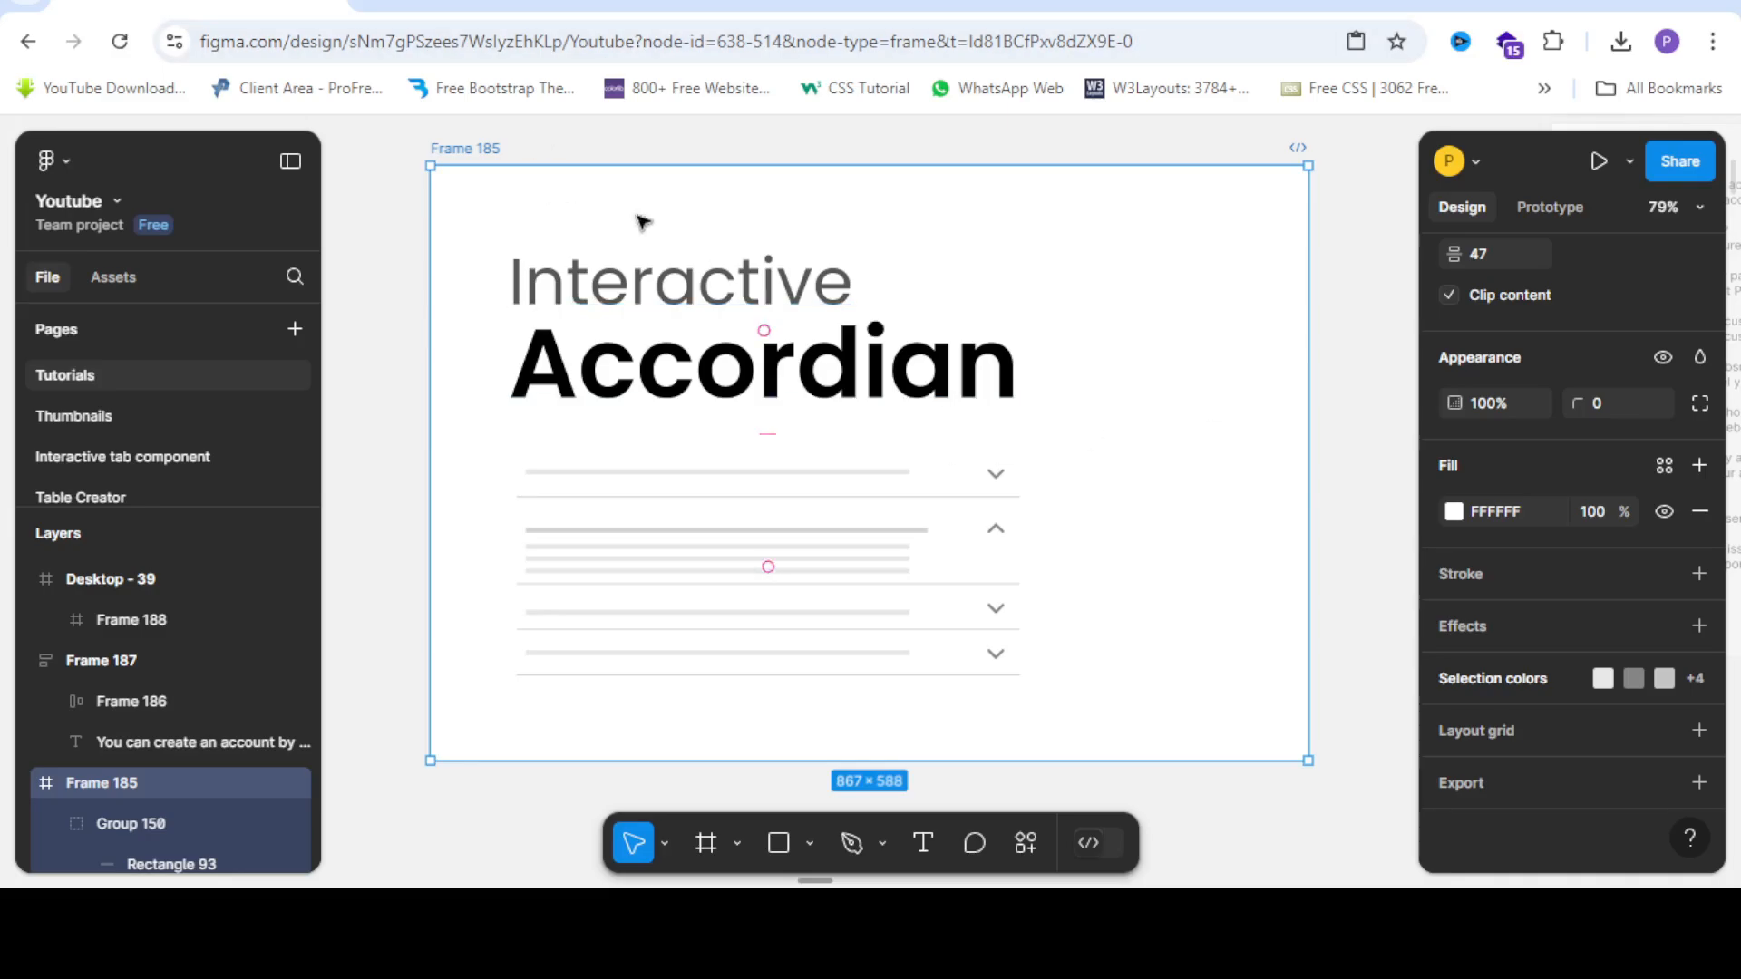
Zoom in on Section 16's FAQ text beside the accordion frame, briefly picking and dropping the Text tool.
scroll(648, 227, "down", 5)
scroll(650, 574, "up", 3)
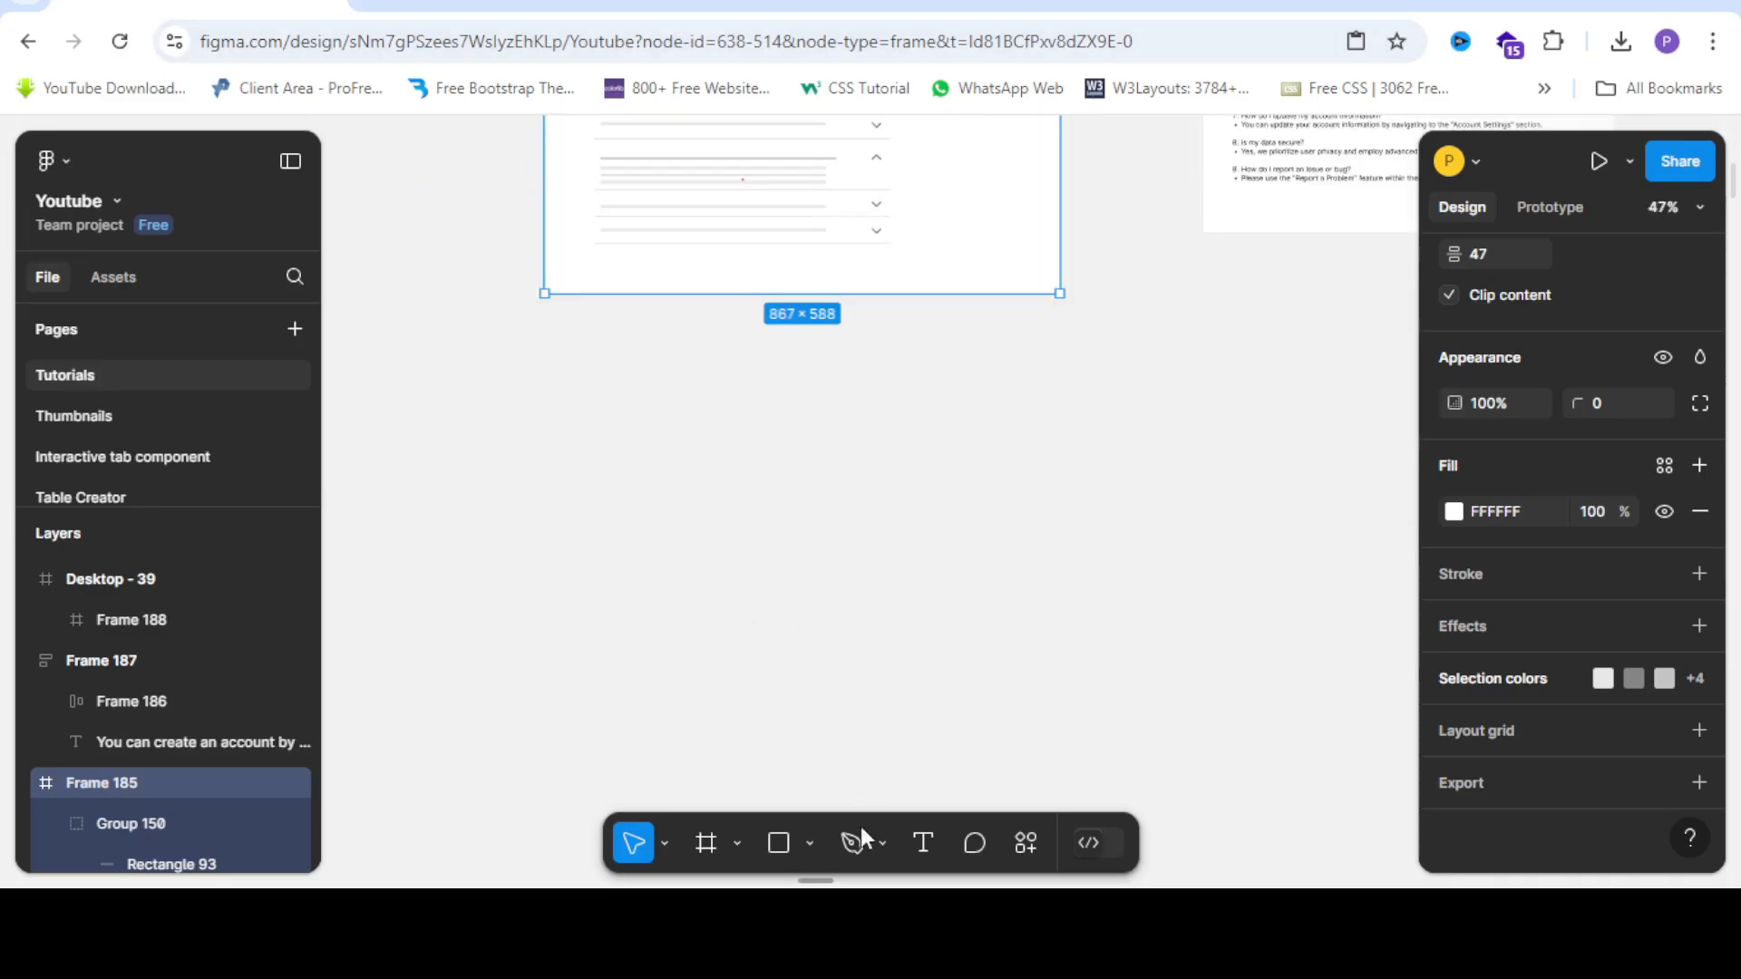
left_click(916, 845)
scroll(563, 313, "up", 3)
scroll(590, 349, "down", 4)
scroll(596, 403, "up", 2)
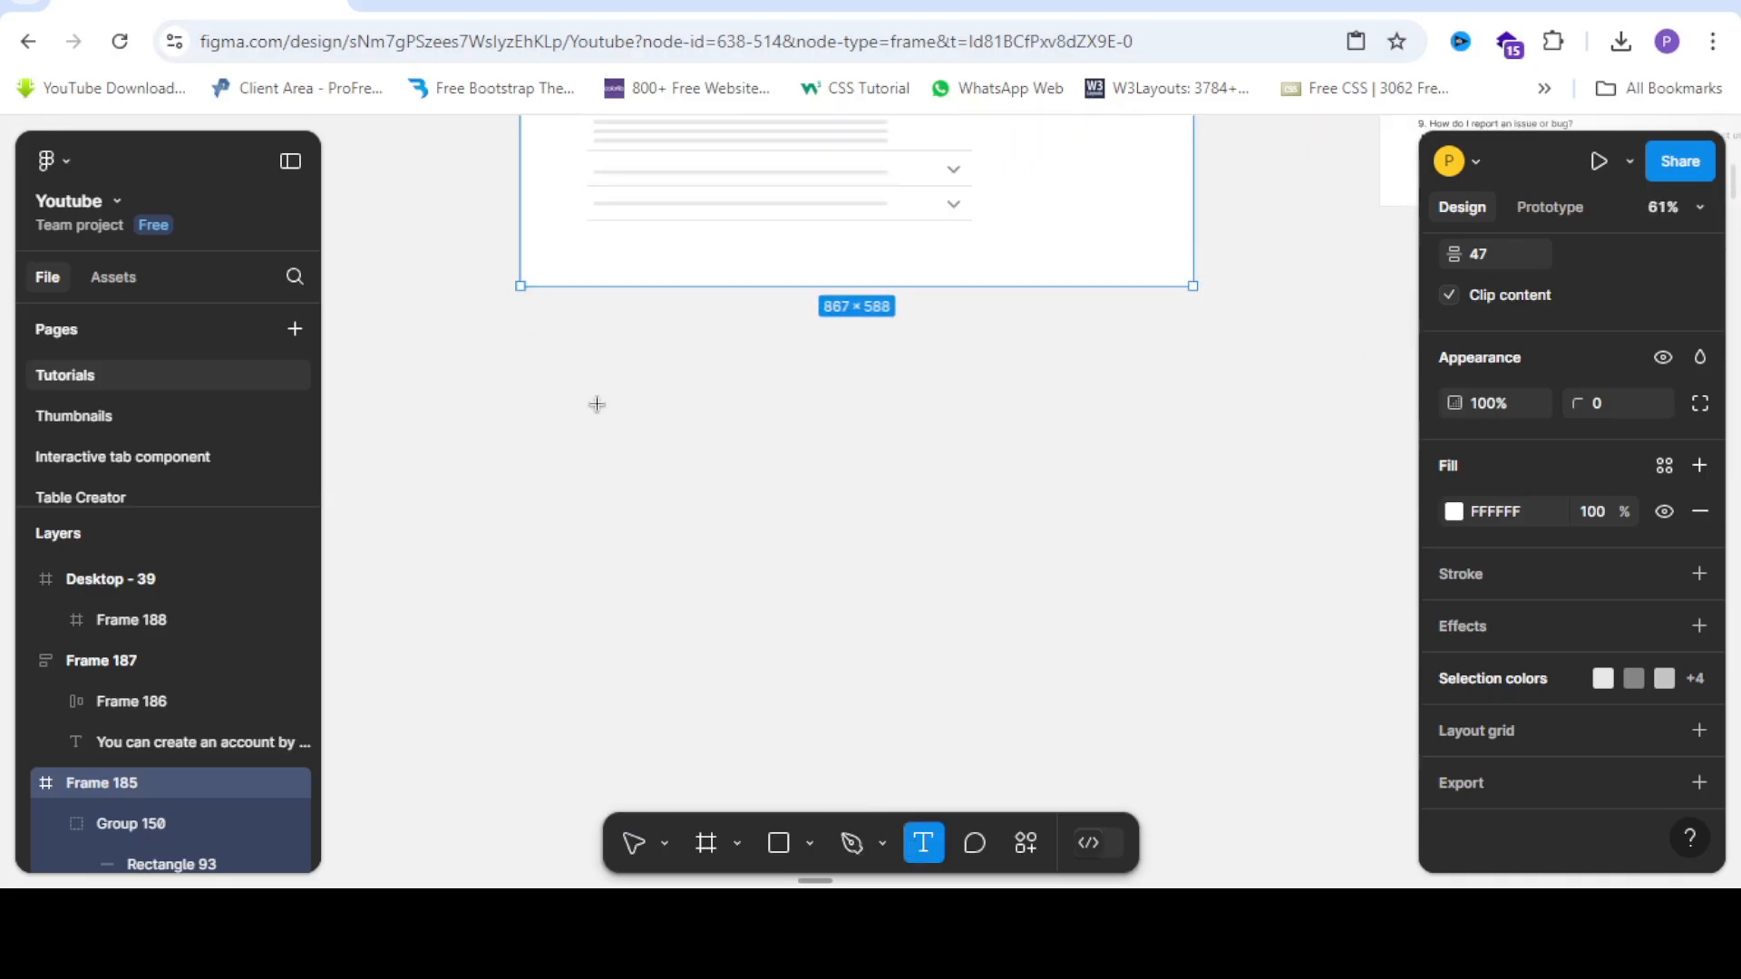
scroll(597, 403, "down", 3)
left_click(635, 843)
scroll(906, 516, "down", 4)
scroll(979, 390, "up", 2)
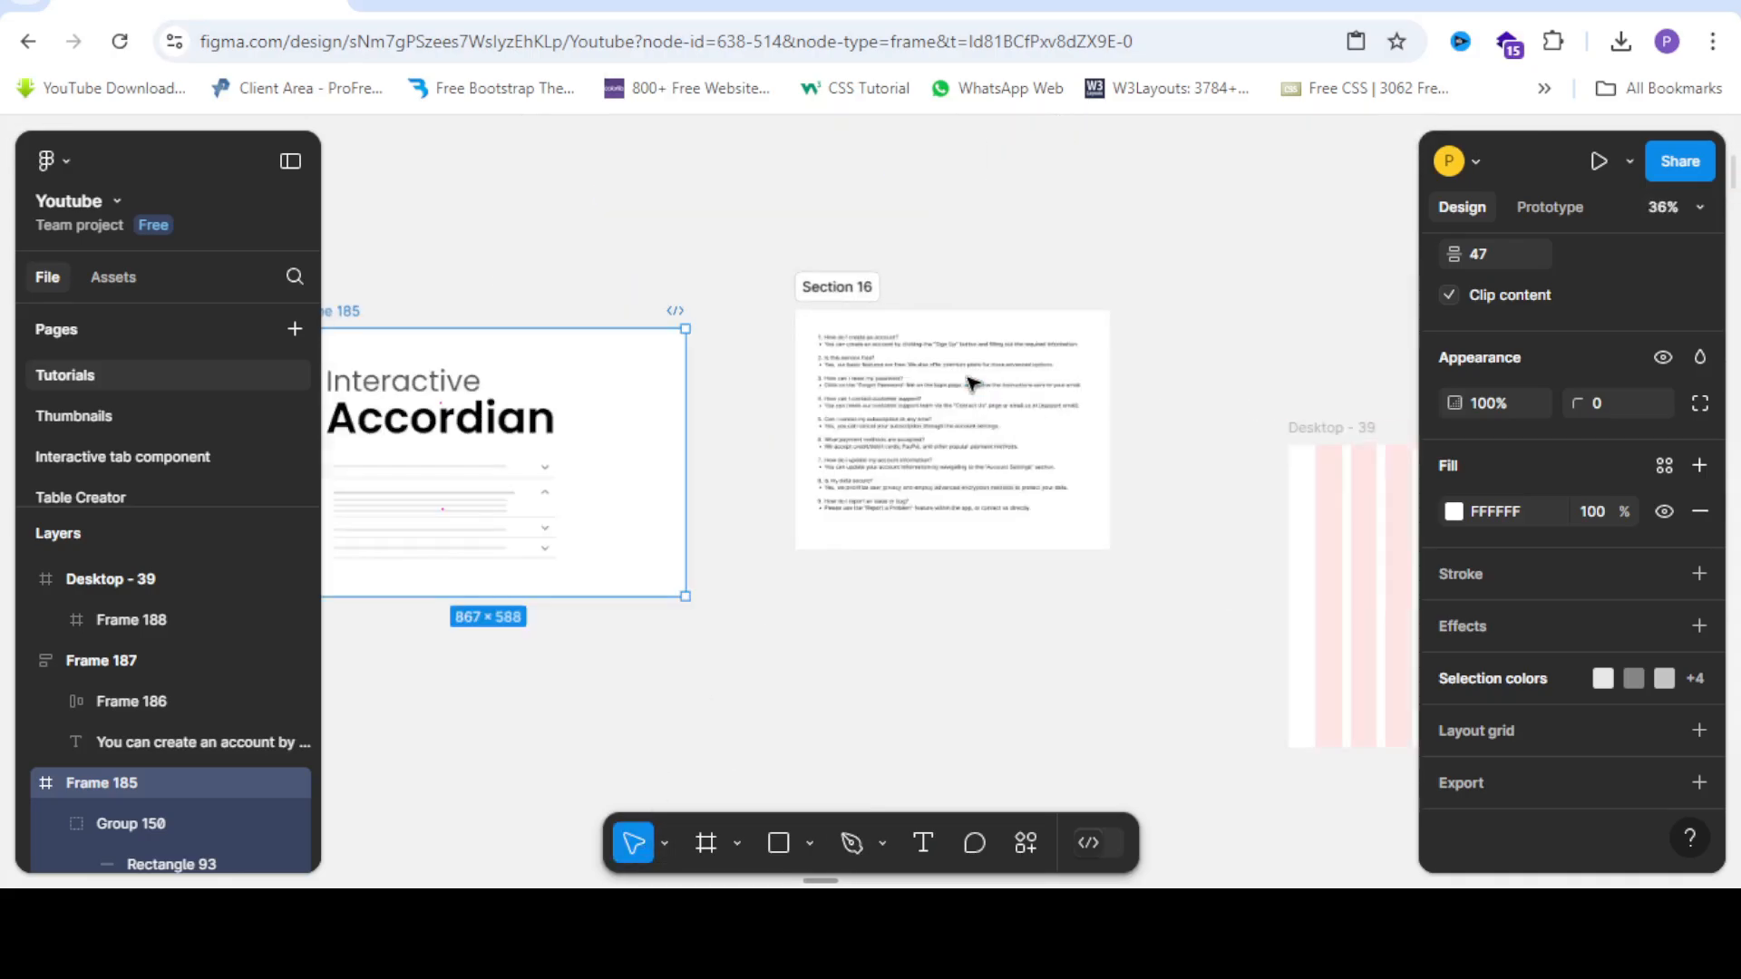
scroll(855, 334, "up", 10)
Select and copy the first question, "1. How do I create an account?", from Section 16's text.
double_click(853, 332)
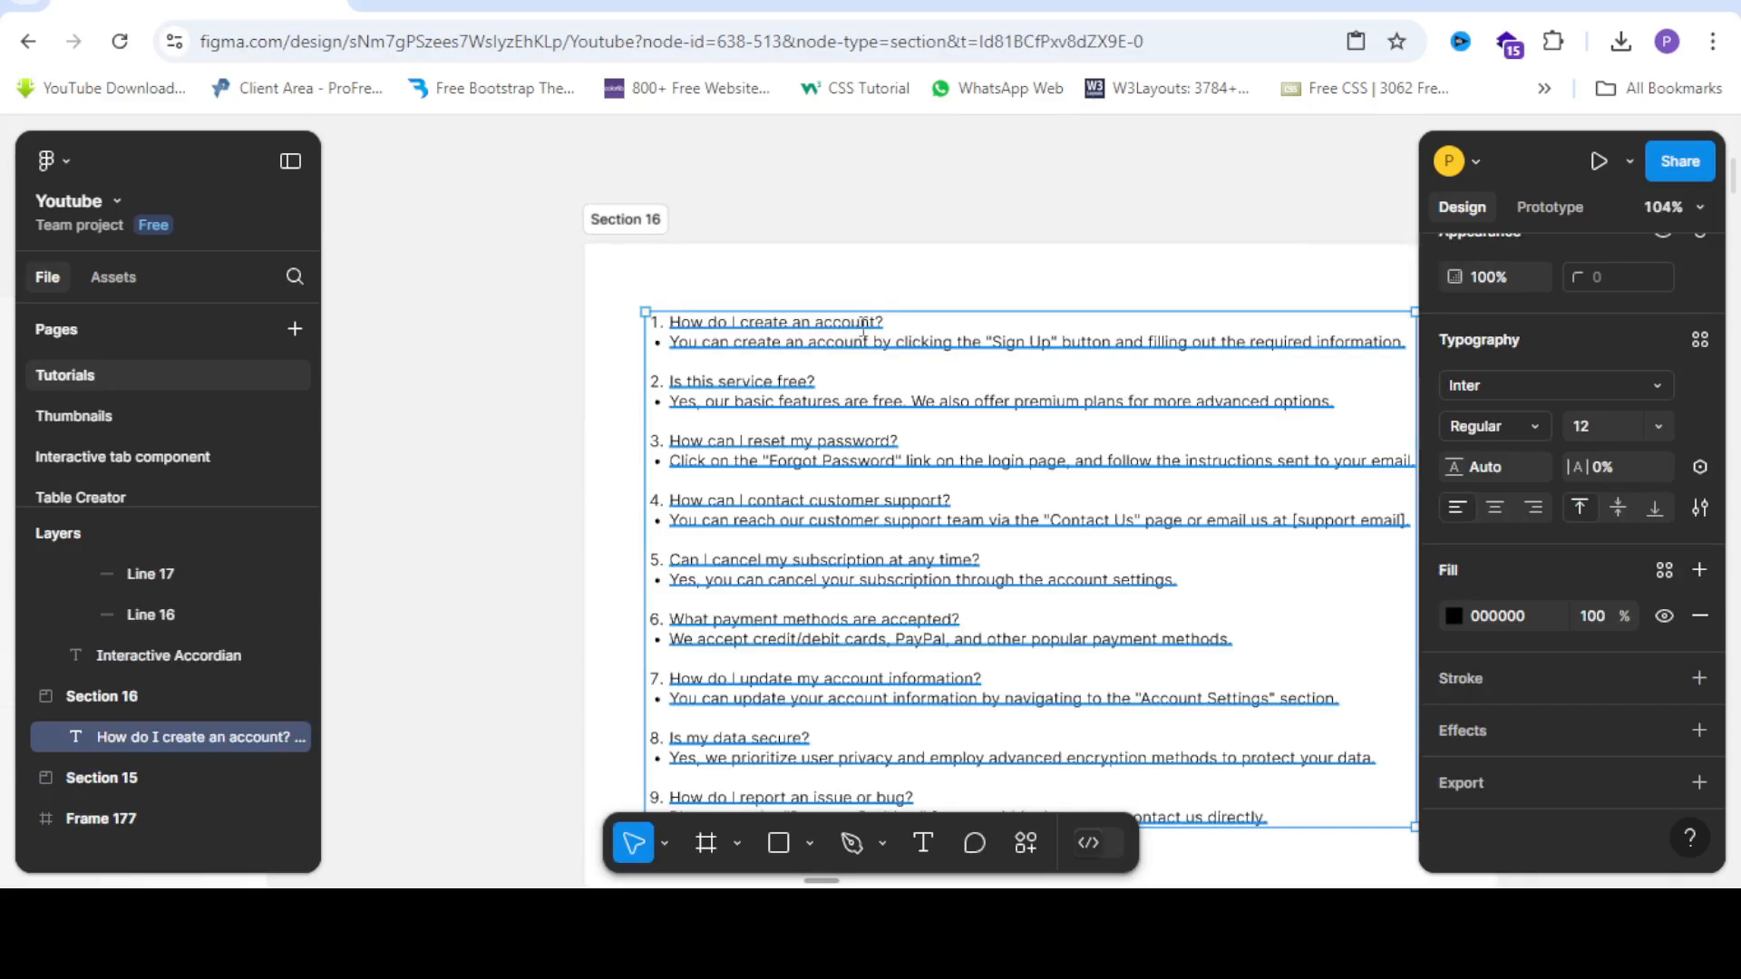
scroll(855, 327, "up", 3)
left_click_drag(902, 318, 548, 323)
left_click(699, 332)
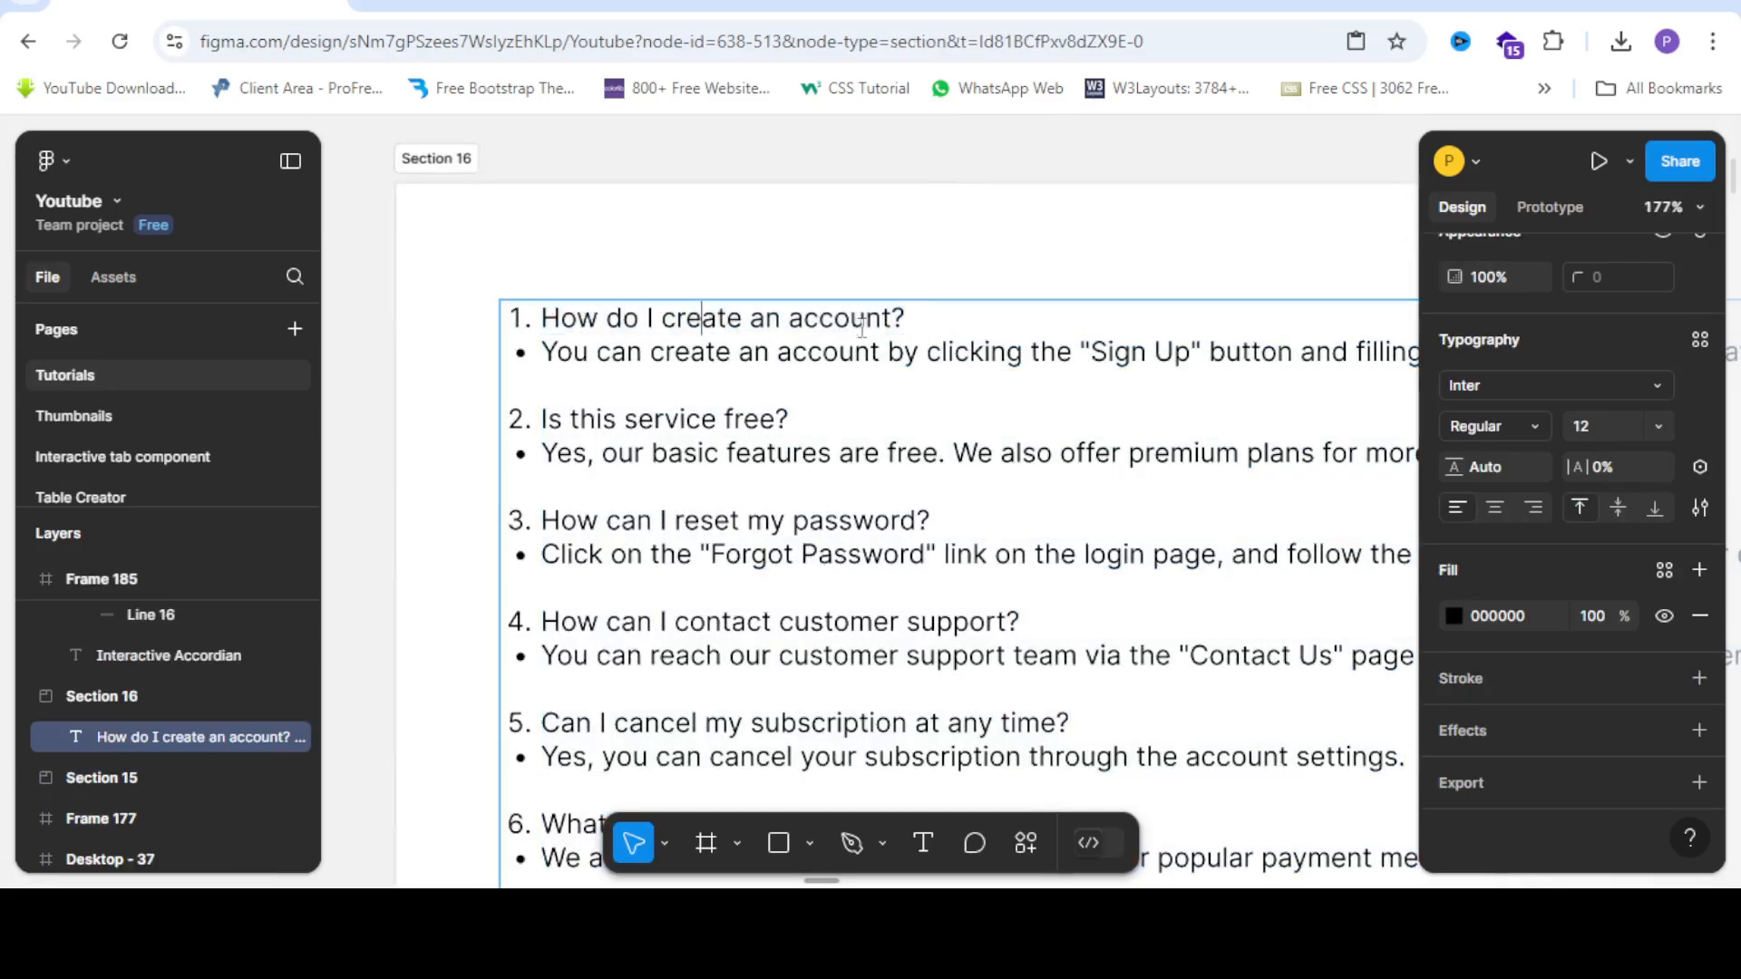
left_click_drag(905, 319, 457, 323)
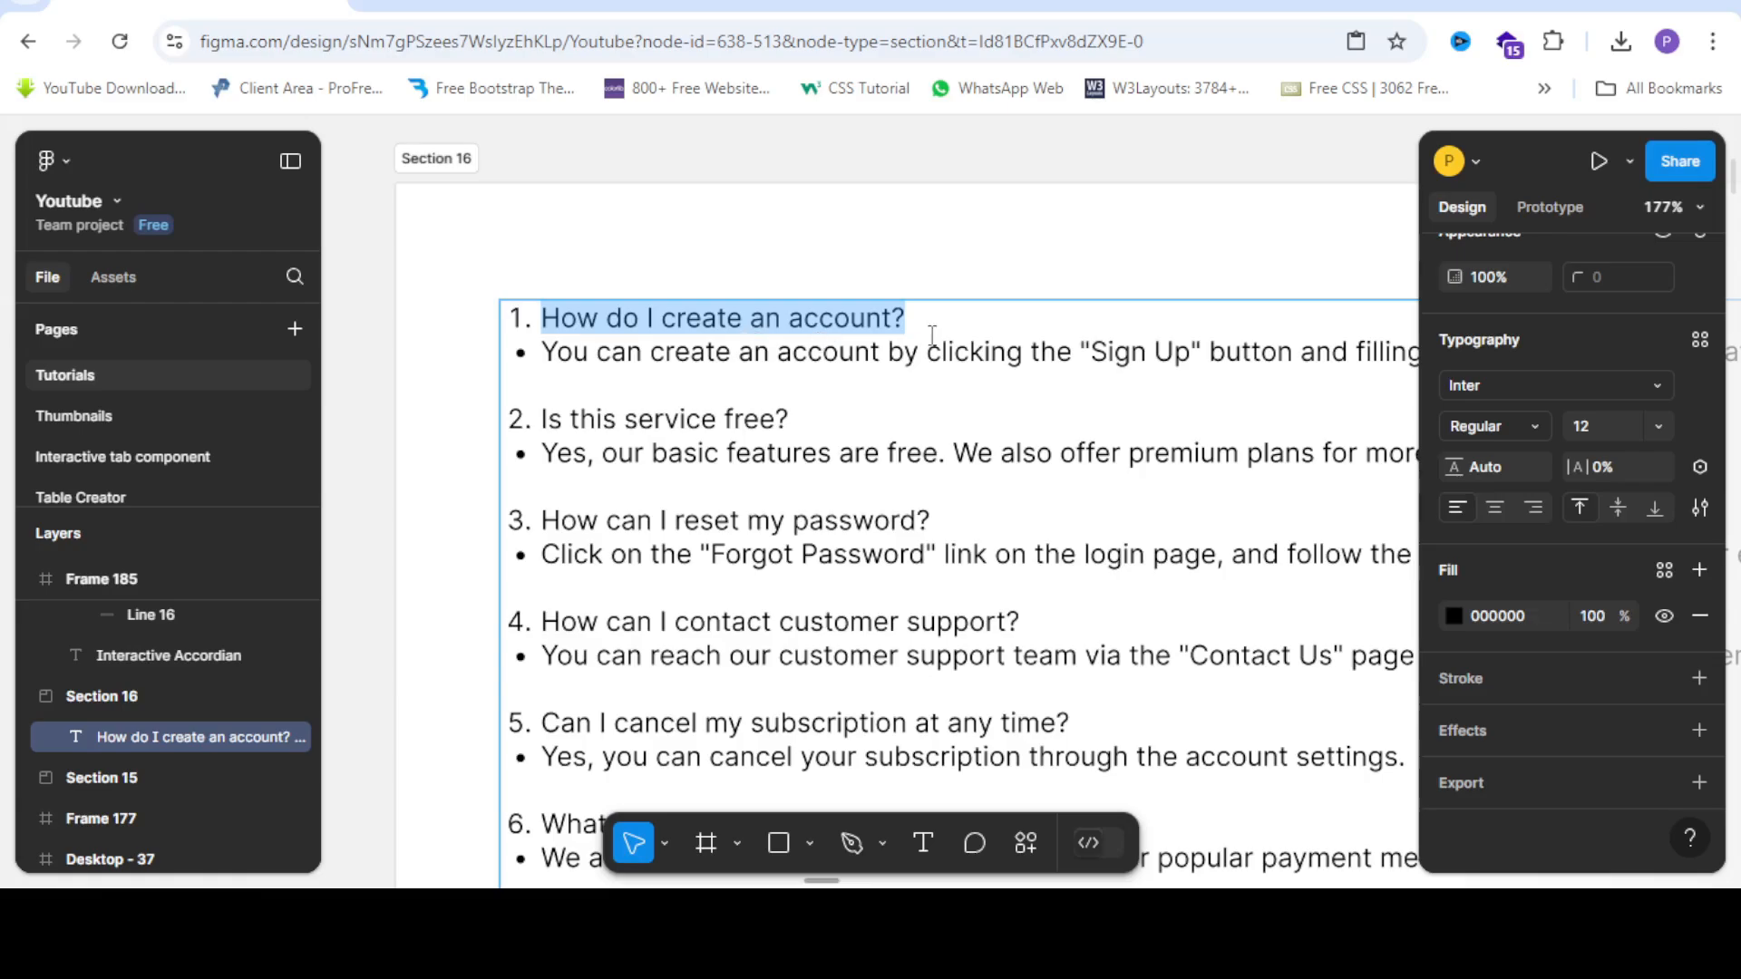
scroll(932, 335, "down", 5)
scroll(1014, 396, "down", 3)
scroll(634, 625, "up", 4)
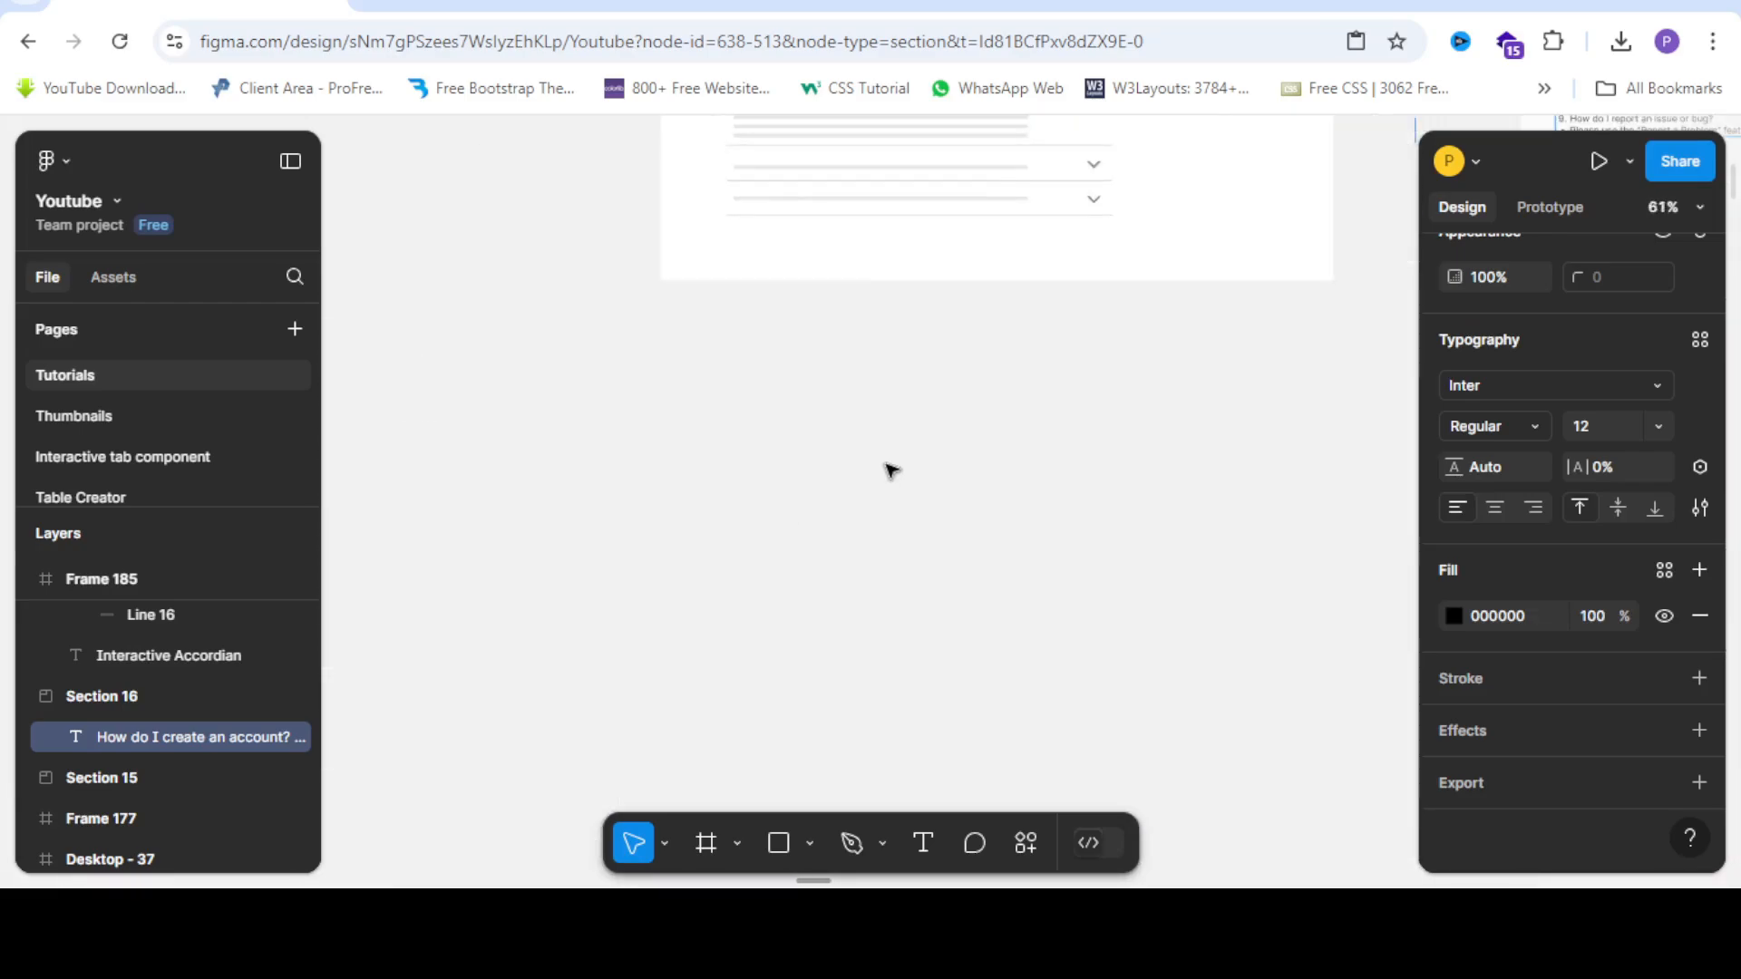
Paste the copied question onto the empty canvas as a standalone text layer.
right_click(791, 374)
left_click(842, 392)
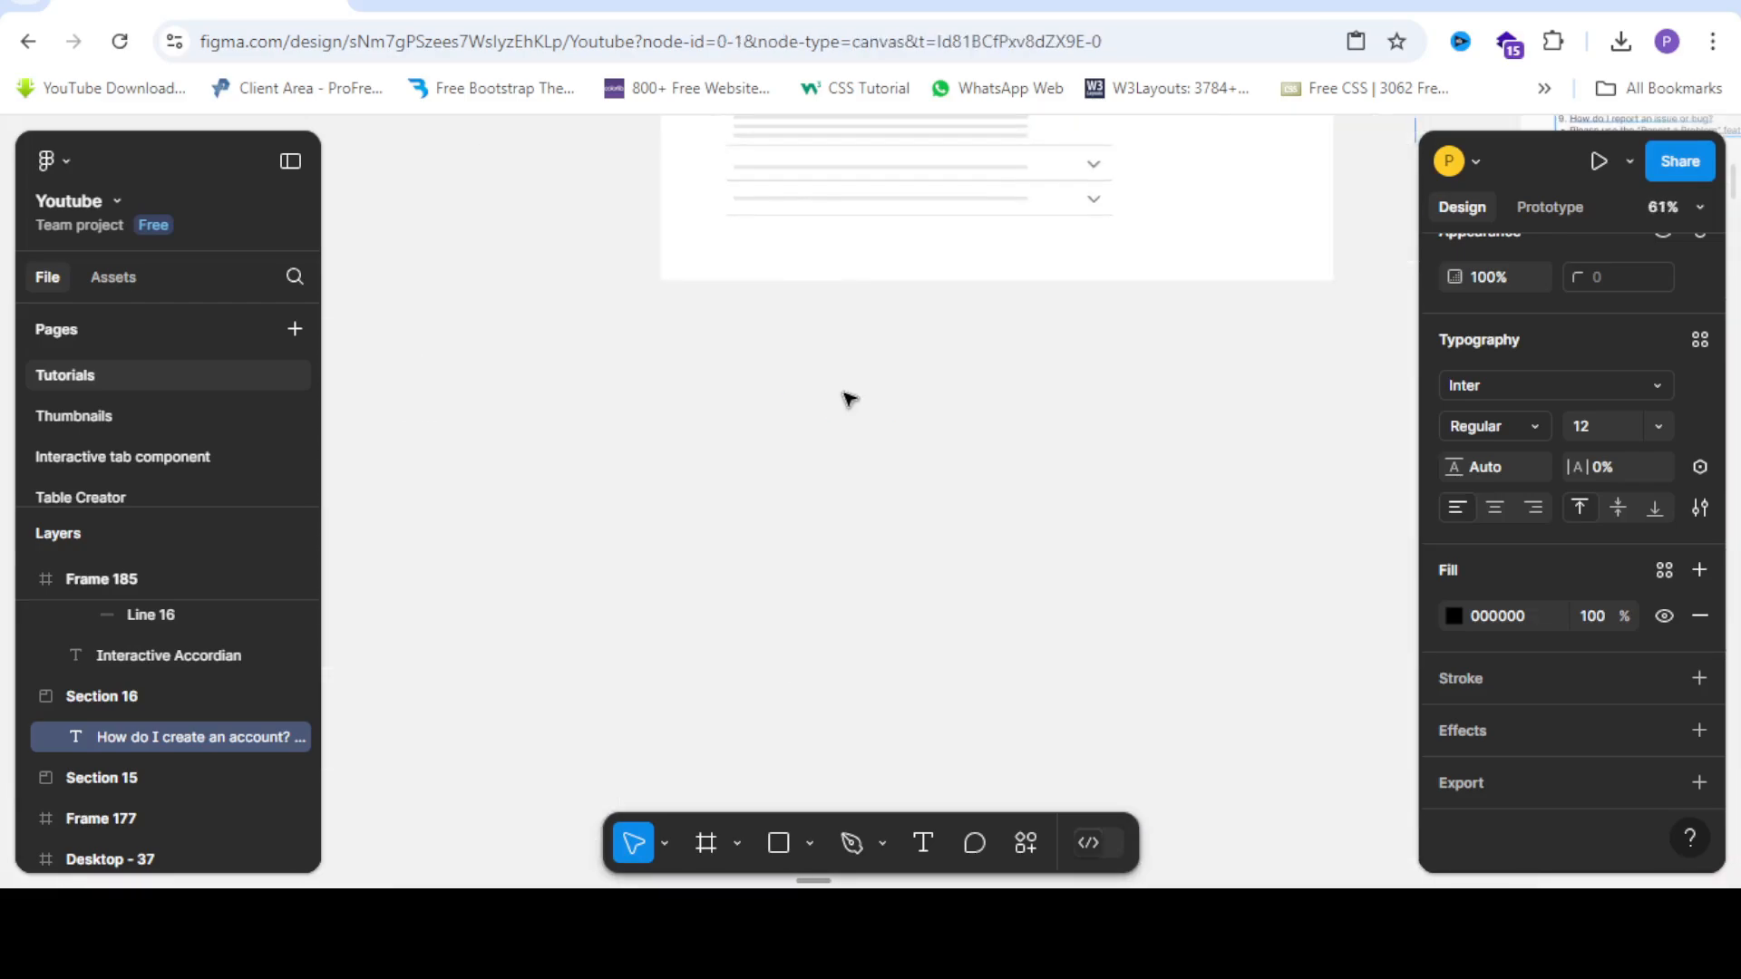
scroll(864, 397, "up", 4)
scroll(680, 439, "down", 8)
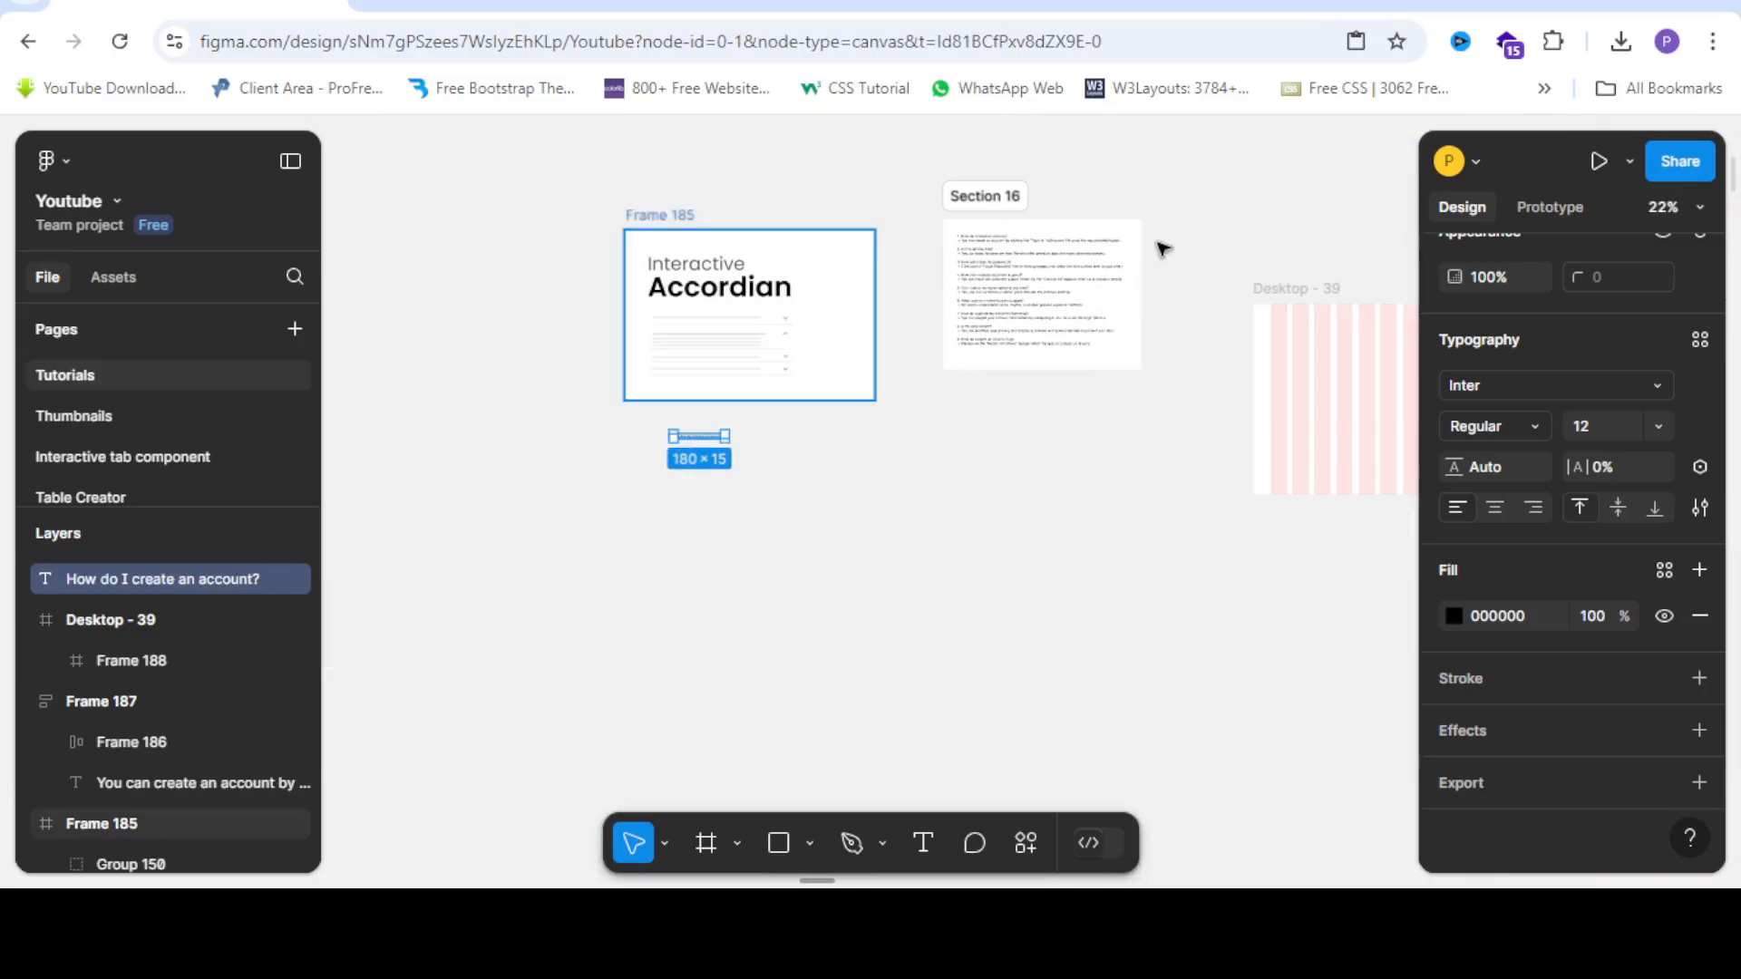
scroll(1162, 248, "up", 5)
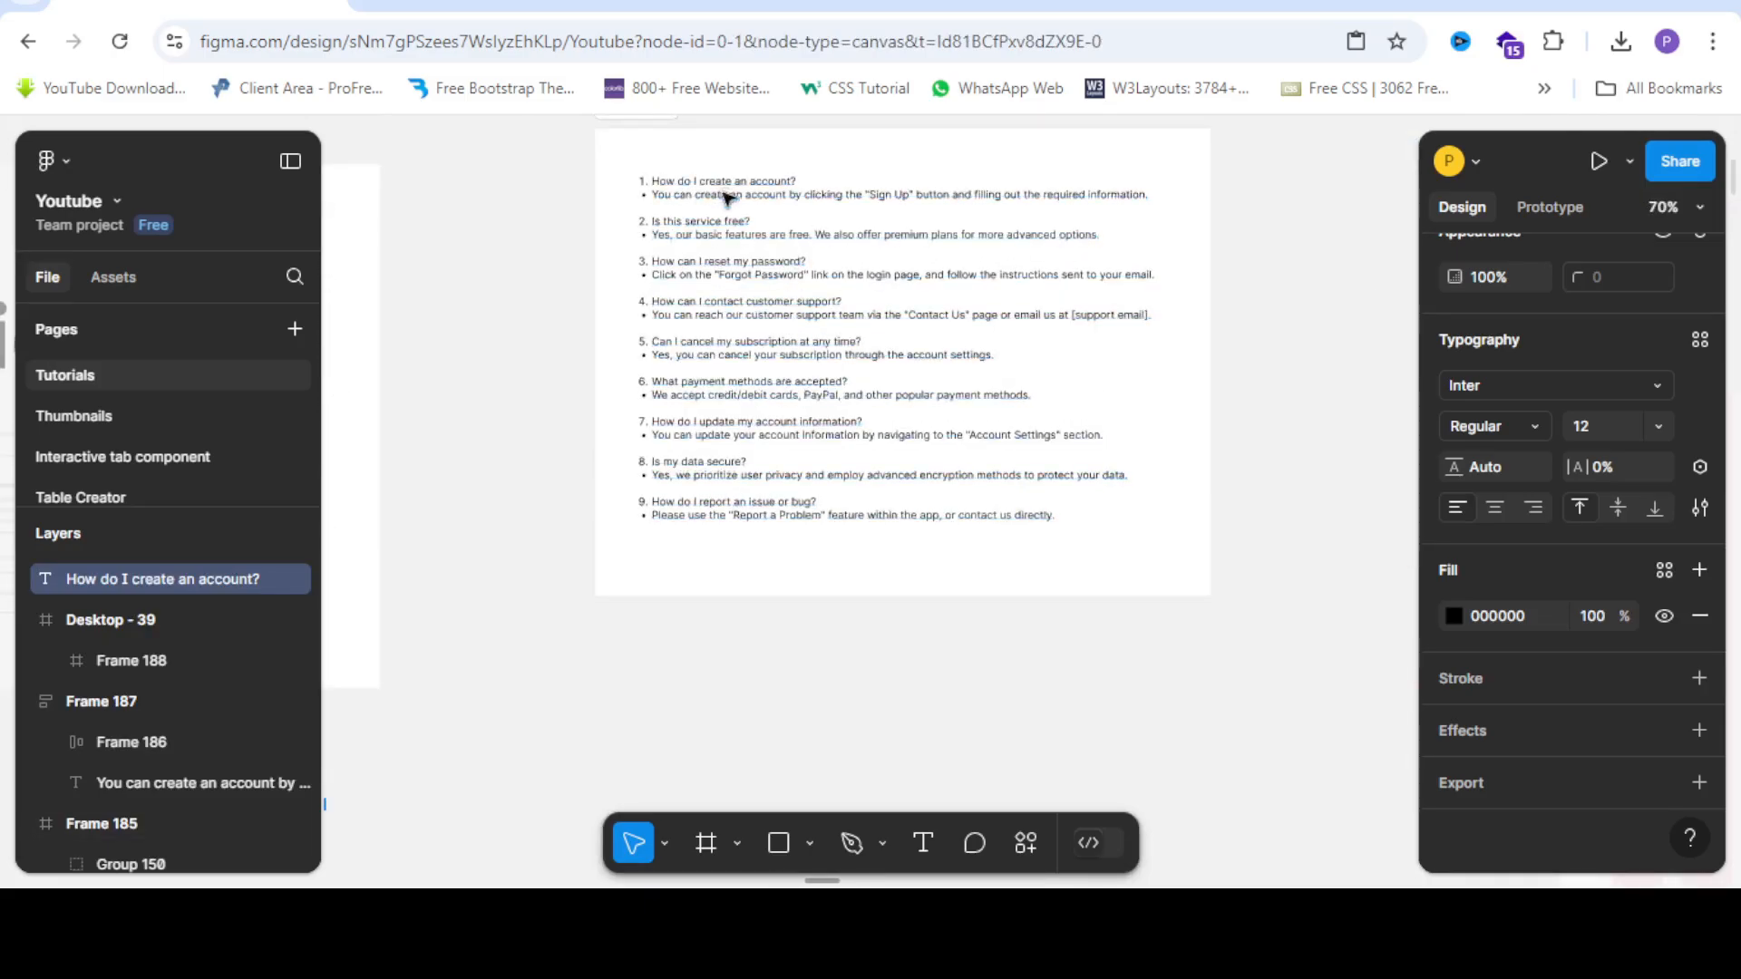
scroll(738, 184, "up", 2)
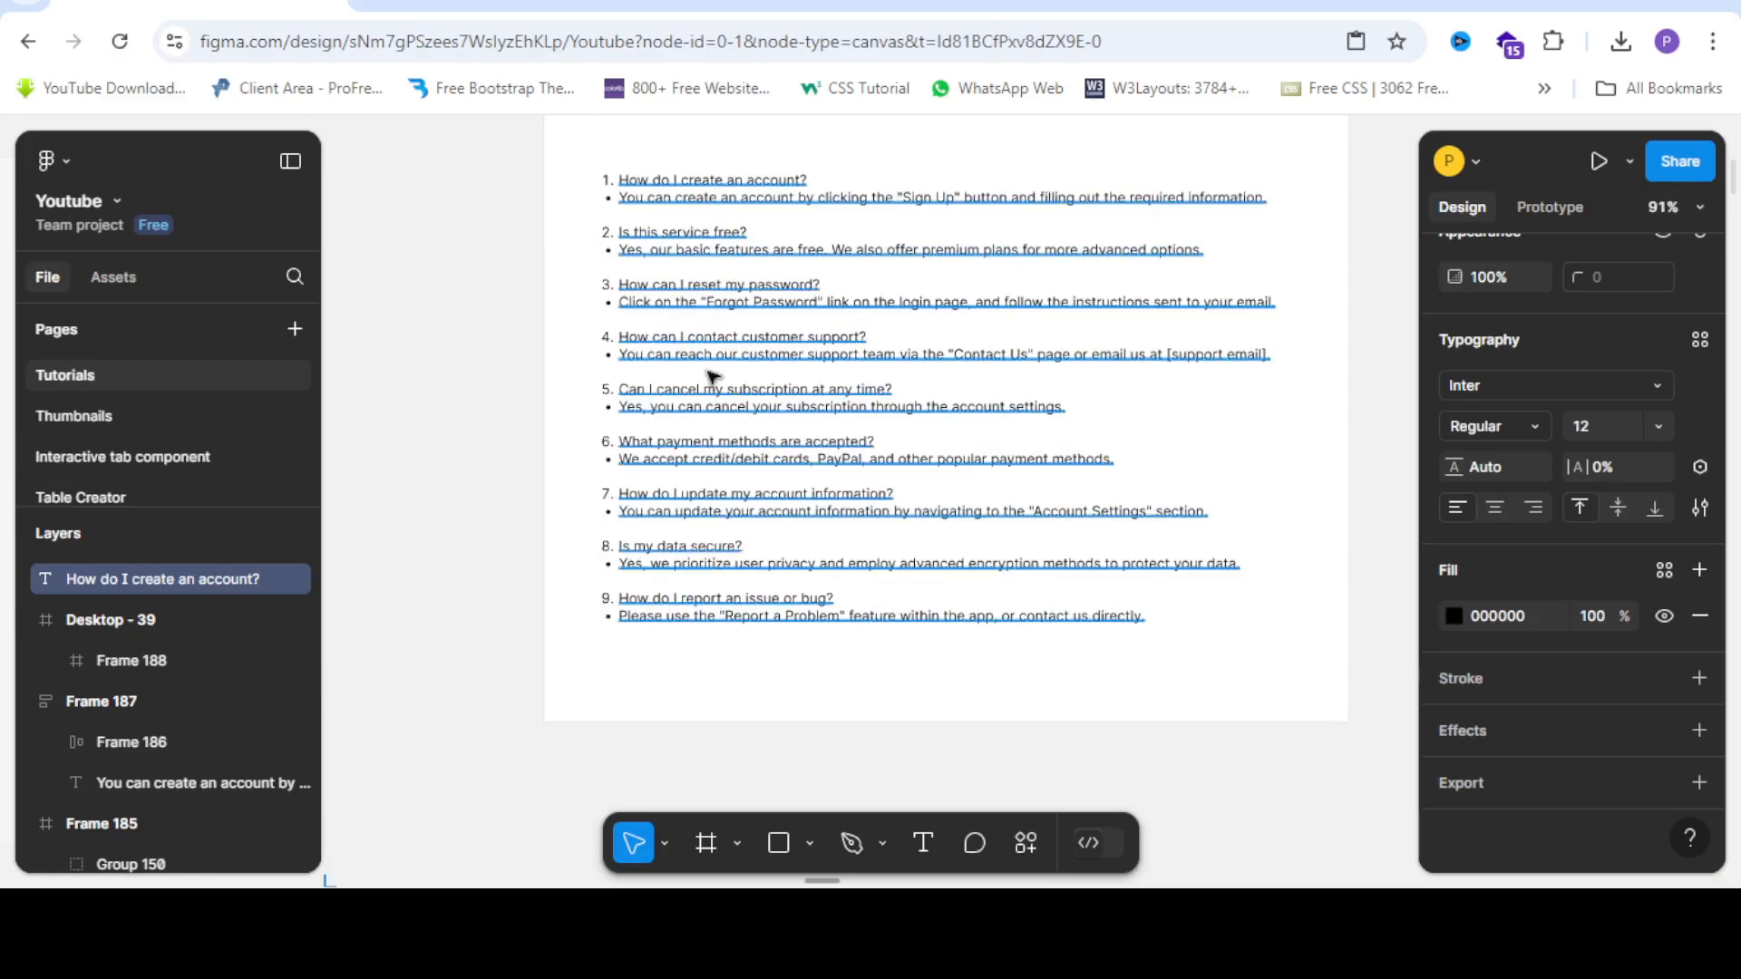
scroll(1210, 366, "down", 4)
scroll(616, 594, "up", 5)
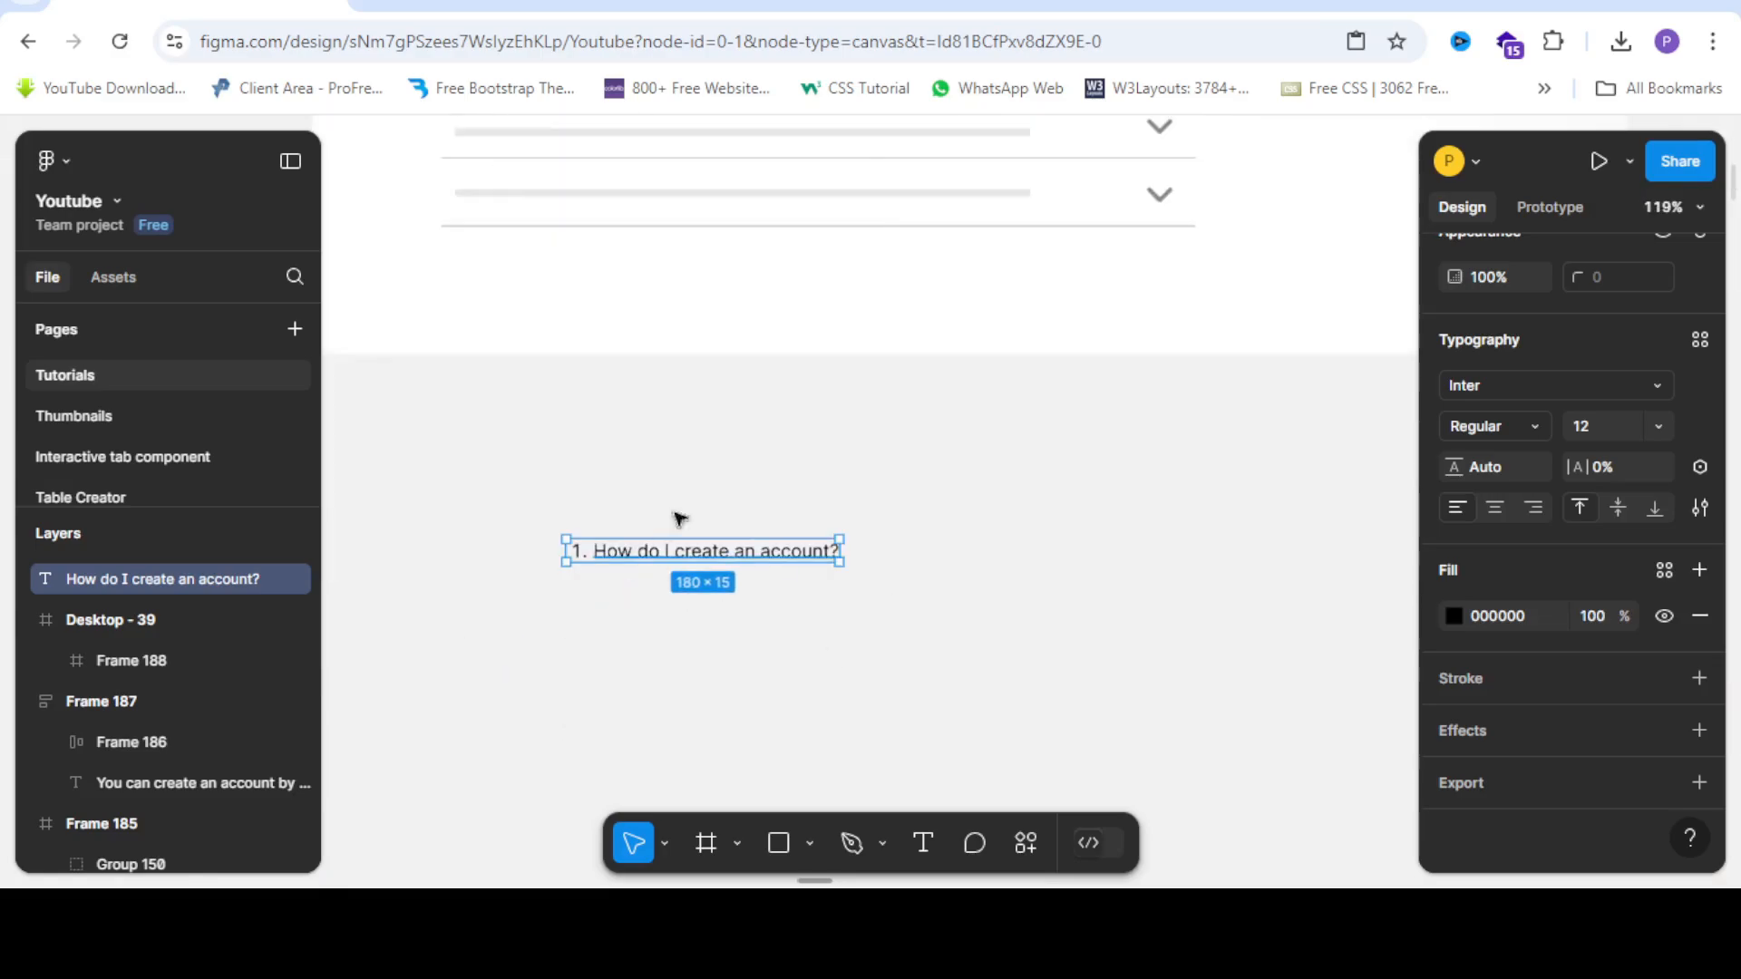
scroll(726, 517, "down", 2)
scroll(706, 553, "up", 5)
scroll(716, 512, "right", 2)
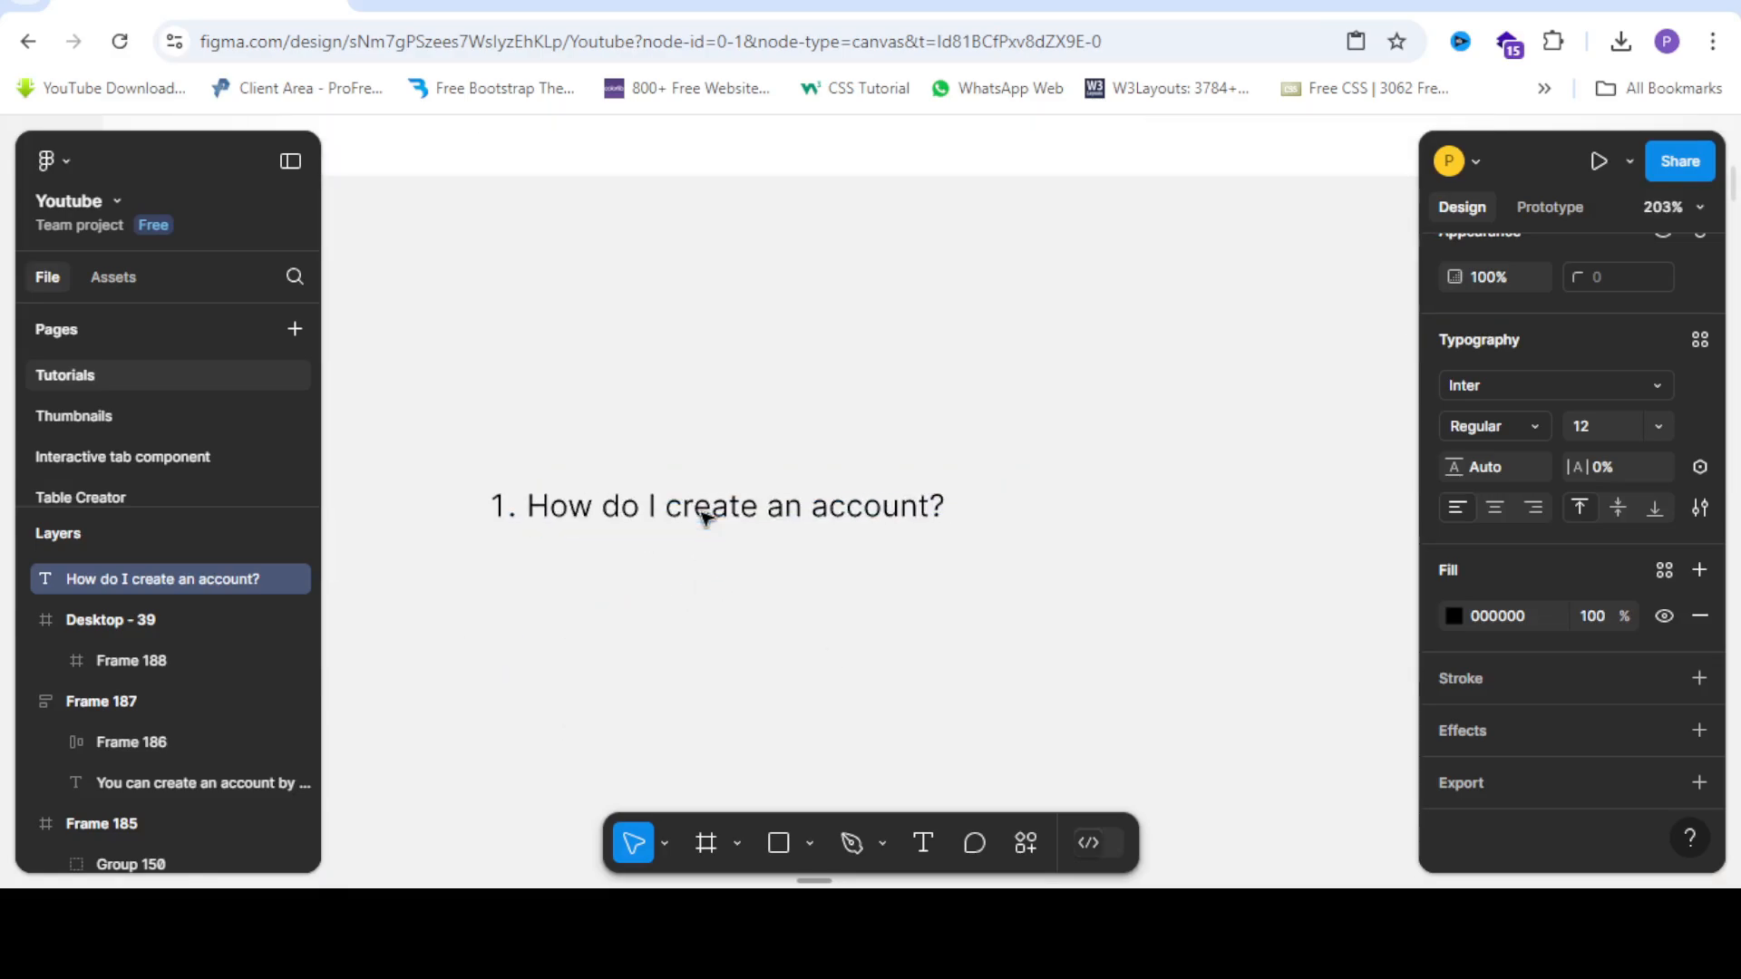
Draw a wide new frame inside Desktop - 39 with the Frame tool.
scroll(782, 455, "down", 3)
left_click(706, 848)
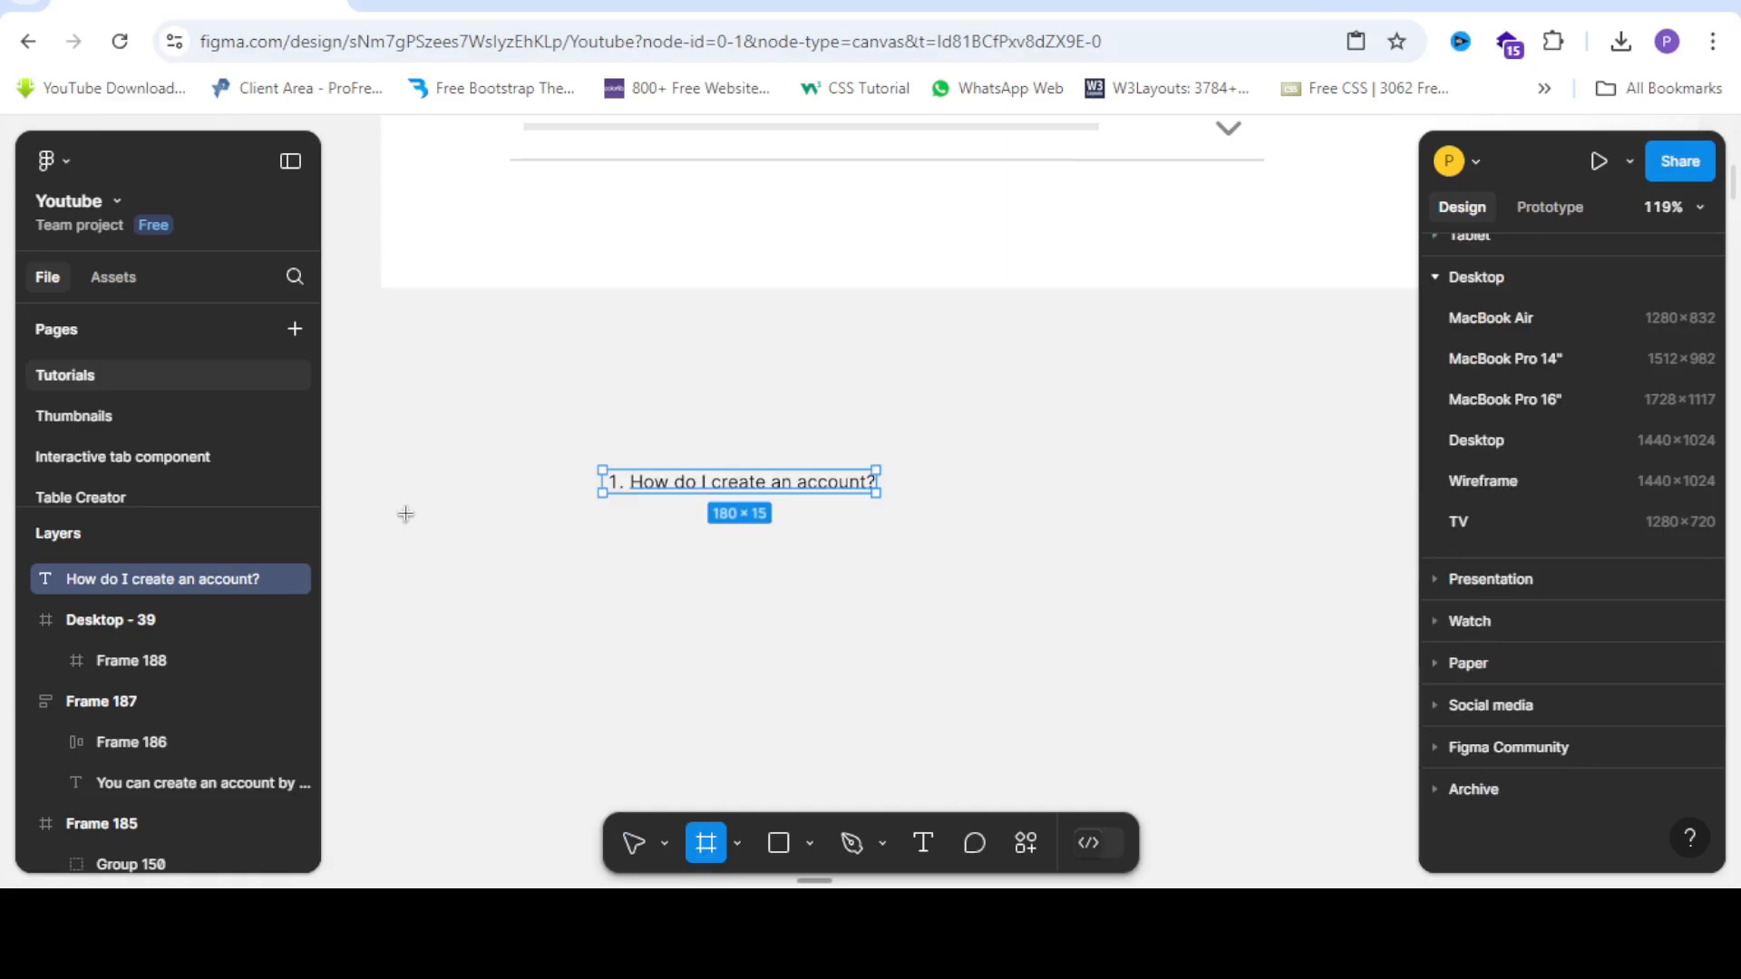
scroll(405, 514, "down", 6)
scroll(1352, 505, "up", 5)
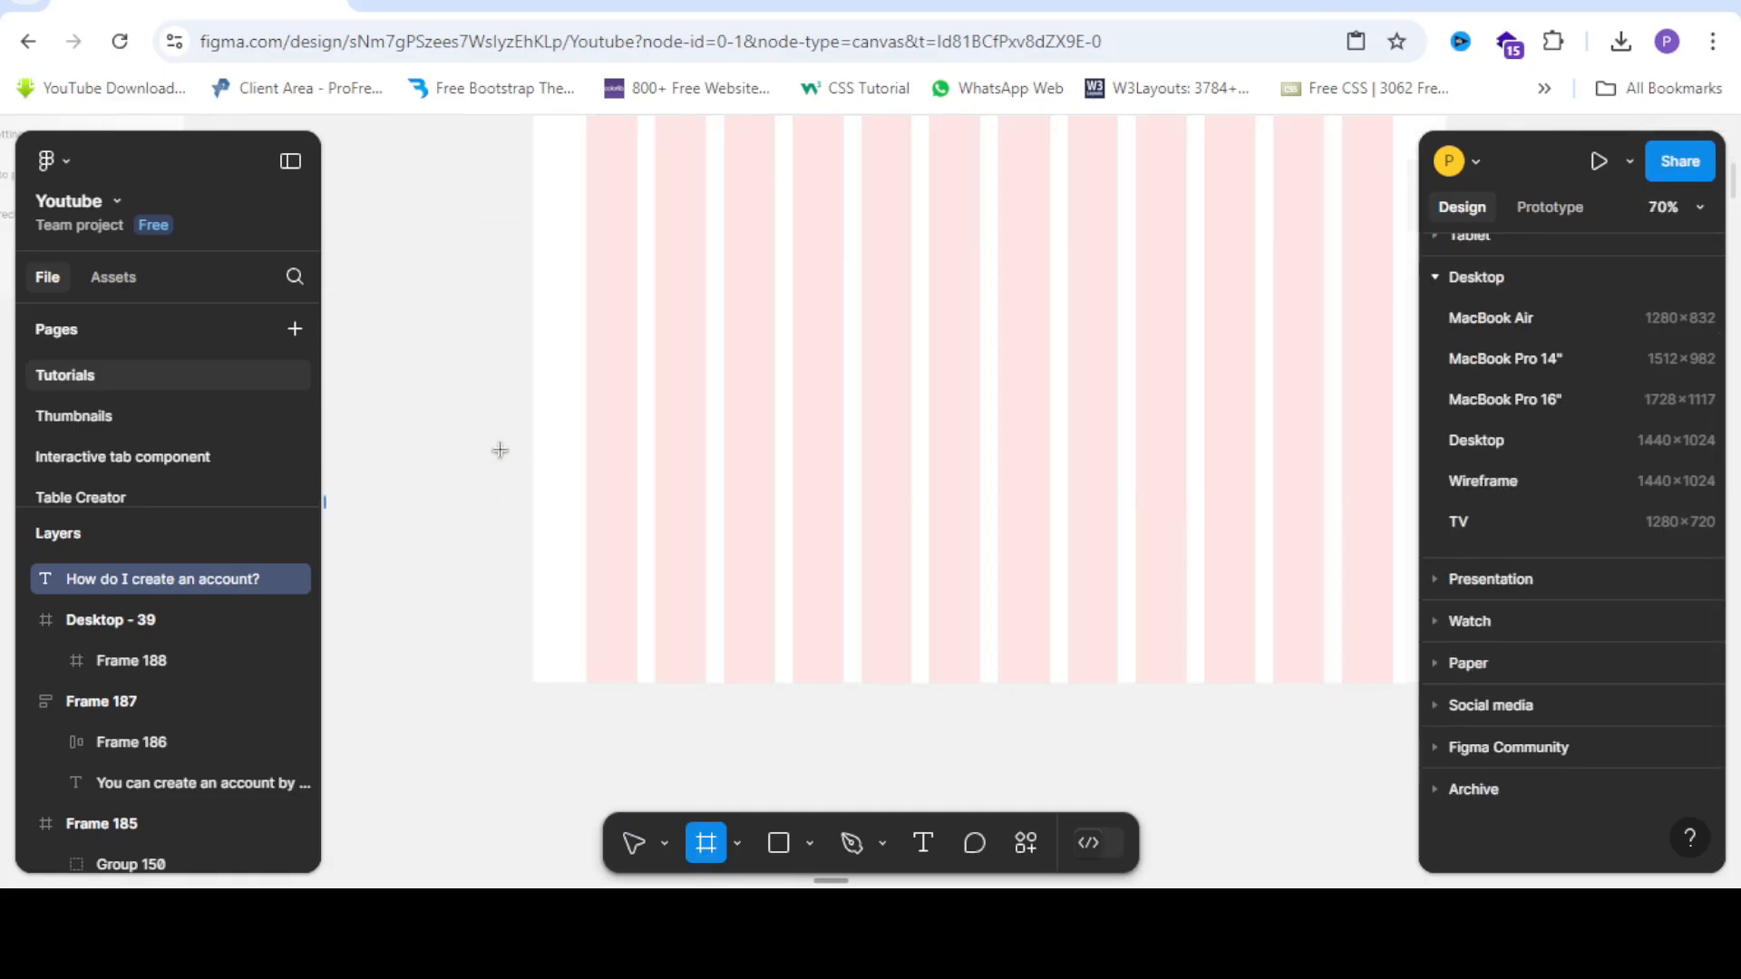
scroll(500, 451, "down", 3)
scroll(475, 370, "up", 2)
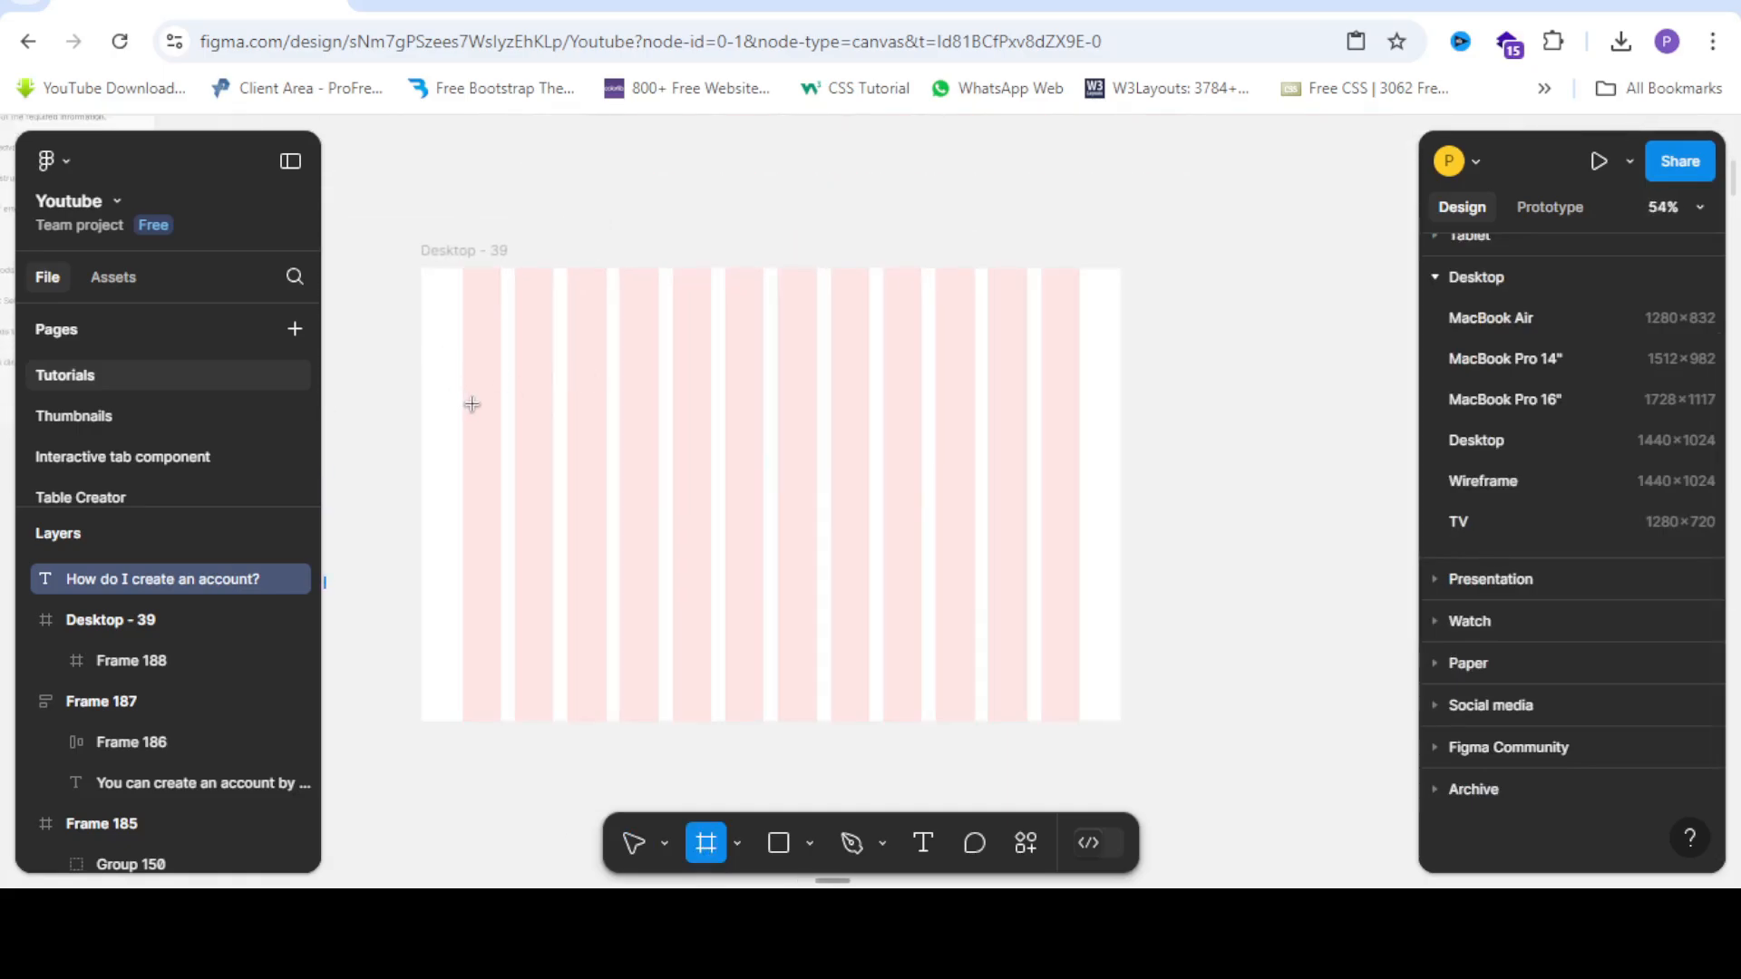
left_click_drag(500, 401, 1038, 451)
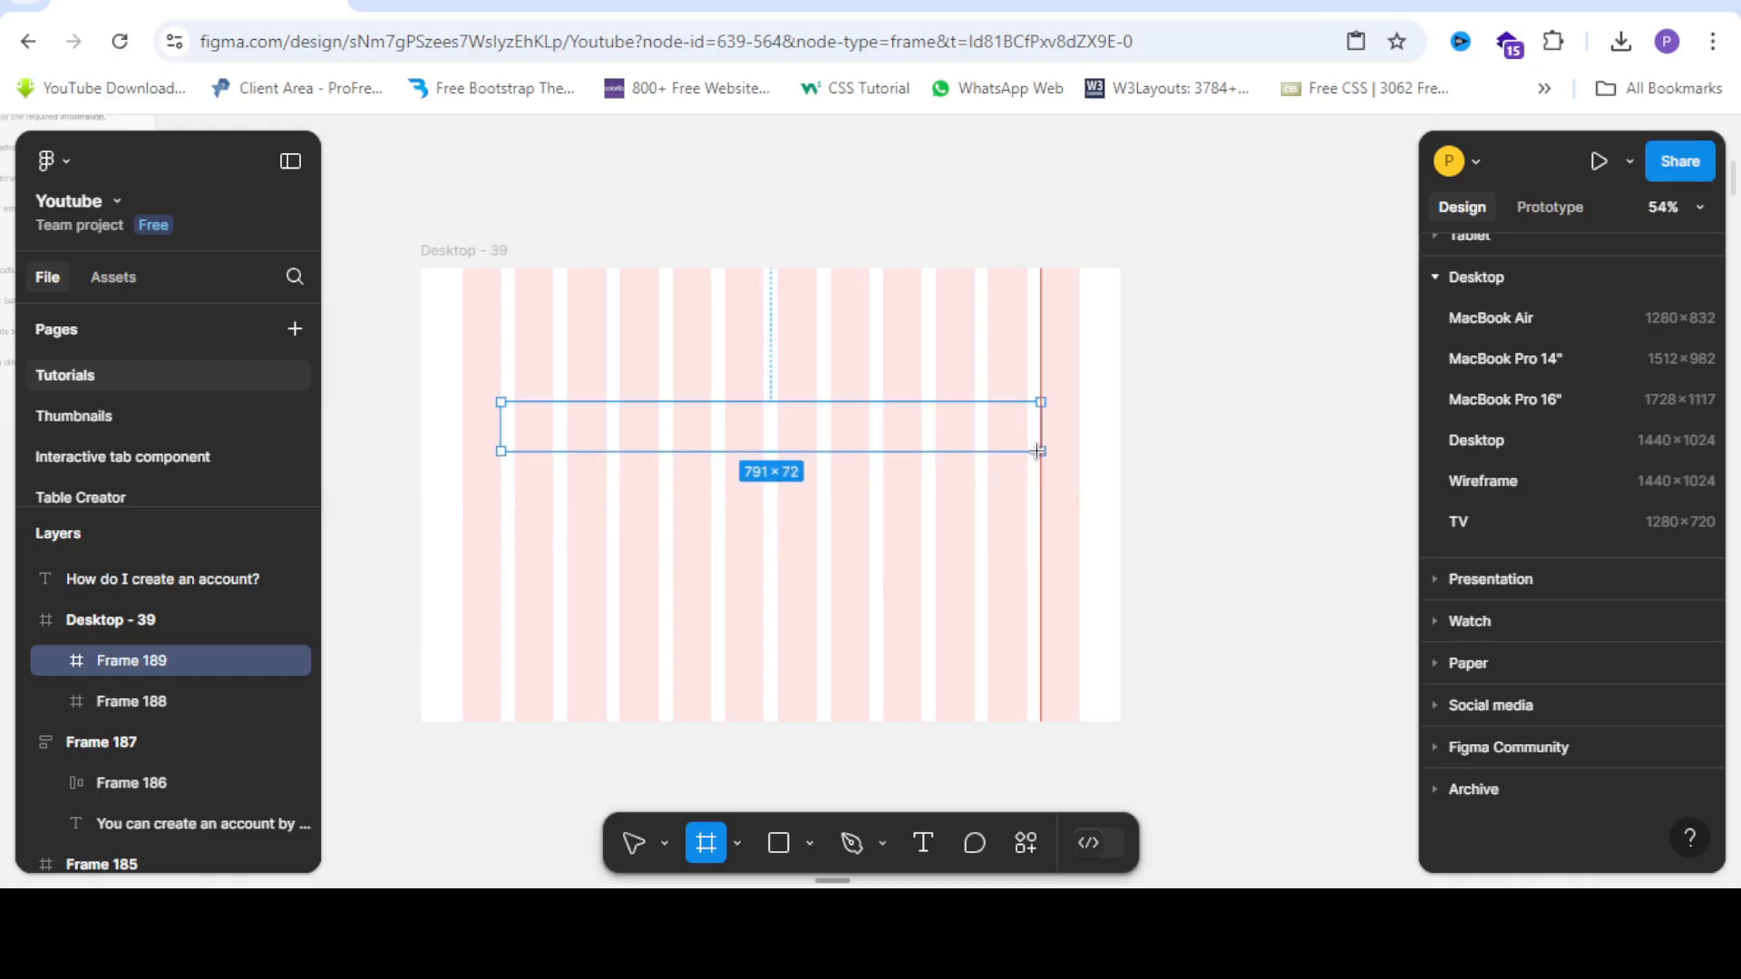
Resize the new frame to 751 × 63 and move it onto the open canvas.
scroll(1039, 433, "up", 5)
left_click_drag(1039, 432, 1009, 433)
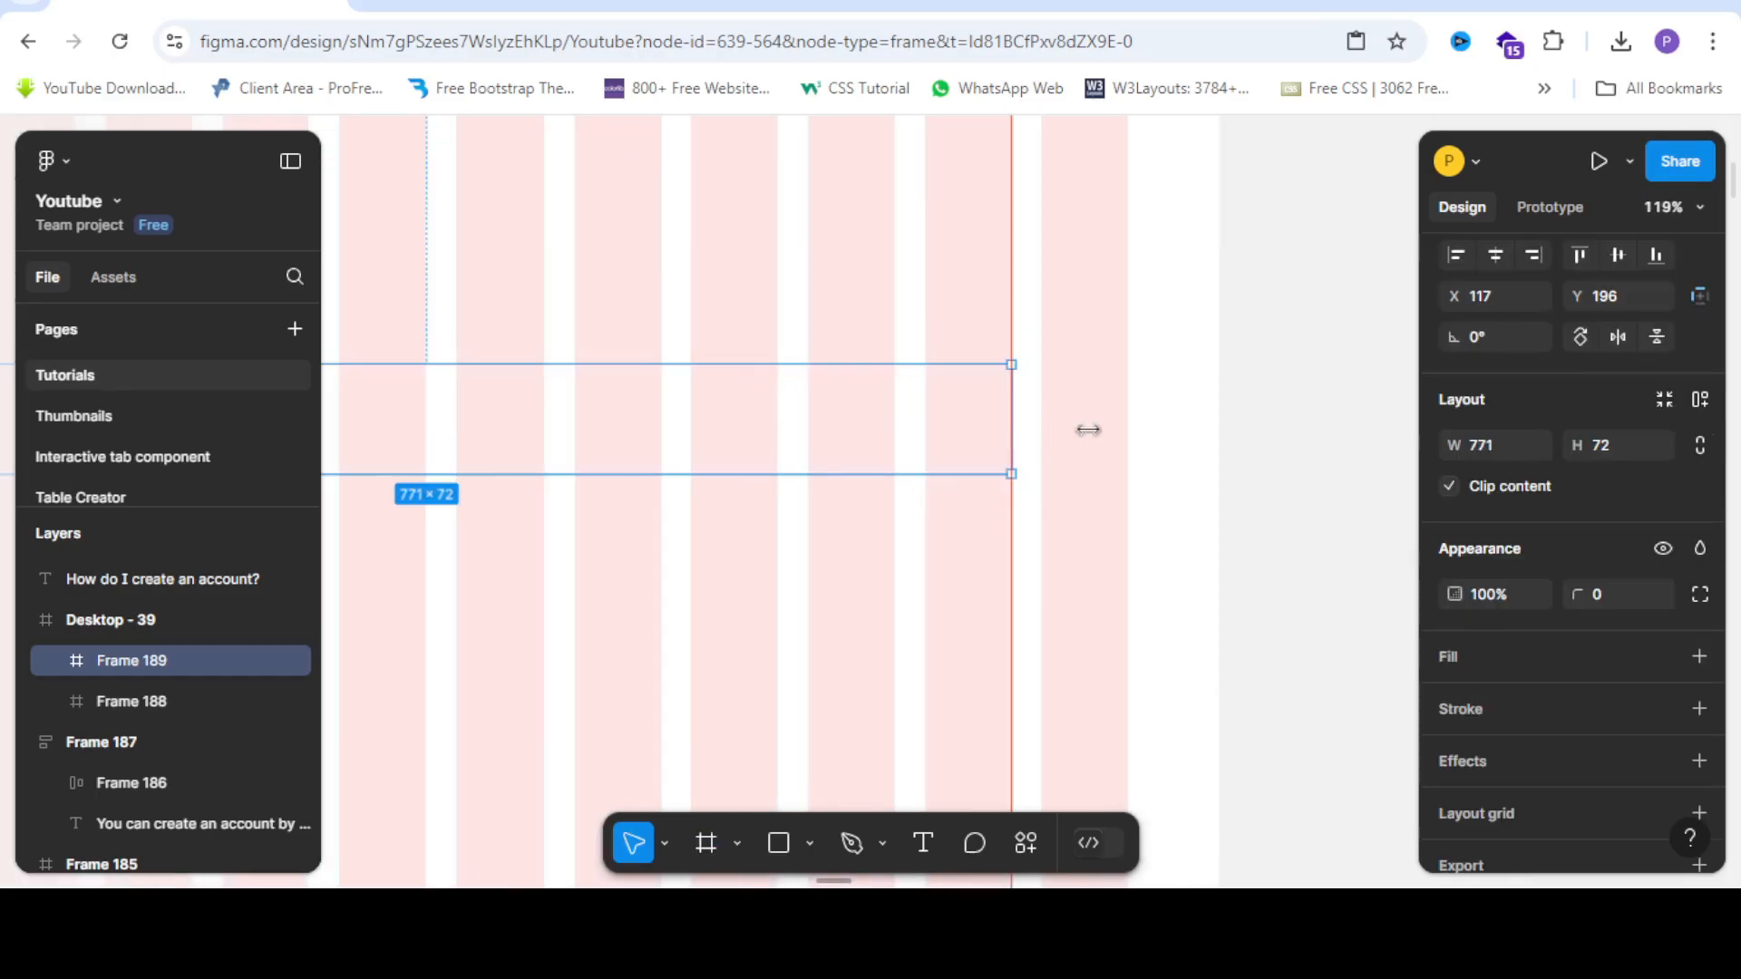
scroll(1088, 429, "down", 5)
scroll(661, 421, "up", 4)
left_click_drag(681, 433, 699, 432)
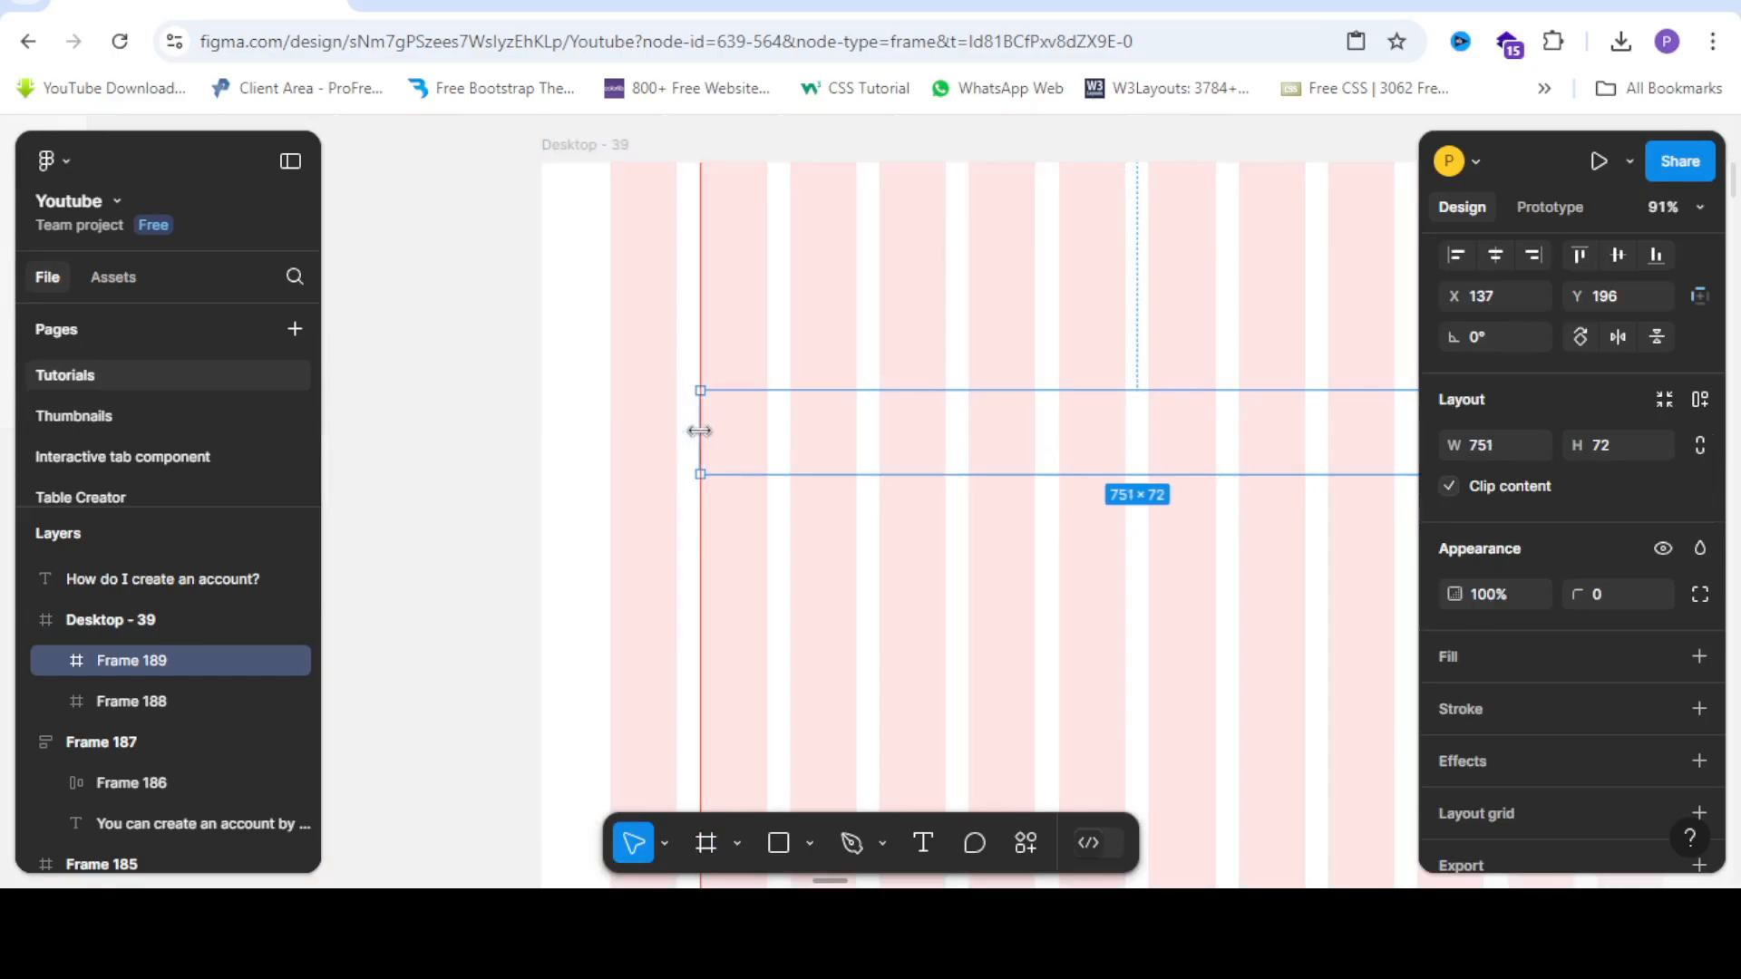
scroll(867, 431, "down", 5)
scroll(835, 447, "up", 3)
left_click_drag(840, 447, 845, 444)
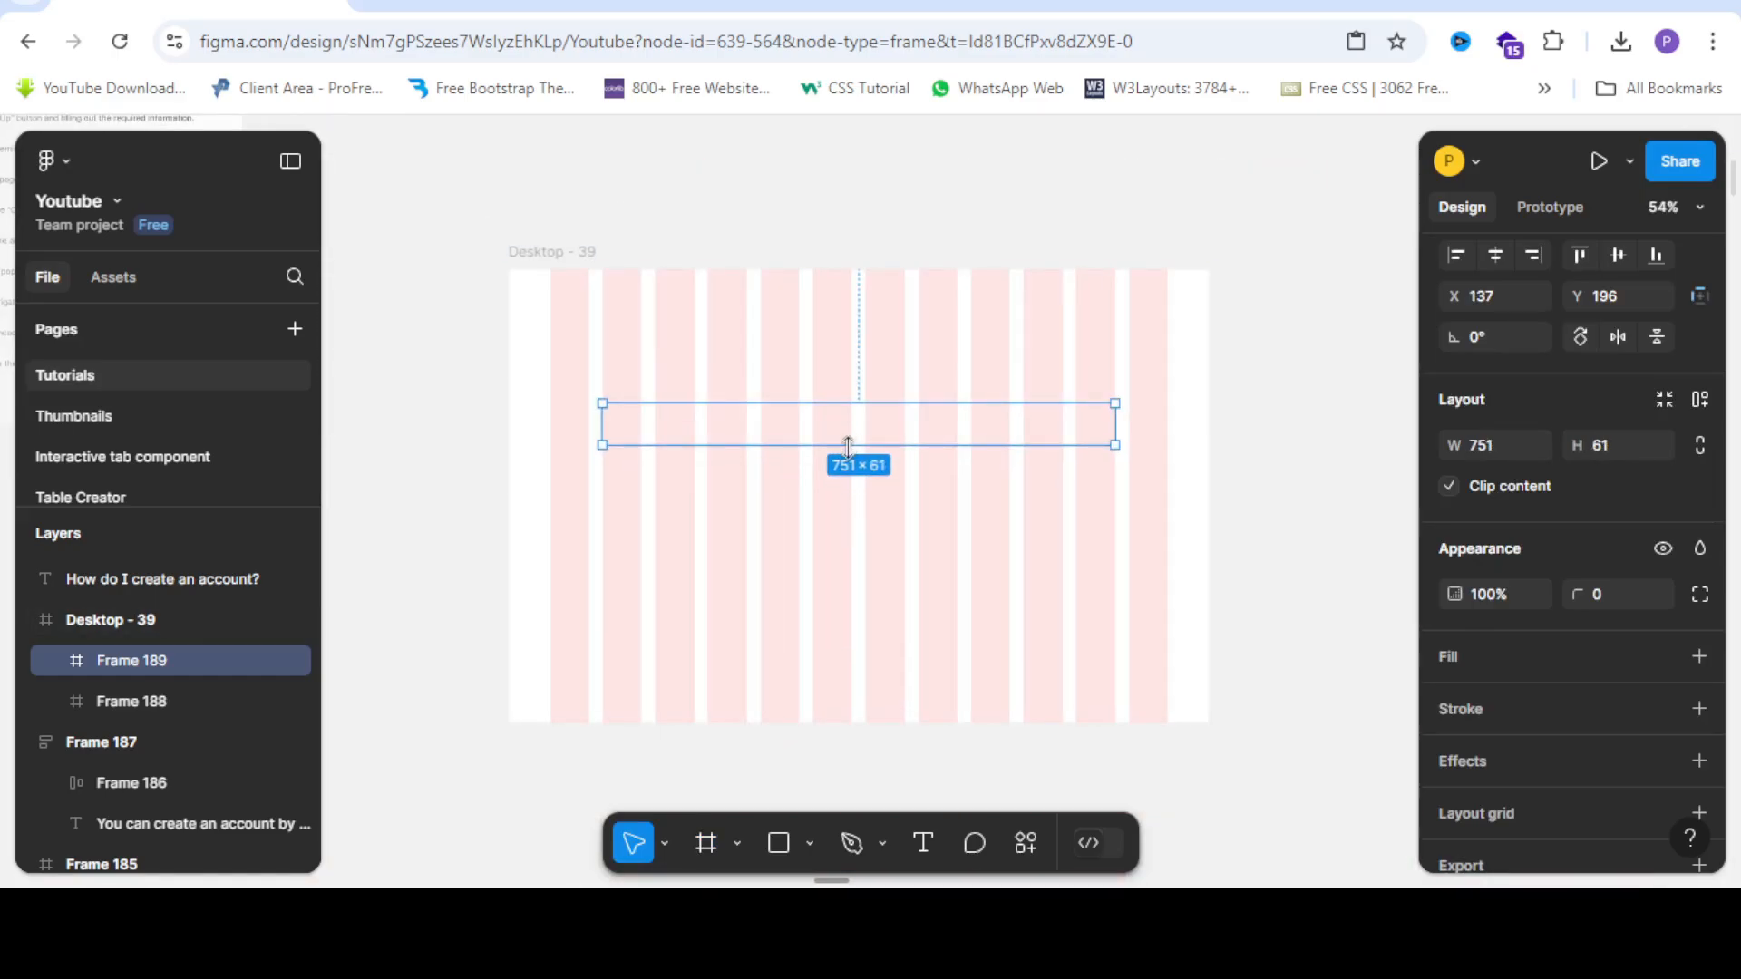
scroll(852, 446, "up", 2)
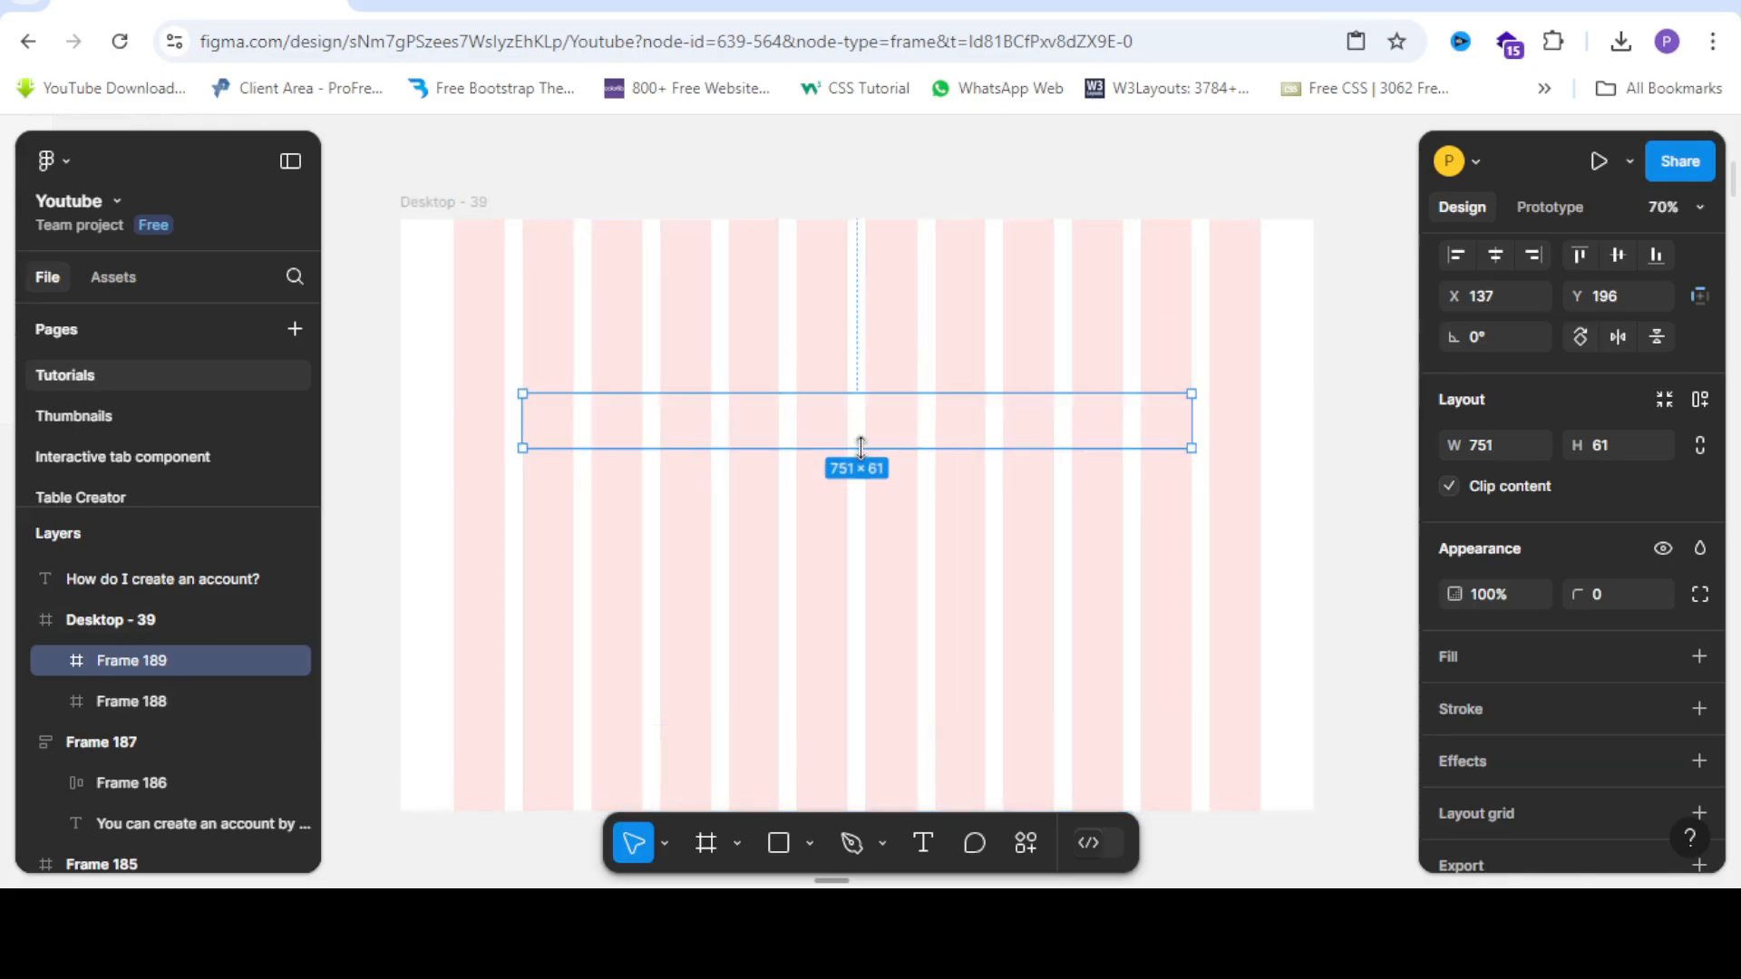
left_click_drag(860, 450, 400, 463)
scroll(909, 416, "down", 4)
scroll(400, 462, "up", 1)
scroll(765, 466, "down", 2)
scroll(583, 475, "up", 2)
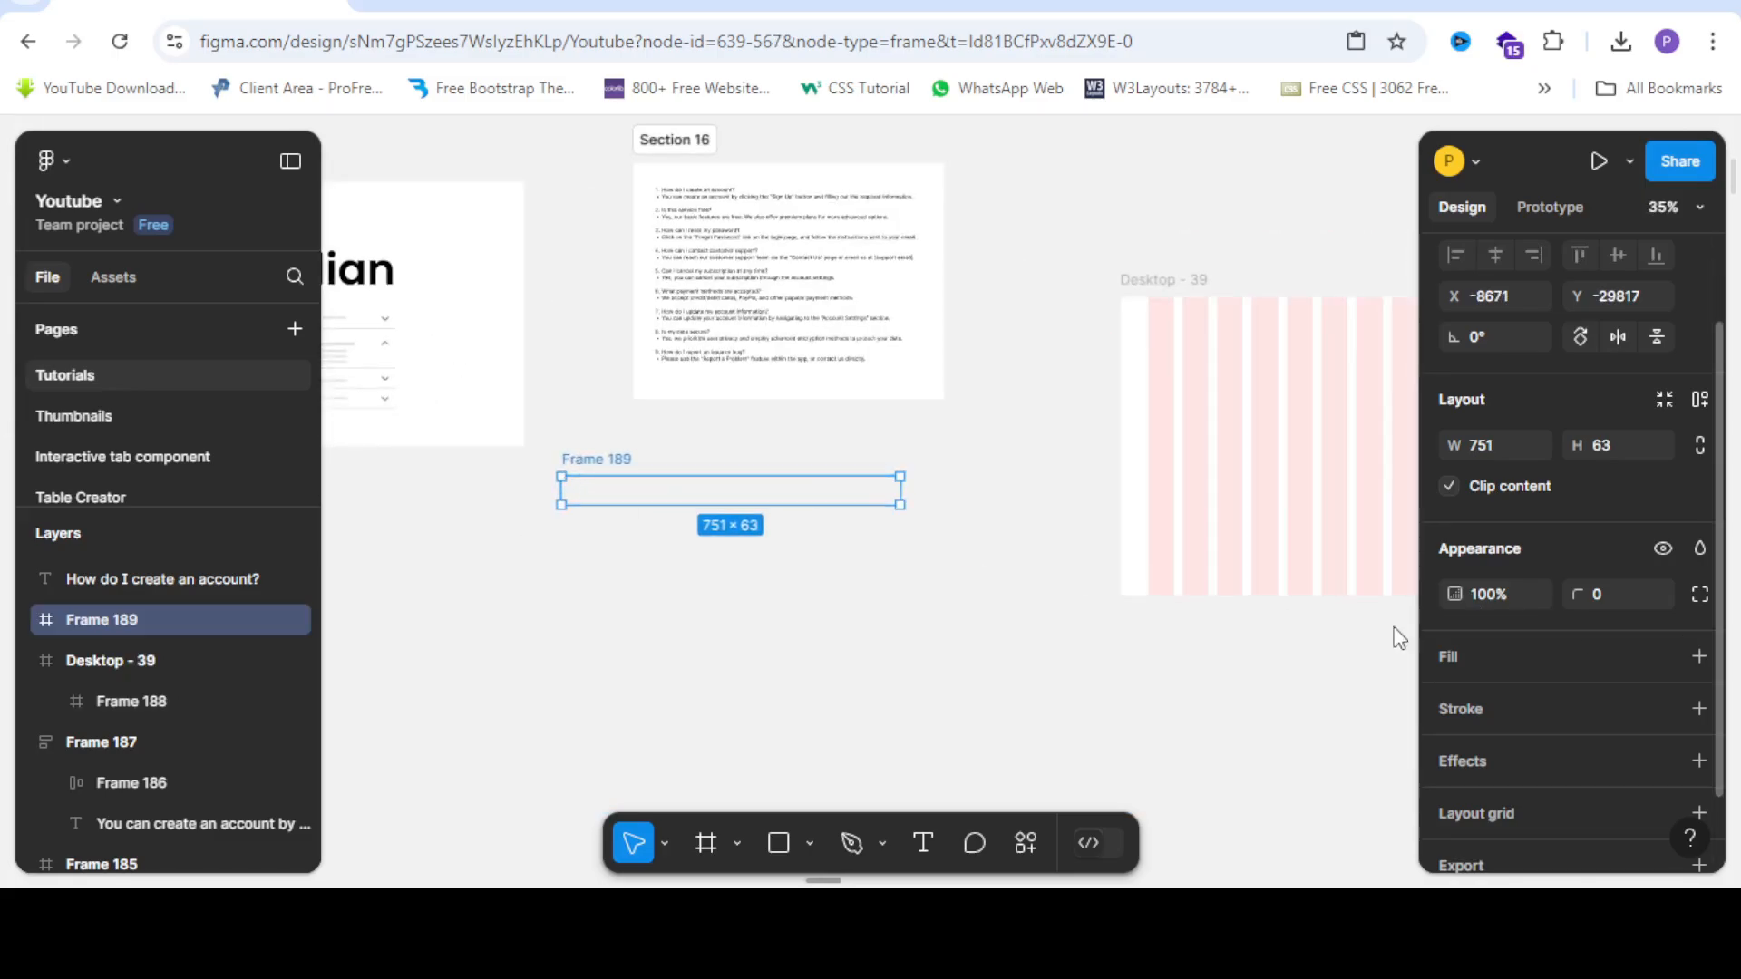
Give Frame 189 a white fill and move it just below the question text.
left_click(1448, 654)
scroll(971, 470, "down", 3)
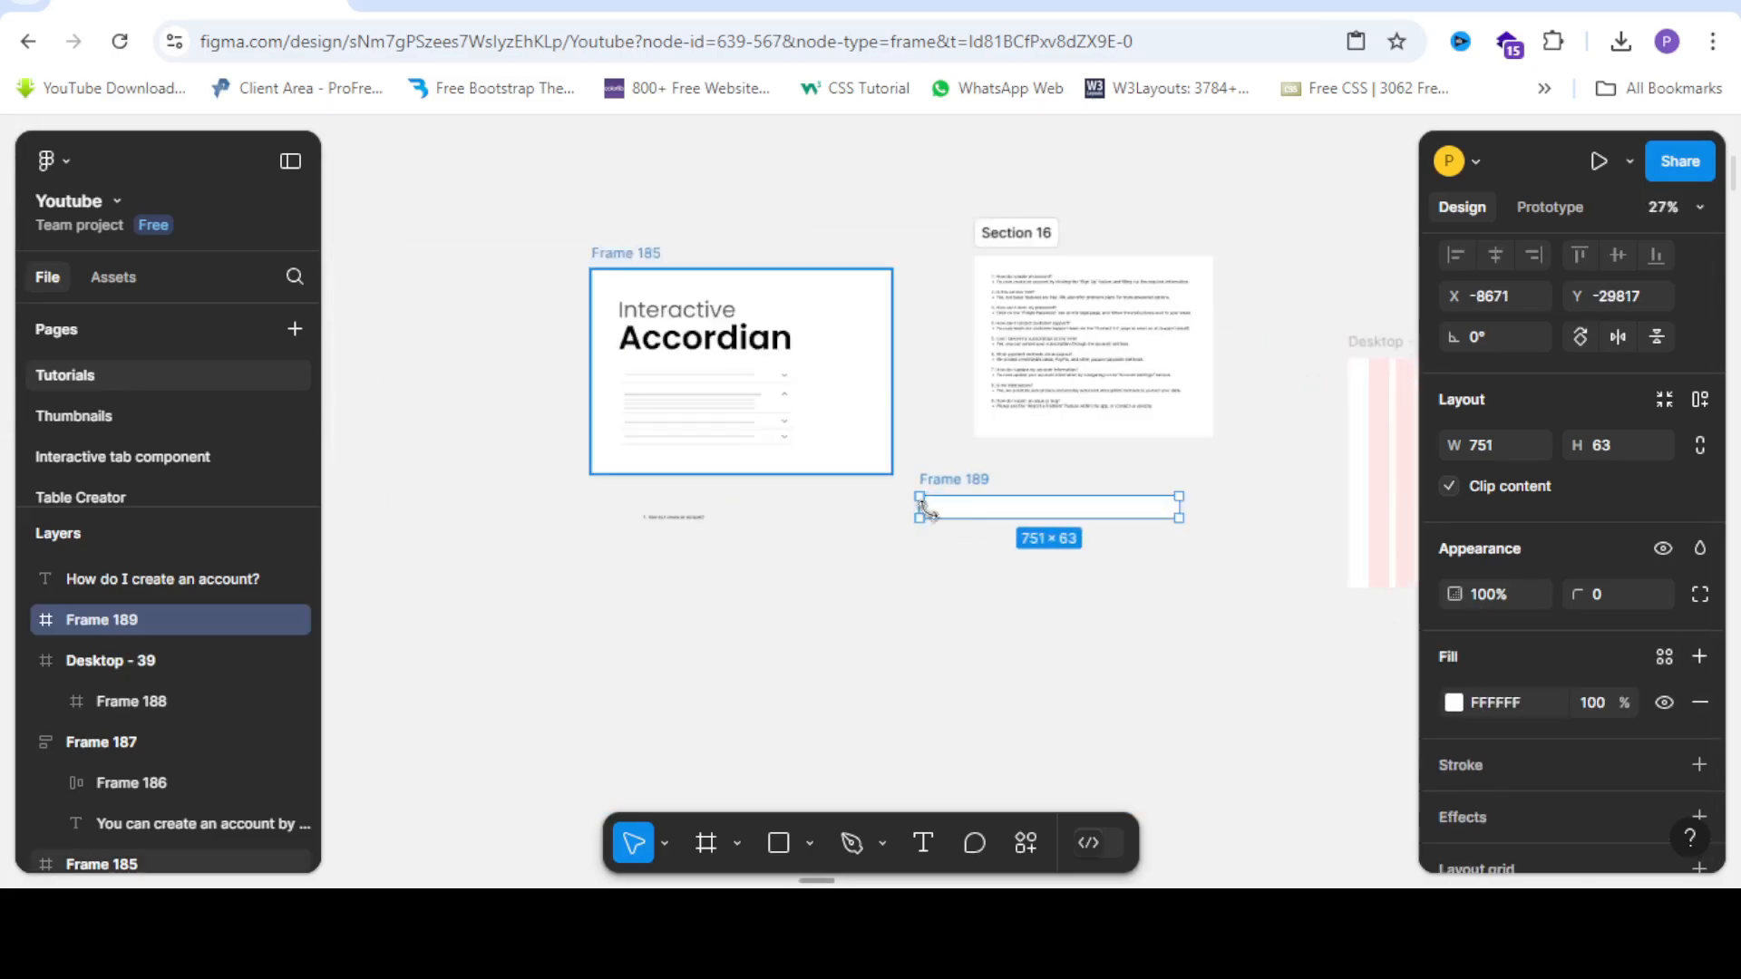
scroll(1020, 518, "up", 2)
left_click_drag(1017, 519, 716, 582)
Move the question text into Frame 189 and set its font size to 20.
scroll(704, 466, "up", 5)
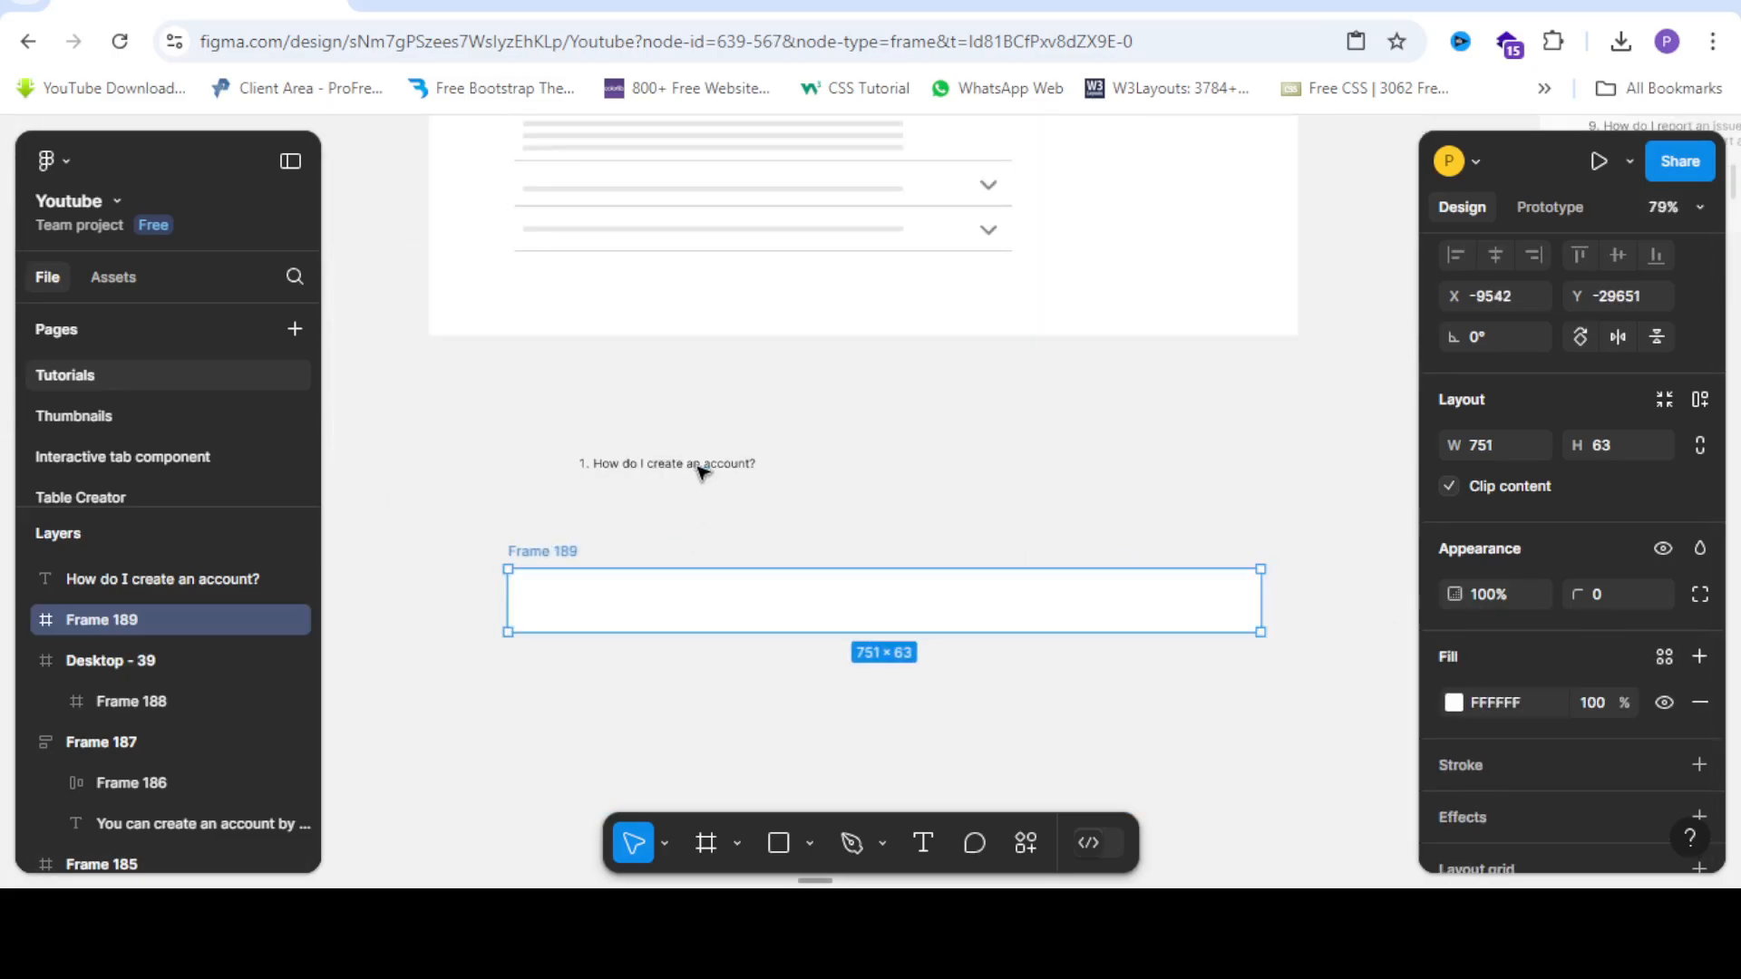
left_click(671, 467)
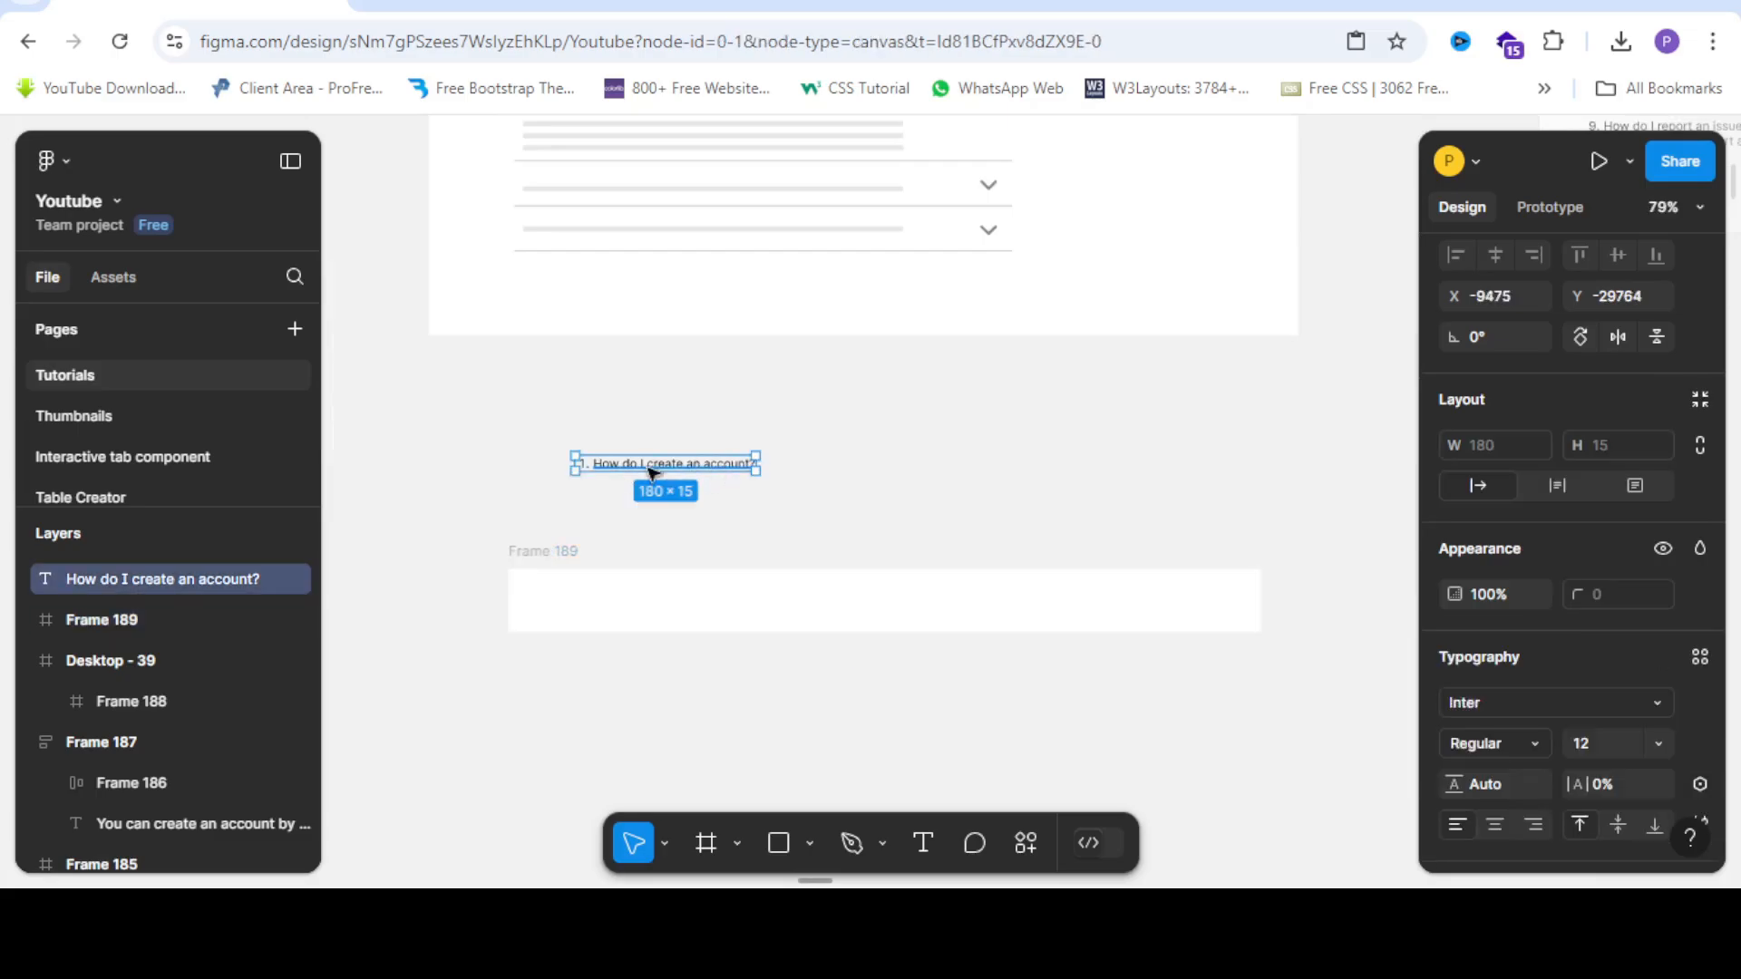
left_click_drag(660, 471, 622, 609)
scroll(641, 548, "down", 1)
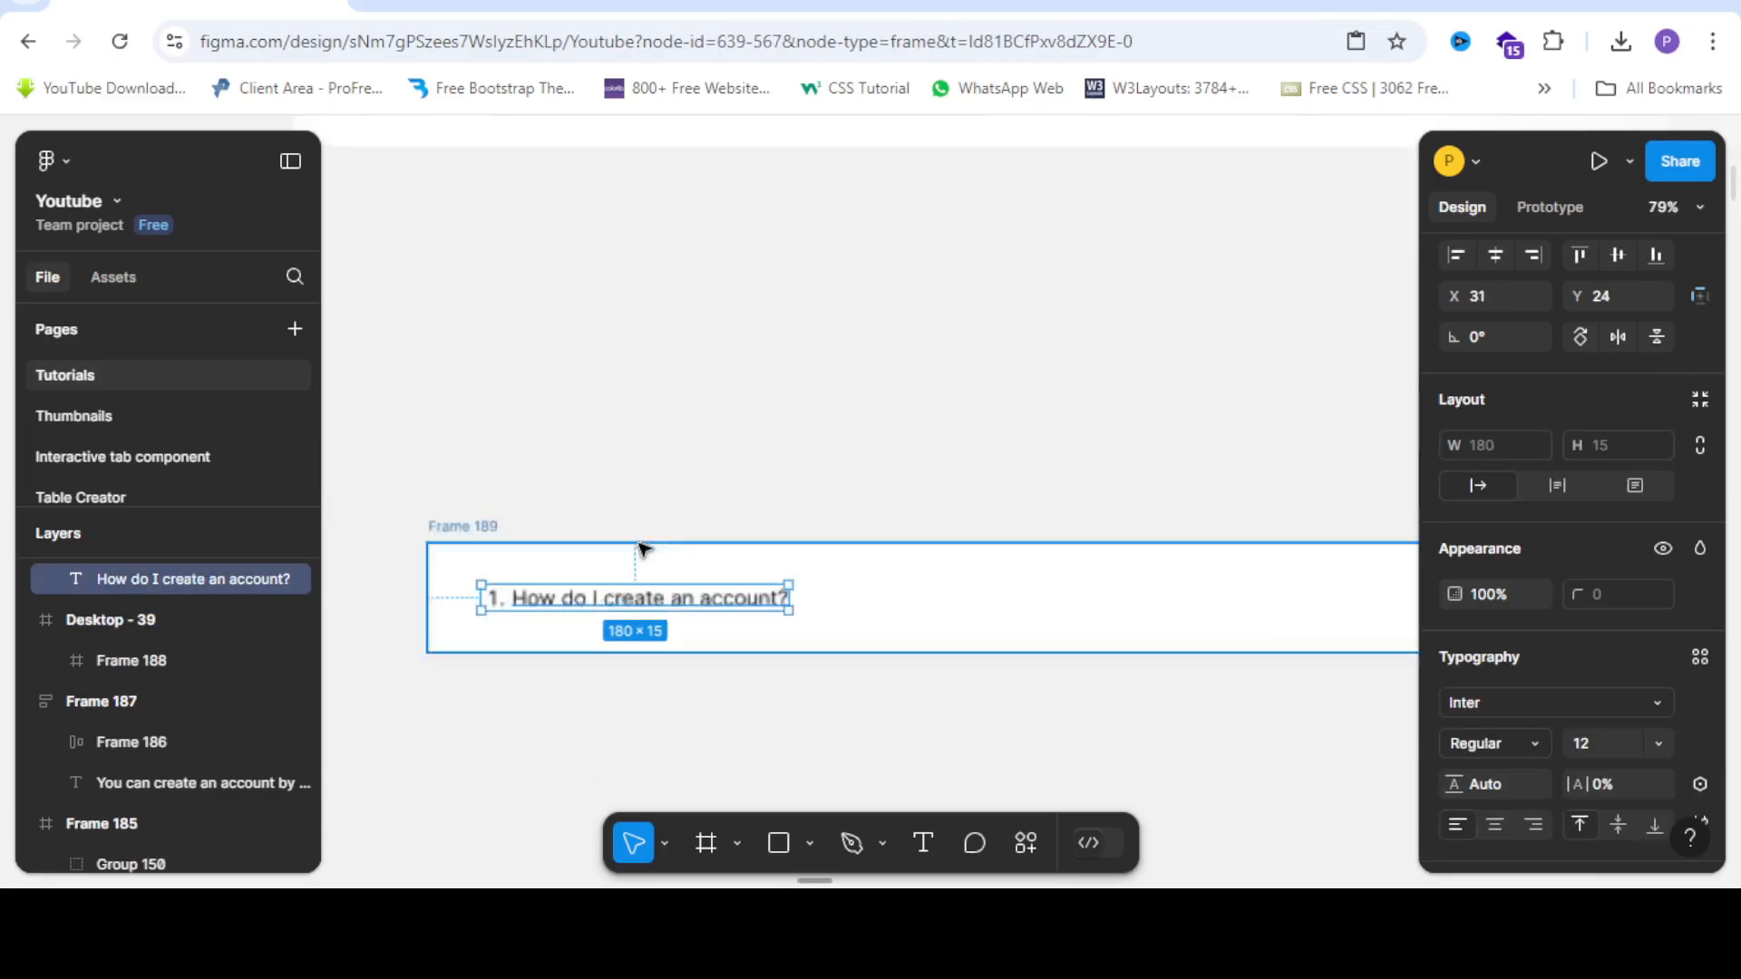
left_click(1657, 743)
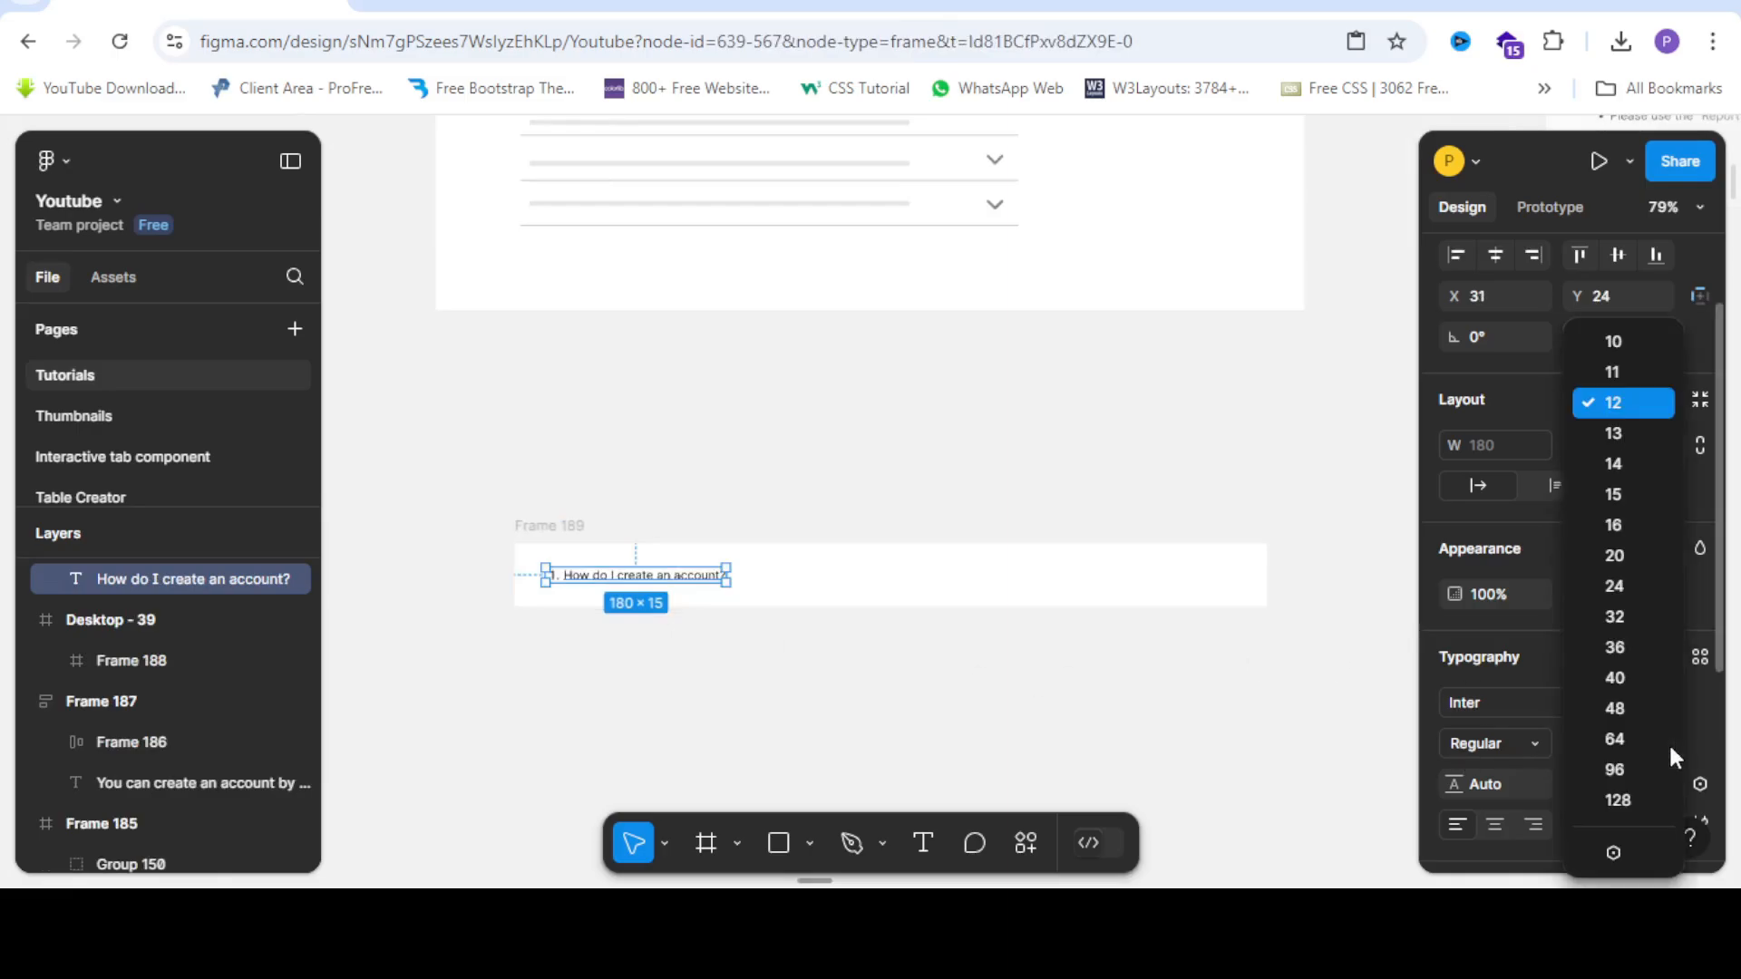
left_click(1623, 562)
Change the question text fill to dark grey 181818.
scroll(447, 501, "up", 3)
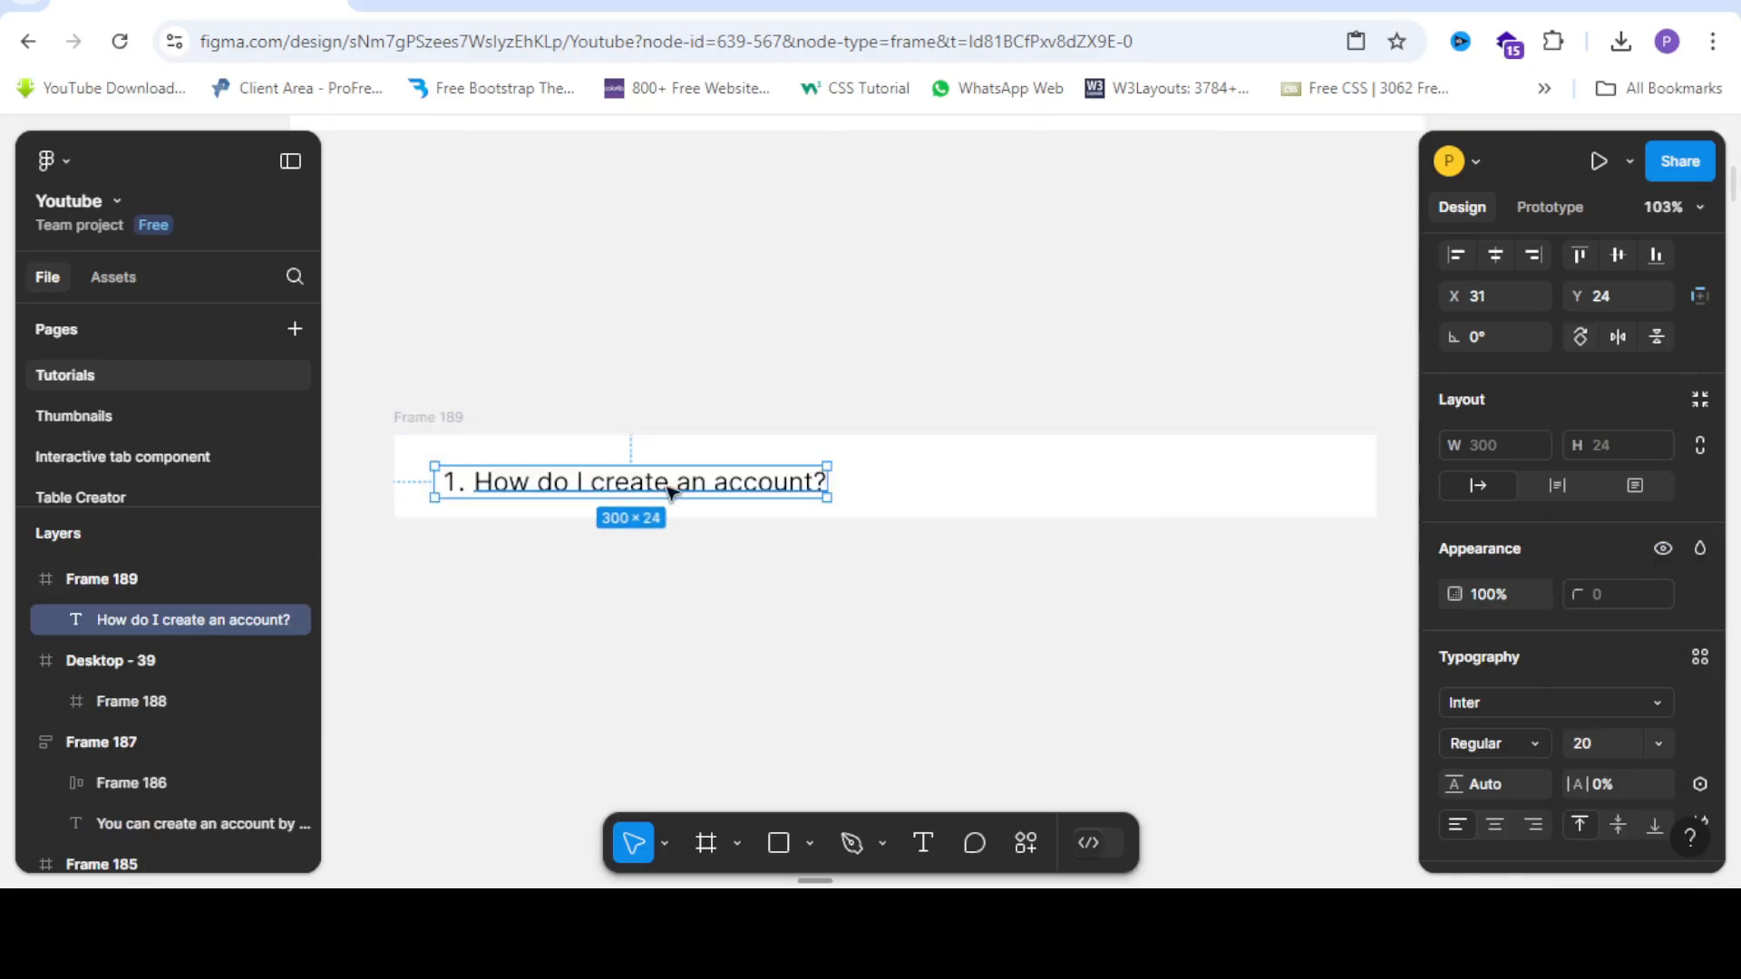
scroll(1548, 689, "down", 4)
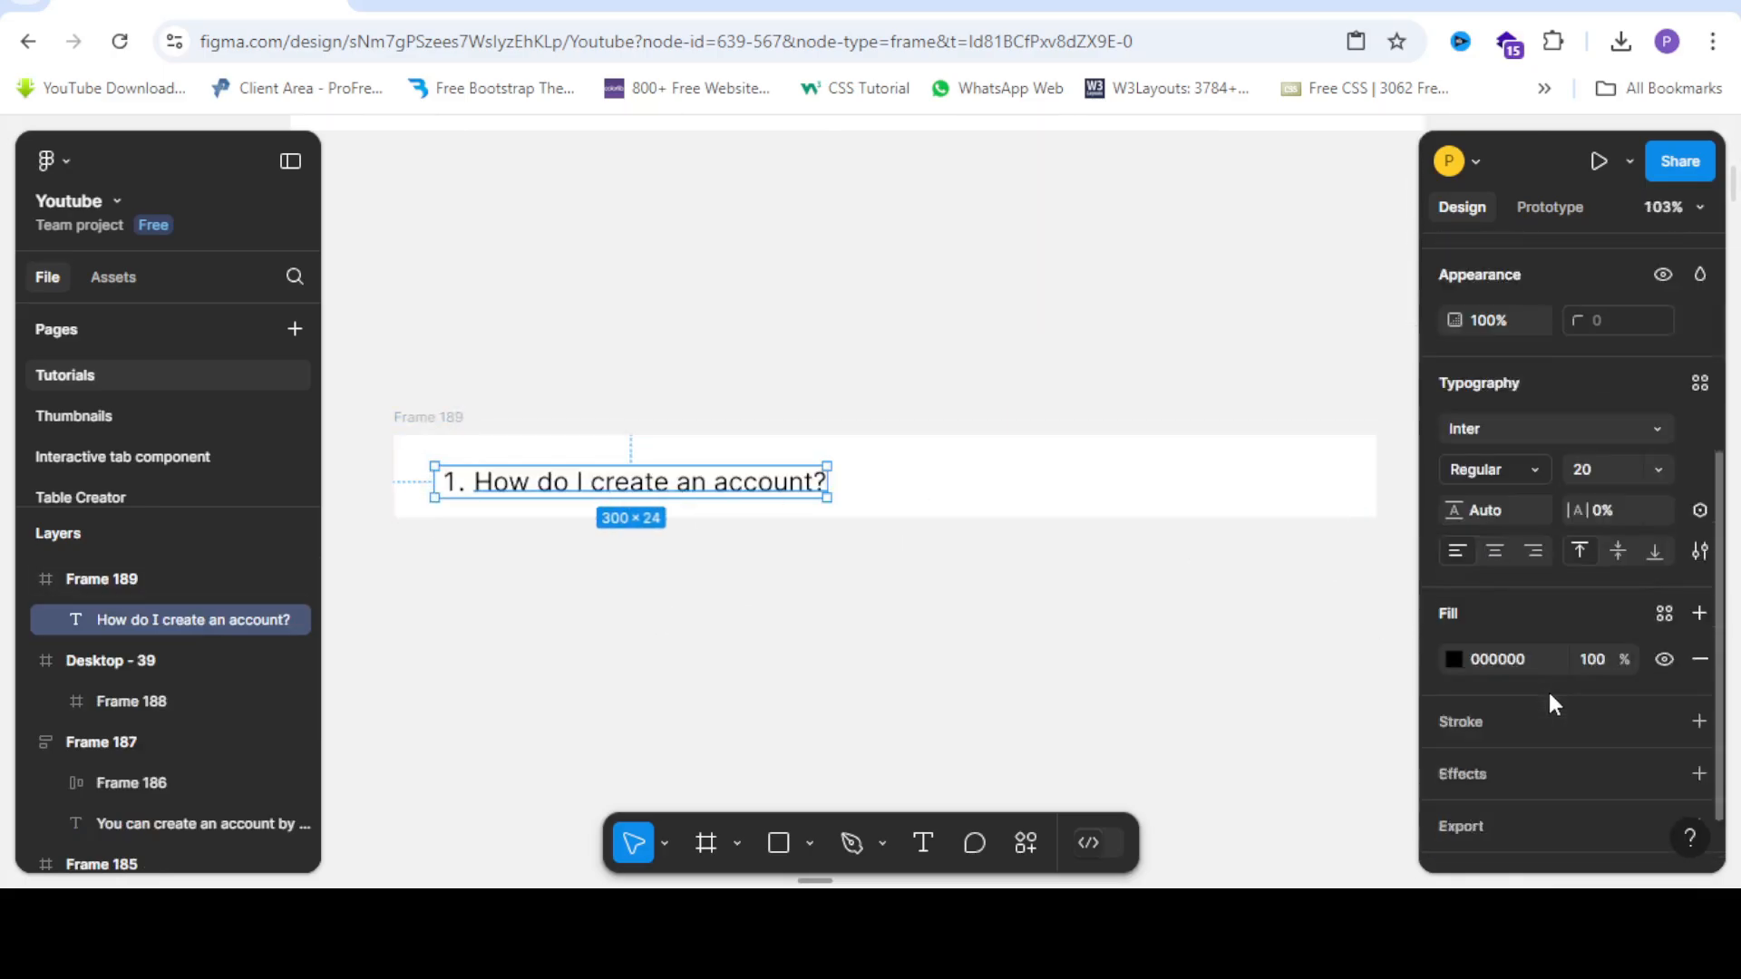
left_click(1453, 616)
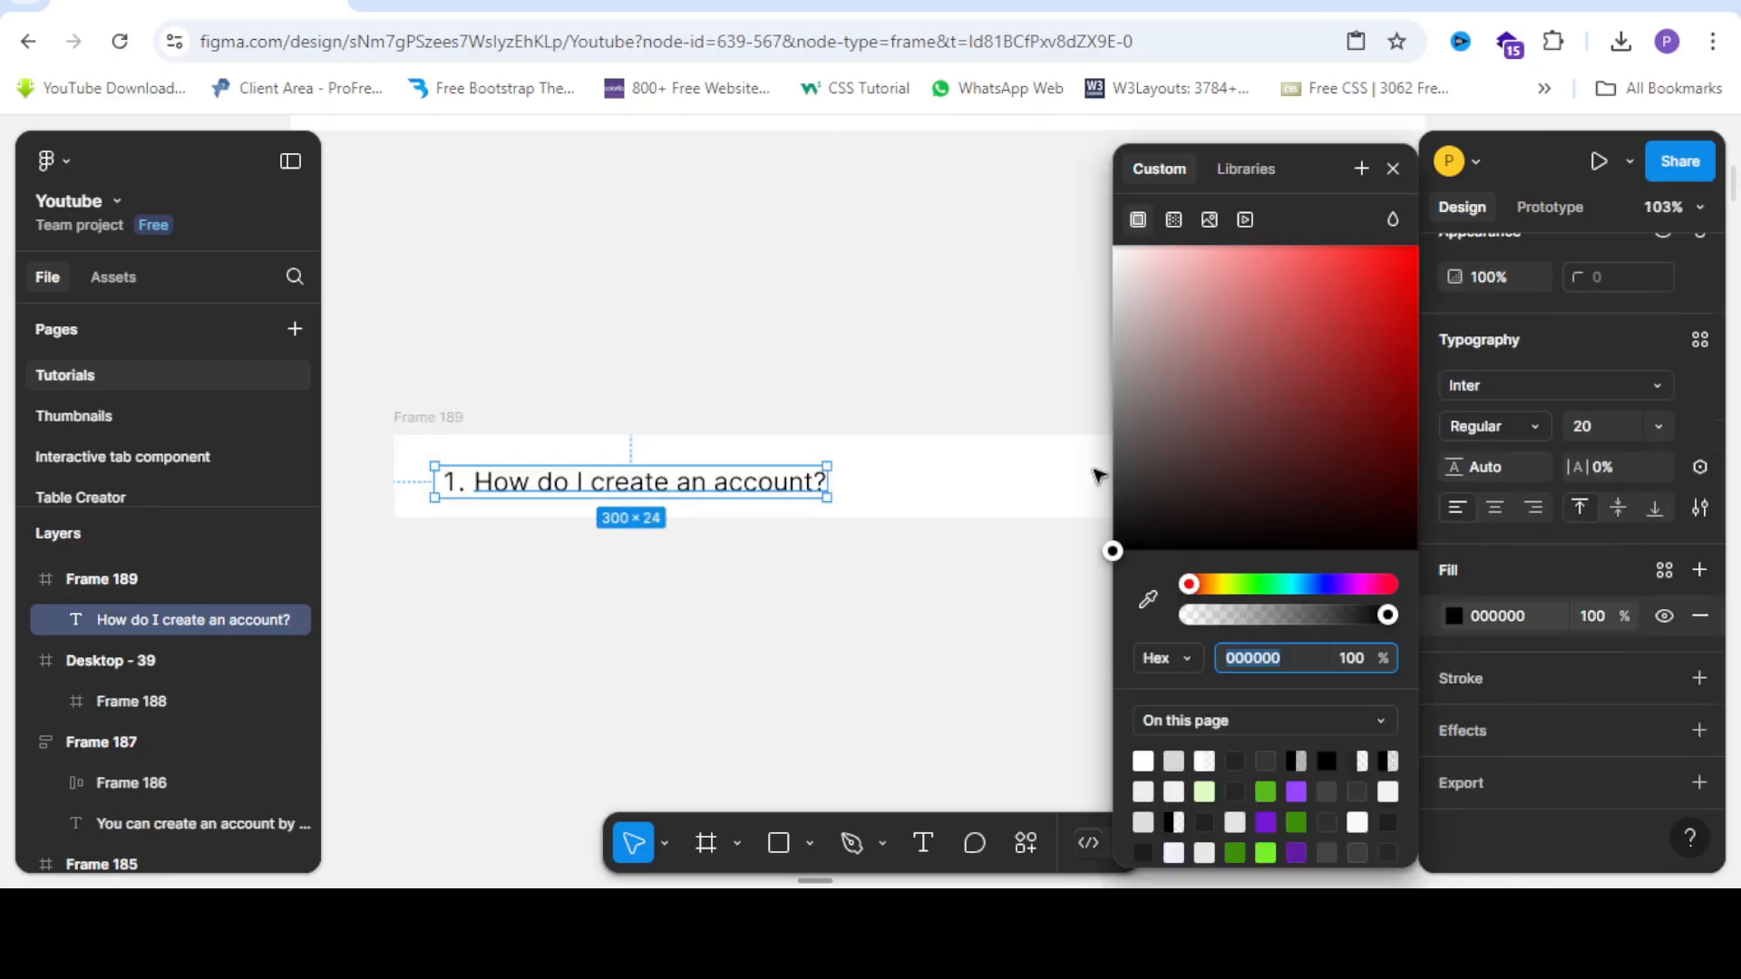
left_click(1113, 525)
left_click_drag(1096, 535, 1096, 532)
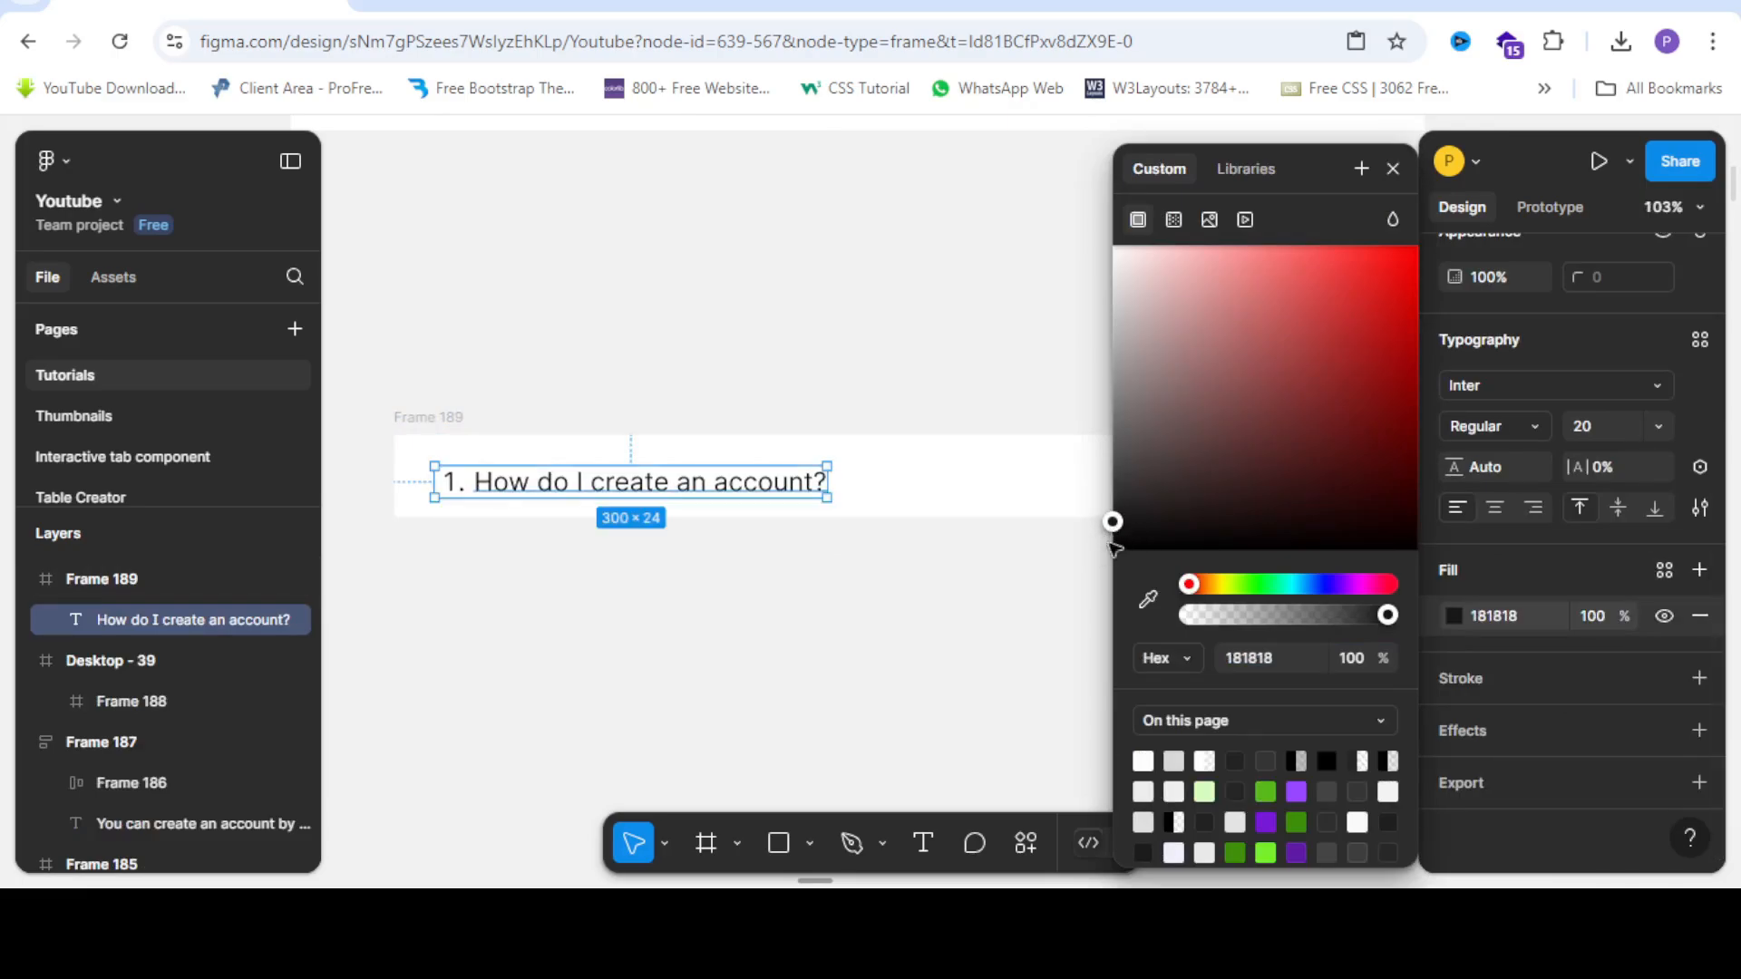
left_click(745, 662)
scroll(809, 456, "down", 2)
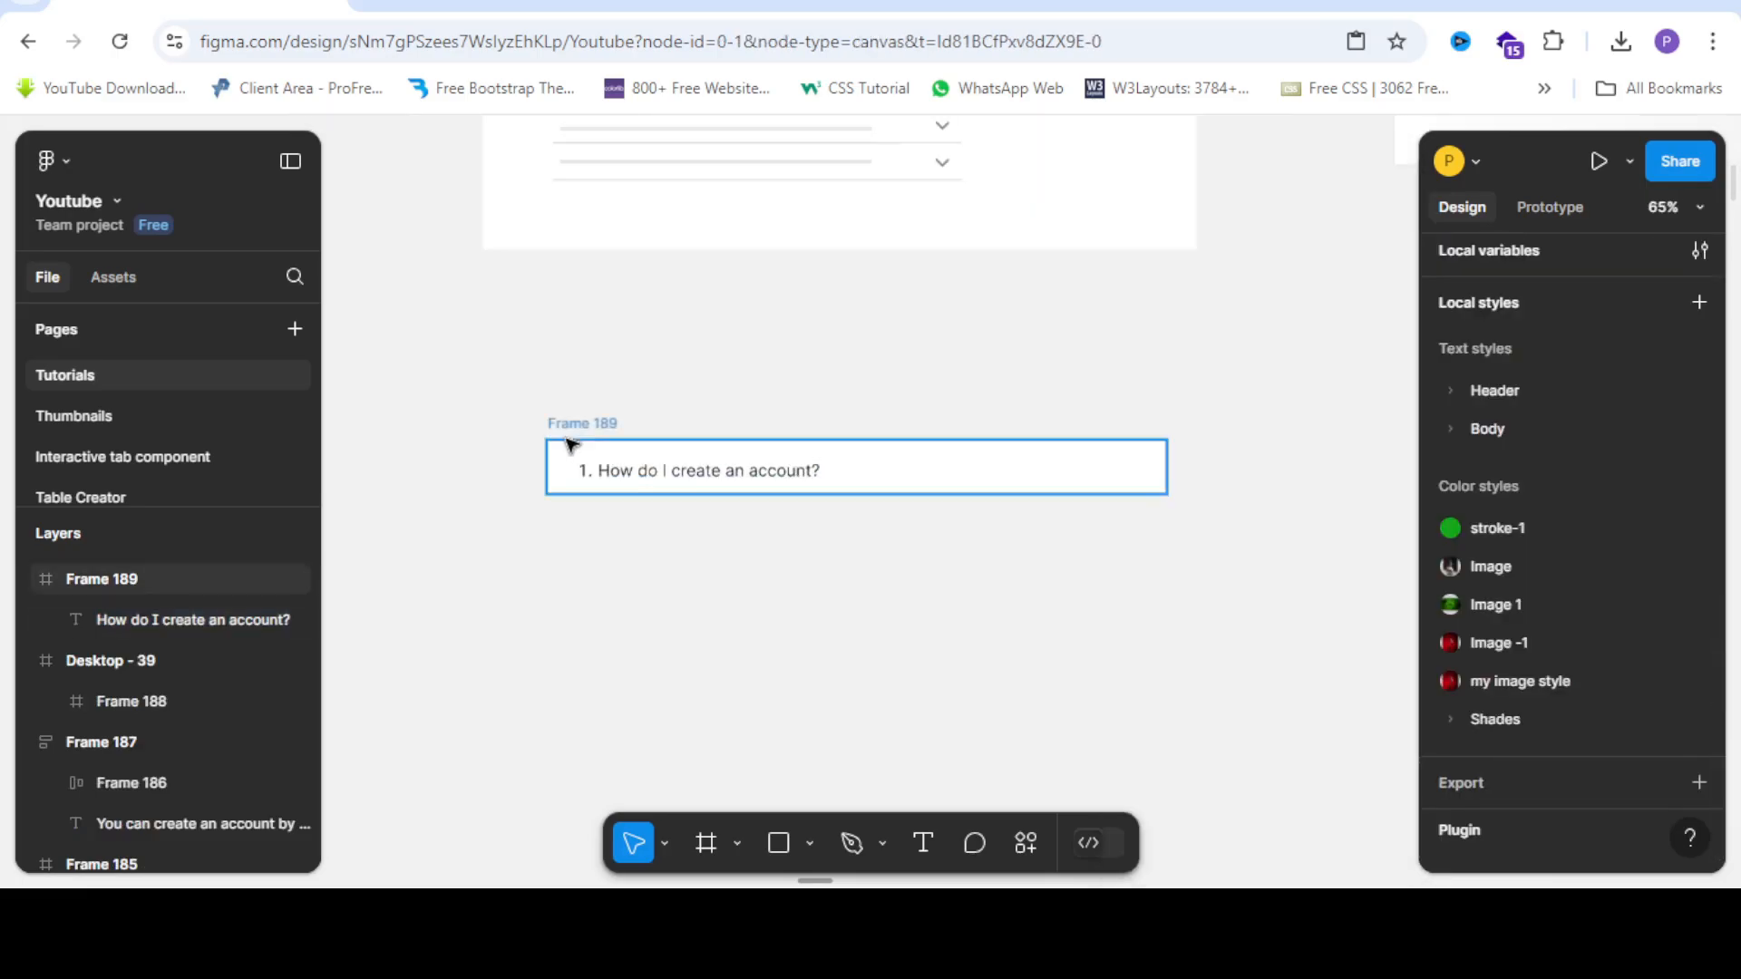
Align the question text to the vertical centre of Frame 189.
left_click(647, 481)
scroll(829, 471, "up", 3)
scroll(1602, 383, "up", 5)
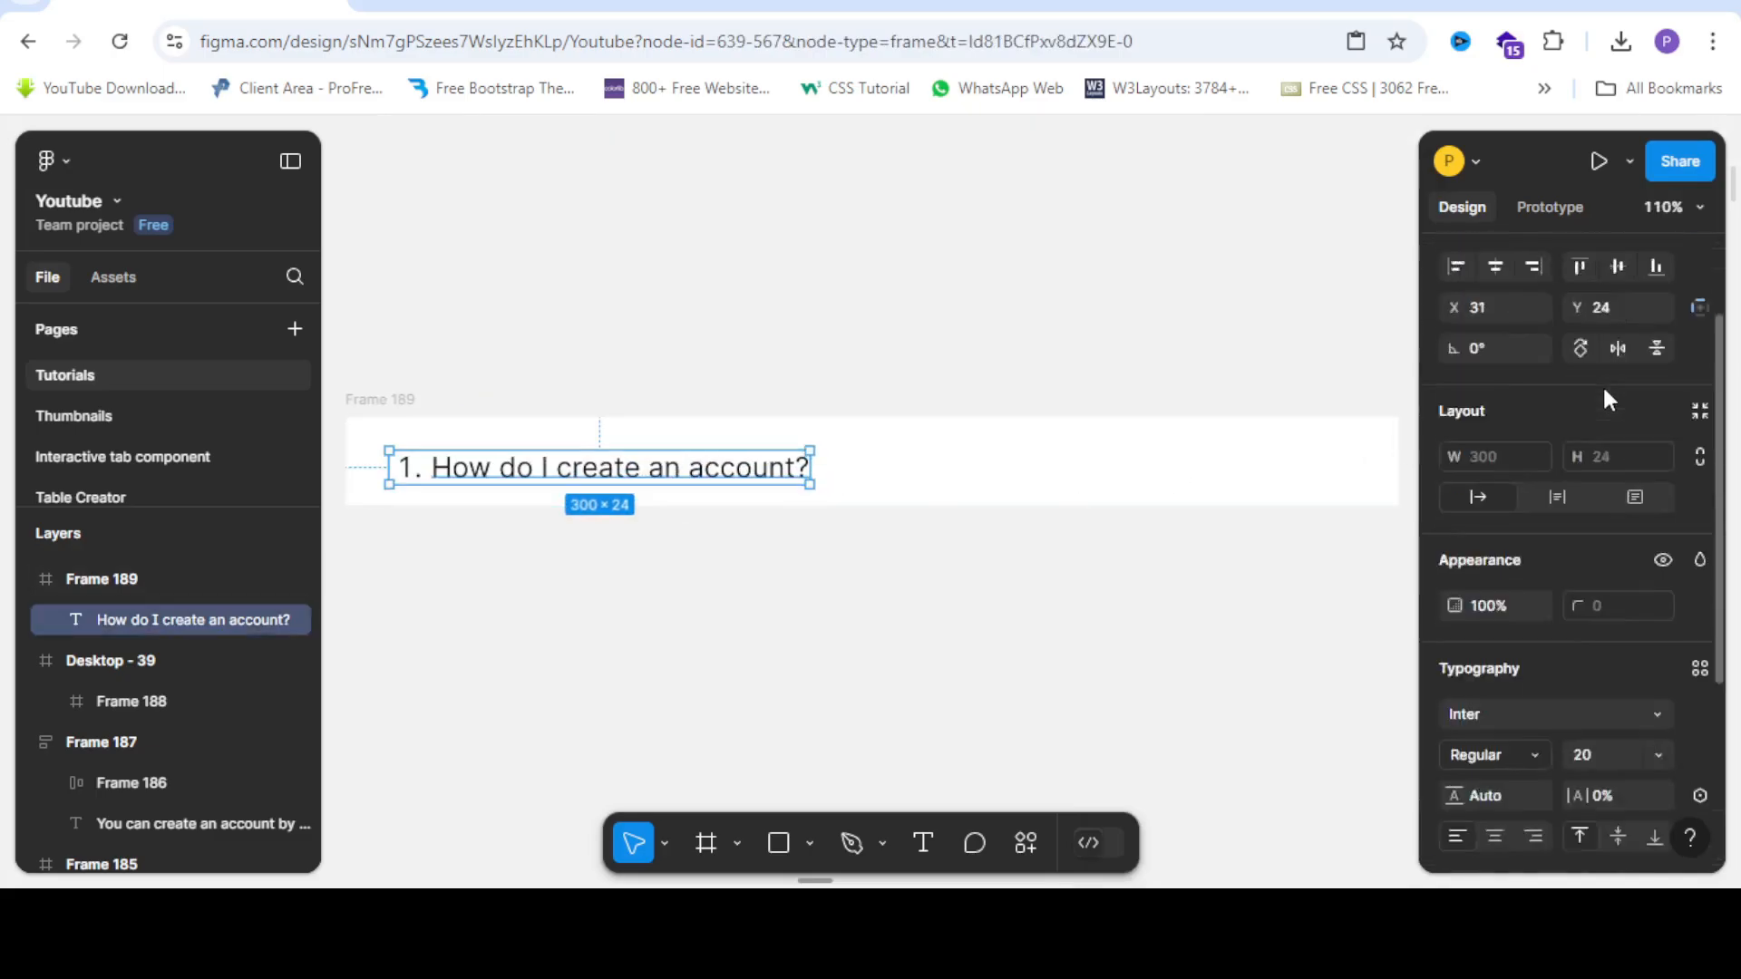
left_click(1611, 366)
scroll(713, 426, "down", 4)
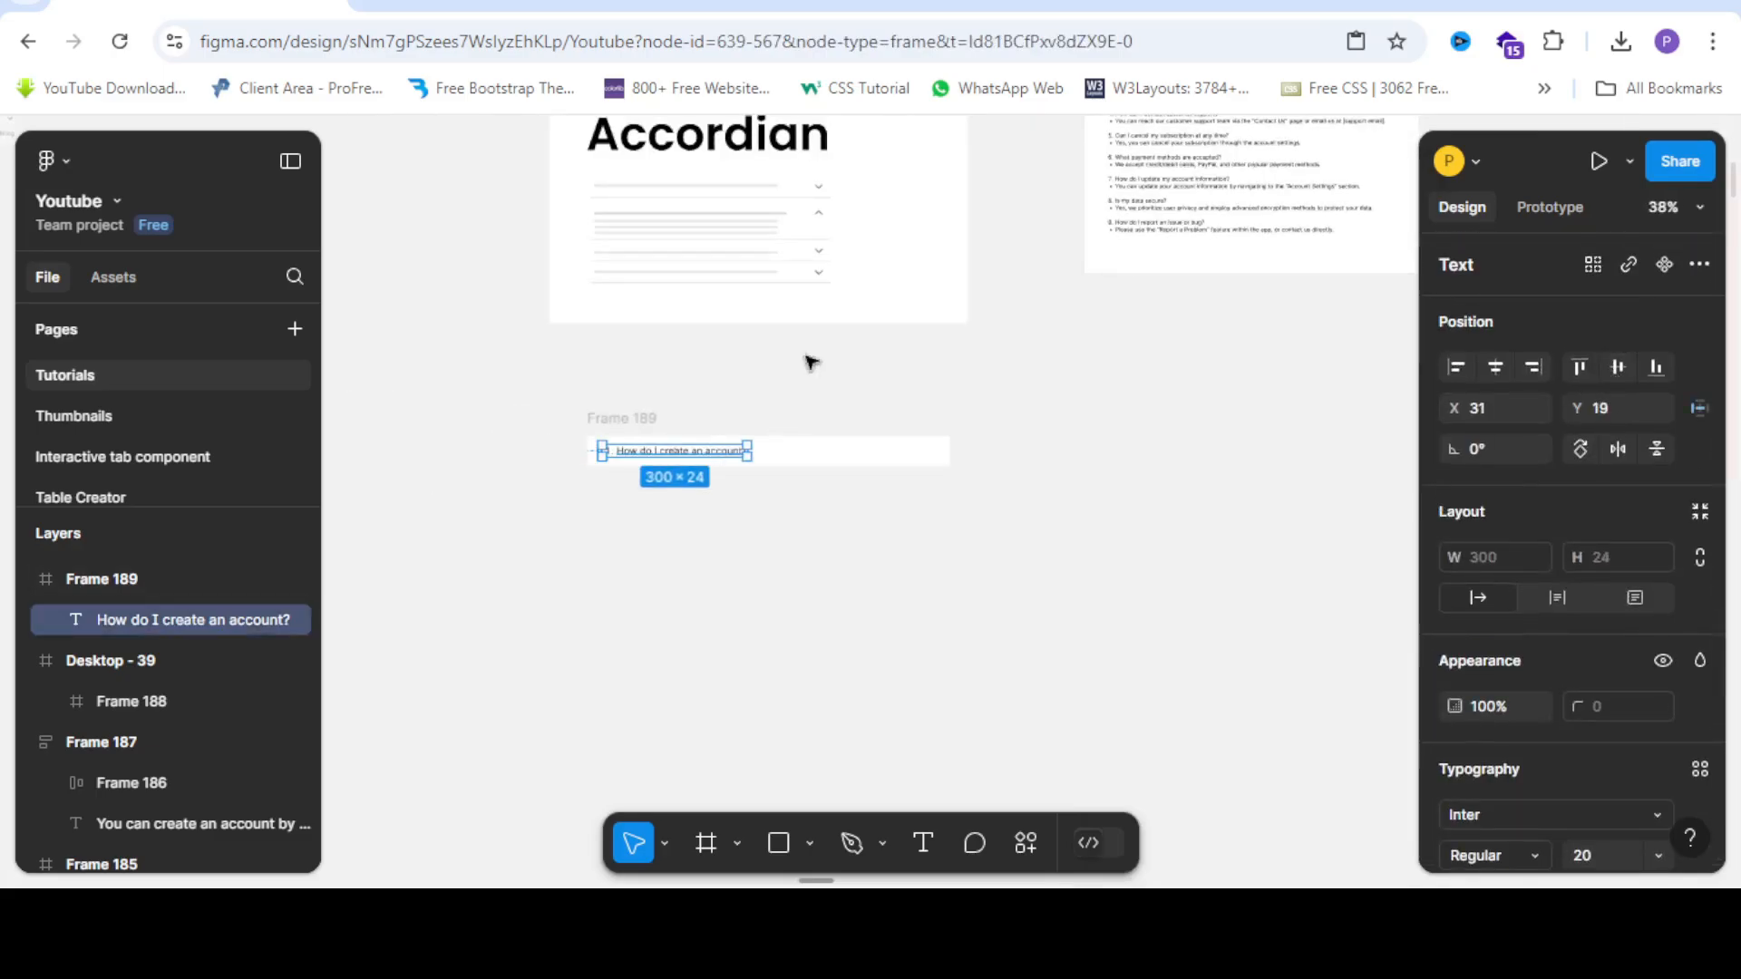
scroll(816, 265, "up", 4)
scroll(824, 280, "up", 3)
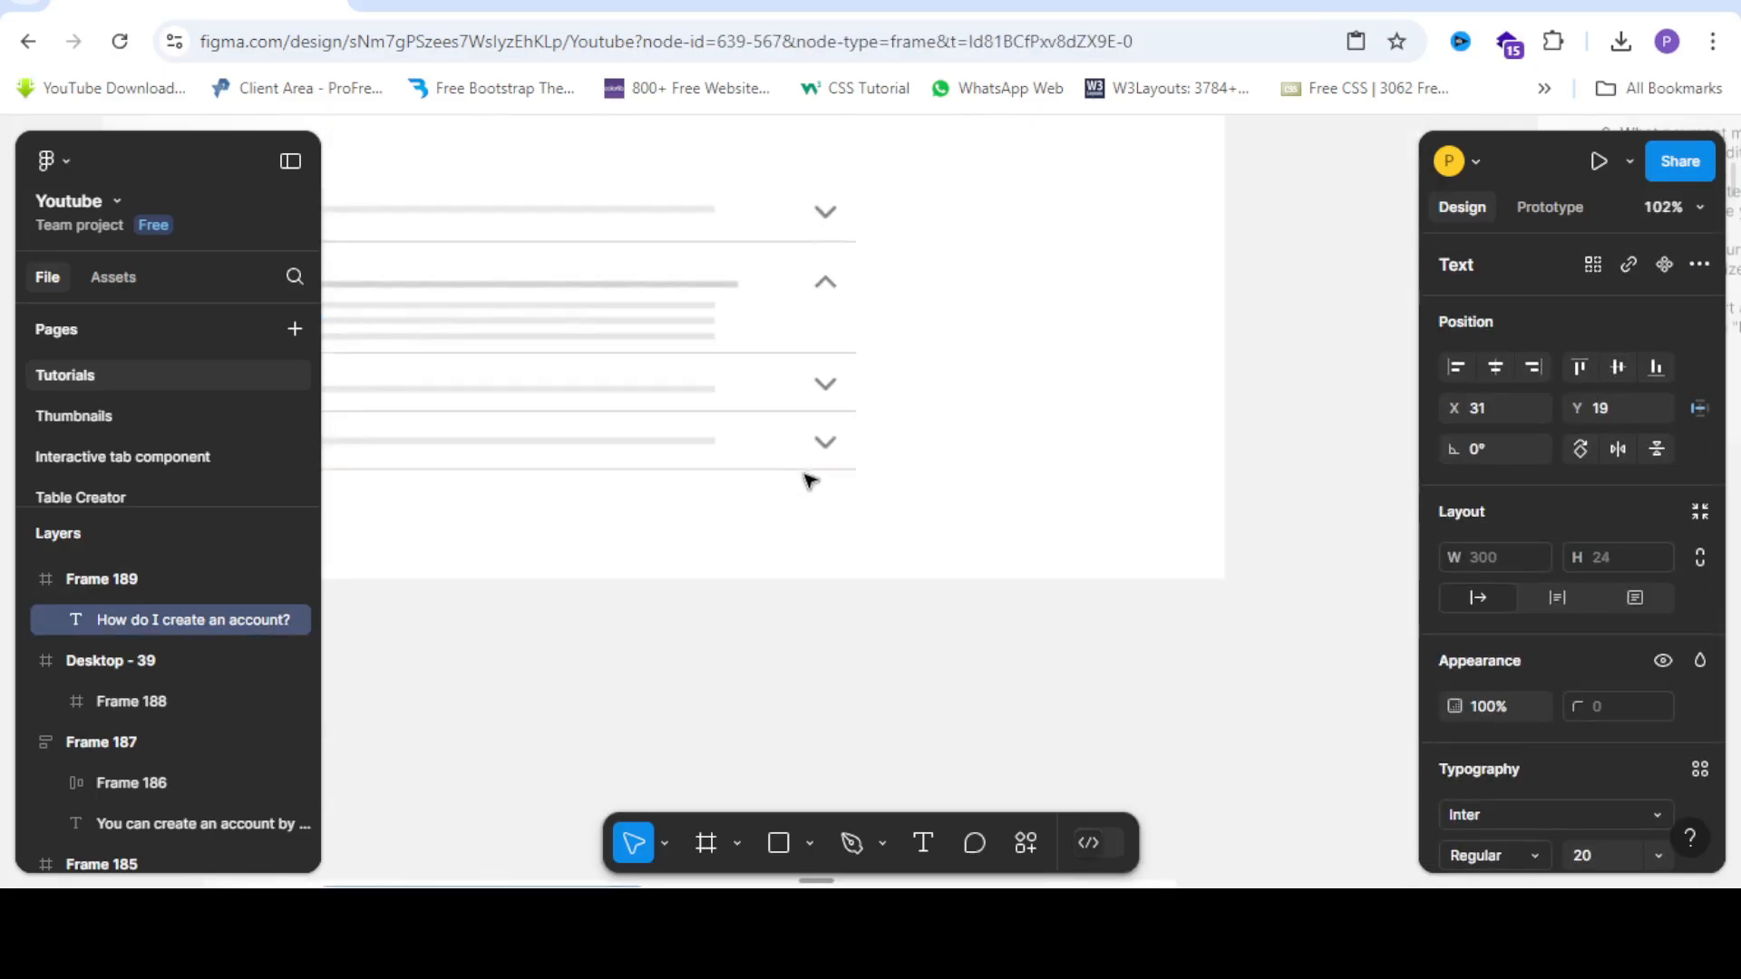
Search the plugins for 'svg repo', then close the plugin search.
left_click(832, 453)
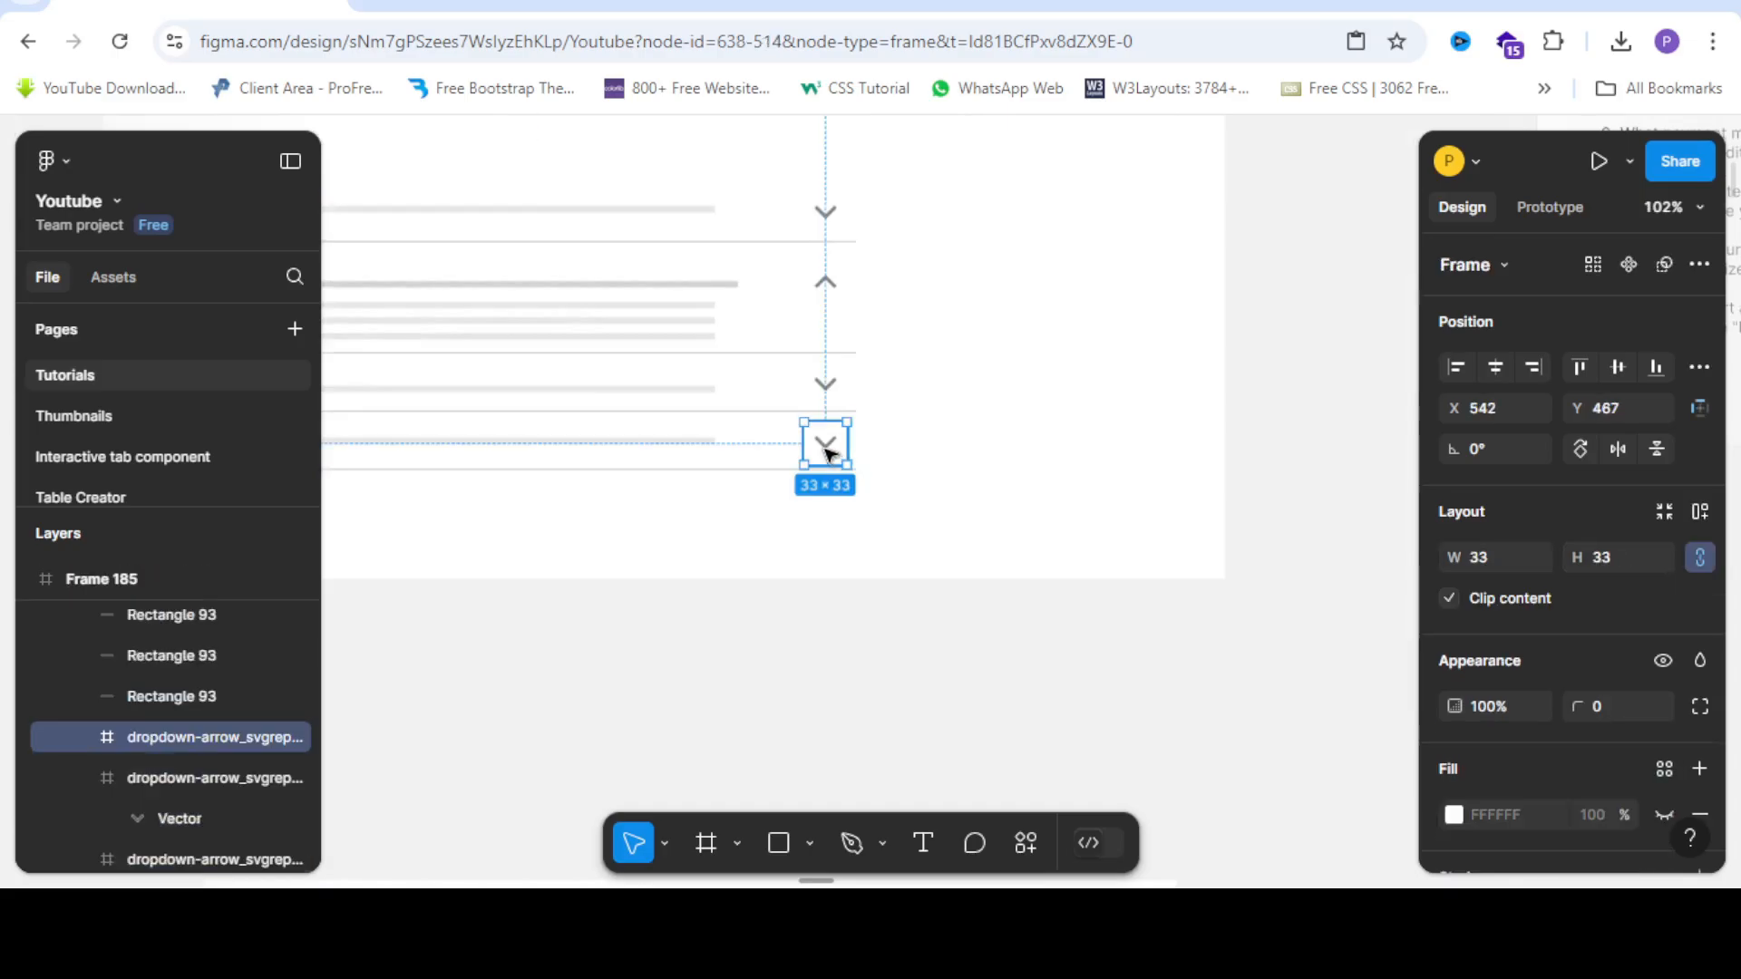
scroll(830, 453, "down", 2)
left_click(871, 597)
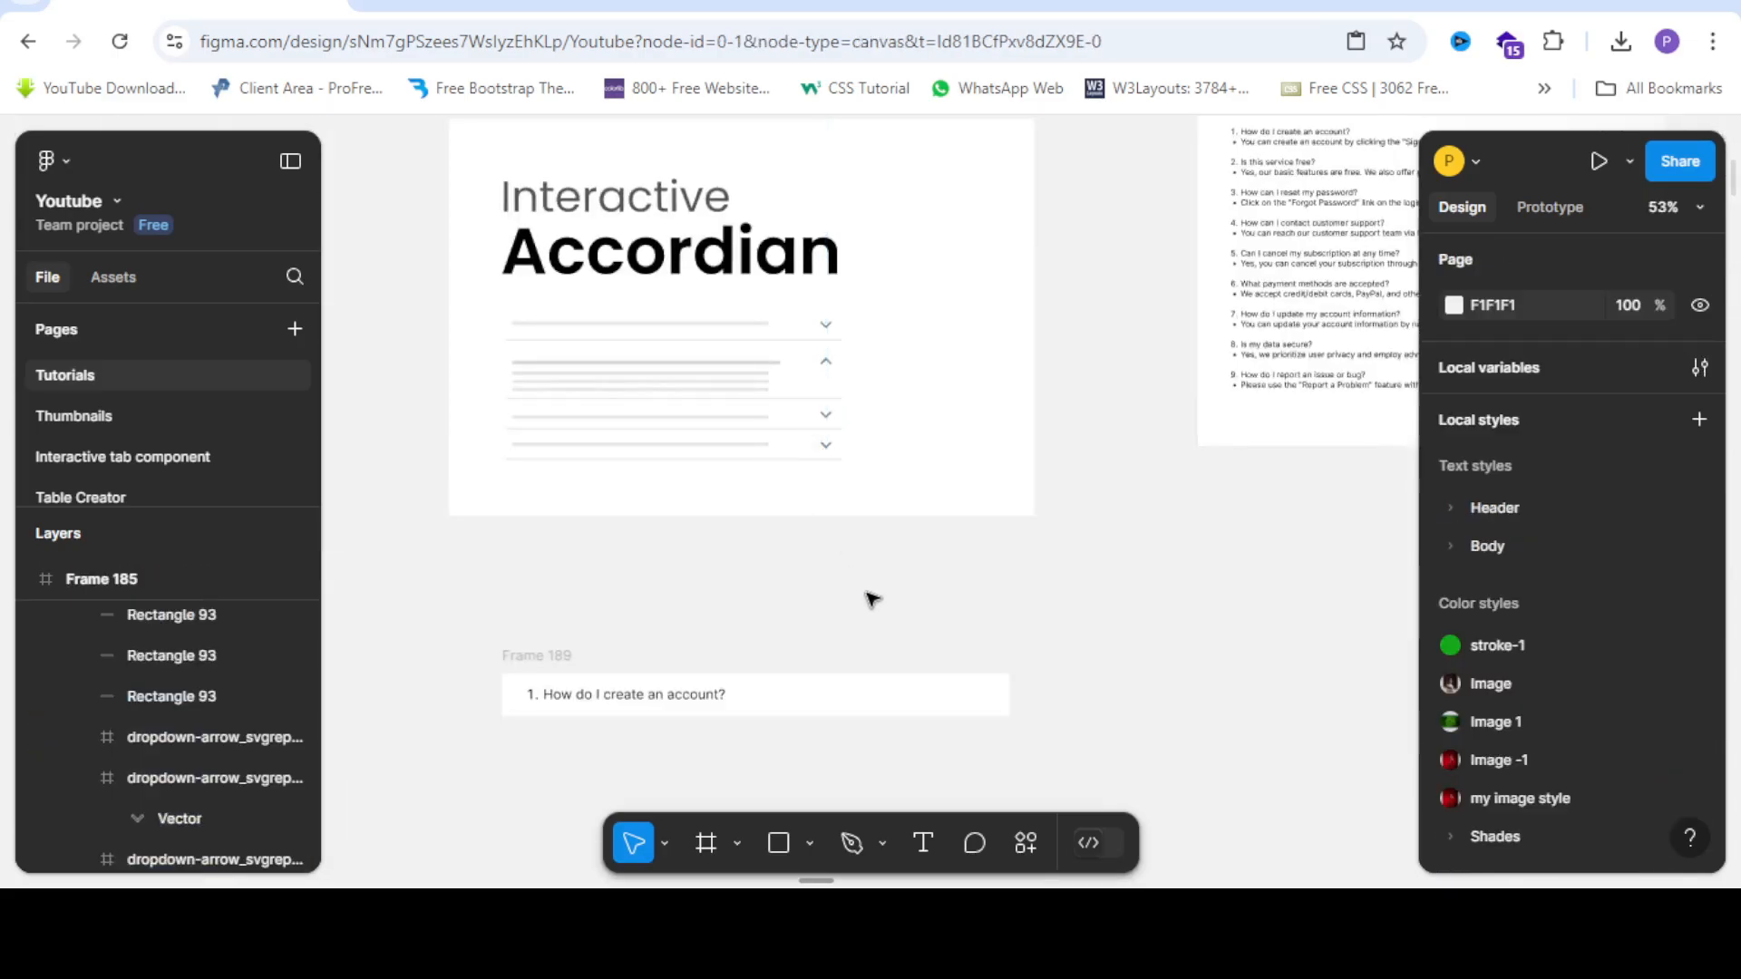
right_click(868, 594)
mouse_move(959, 747)
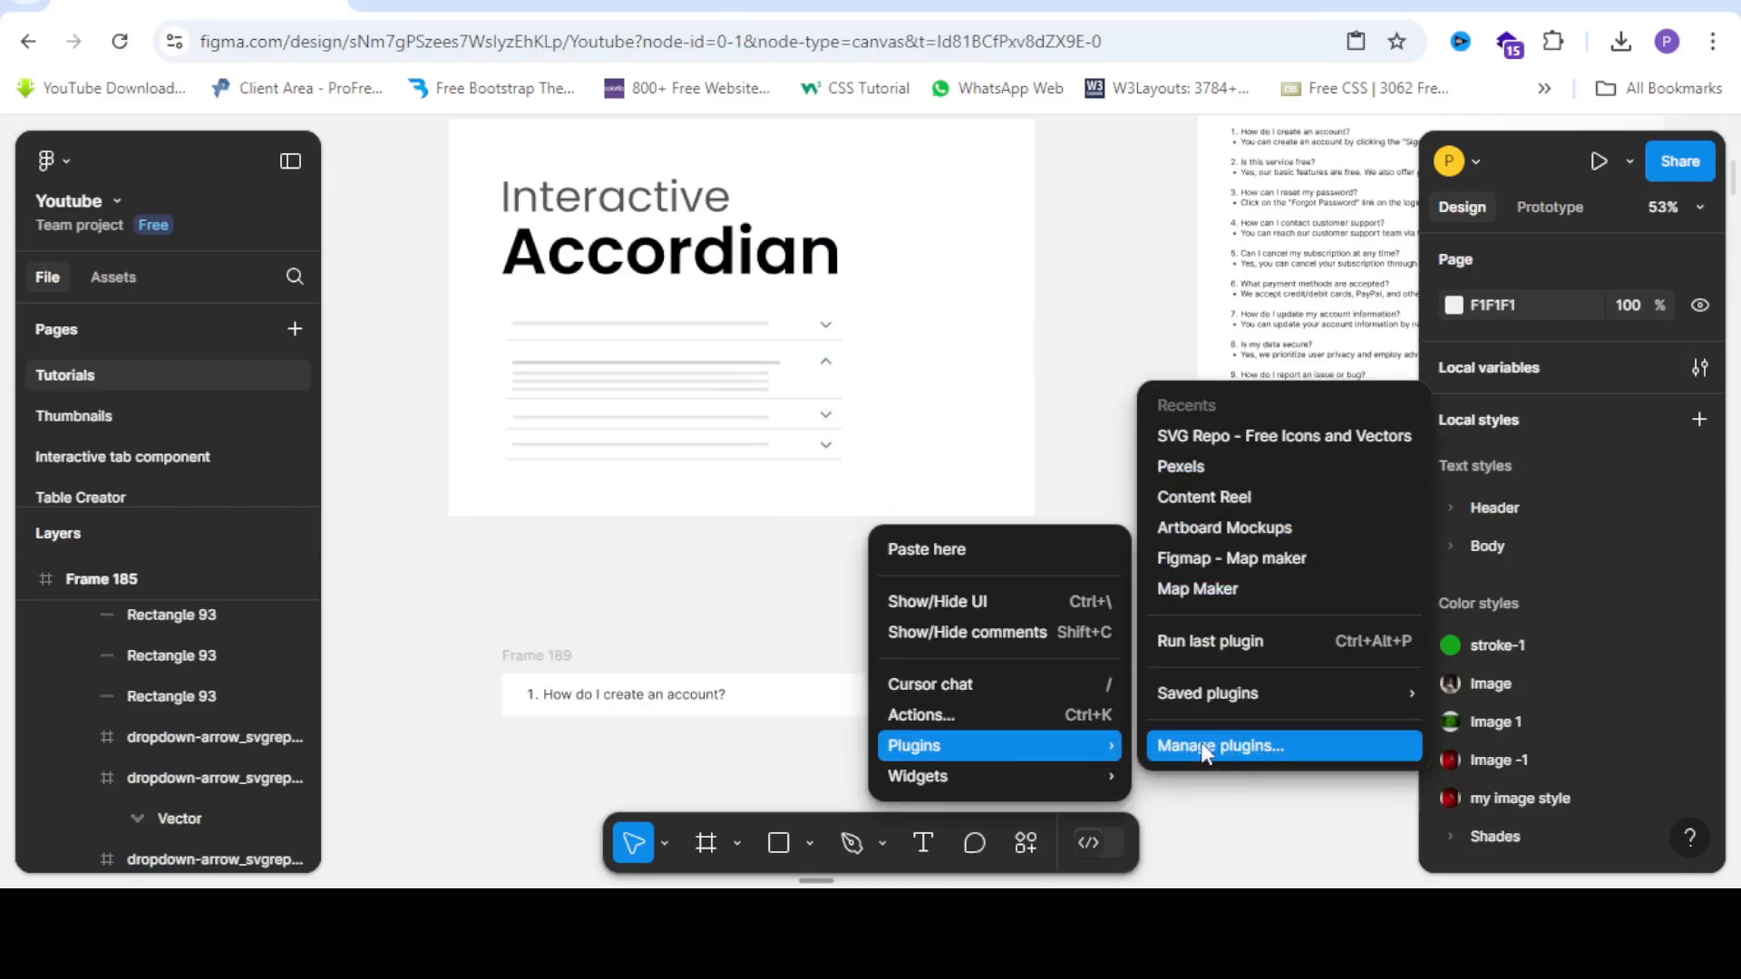
left_click(1256, 746)
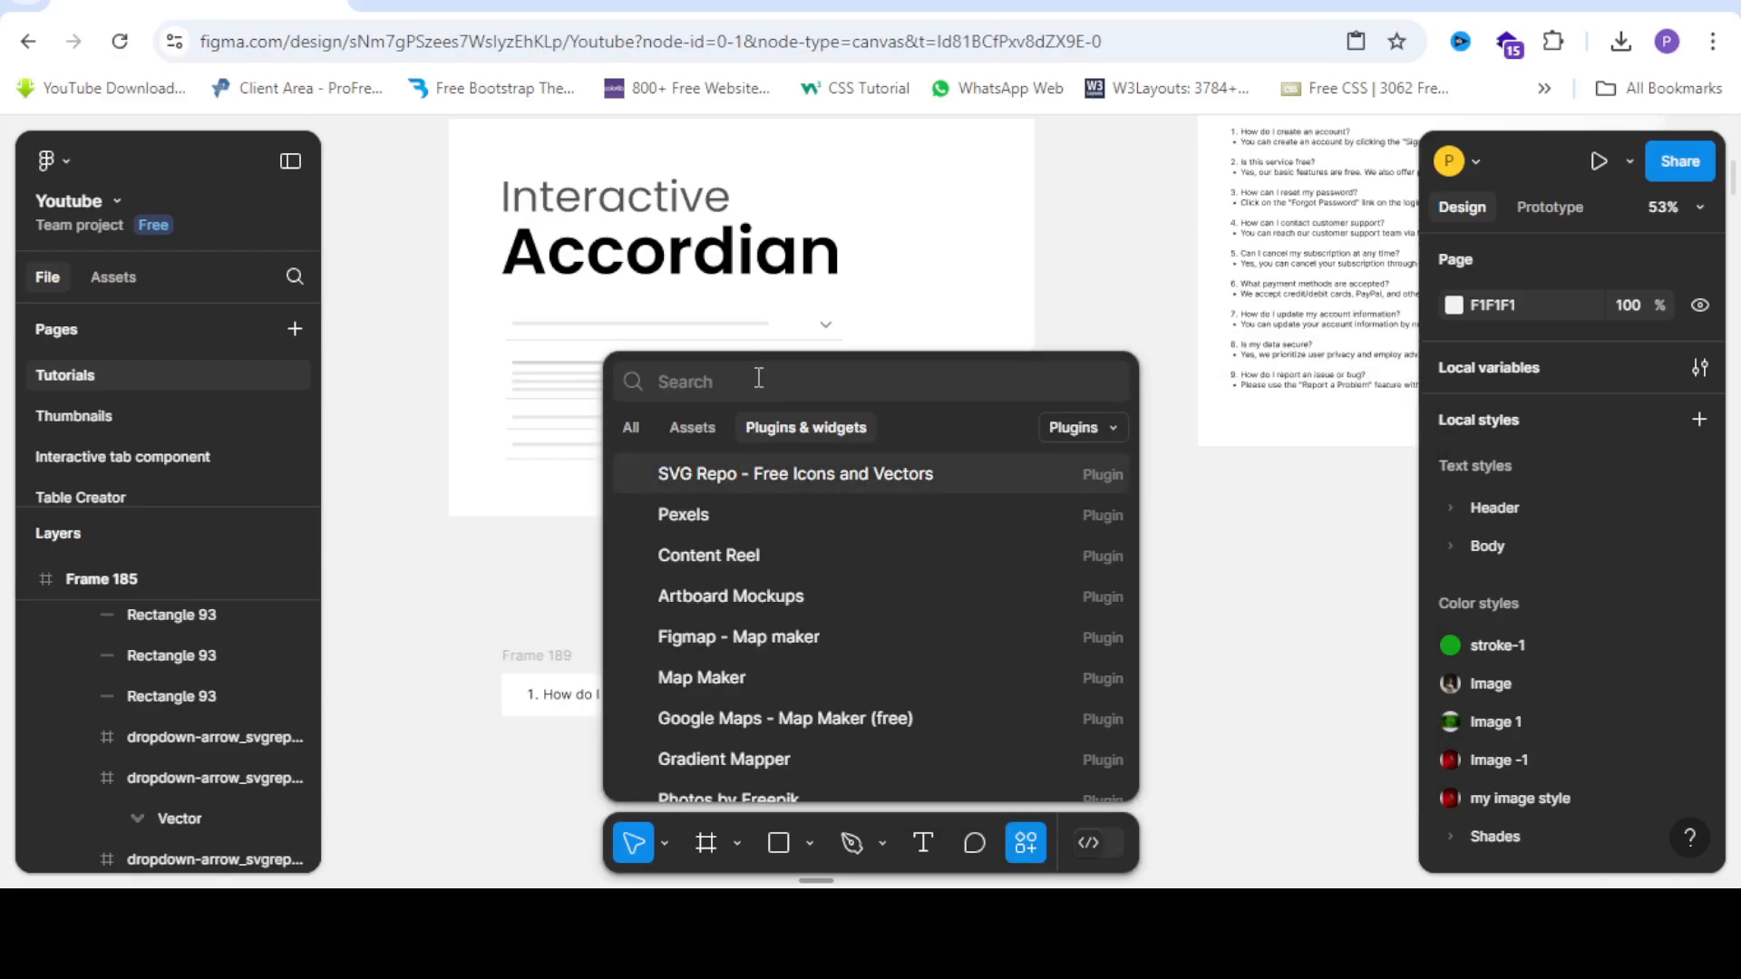
type("s")
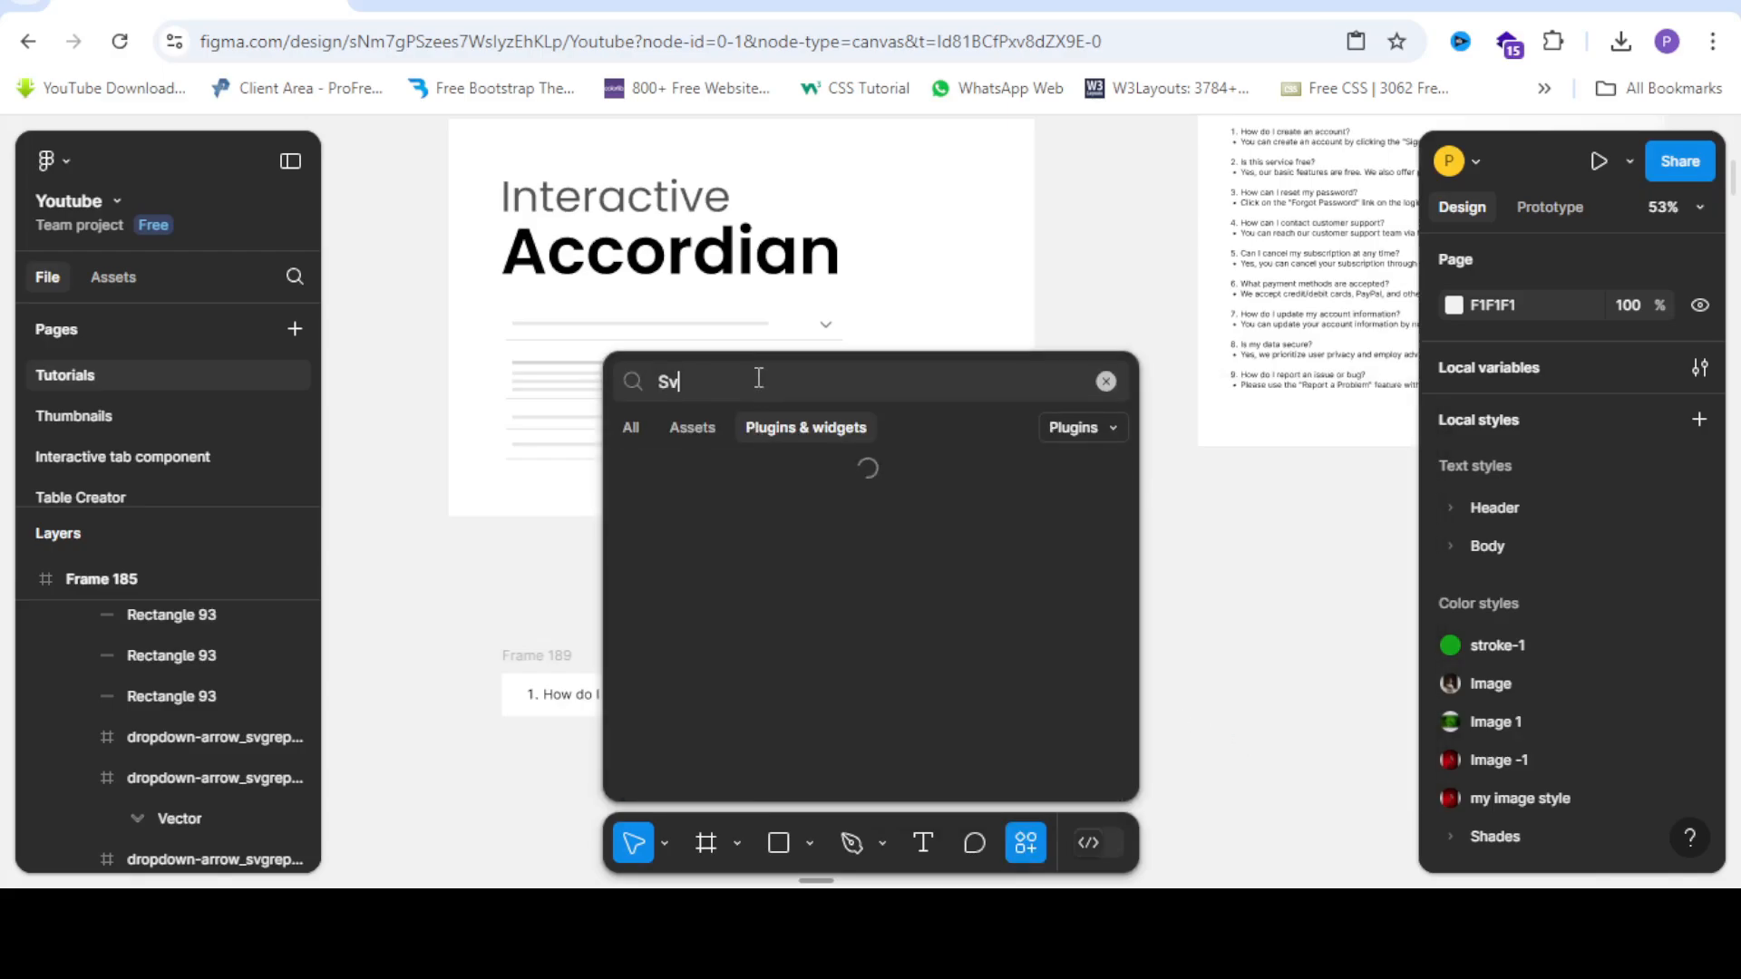
type("vg repo")
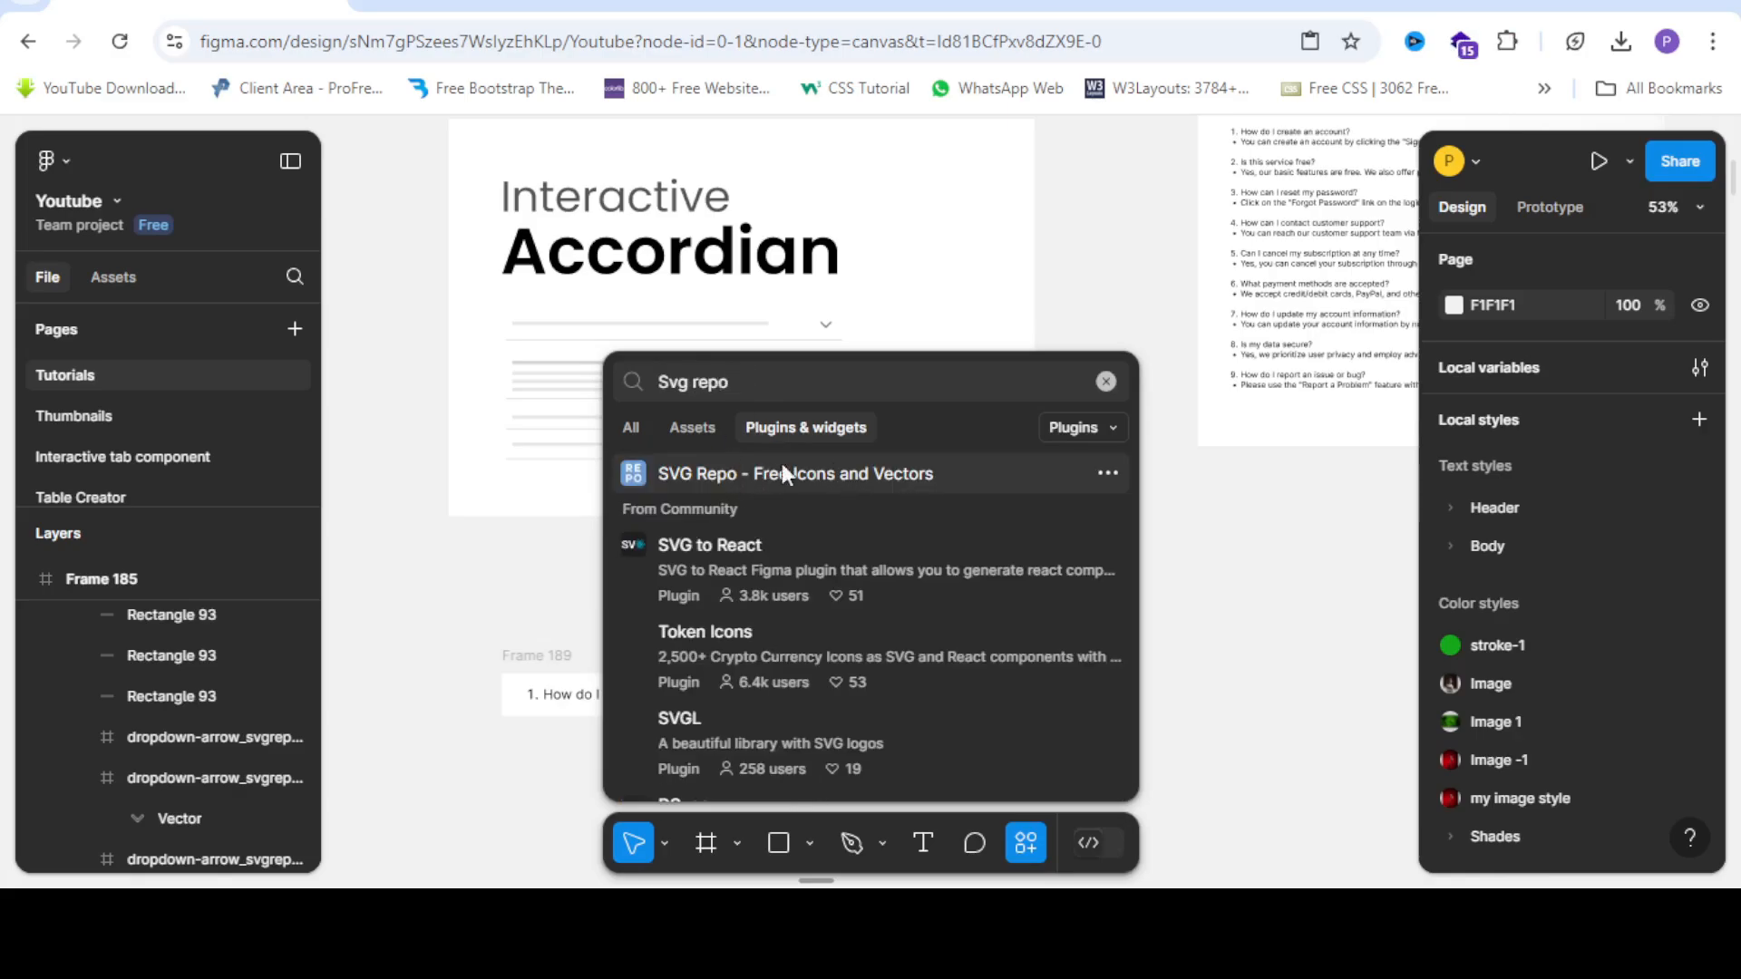
left_click(1238, 573)
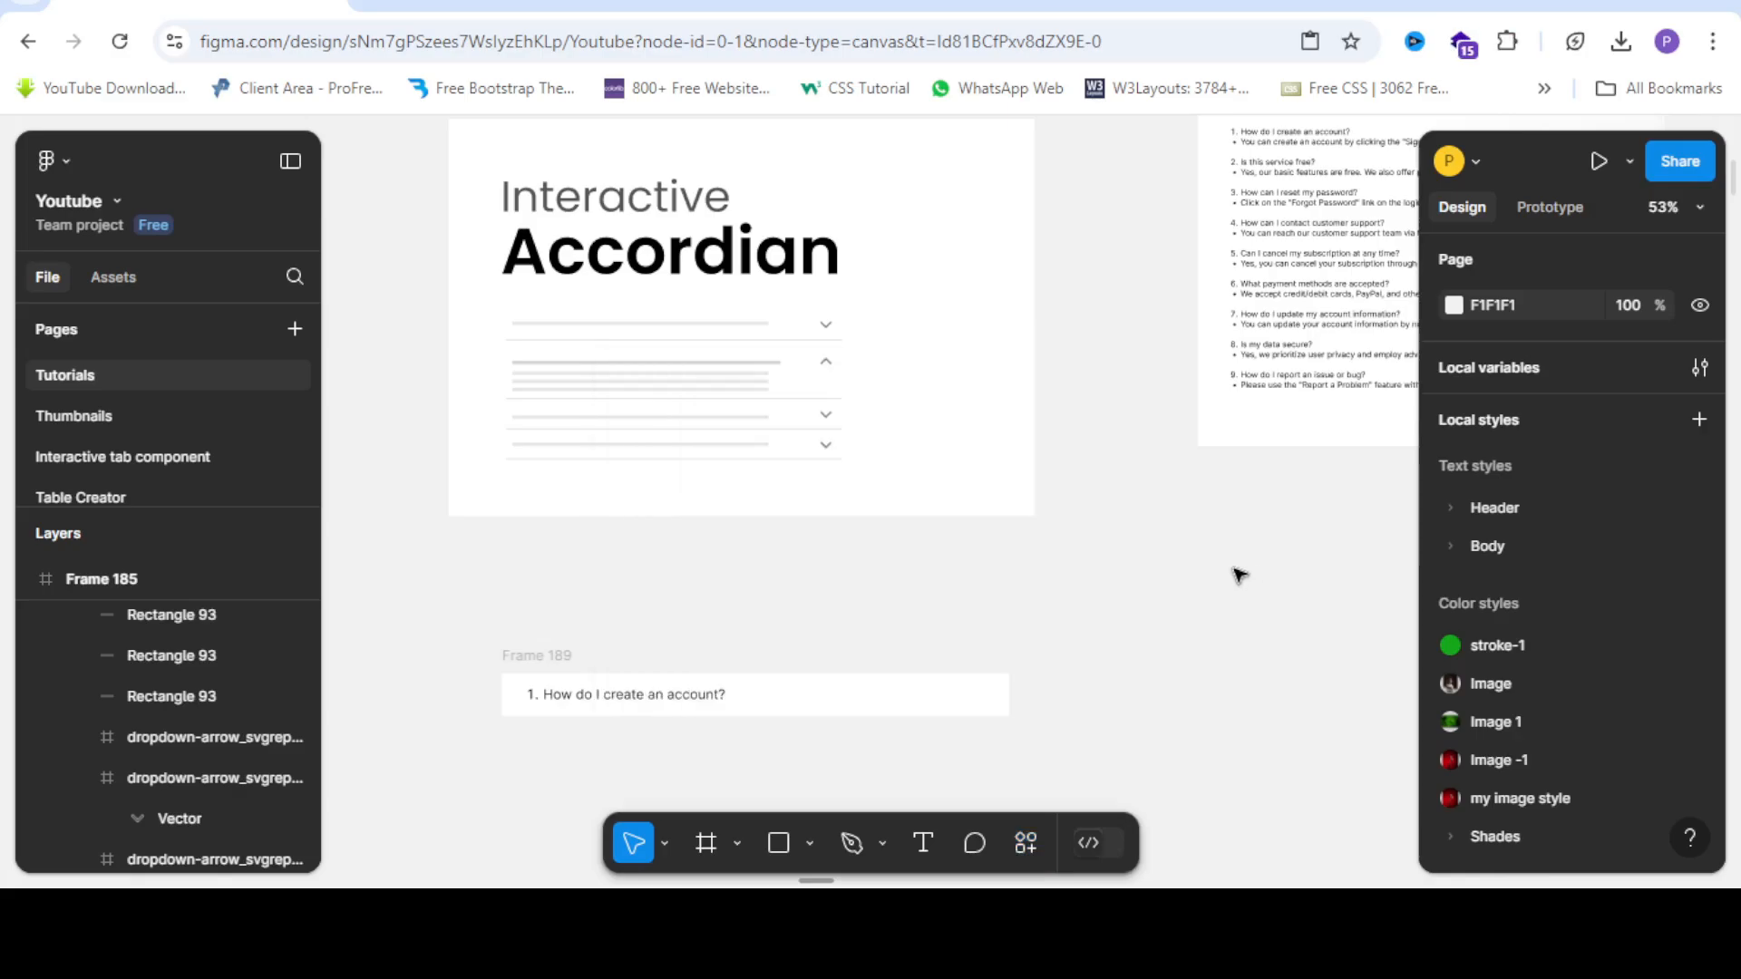
Select and copy the accordion's dropdown arrow frame from Frame 185.
right_click(857, 586)
left_click(748, 482)
left_click(796, 453)
scroll(795, 454, "up", 5)
double_click(884, 446)
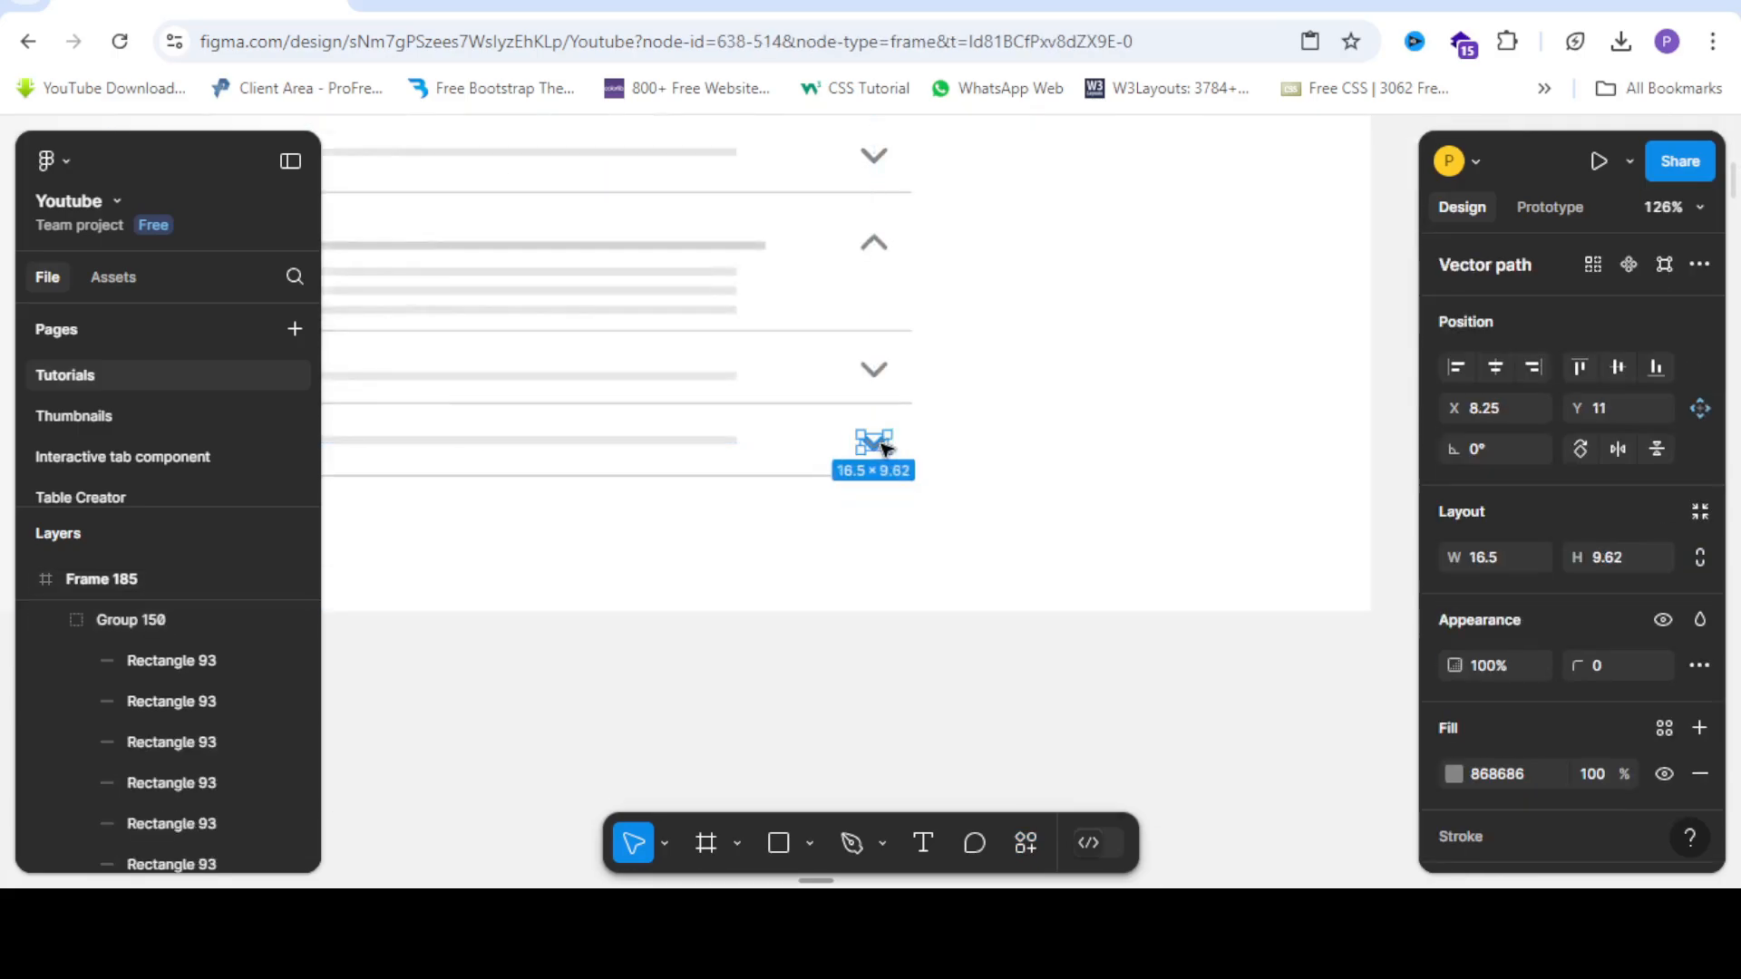
key("shift+Return")
Paste the dropdown arrow and move it to the right end of Frame 189, undoing an accidental flatten.
scroll(884, 448, "down", 5)
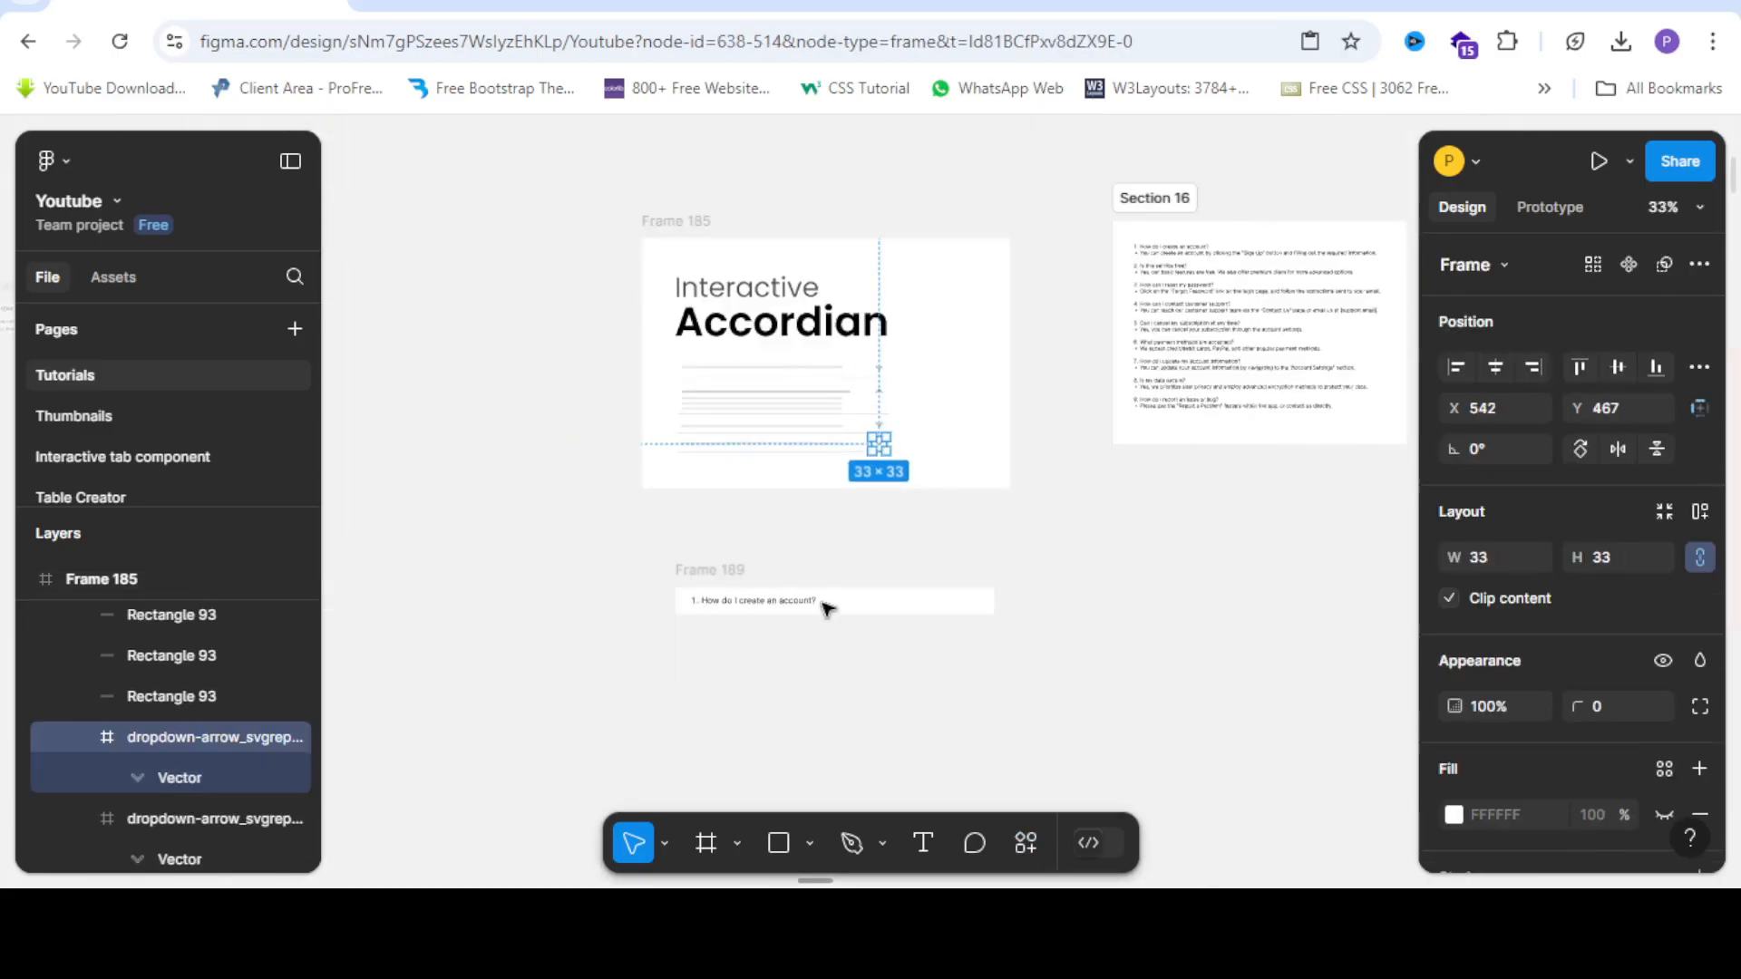
scroll(827, 607, "up", 4)
right_click(899, 597)
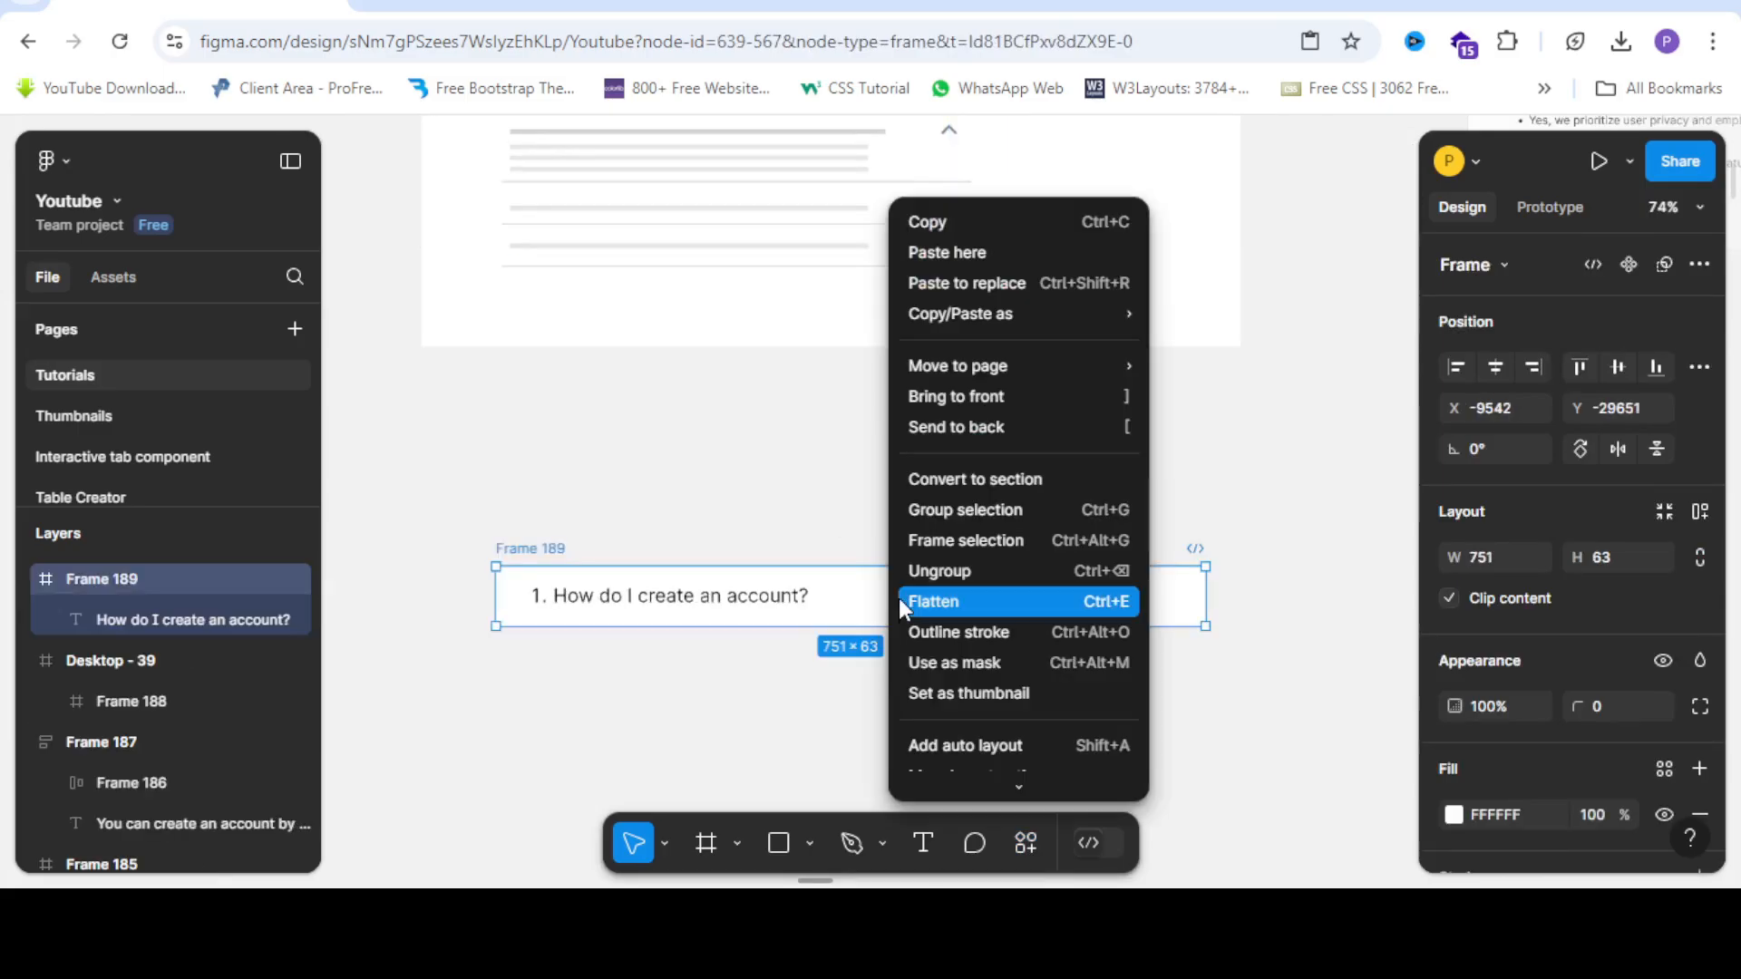
left_click(902, 599)
key("ctrl+z")
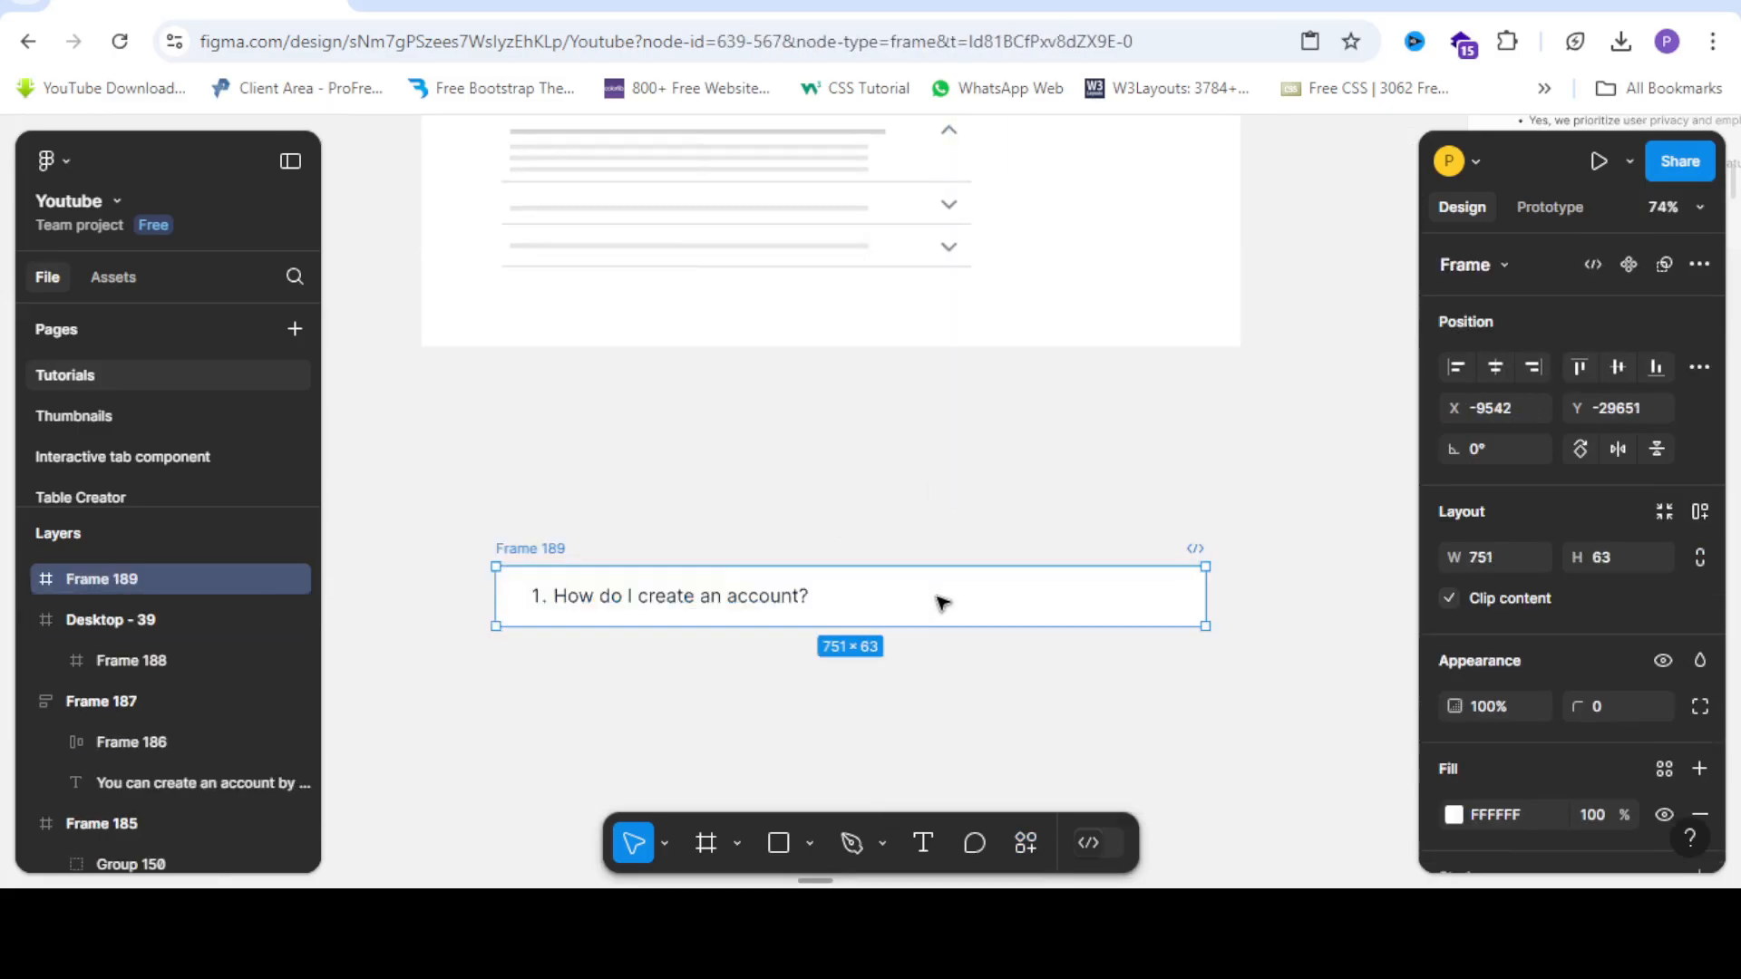
right_click(936, 597)
left_click(1015, 255)
scroll(1165, 602, "up", 1)
scroll(741, 461, "down", 2)
scroll(997, 533, "up", 1)
left_click_drag(907, 433, 984, 537)
Centre the dropdown arrow vertically within the question row.
scroll(984, 537, "up", 3)
left_click(1620, 367)
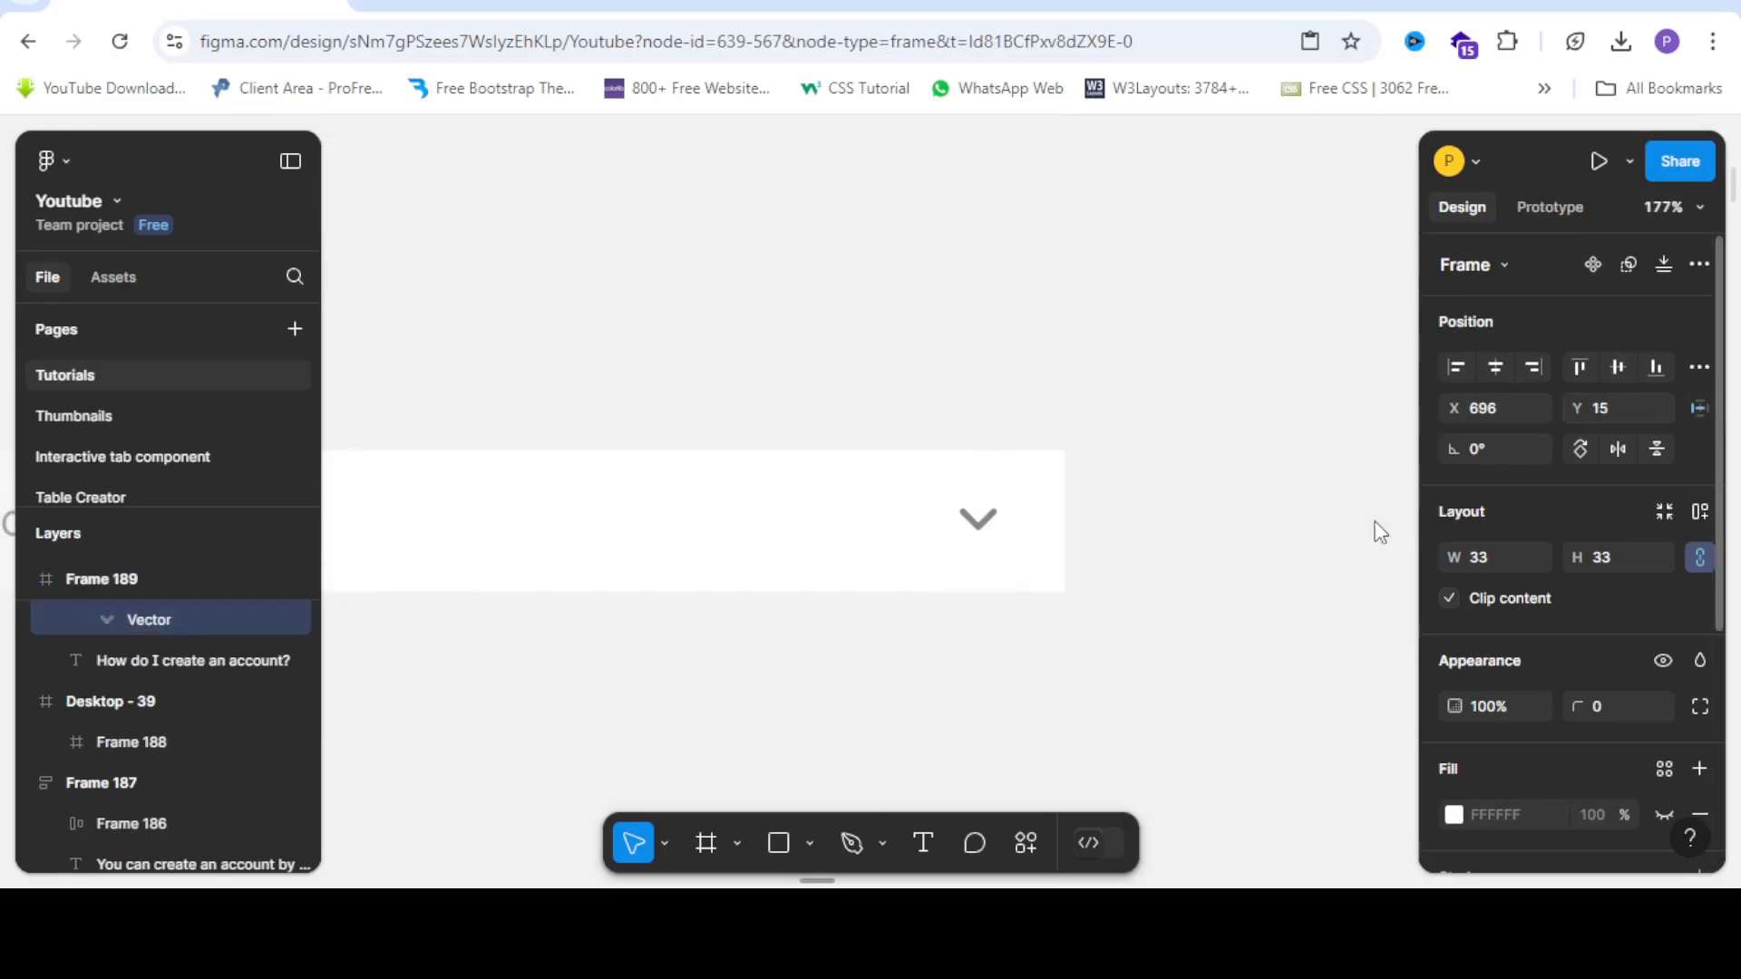
scroll(1057, 544, "down", 5)
left_click(1178, 455)
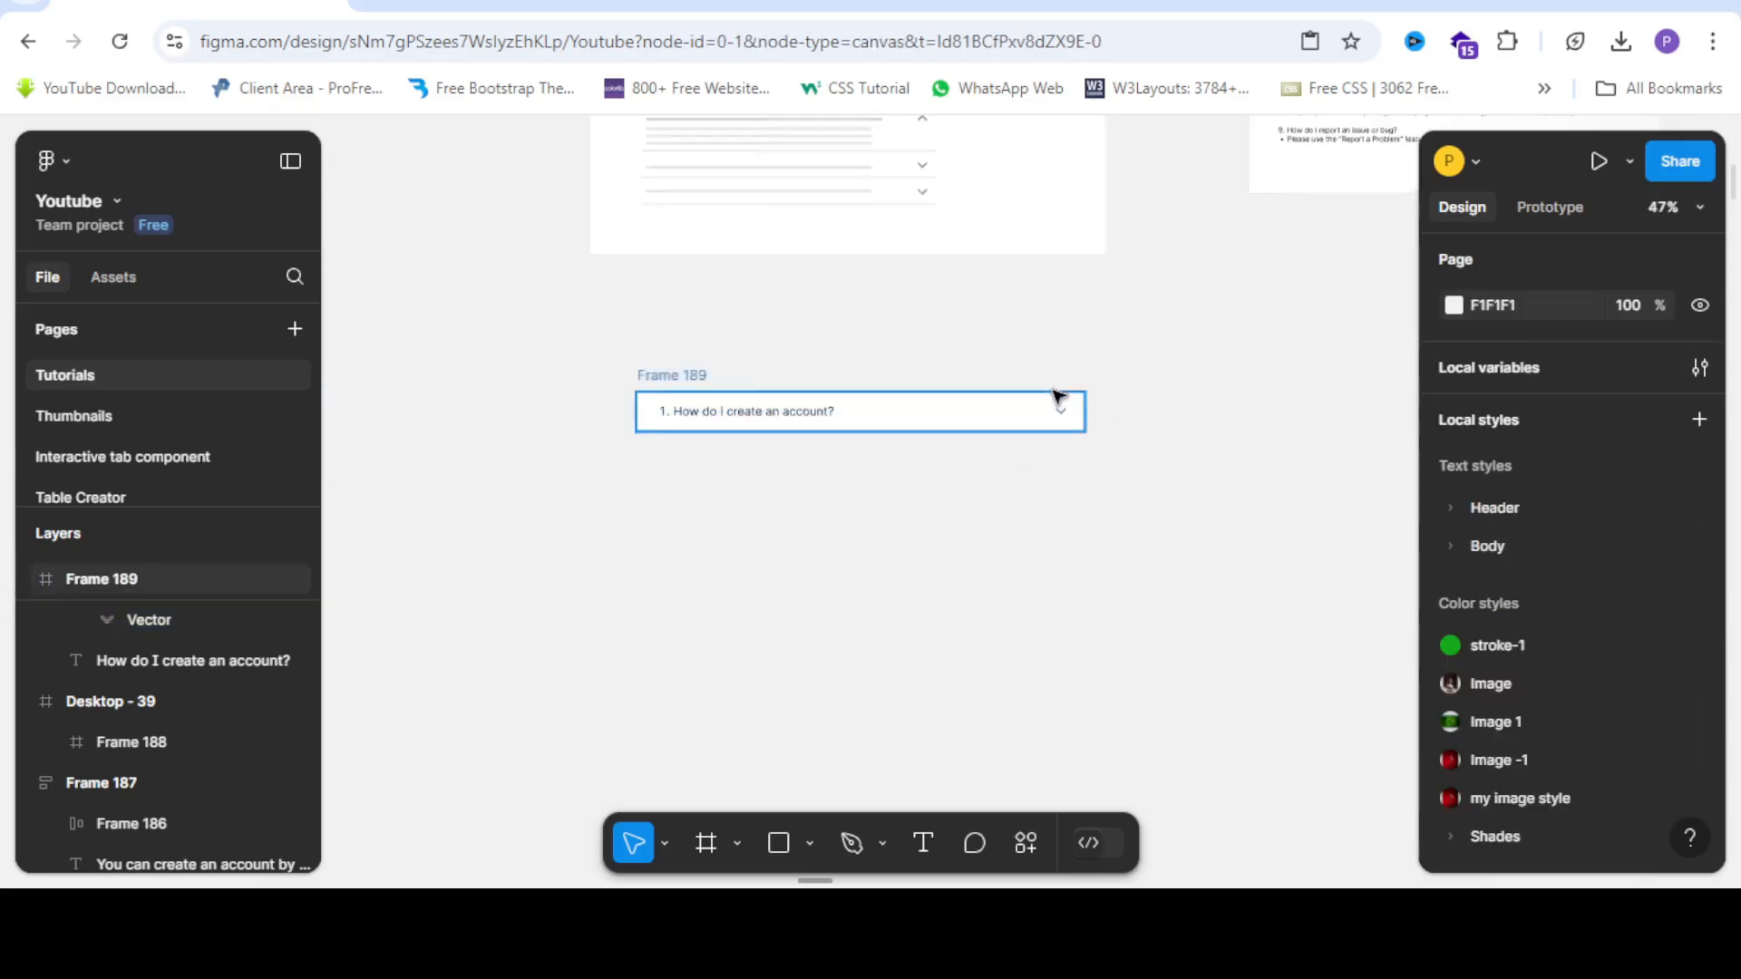
Colour the dropdown arrow 181818 by sampling the question text's colour with the eyedropper.
scroll(1107, 388, "up", 3)
scroll(1100, 415, "down", 2)
scroll(1085, 438, "up", 3)
left_click(1085, 439)
scroll(1086, 439, "down", 3)
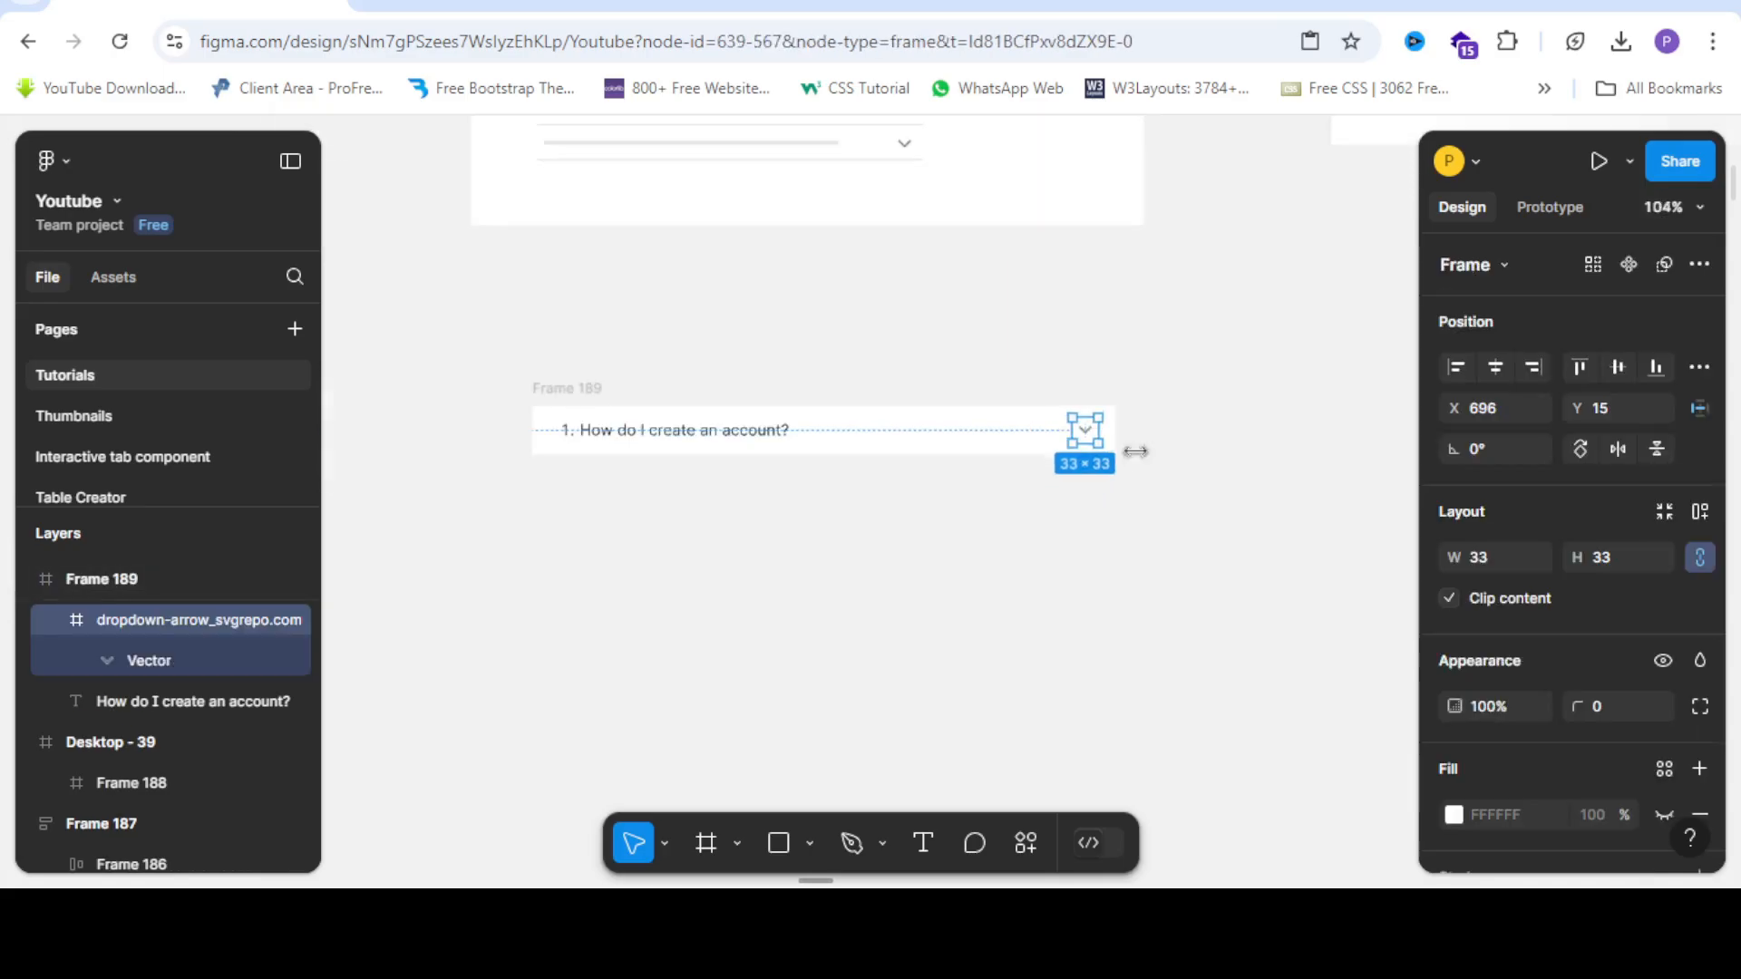
scroll(1496, 589, "down", 5)
left_click(1452, 669)
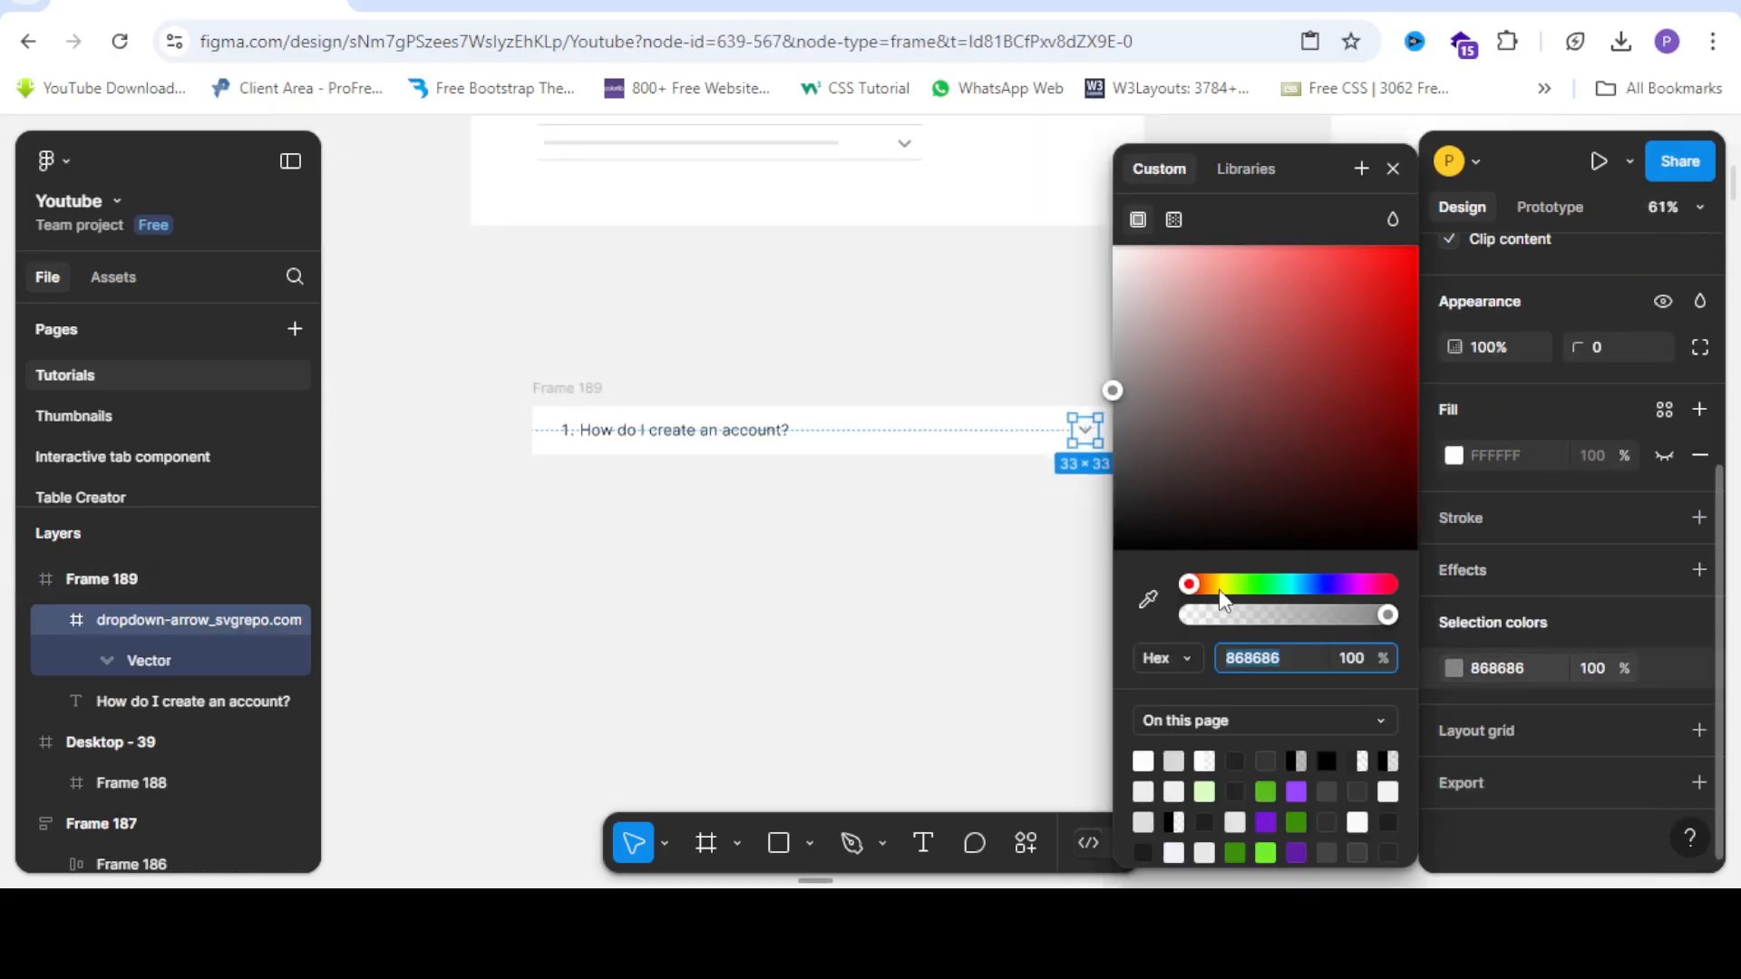
left_click(1148, 598)
scroll(787, 426, "up", 3)
scroll(798, 481, "up", 3)
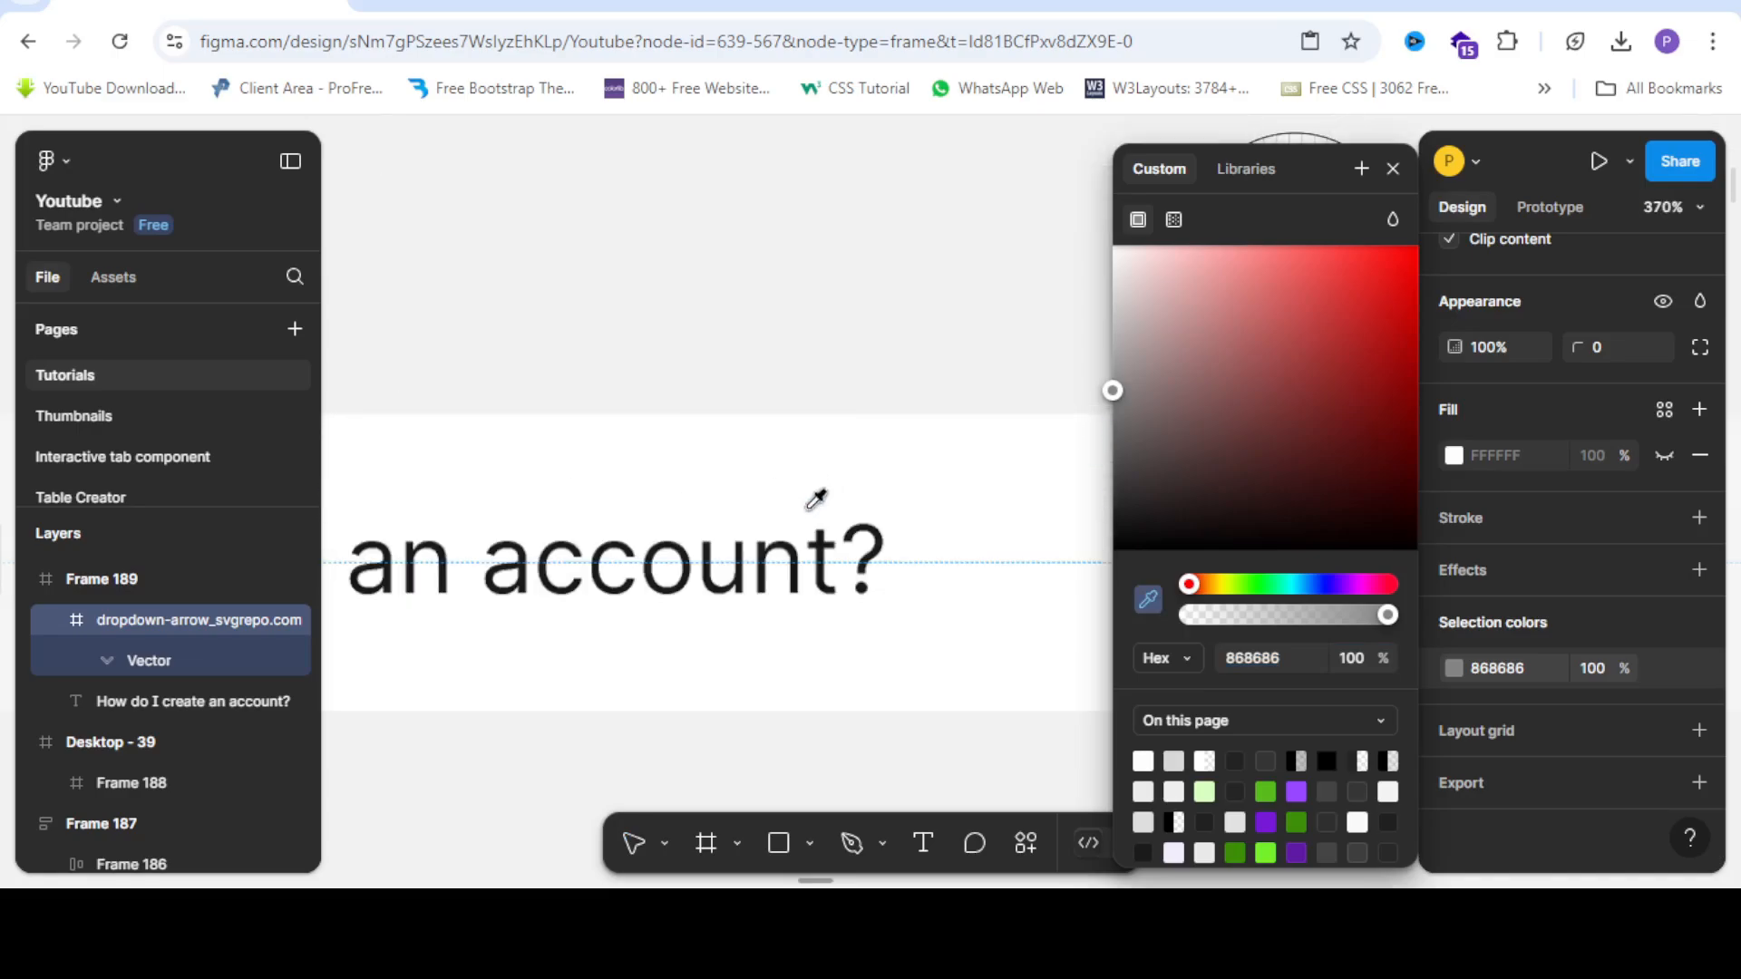
scroll(796, 544, "up", 3)
left_click(789, 560)
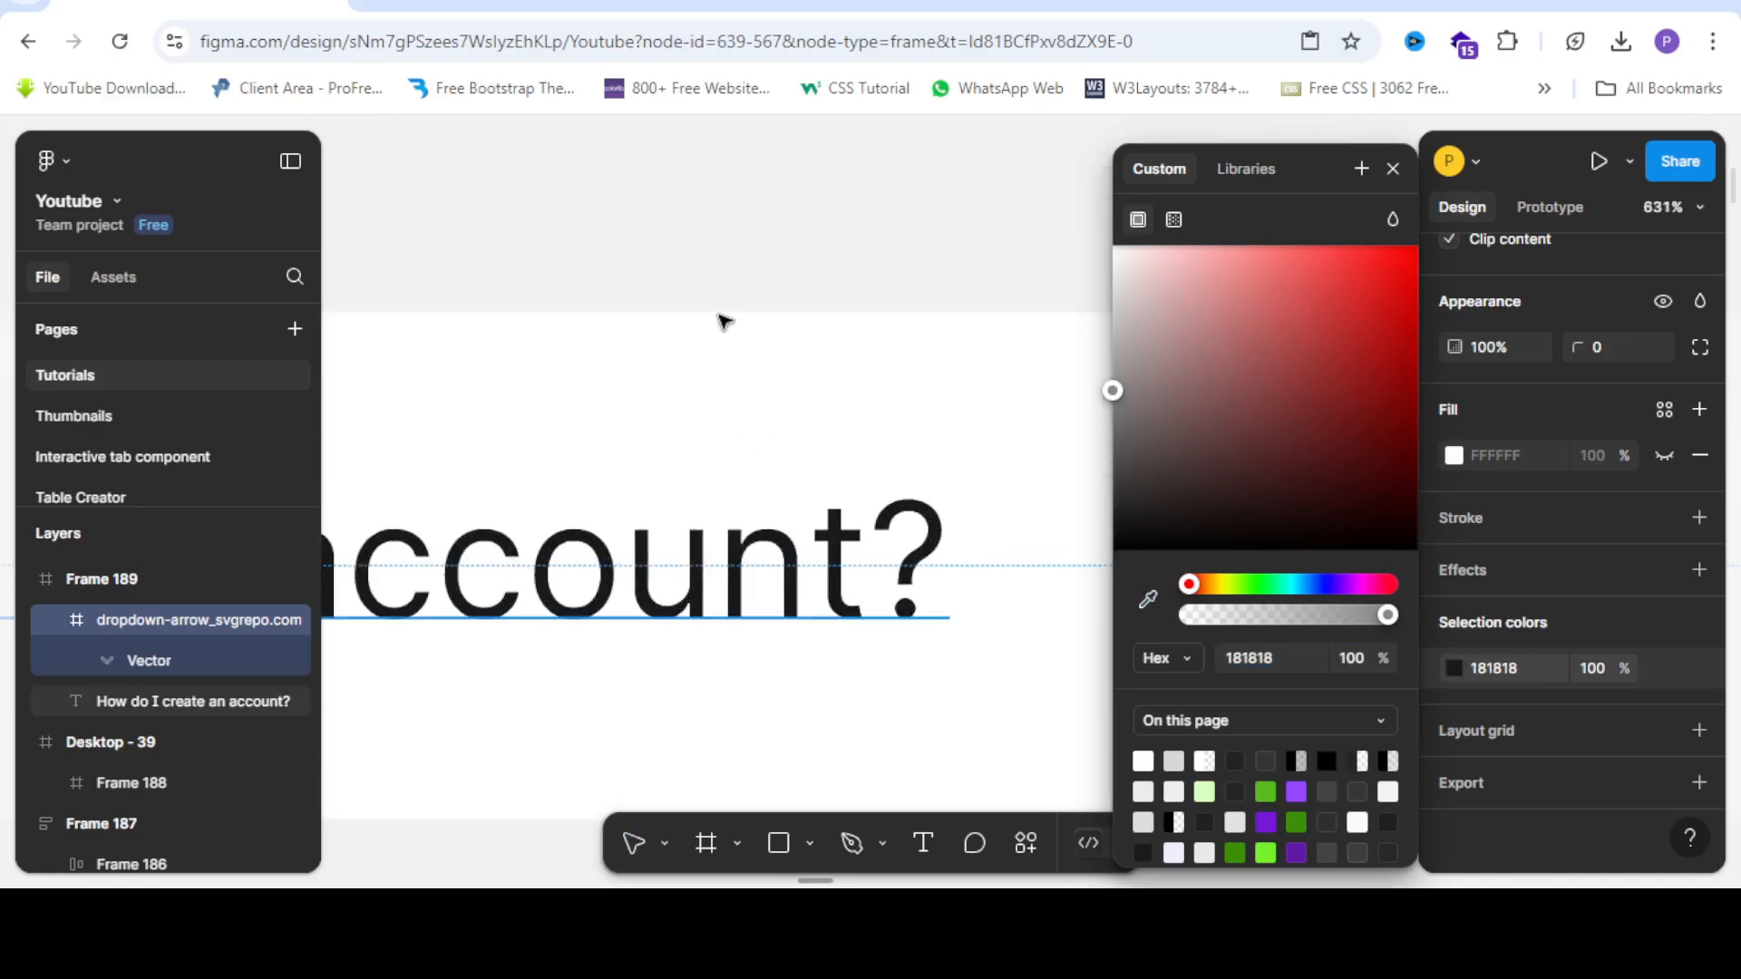
scroll(719, 316, "down", 4)
left_click(794, 550)
Select the whole Frame 189 row holding the question text and arrow.
scroll(794, 550, "down", 3)
scroll(798, 555, "up", 2)
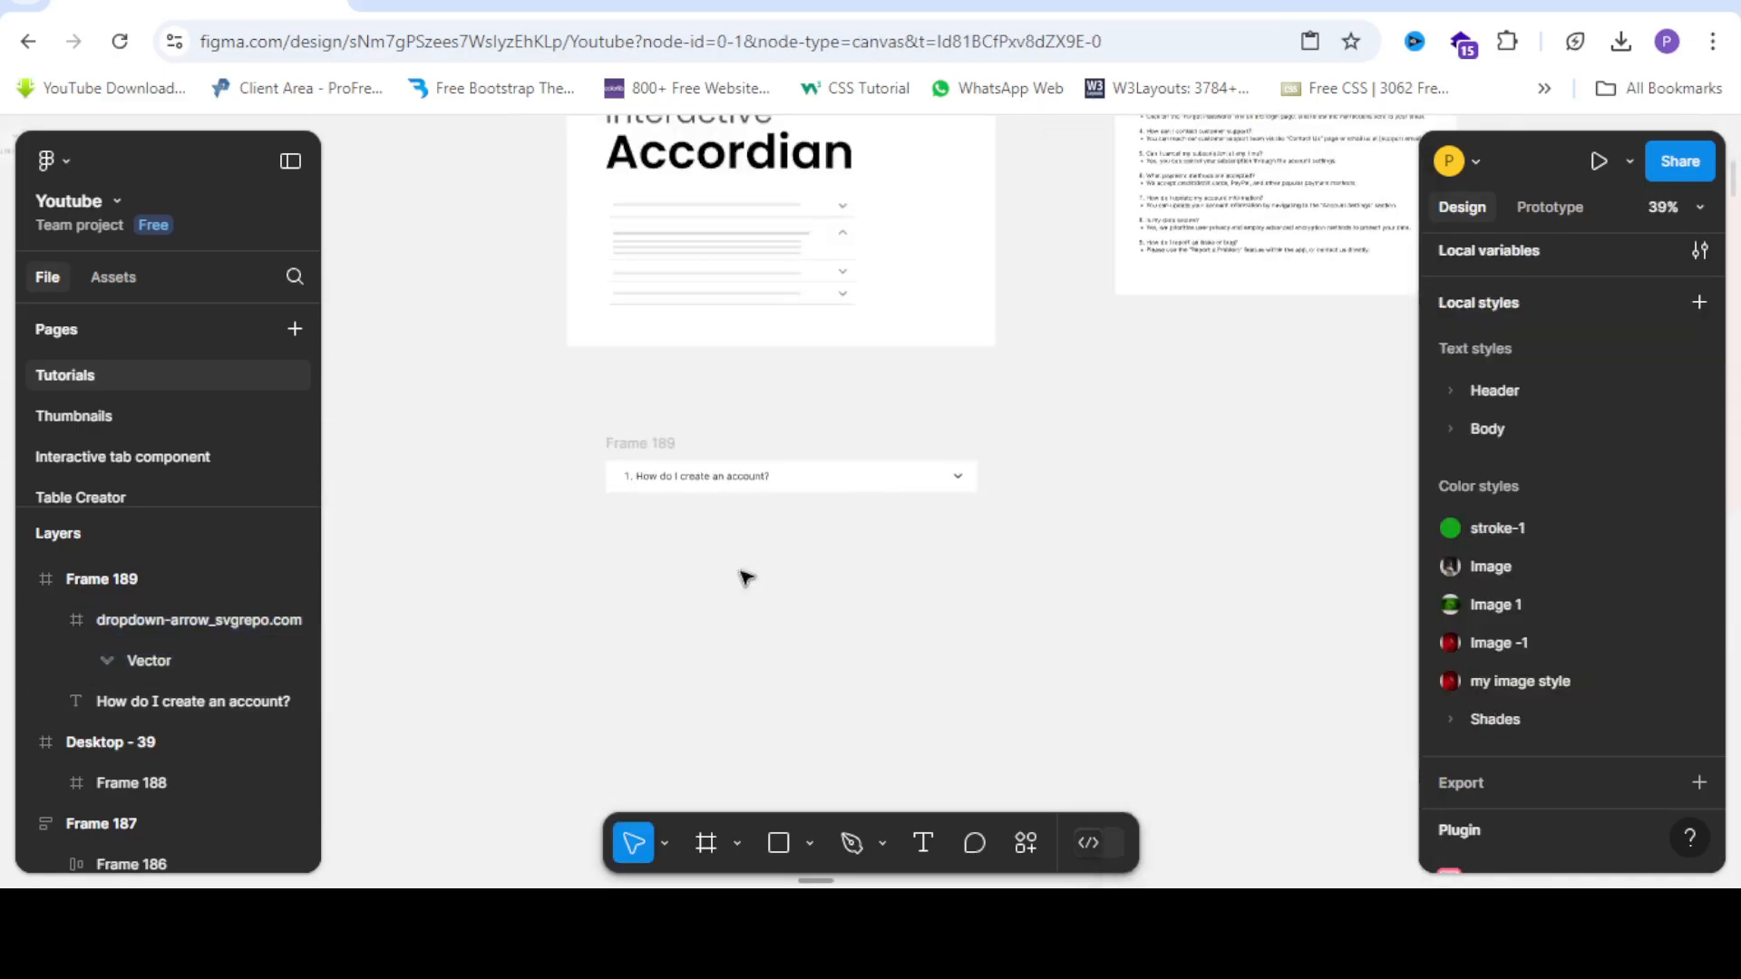
left_click(661, 447)
scroll(667, 449, "up", 2)
left_click(668, 449)
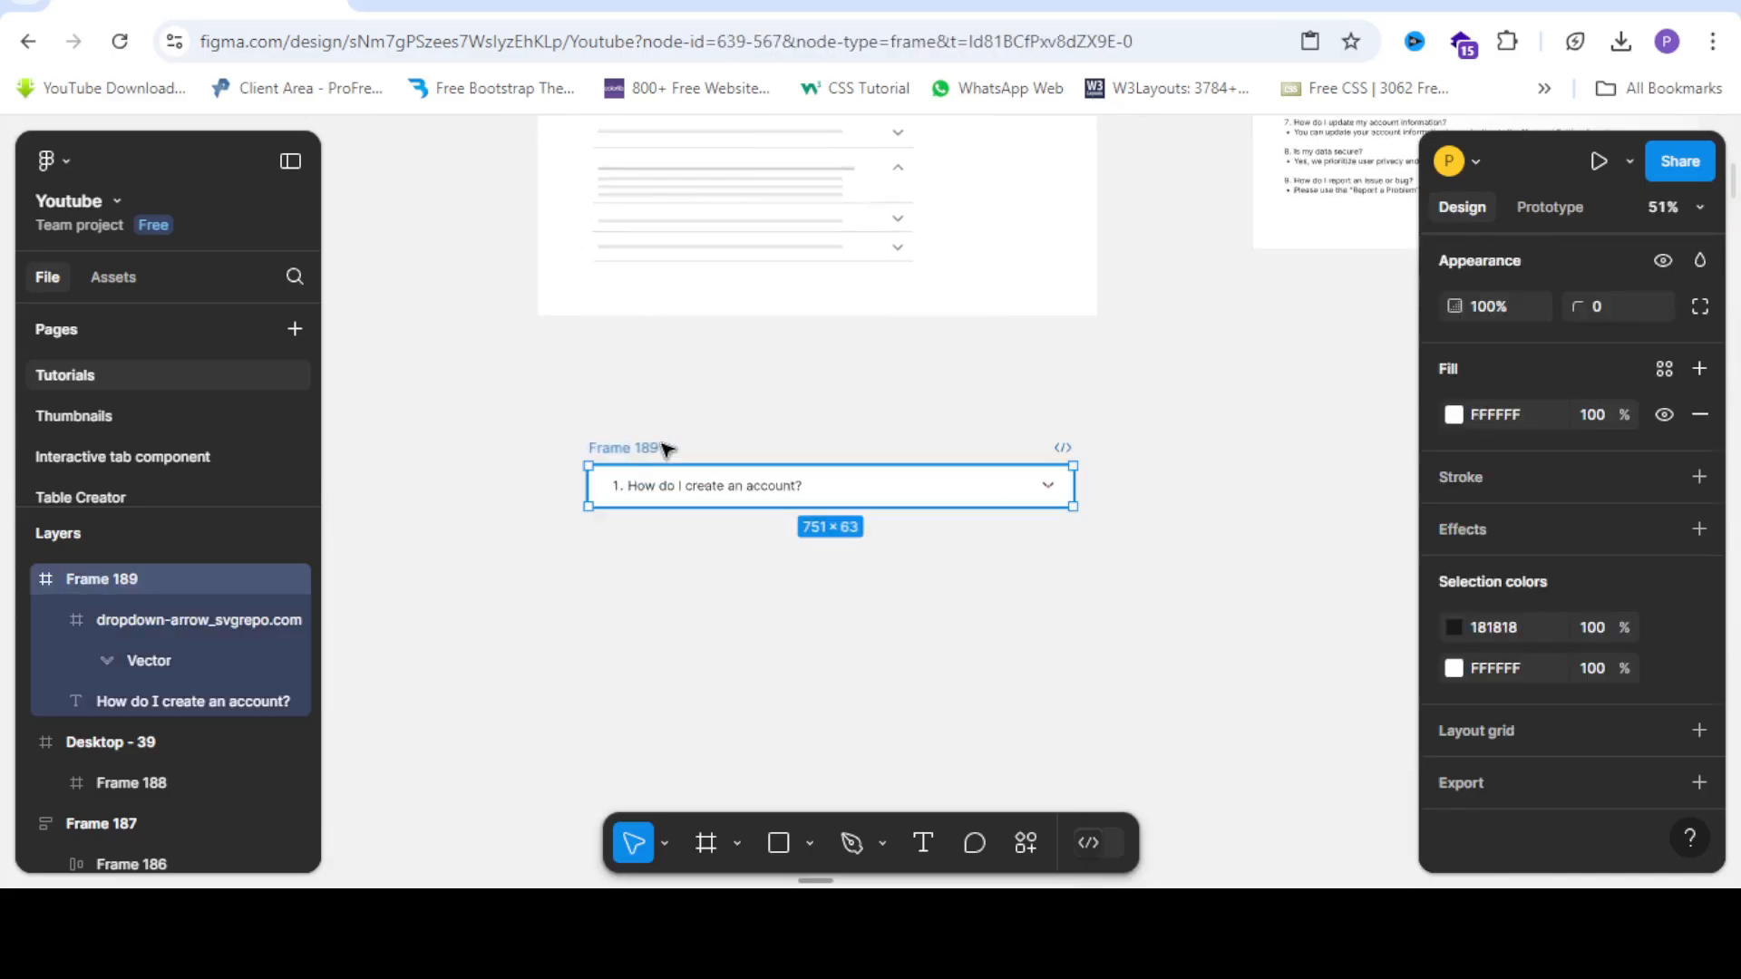
scroll(787, 524, "up", 2)
scroll(616, 485, "down", 2)
scroll(668, 481, "up", 2)
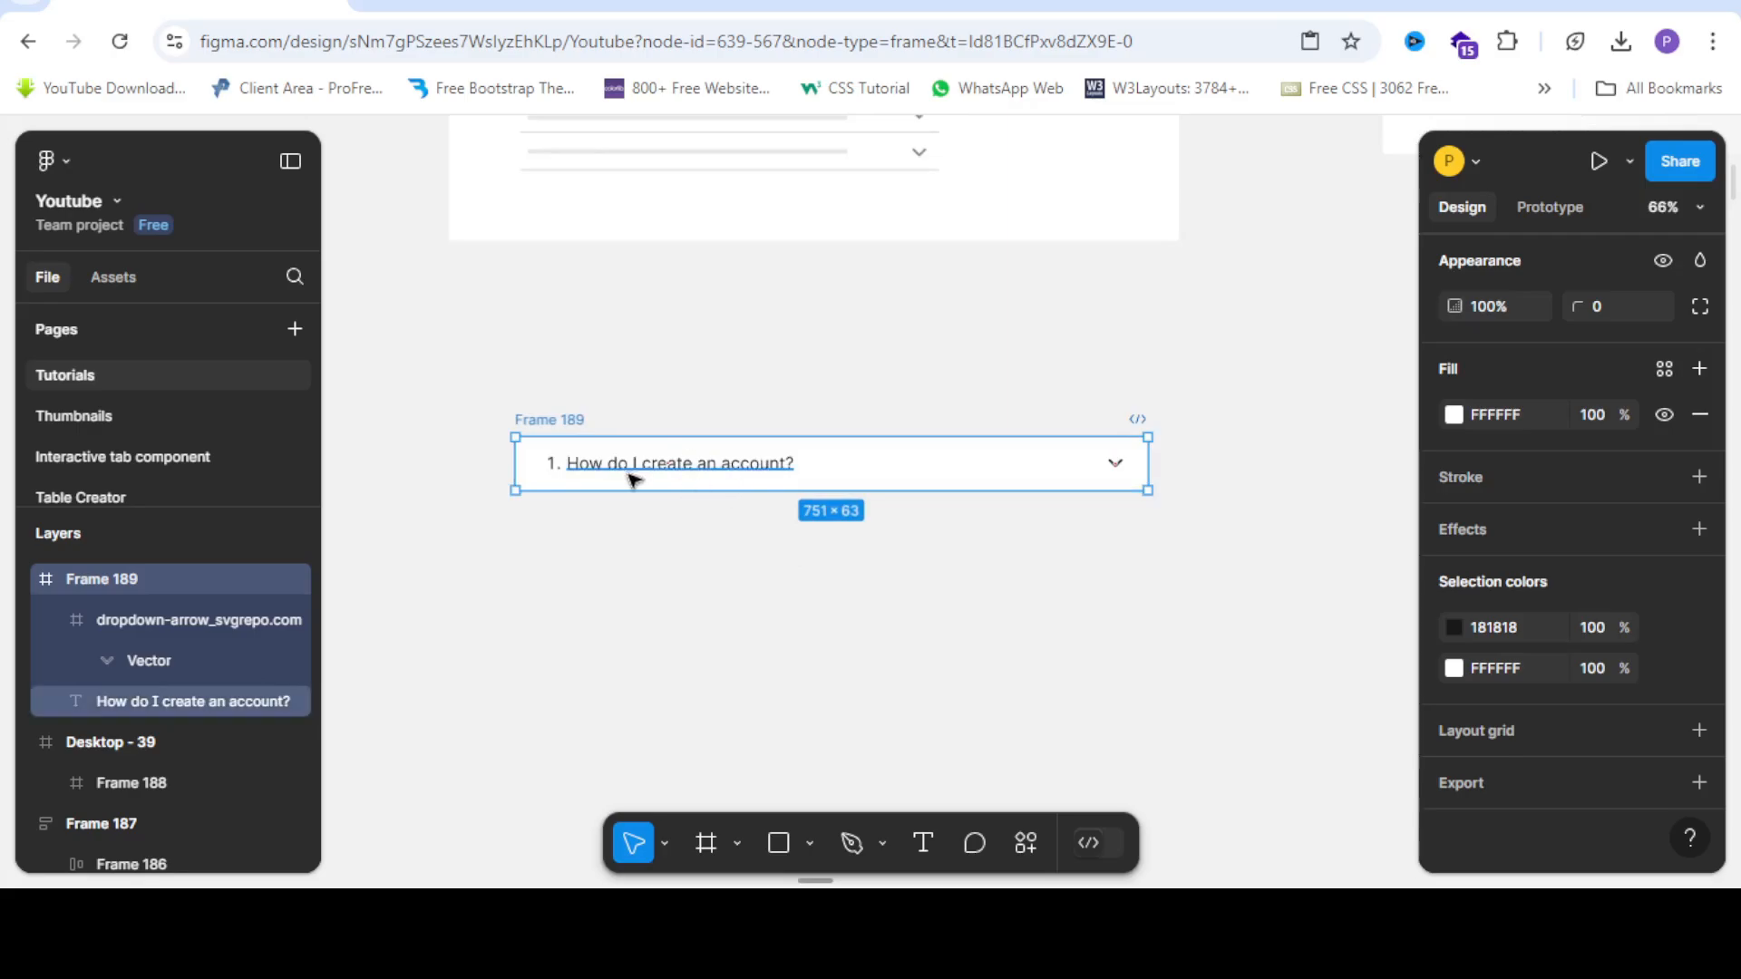
scroll(653, 483, "up", 1)
scroll(644, 479, "down", 1)
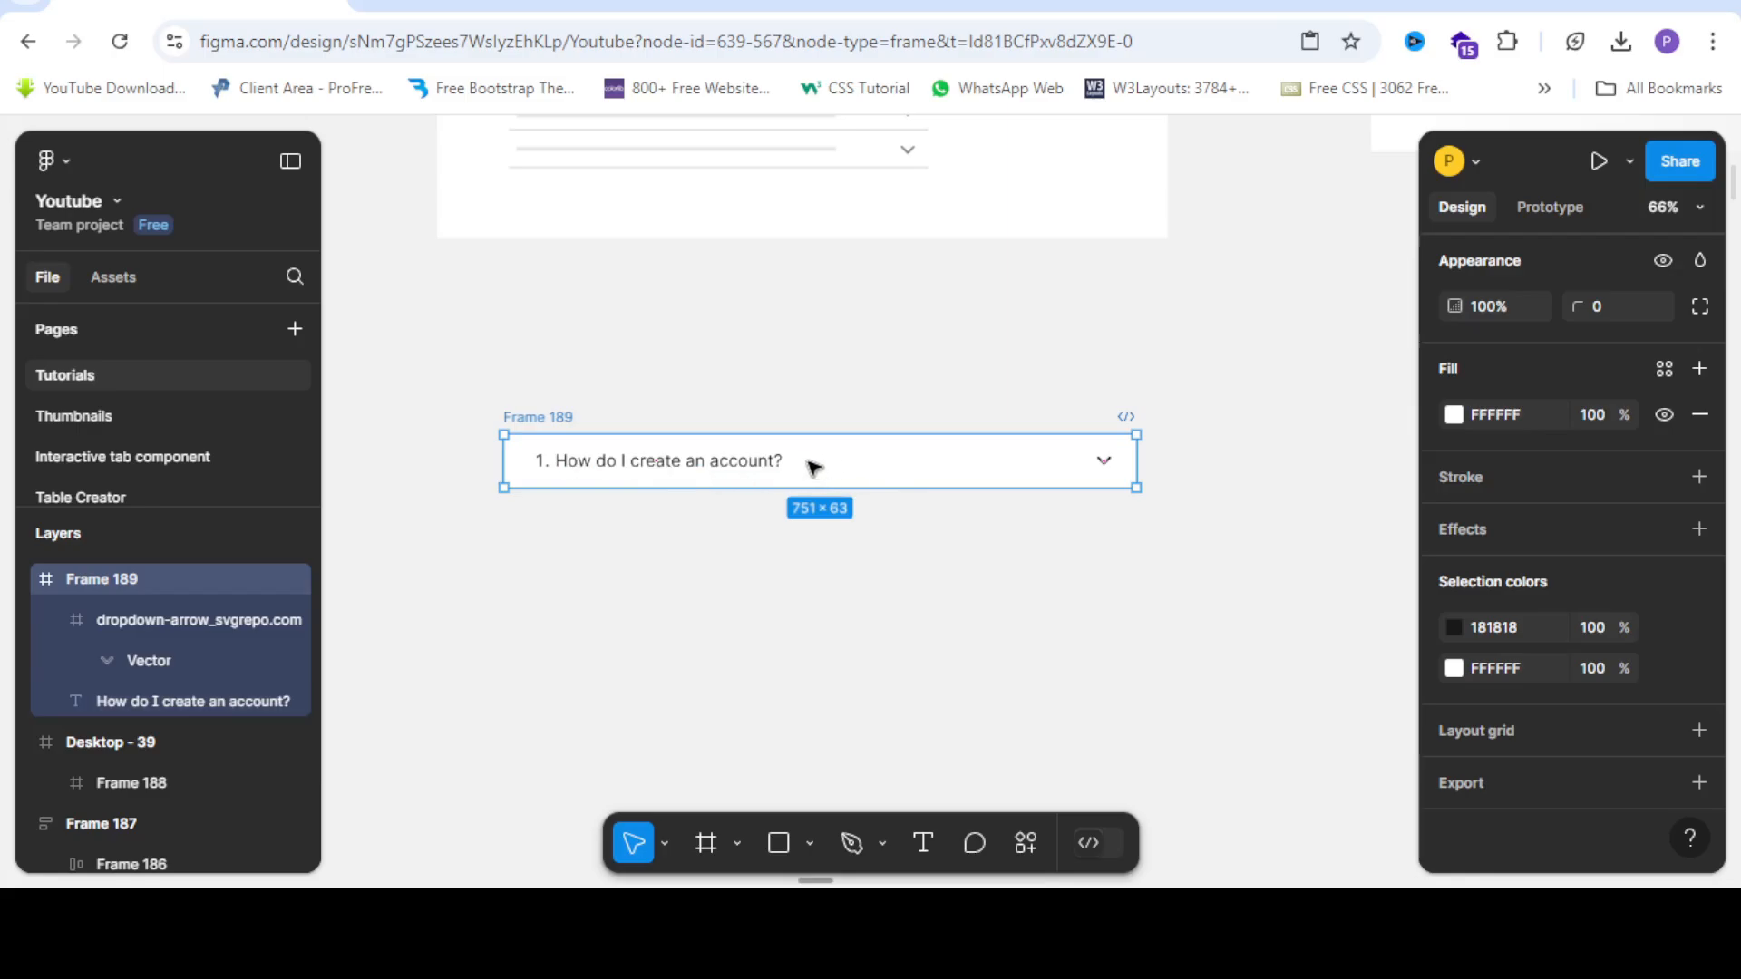
Duplicate Frame 189 below the original and stretch the copy to about 198 px tall.
left_click_drag(822, 465, 820, 534)
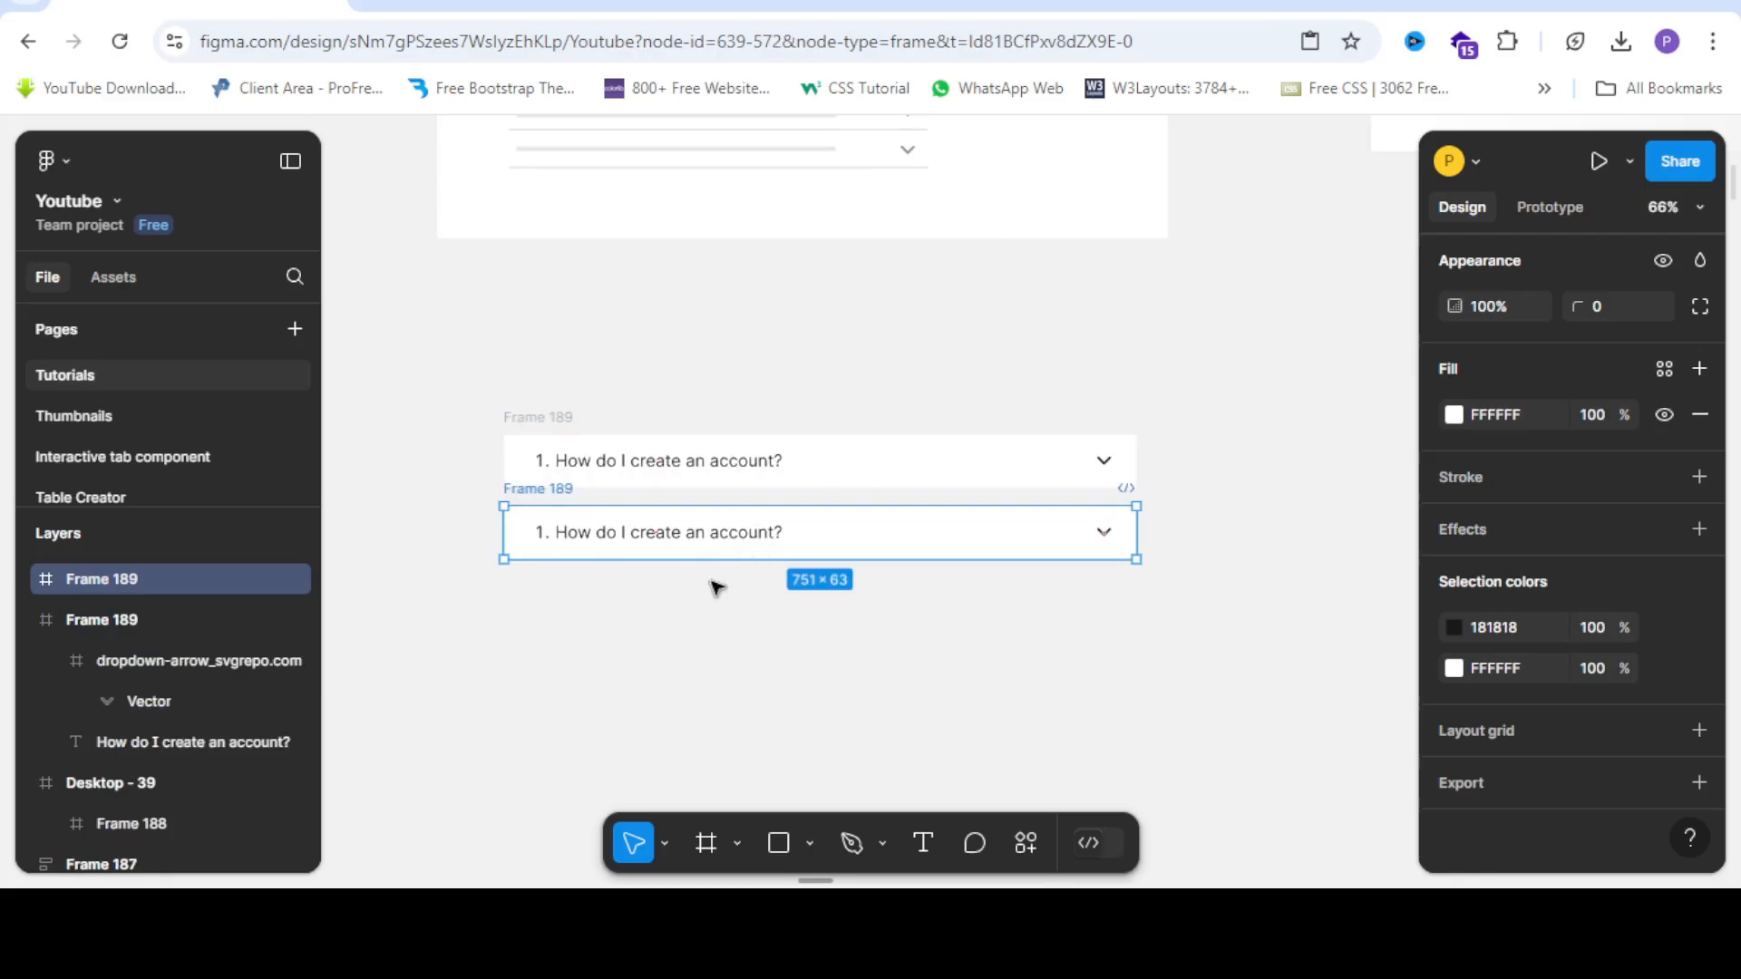
scroll(544, 534, "down", 4)
scroll(559, 537, "up", 2)
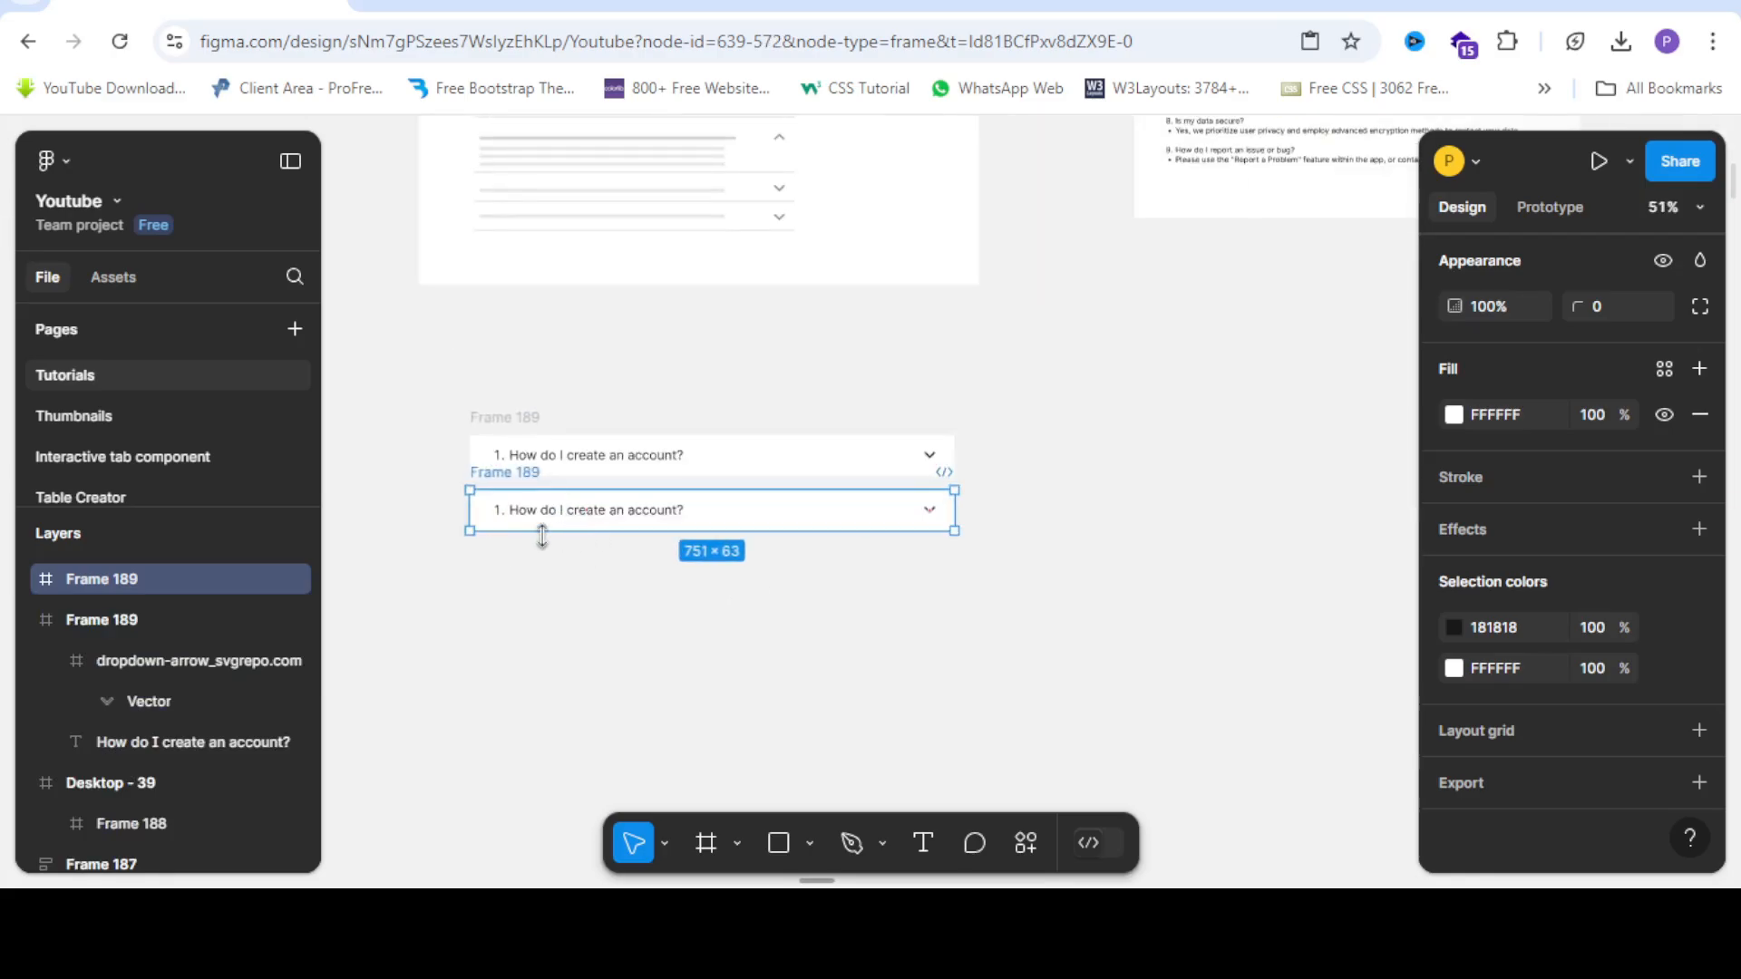
scroll(561, 536, "up", 1)
left_click_drag(590, 536, 604, 636)
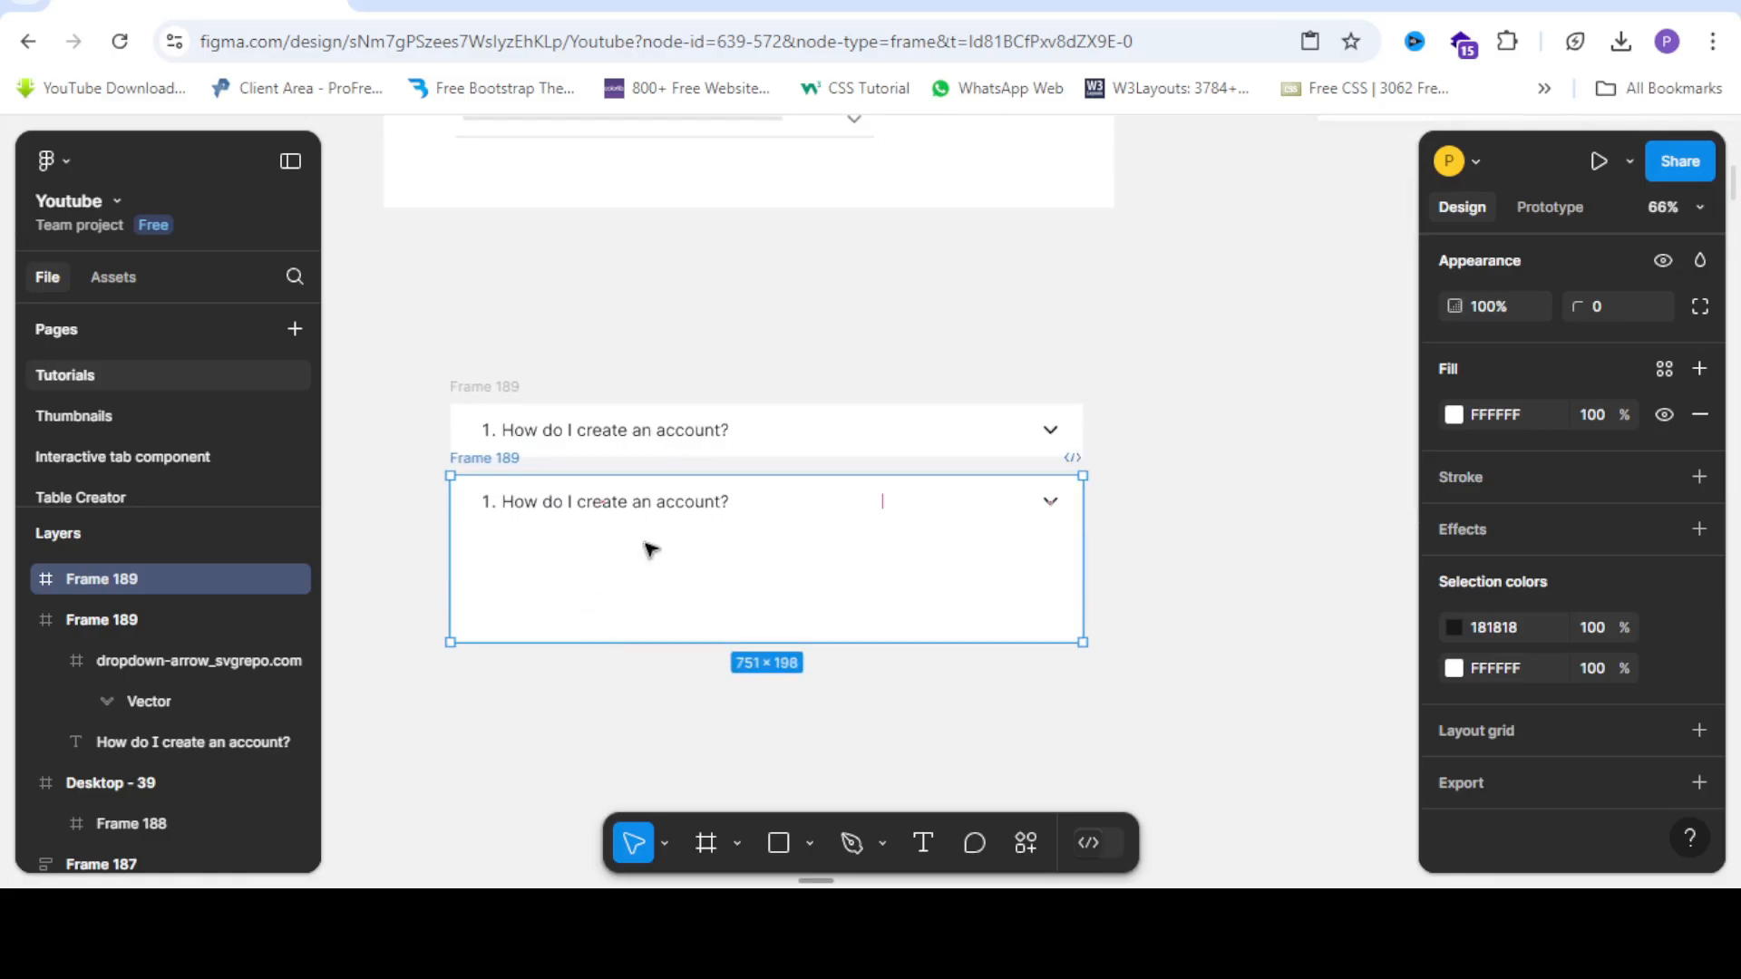
scroll(577, 532, "down", 4)
scroll(901, 254, "up", 6)
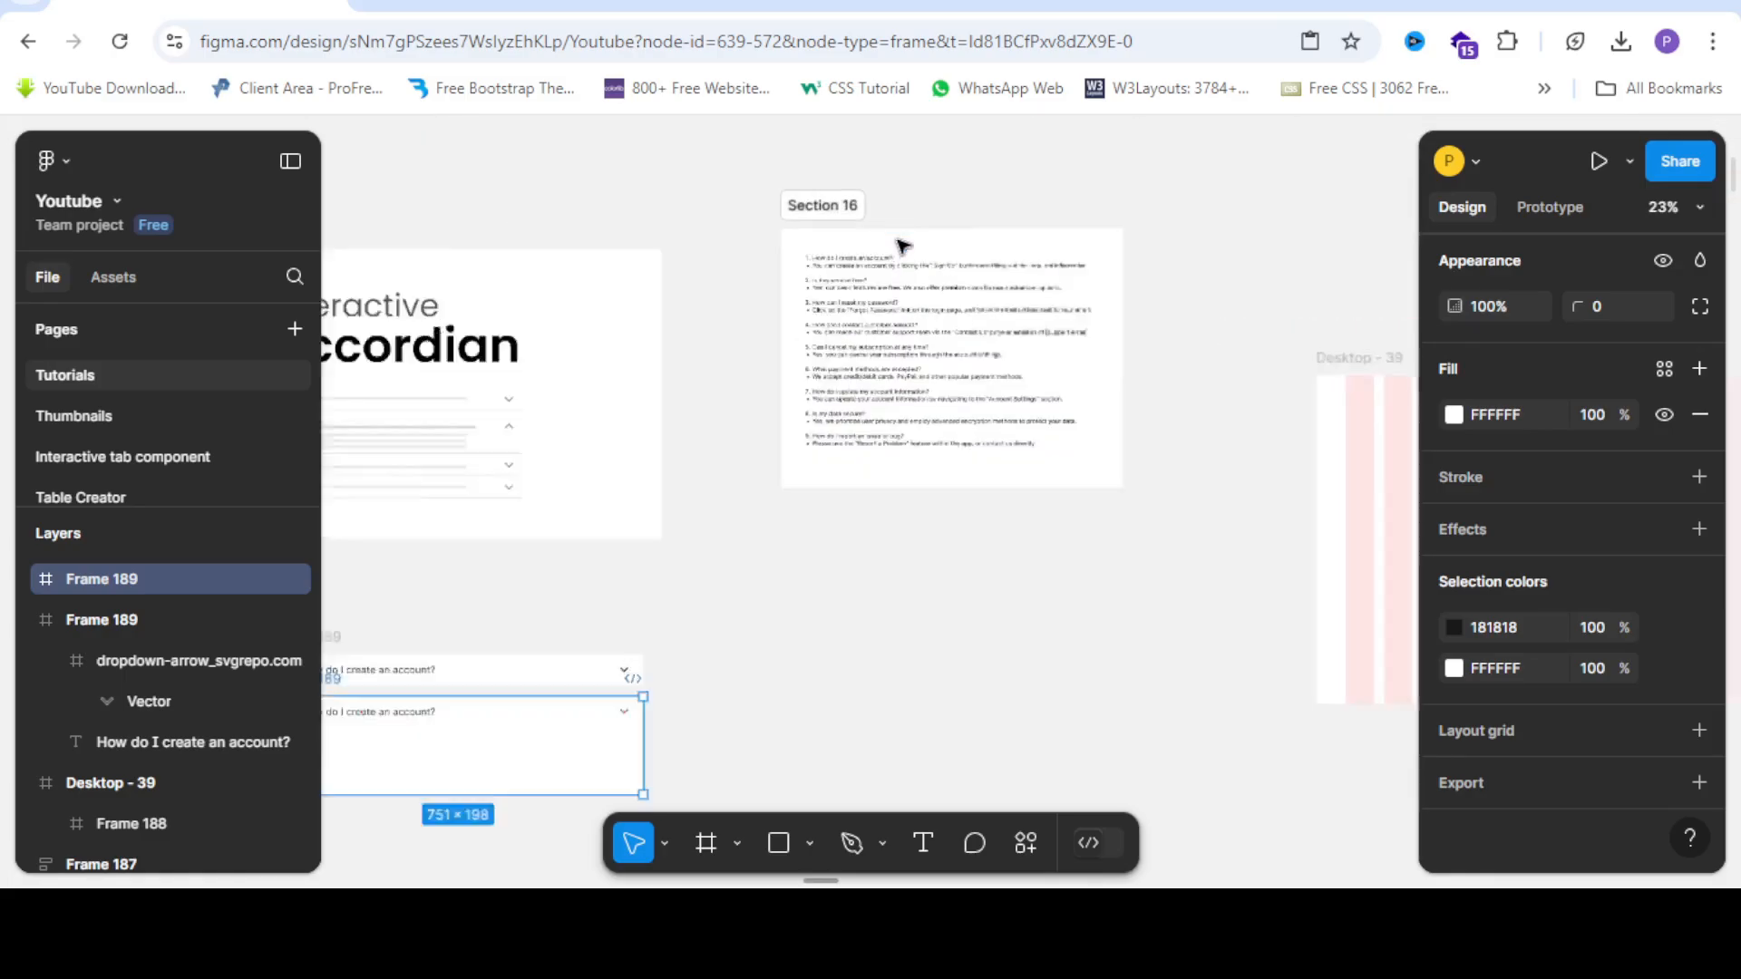
Select and copy the first answer line in Section 16's FAQ text.
left_click(902, 294)
scroll(606, 295, "down", 3)
scroll(738, 289, "up", 2)
double_click(738, 288)
left_click(739, 289)
left_click_drag(567, 299, 1202, 298)
key("ctrl+c")
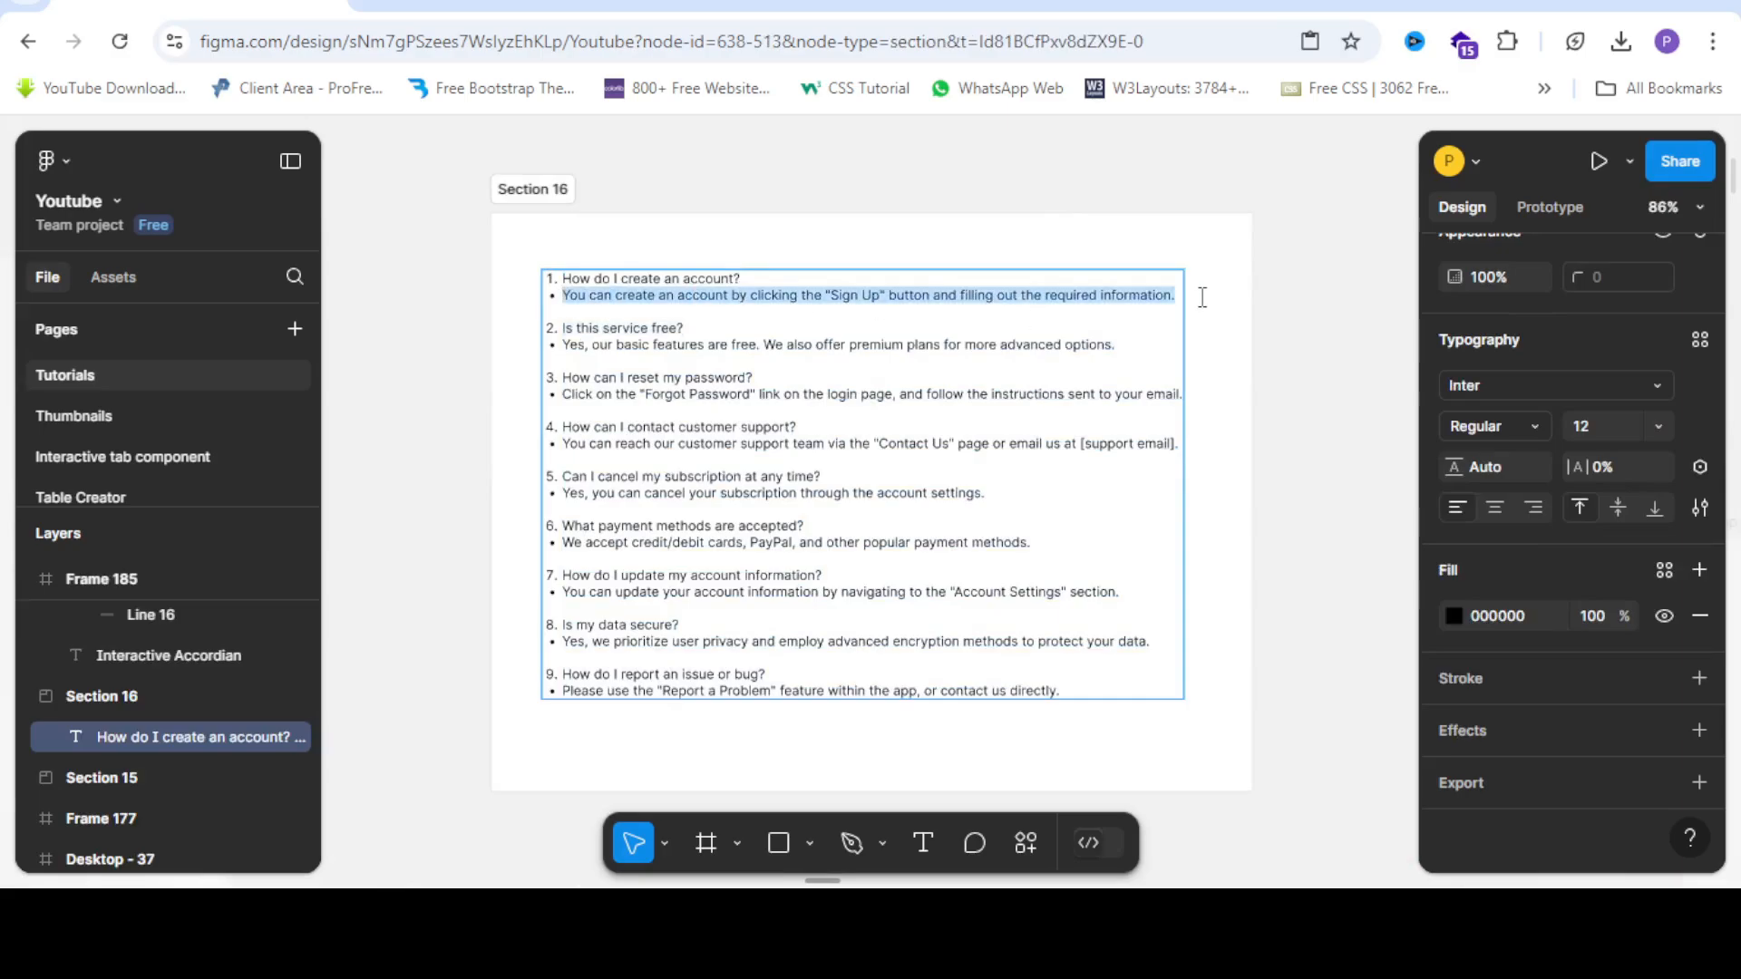
scroll(1202, 301, "down", 5)
scroll(879, 552, "up", 5)
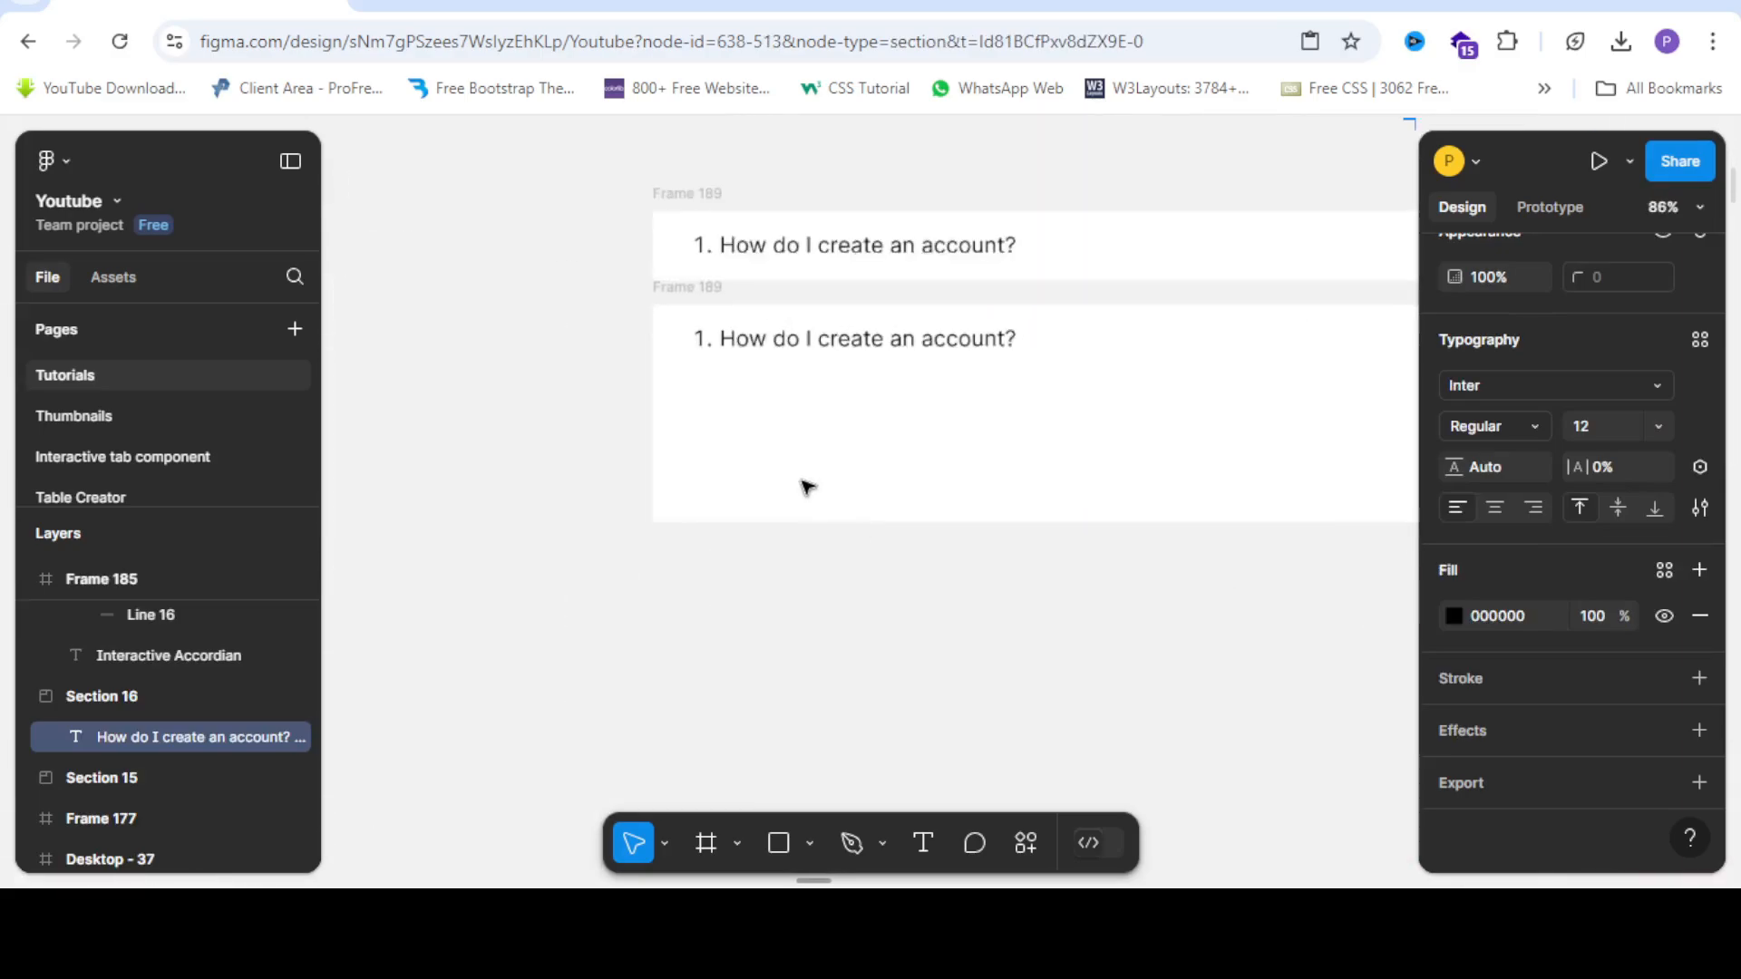
scroll(798, 439, "up", 3)
Paste the Sign Up answer into the lower Frame 189 and place it under the question.
right_click(791, 442)
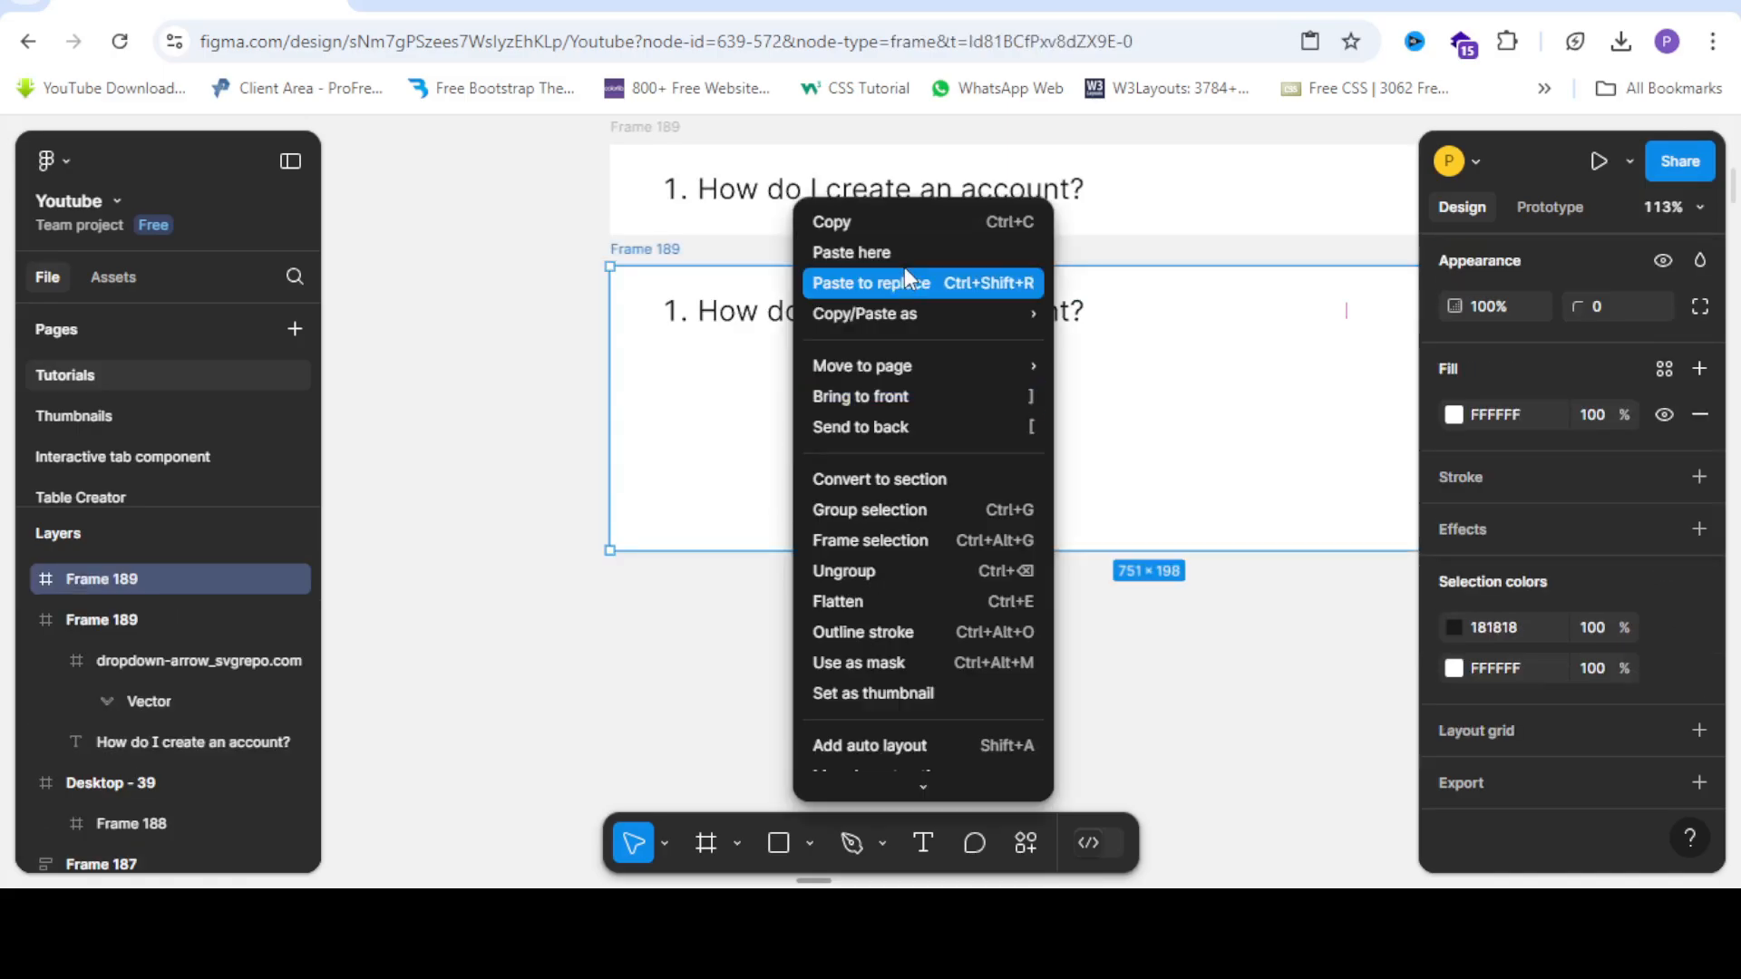
left_click(903, 258)
scroll(661, 474, "down", 3)
scroll(742, 459, "up", 3)
left_click_drag(742, 457, 693, 410)
scroll(737, 404, "up", 3)
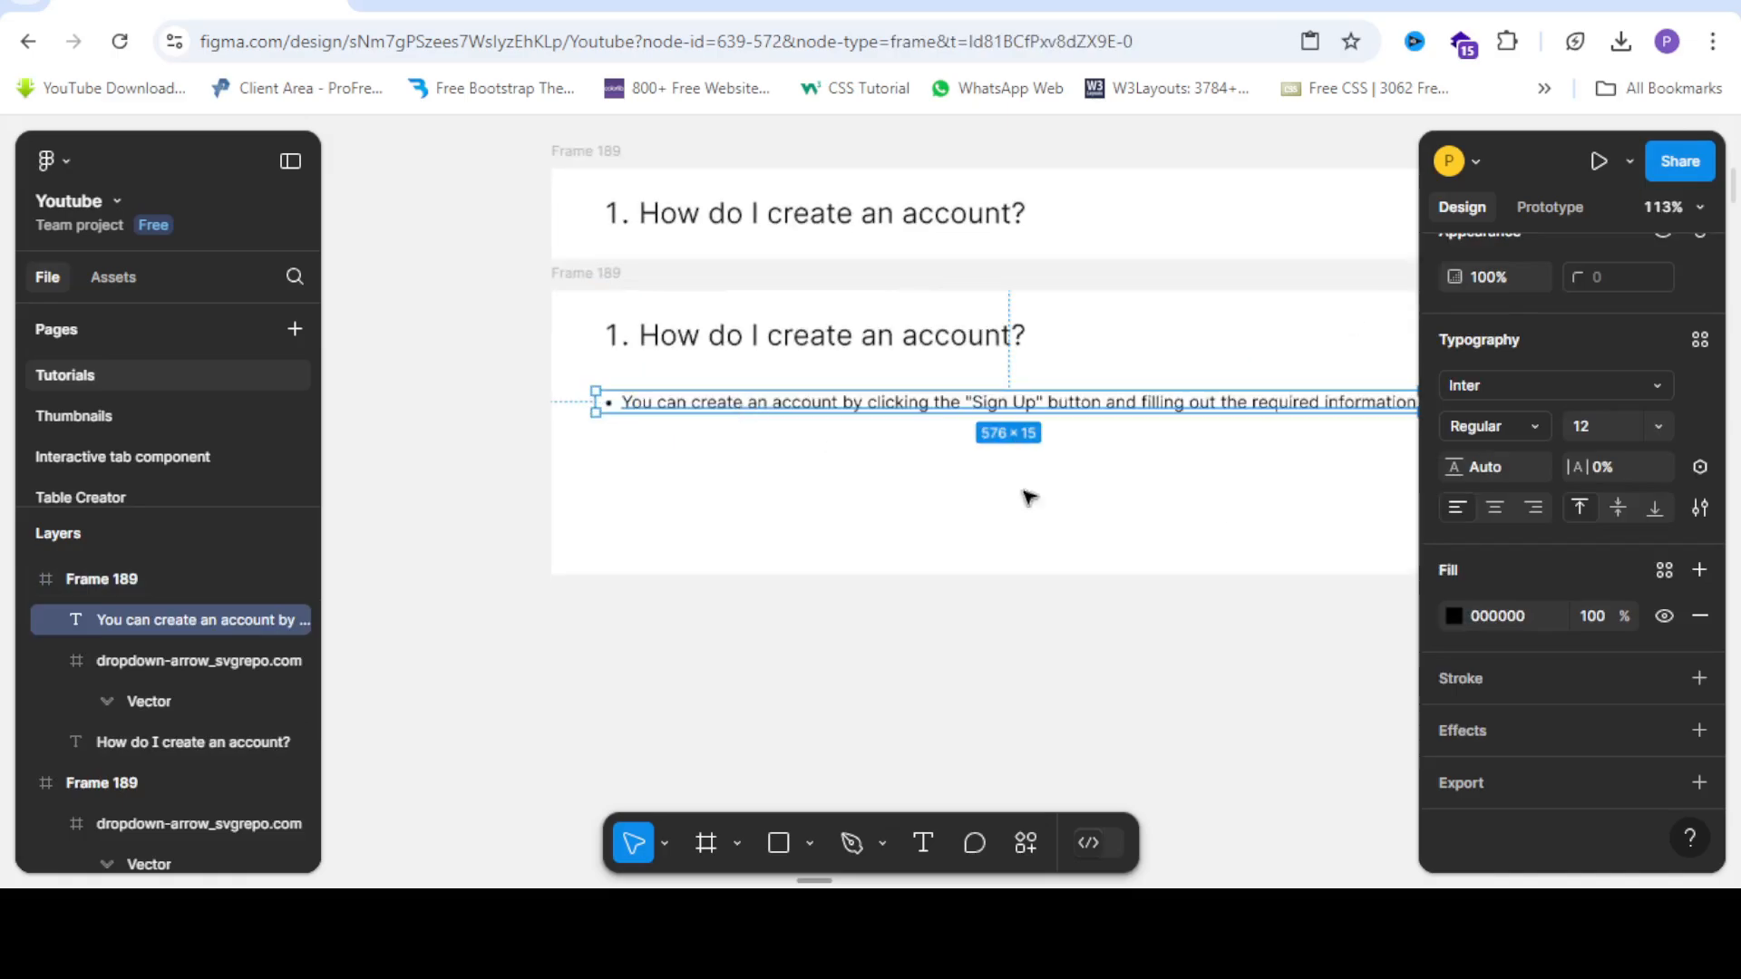
Set the answer text's font size to 18.
left_click(1654, 426)
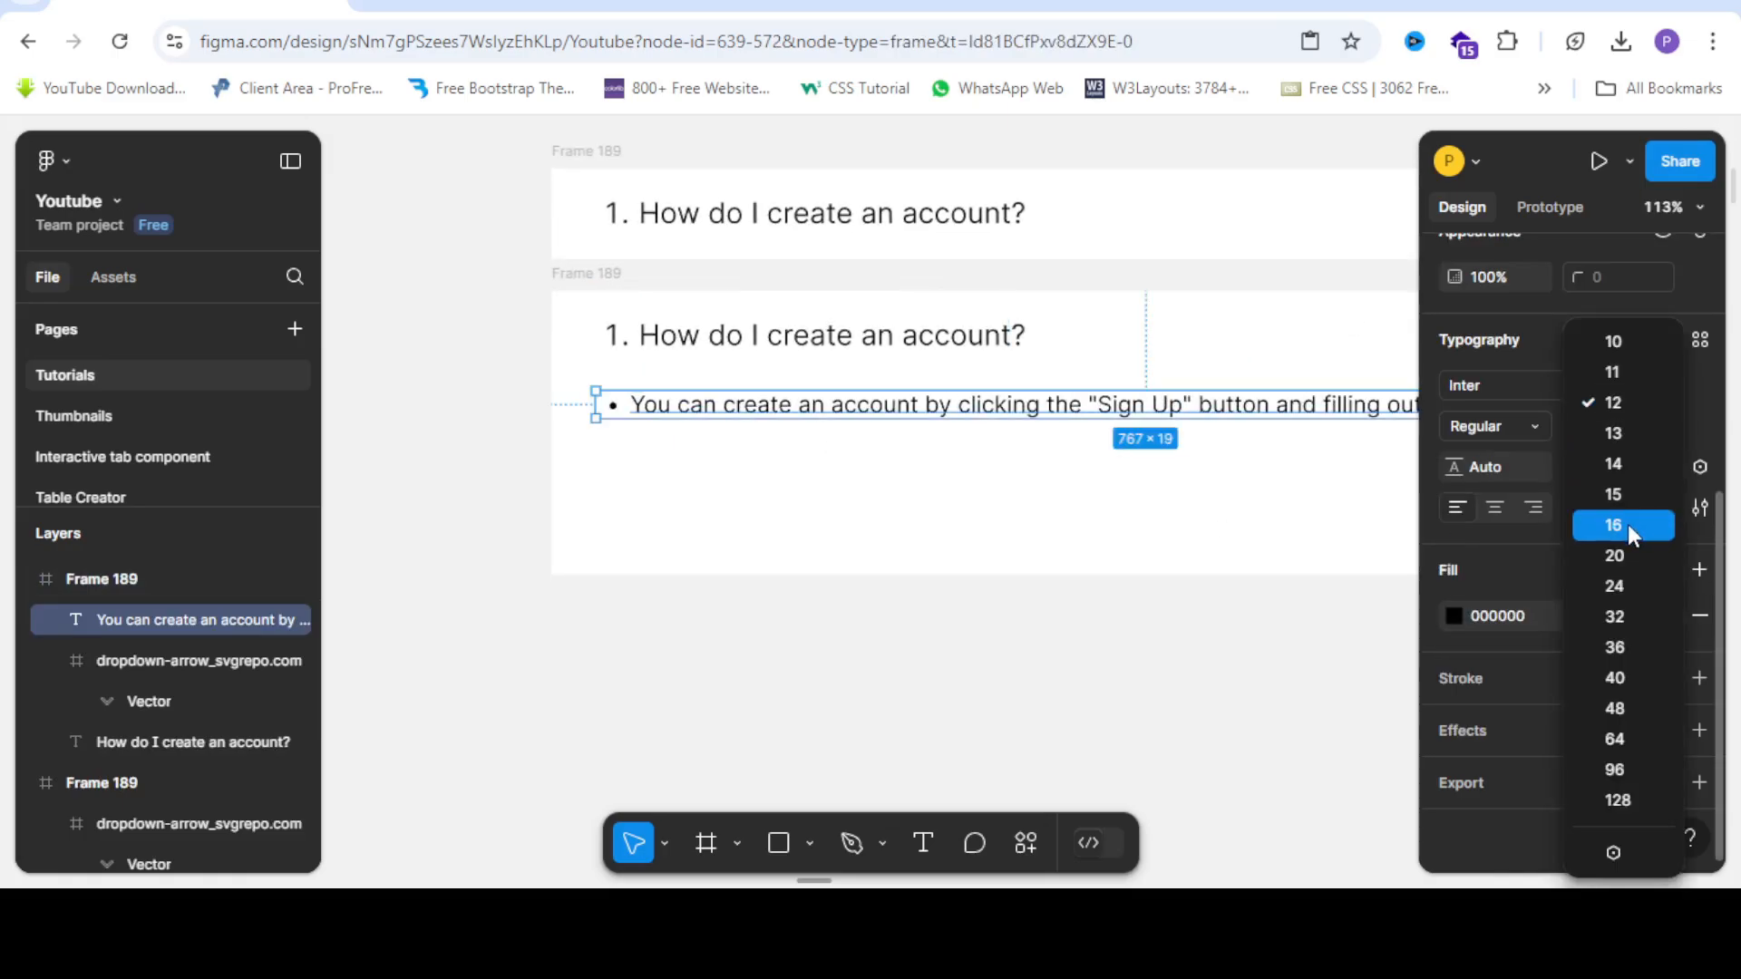
left_click(1628, 524)
left_click(1609, 428)
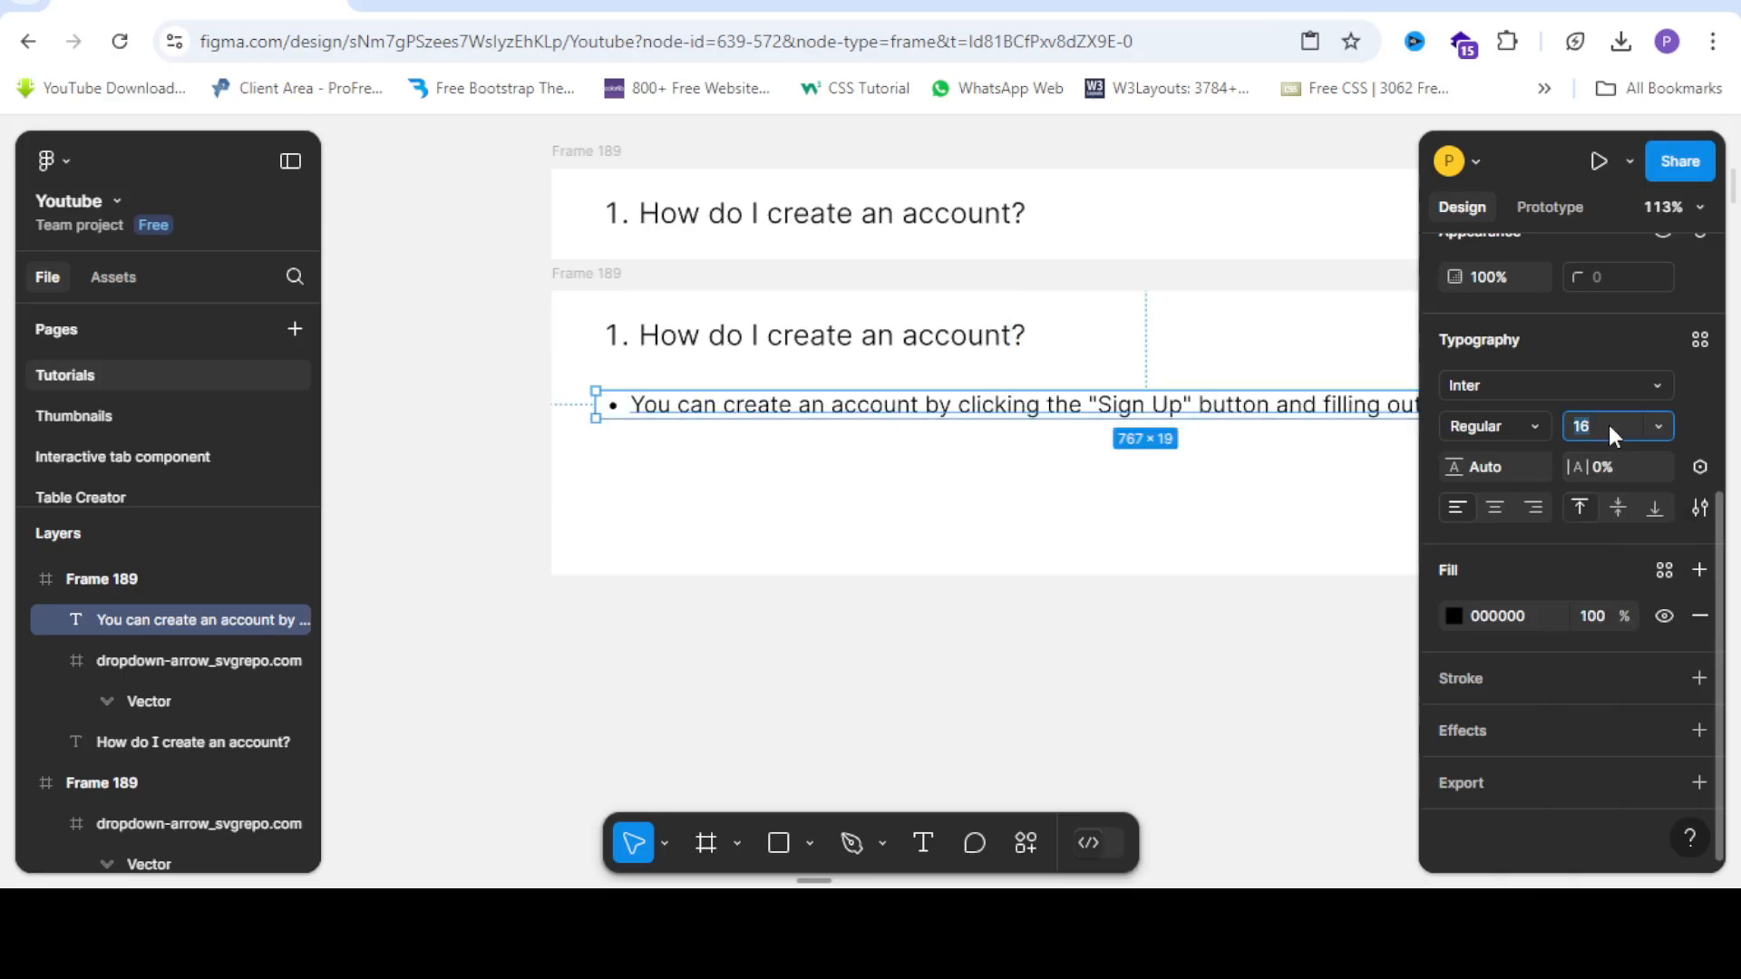
type("18")
key("Return")
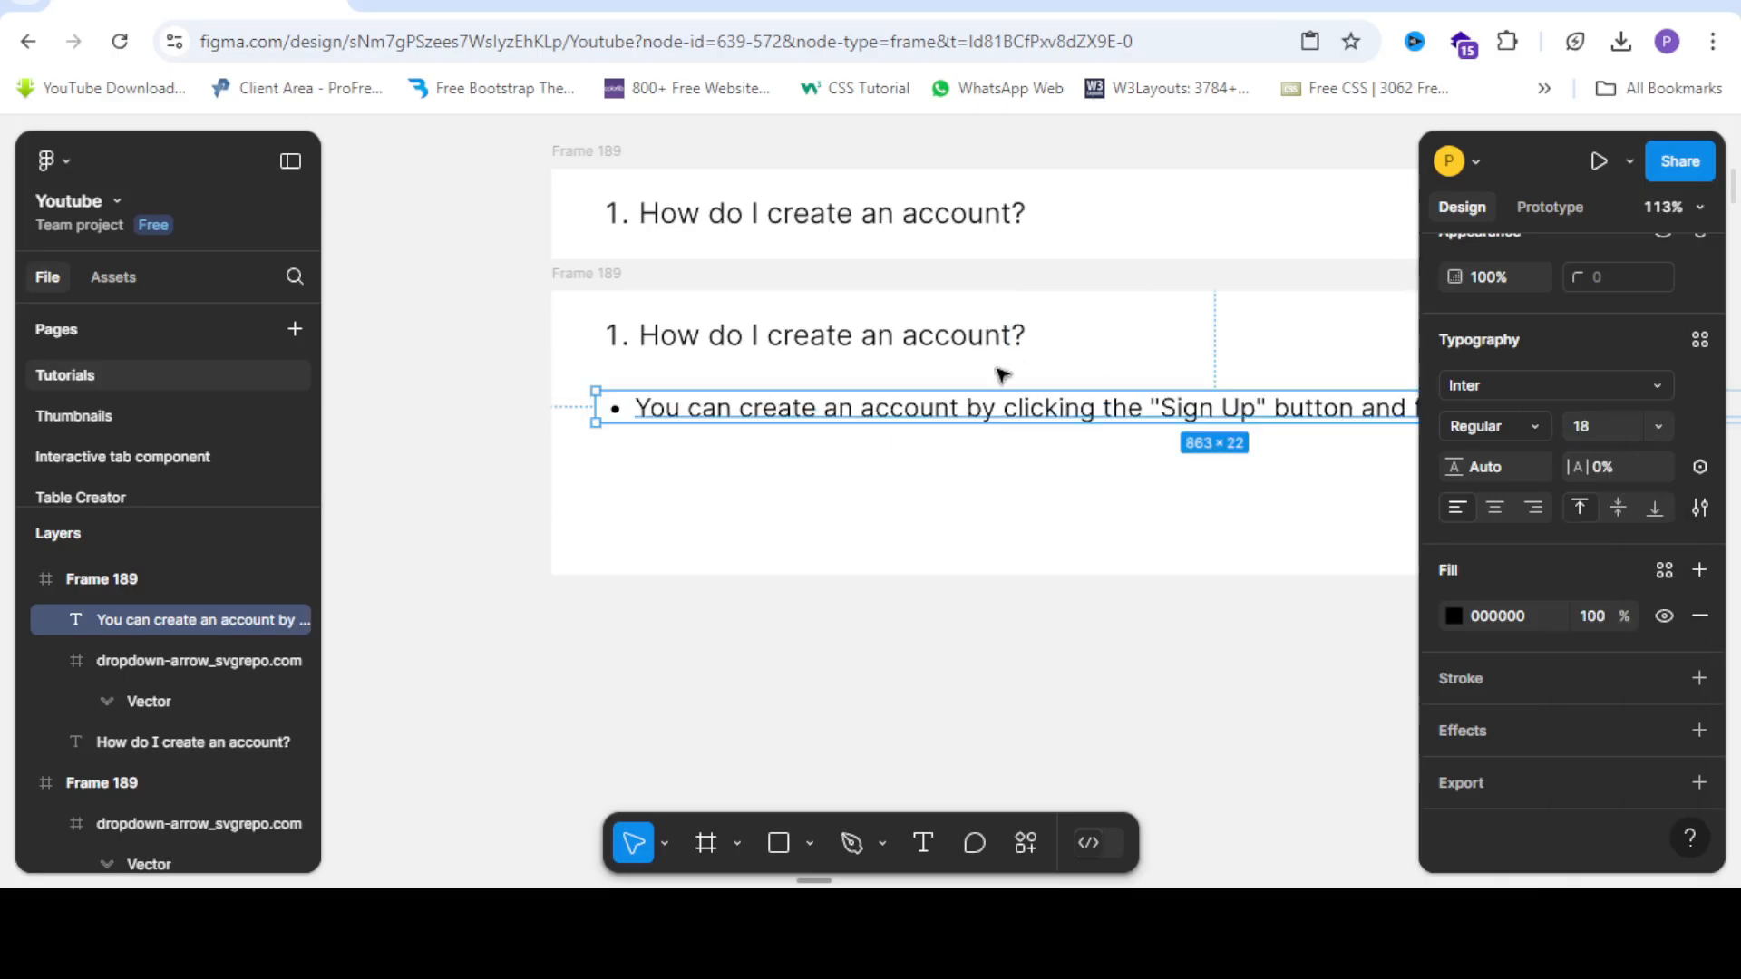
scroll(734, 299, "down", 3)
scroll(824, 427, "down", 3)
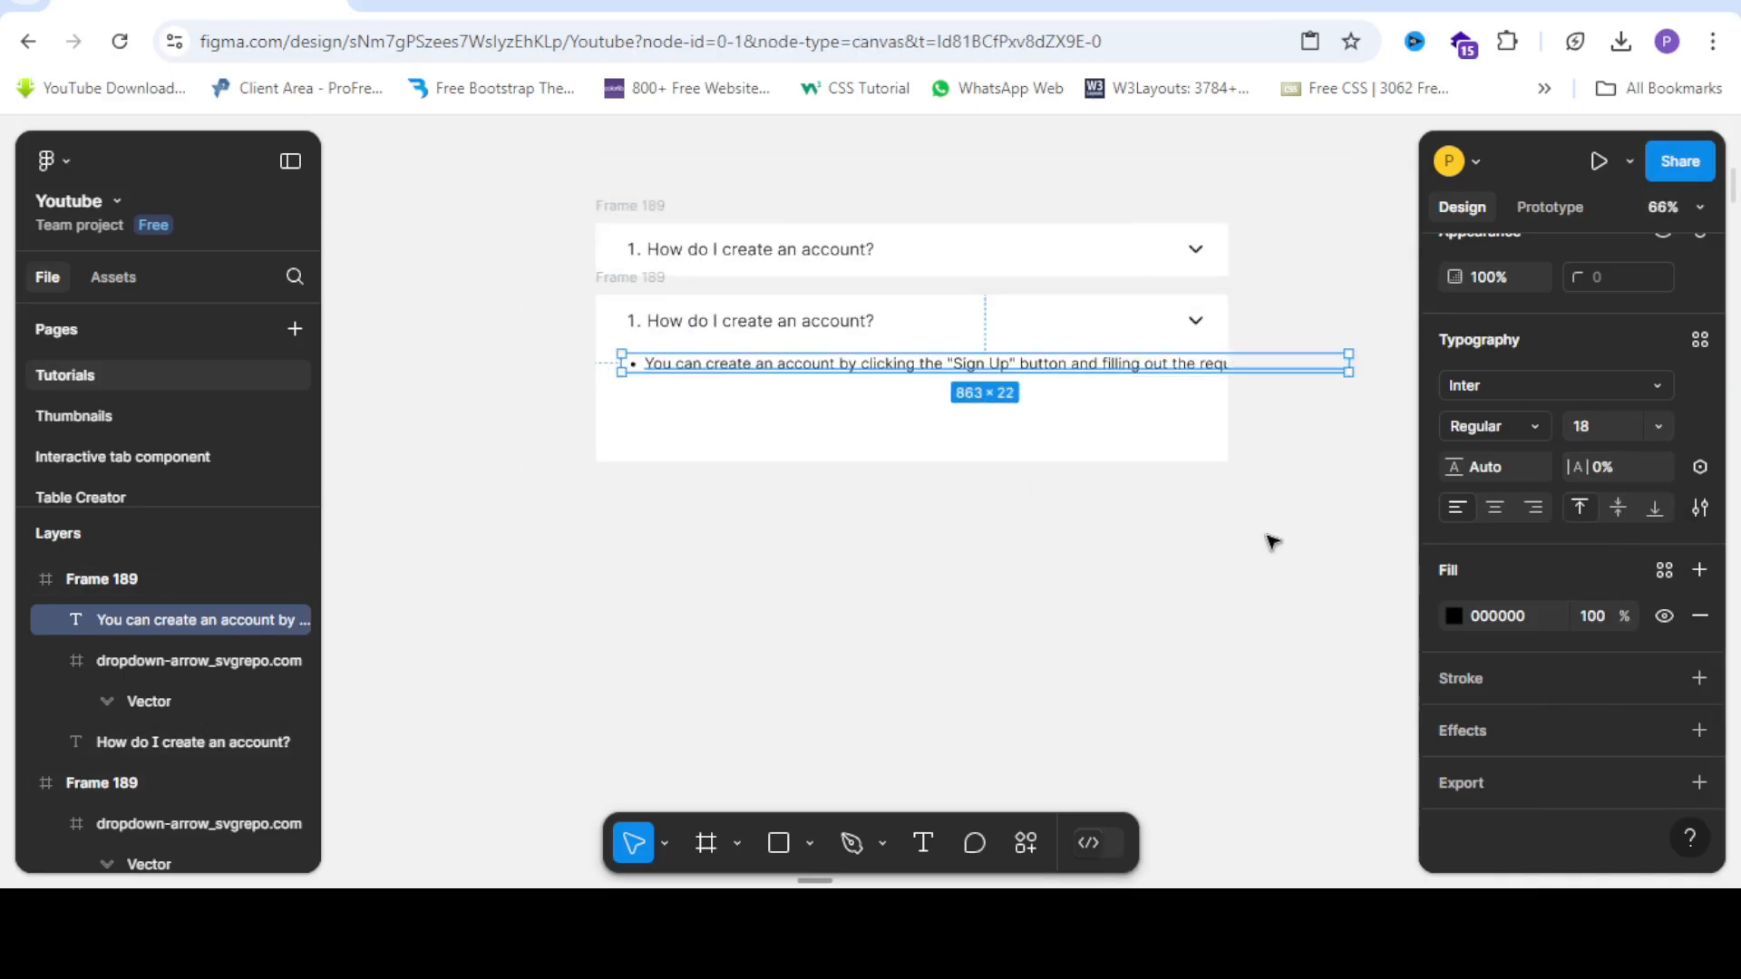
Narrow the answer box to 644 px so it wraps onto two lines, and raise line height to 131.7%.
left_click(1356, 378)
left_click(1215, 368)
left_click_drag(1185, 373, 1151, 378)
scroll(1181, 371, "up", 2)
scroll(1151, 378, "down", 1)
scroll(1151, 378, "down", 1)
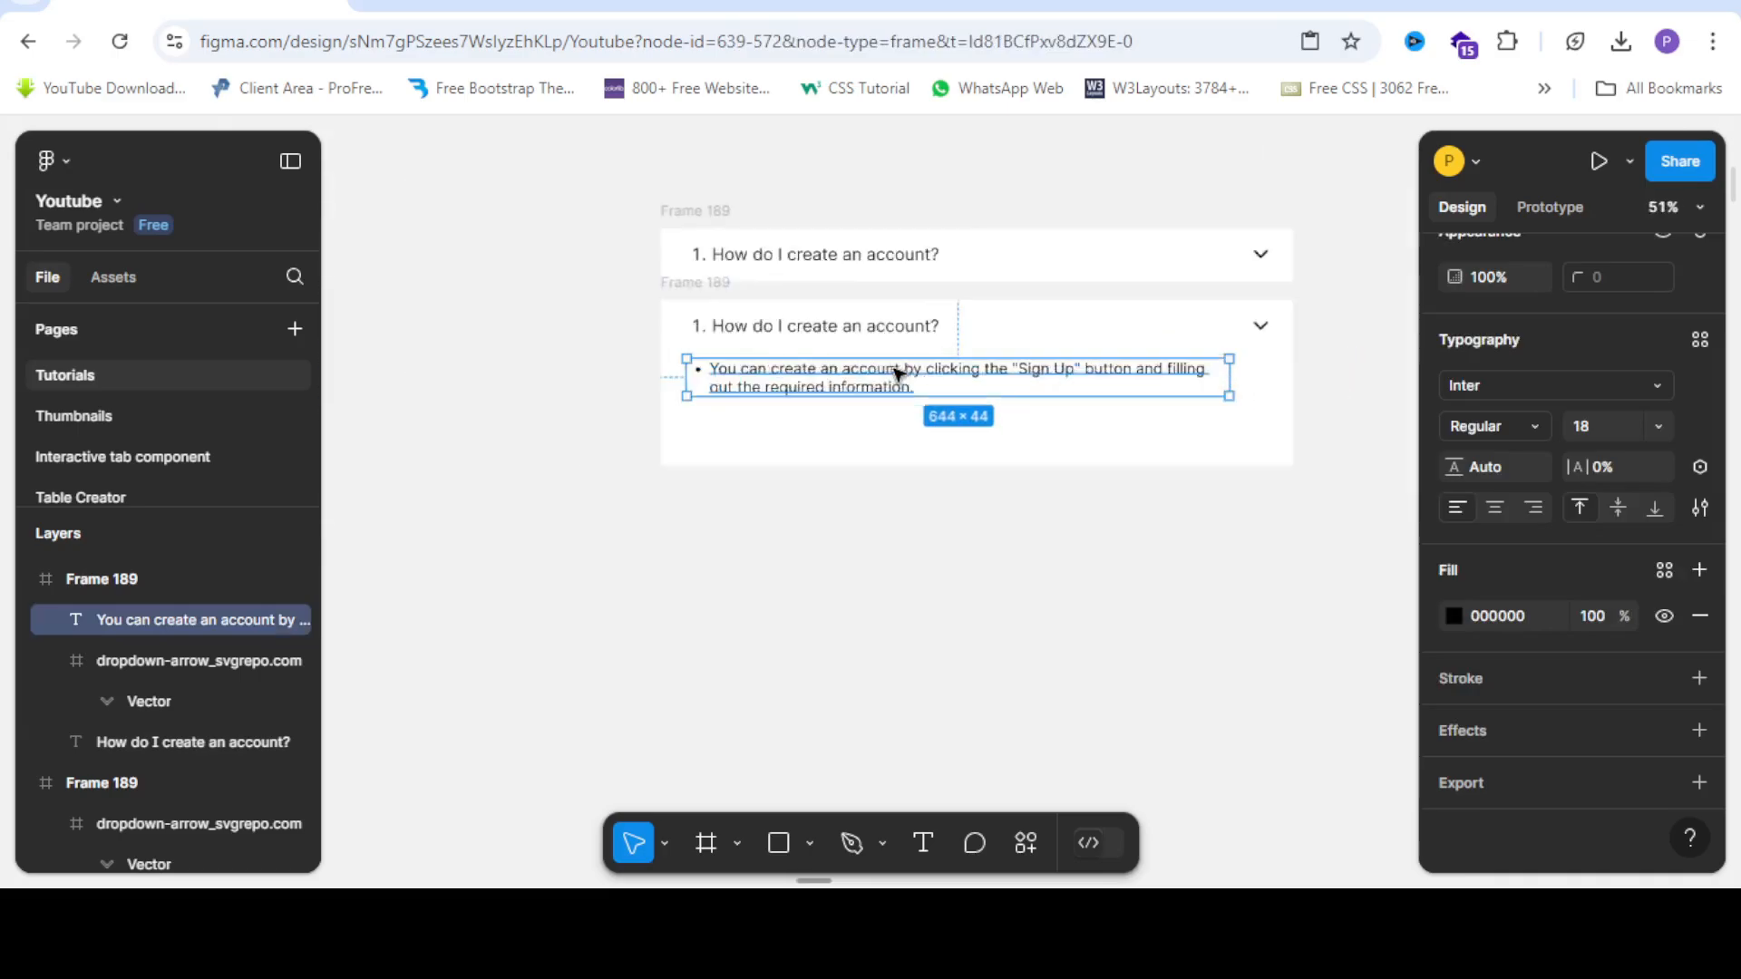
scroll(894, 373, "up", 1)
scroll(1130, 432, "up", 1)
left_click_drag(1455, 466, 220, 556)
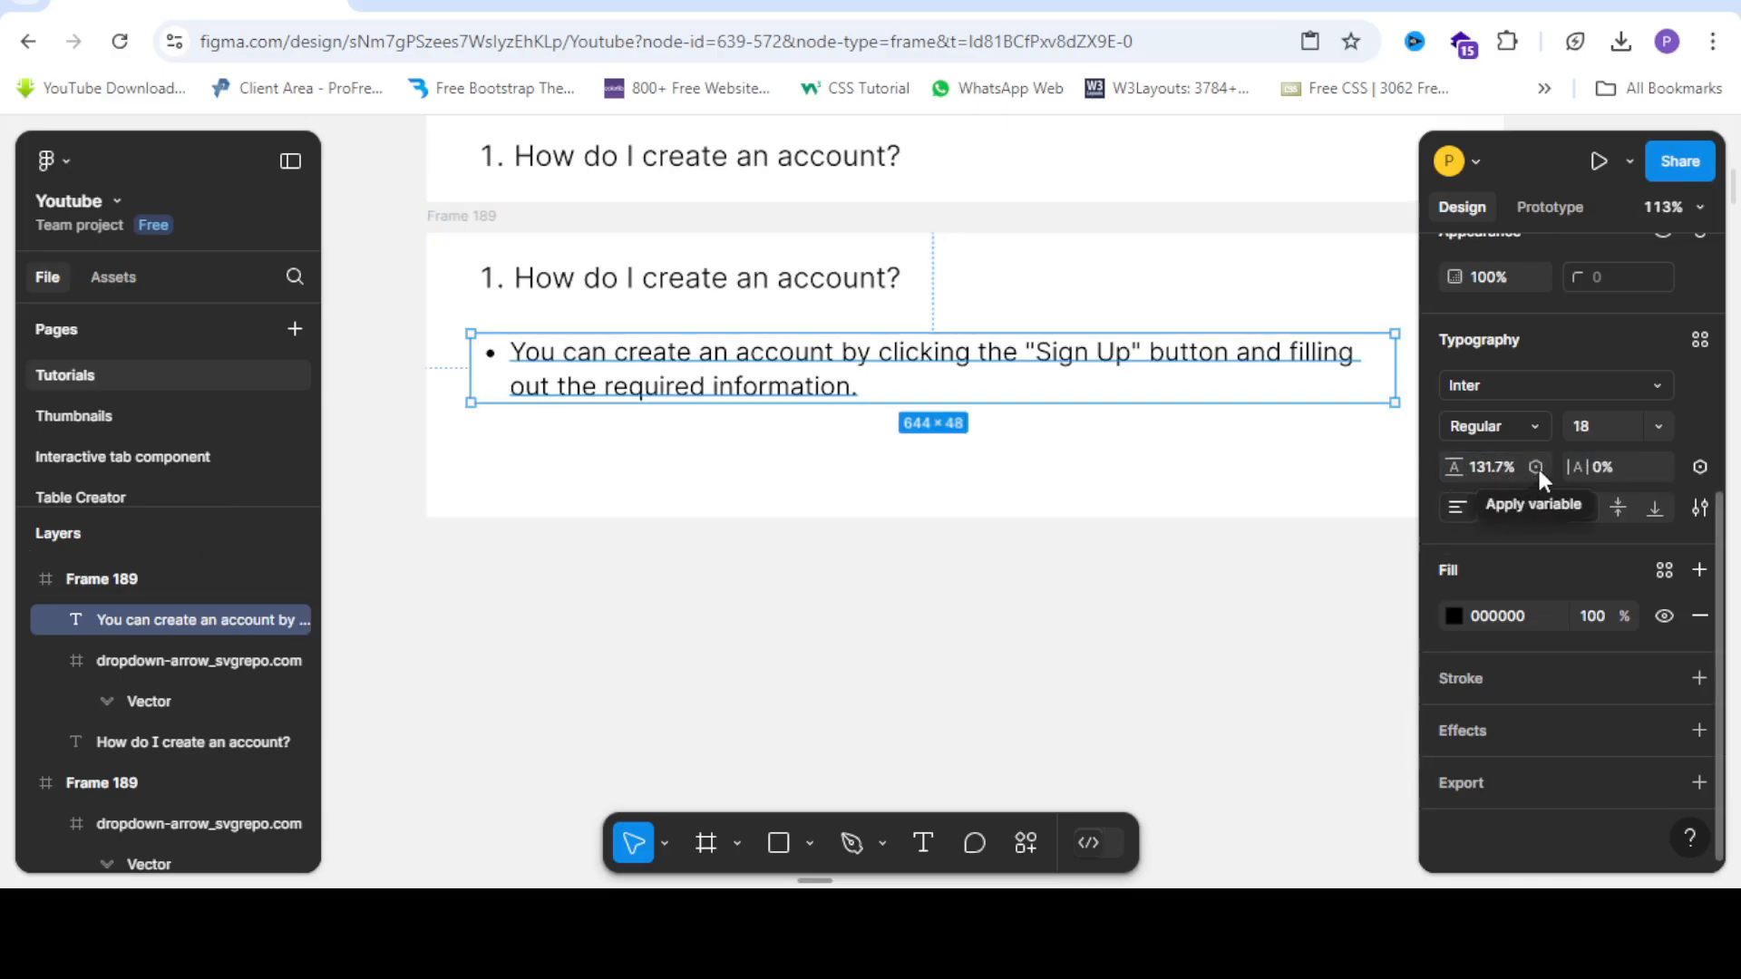
Change the answer text's fill colour to grey 363636.
left_click(544, 571)
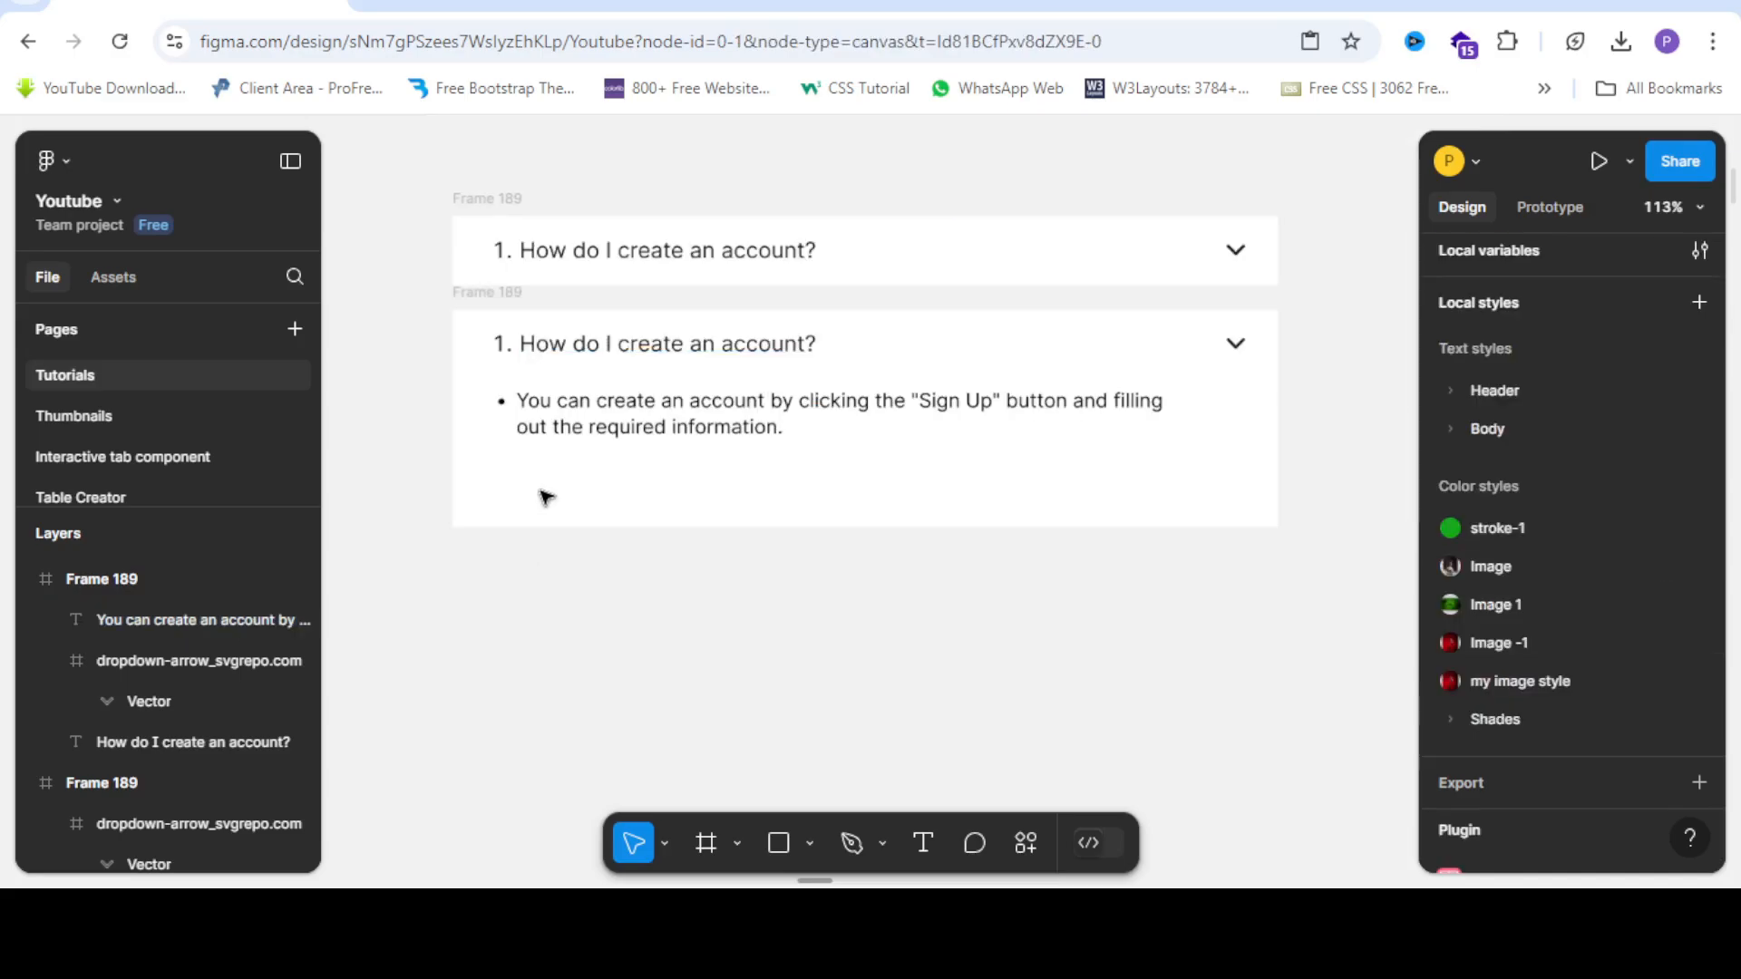
left_click(635, 408)
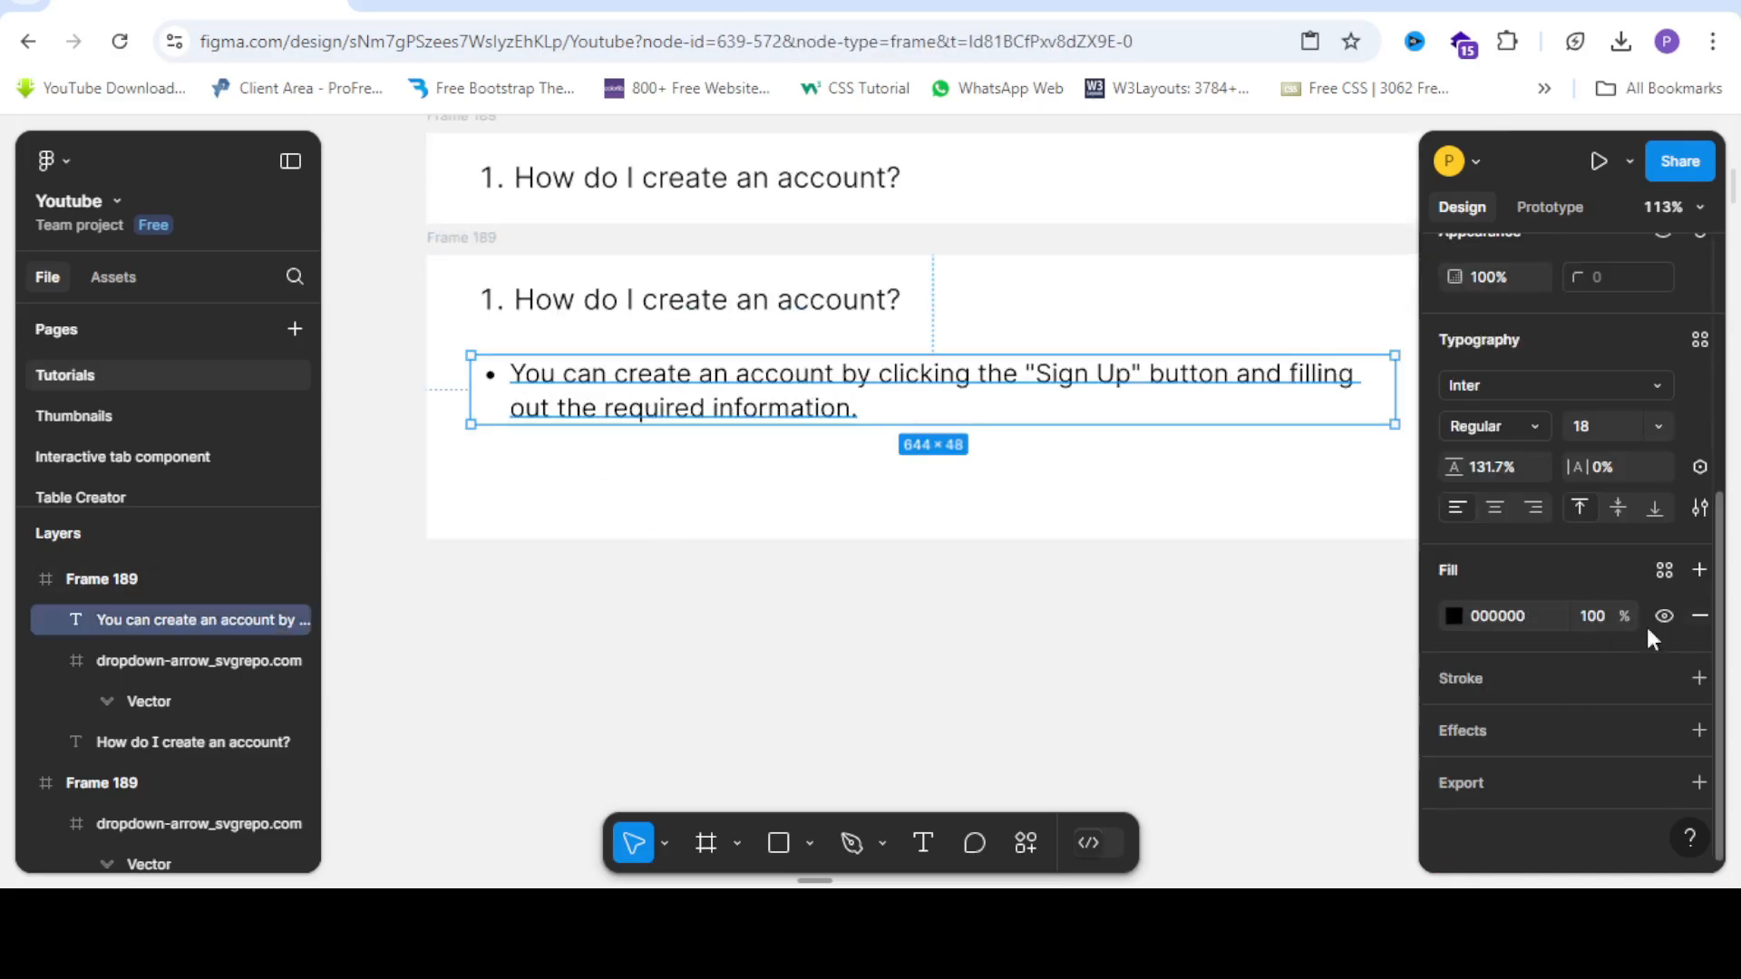
left_click(1453, 616)
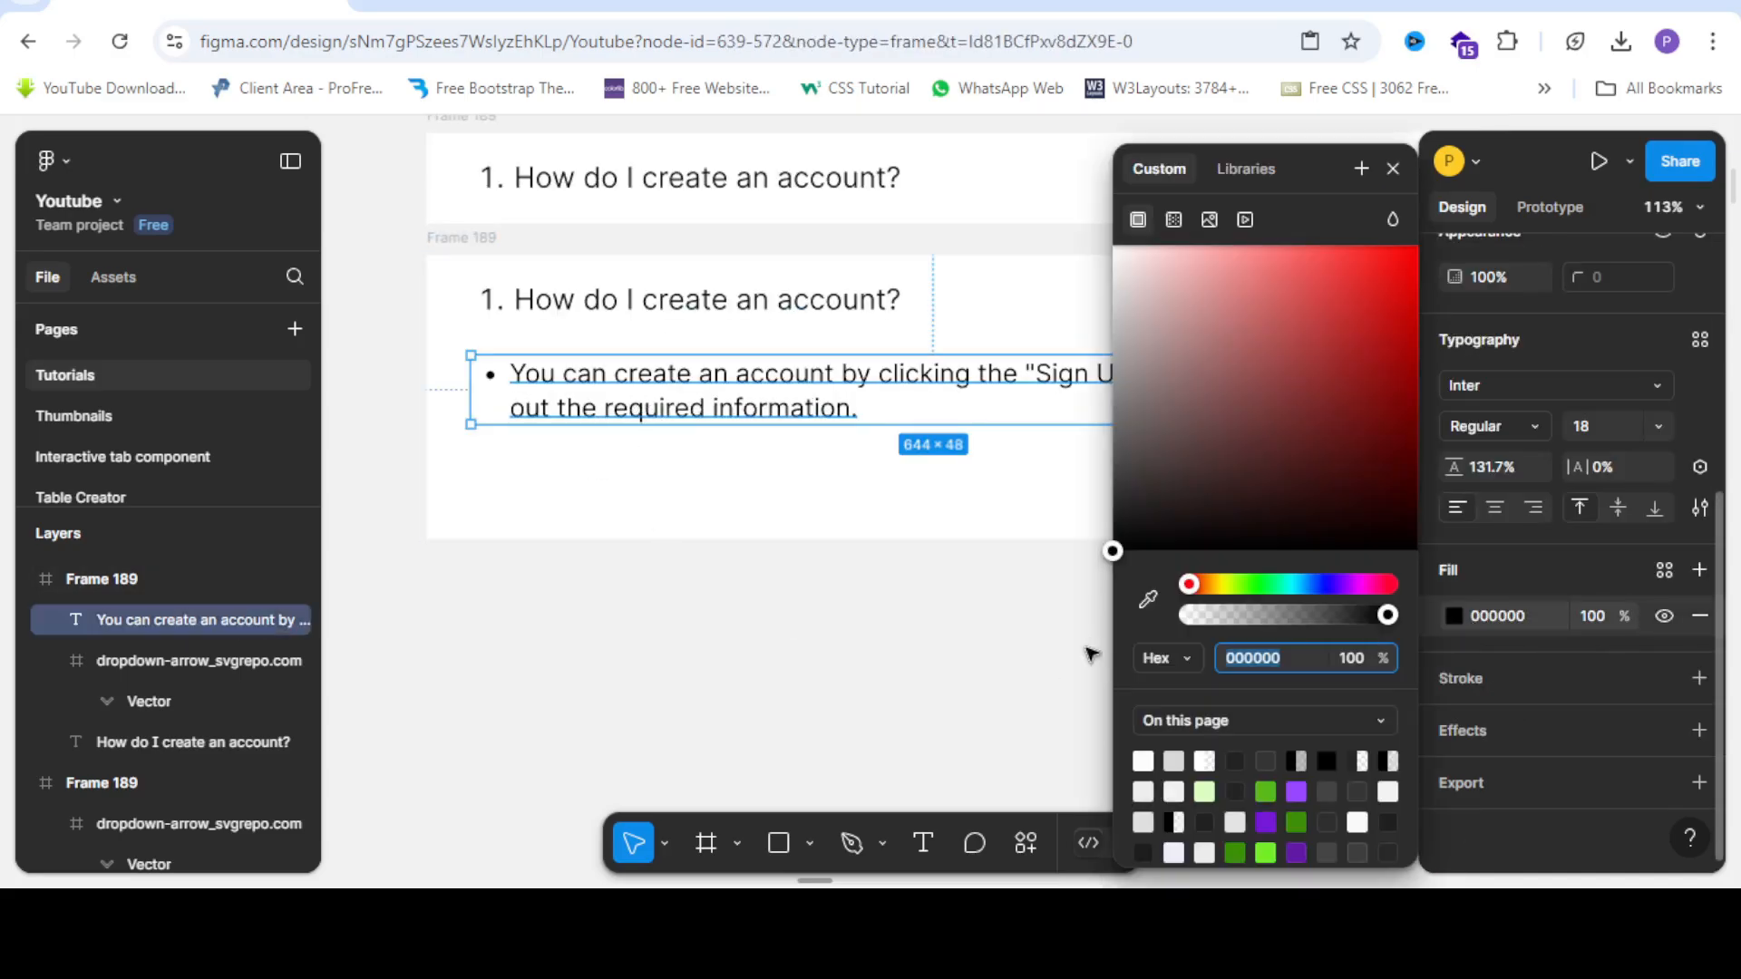
left_click(1146, 475)
left_click_drag(1074, 521, 1065, 497)
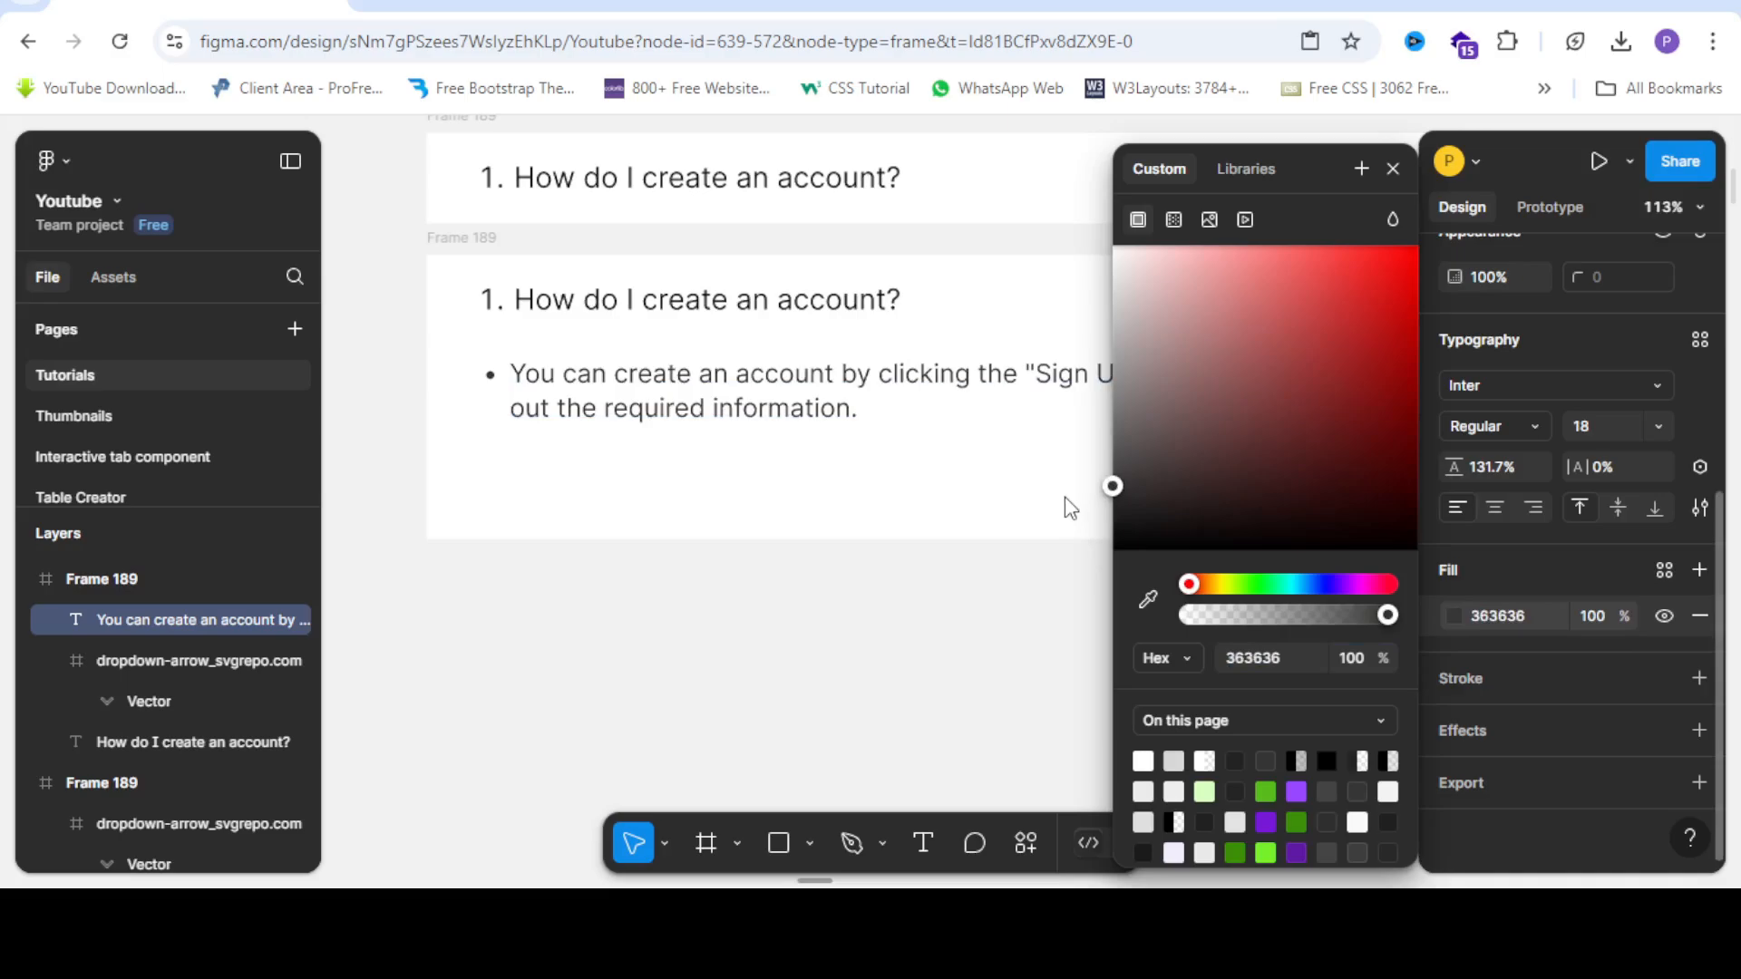
left_click(675, 543)
Shorten the lower Frame 189 card to 751 × 134 so it fits its question and answer.
scroll(676, 542, "down", 4)
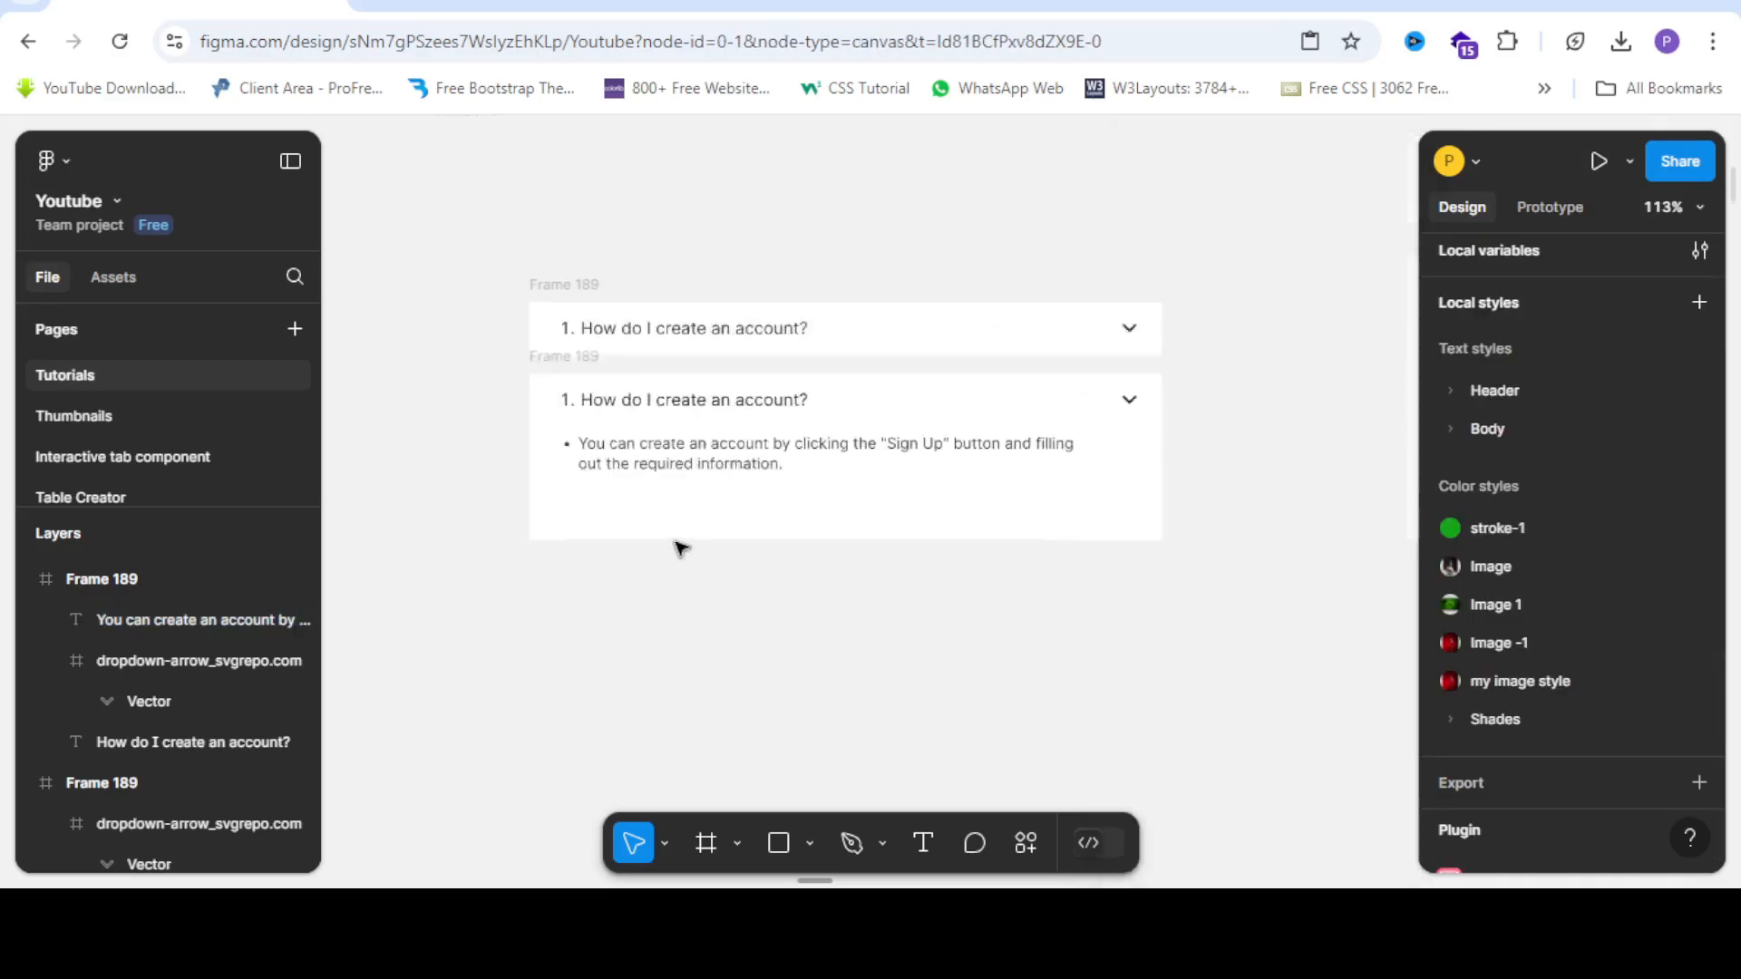
left_click(732, 517)
scroll(732, 518, "up", 3)
left_click(558, 428)
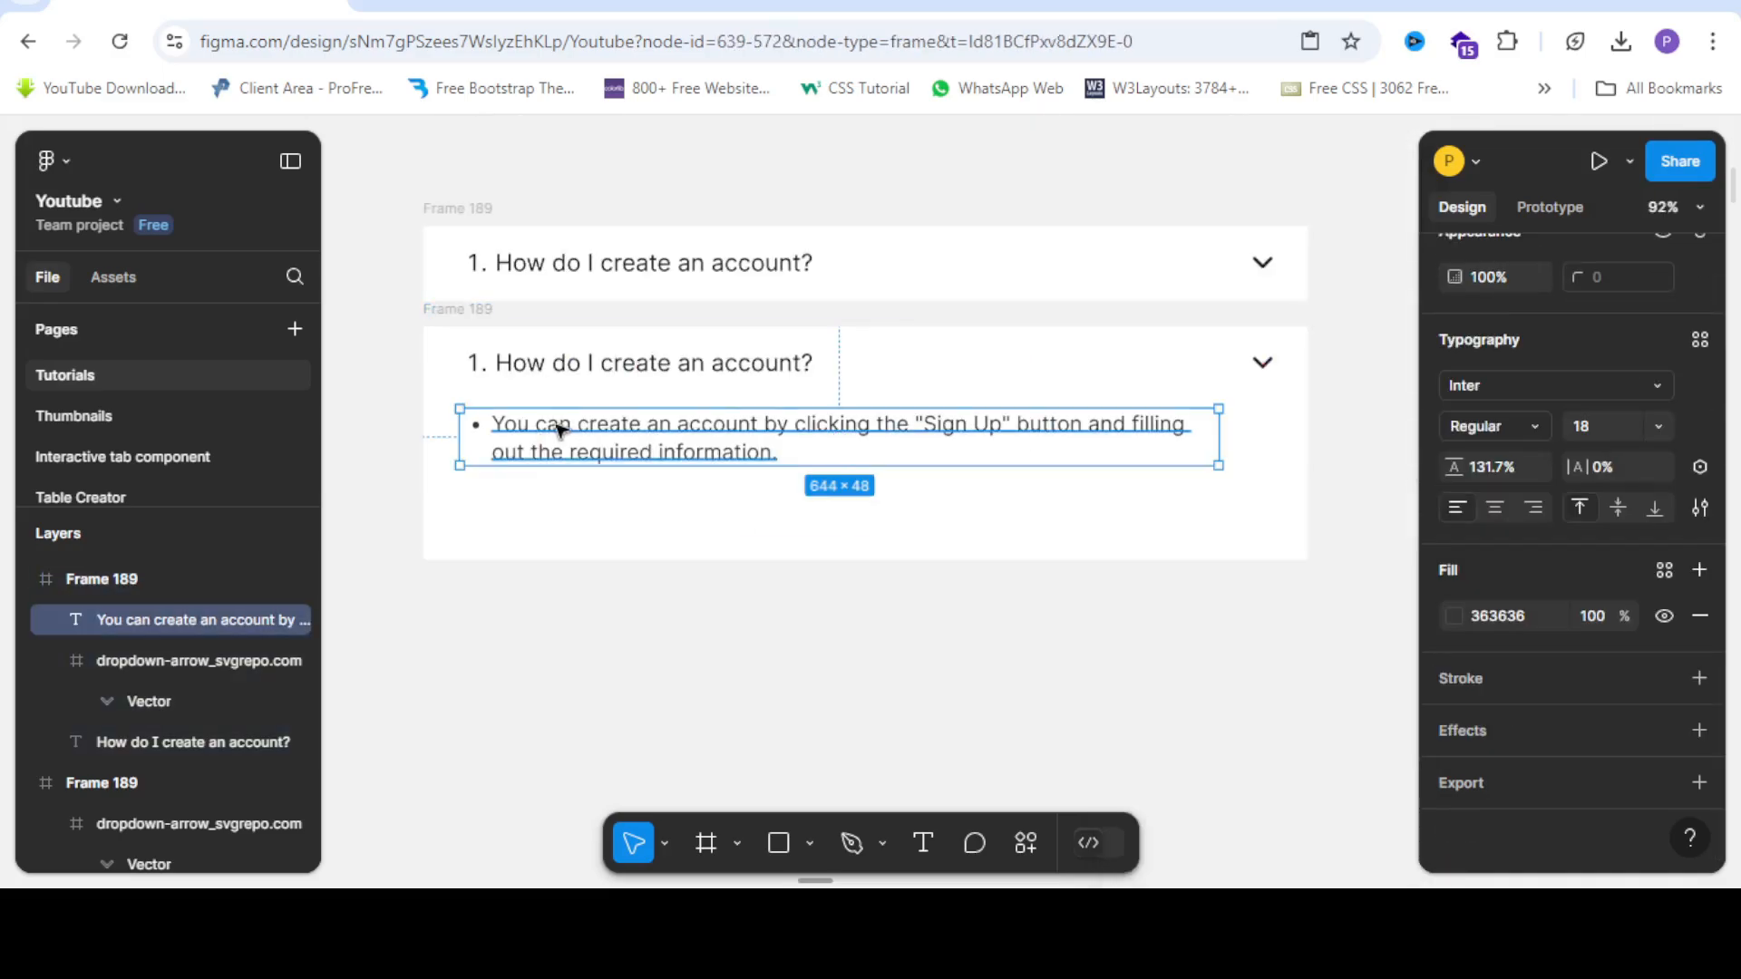
scroll(558, 426, "up", 4)
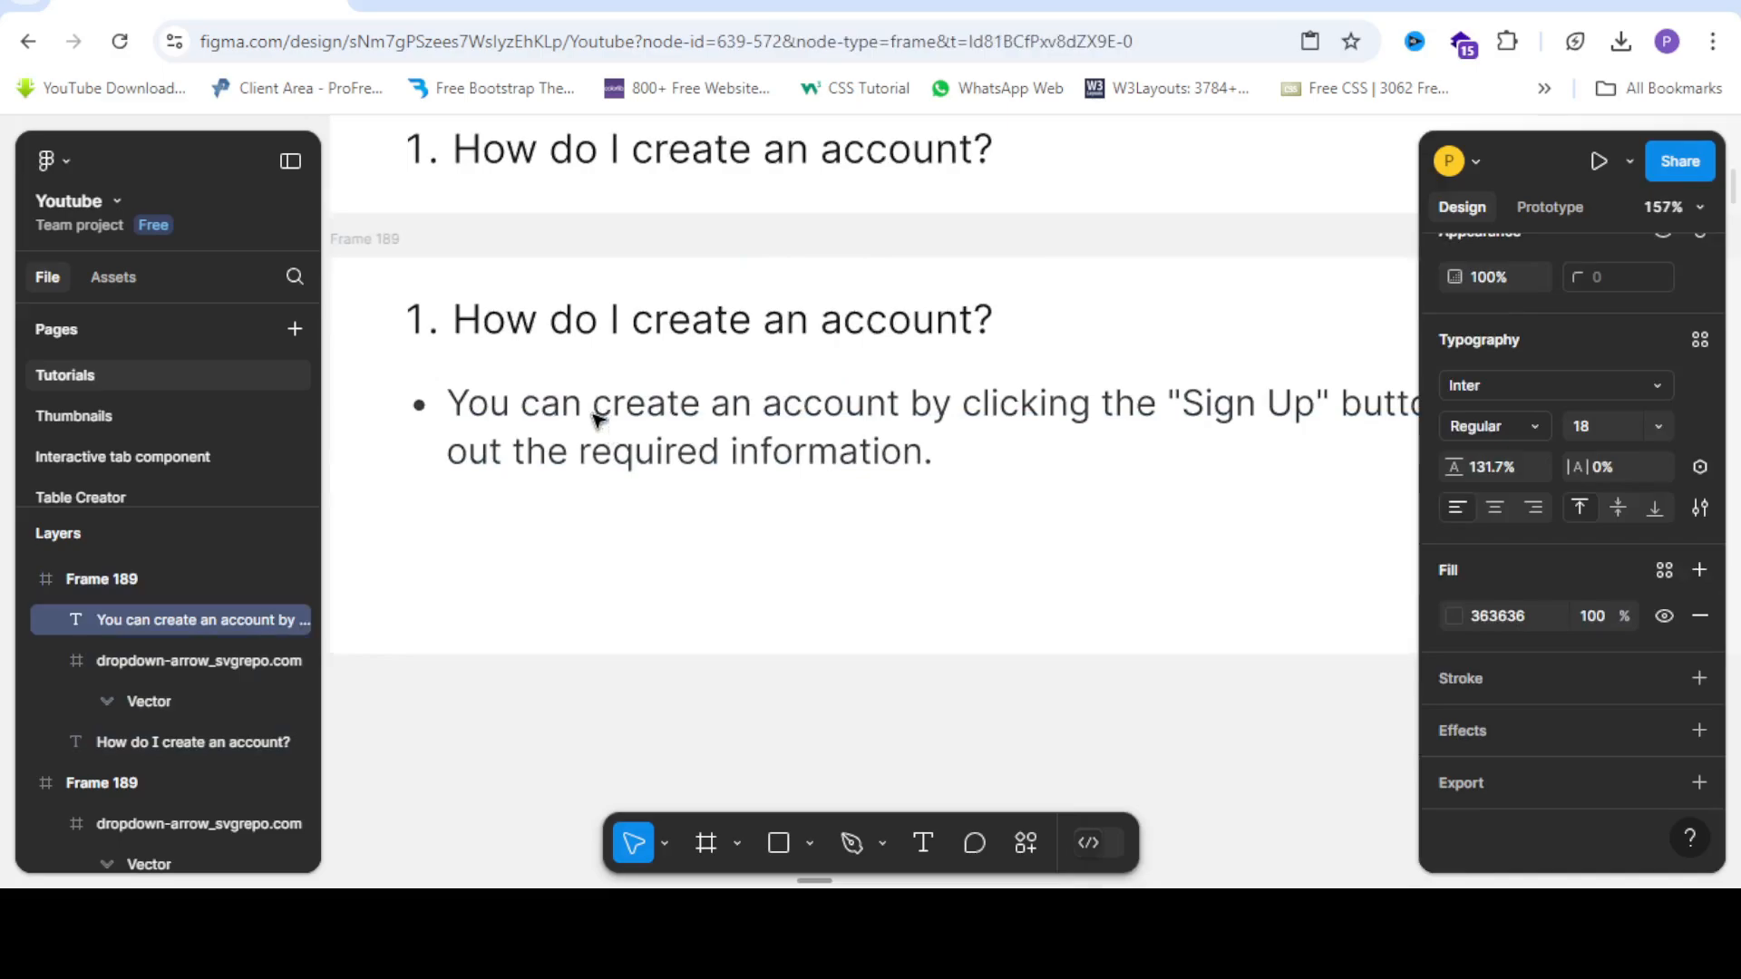
scroll(598, 419, "down", 5)
left_click(571, 517)
scroll(580, 522, "up", 4)
left_click_drag(656, 493, 661, 427)
scroll(667, 427, "down", 5)
scroll(721, 419, "up", 3)
scroll(723, 431, "up", 3)
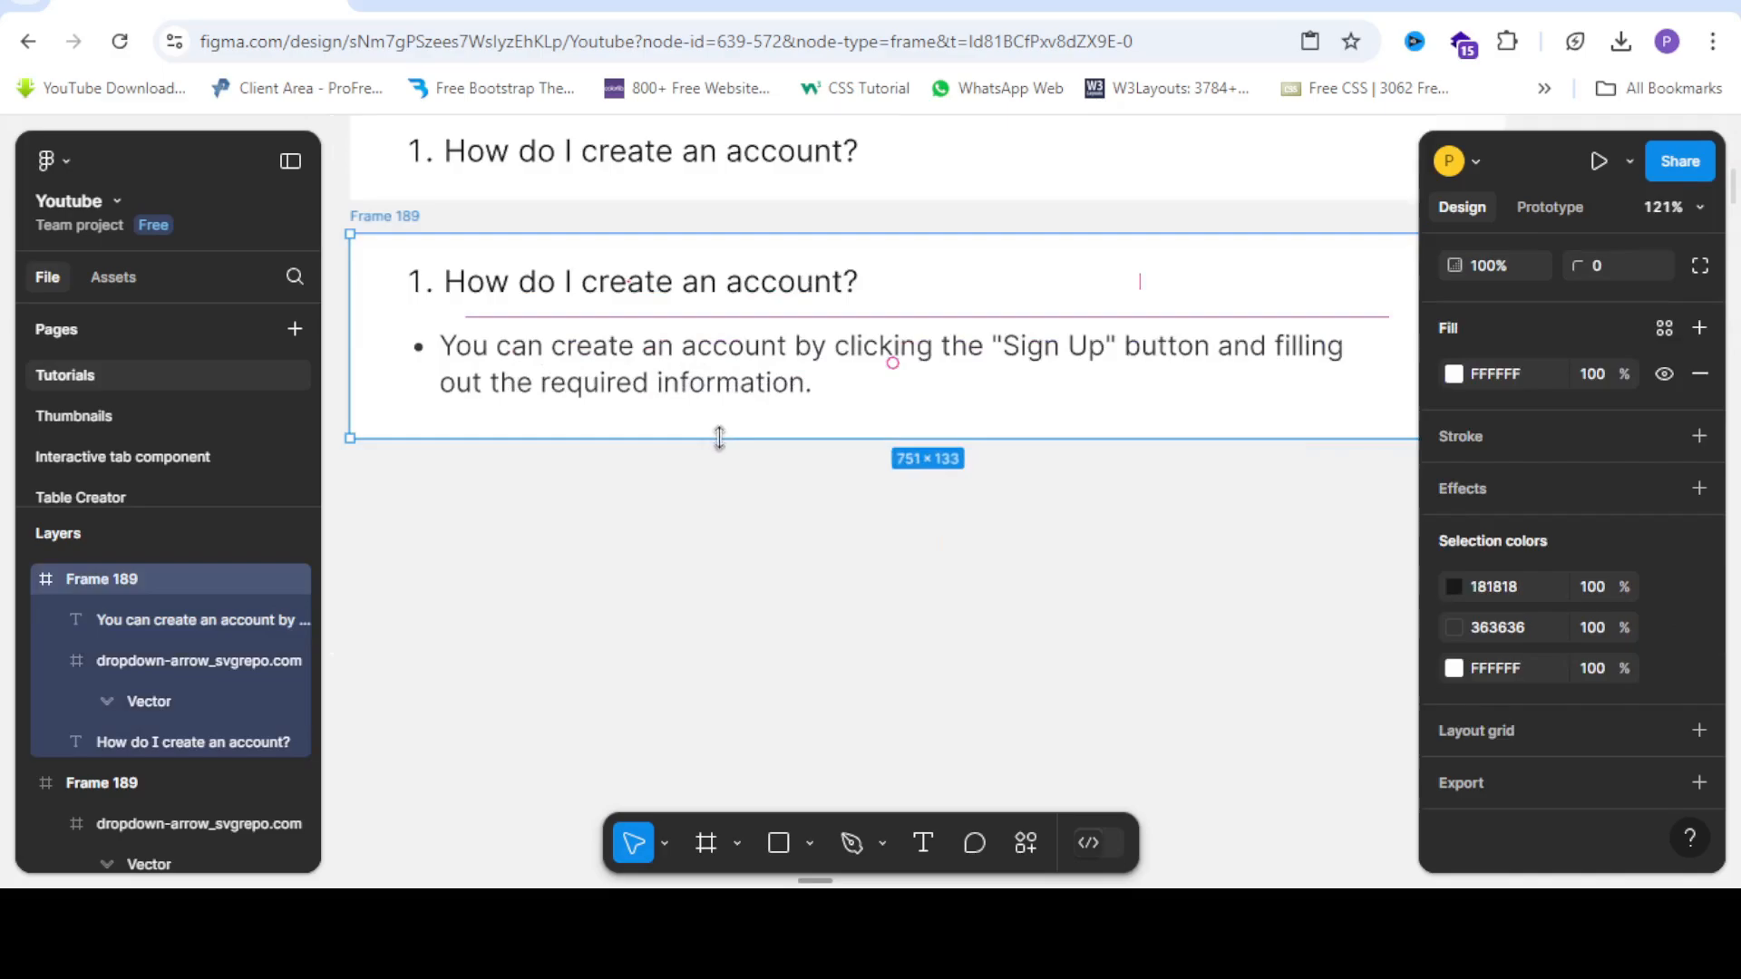
left_click_drag(728, 442, 733, 441)
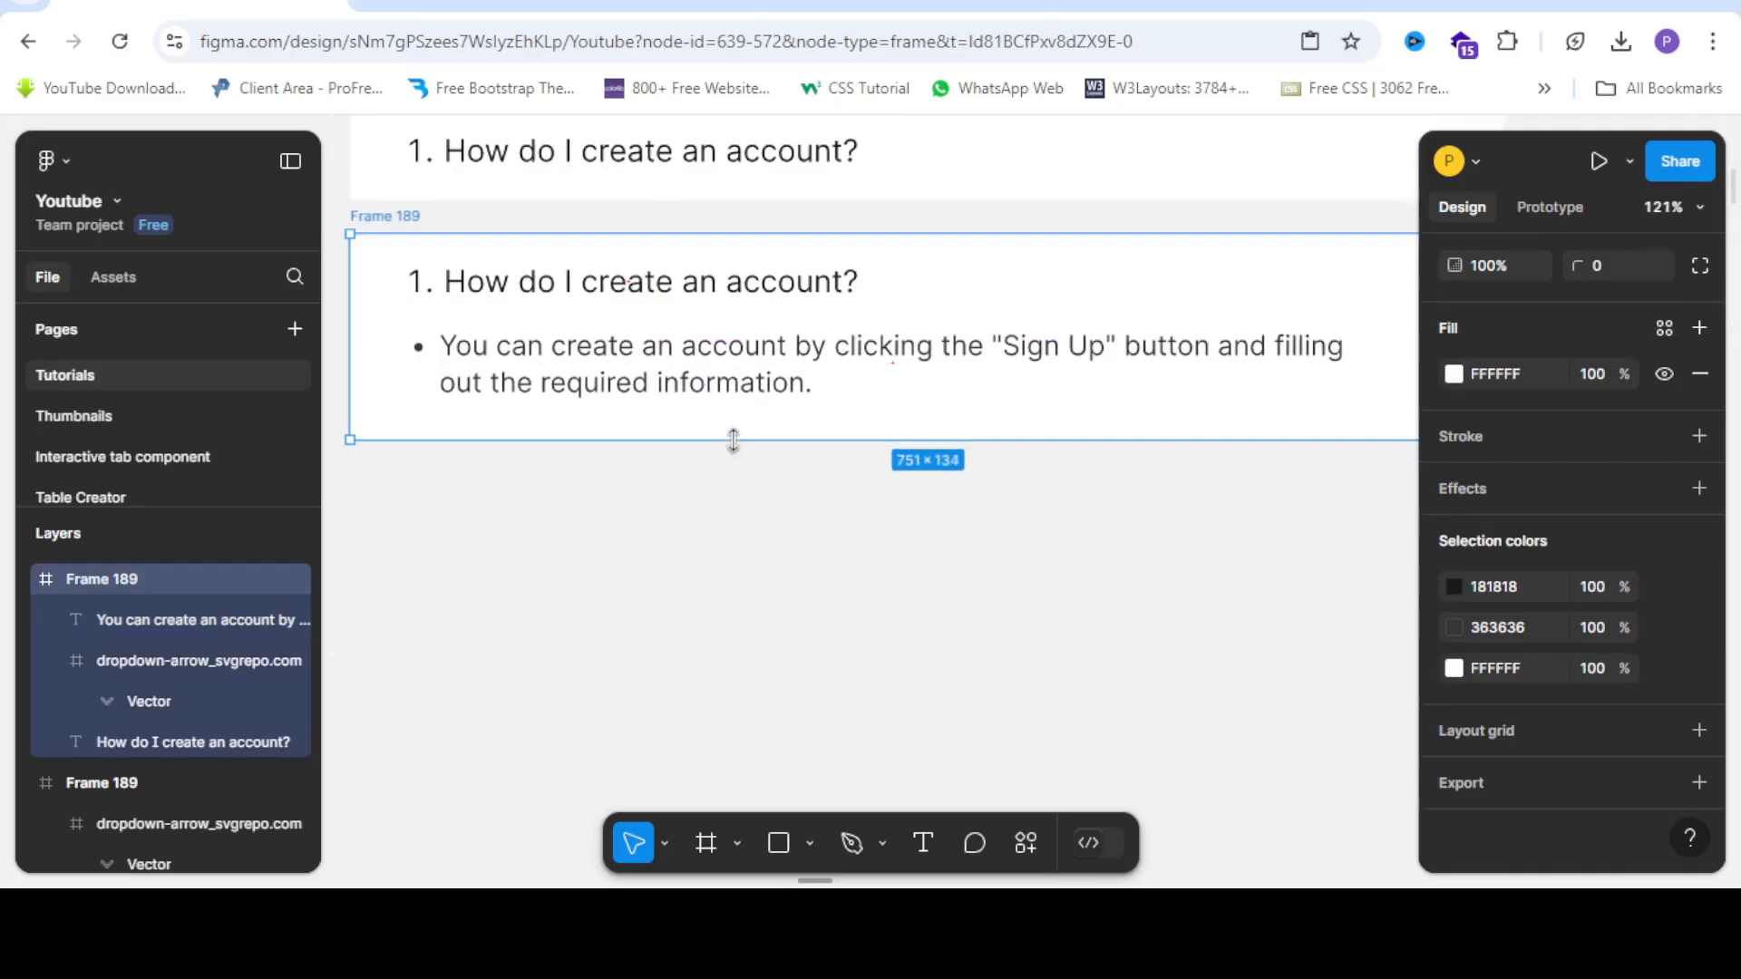
scroll(733, 441, "down", 1)
left_click(743, 505)
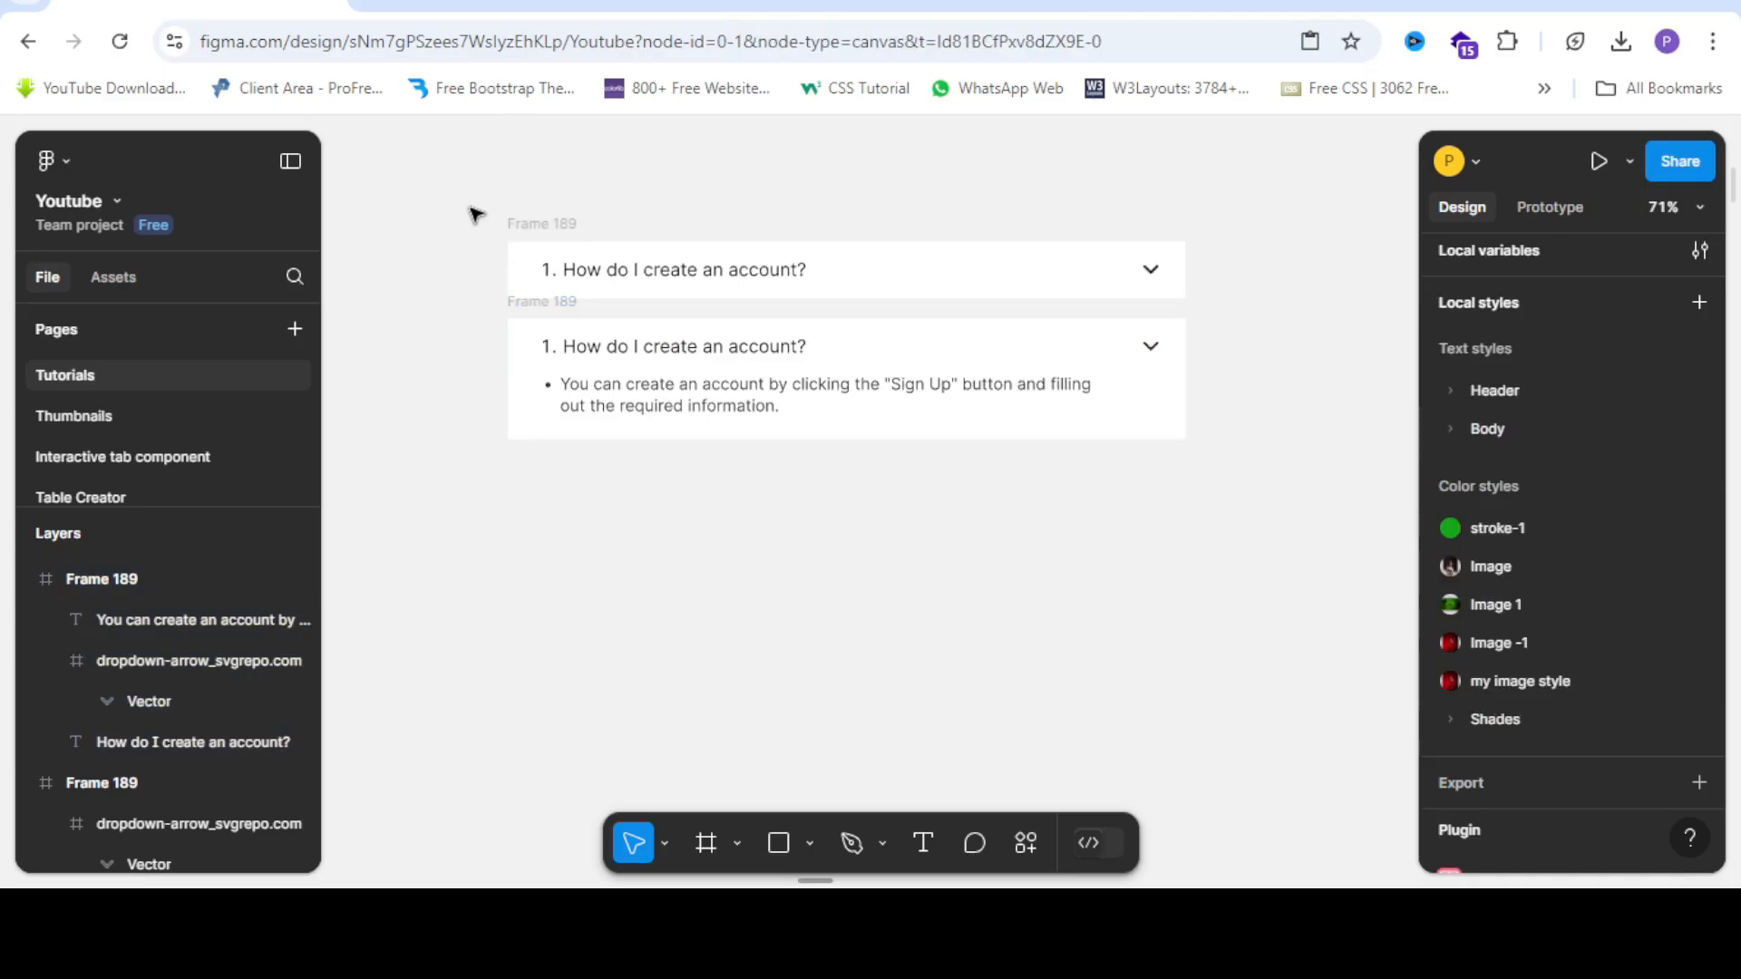
Combine both Frame 189 cards into a 791 × 259 component set with collapsed and expanded variants.
left_click_drag(455, 176, 1170, 546)
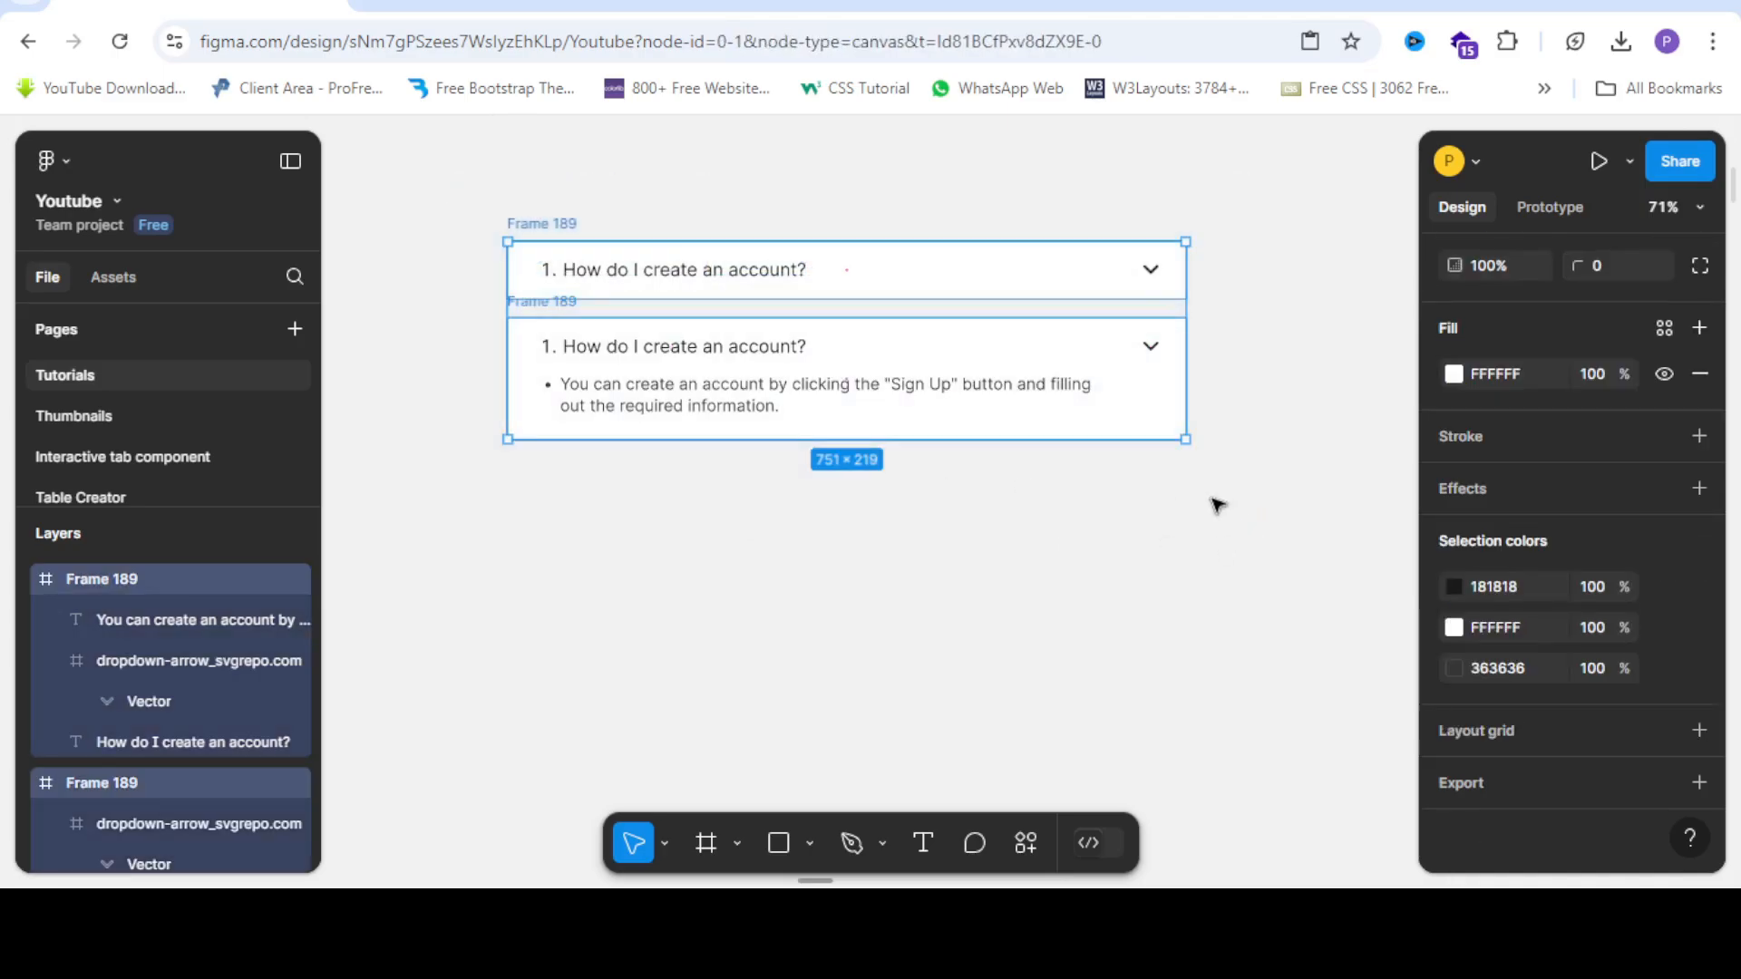
scroll(1668, 426, "up", 5)
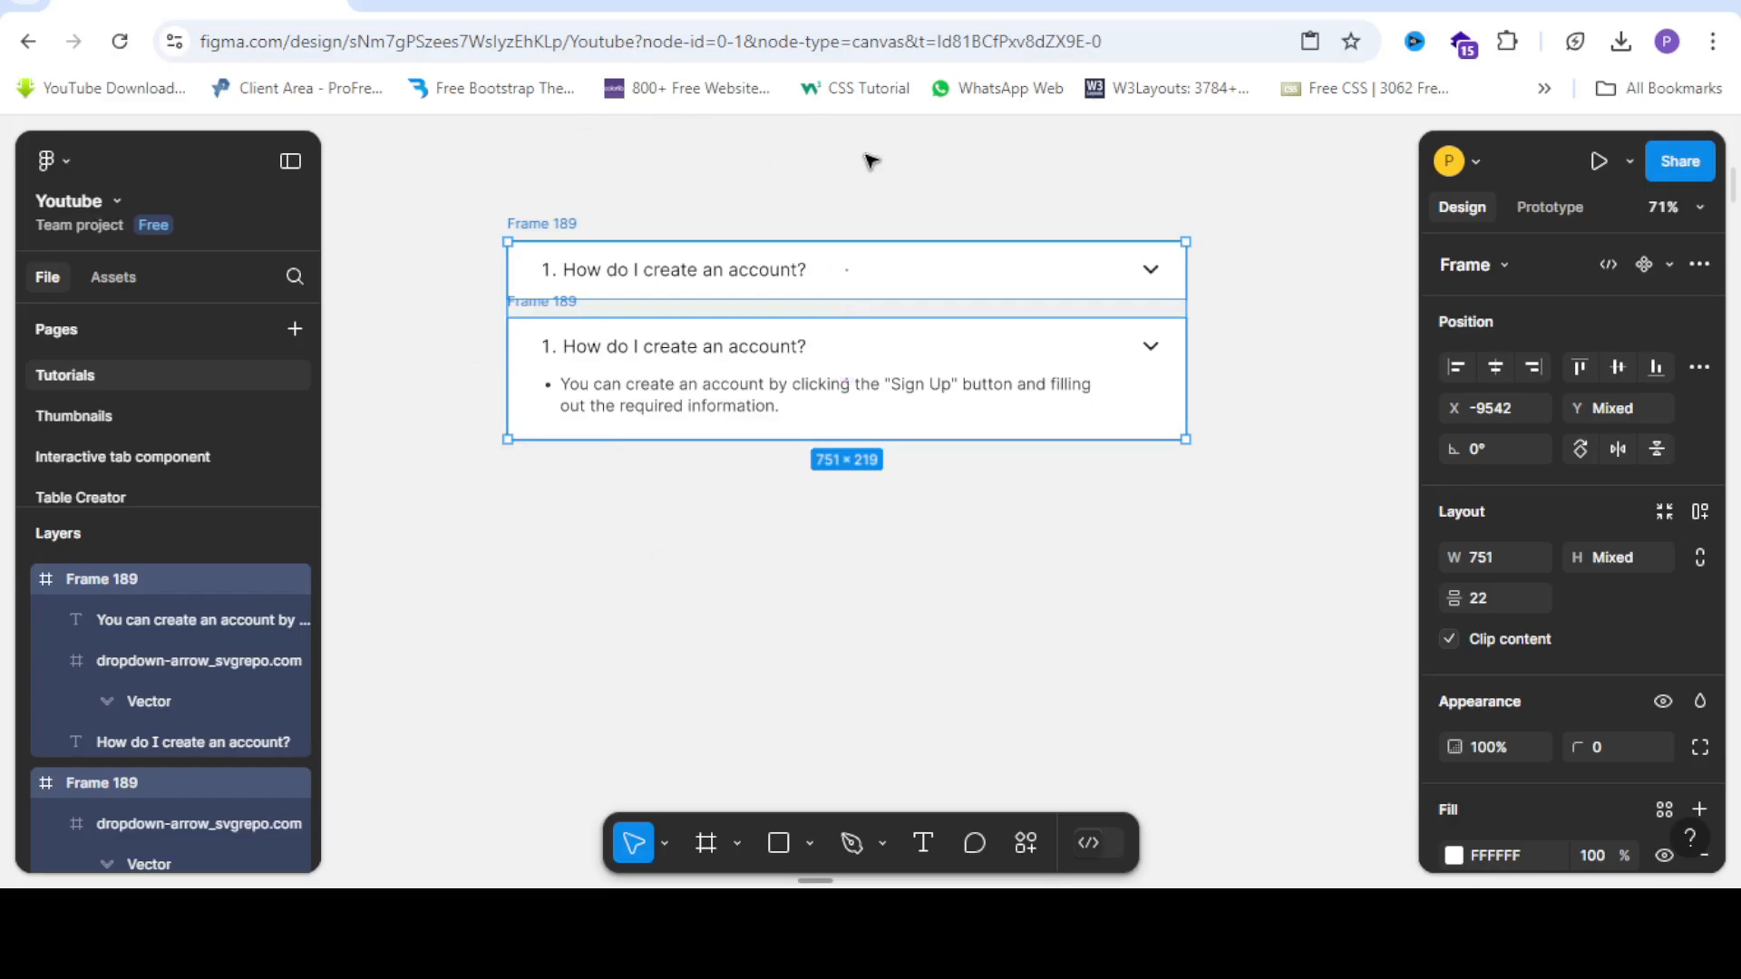
left_click(1698, 264)
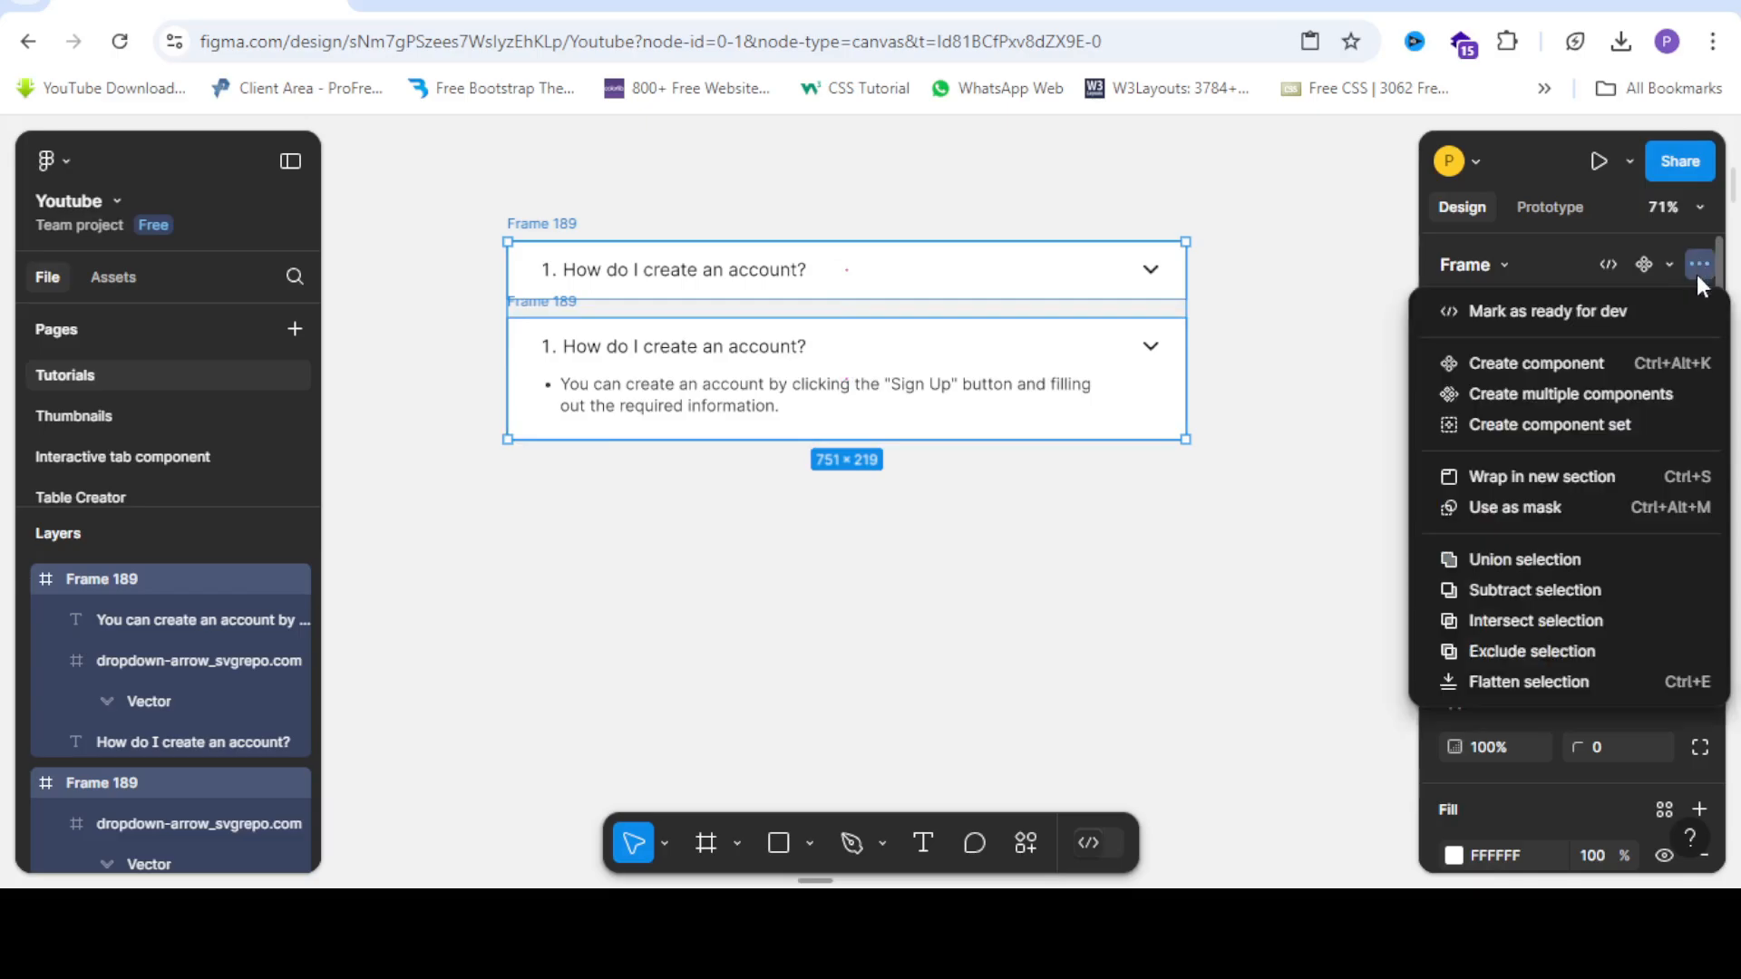
left_click(1522, 424)
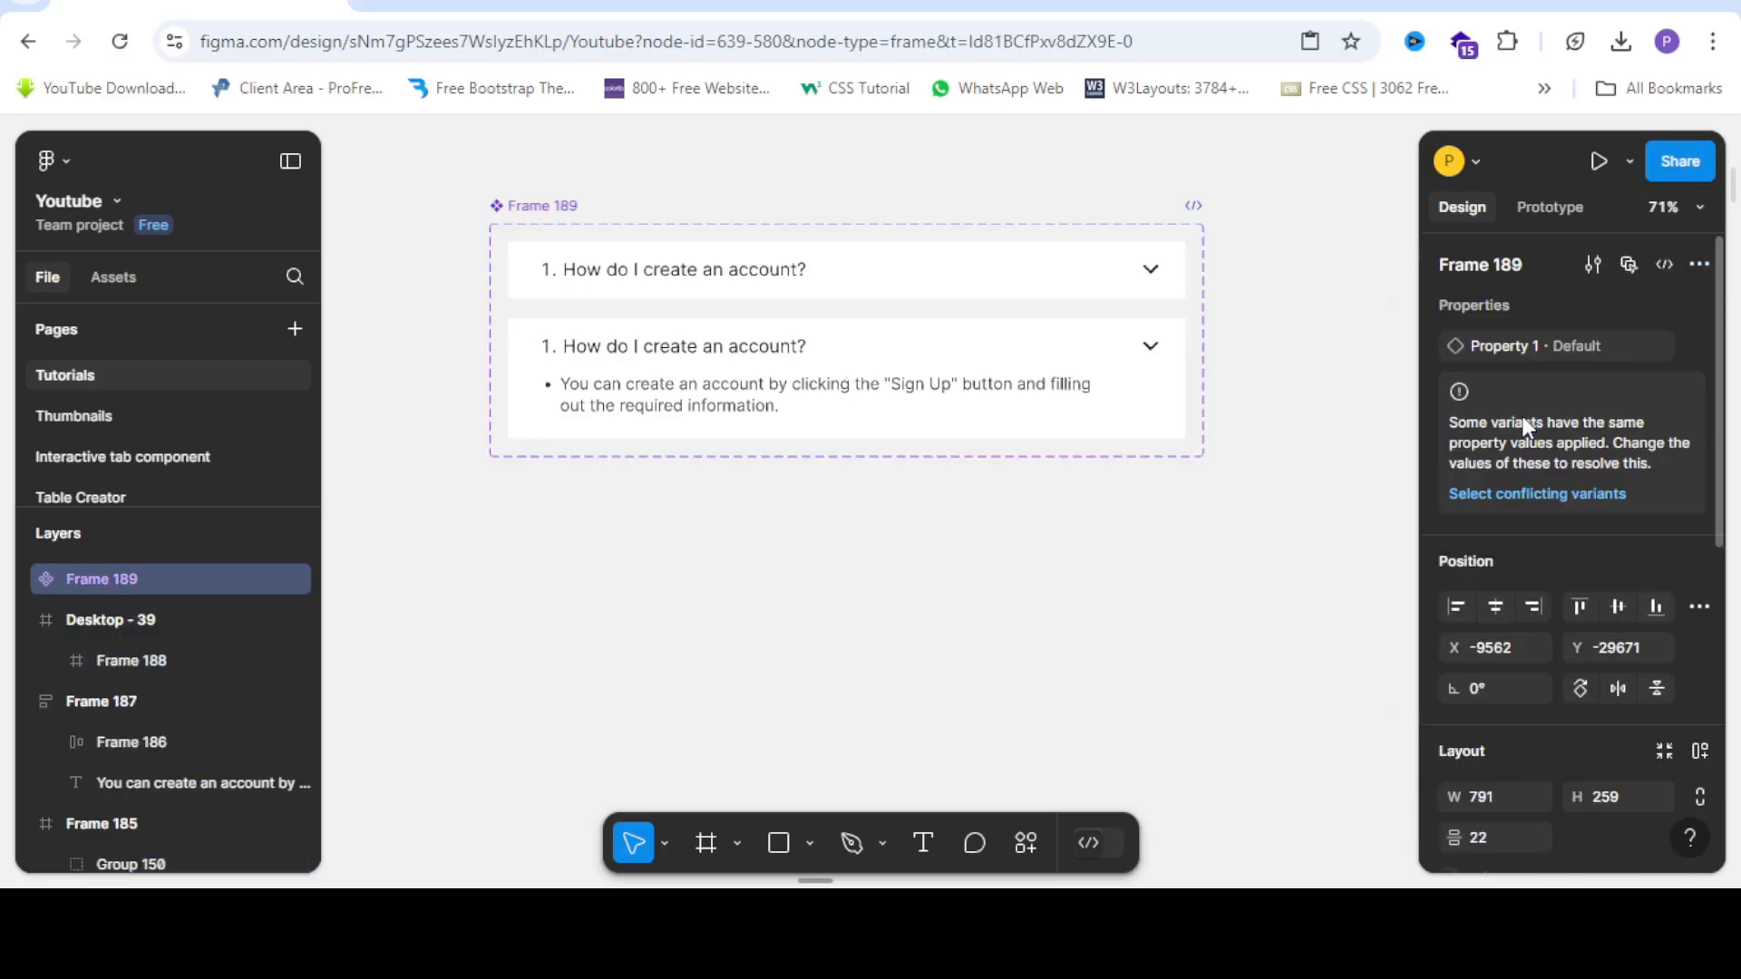
left_click(812, 644)
Flip the expanded variant's dropdown-arrow frame vertically with Shift+V so the chevron points up.
left_click(850, 295)
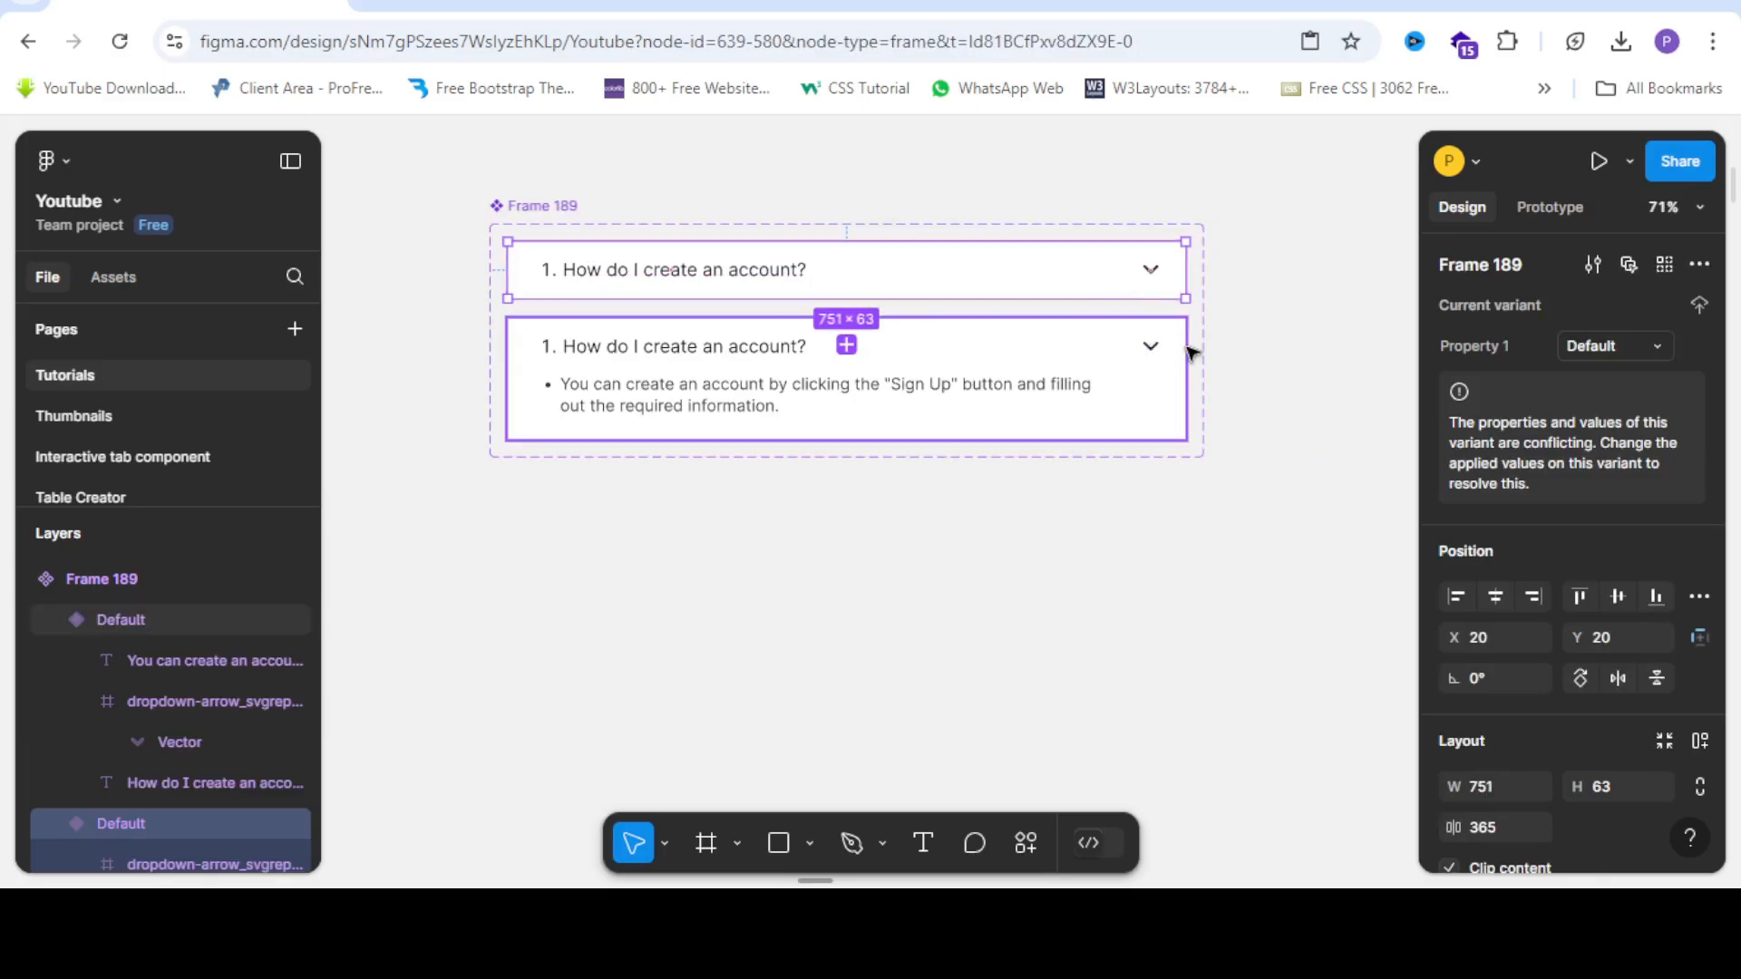
scroll(1184, 346, "up", 5, "ctrl")
left_click(1119, 358)
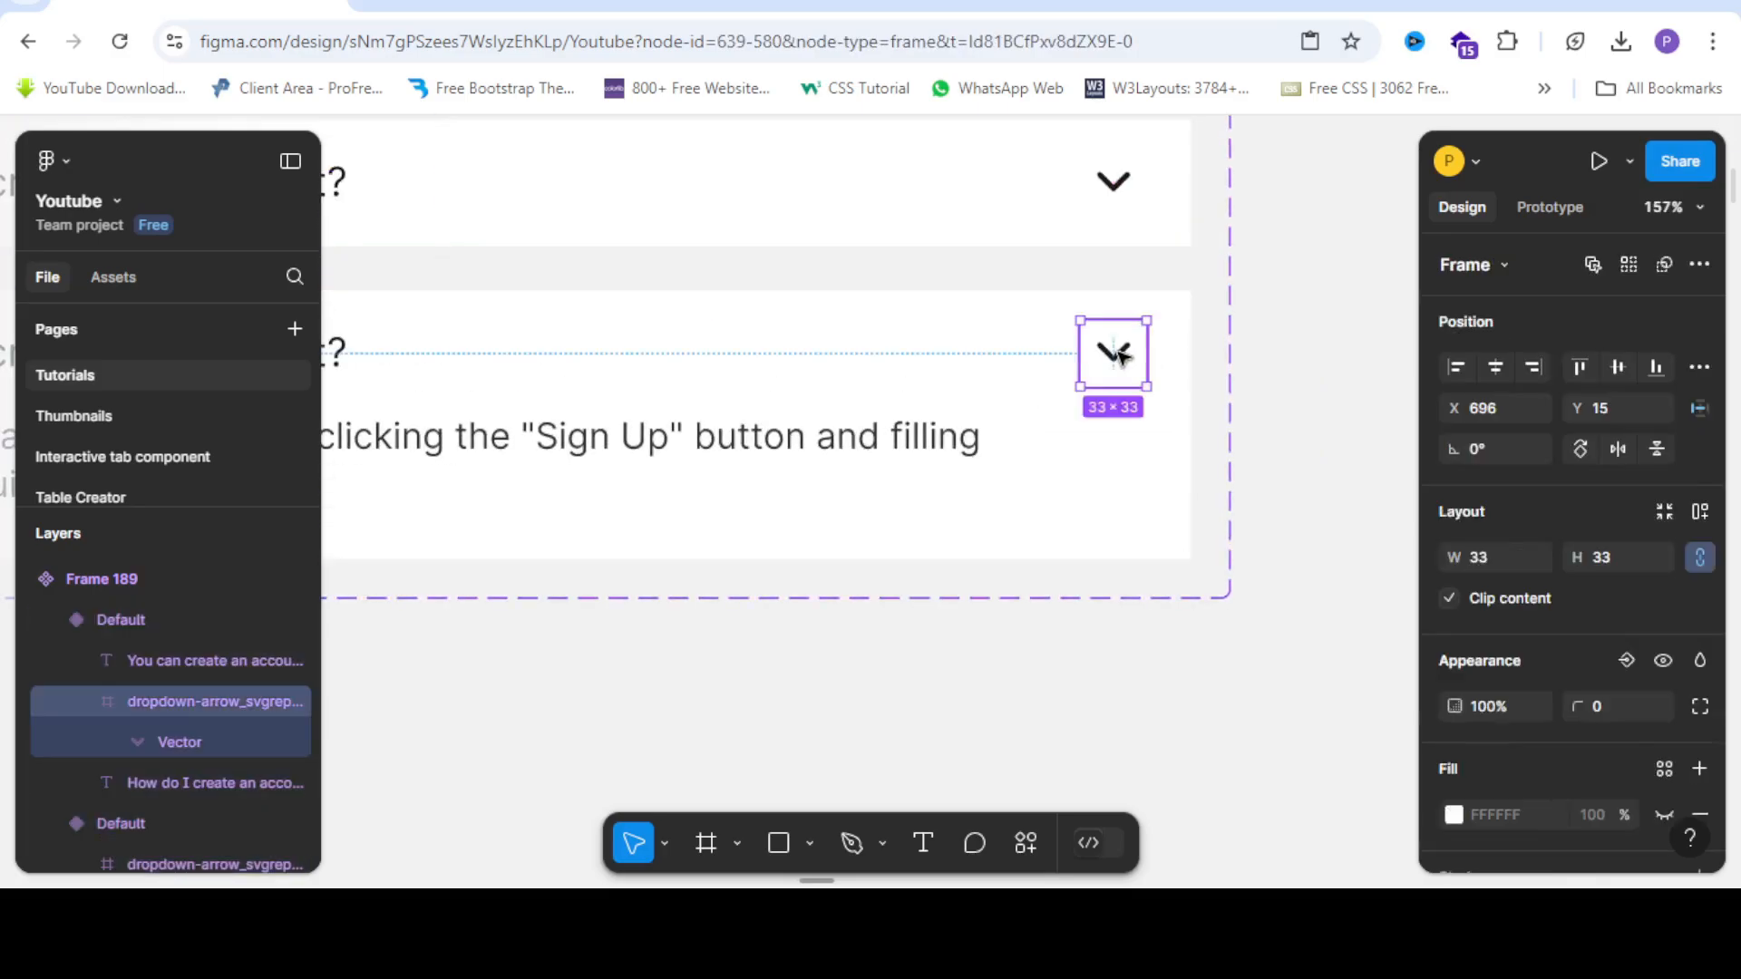
left_click(1125, 363)
key("ctrl+z")
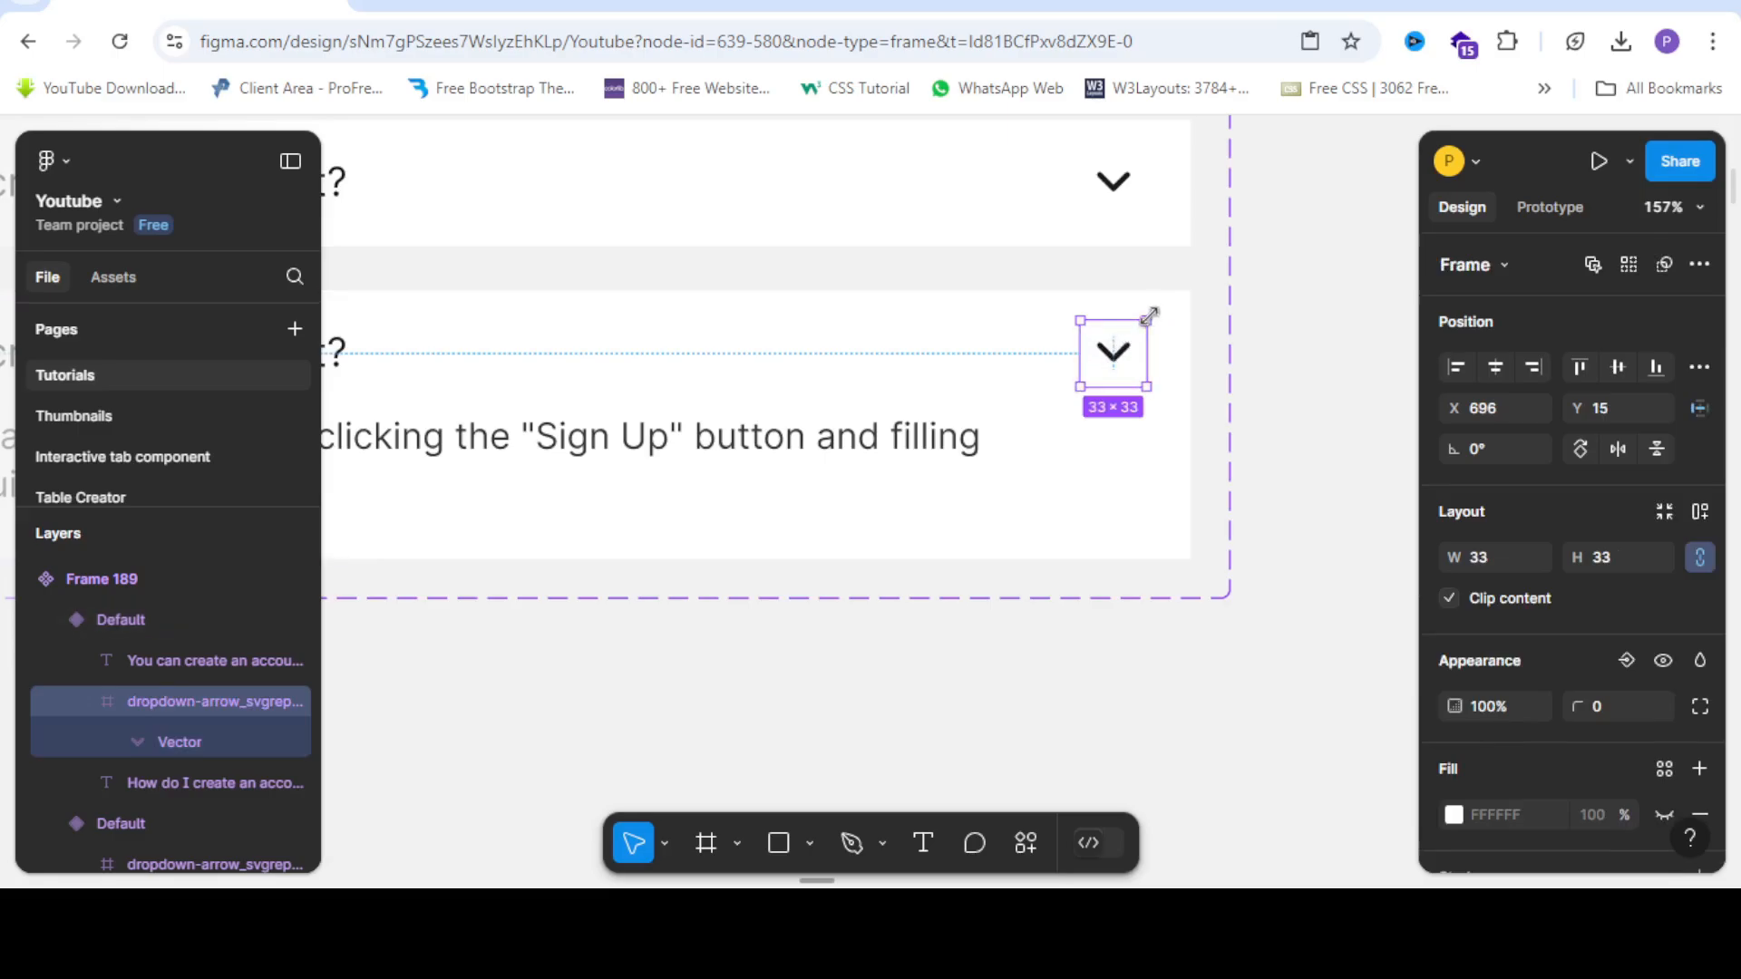
key("shift+v")
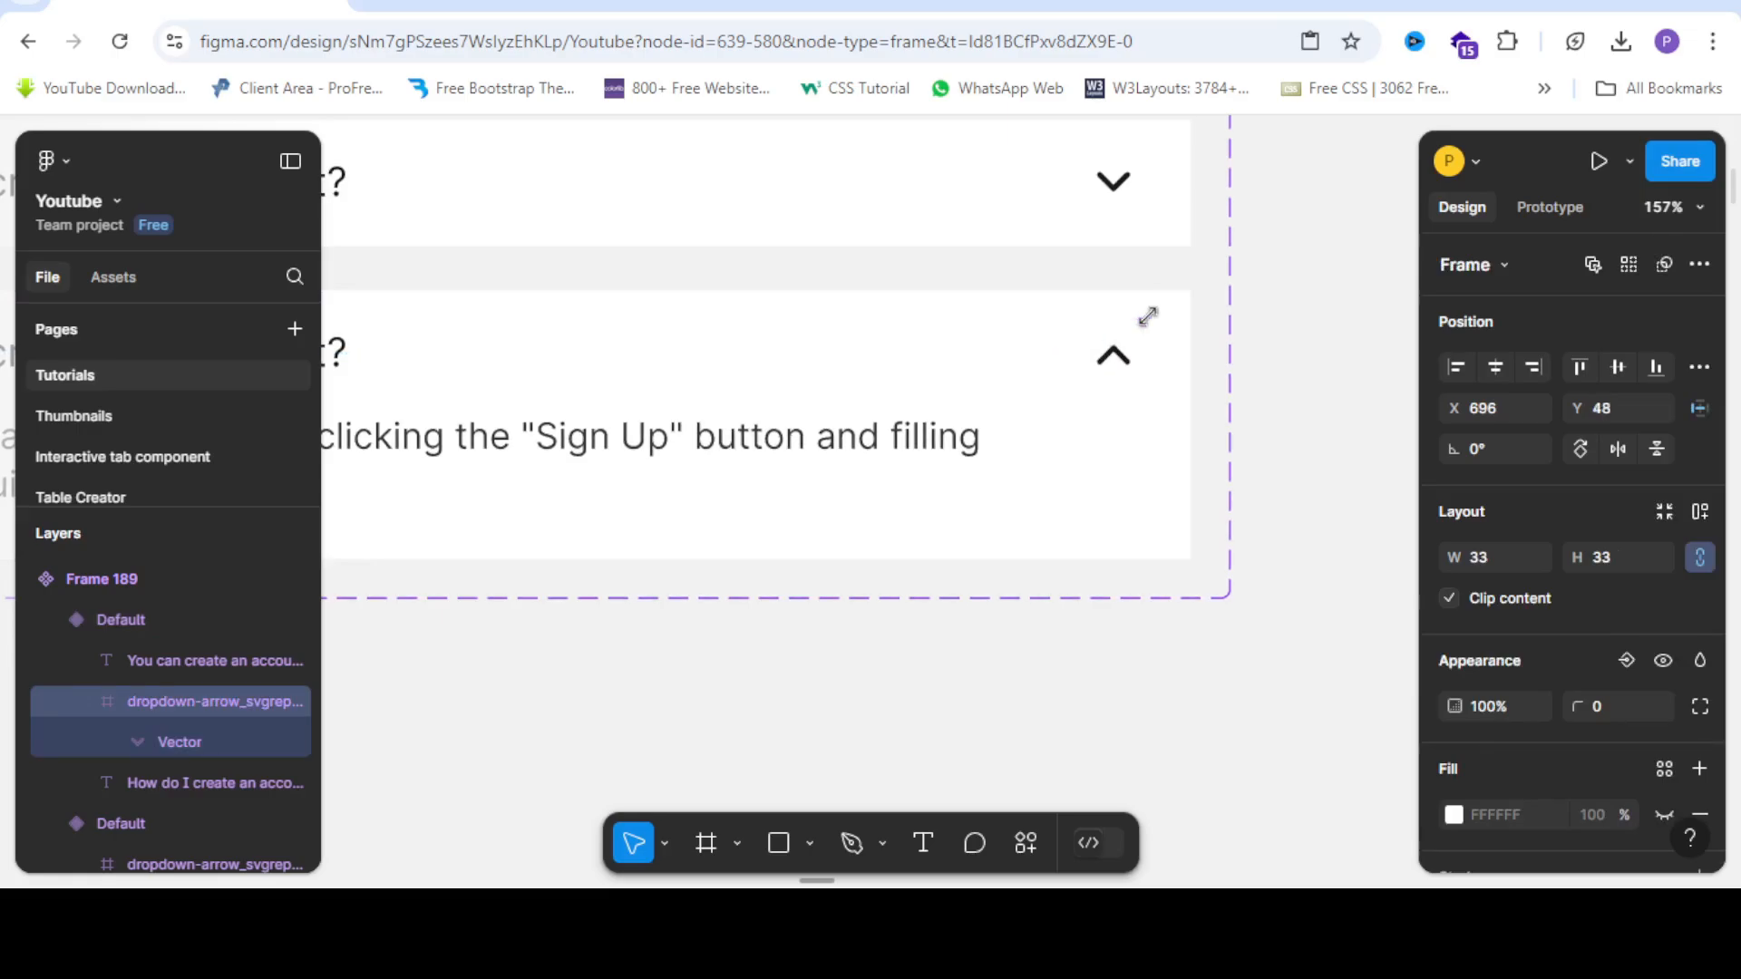
scroll(1057, 318, "down", 5)
left_click(1115, 503)
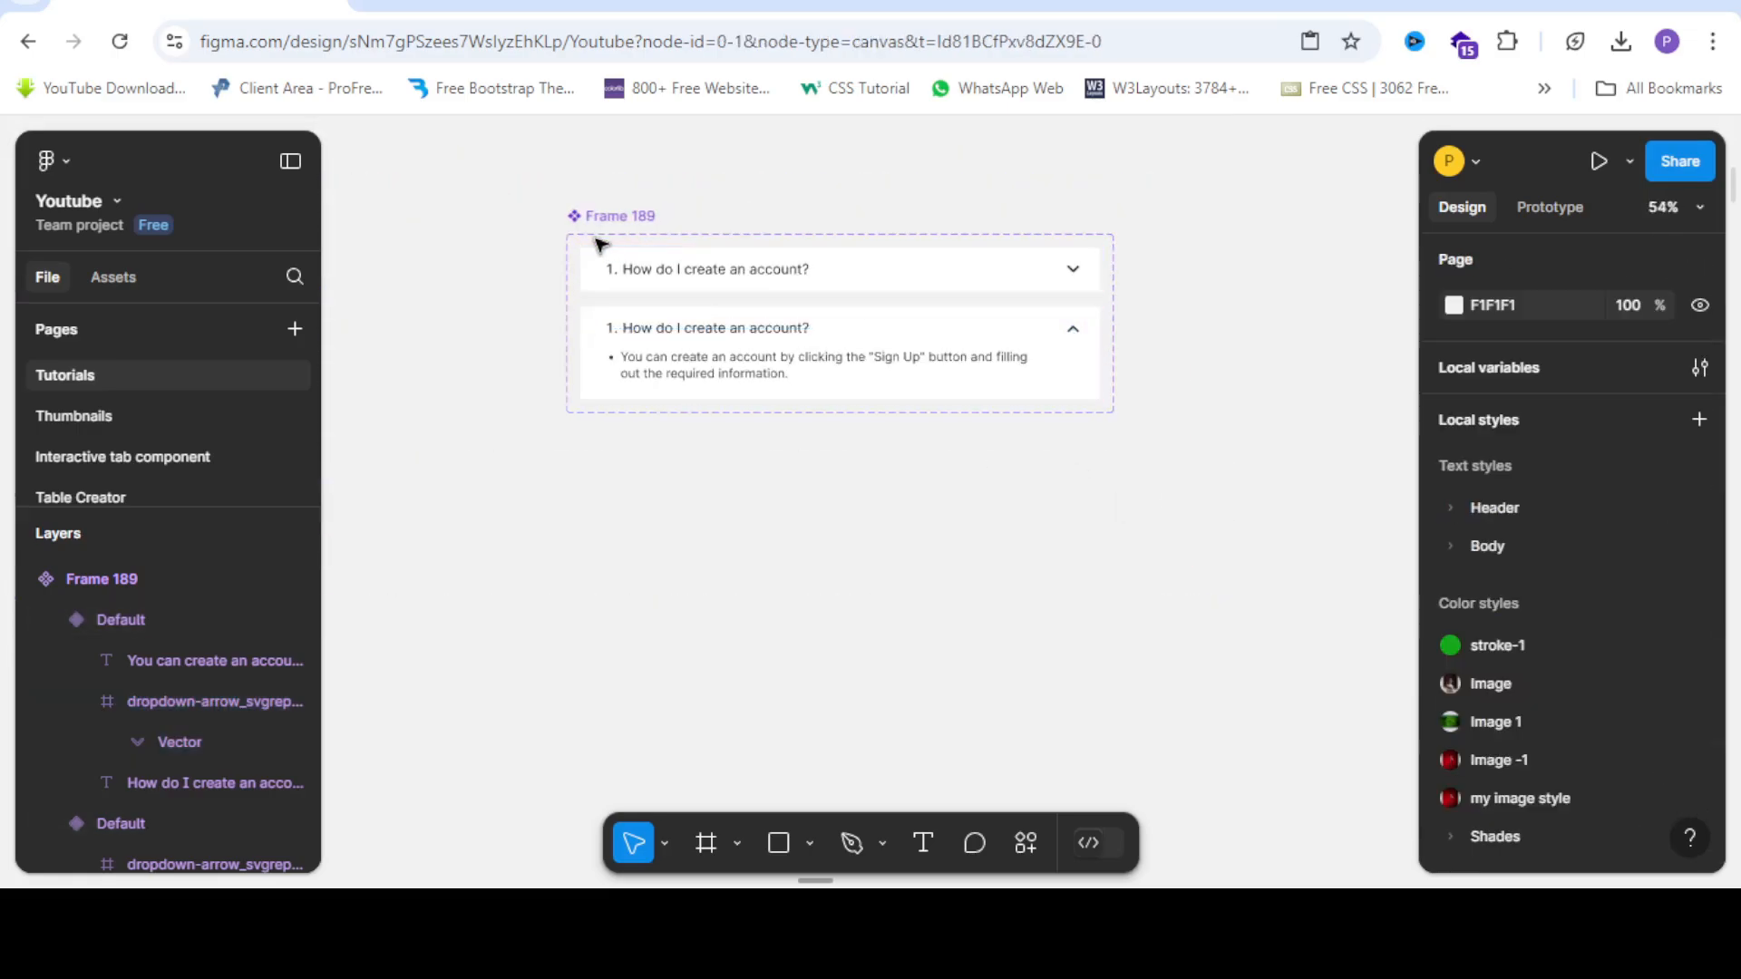
Give the collapsed variant an On click → Change to interaction targeting the expanded variant.
left_click(582, 279)
scroll(582, 280, "up", 3)
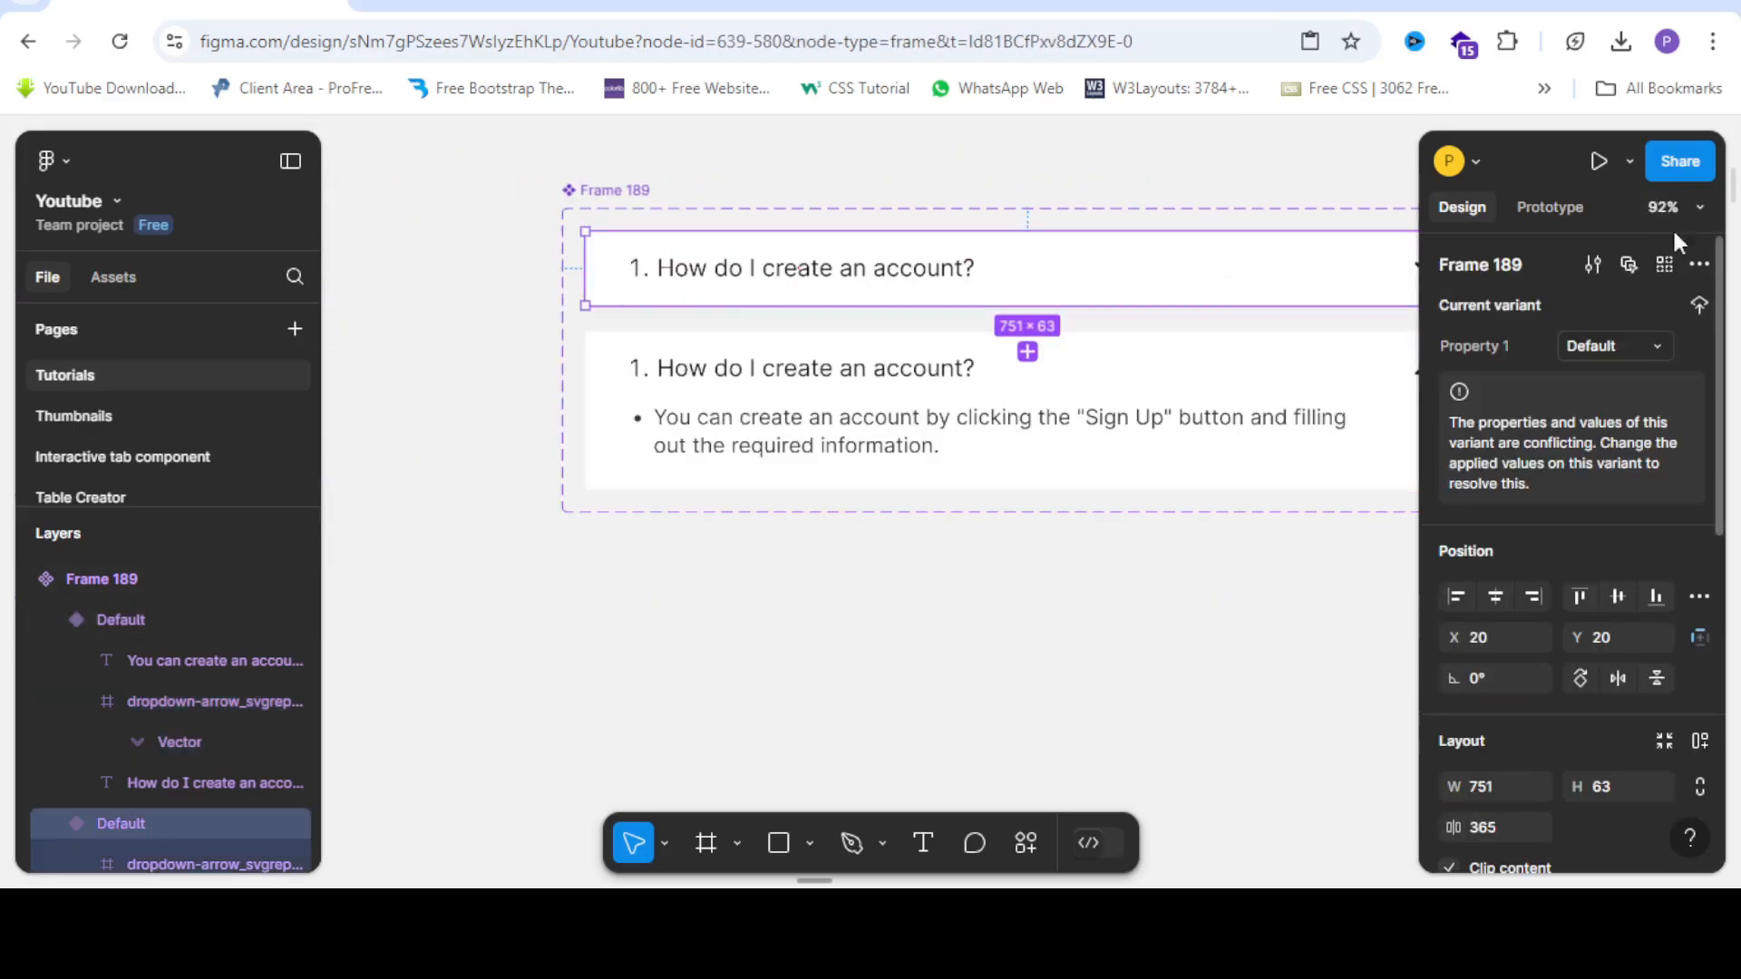
left_click(1548, 207)
scroll(804, 272, "right", 5)
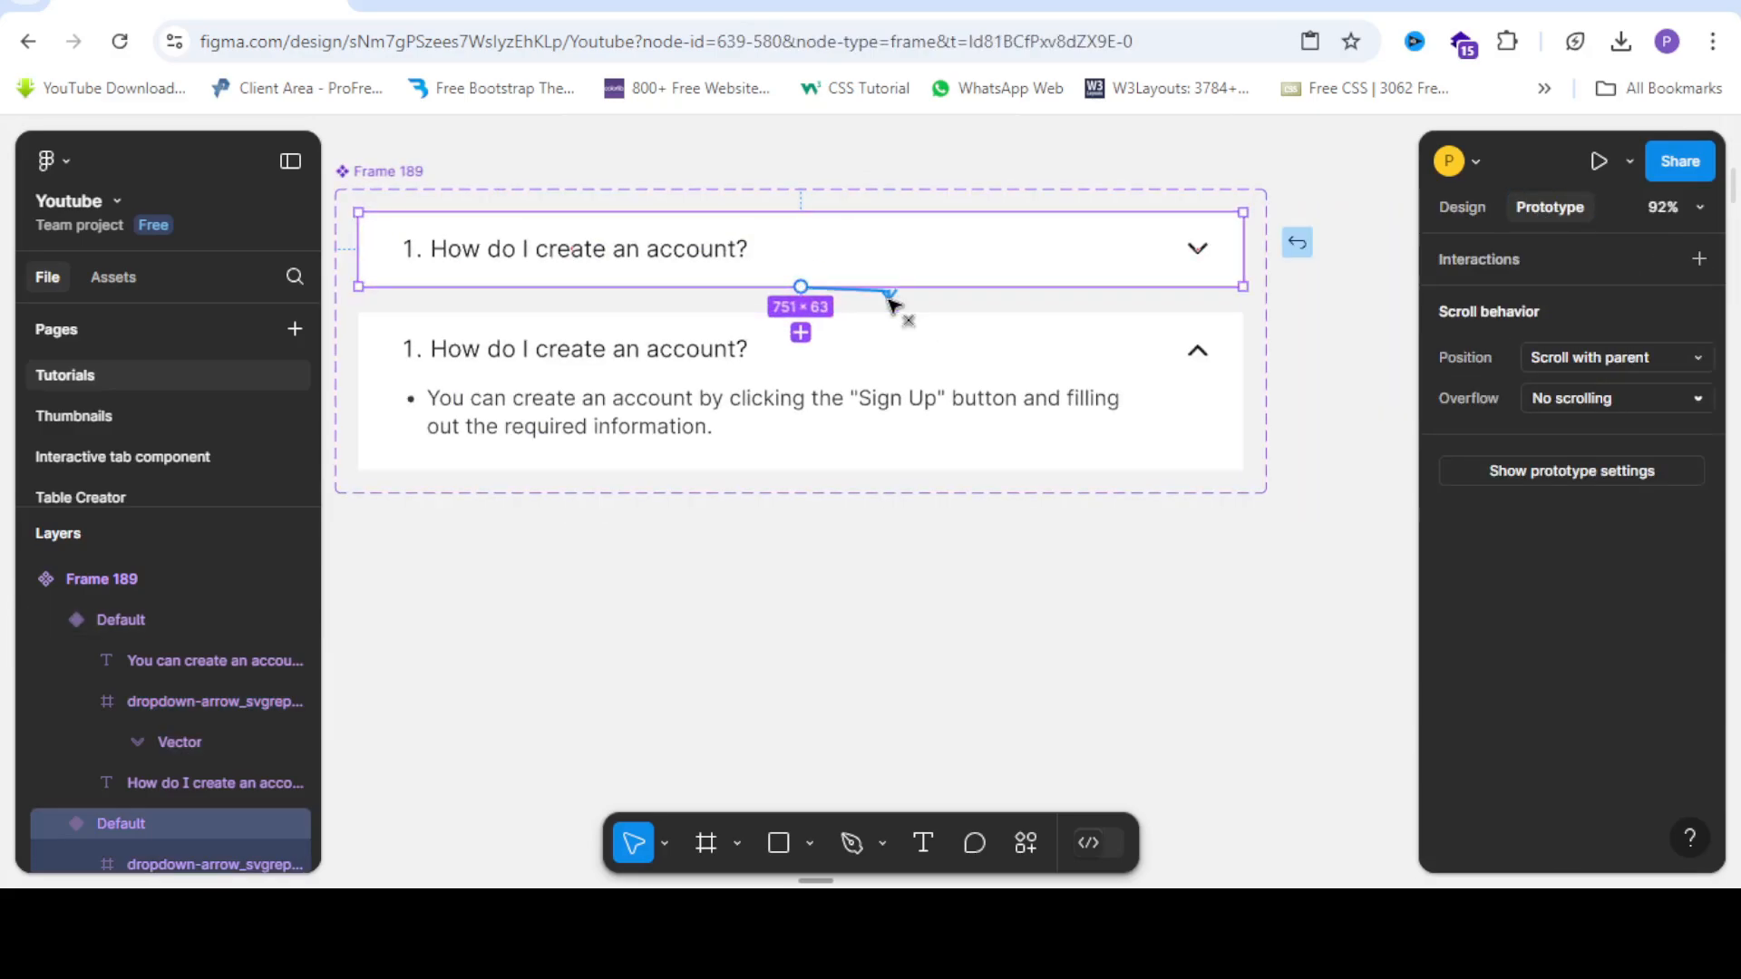
left_click(801, 333)
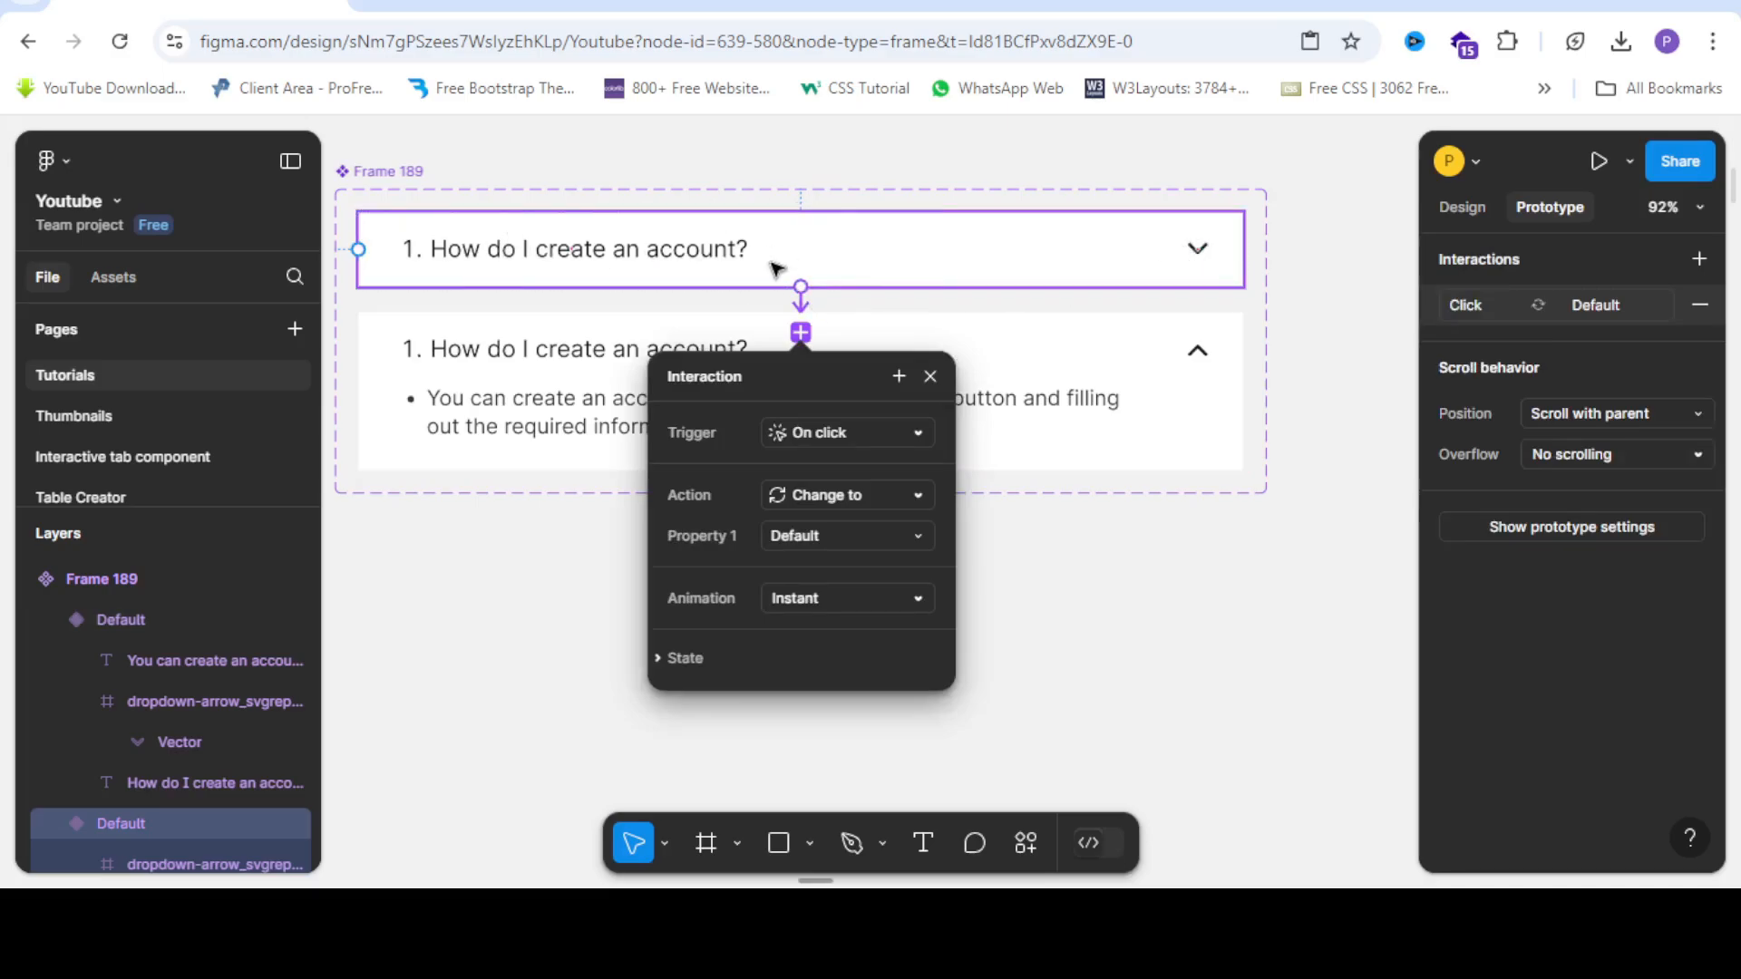
Connect the expanded variant's up arrow back to the collapsed variant.
left_click(875, 342)
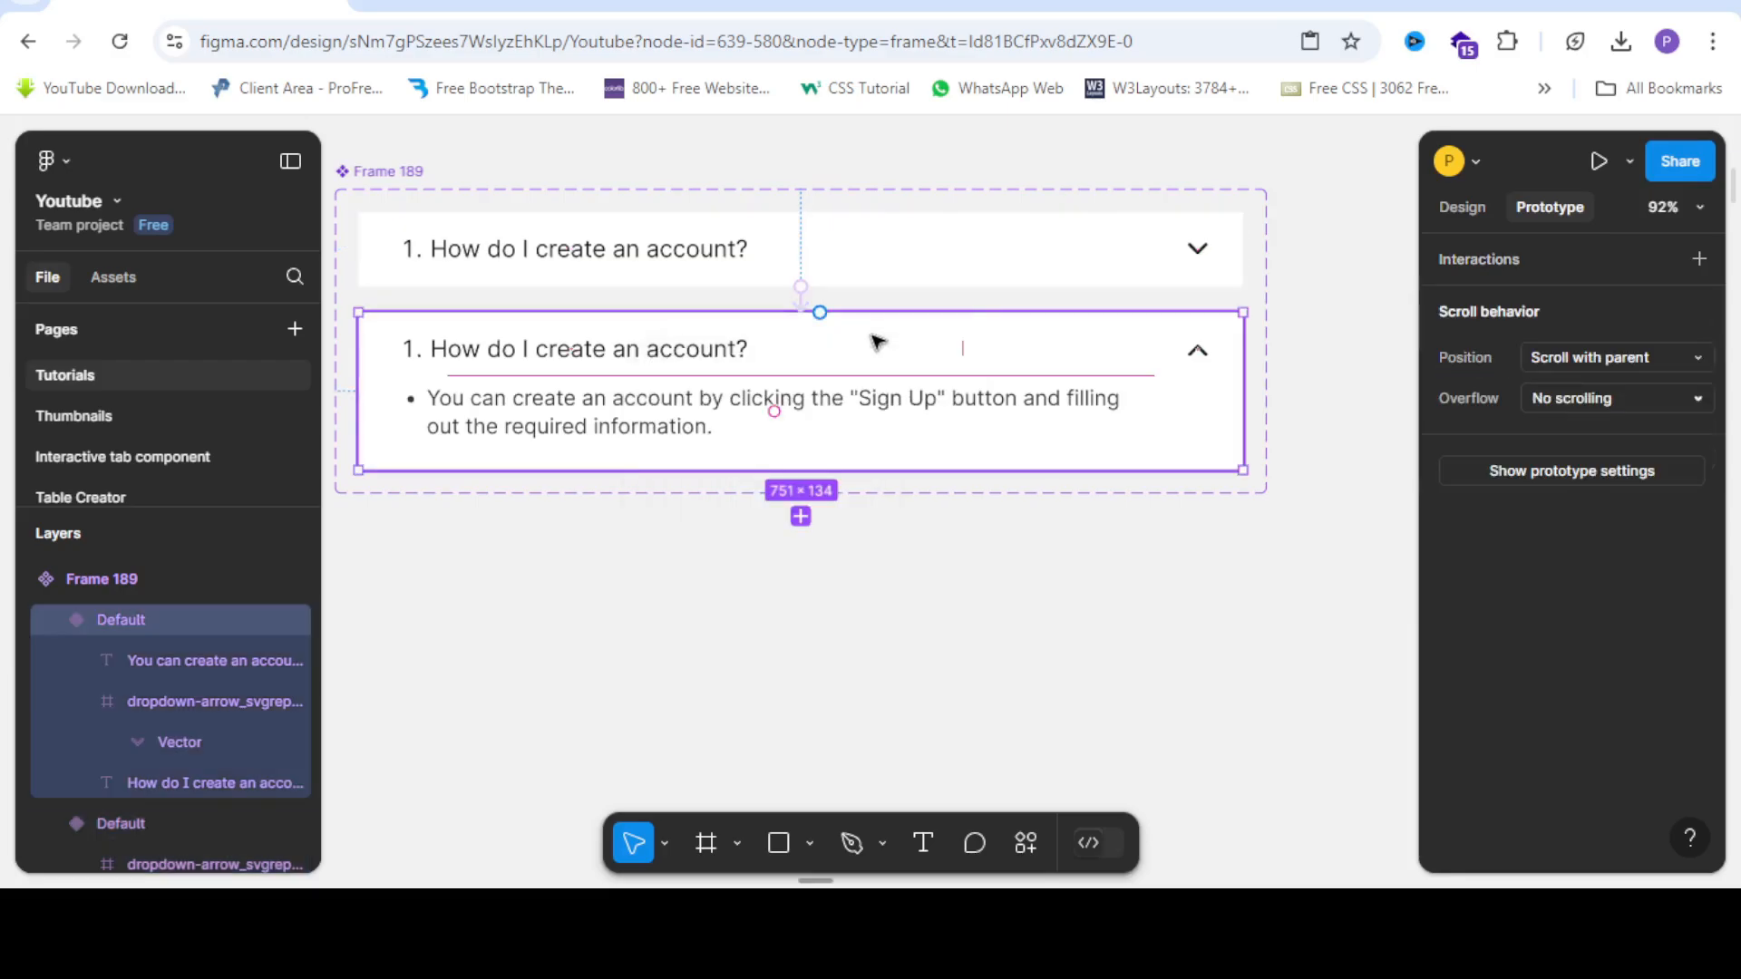
left_click(1212, 359)
left_click_drag(1218, 350, 777, 272)
Drag an instance of the collapsed question variant out of the component set.
scroll(777, 272, "down", 3)
left_click(1139, 451)
scroll(804, 285, "up", 3)
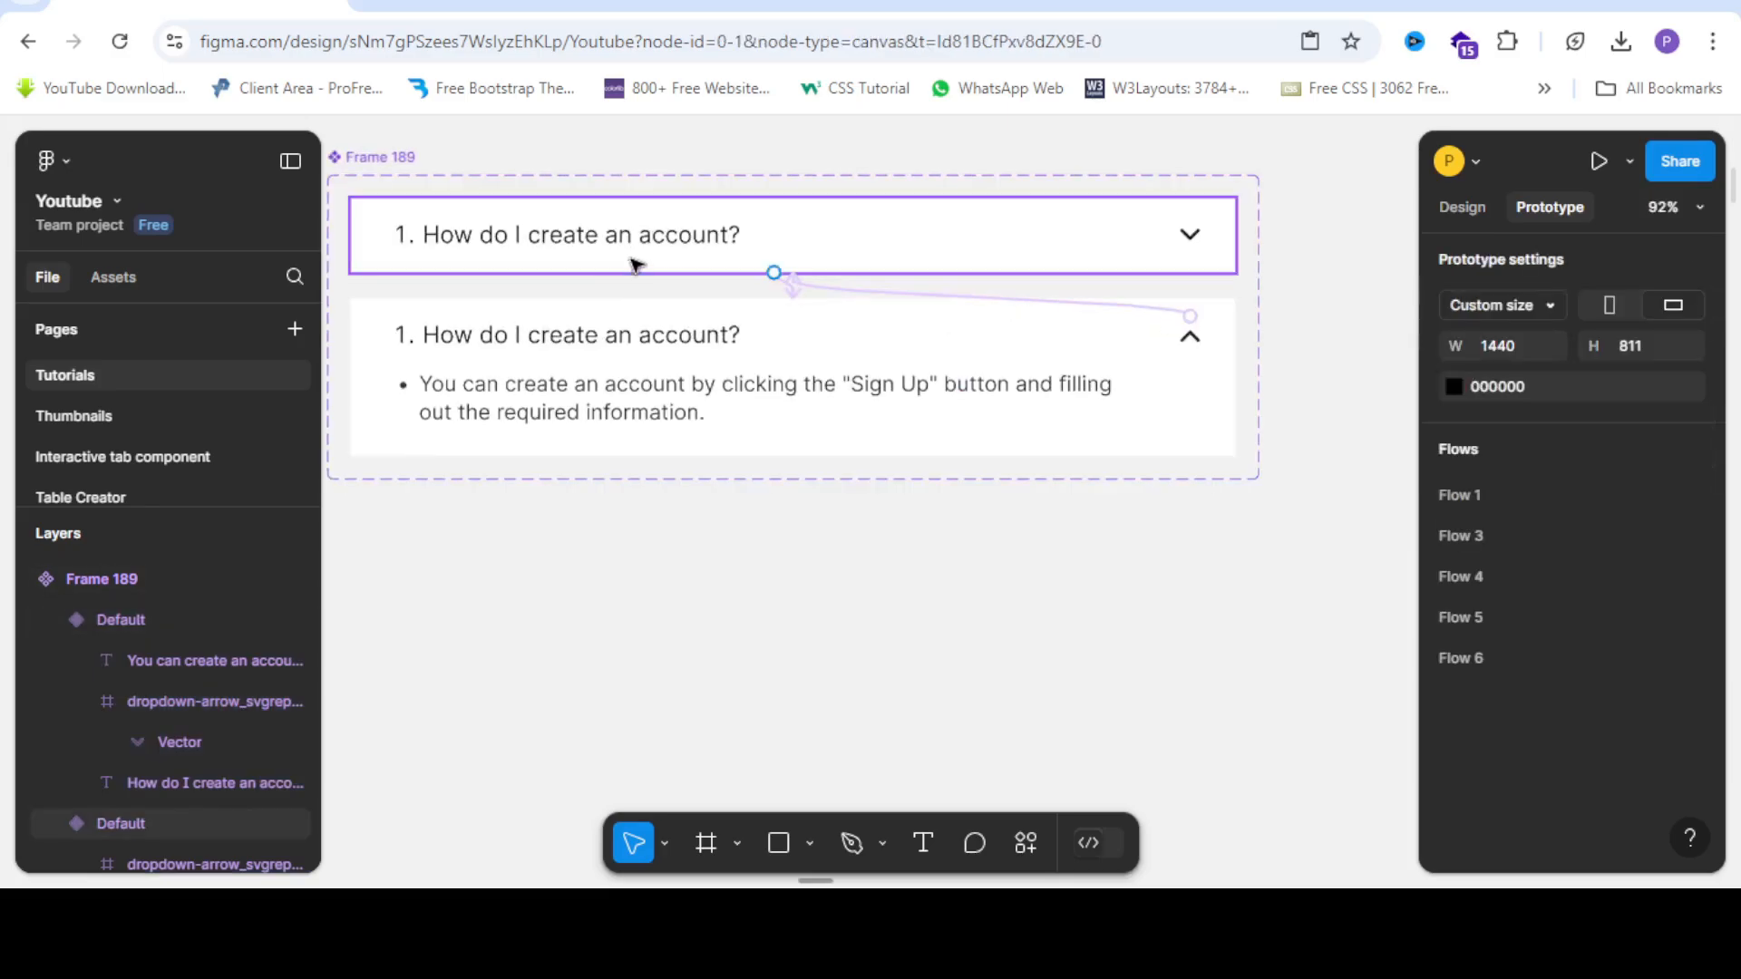
left_click(555, 264)
scroll(554, 265, "down", 5)
scroll(554, 265, "up", 3)
scroll(554, 265, "down", 3)
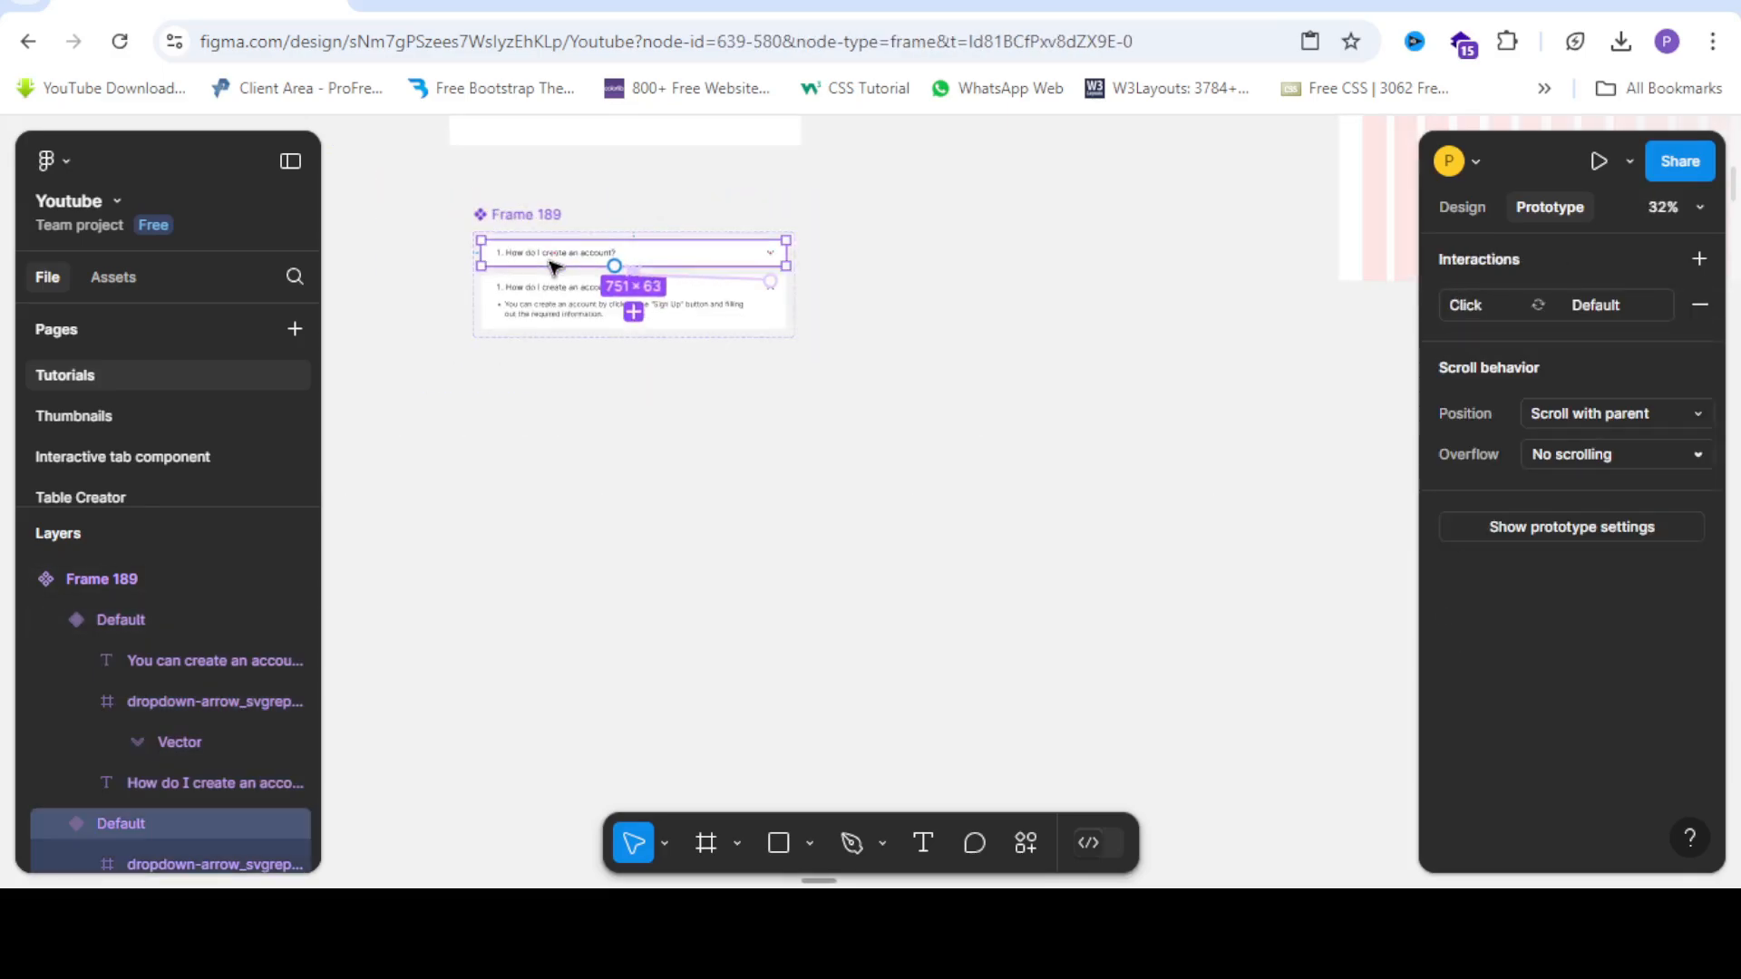
scroll(552, 263, "down", 3)
scroll(556, 264, "up", 3)
left_click_drag(571, 268, 575, 470)
Move the 751 × 63 instance into Desktop - 39 near the top, at X 157, Y 148.
scroll(575, 489, "up", 4)
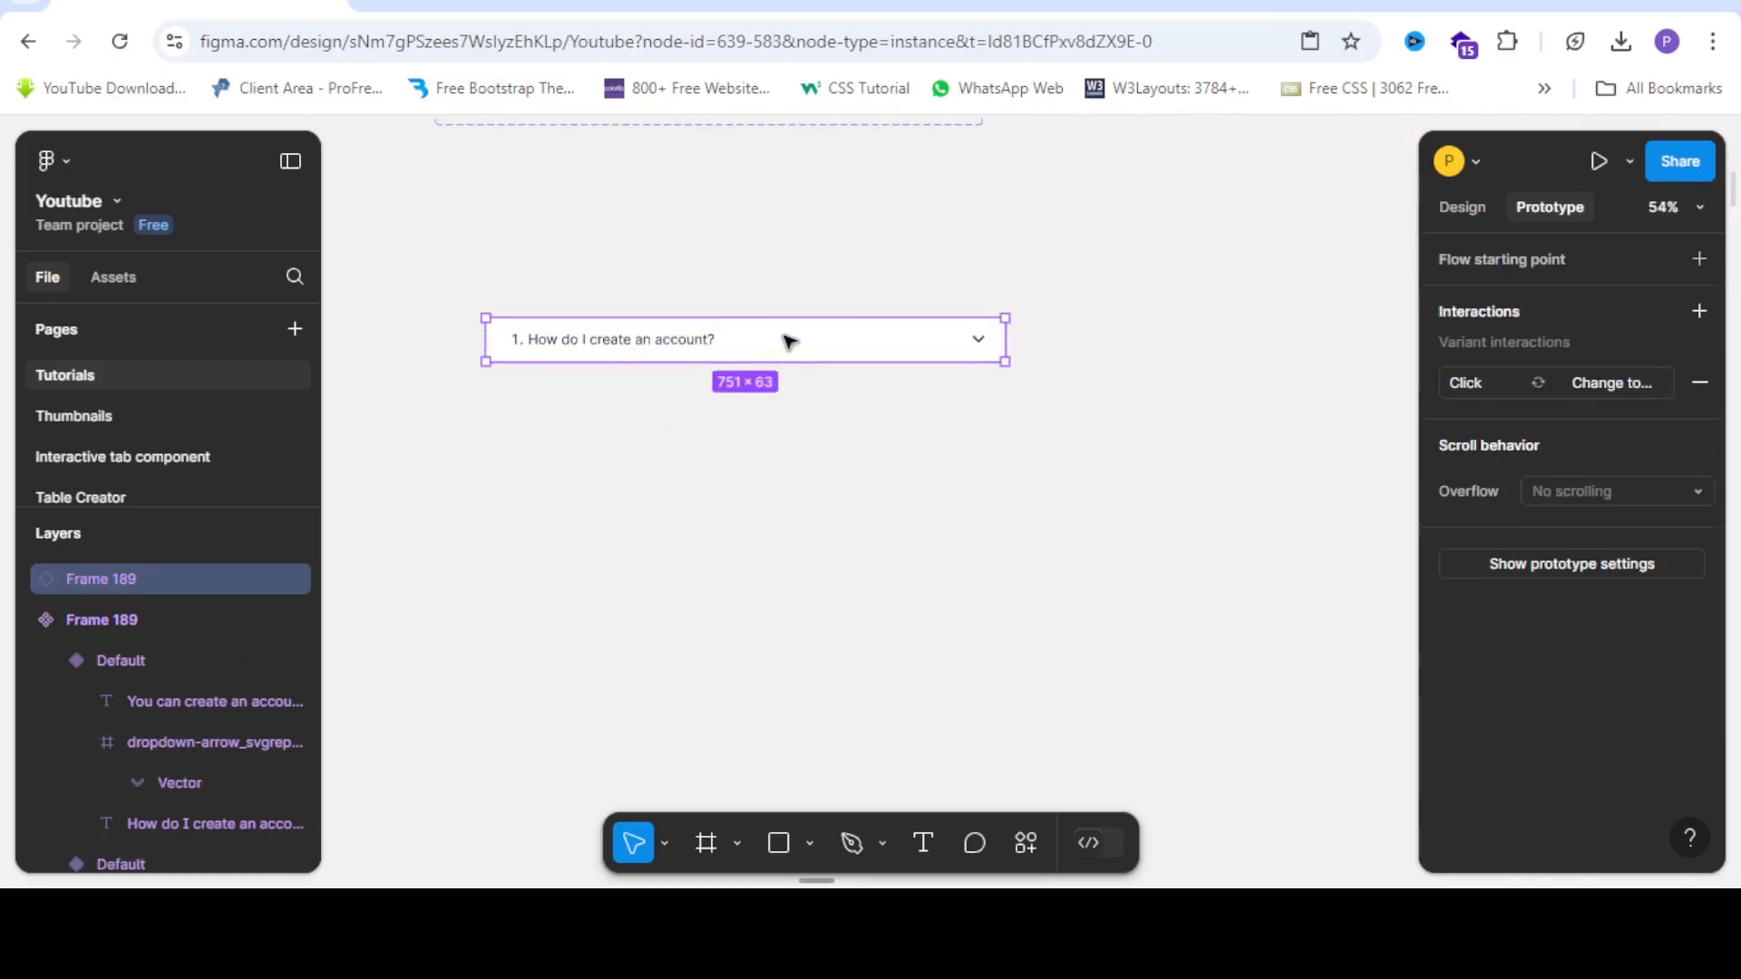
scroll(585, 368, "down", 4)
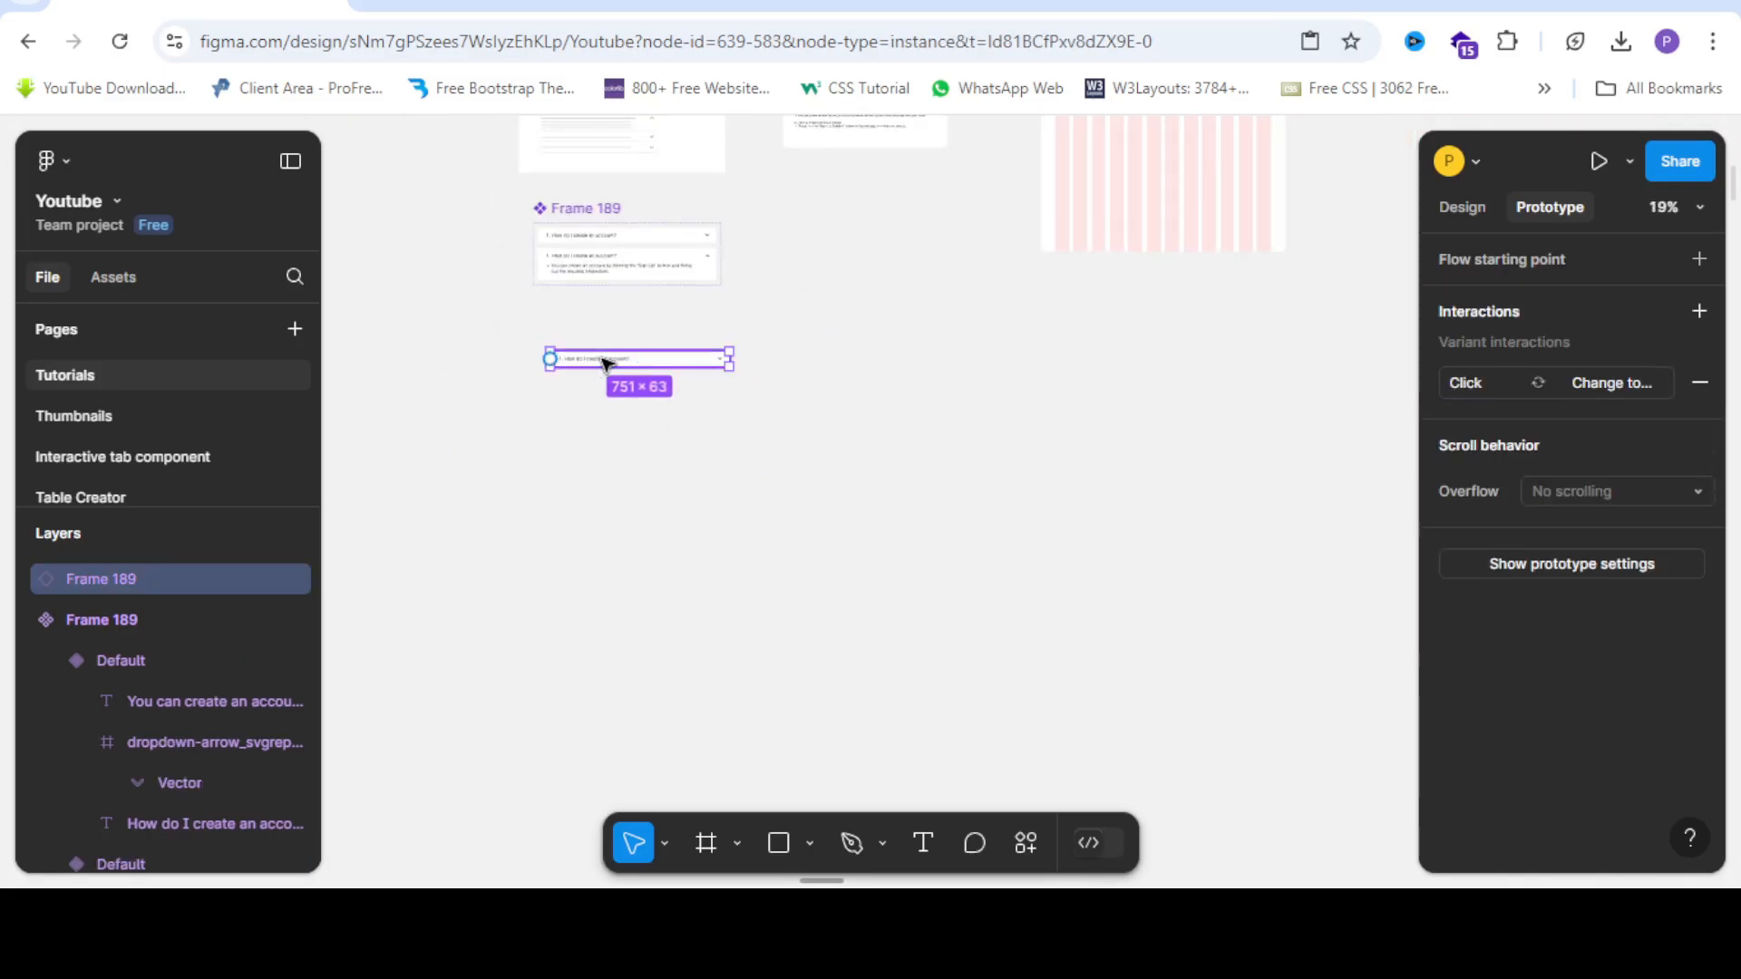
left_click_drag(635, 359, 1108, 144)
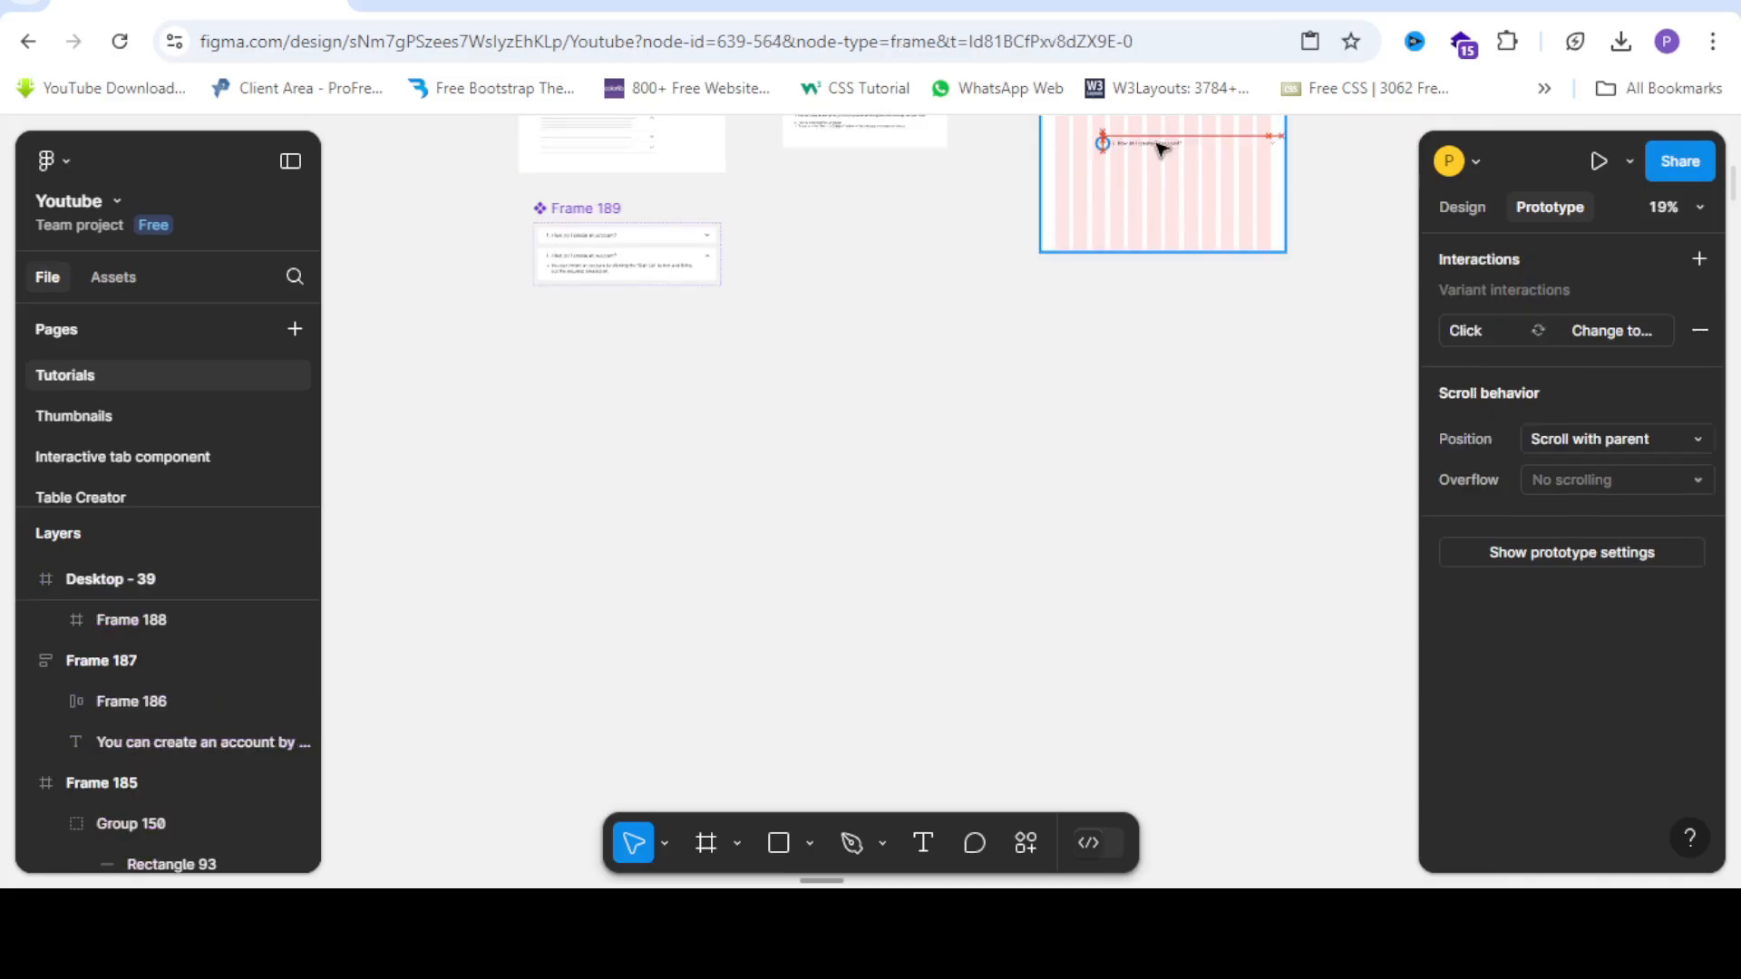
scroll(1291, 163, "up", 4)
scroll(1265, 514, "up", 5)
scroll(692, 374, "right", 2)
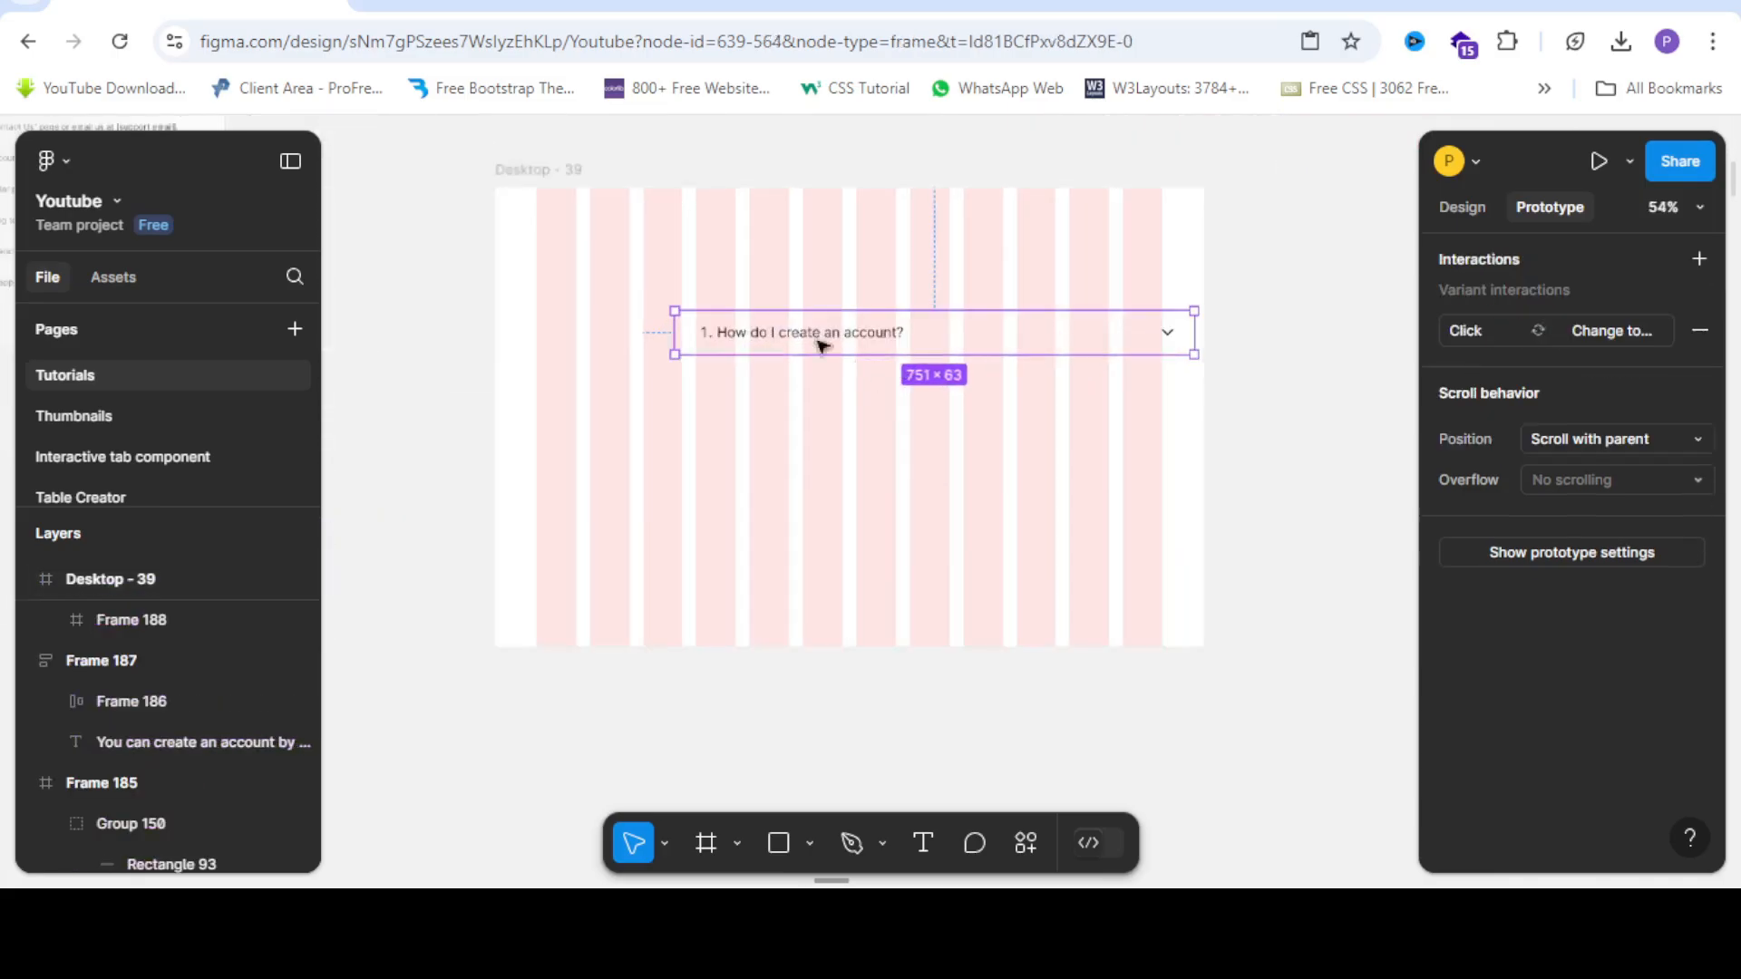
left_click_drag(791, 341, 736, 318)
Centre the FAQ question instance horizontally within Desktop - 39.
left_click(1454, 210)
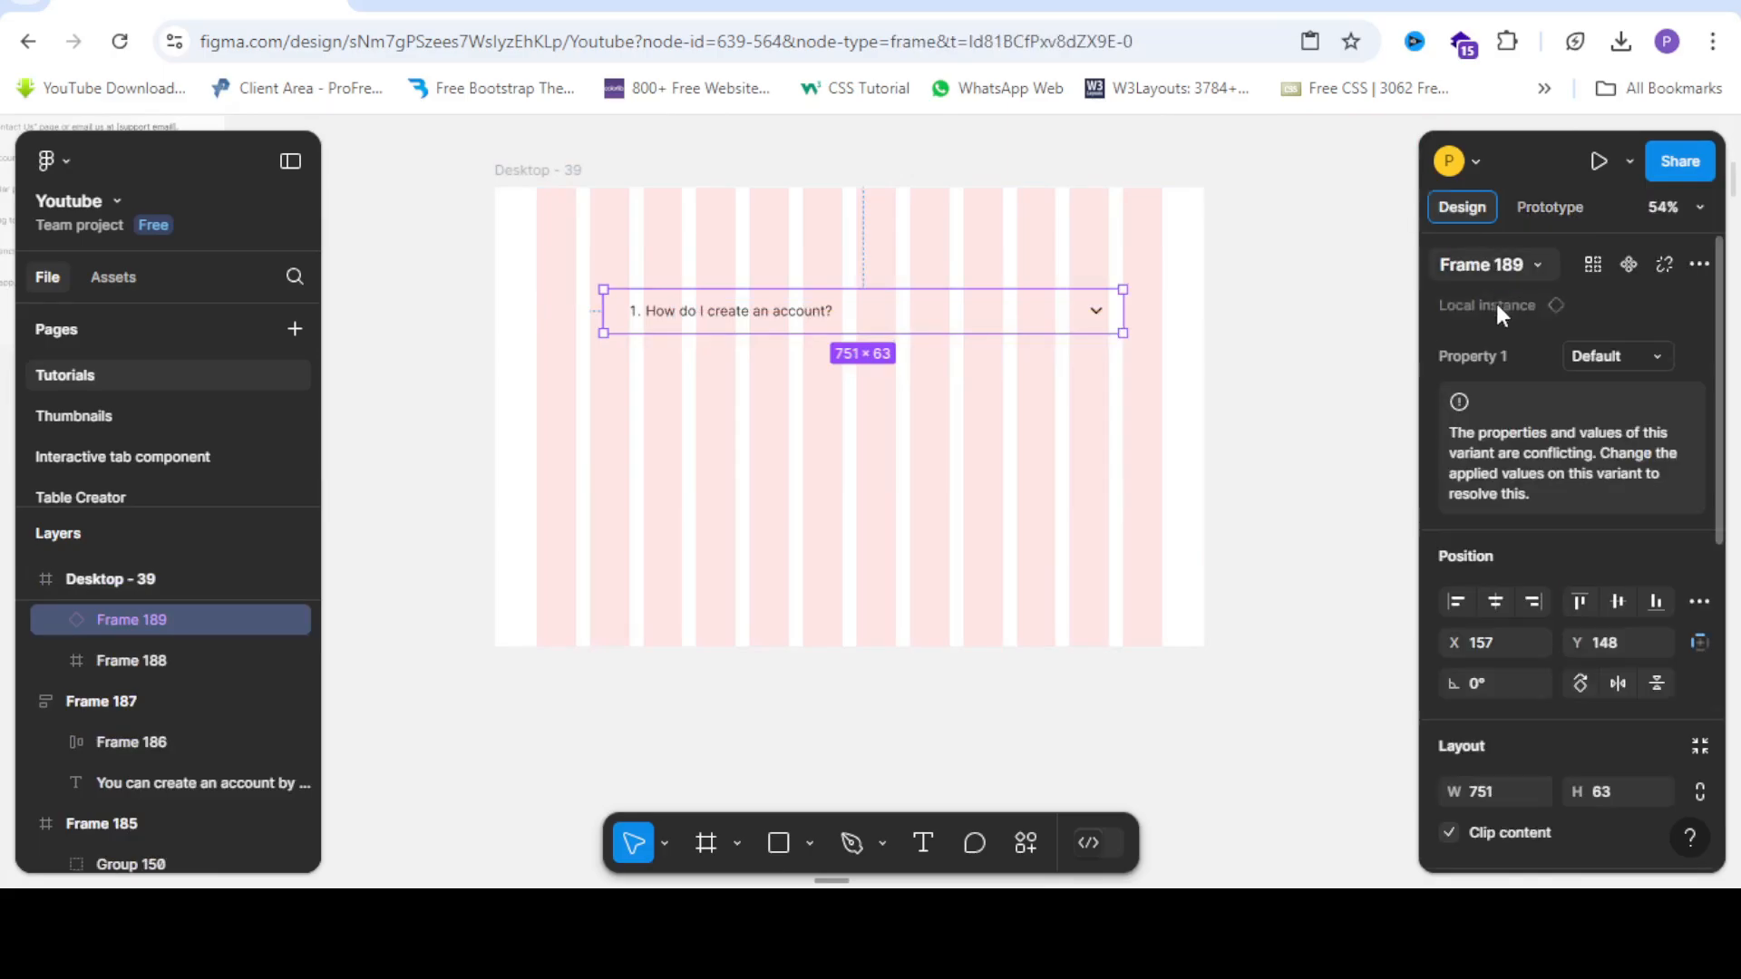
left_click(1495, 591)
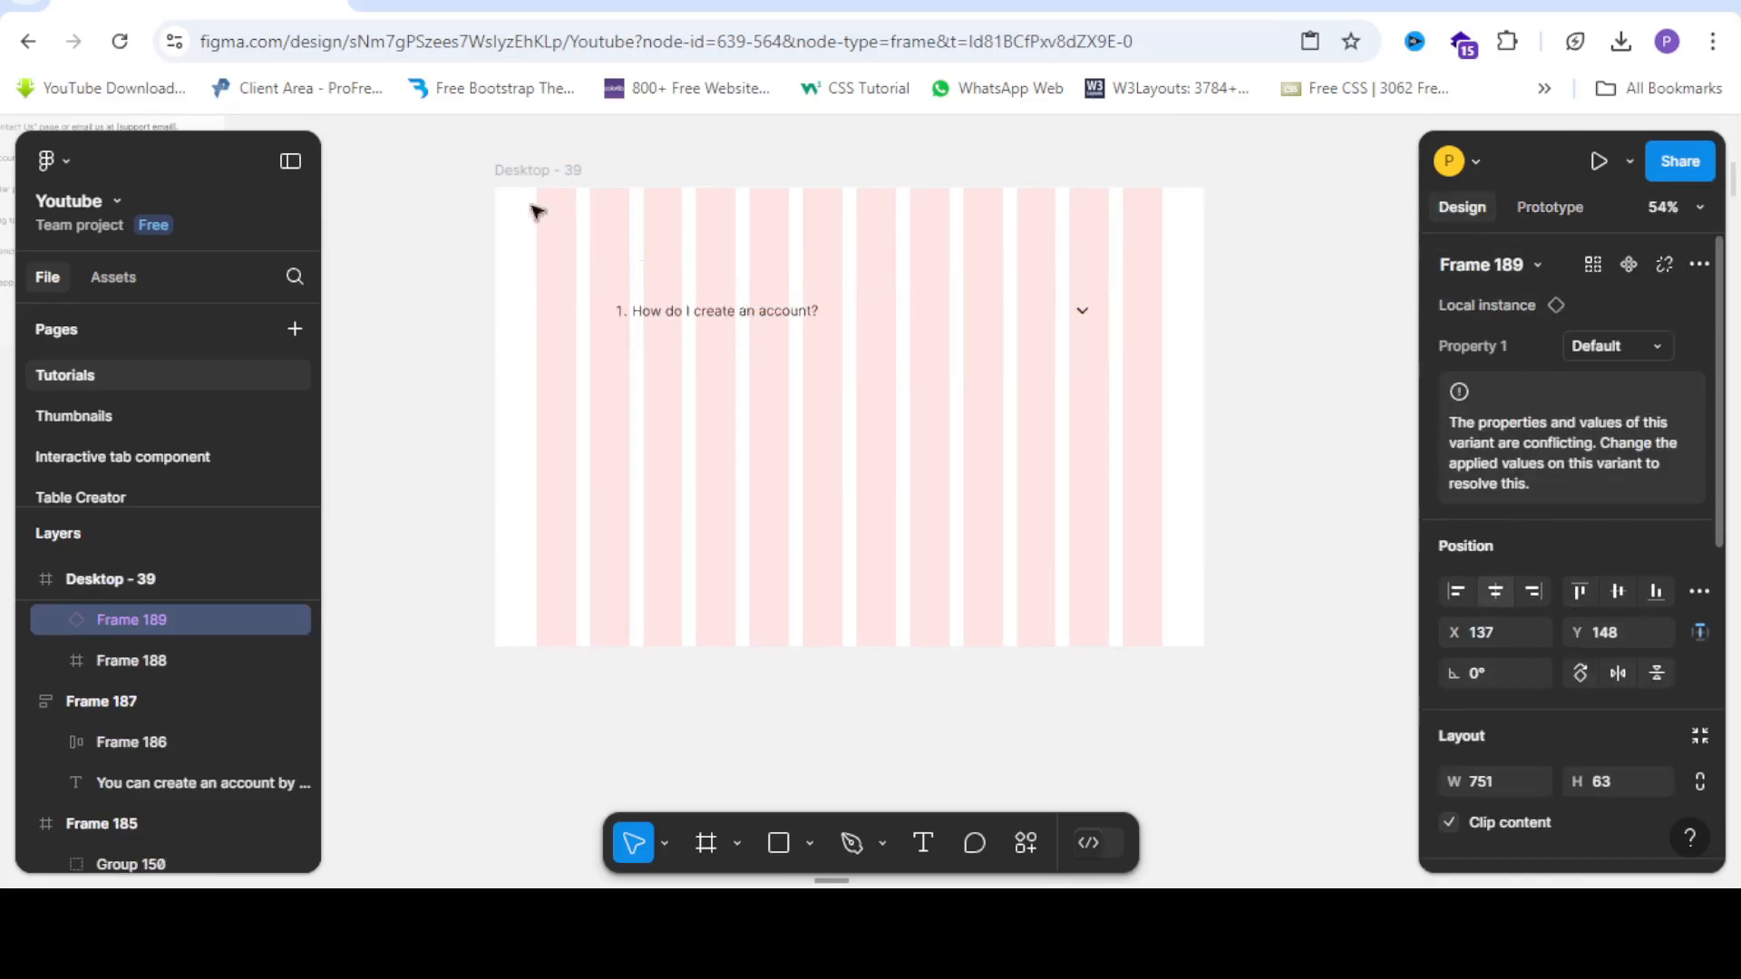
left_click(539, 171)
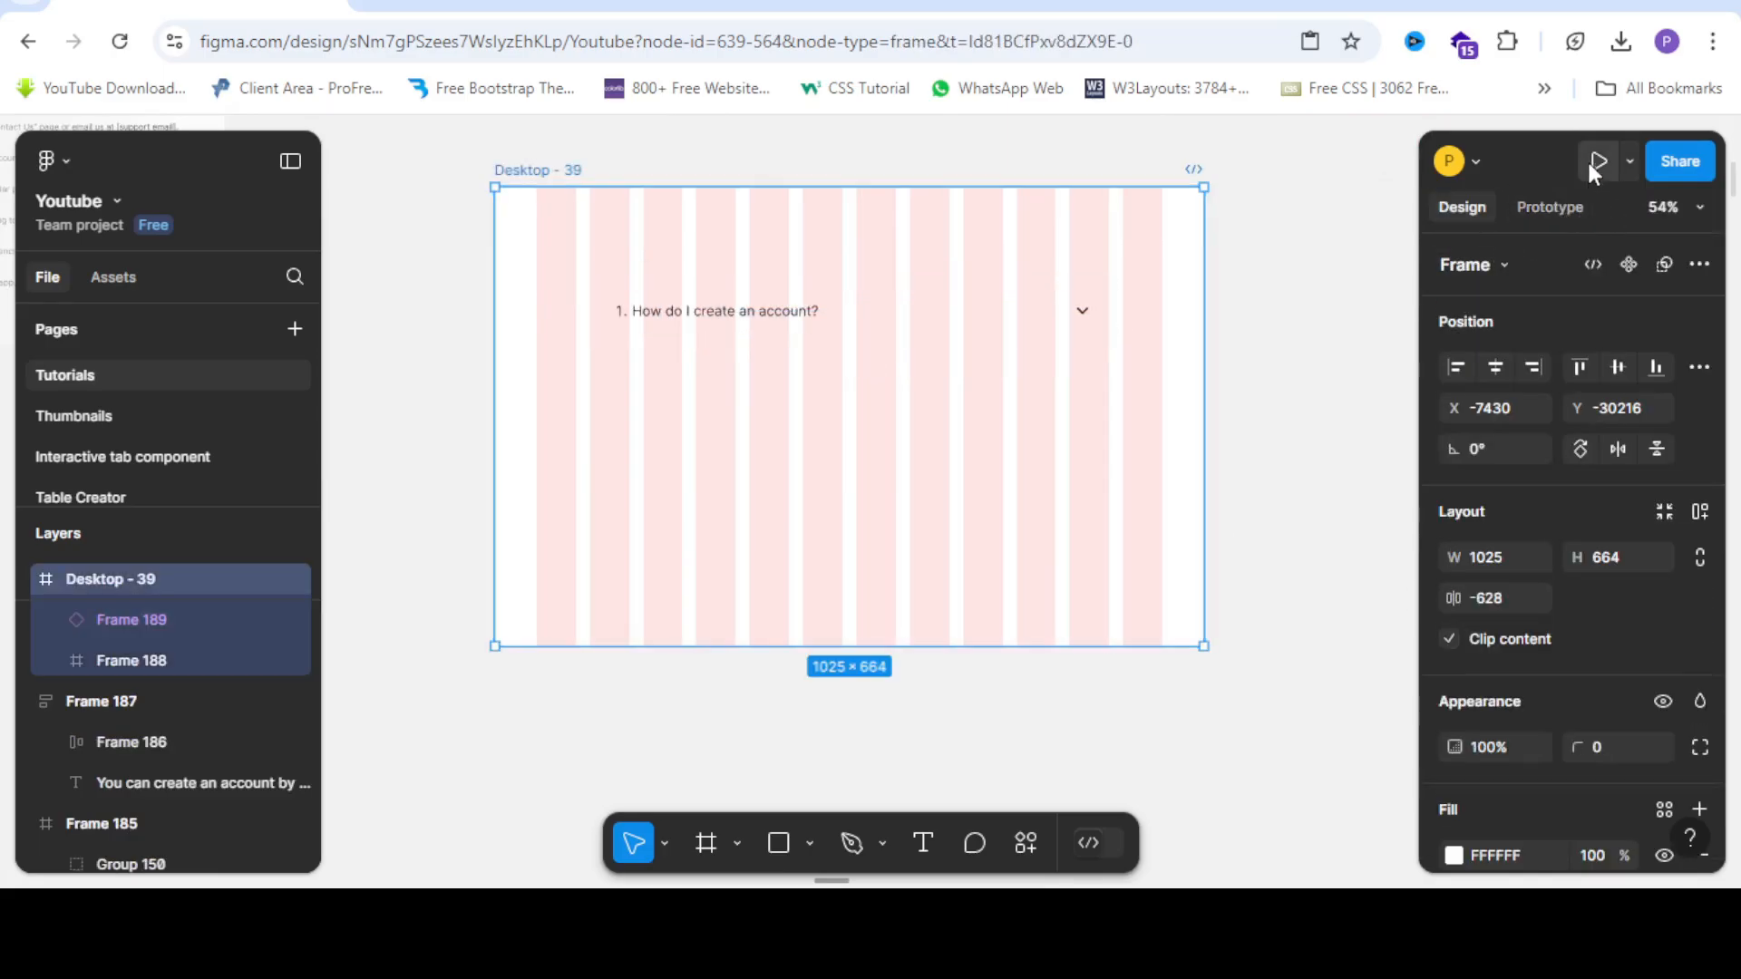
Present Desktop - 39 and click the question repeatedly to confirm it expands and collapses.
left_click(1597, 162)
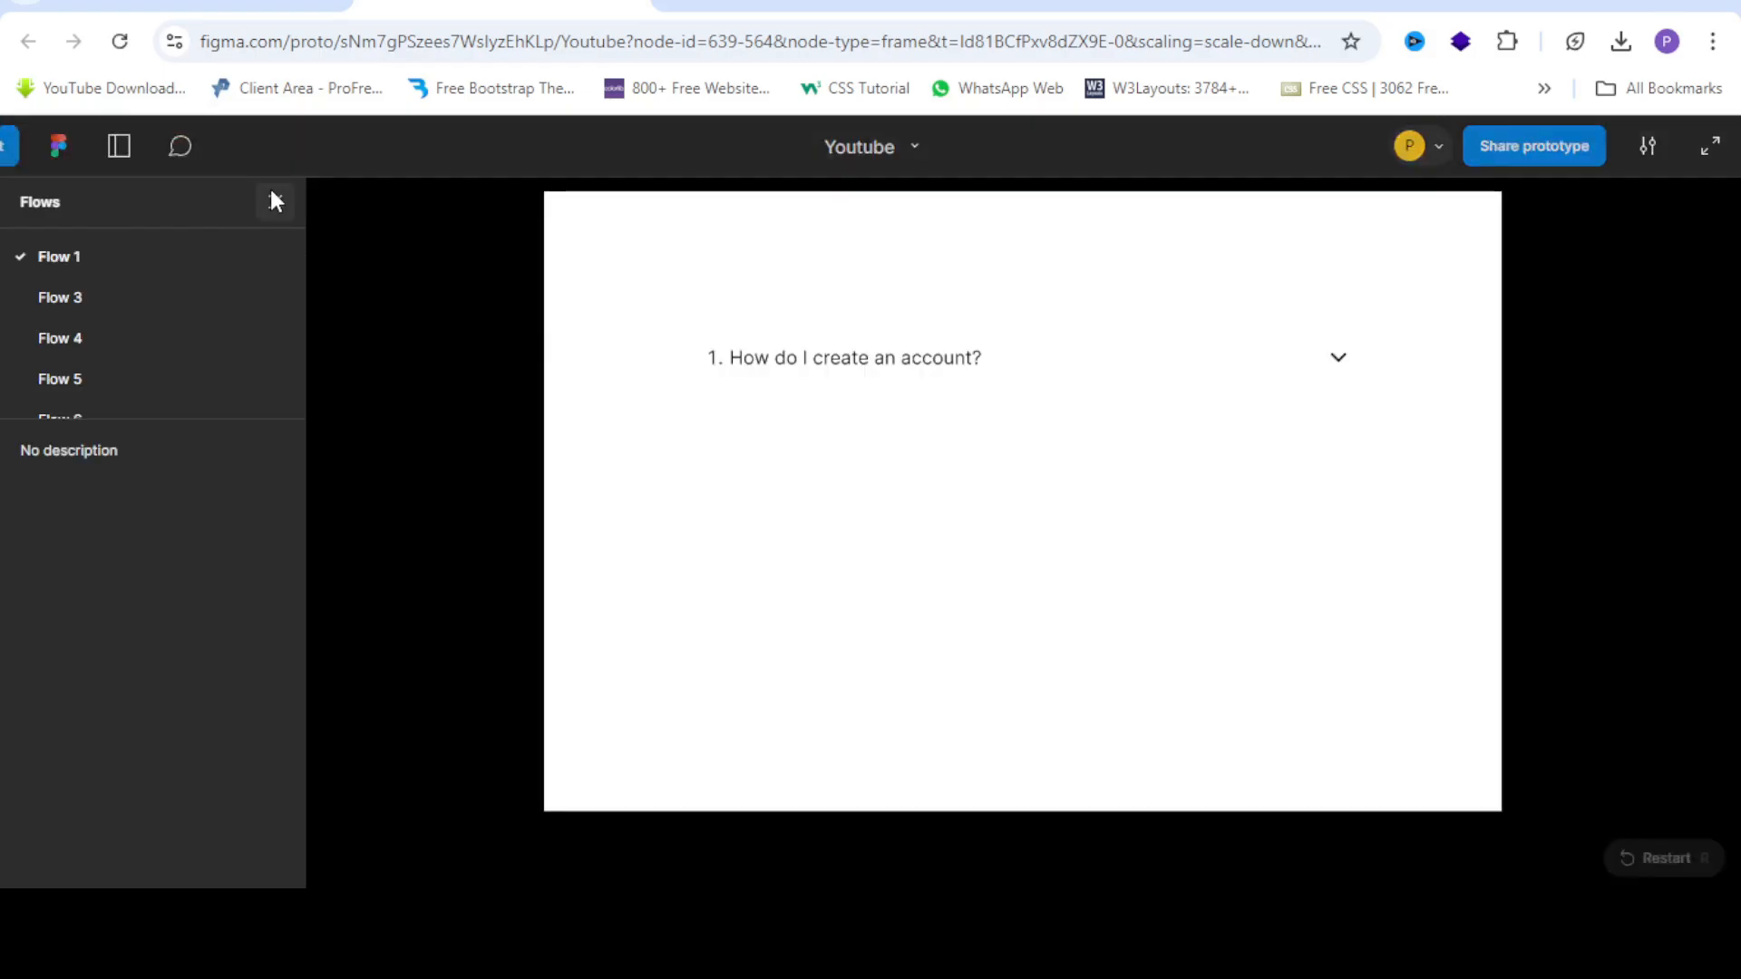
left_click(273, 199)
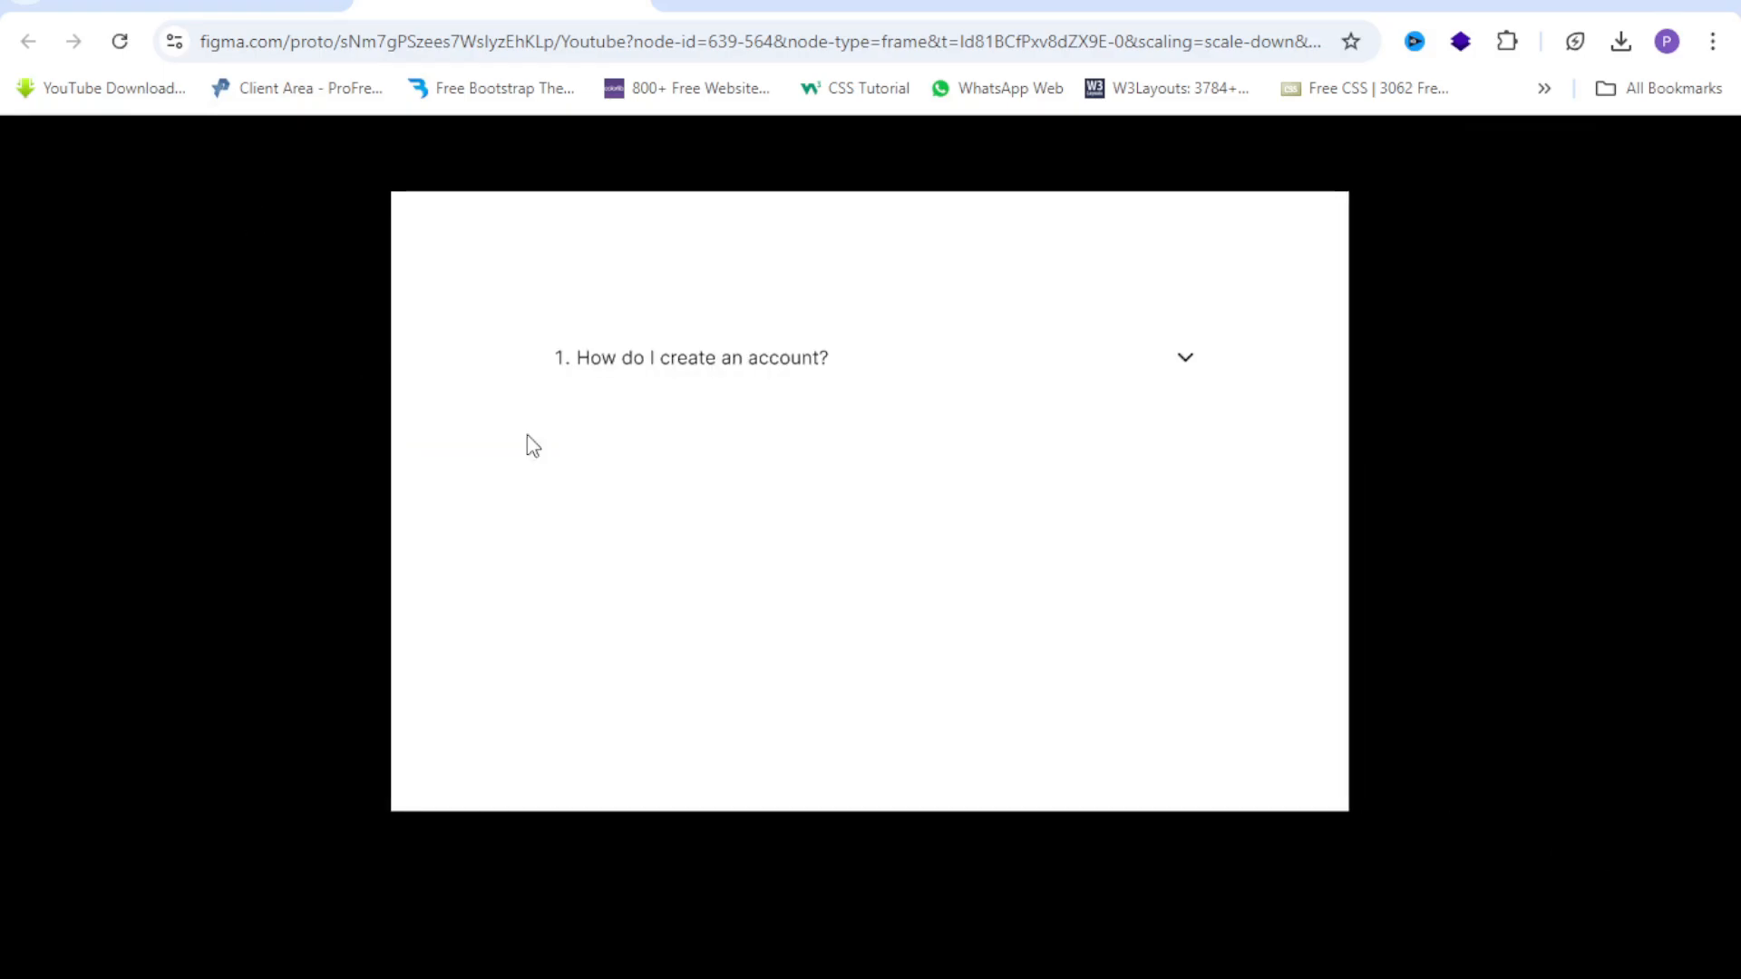
left_click(1006, 372)
left_click(1188, 379)
left_click(1187, 375)
left_click(1186, 374)
left_click(1186, 374)
left_click(1185, 372)
left_click(1185, 373)
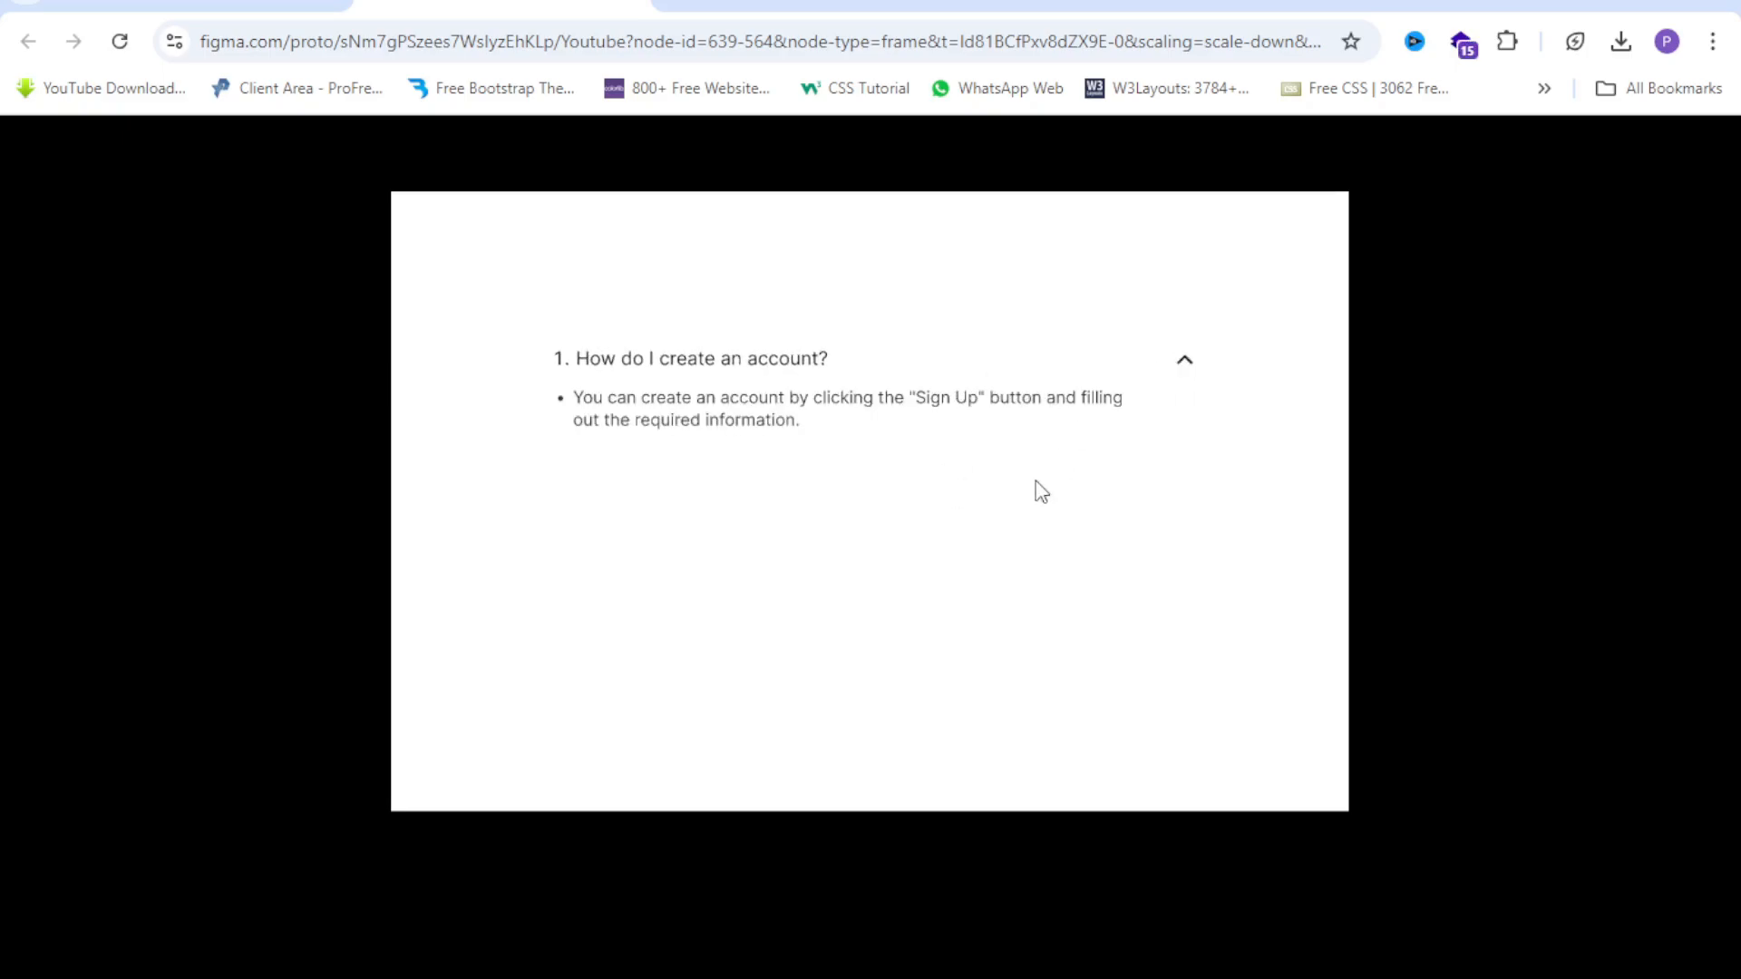
left_click(1185, 373)
Move the question instance out of Desktop - 39 to sit below the component set.
left_click(215, 5)
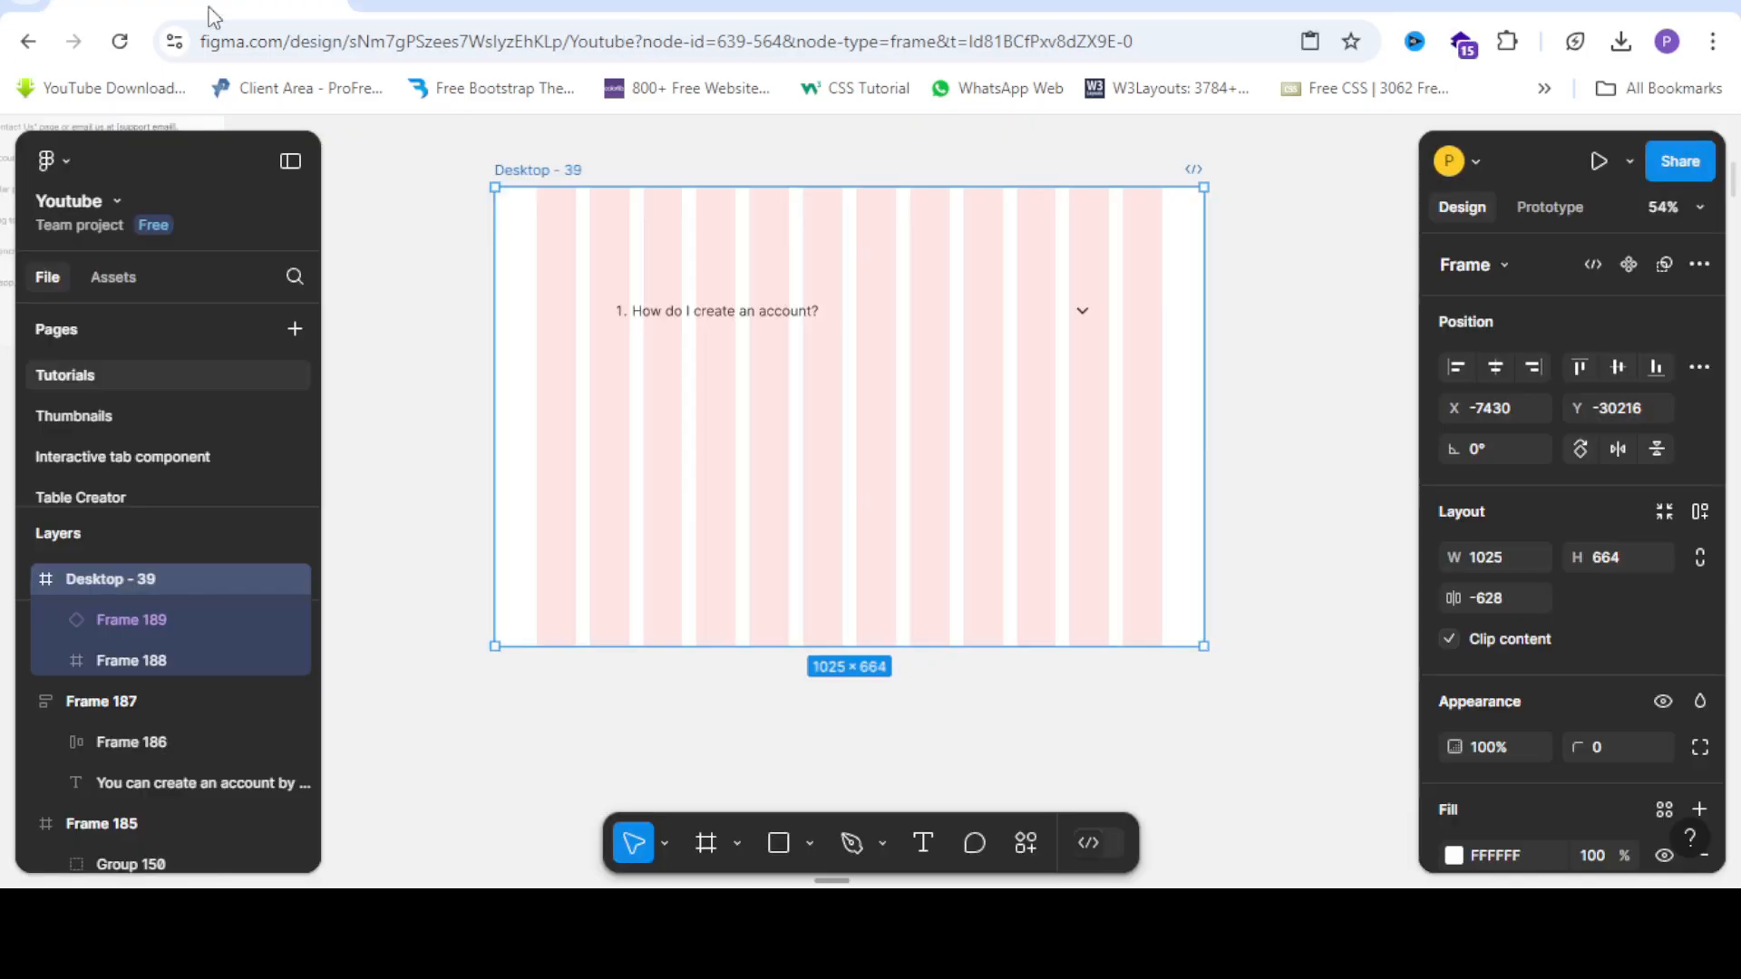
scroll(866, 311, "down", 2)
scroll(867, 311, "left", 2)
left_click(945, 300)
double_click(965, 281)
scroll(1198, 329, "down", 3)
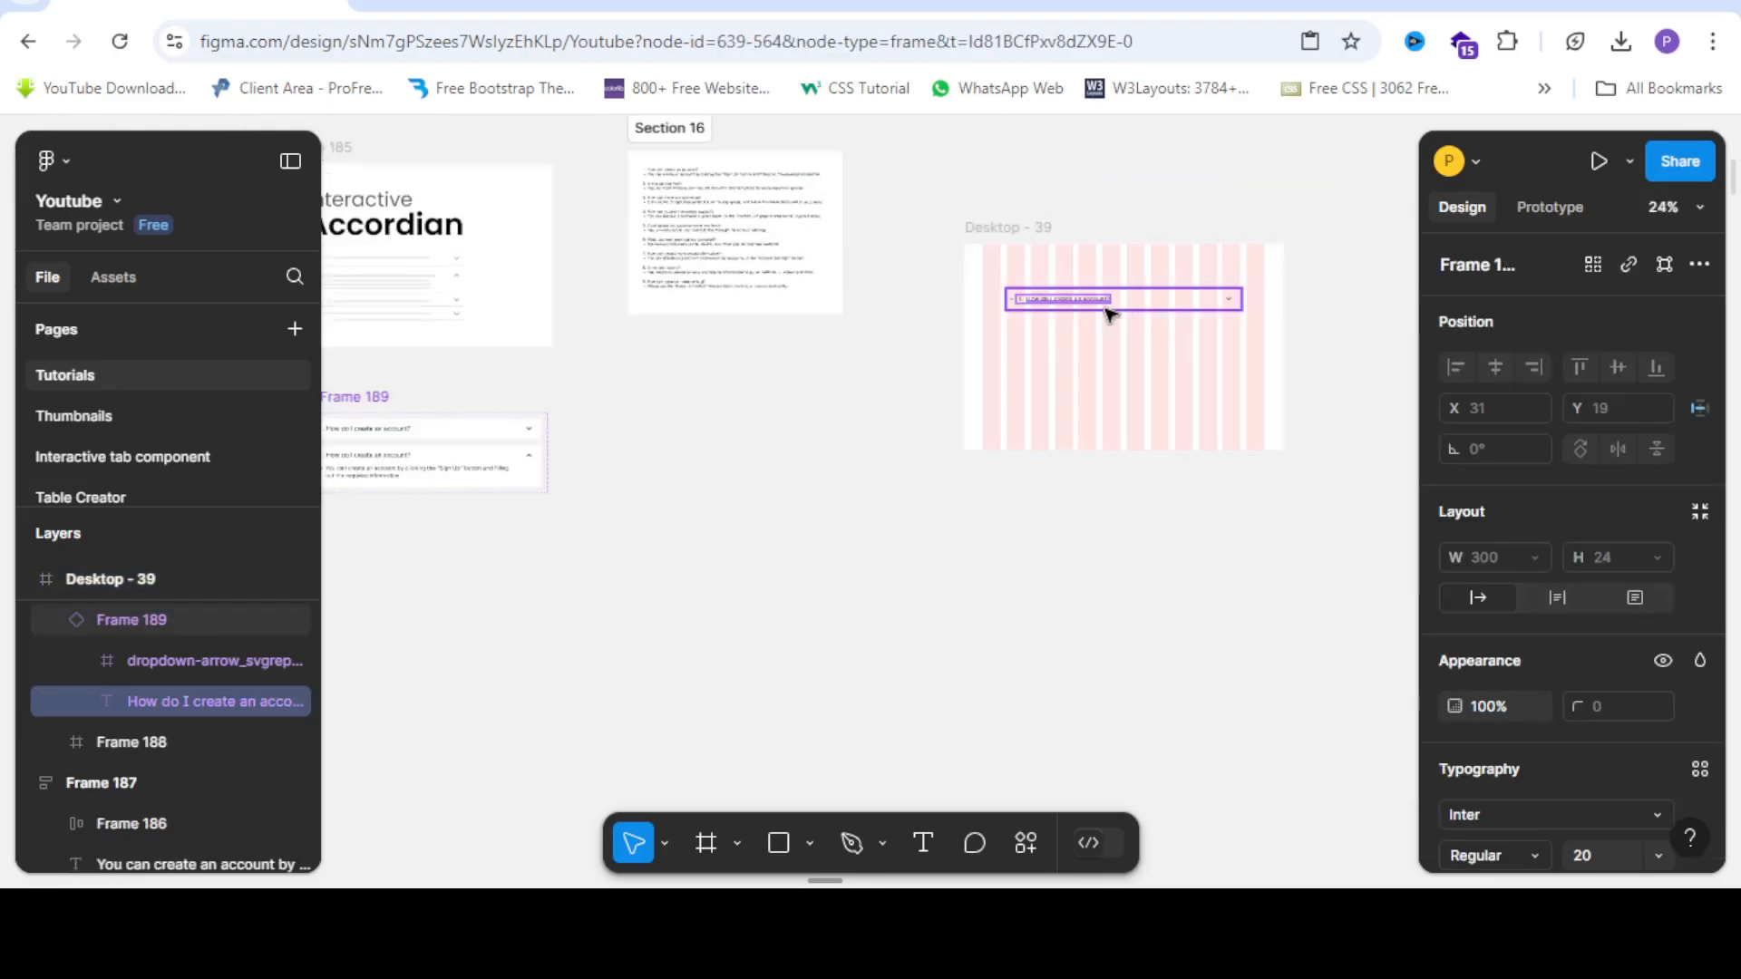
left_click(1134, 342)
left_click(1134, 297)
scroll(1135, 291, "down", 2)
left_click_drag(1117, 324, 723, 455)
scroll(691, 456, "up", 5)
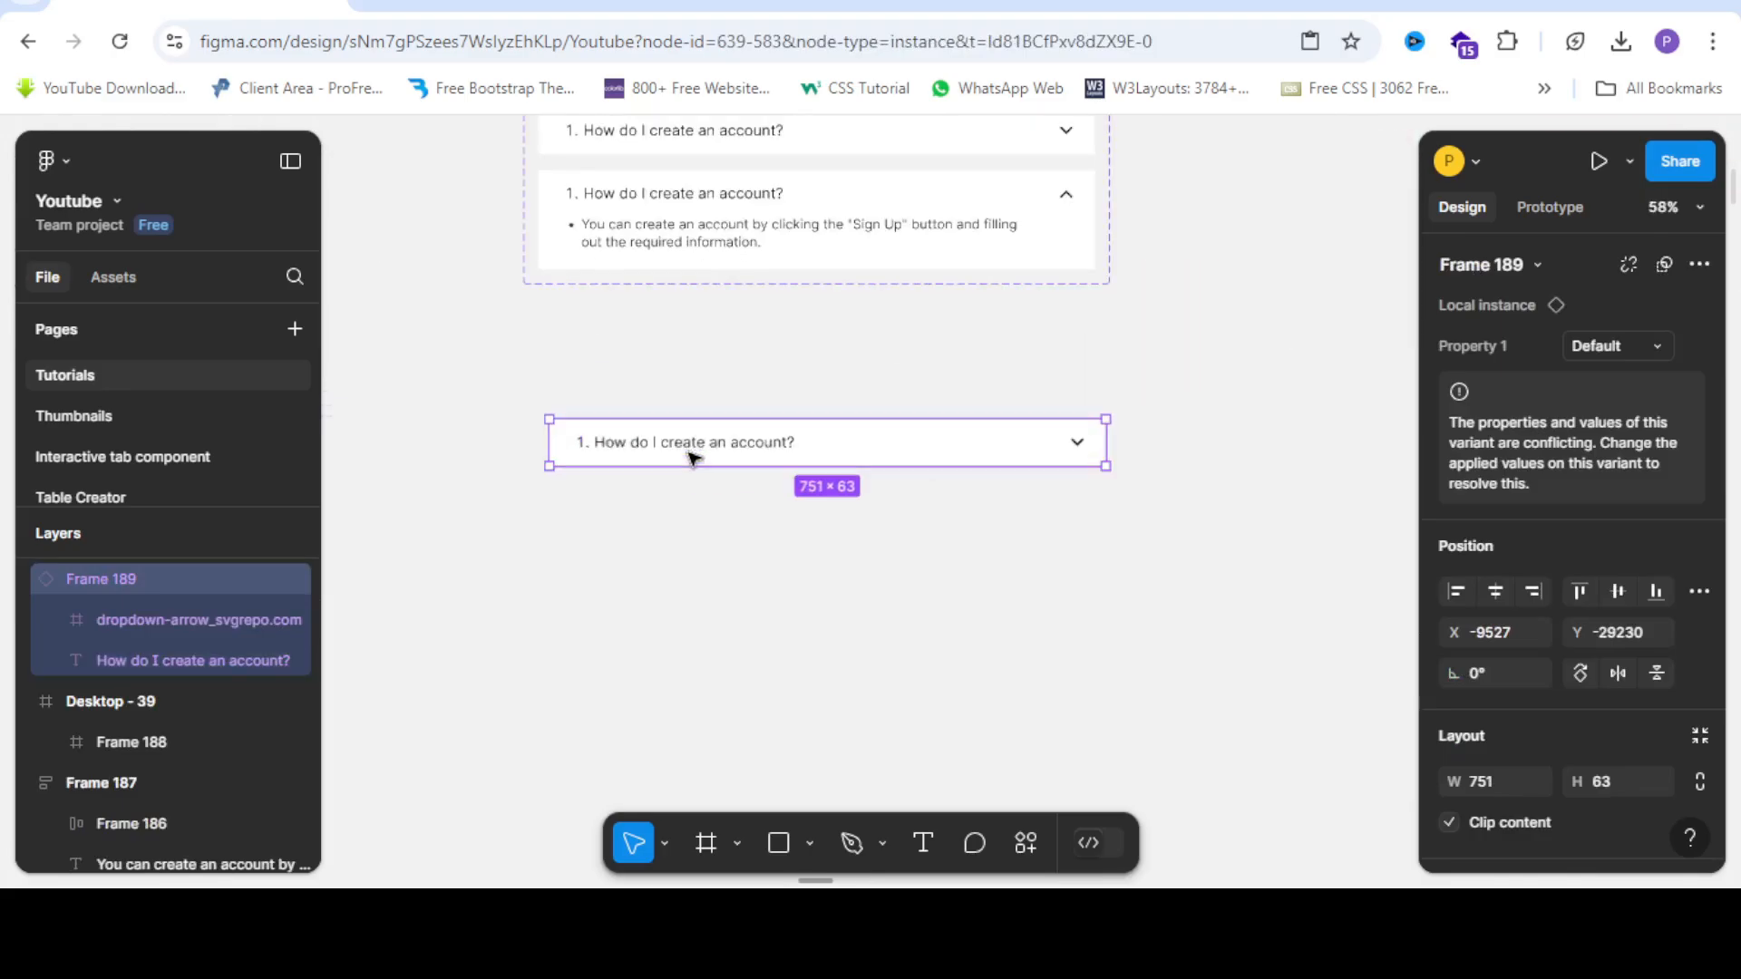
scroll(669, 443, "down", 1)
scroll(670, 443, "up", 1)
left_click(536, 454)
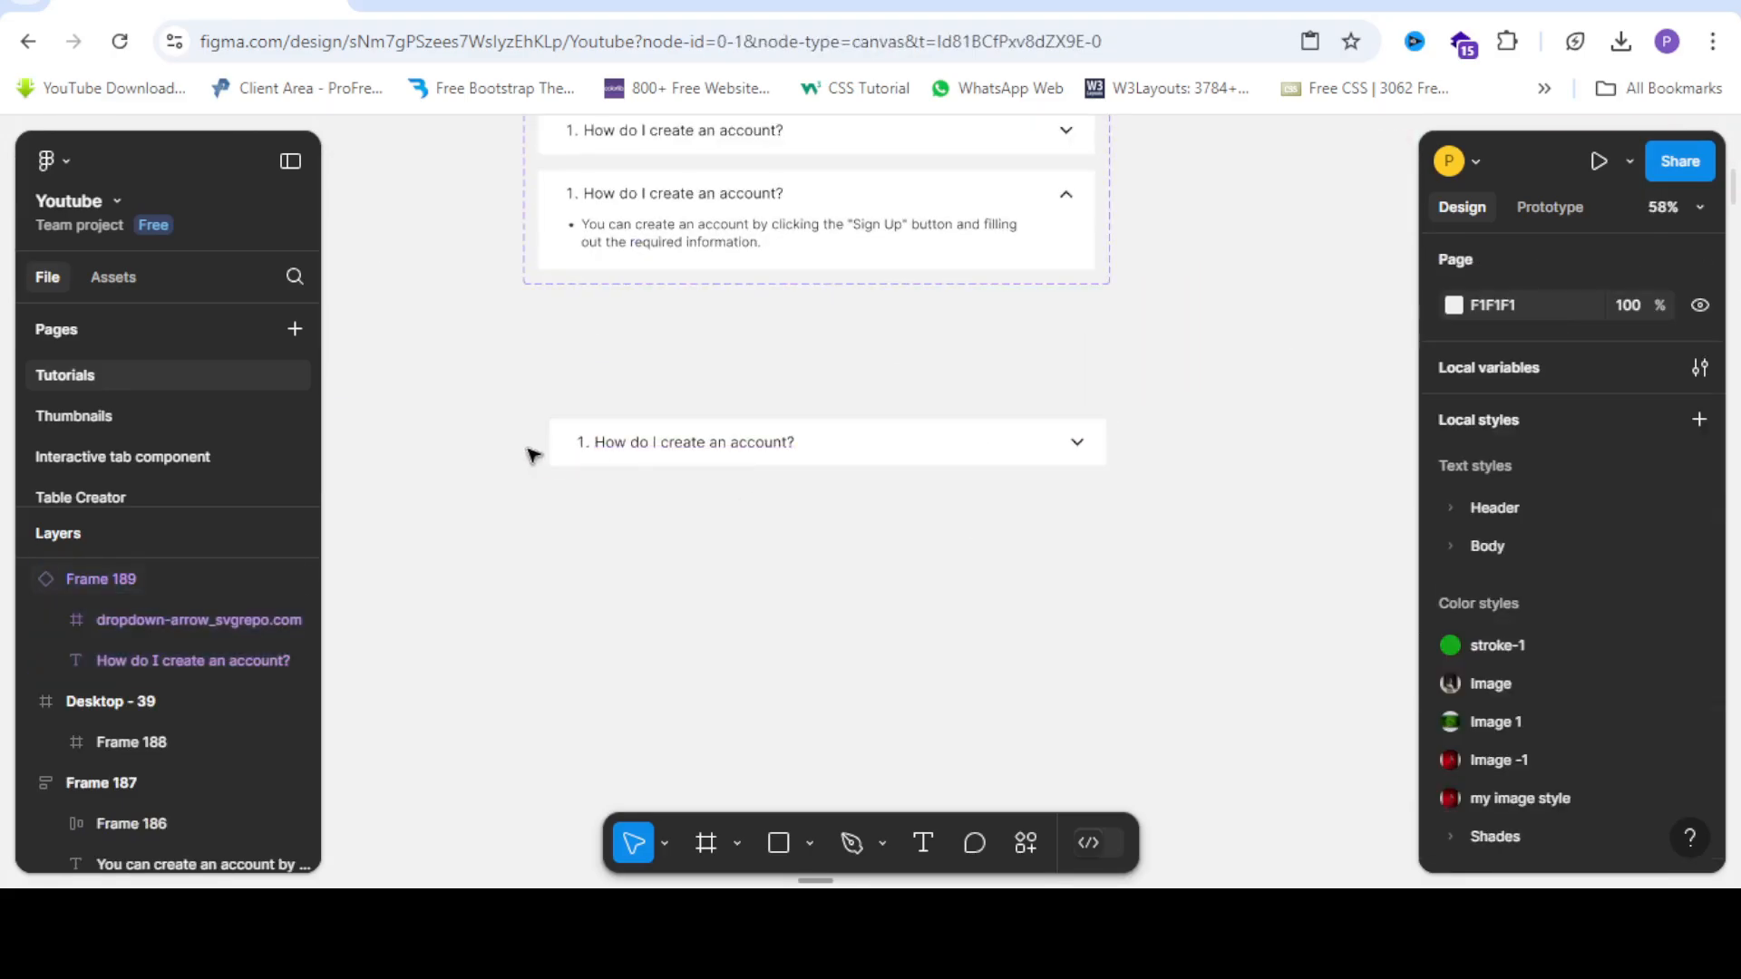
scroll(575, 427, "down", 3)
scroll(599, 435, "up", 1)
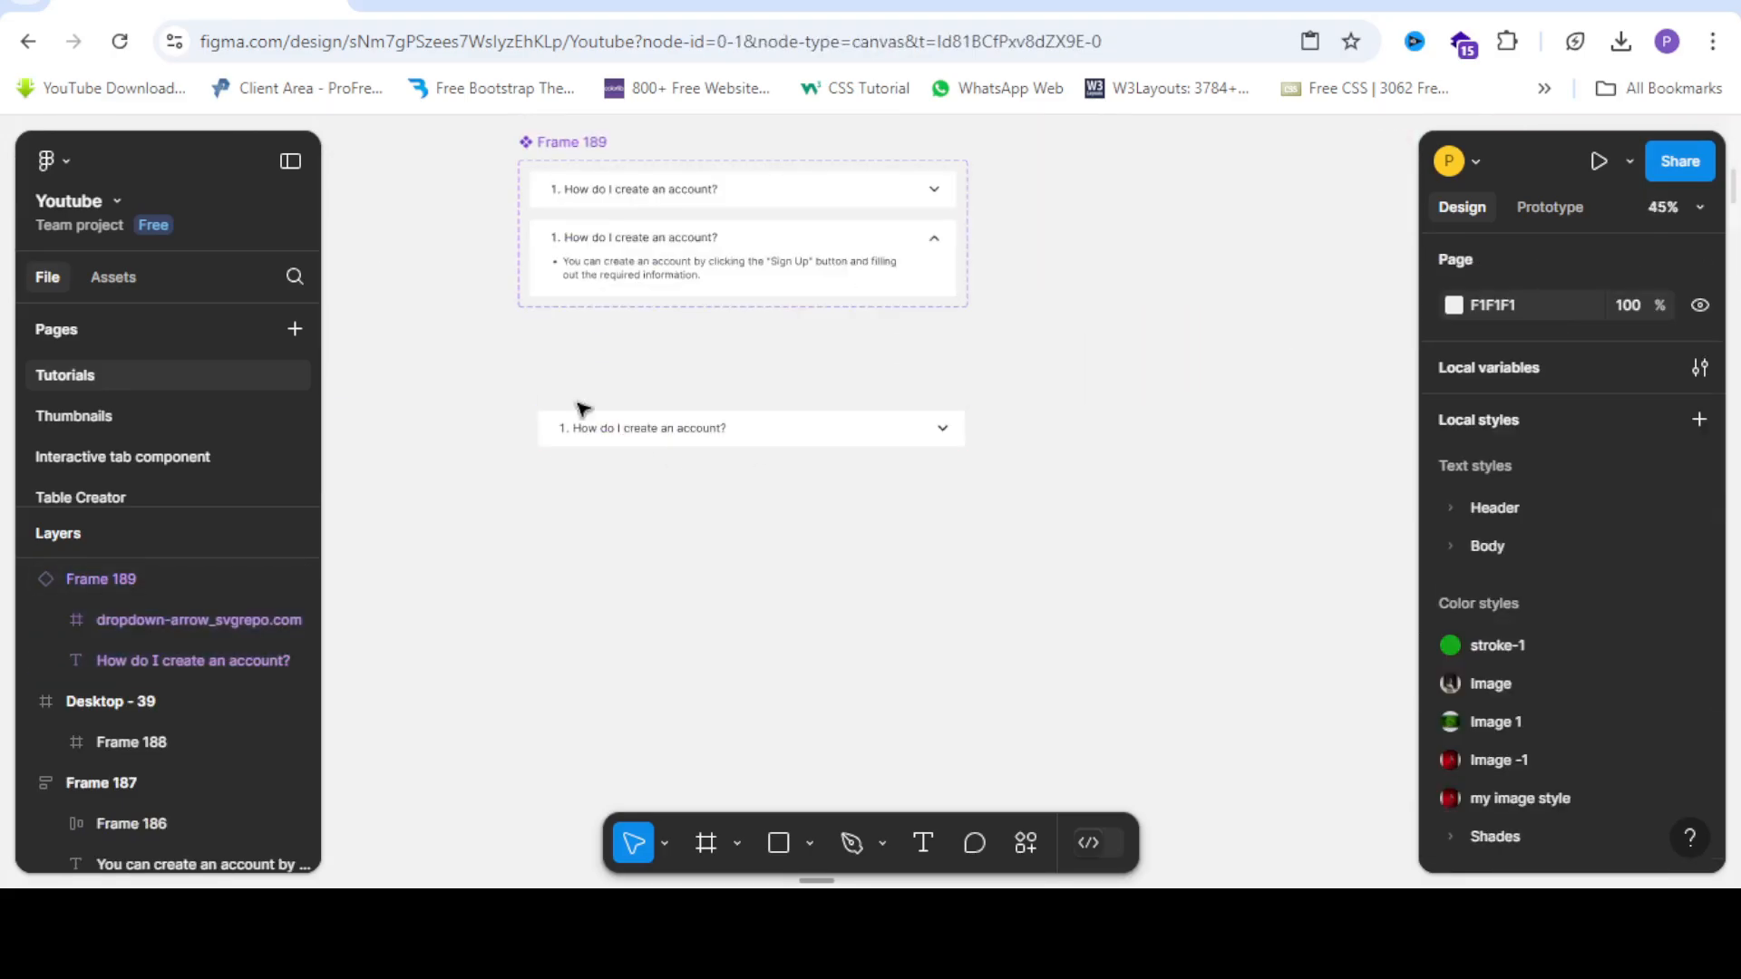
scroll(692, 183, "up", 3)
scroll(686, 235, "up", 2)
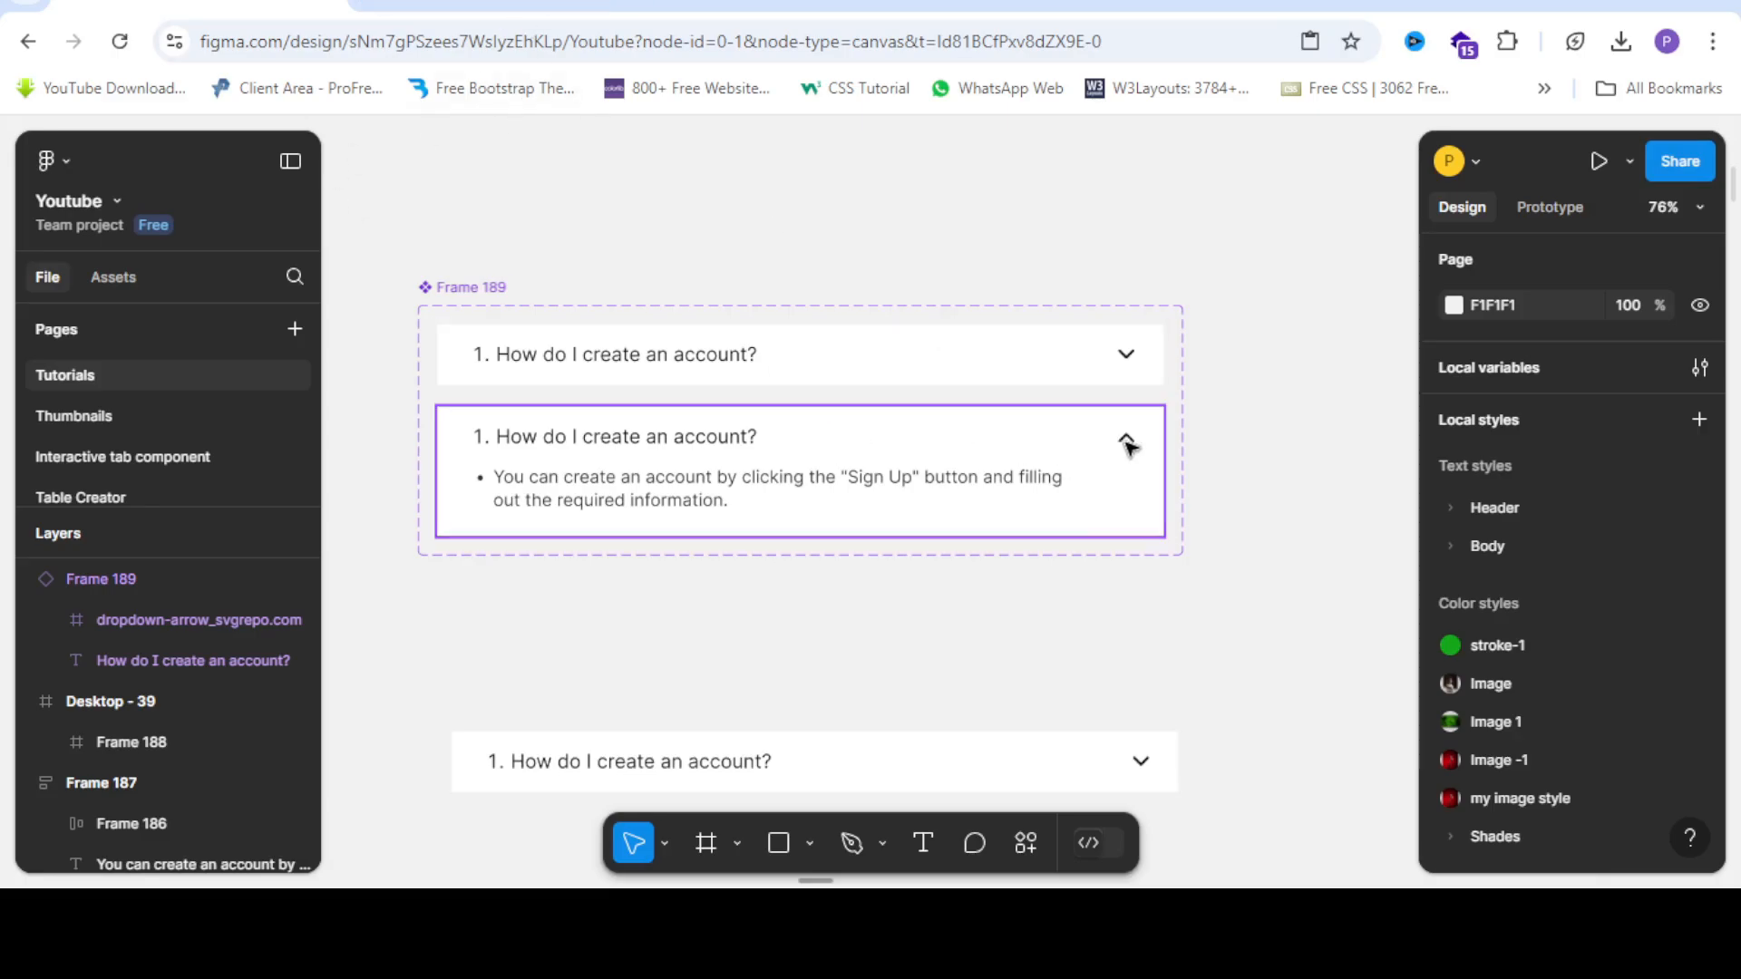
Delete the up arrow's interaction and link the whole expanded card to the collapsed variant.
left_click(1555, 209)
left_click(914, 409)
key("Delete")
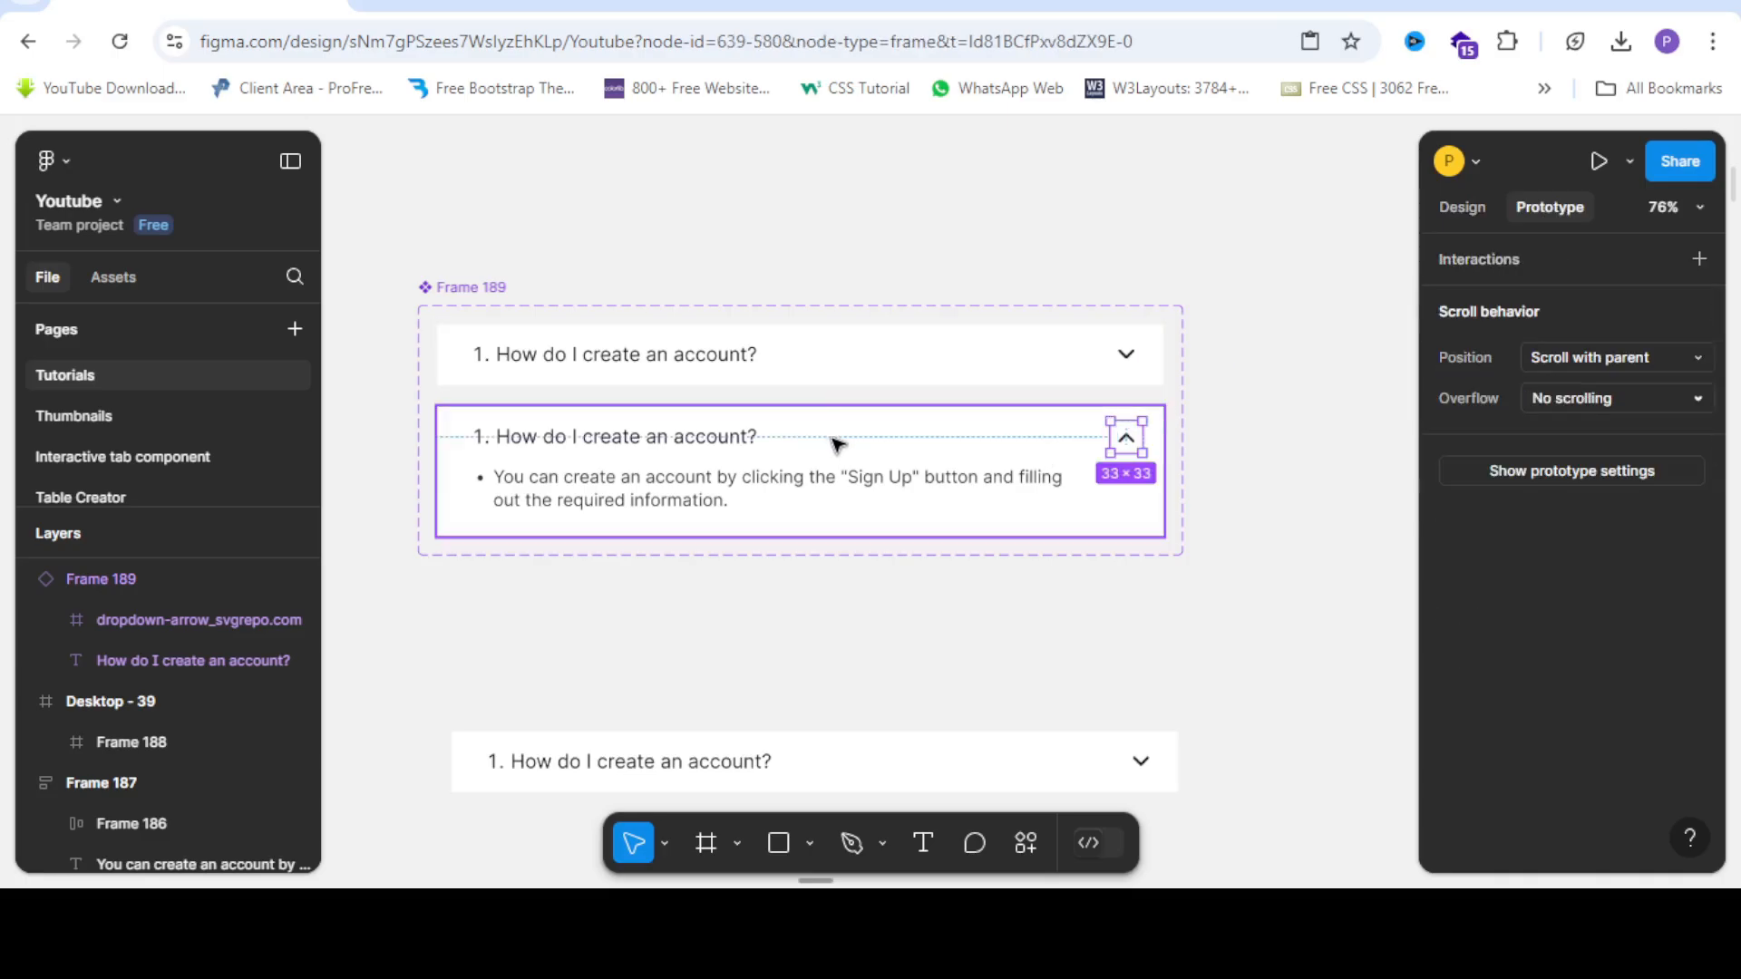
left_click(851, 442)
left_click_drag(820, 407, 856, 377)
scroll(574, 261, "down", 1)
left_click(1173, 502)
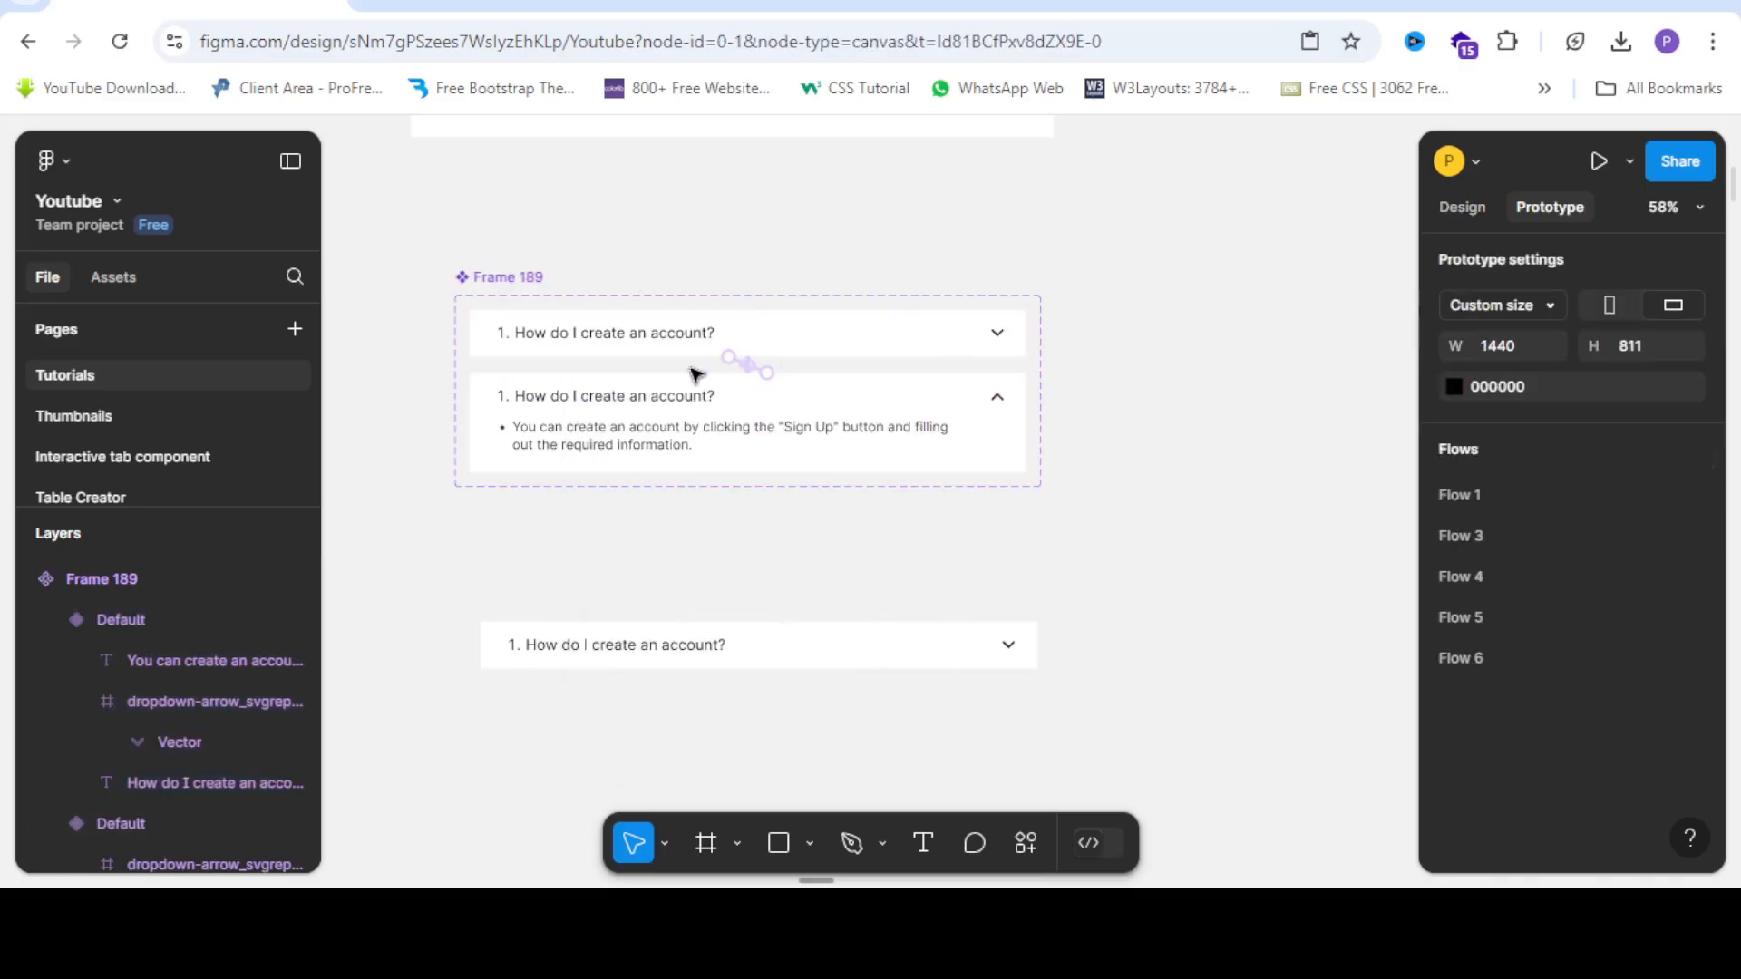
scroll(691, 369, "down", 2)
scroll(660, 417, "up", 2)
Alt-drag a copy of the question instance below the original, then shift the Frame 189 set left.
left_click(690, 614)
scroll(774, 465, "down", 1)
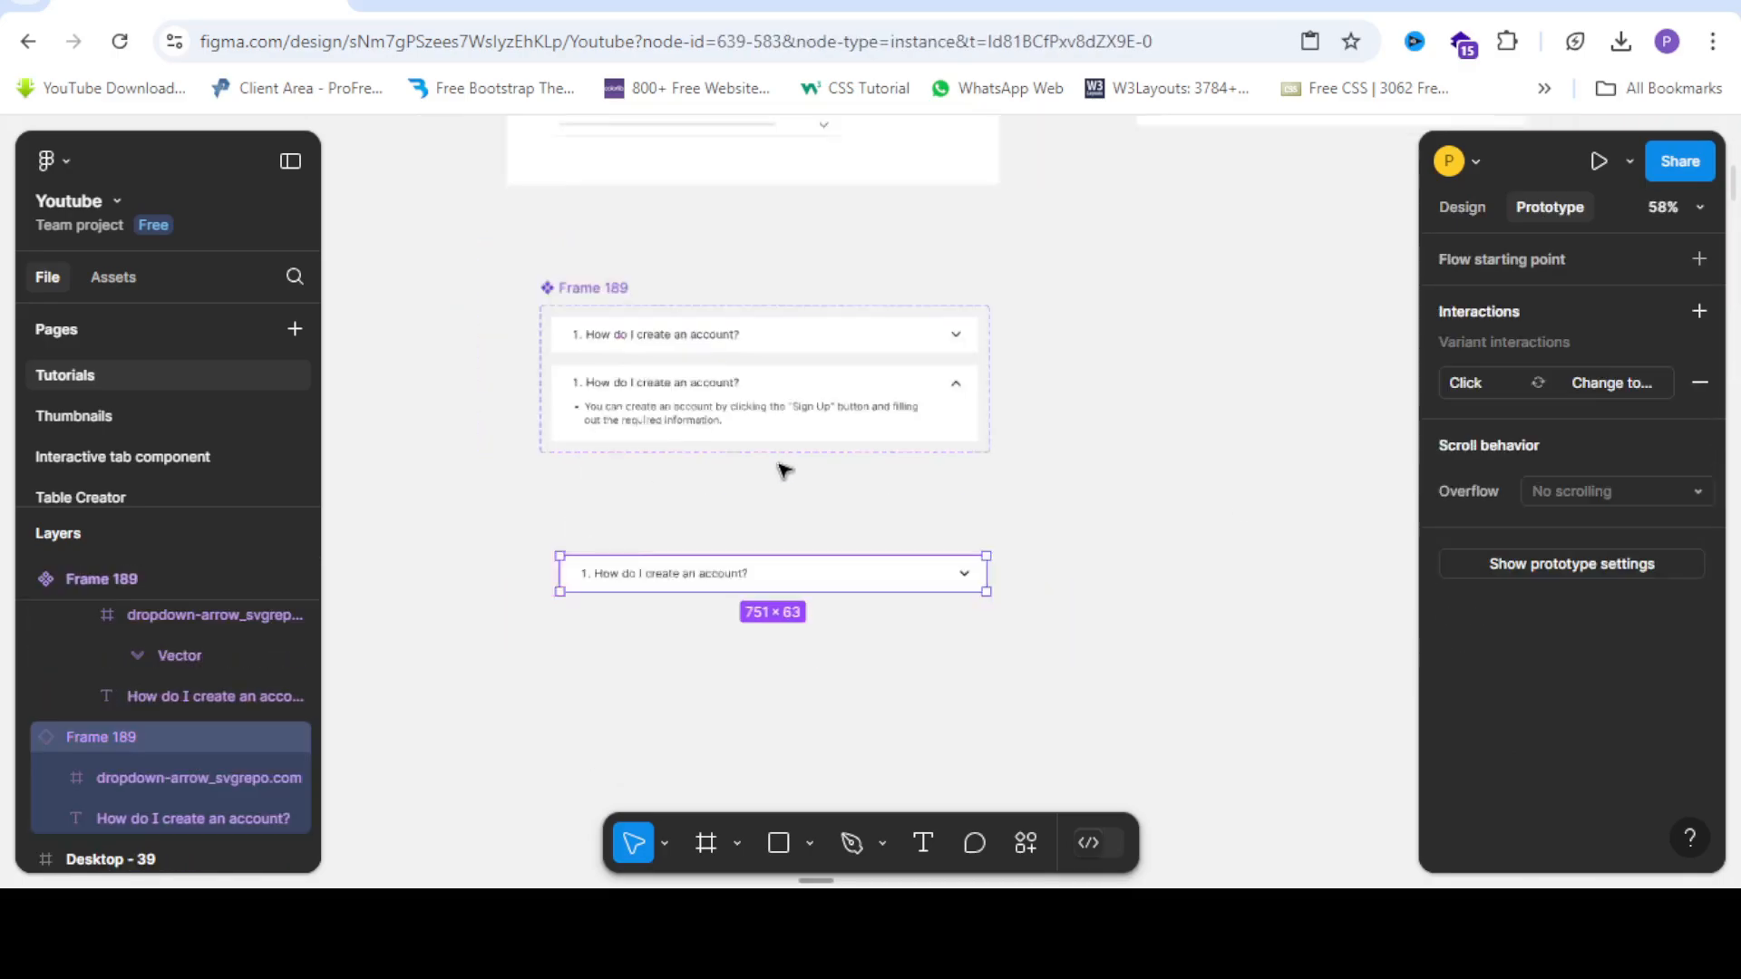
scroll(785, 470, "up", 1)
scroll(827, 483, "up", 1)
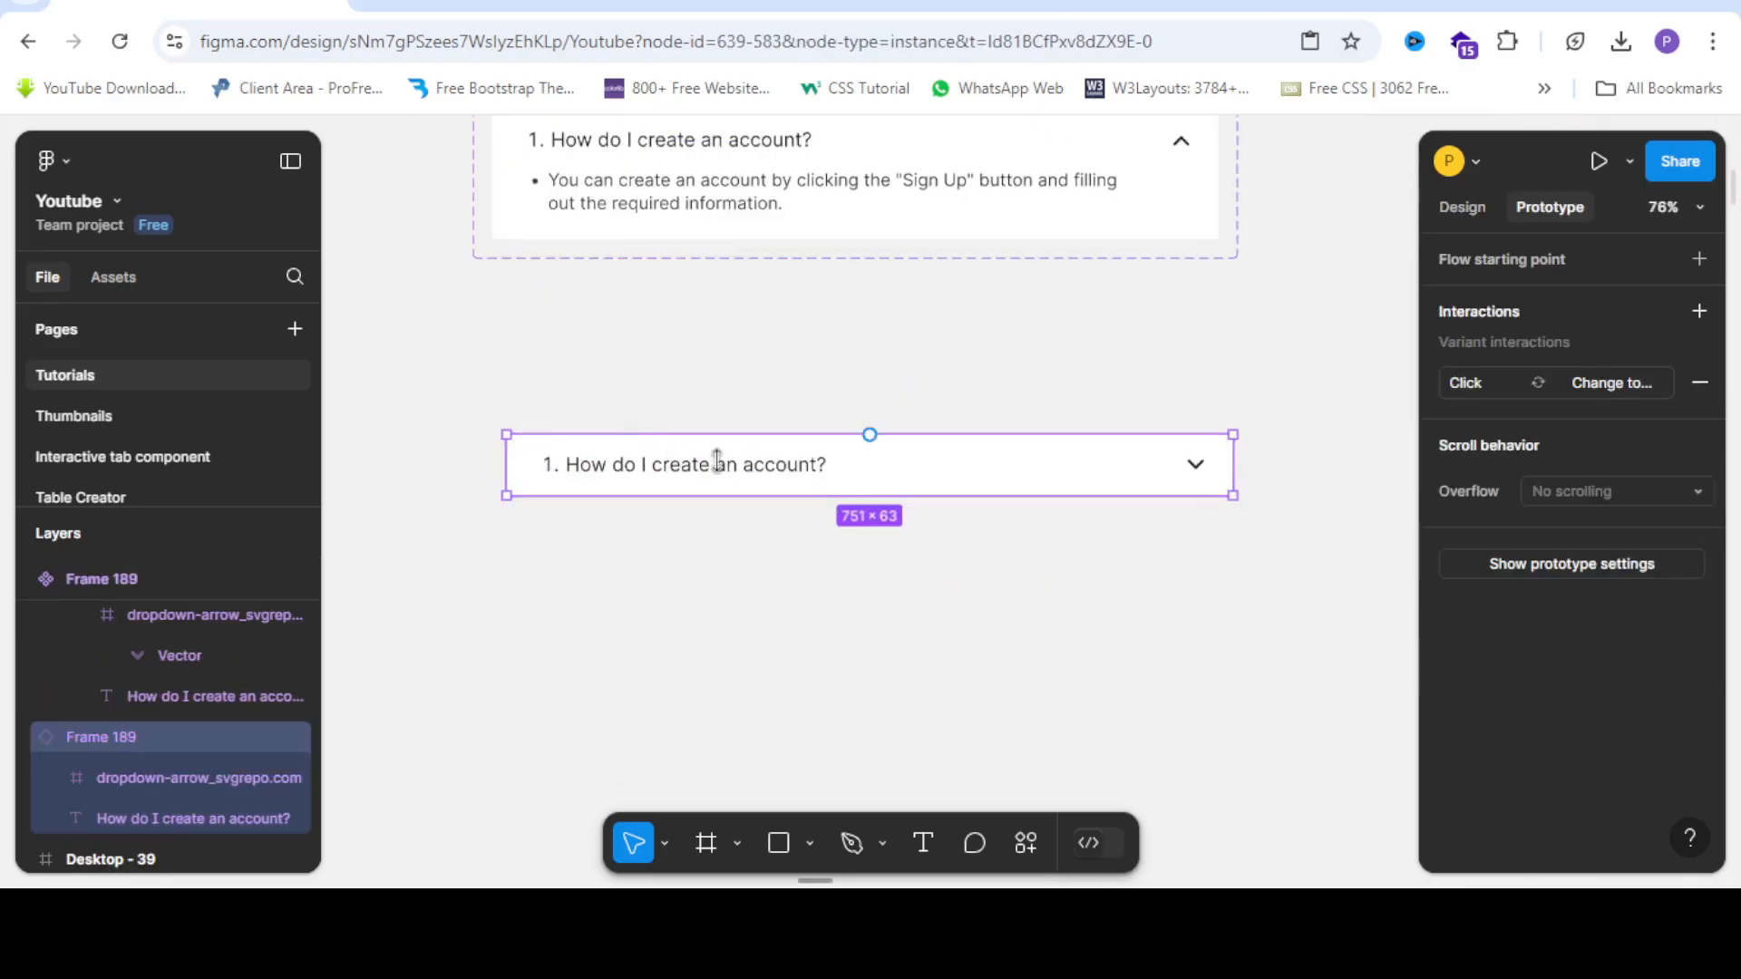
left_click_drag(724, 466, 760, 544)
scroll(736, 549, "up", 2)
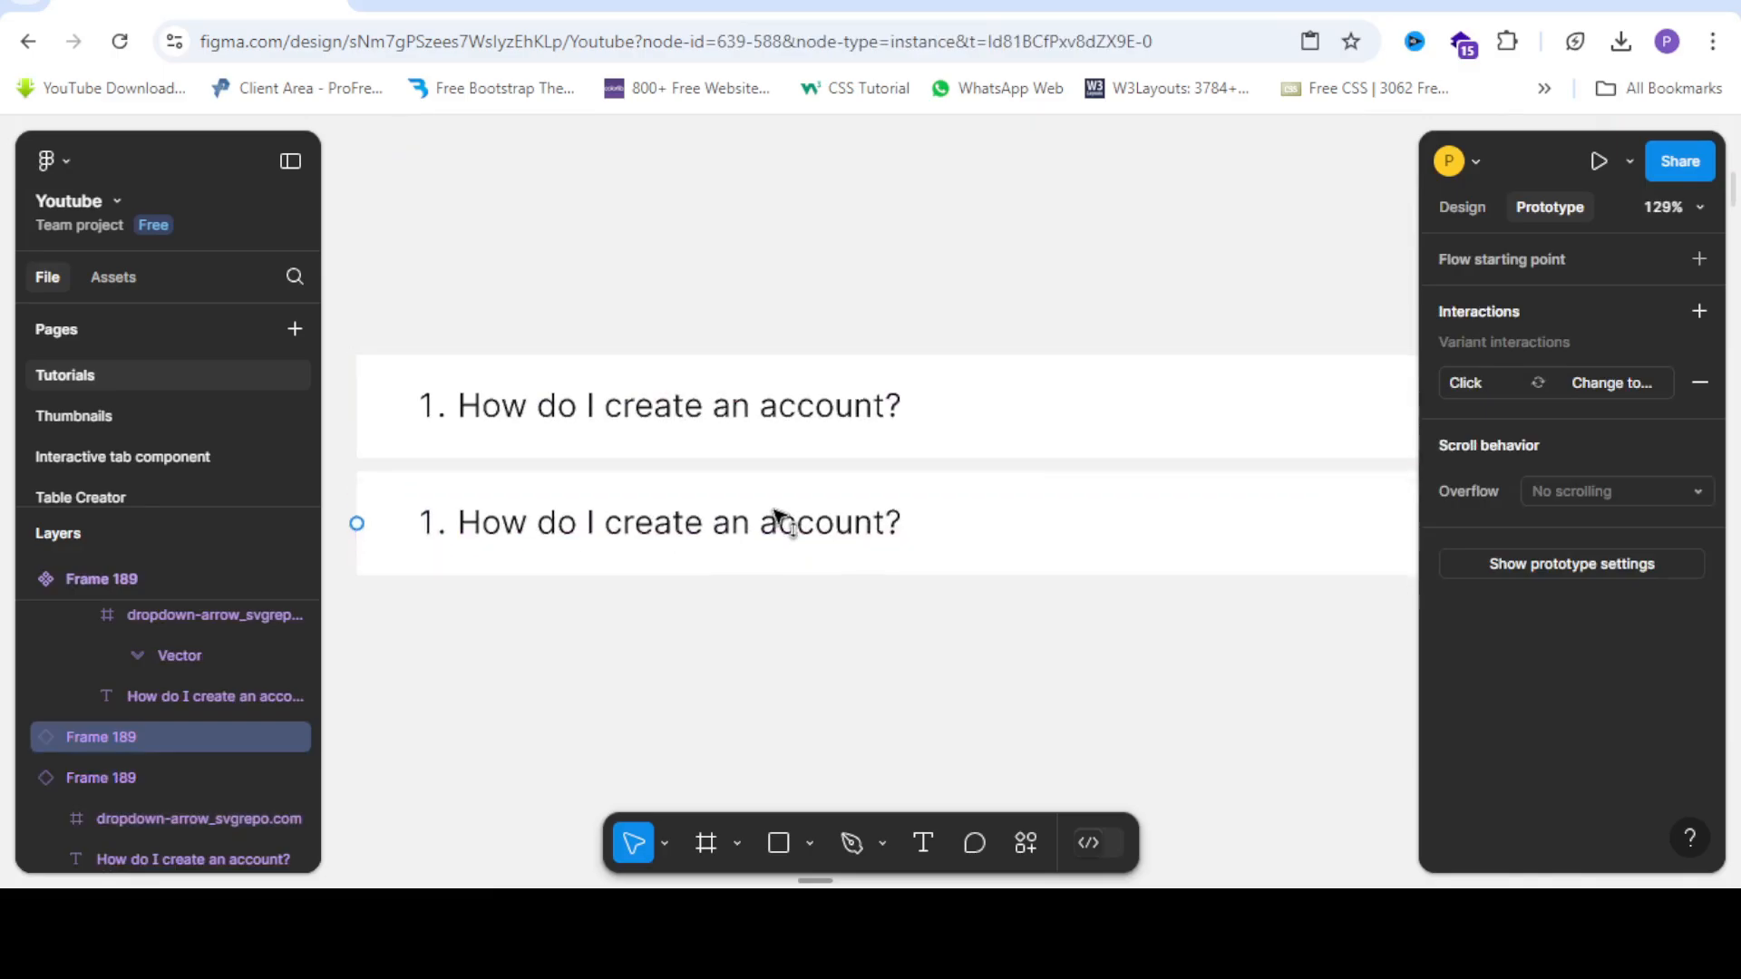
scroll(673, 458, "down", 4)
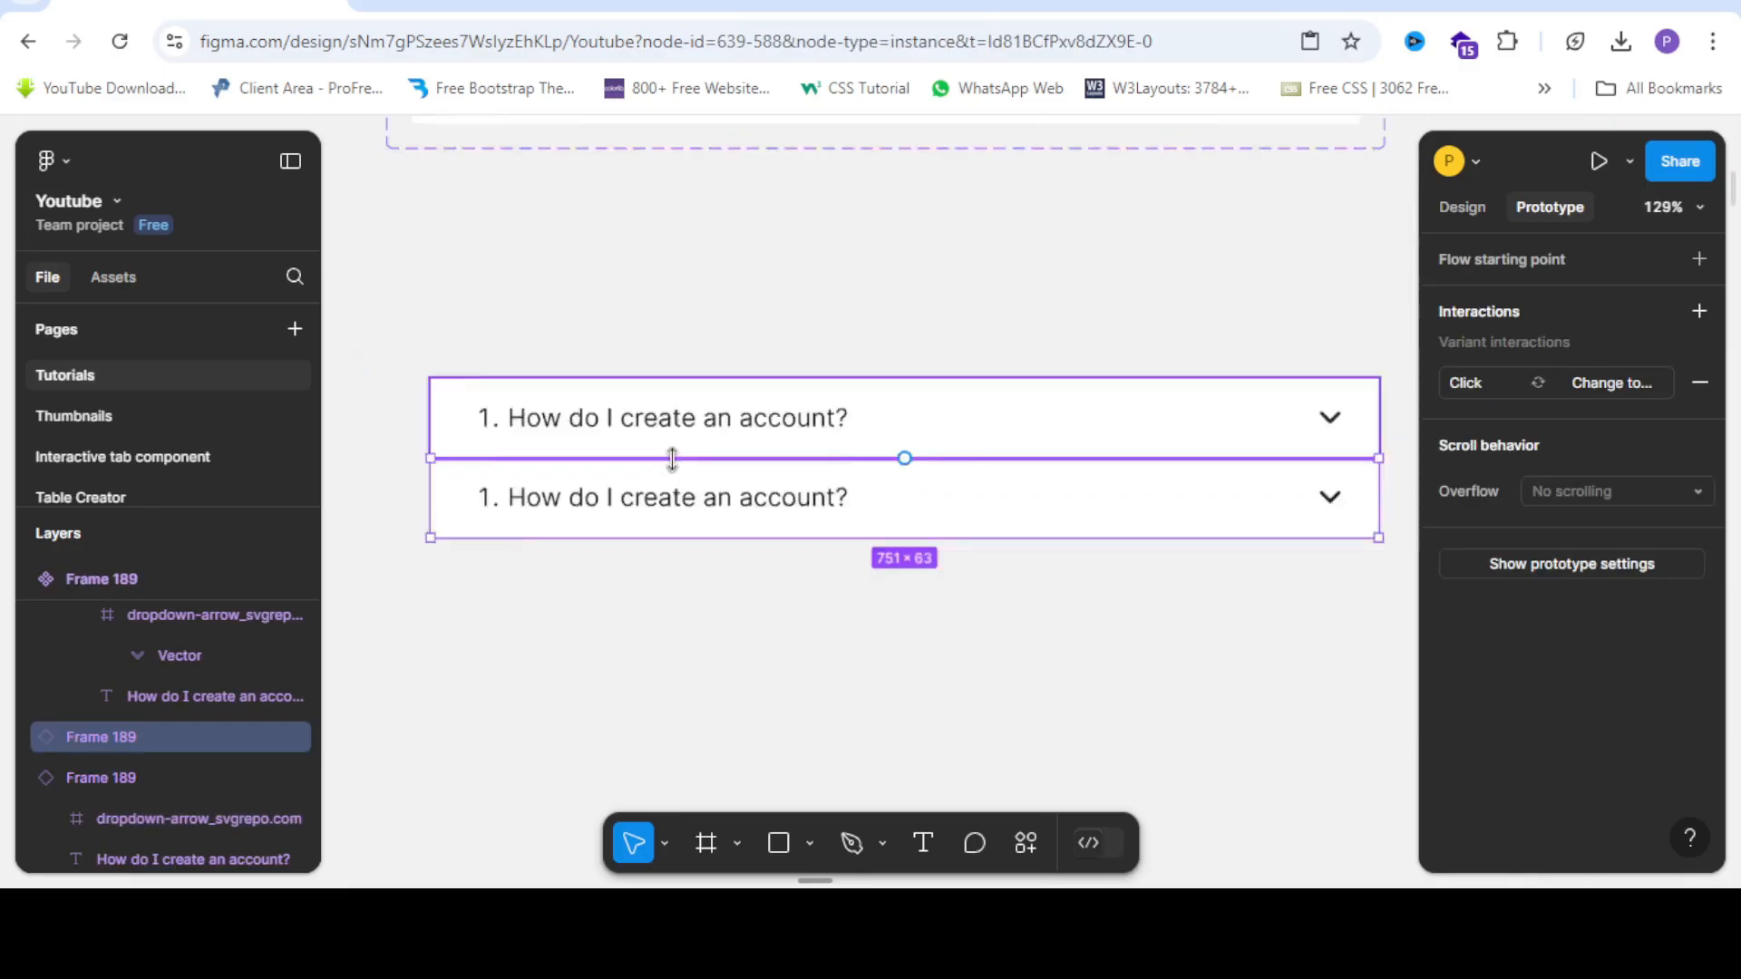
scroll(589, 463, "up", 4)
scroll(532, 450, "down", 2)
left_click(848, 544)
scroll(719, 508, "down", 3)
scroll(719, 508, "up", 2)
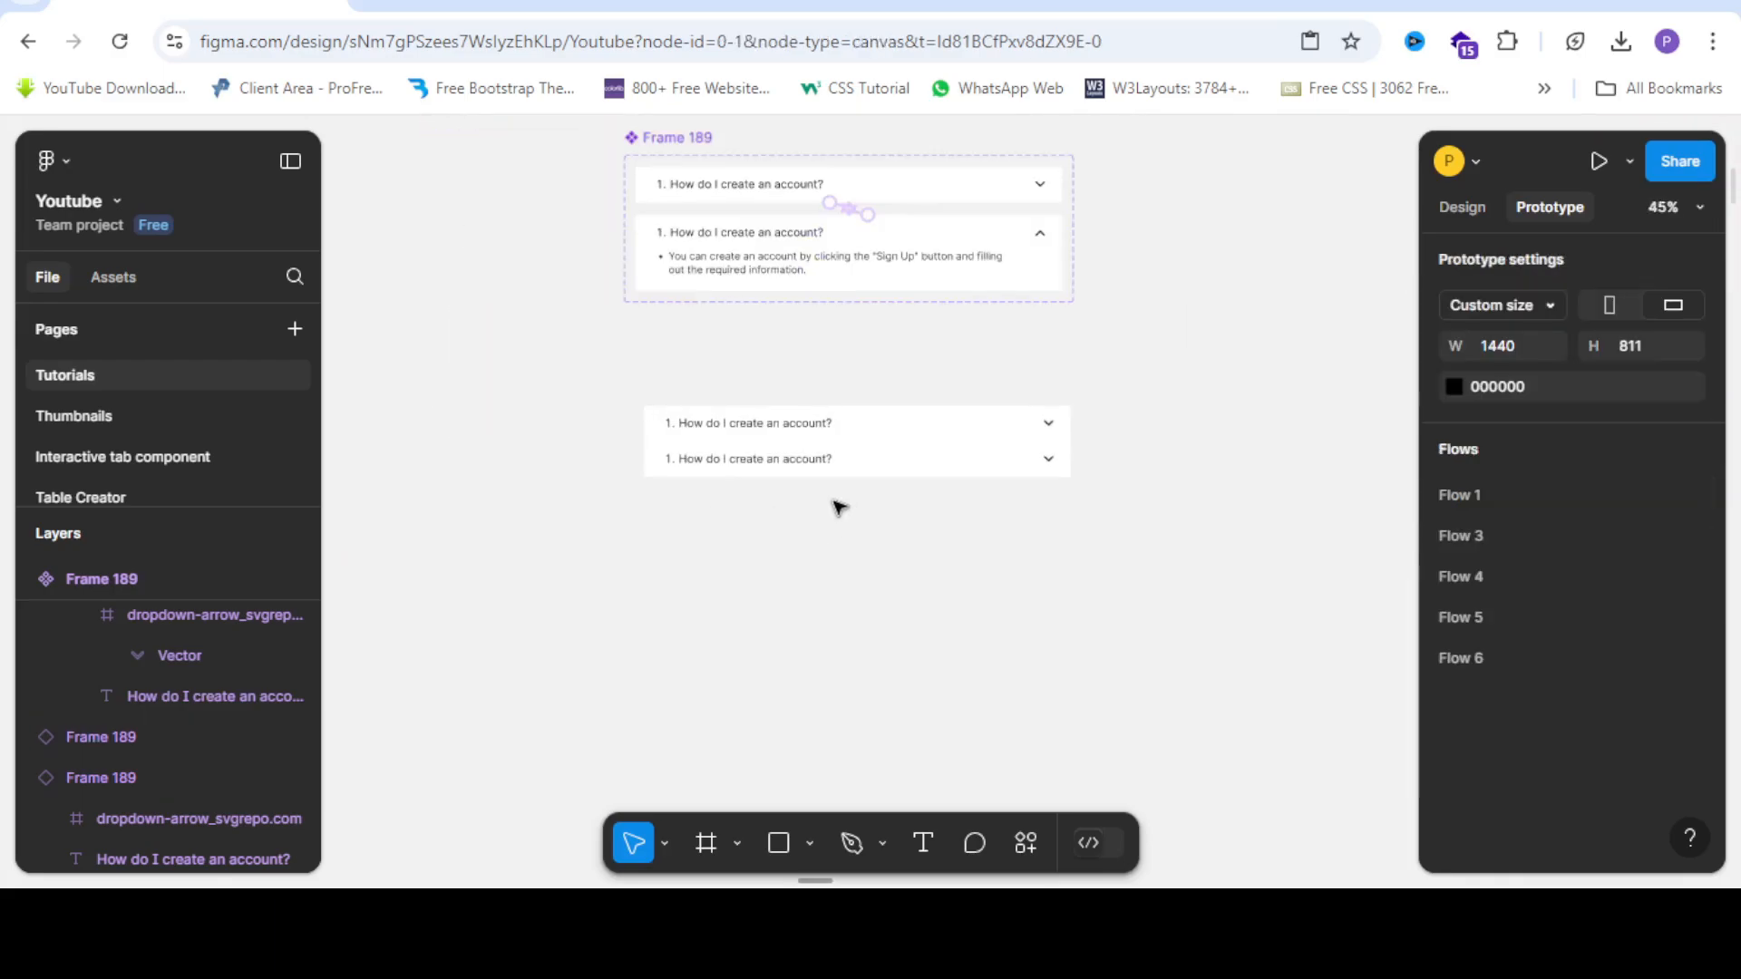
scroll(475, 410, "down", 2)
scroll(653, 404, "up", 1)
scroll(672, 422, "up", 1)
scroll(351, 373, "down", 2)
scroll(471, 413, "up", 1)
left_click_drag(524, 352, 464, 350)
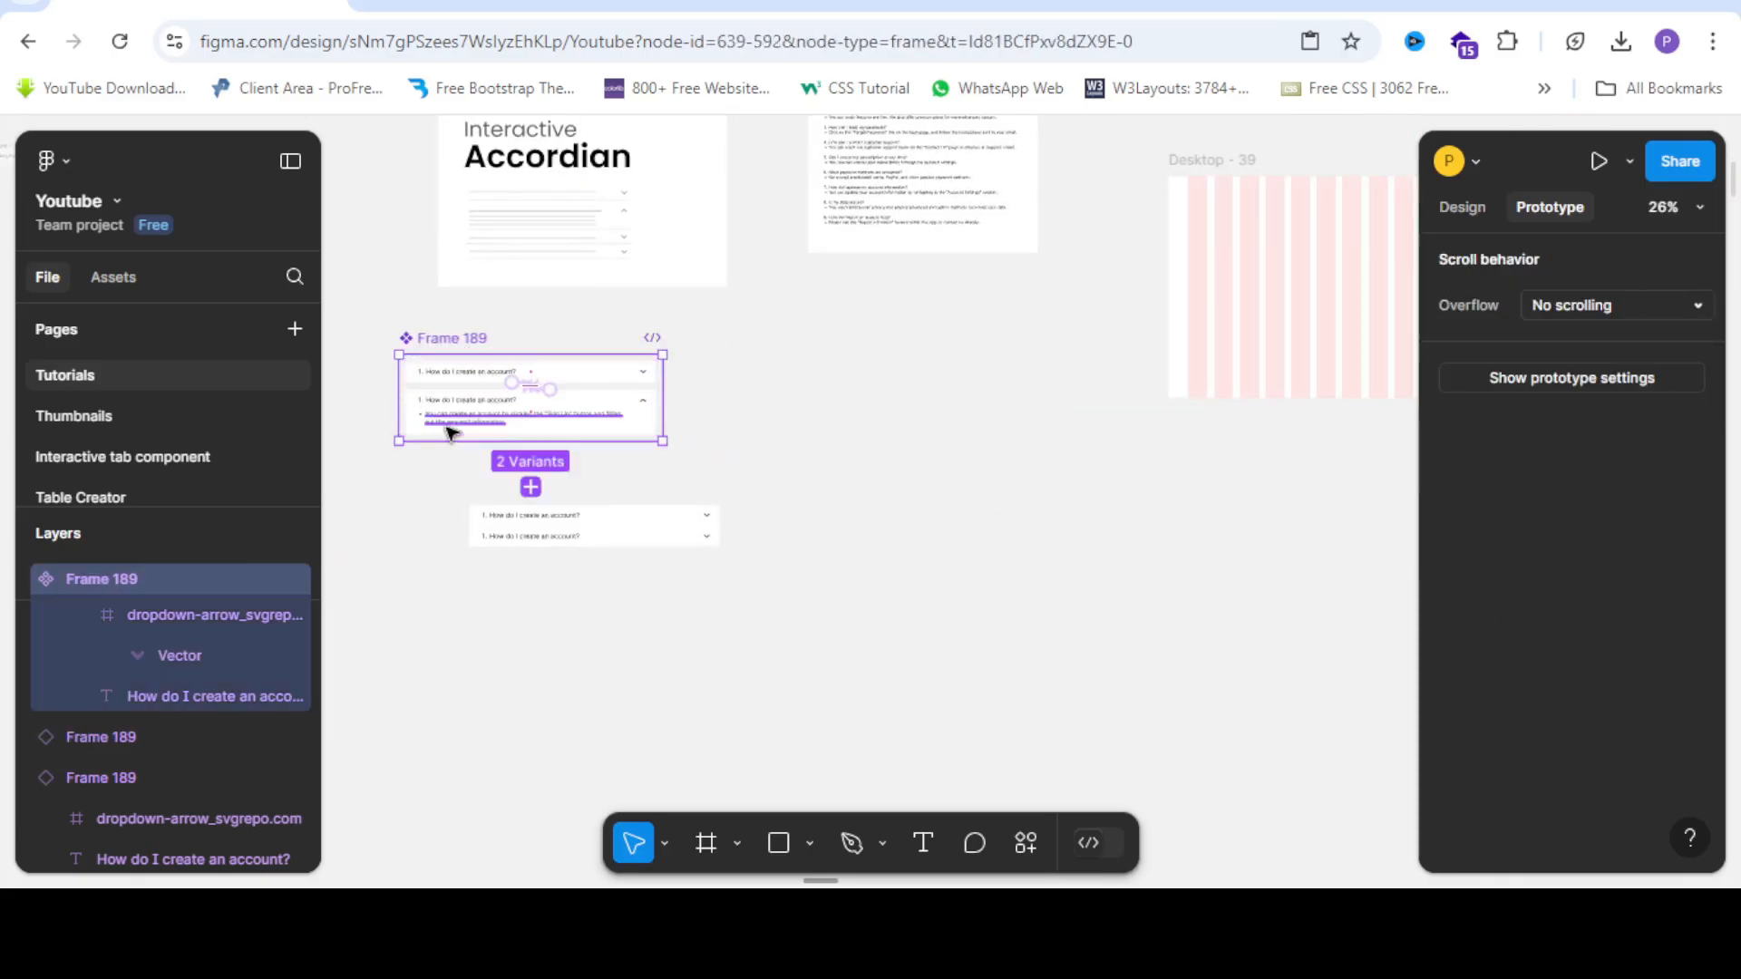
Duplicate the Frame 189 component set and place the copy beside the original.
key("ctrl+d")
left_click_drag(716, 426, 703, 341)
scroll(703, 341, "up", 4)
scroll(714, 379, "up", 3)
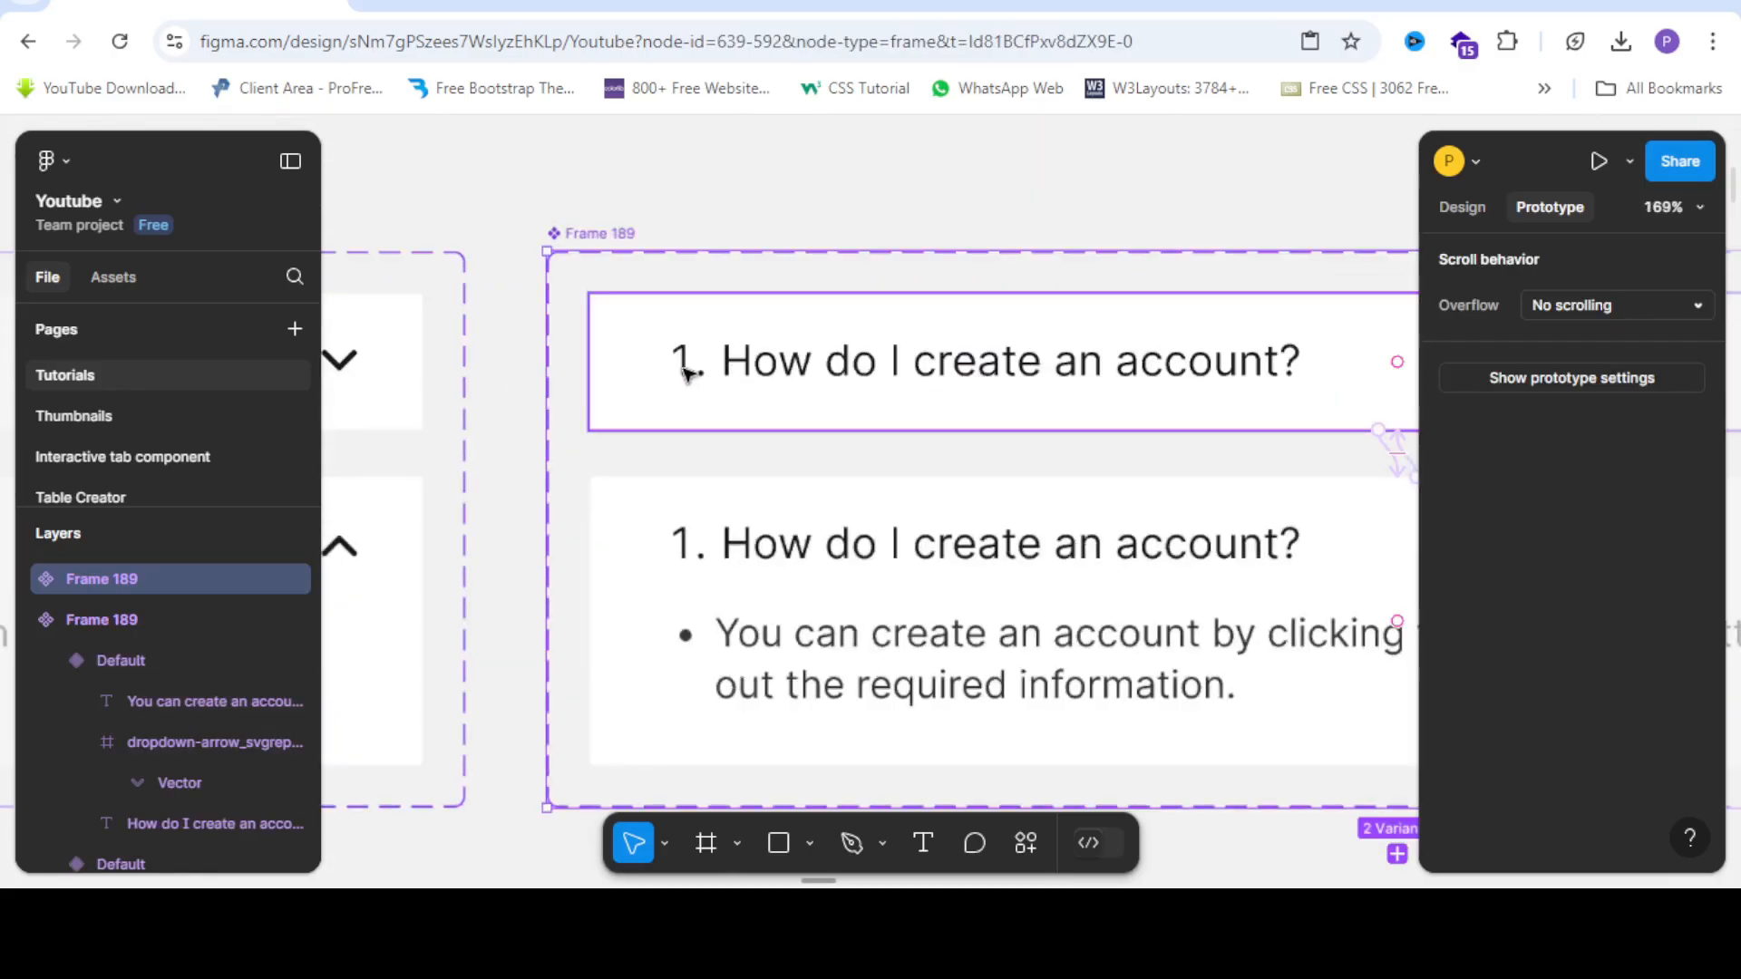
left_click(684, 358)
scroll(684, 359, "up", 3)
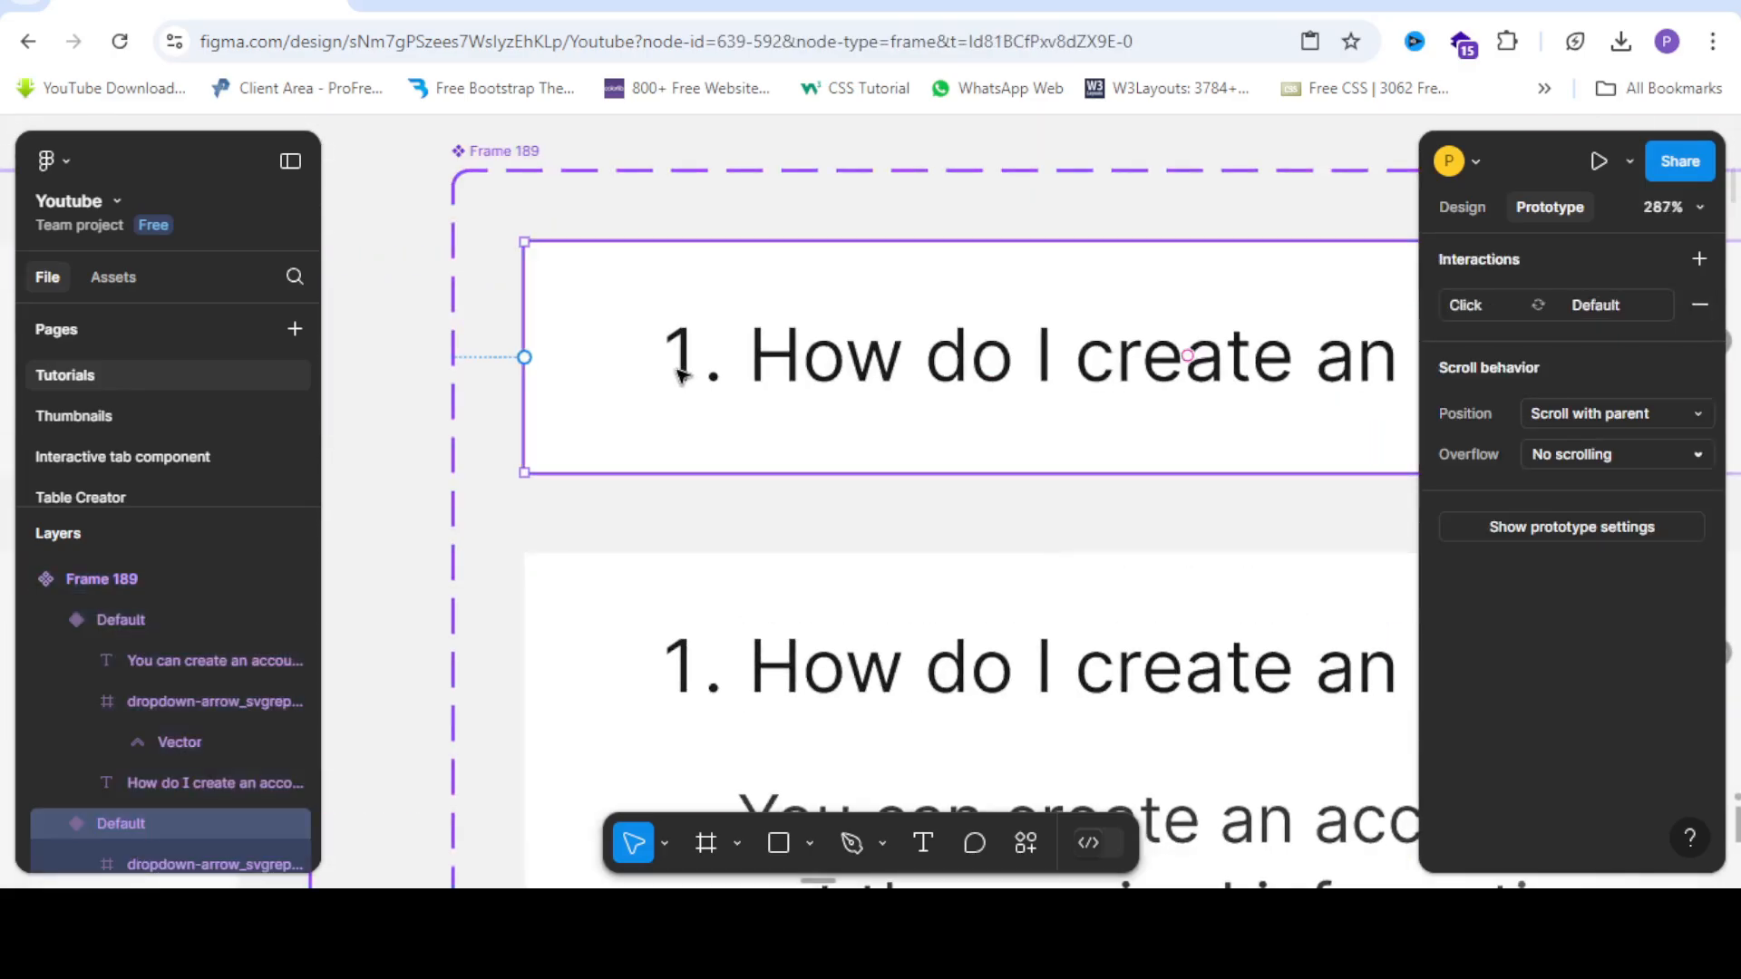
scroll(681, 367, "down", 3)
scroll(689, 367, "up", 2)
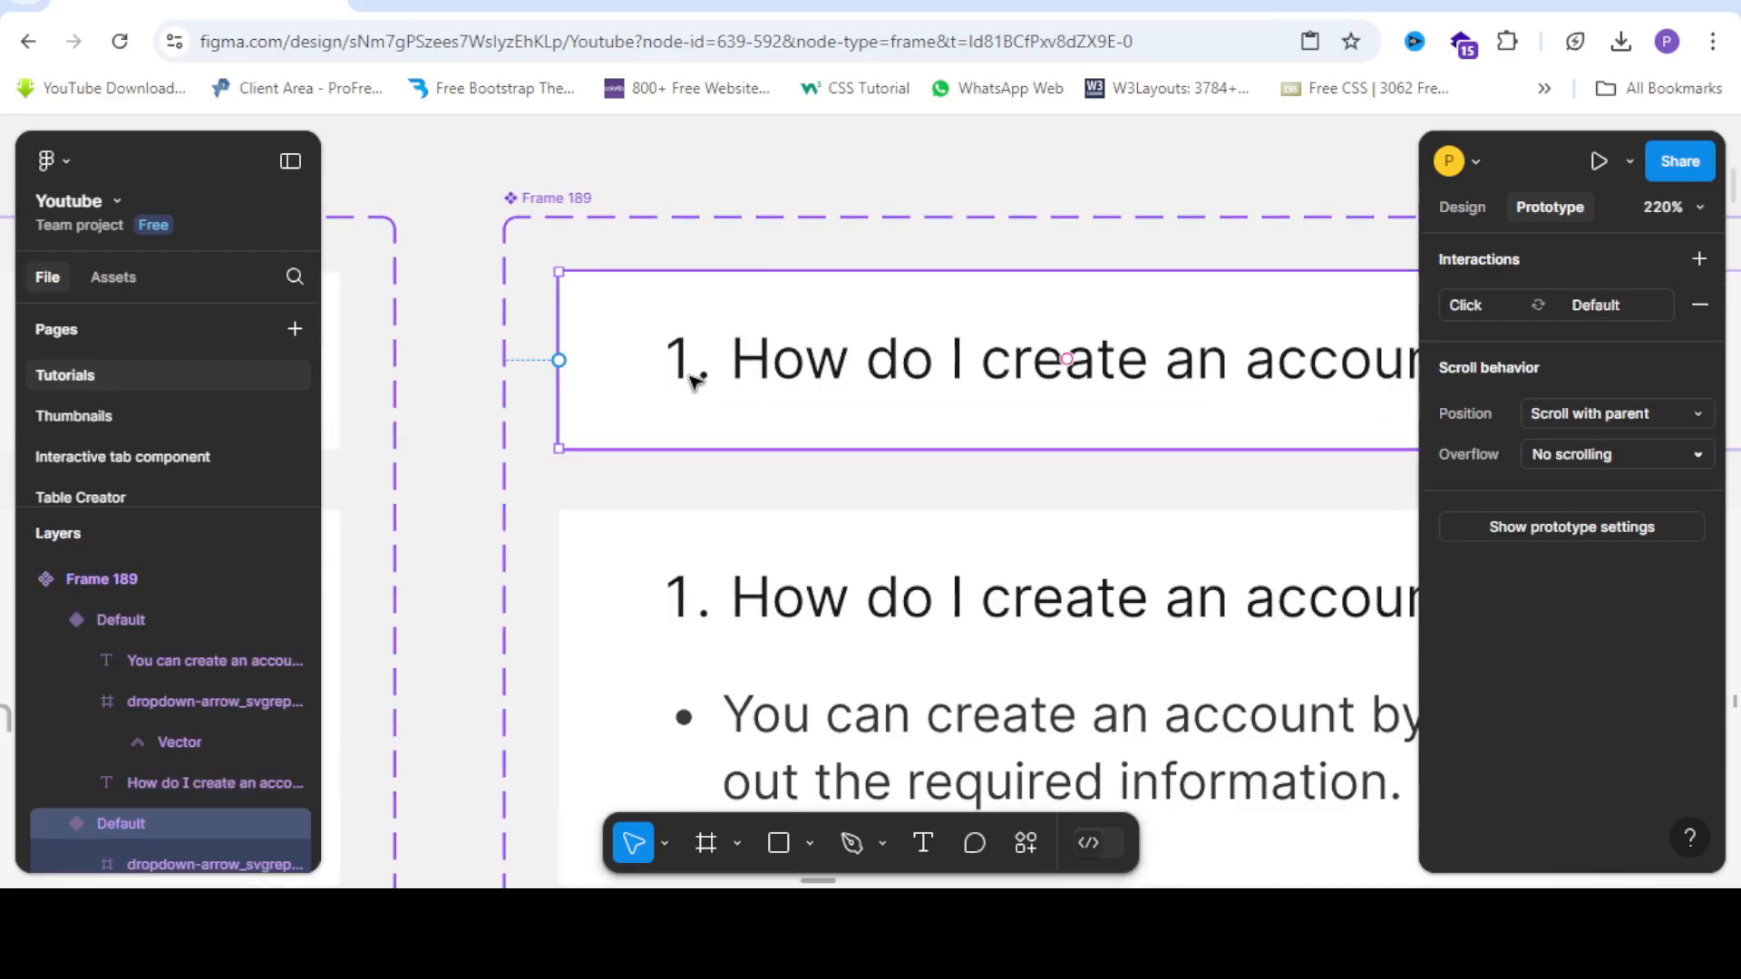
scroll(696, 381, "down", 2)
Change the collapsed variant's question numbering from '1.' to '2.'.
double_click(733, 377)
double_click(719, 378)
double_click(718, 378)
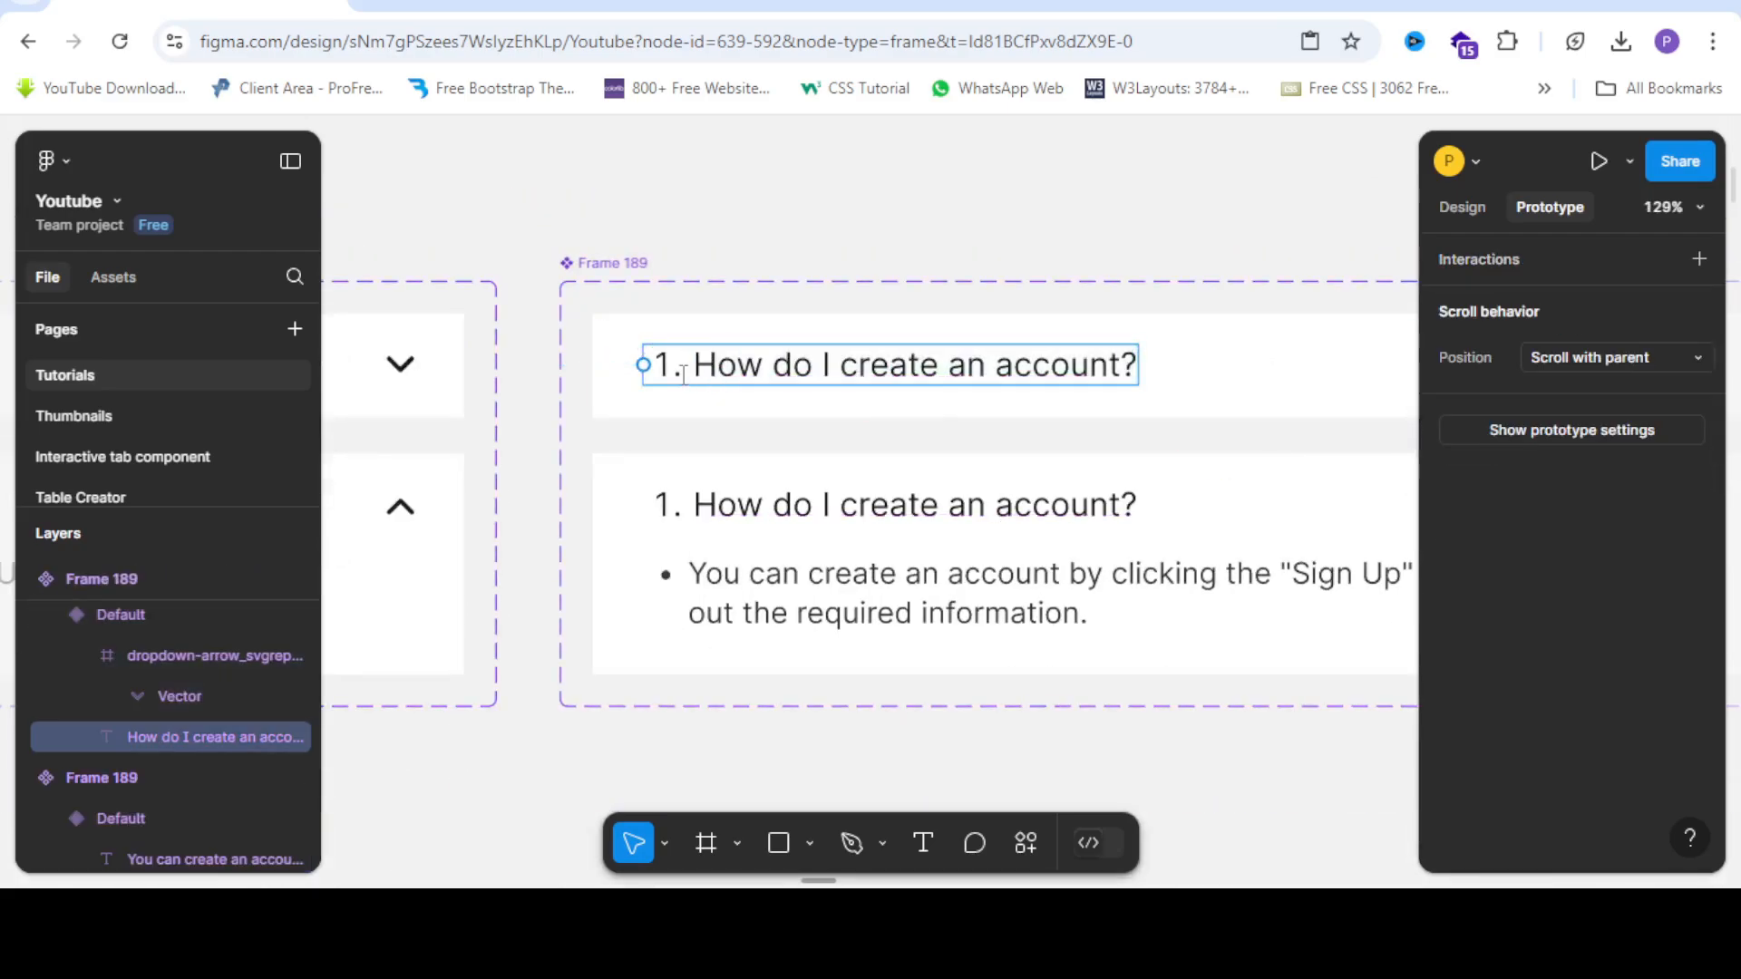
key("BackSpace")
key("BackSpace")
key("BackSpace")
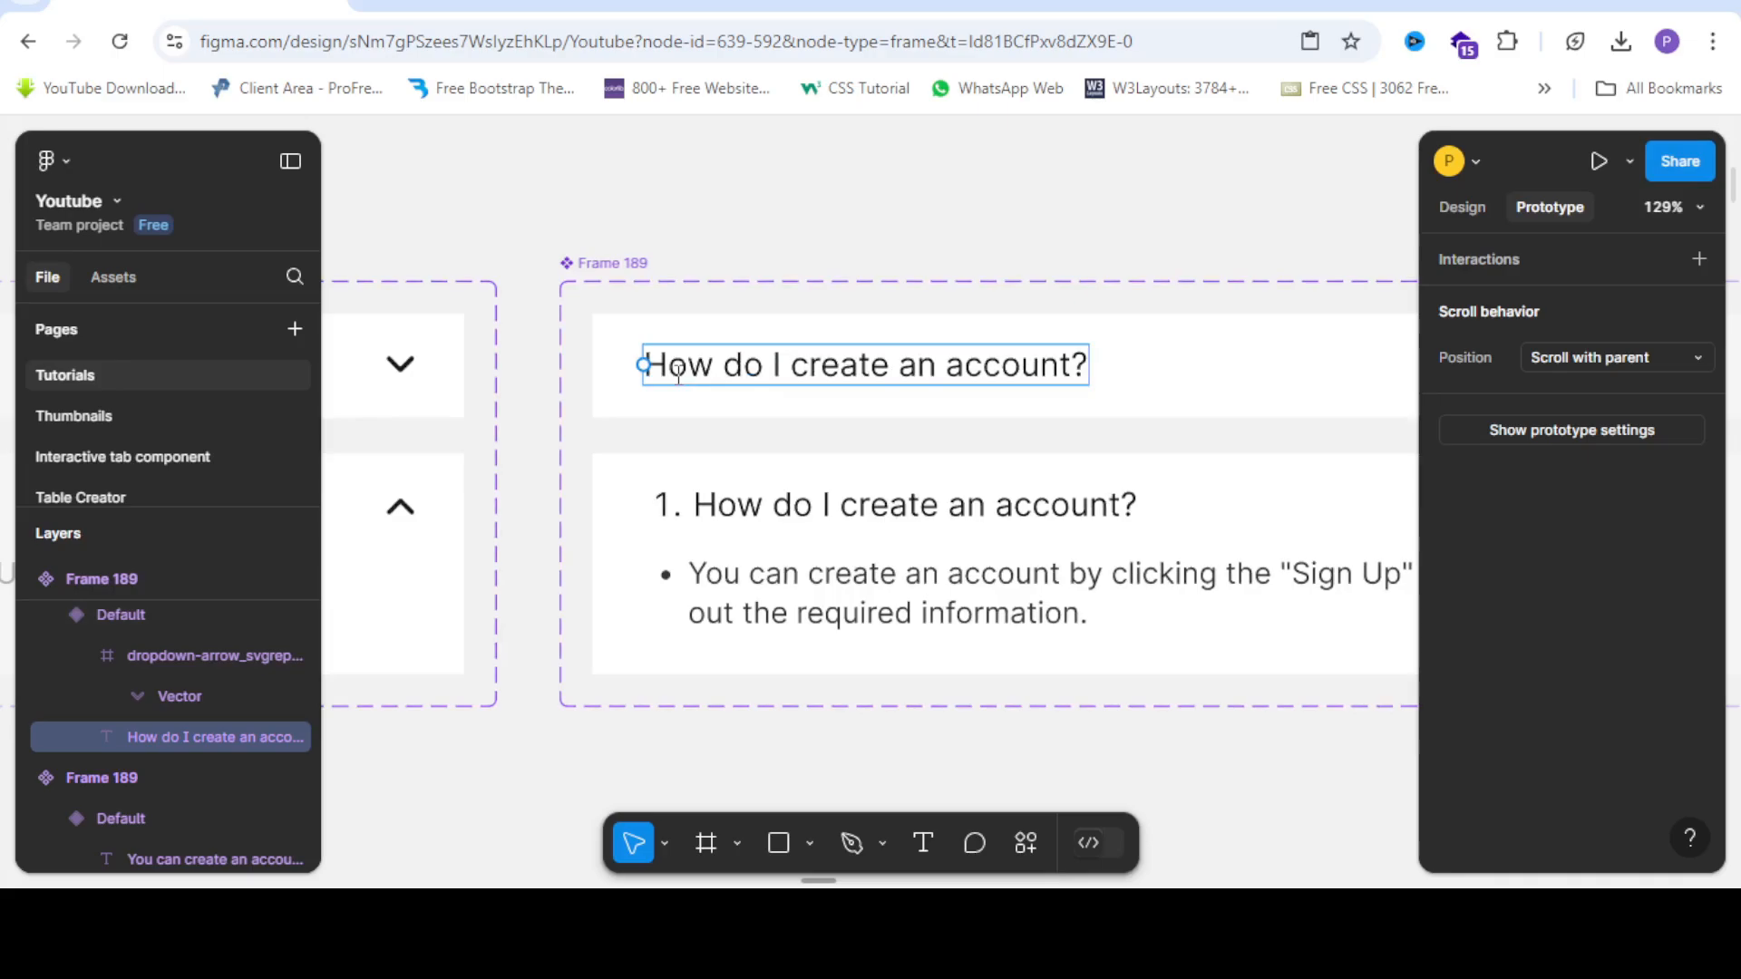
type("2.")
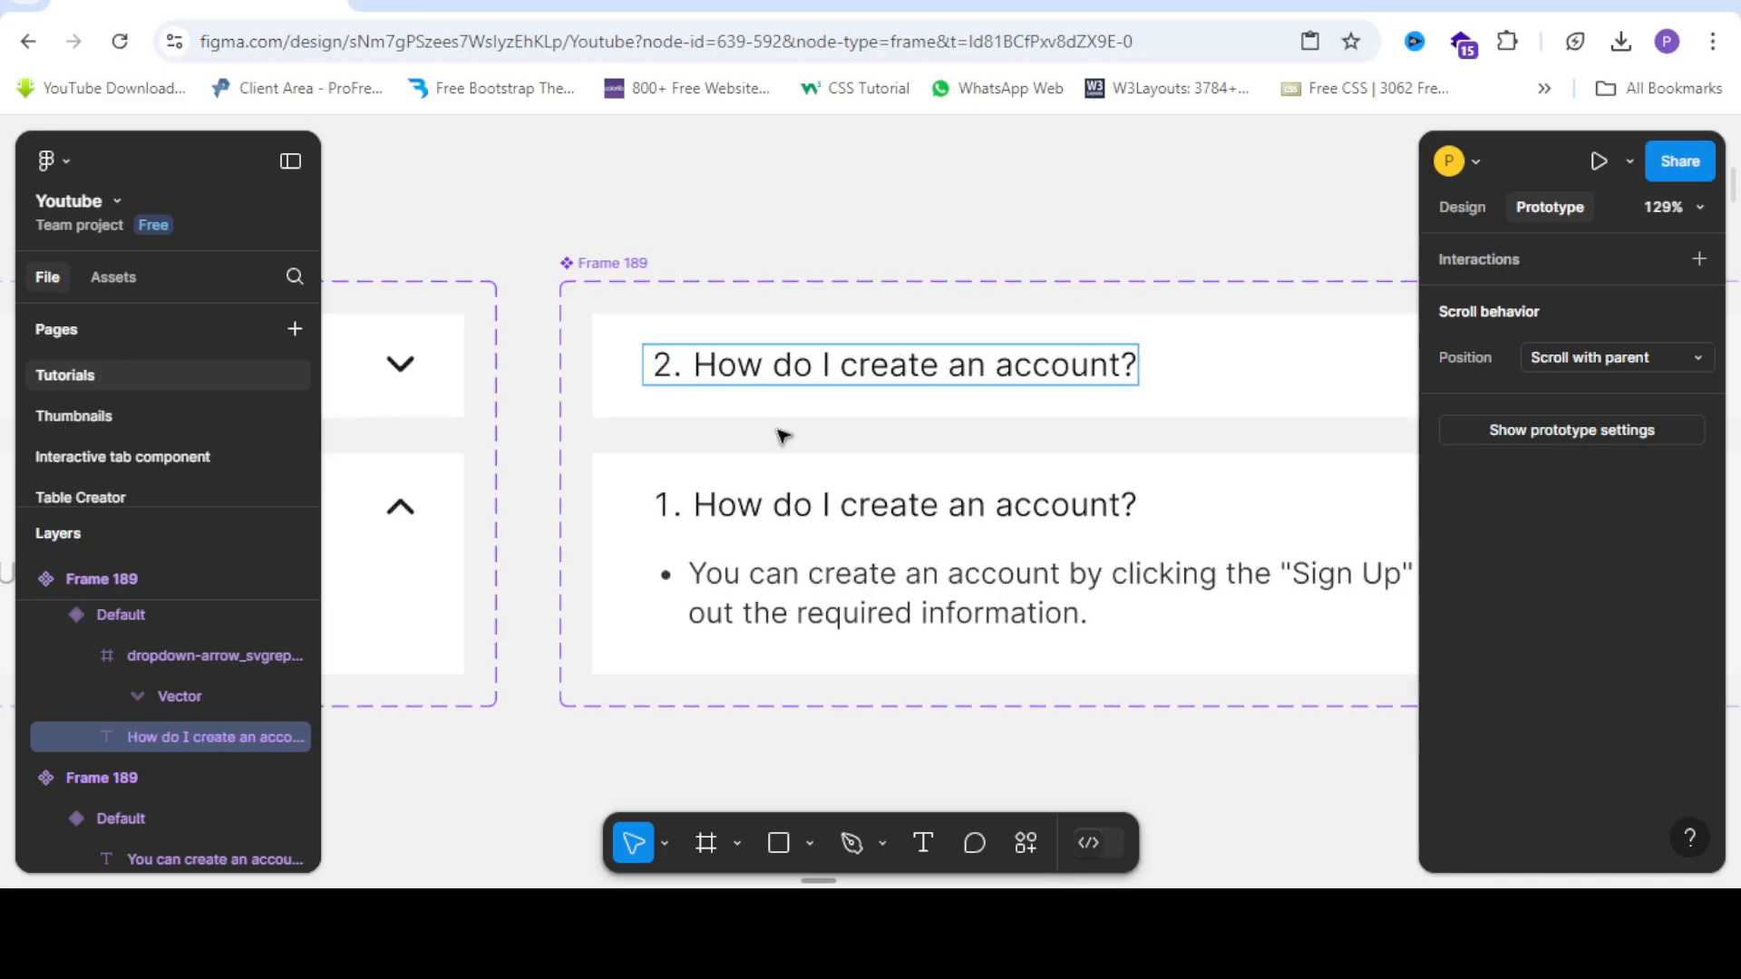
scroll(613, 410, "down", 3)
scroll(703, 466, "up", 2)
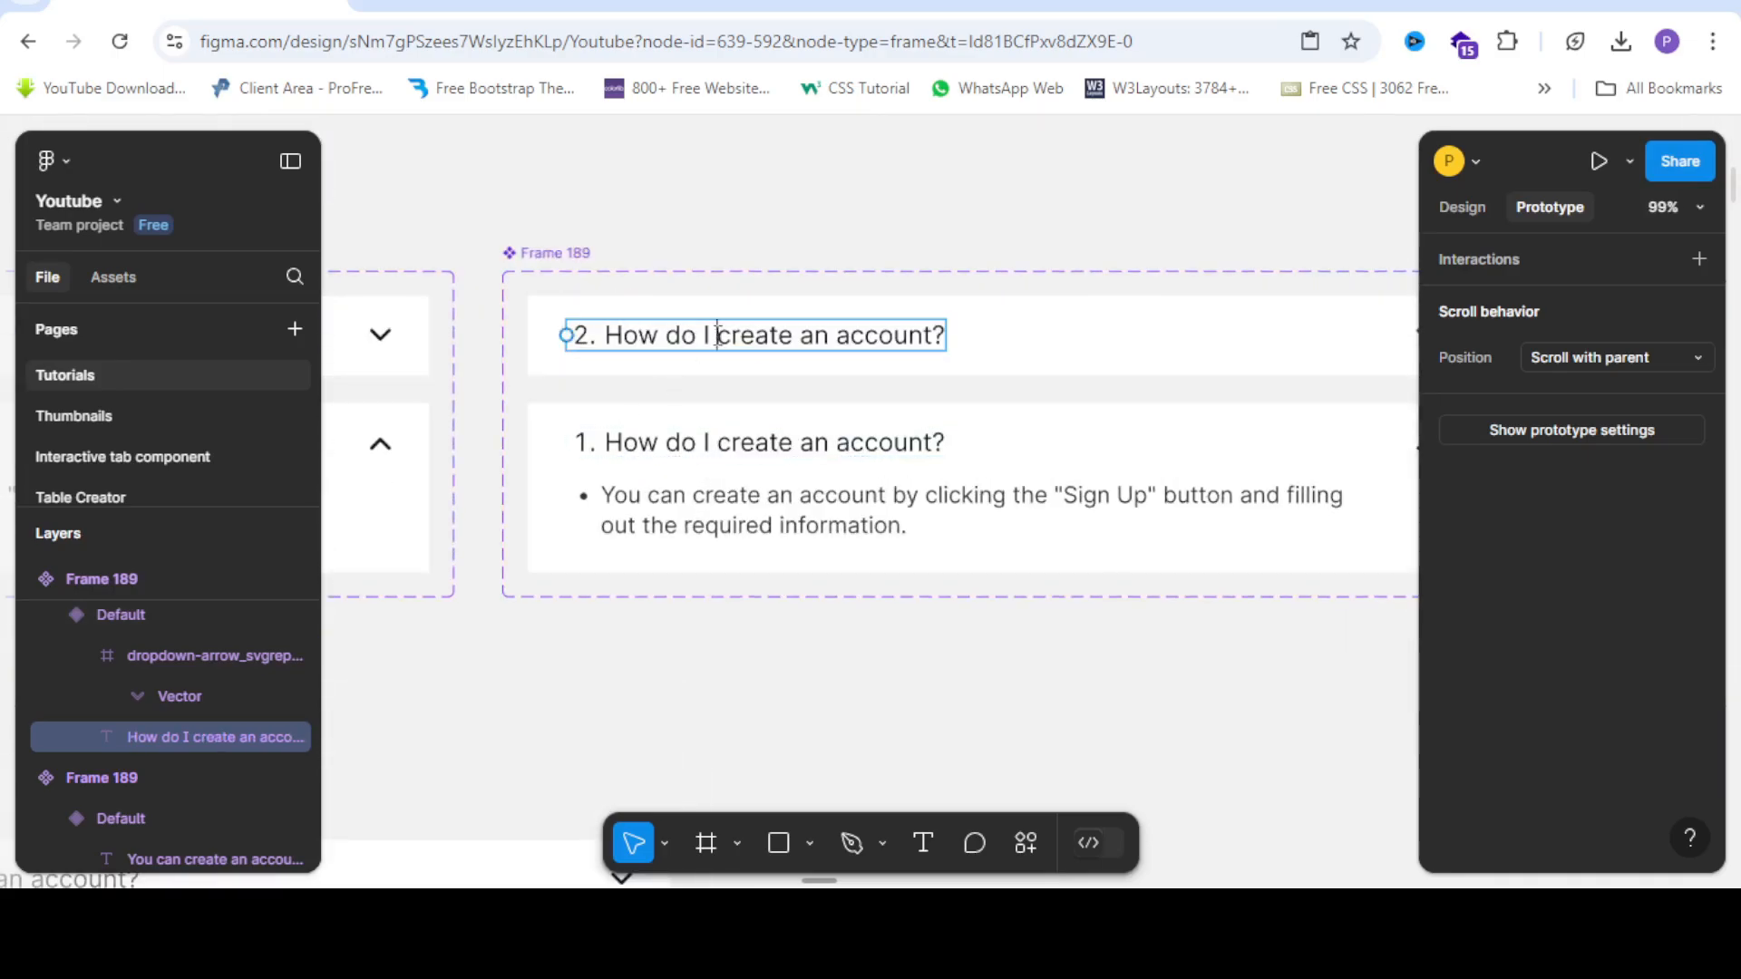
key("shift+End")
Select the expanded variant's whole question text, ready to paste over it.
double_click(686, 442)
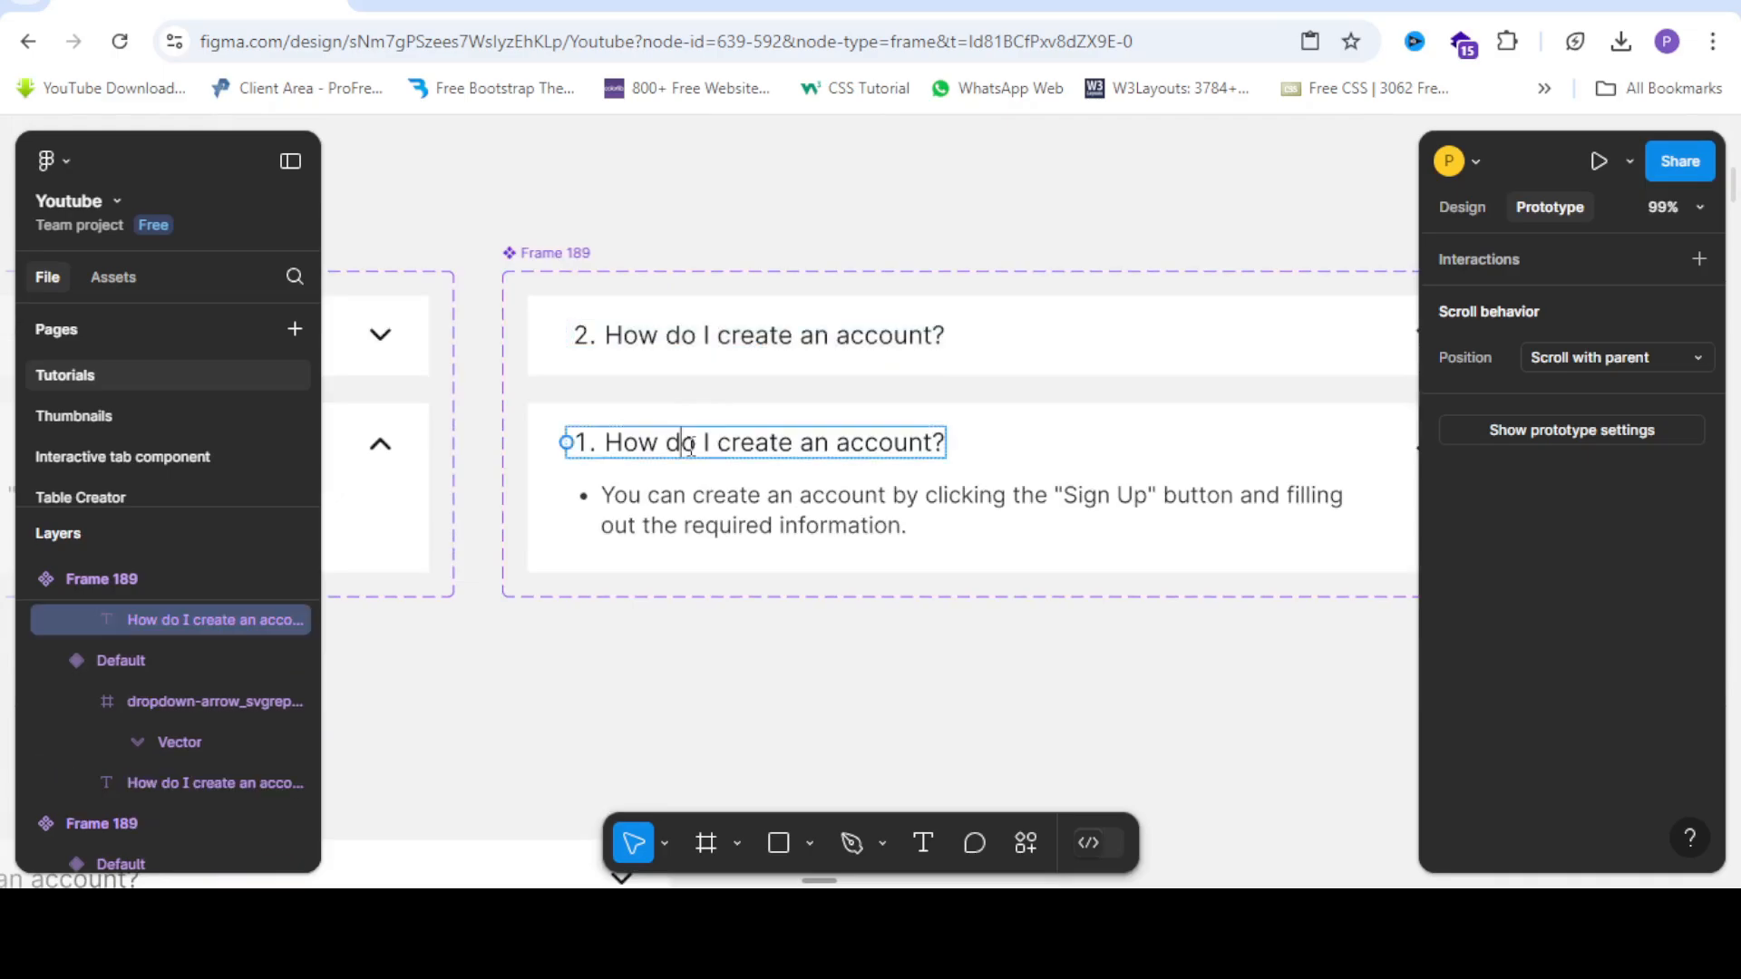
triple_click(686, 443)
key("ctrl+c")
right_click(686, 442)
Copy 'Is this service free?' from the FAQ text and paste it over the collapsed variant's question.
left_click(727, 506)
scroll(795, 390, "down", 10)
scroll(795, 390, "up", 10)
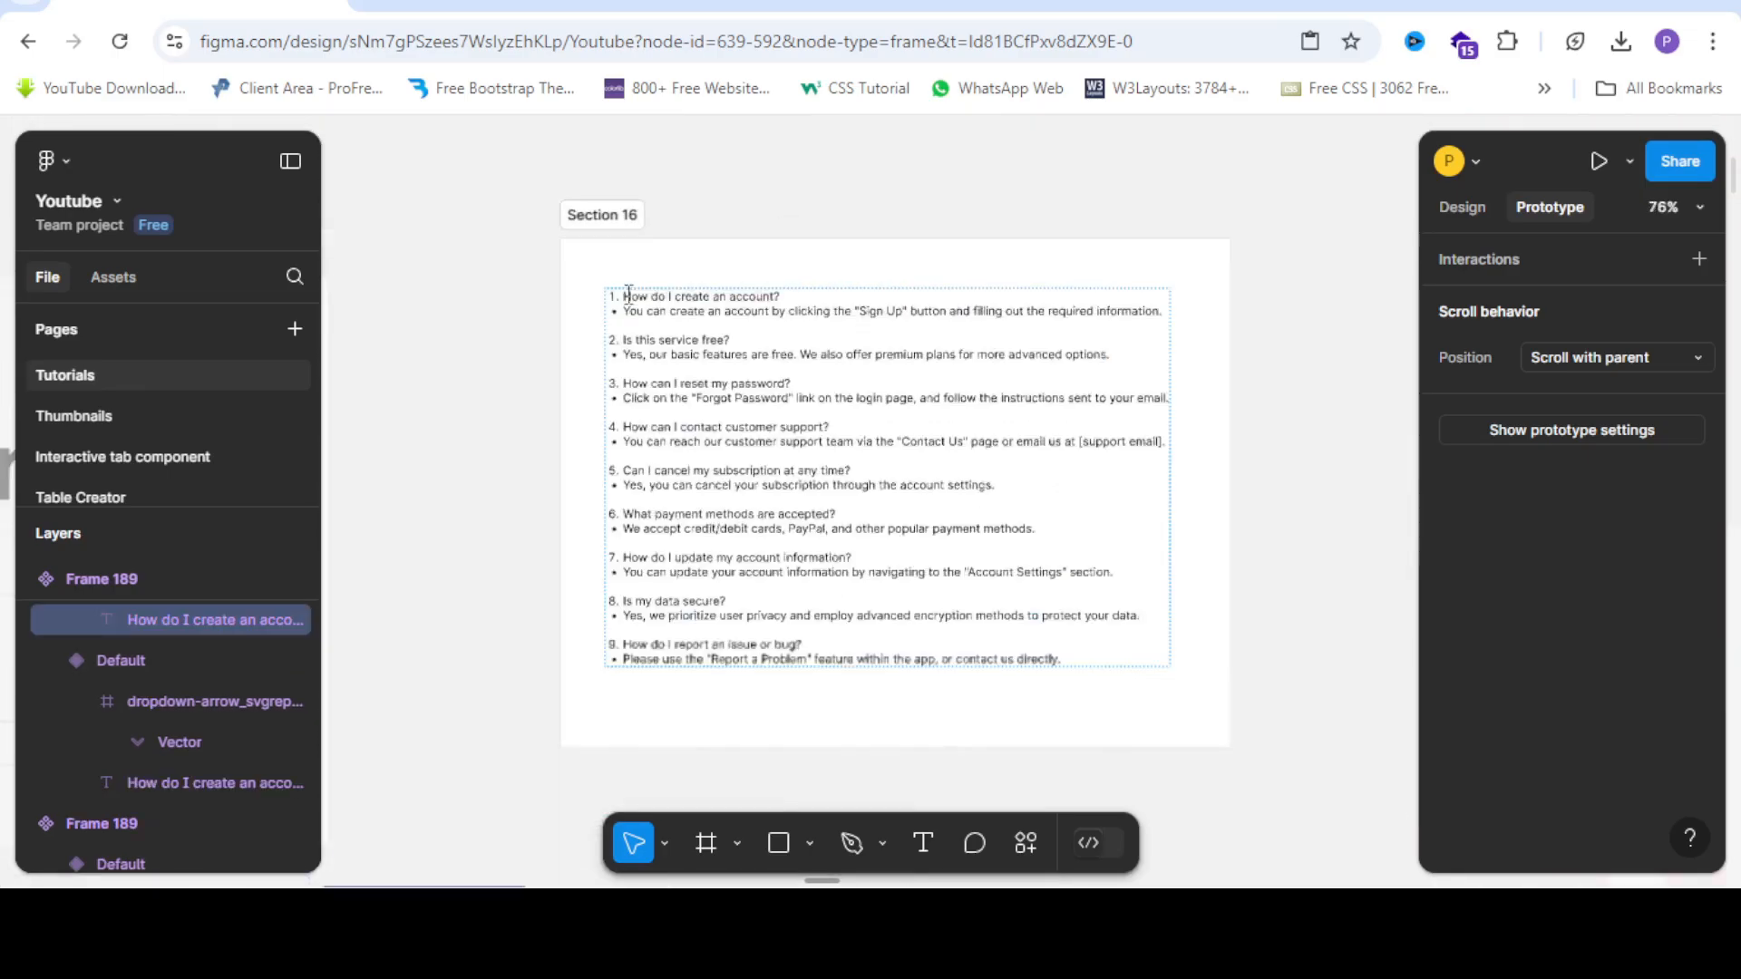
triple_click(577, 379)
key("ctrl+c")
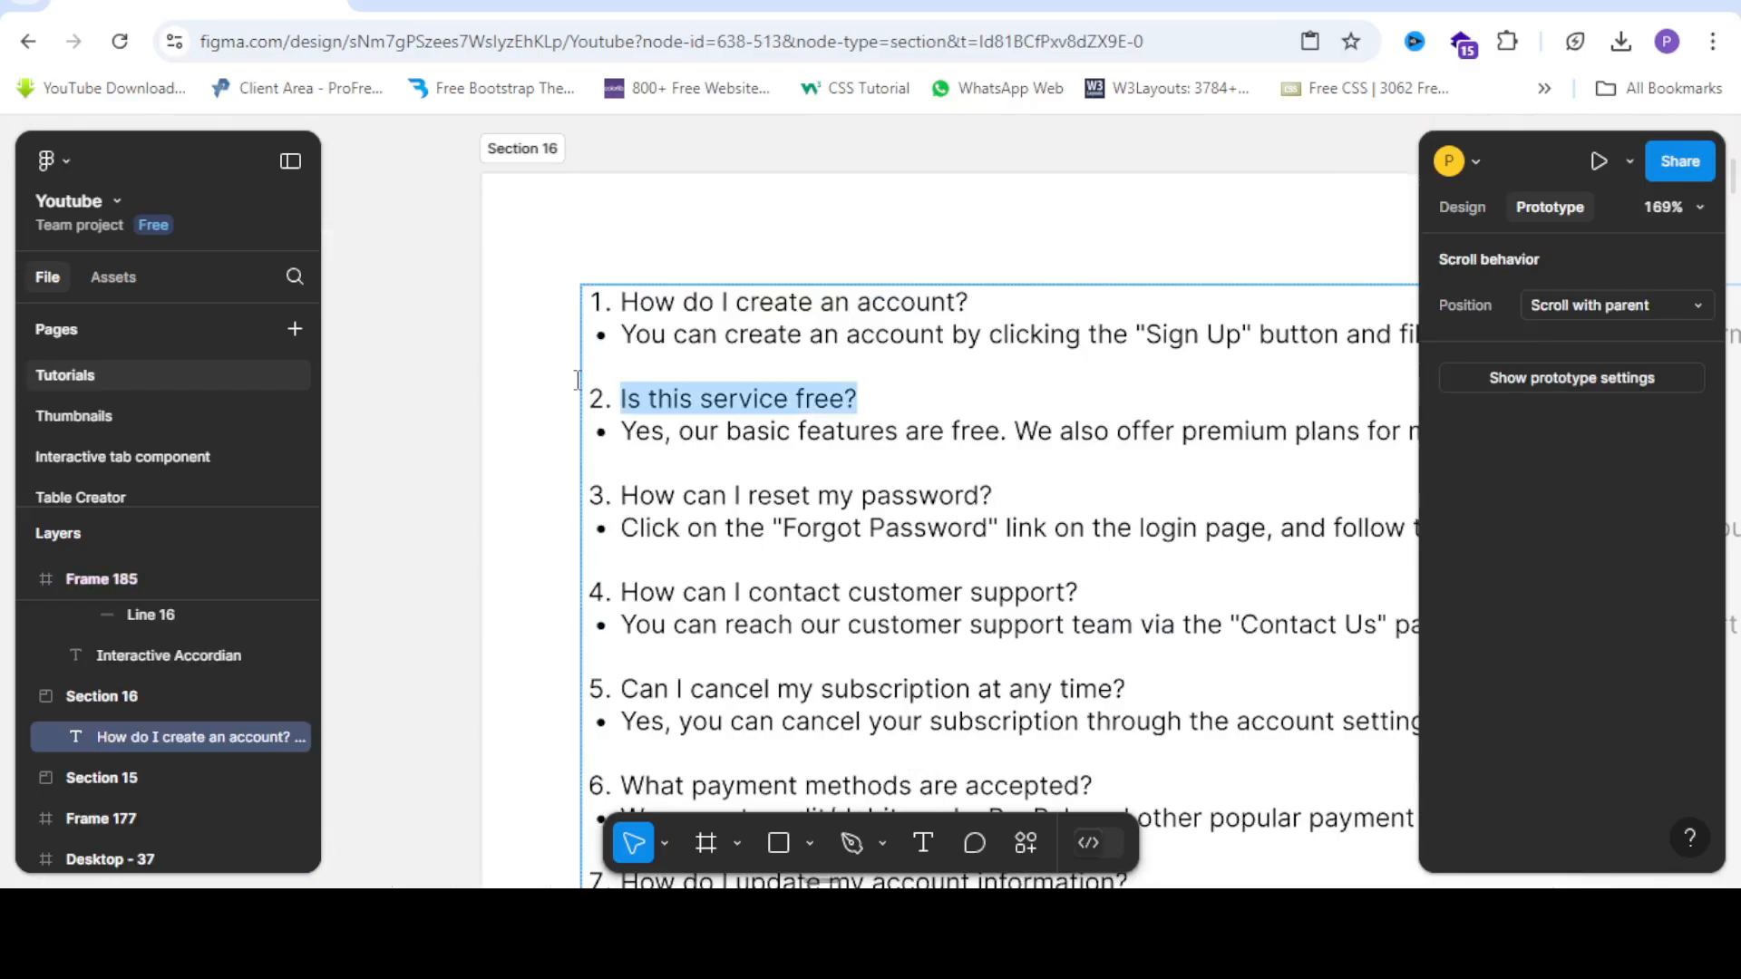
scroll(1001, 415, "down", 8)
scroll(807, 736, "up", 2)
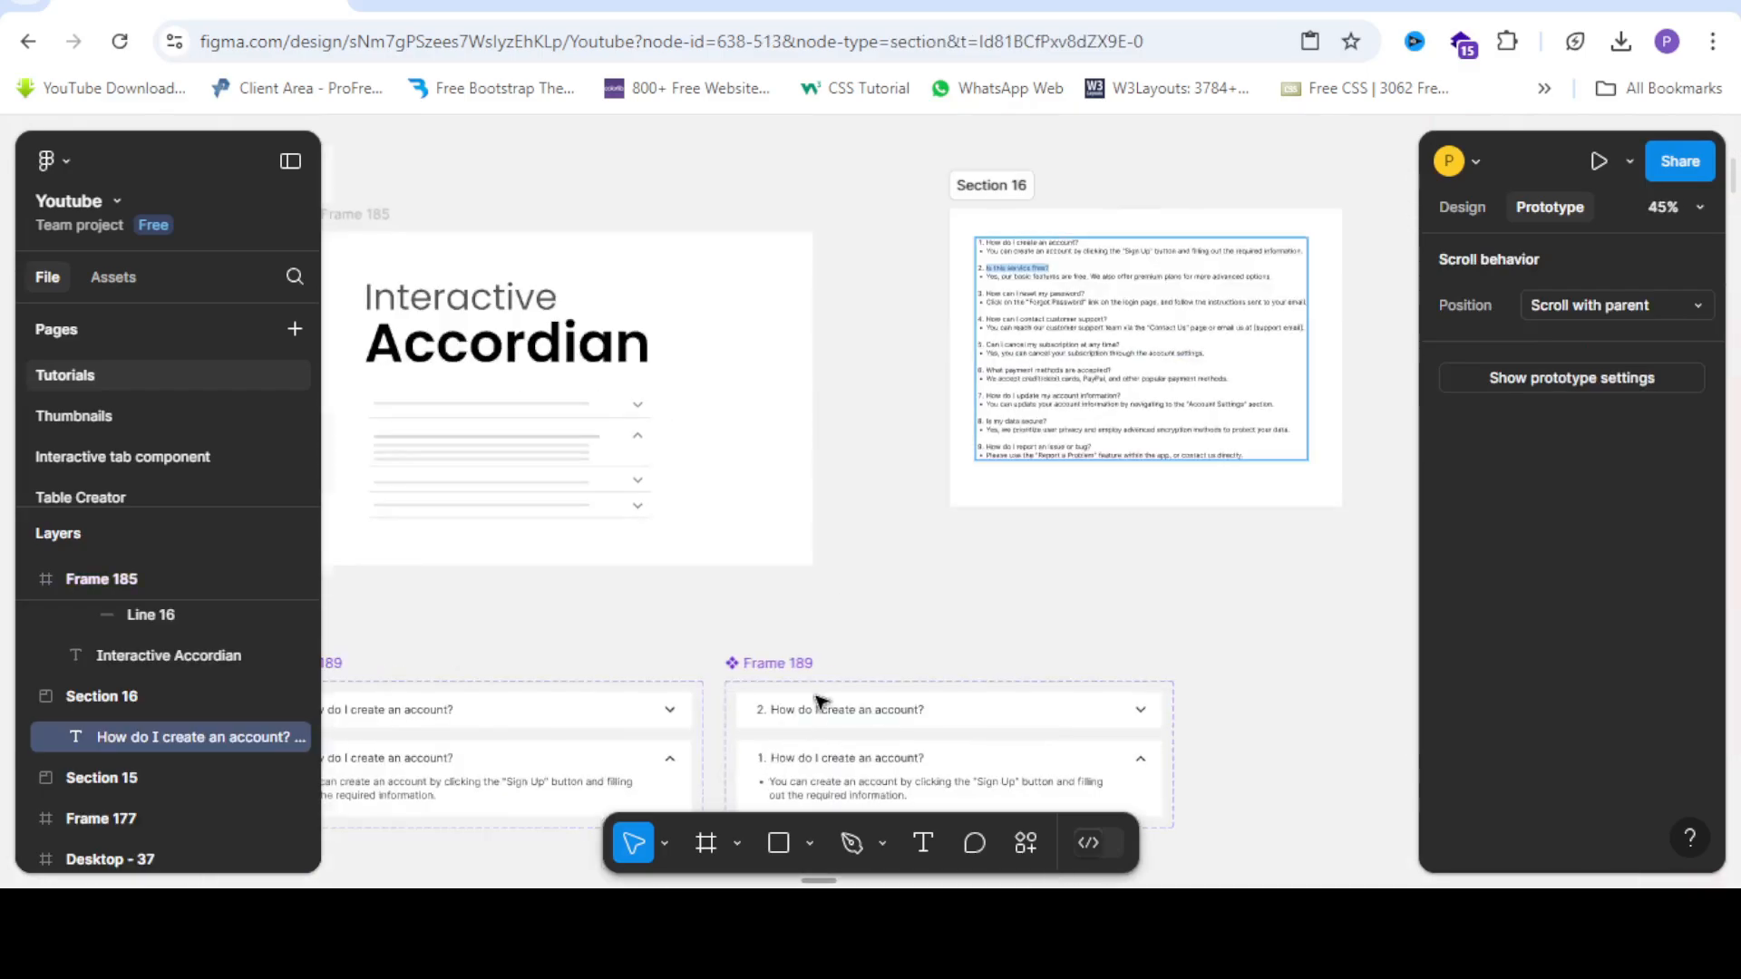
scroll(816, 704, "down", 3)
scroll(887, 388, "up", 4)
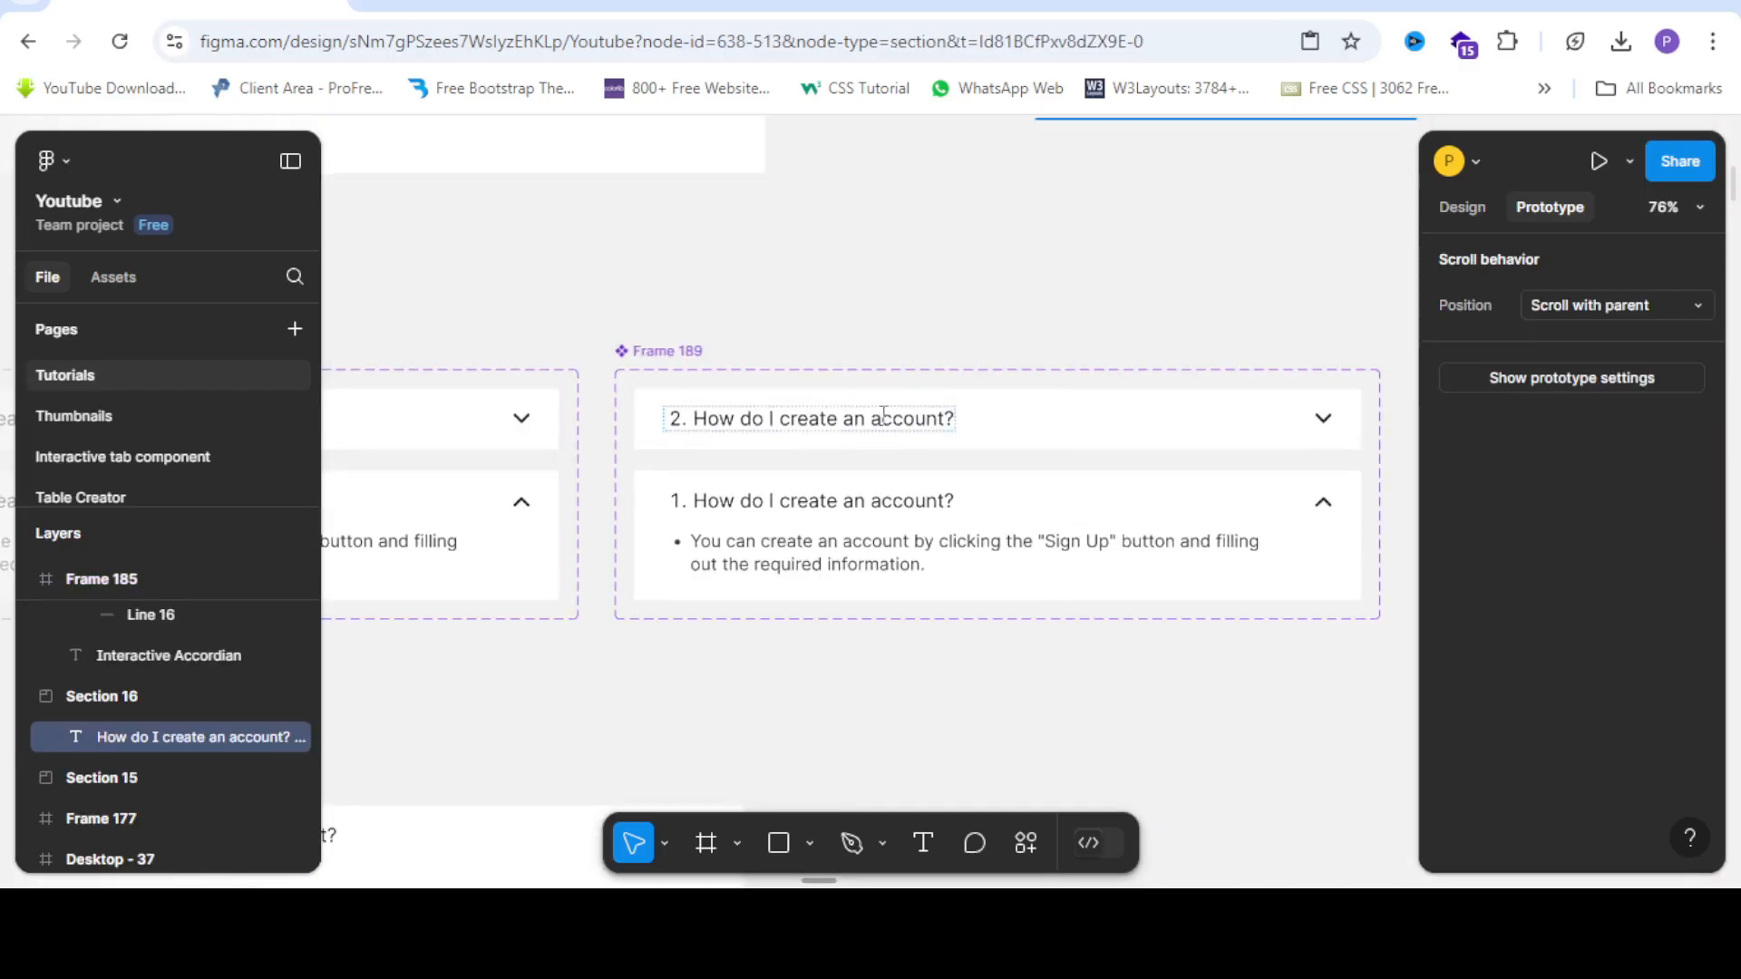
scroll(852, 418, "up", 2)
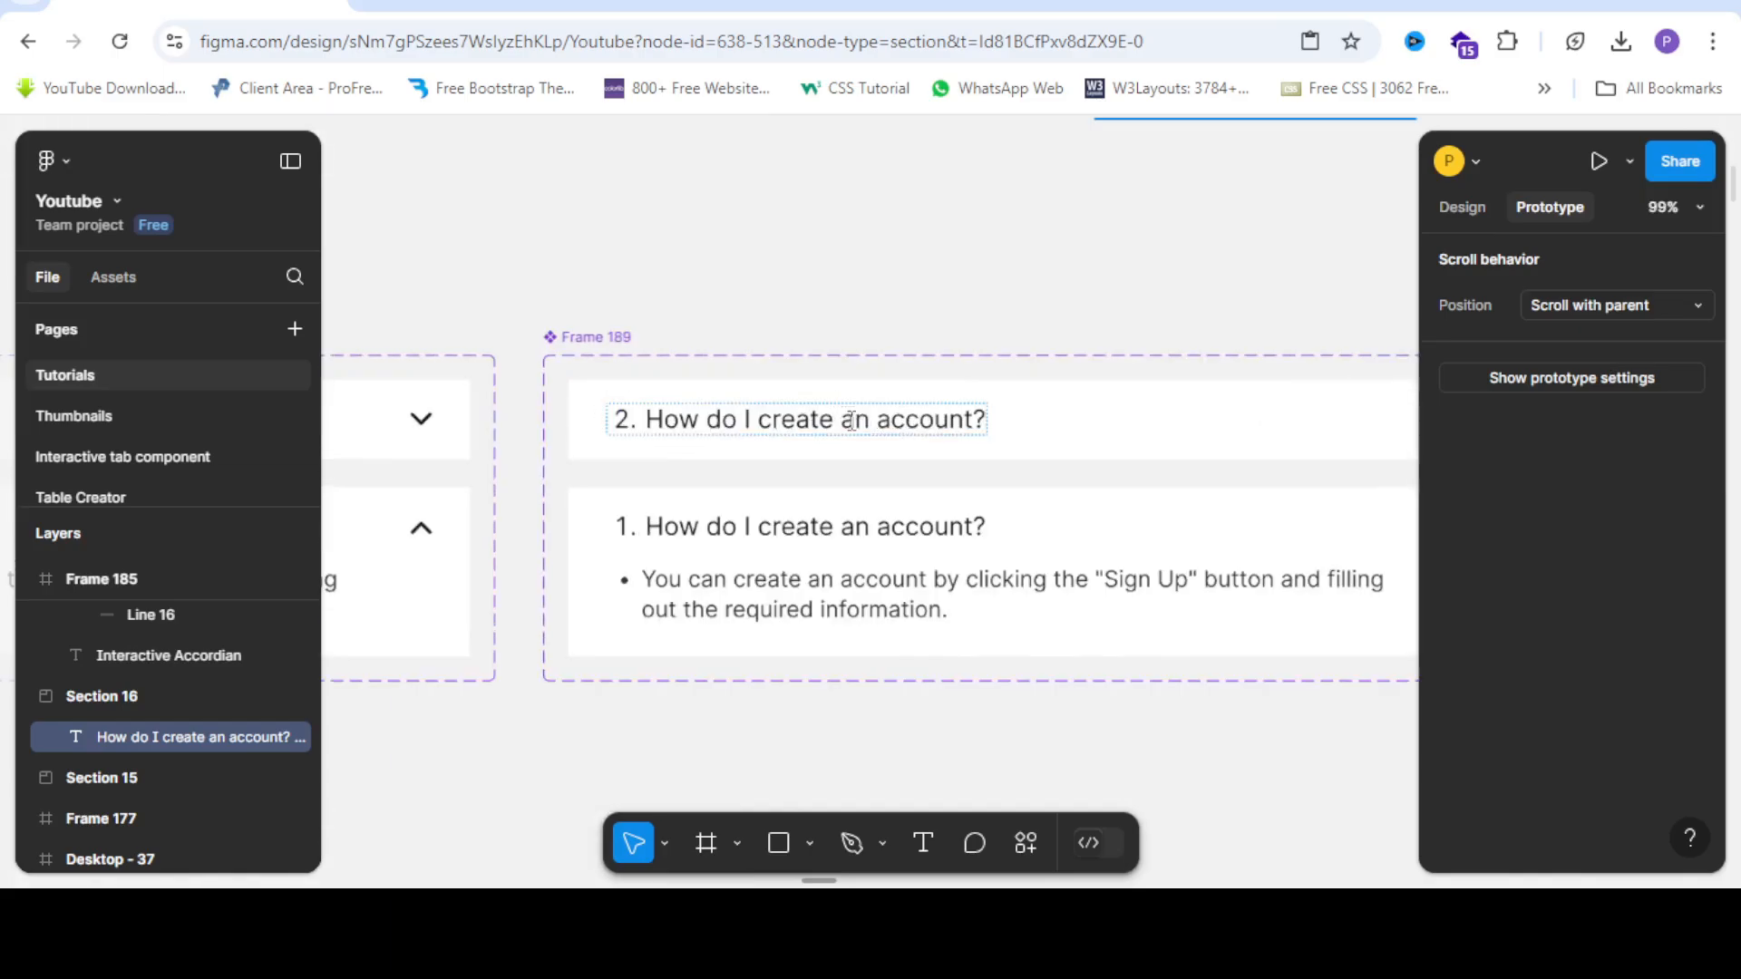
triple_click(782, 420)
right_click(777, 416)
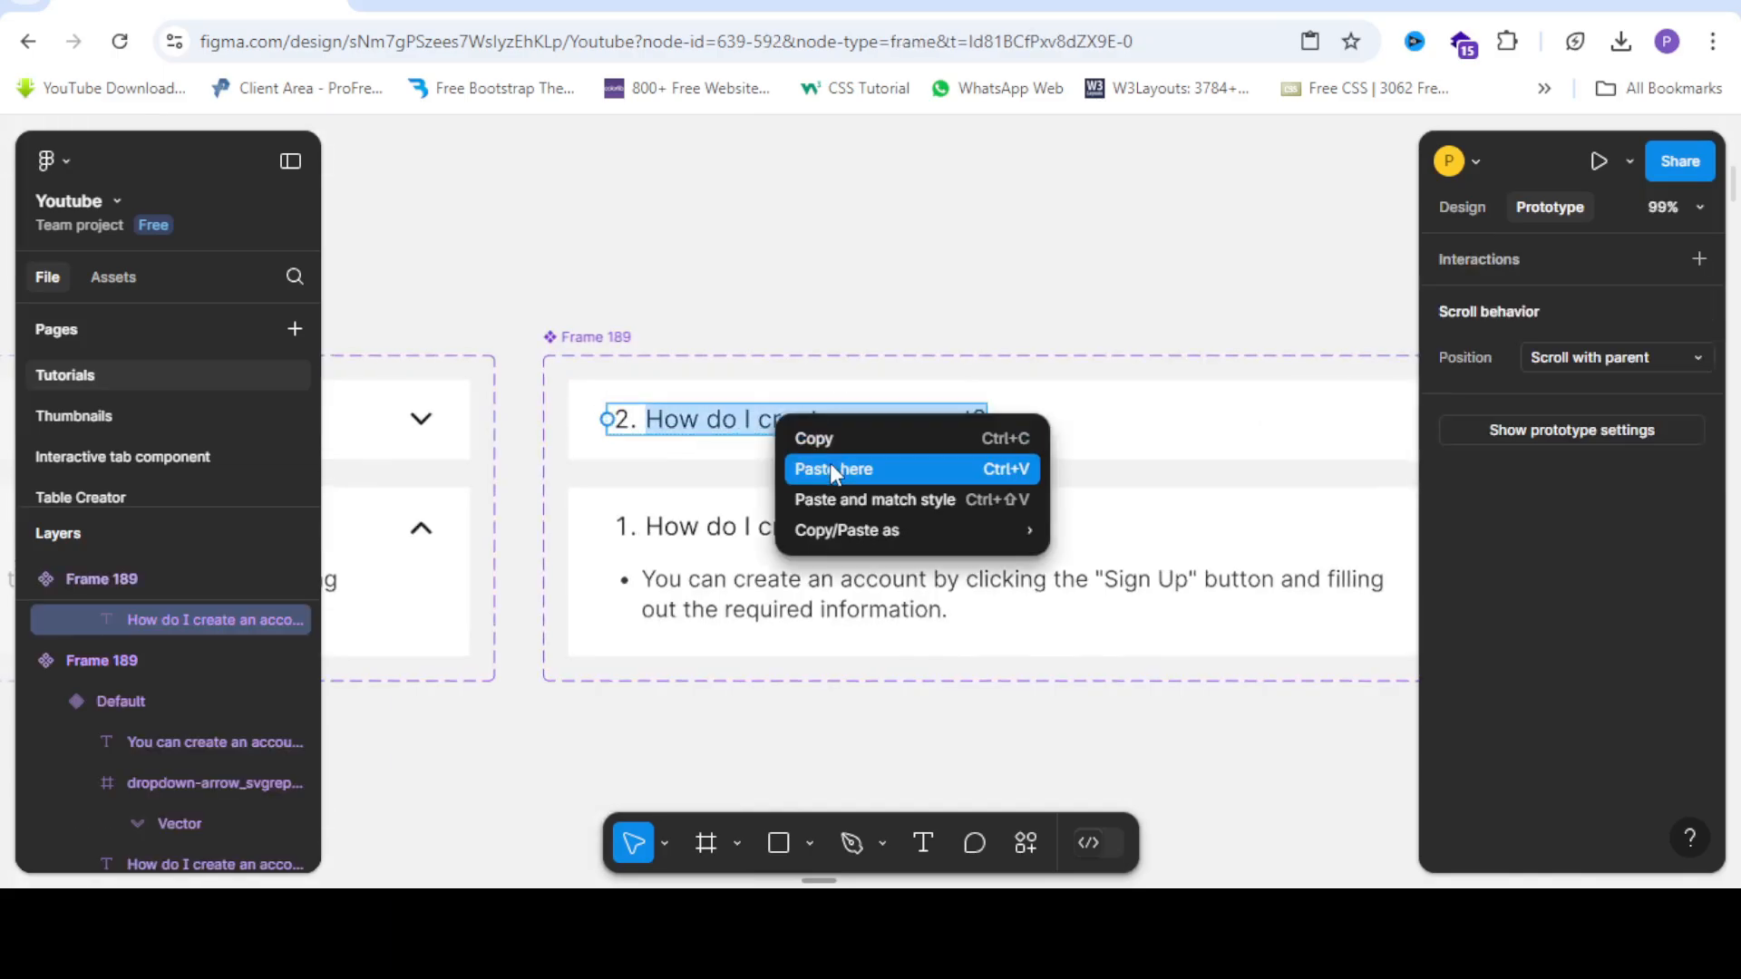
left_click(833, 468)
key("Escape")
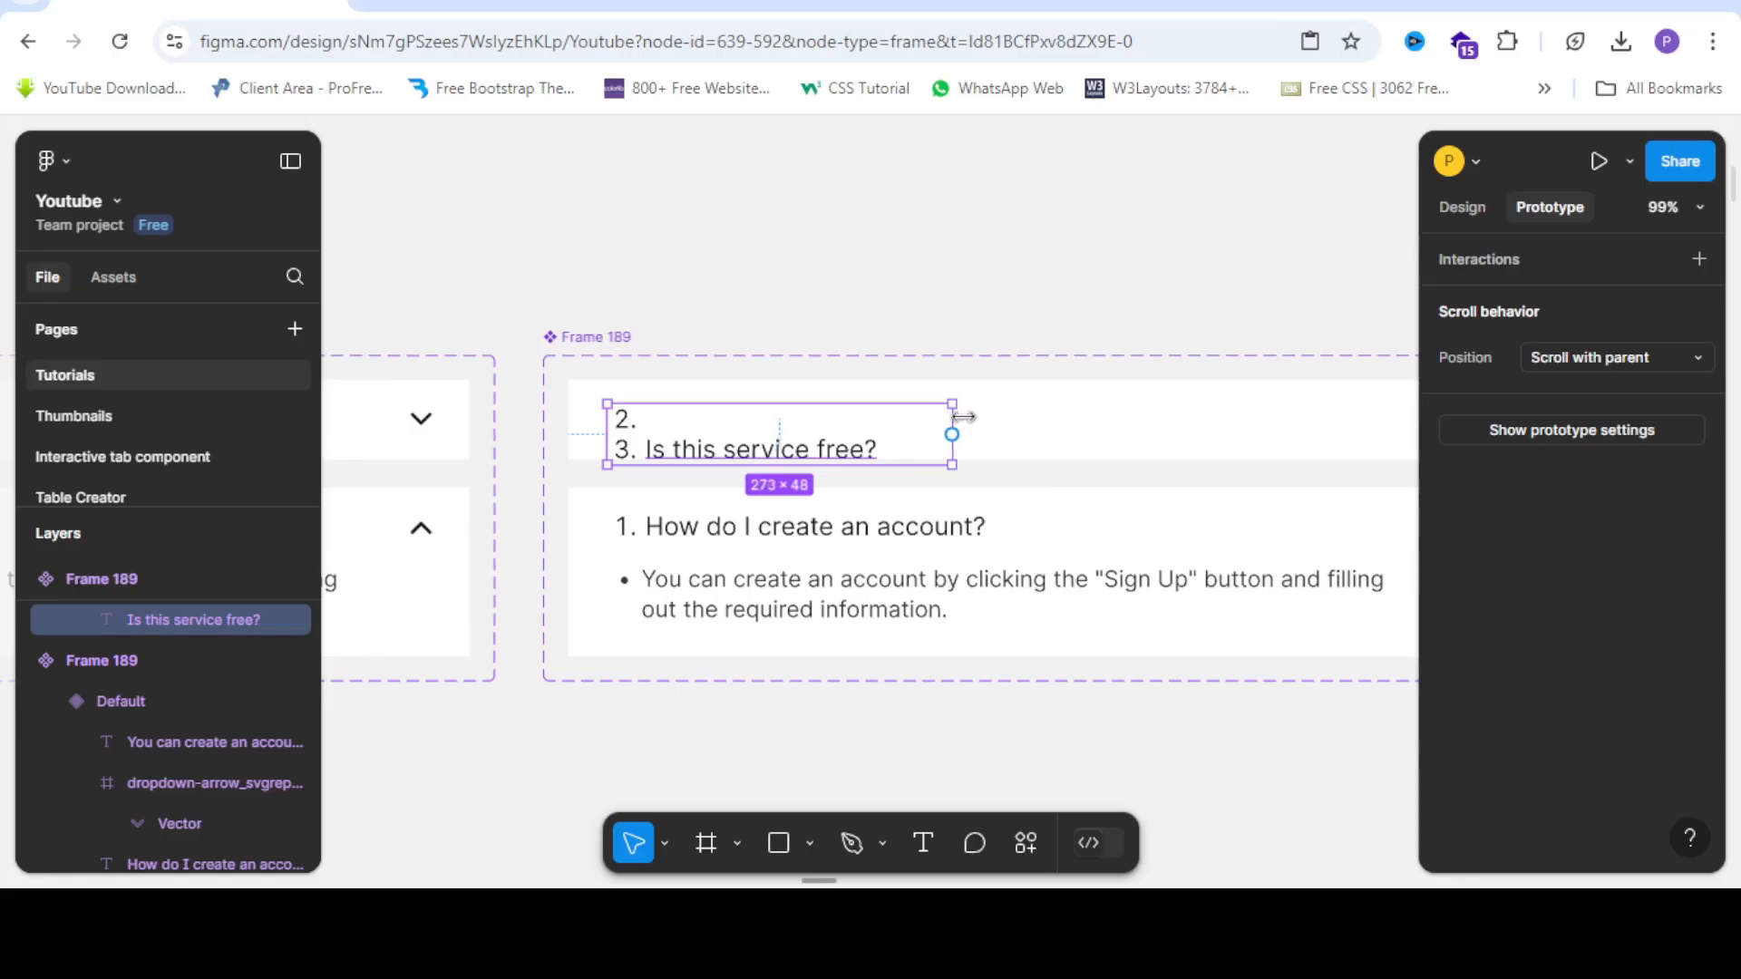
Narrow the question text box and fix the line to read '2. Is this service free?'.
left_click_drag(1007, 417, 875, 416)
scroll(623, 449, "up", 5)
triple_click(646, 451)
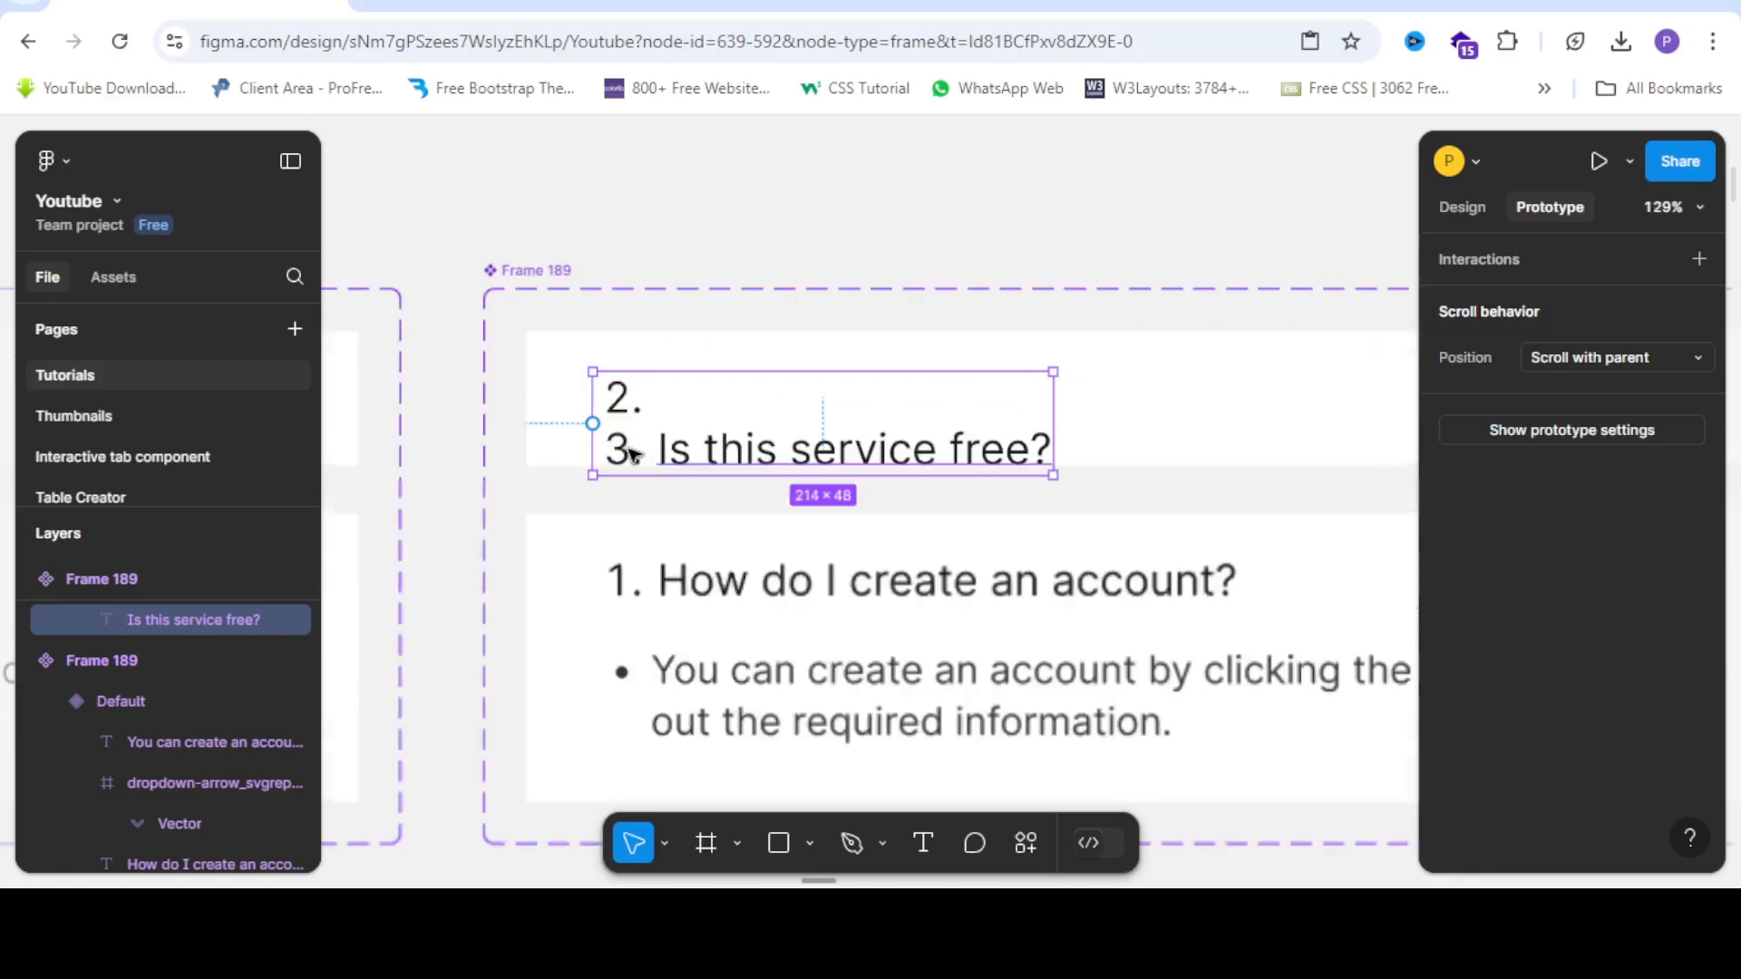
left_click(661, 458)
key("BackSpace")
key("BackSpace")
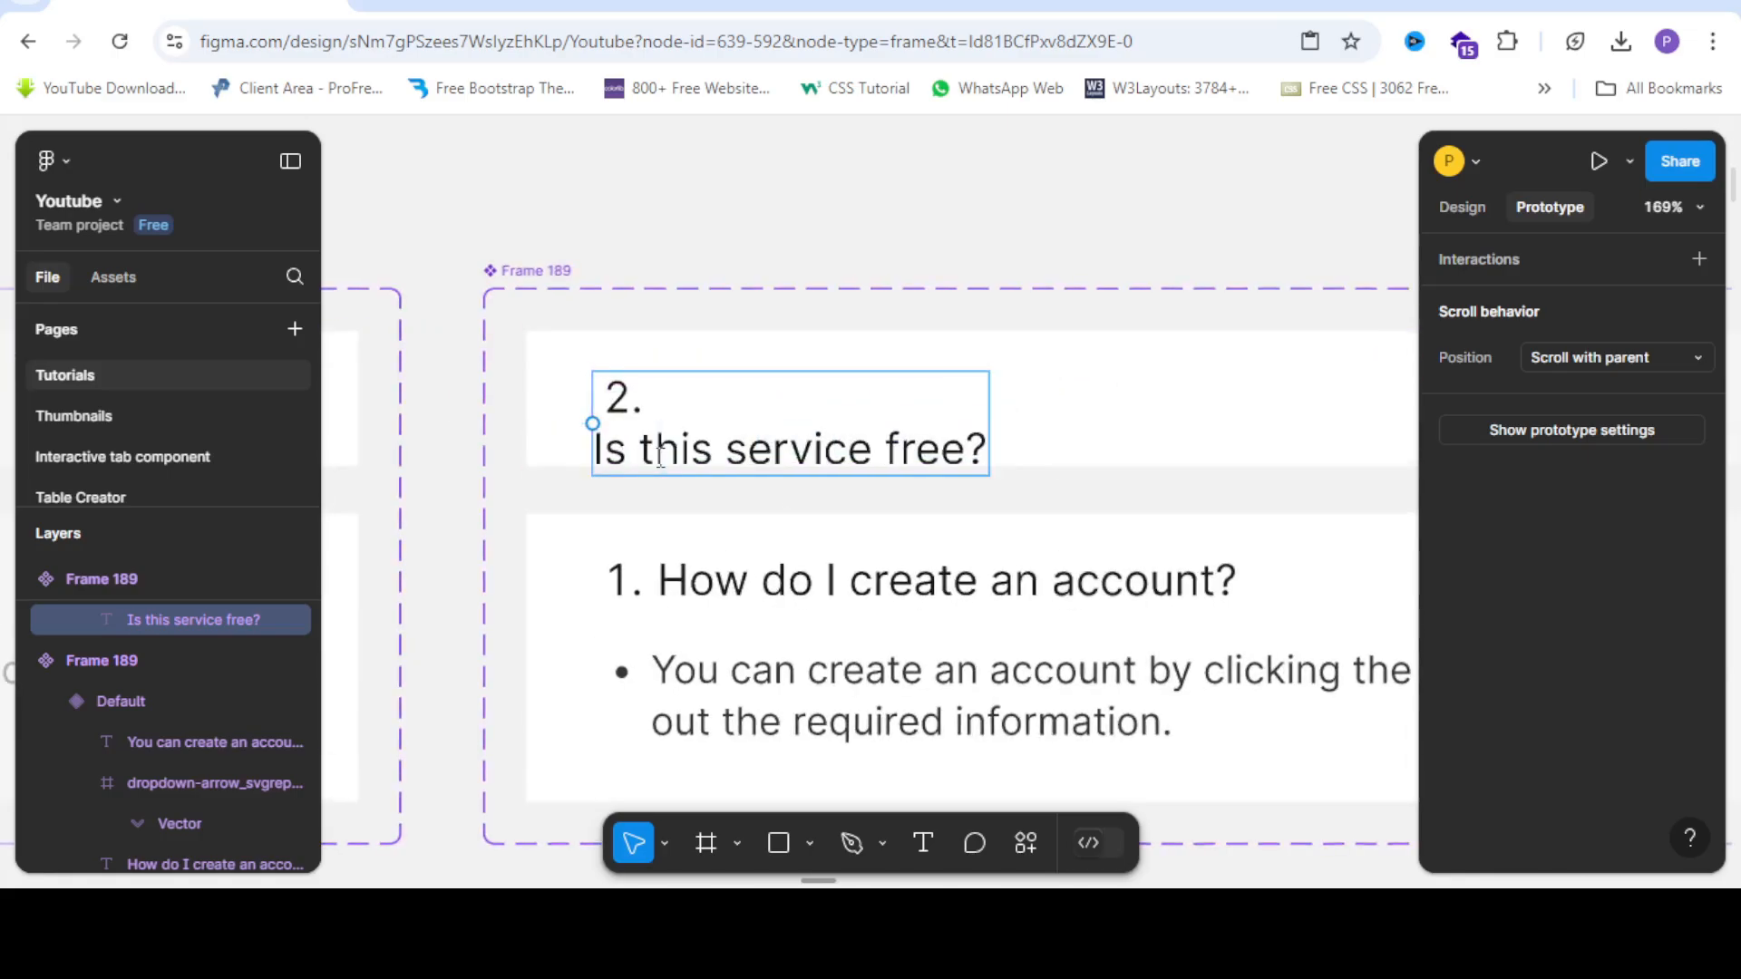
scroll(449, 300, "down", 3)
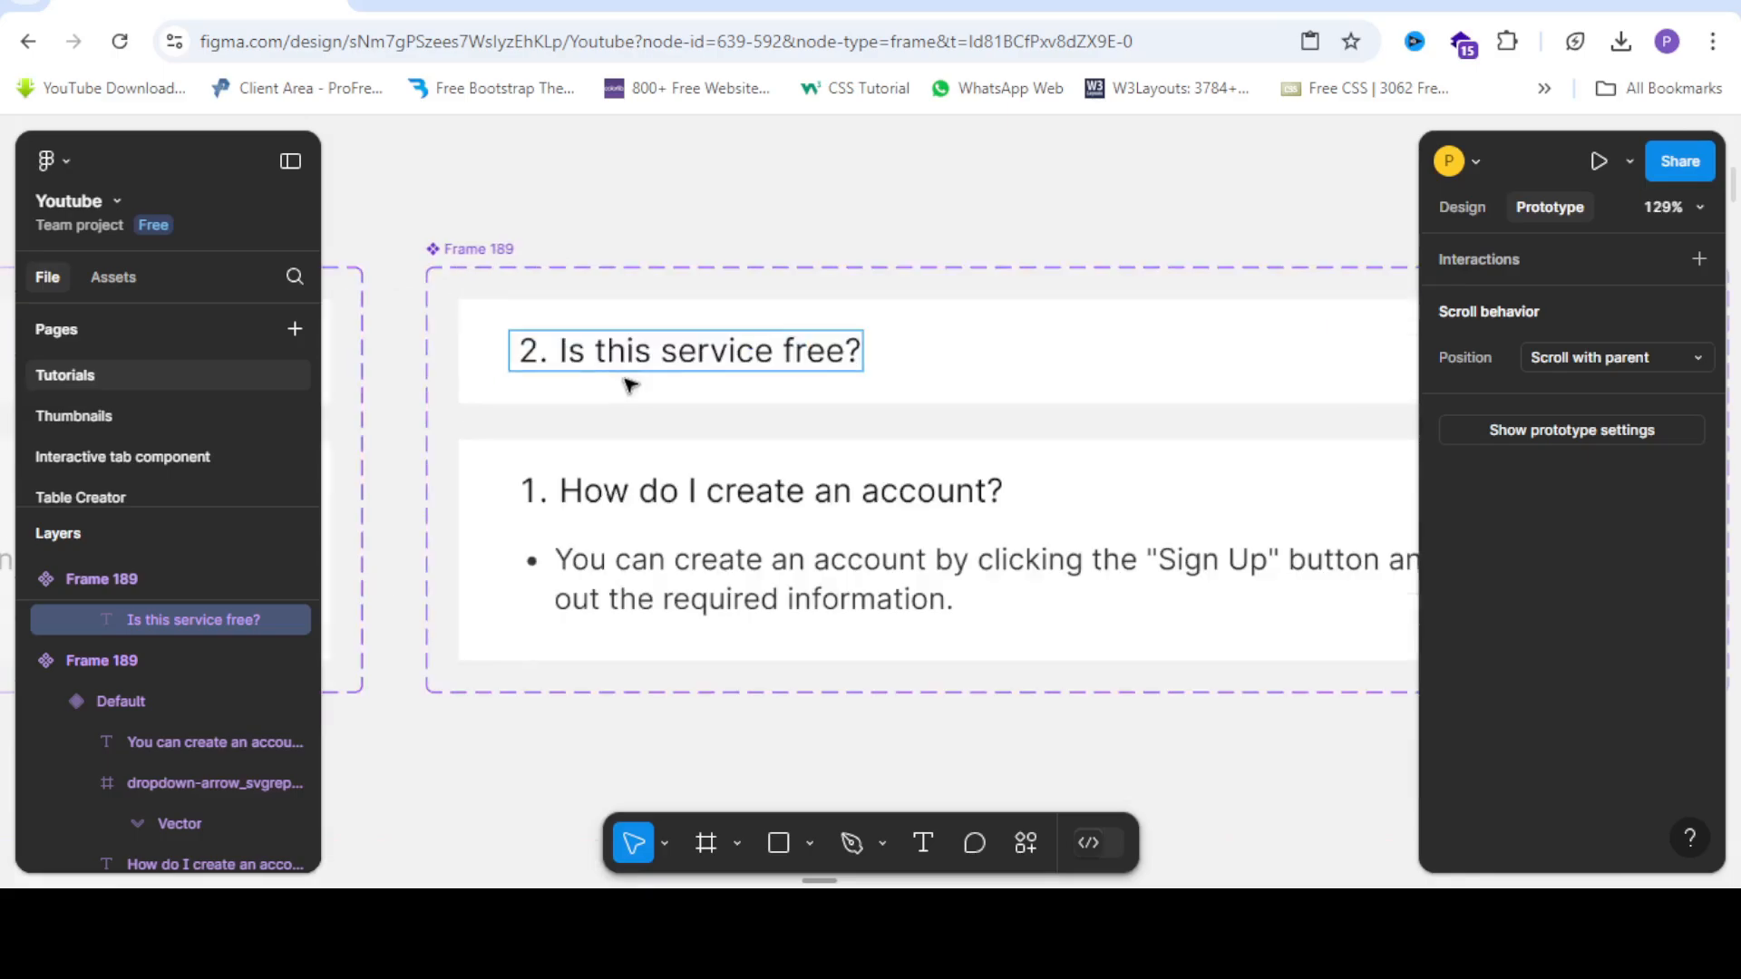
key("Escape")
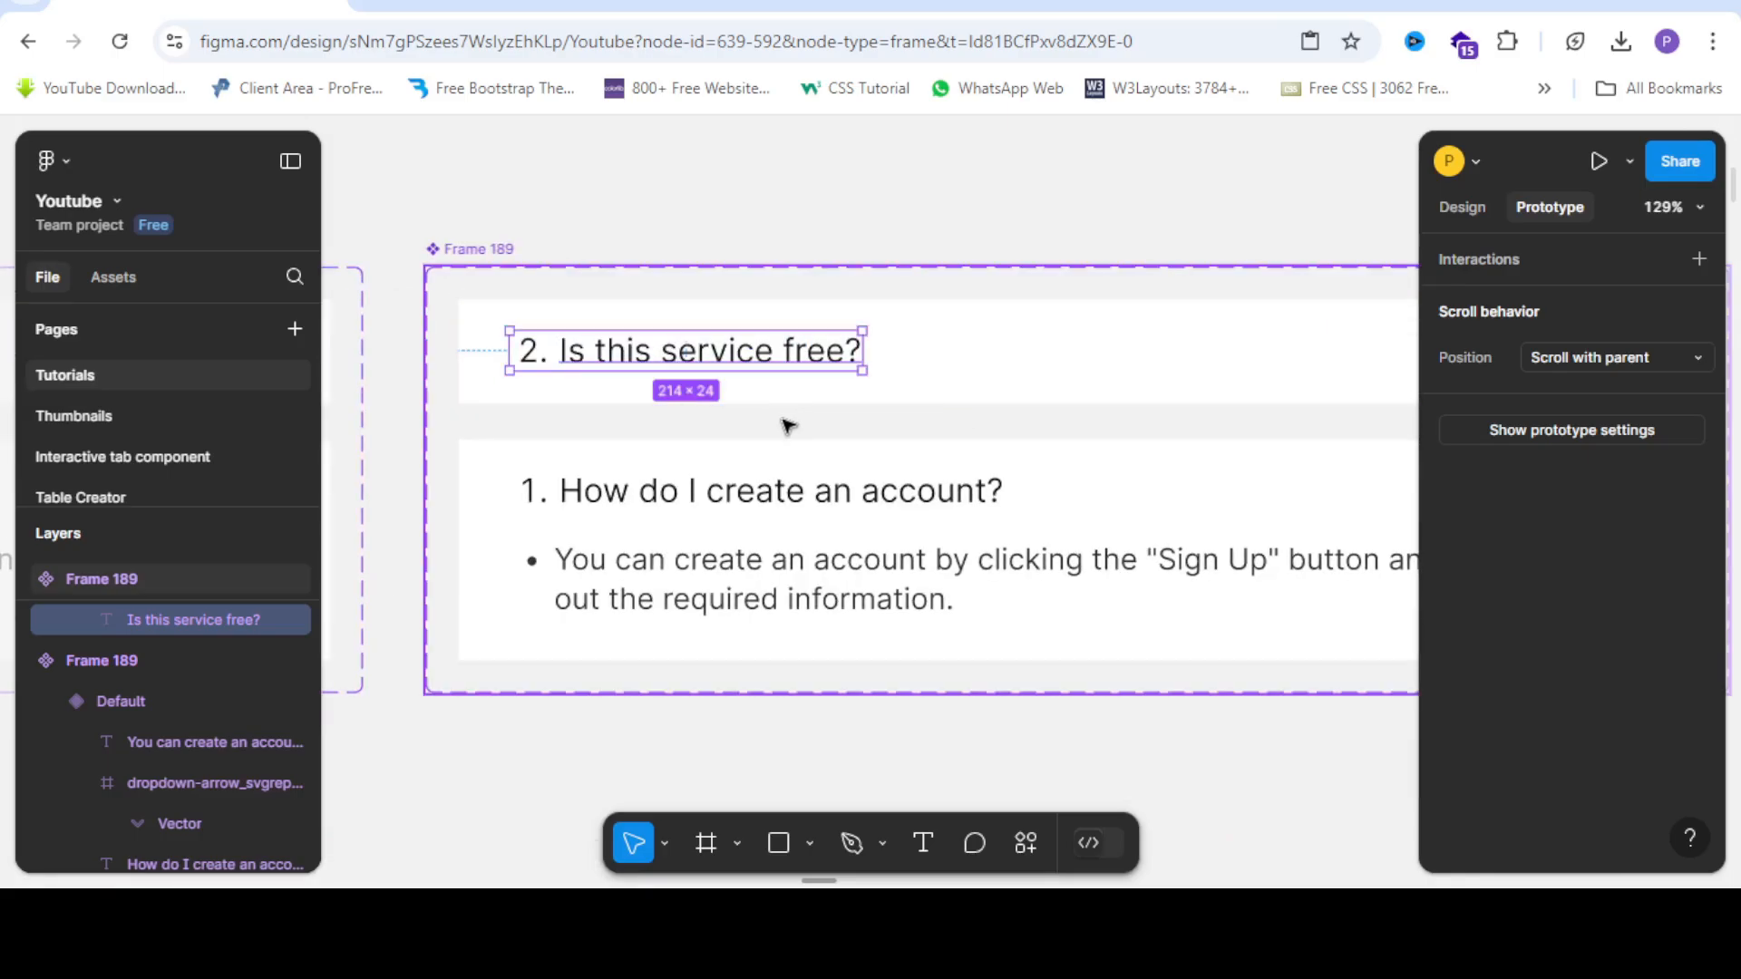
Replace the expanded variant's old question with '2. Is this service free?'.
left_click(735, 504)
right_click(733, 509)
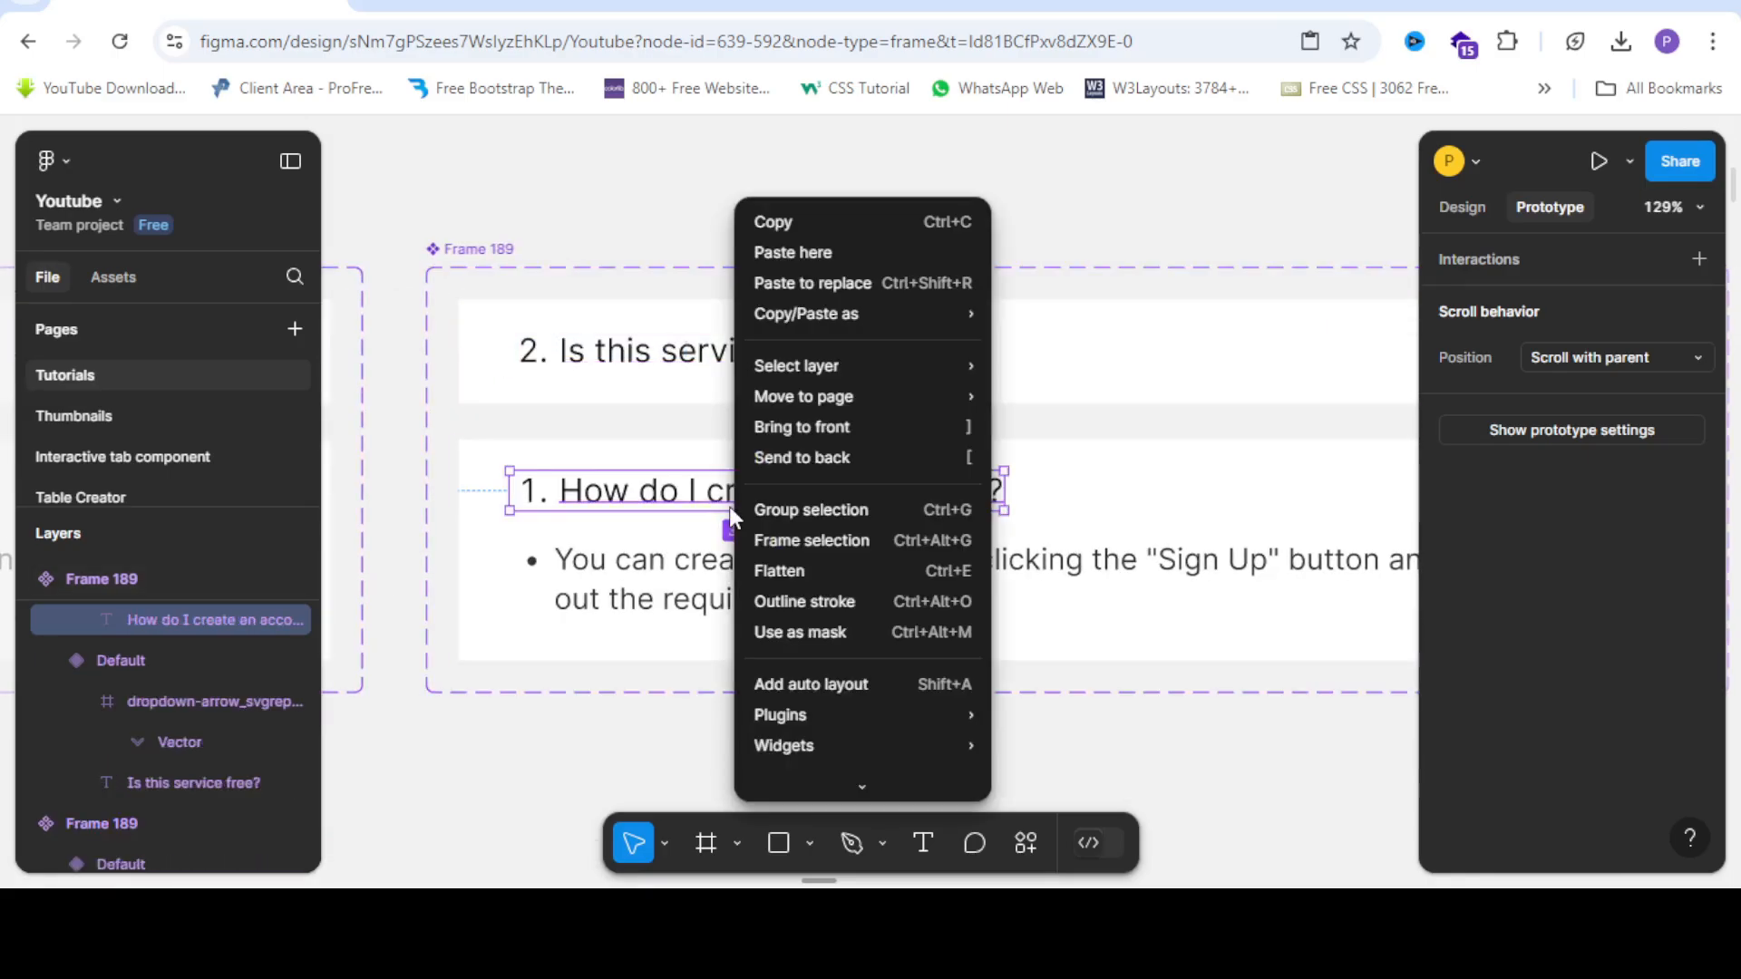
left_click(835, 282)
scroll(528, 352, "down", 4)
left_click(738, 560)
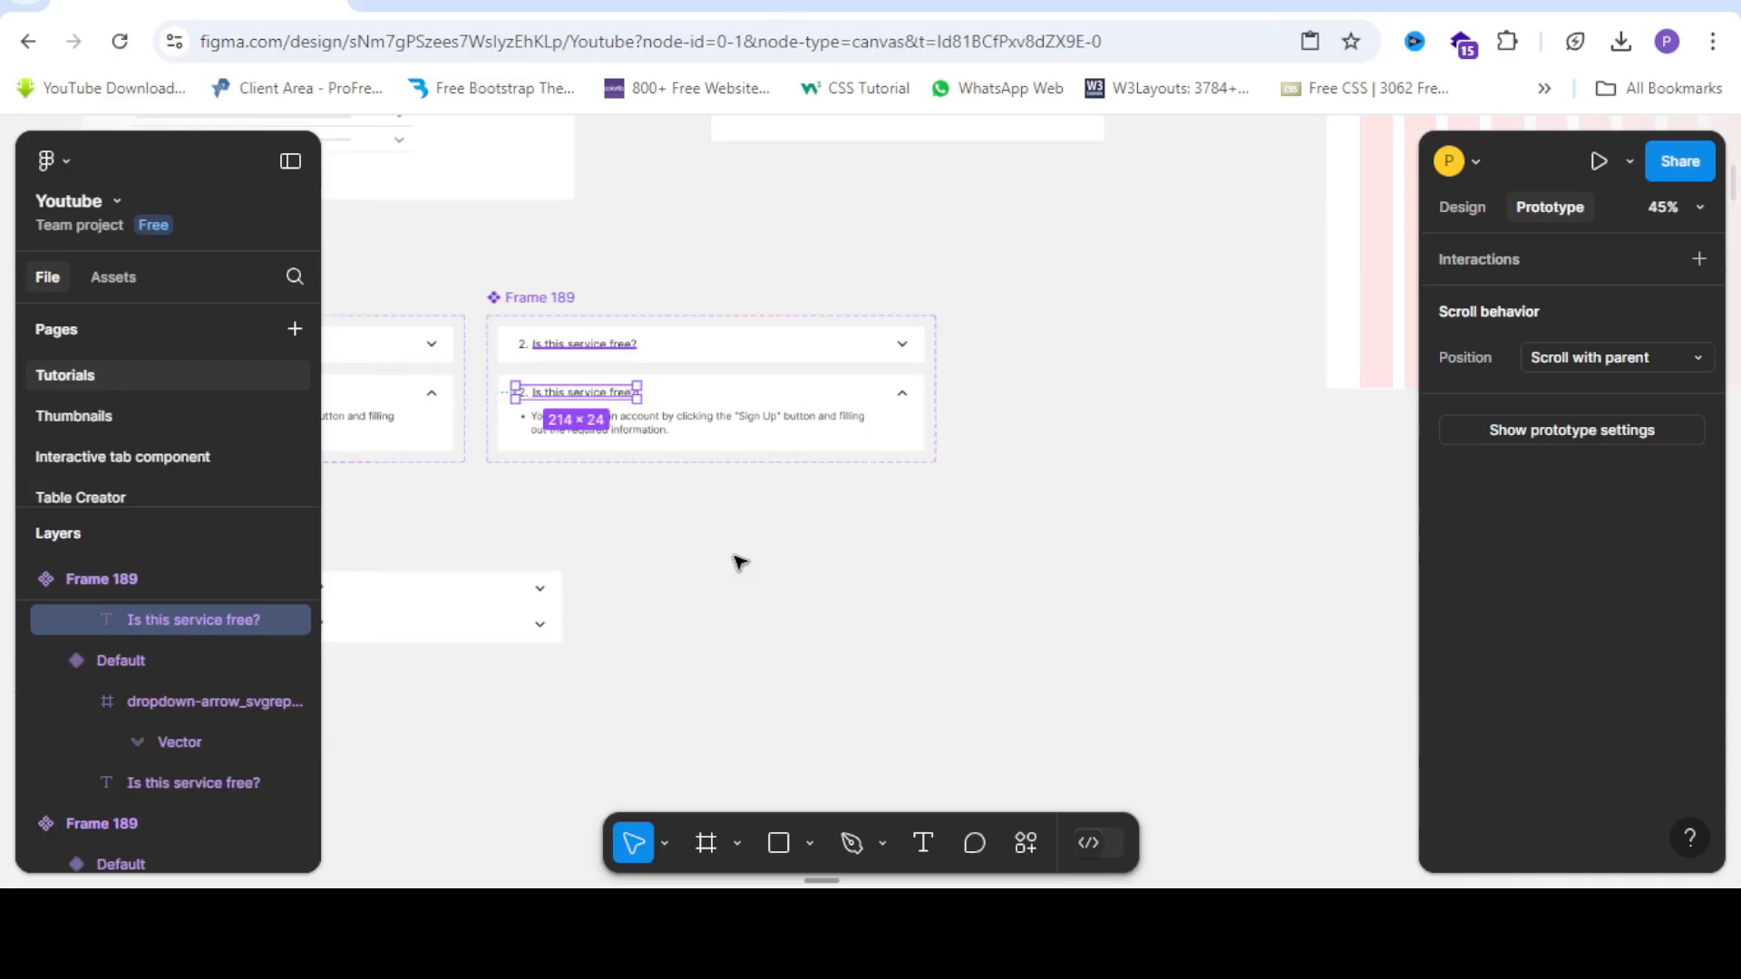
Paste the free-basic-features, premium-plans answer into the expanded variant and remove the empty bullet.
scroll(585, 474, "up", 3)
scroll(827, 478, "down", 5)
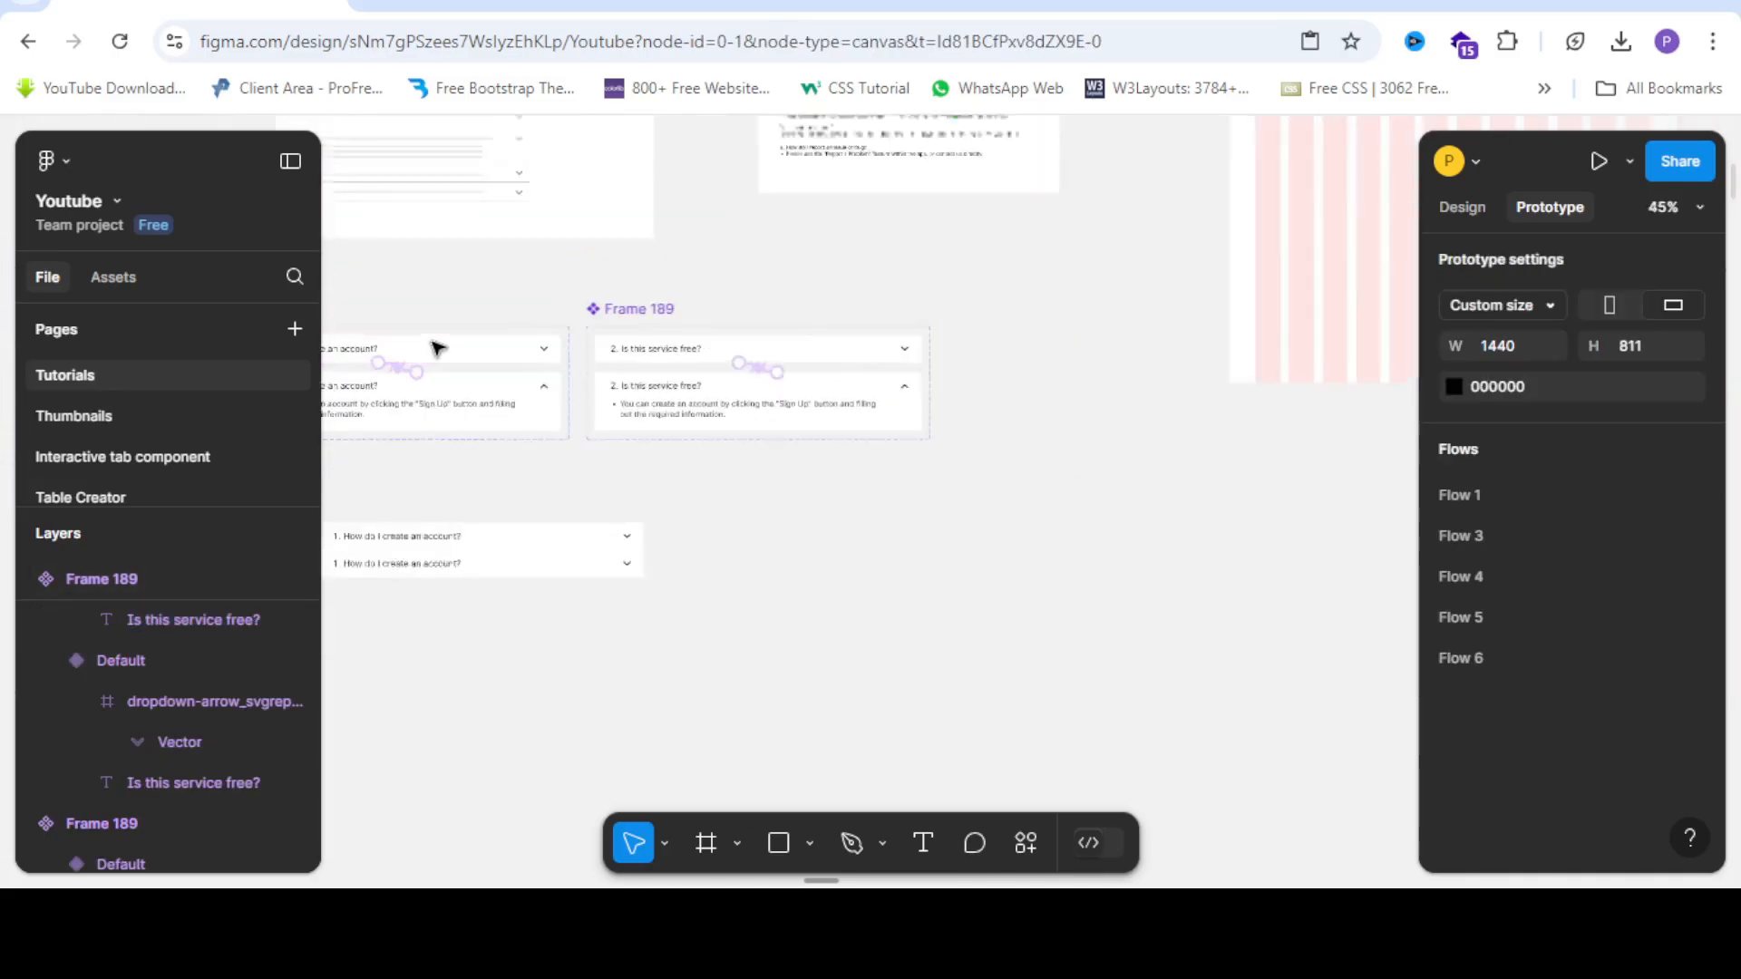
scroll(761, 337, "up", 5)
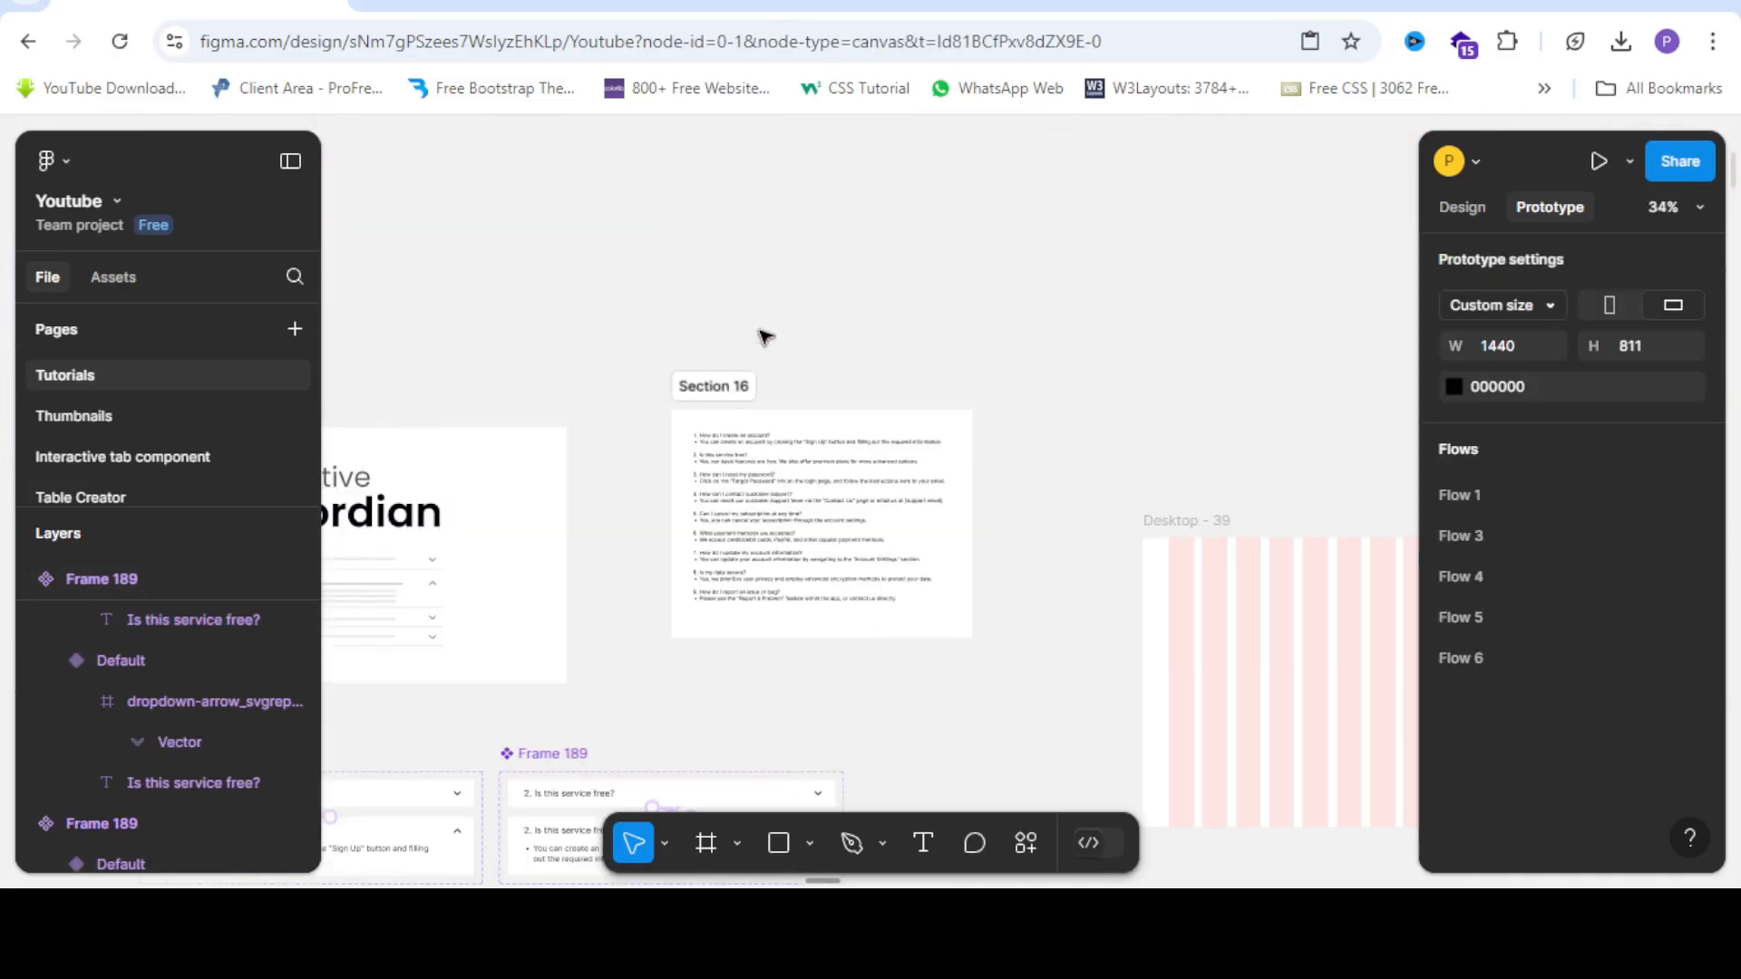
scroll(771, 438, "up", 5)
double_click(628, 417)
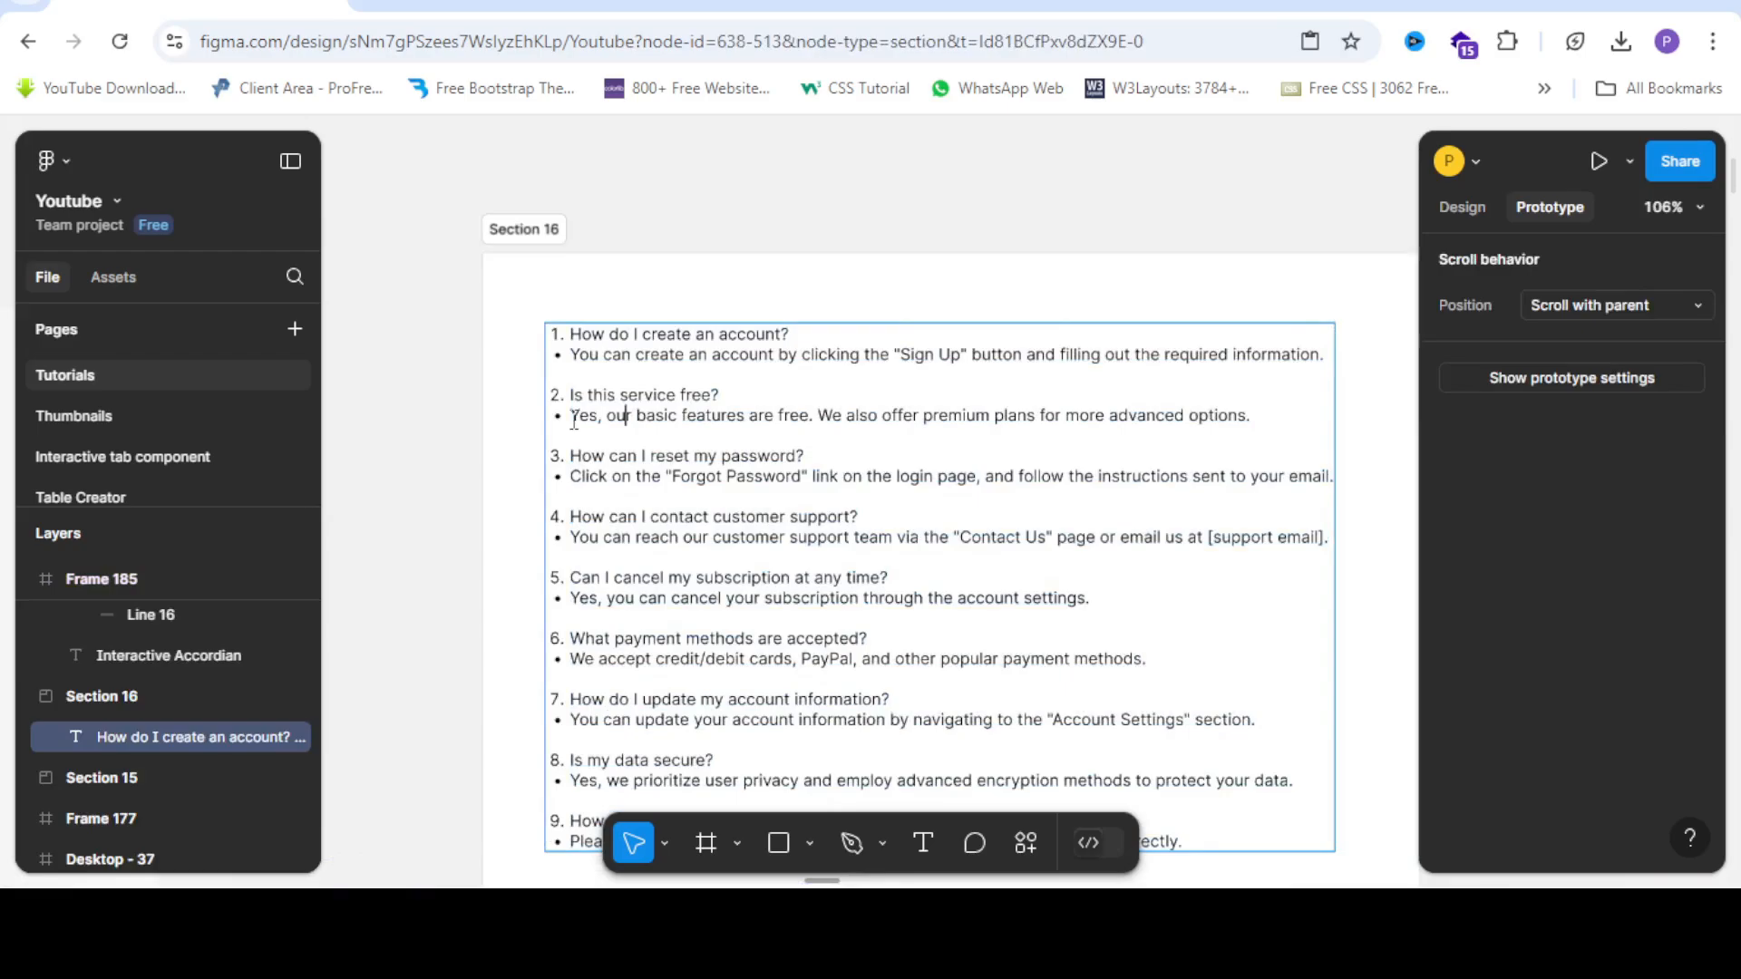
left_click_drag(940, 451, 1383, 440)
key("ctrl+c")
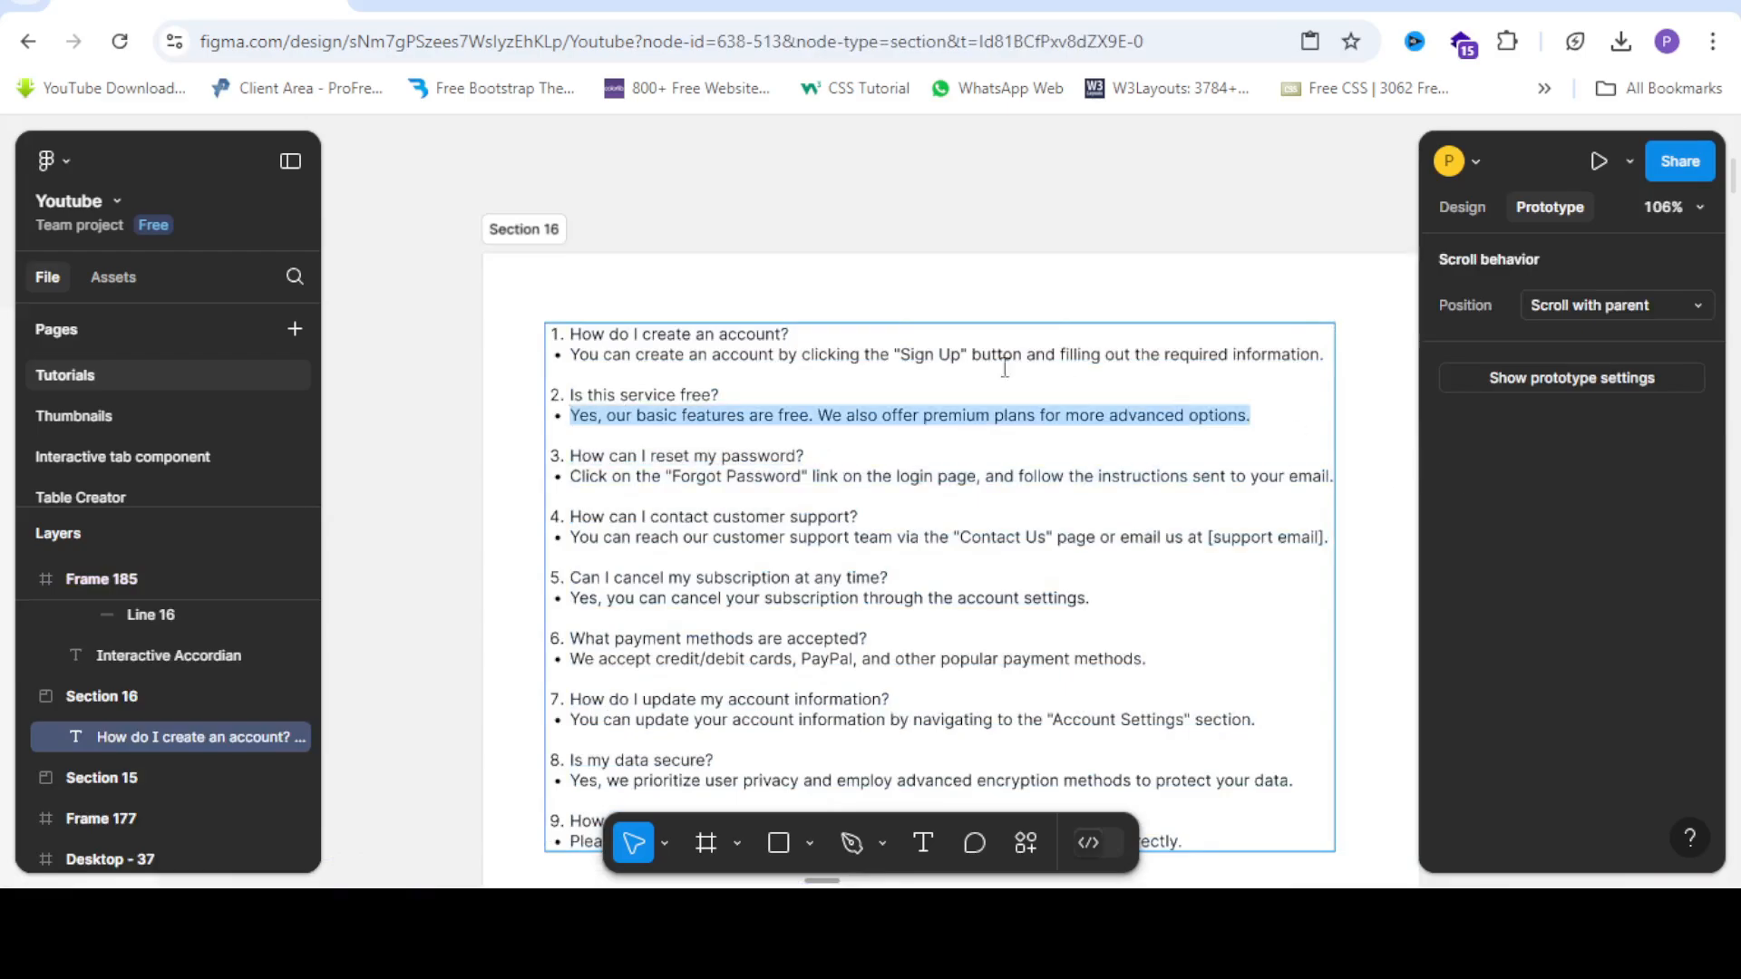
scroll(885, 512, "down", 5)
scroll(774, 695, "down", 3)
scroll(738, 464, "up", 4)
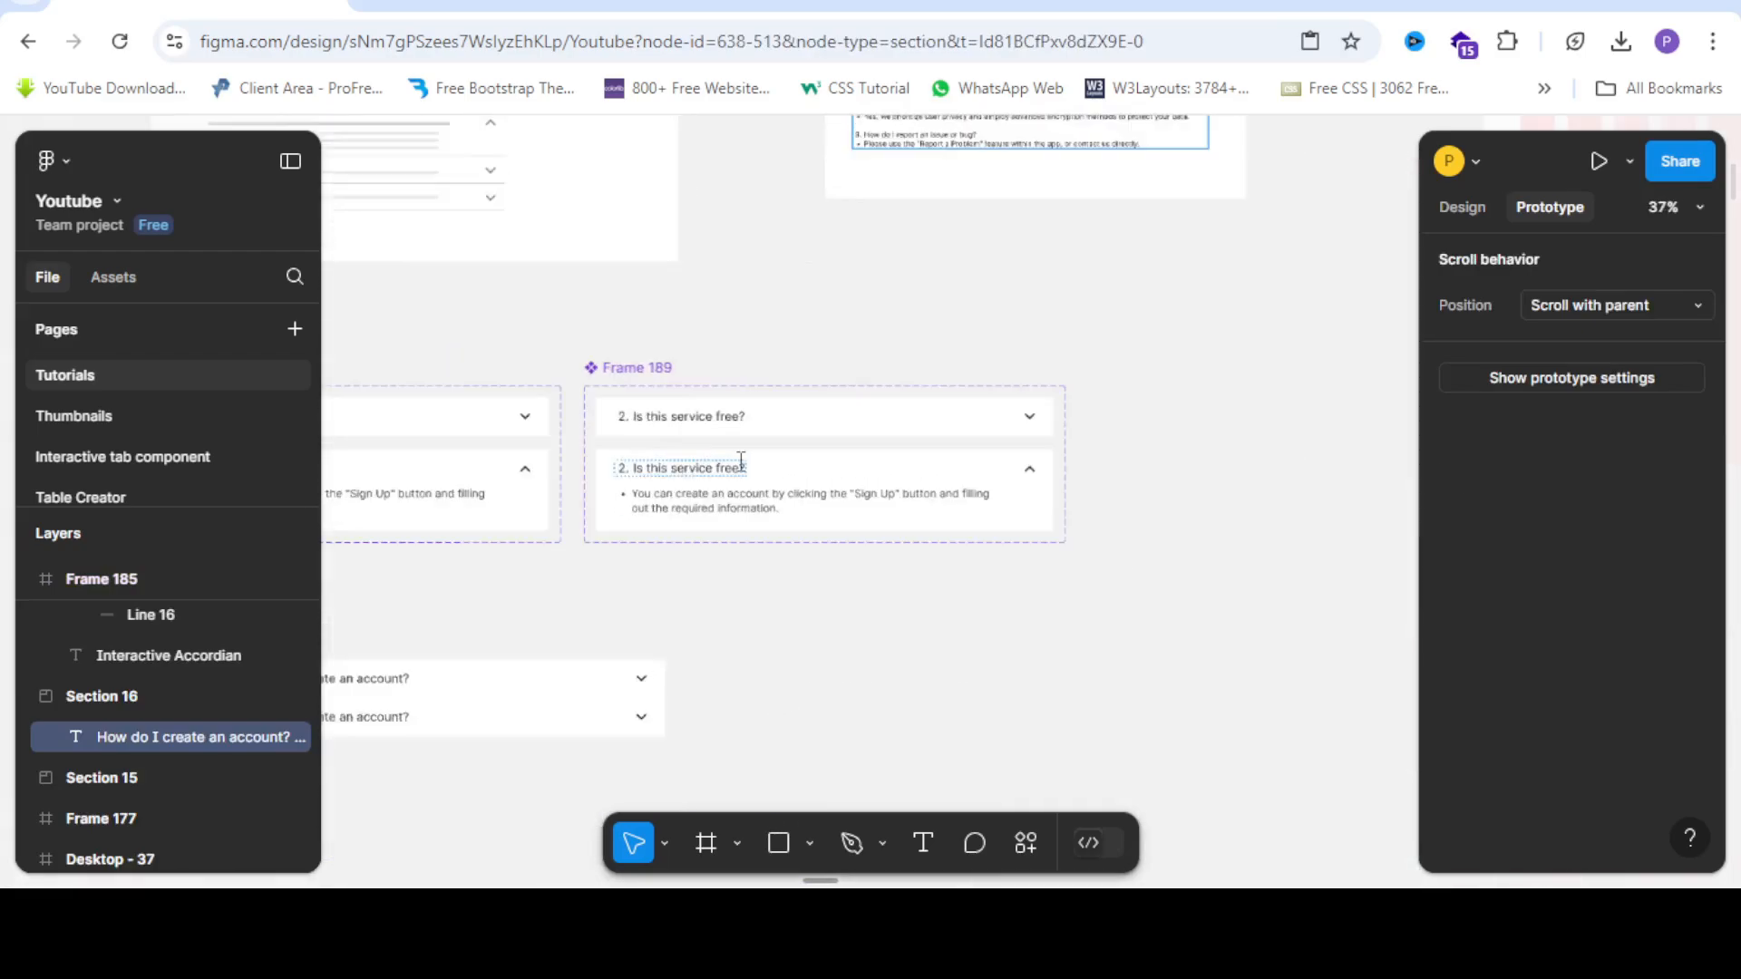
triple_click(746, 520)
right_click(745, 519)
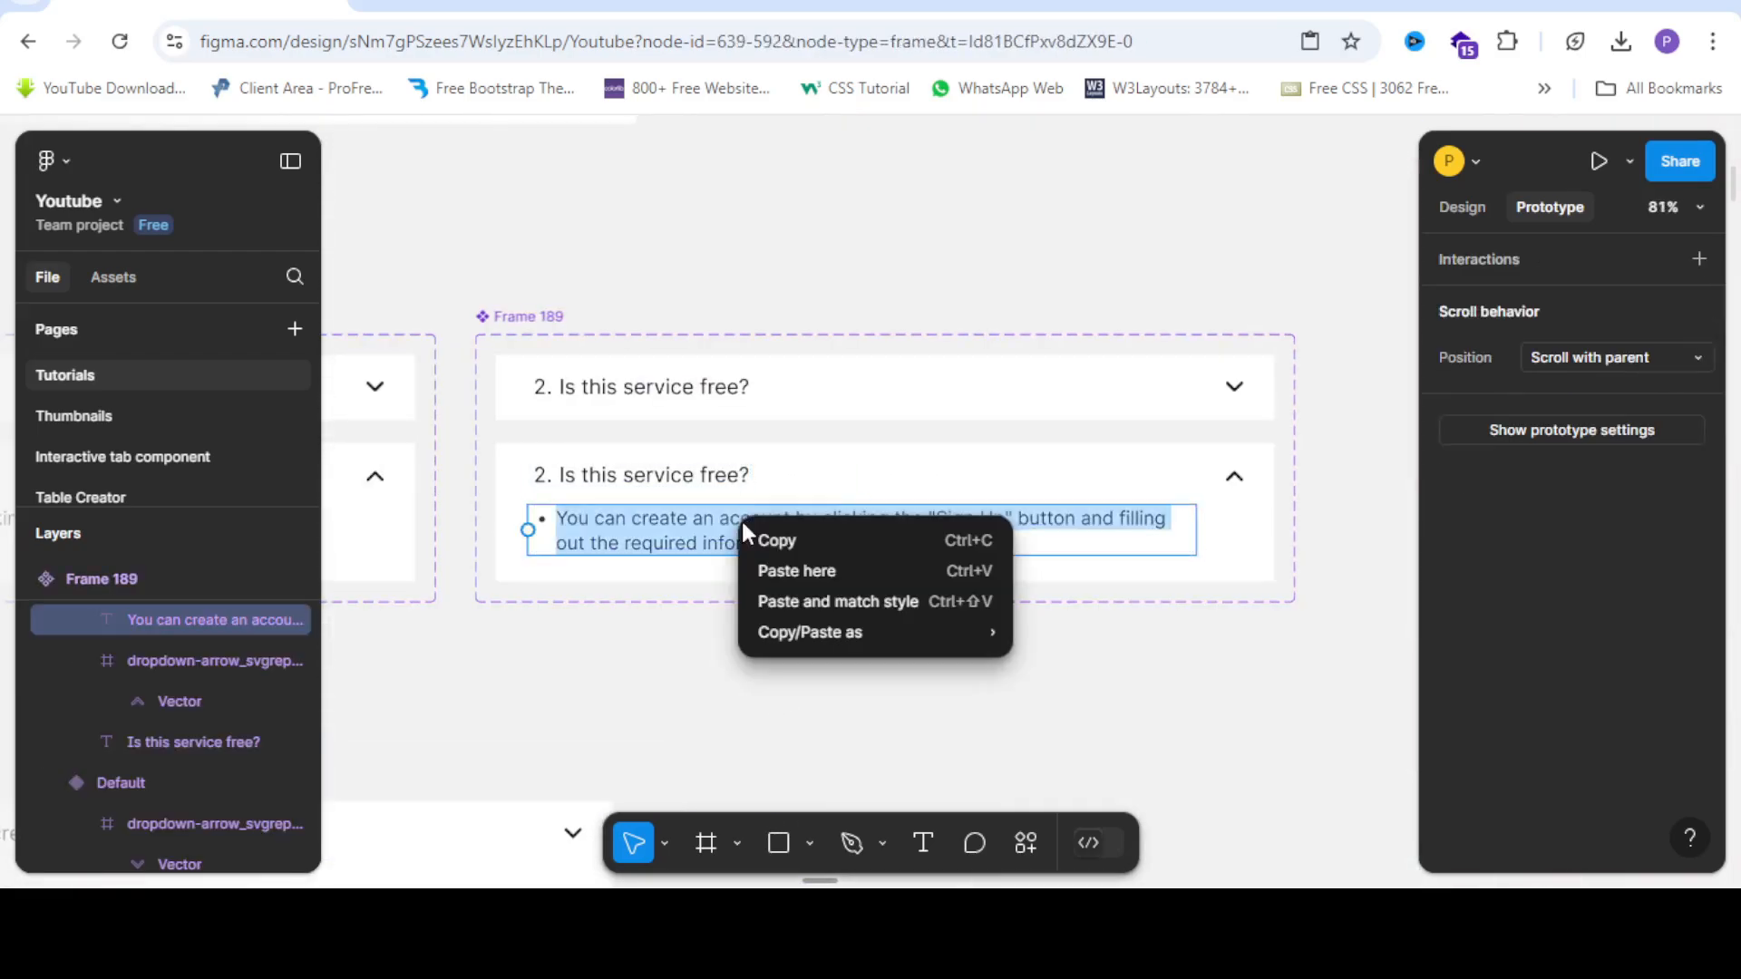
left_click(778, 569)
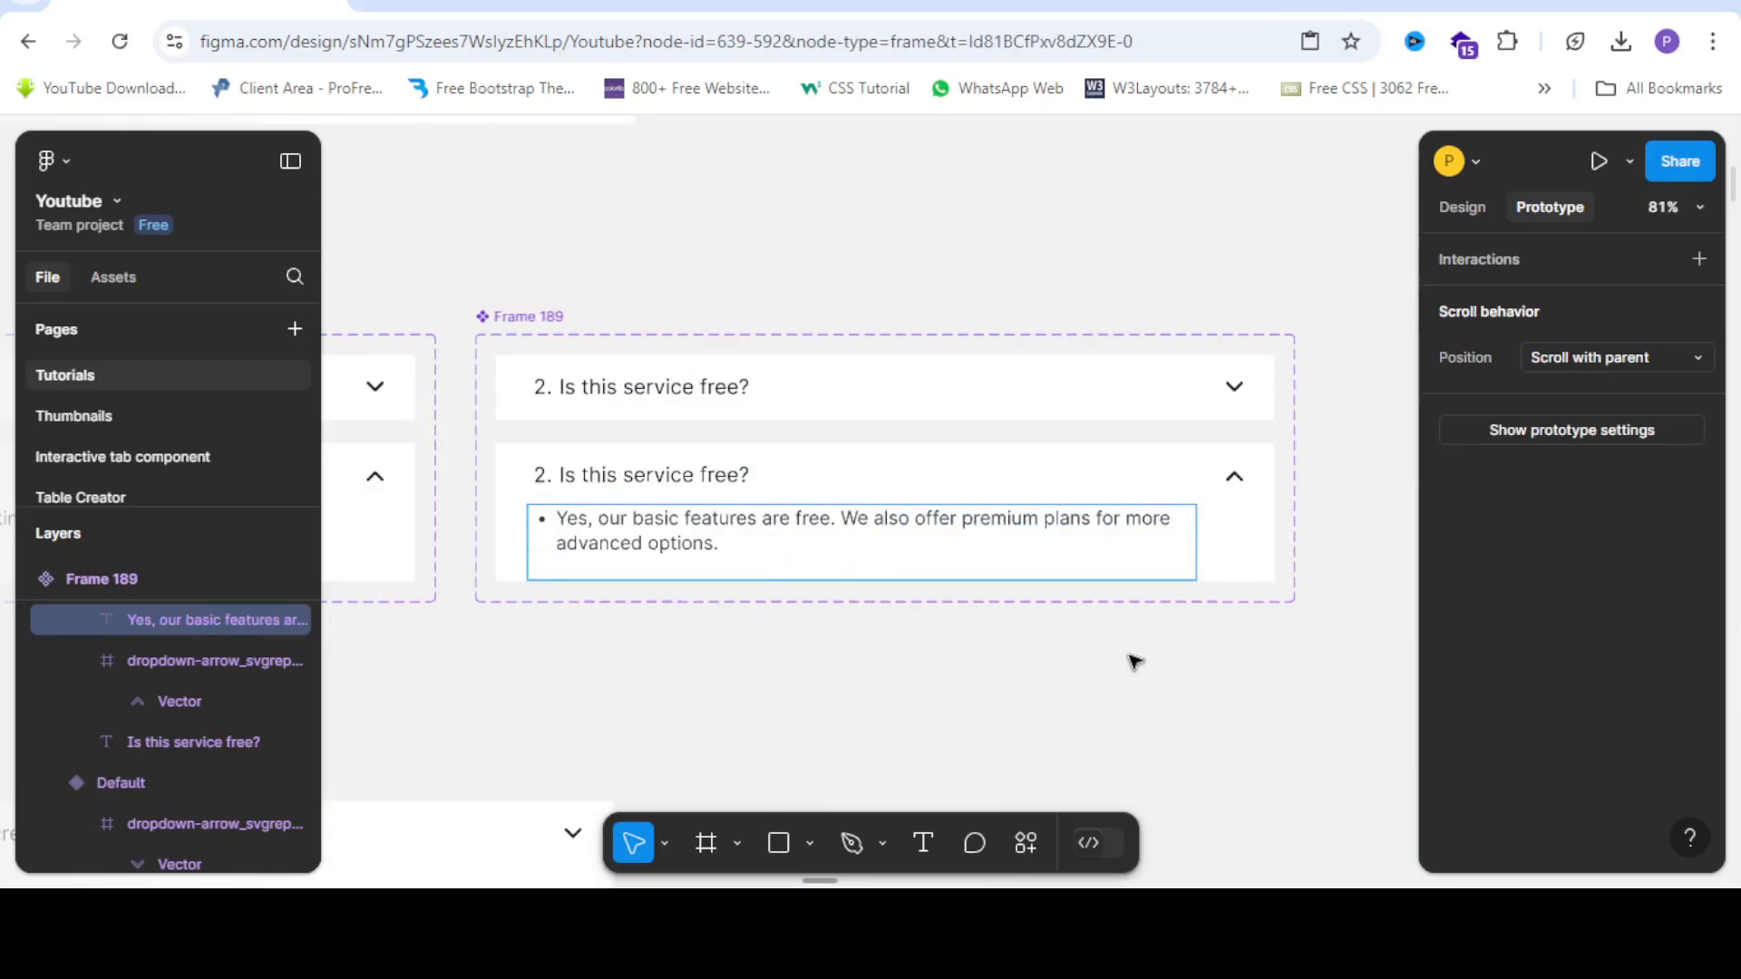
key("BackSpace")
left_click(1076, 662)
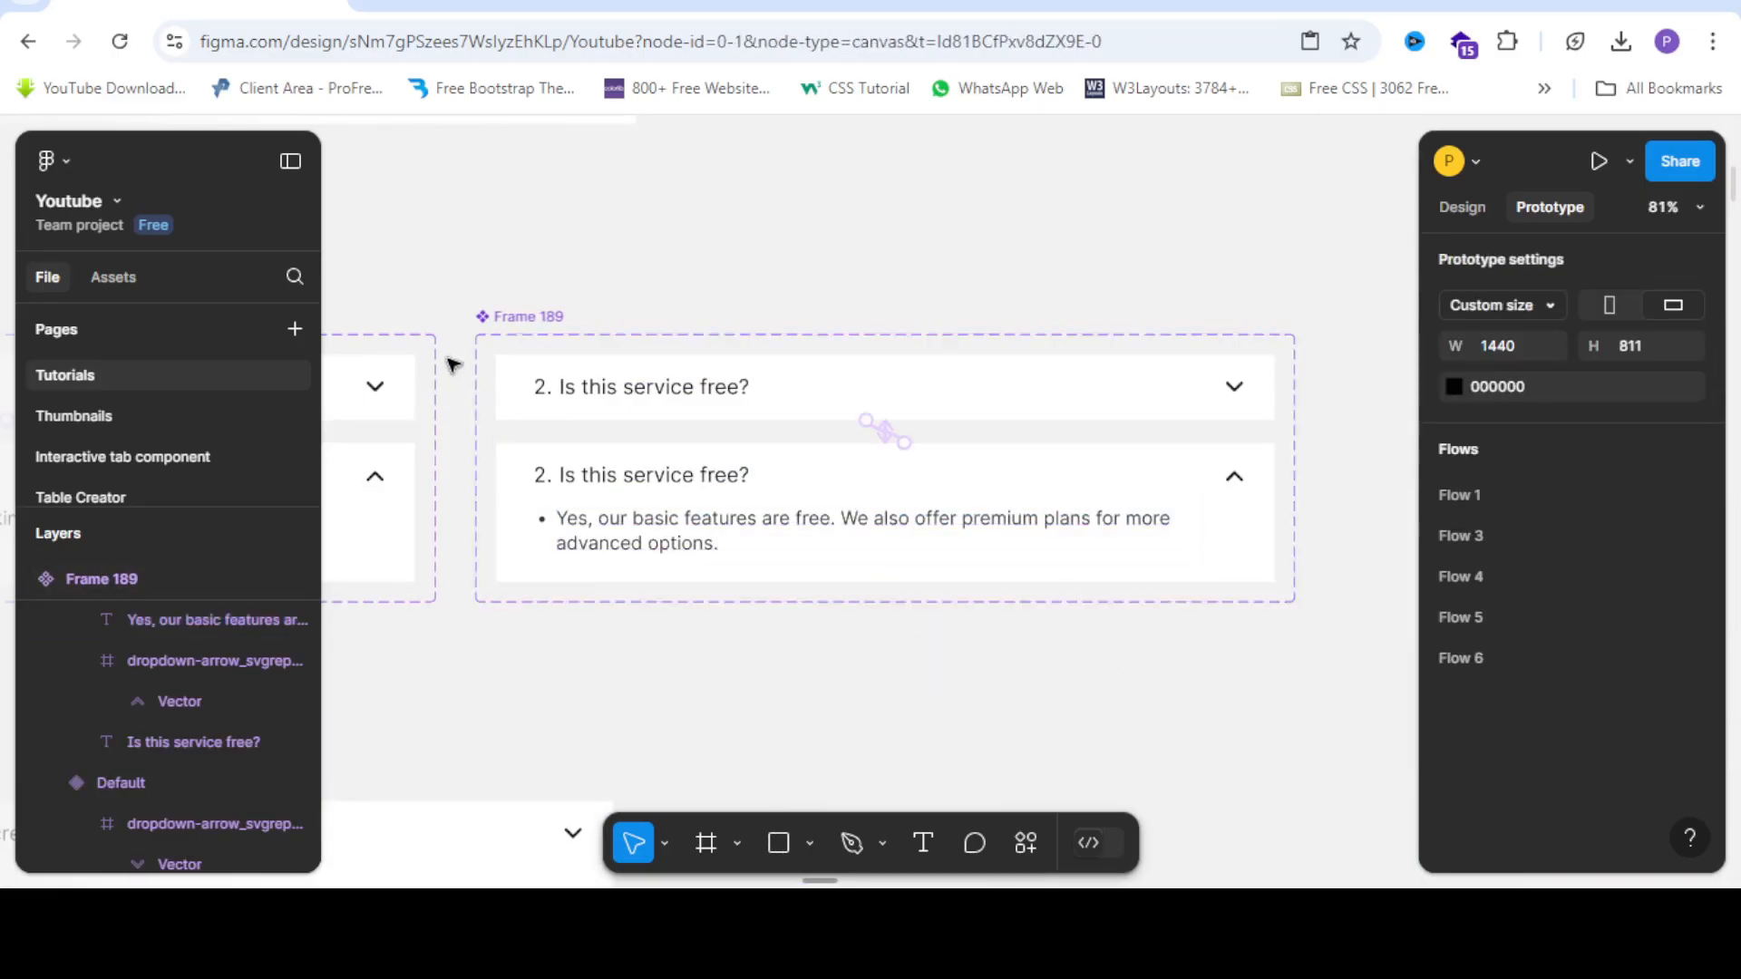
scroll(494, 354, "down", 4)
left_click(562, 326)
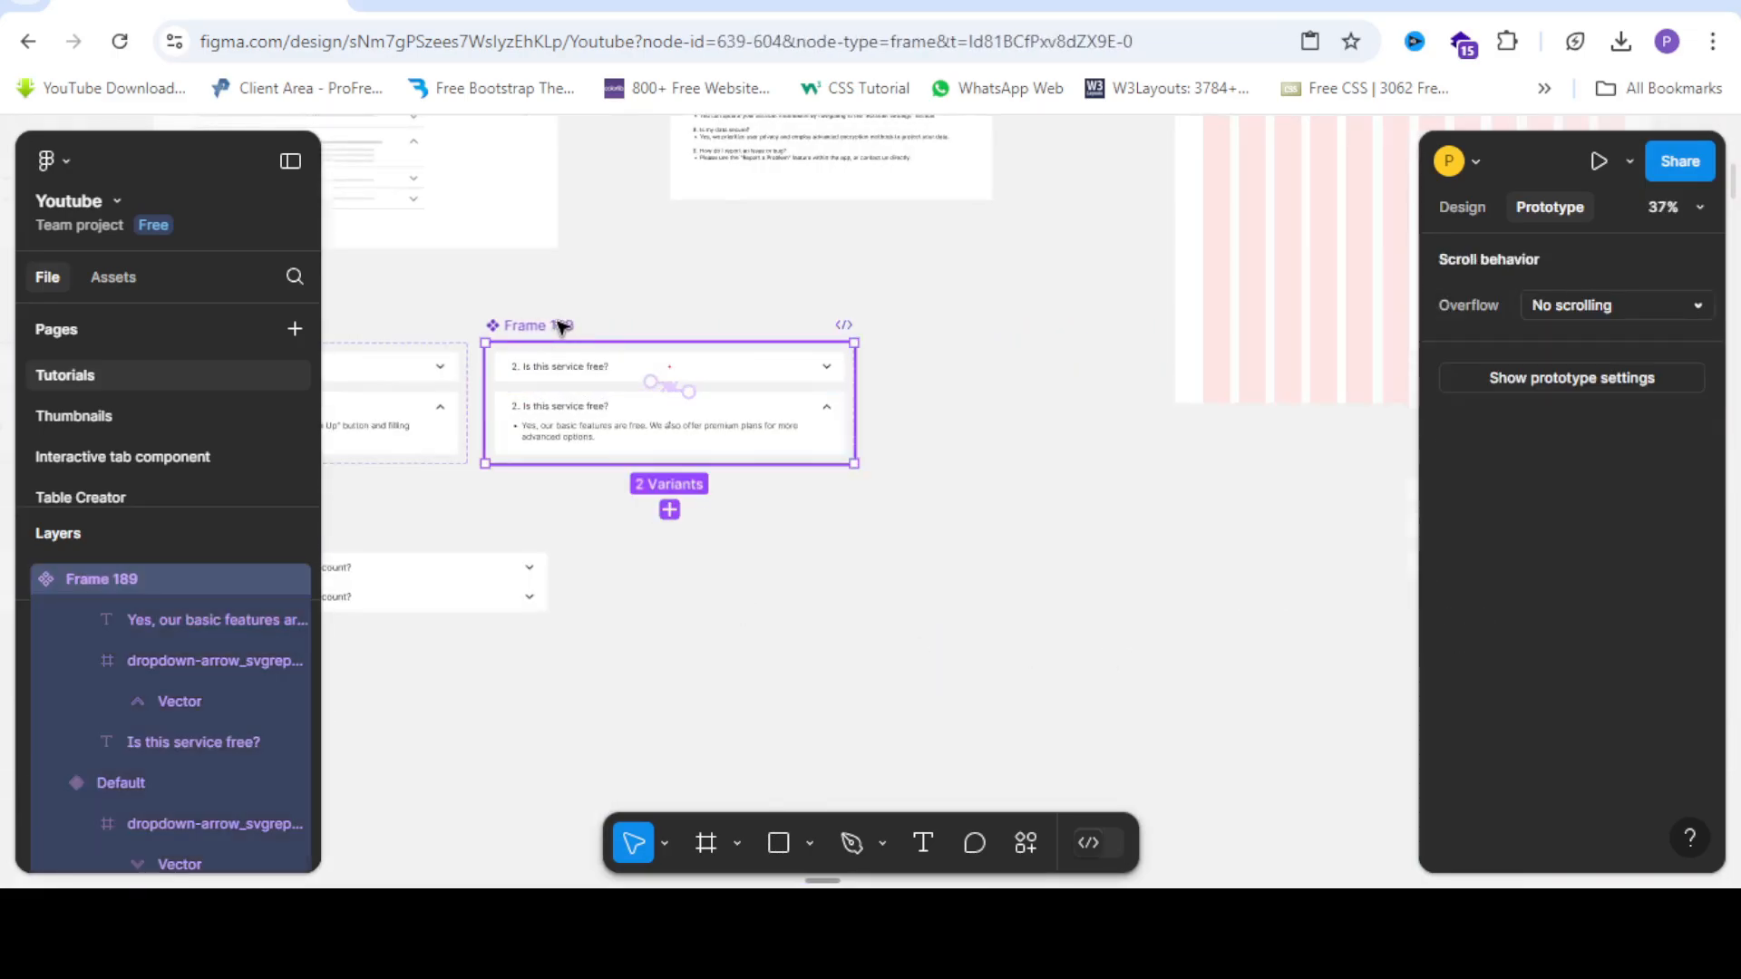
Paste a third Frame 189 accordion set and arrange the three sets side by side.
key("ctrl+v")
scroll(1001, 322, "down", 5)
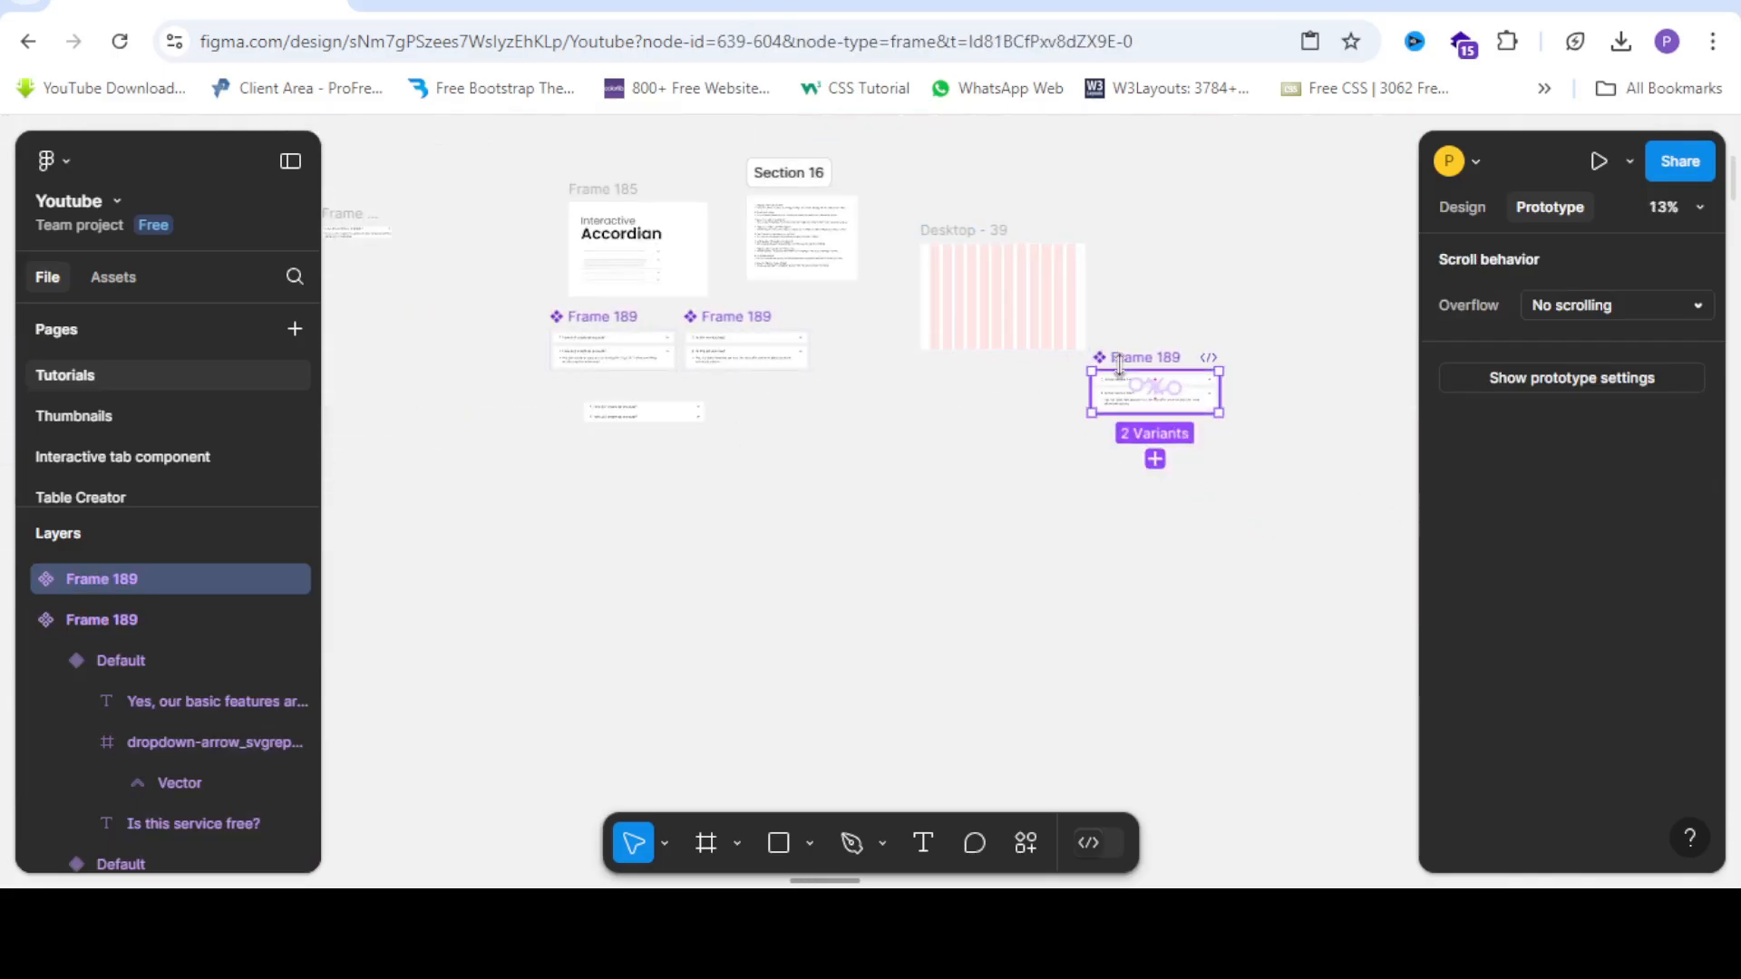
left_click_drag(1133, 363, 830, 411)
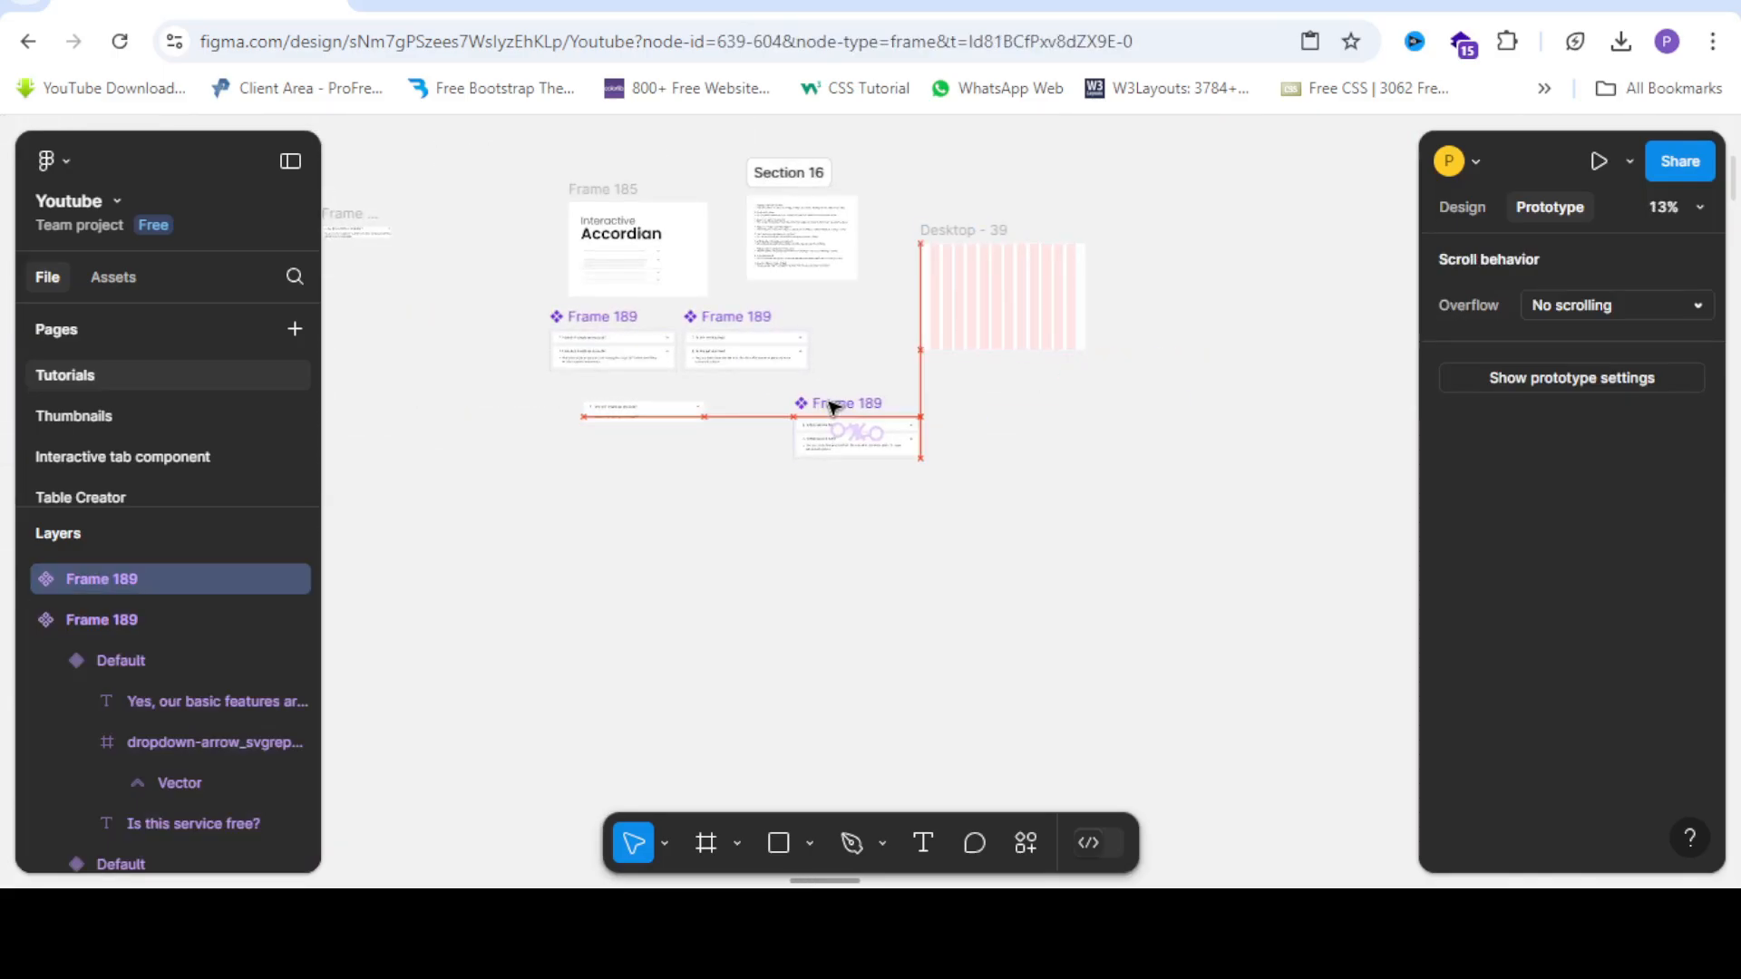
scroll(589, 410, "up", 3)
left_click(632, 409)
left_click_drag(632, 410, 671, 631)
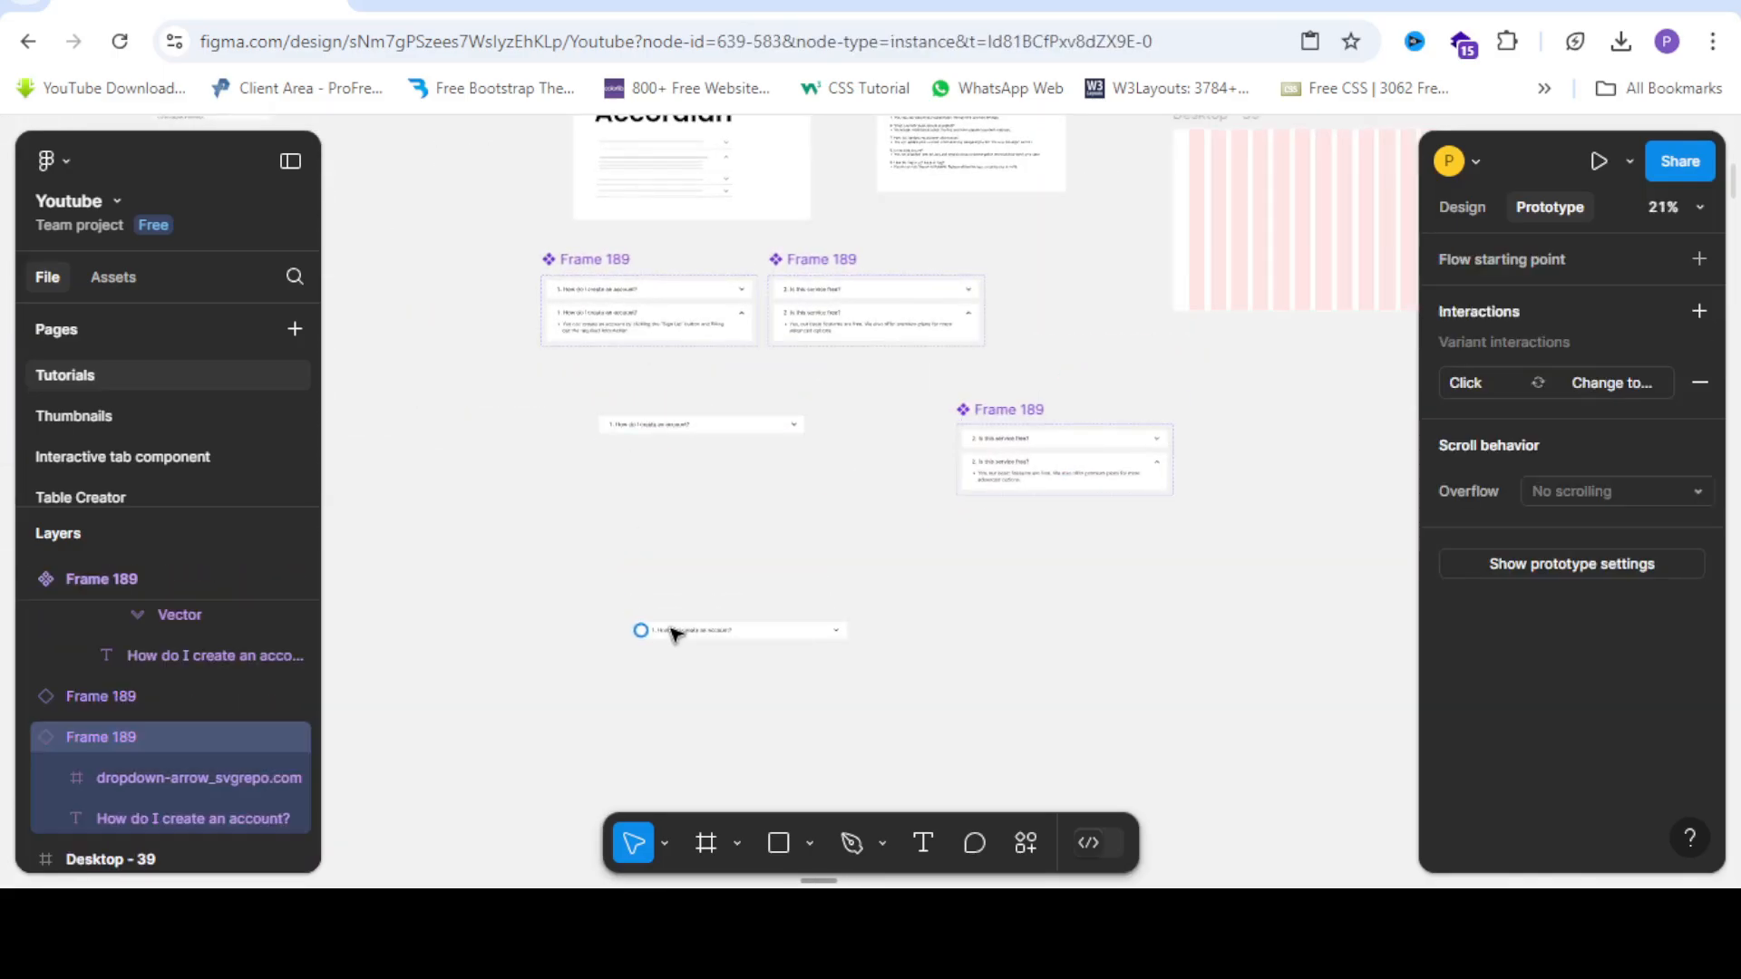
key("ctrl+z")
left_click_drag(606, 371, 957, 733)
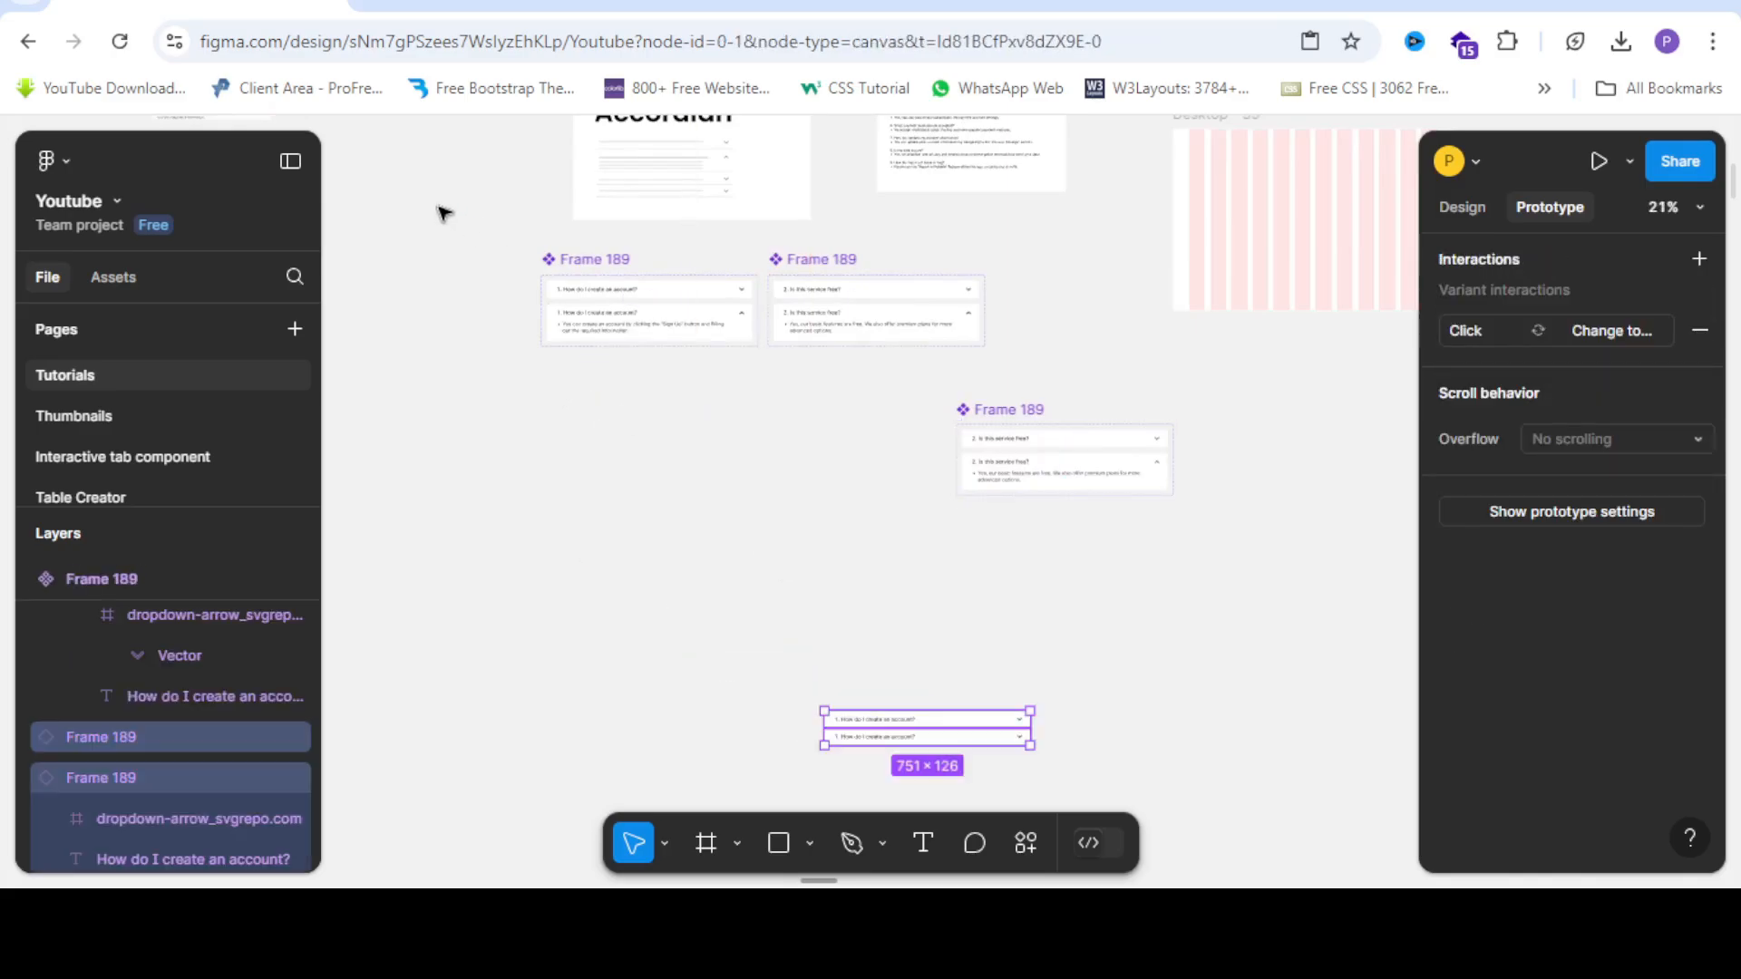
left_click_drag(464, 240, 1178, 578)
left_click_drag(834, 442, 944, 242)
Select 'How can I reset my password?' in the FAQ text list.
left_click(1141, 416)
scroll(970, 403, "up", 3)
scroll(991, 261, "up", 5)
scroll(963, 342, "up", 6)
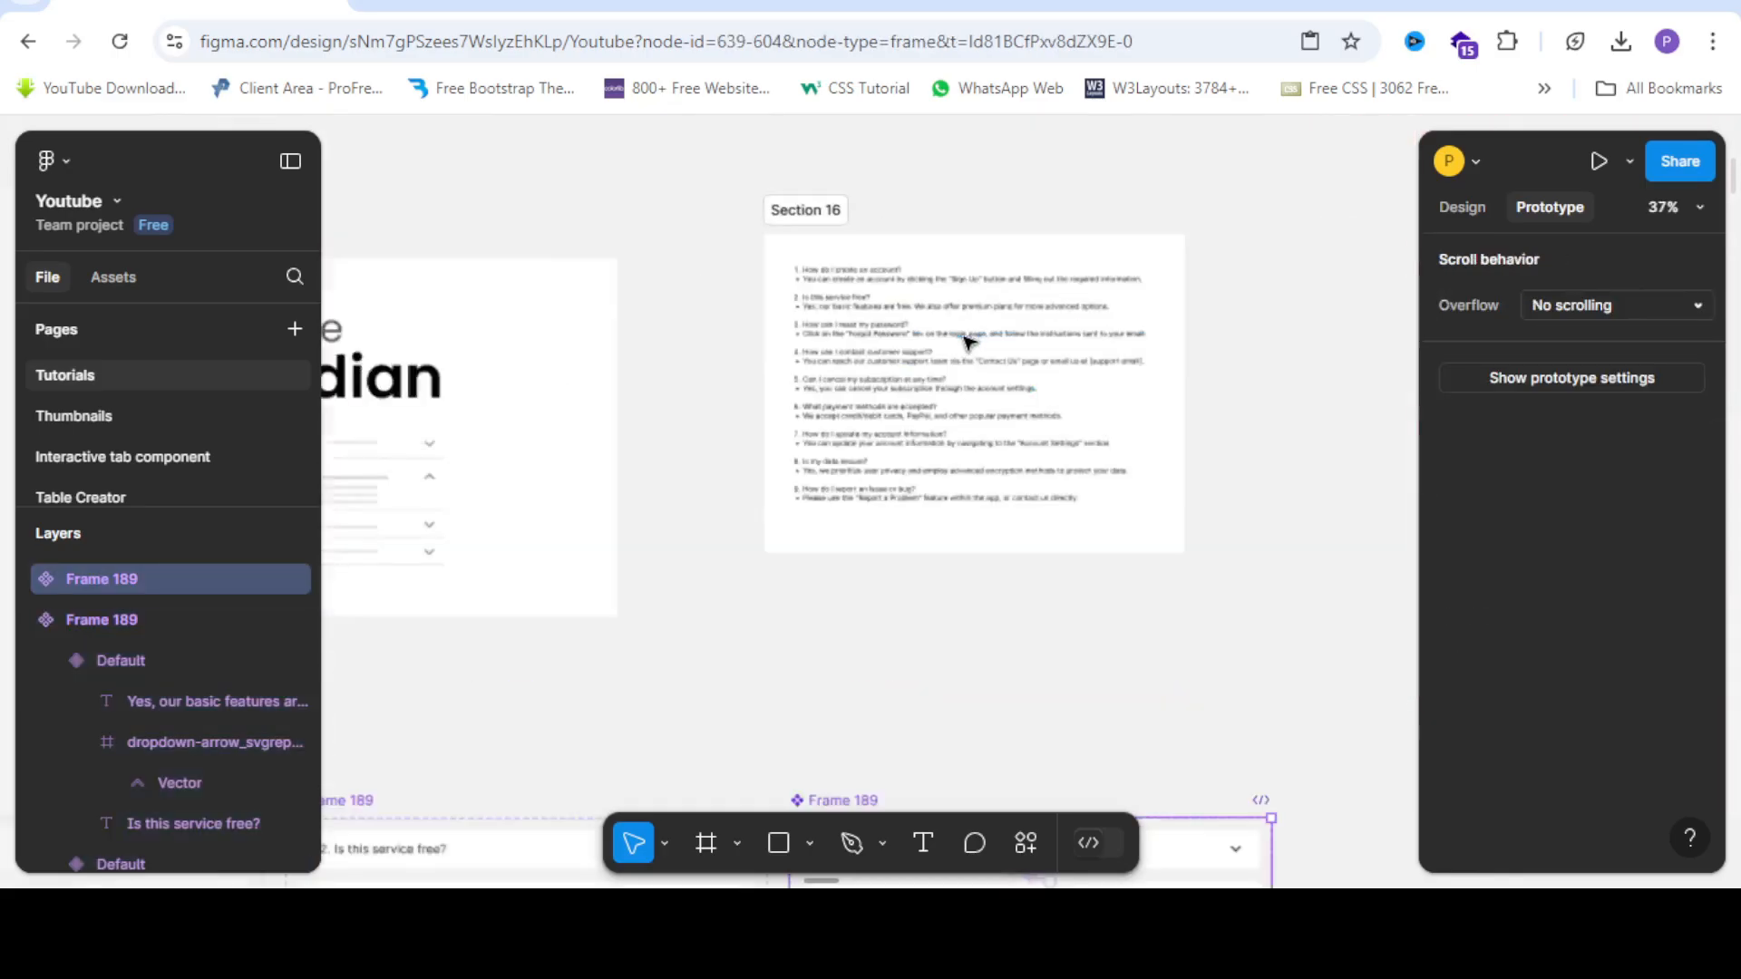
double_click(669, 356)
left_click(671, 354)
left_click_drag(839, 300, 581, 308)
left_click_drag(765, 299, 844, 307)
key("ctrl+c")
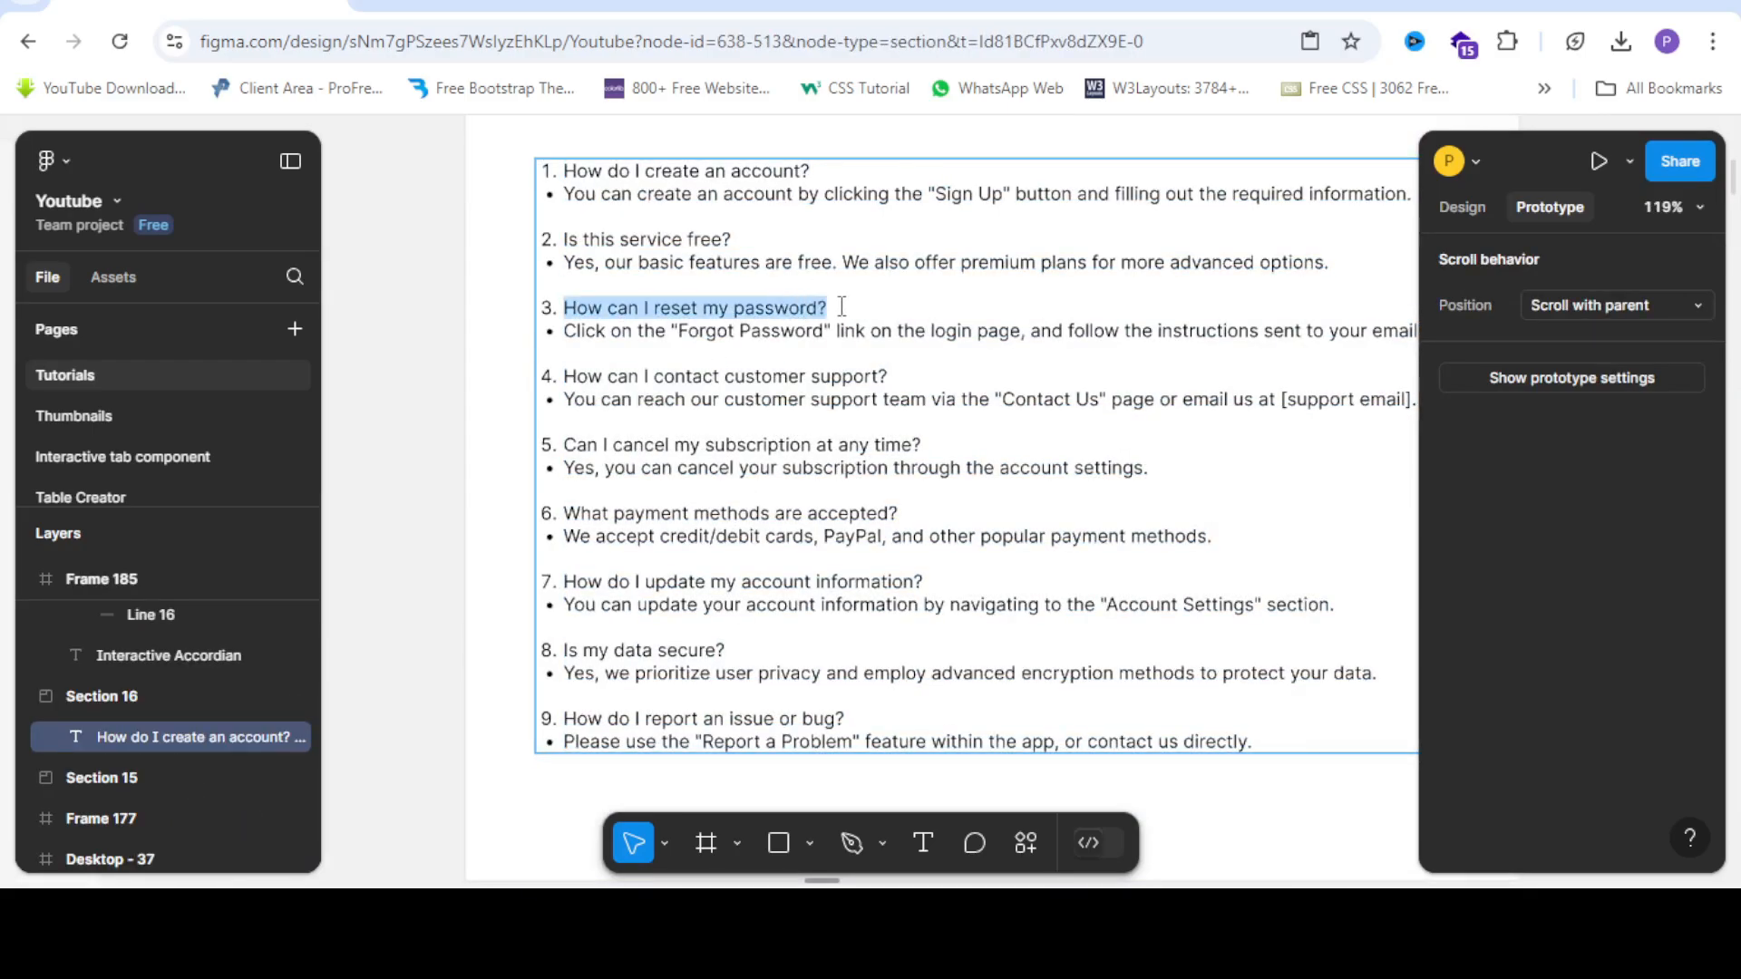
Paste the question into the collapsed variant's heading, prefixed with '3. '.
scroll(842, 307, "down", 3)
scroll(812, 441, "down", 5)
scroll(758, 644, "up", 5)
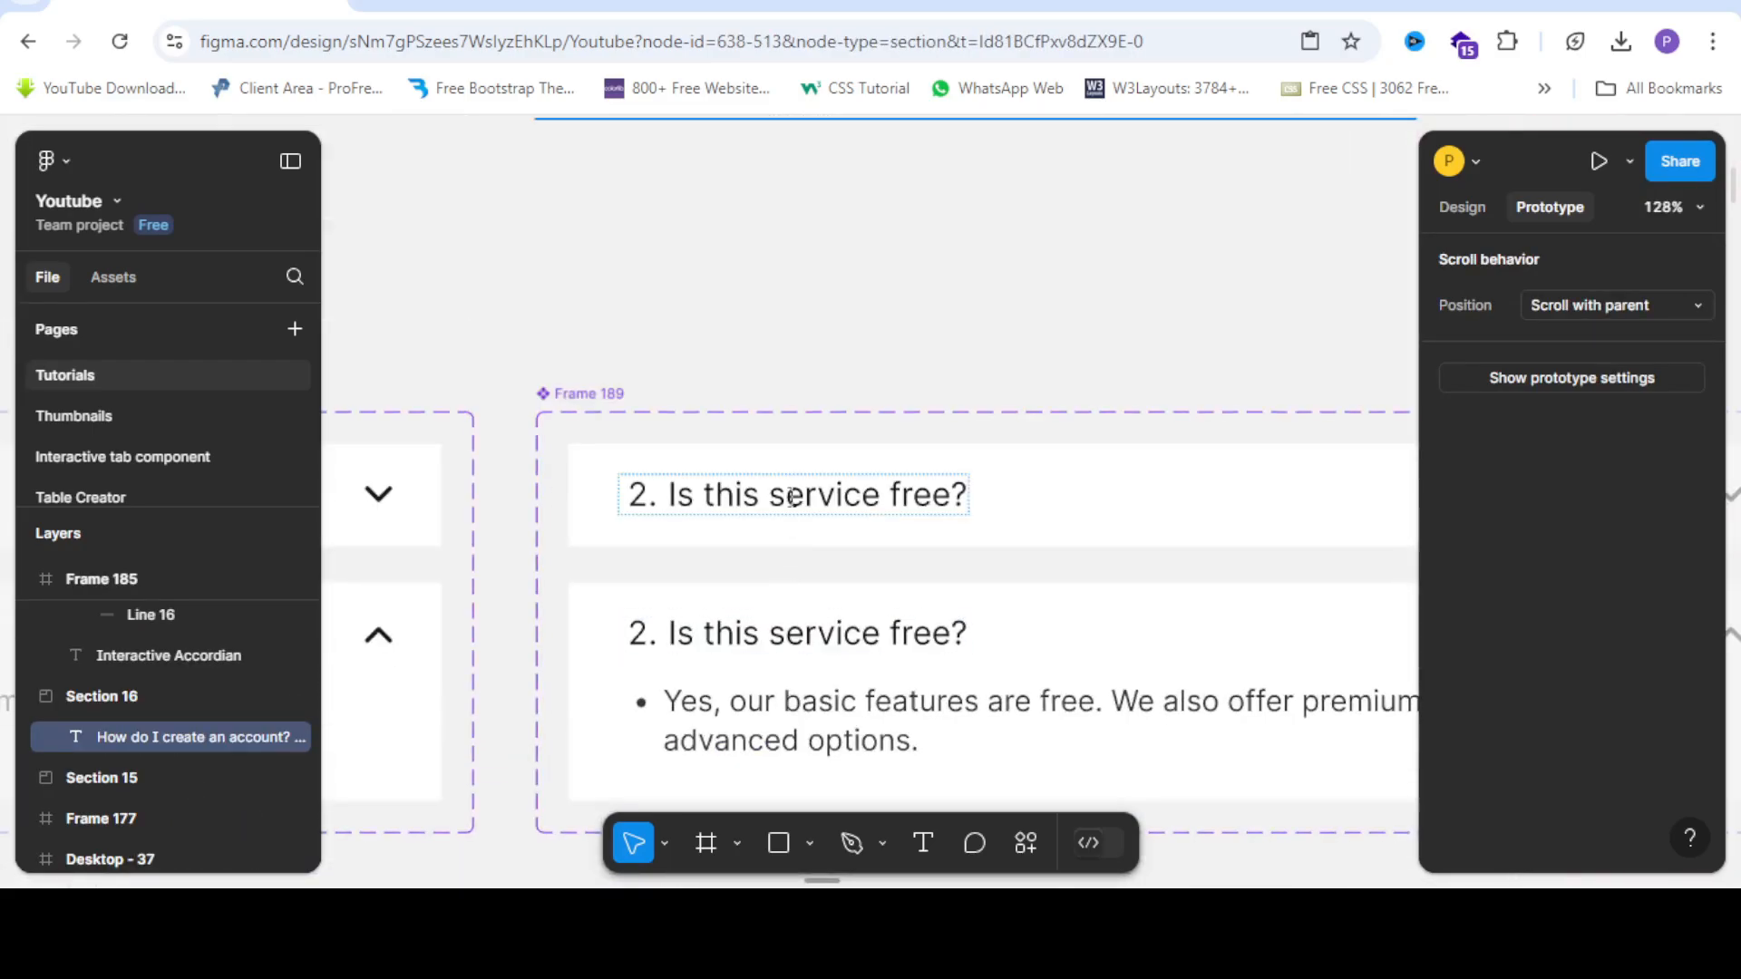
left_click(777, 496)
double_click(780, 499)
right_click(789, 495)
left_click(848, 544)
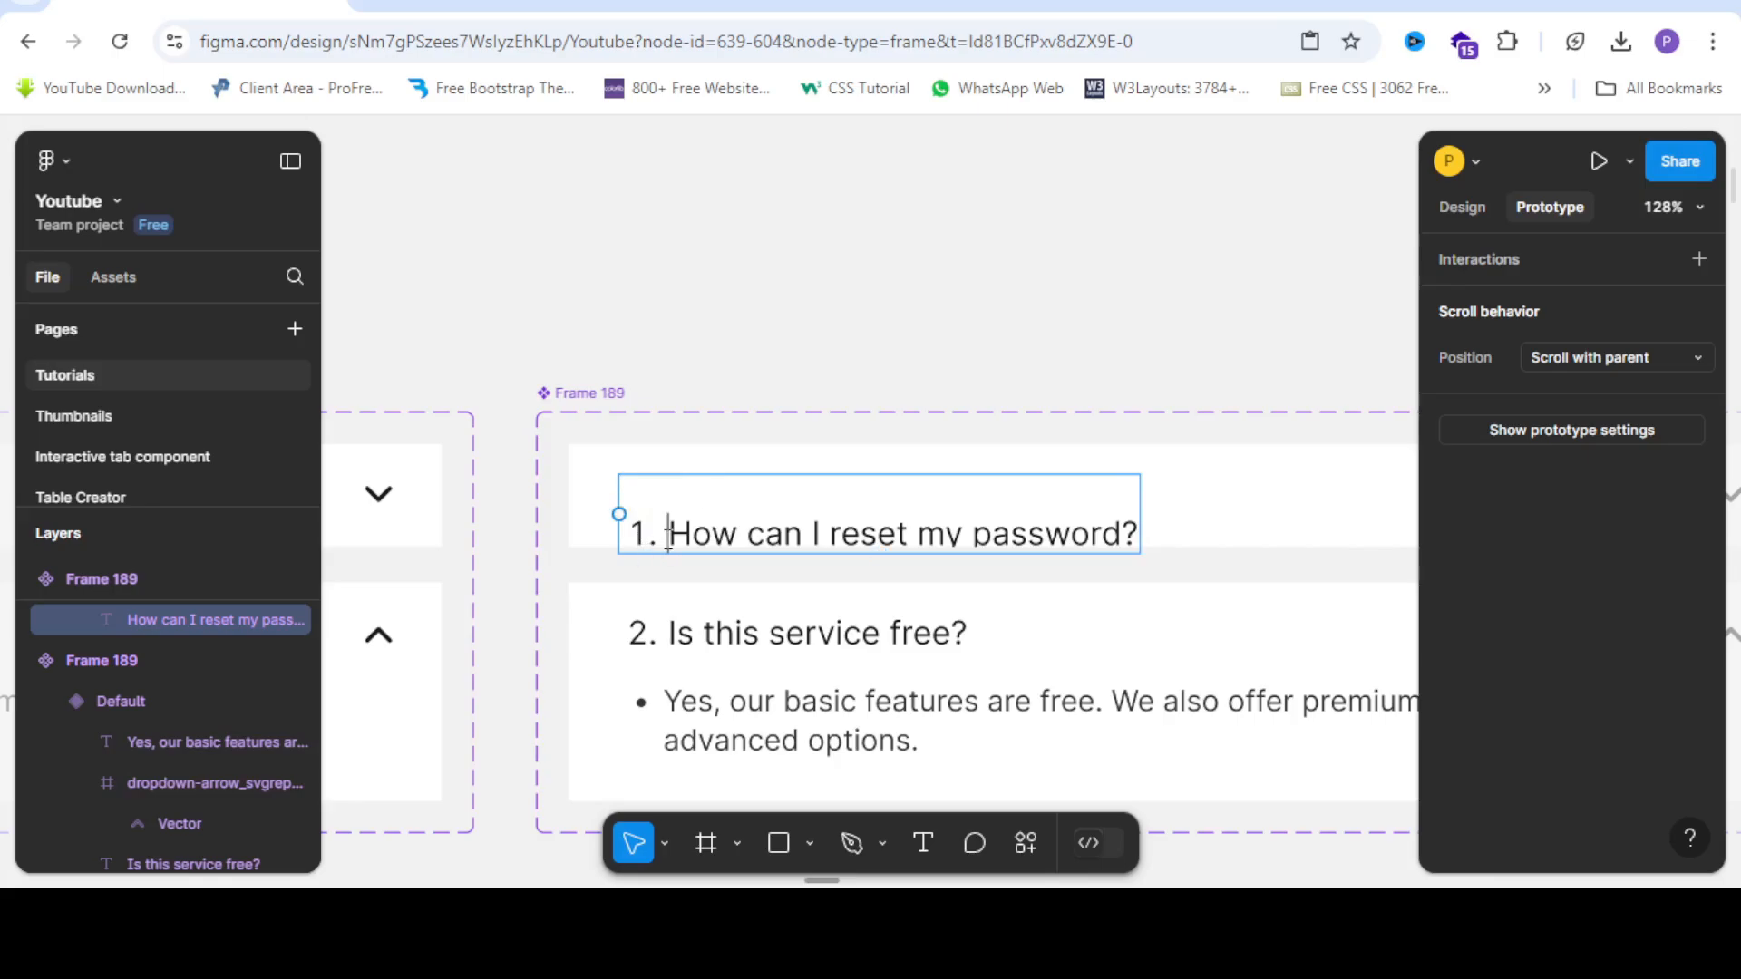
key("BackSpace")
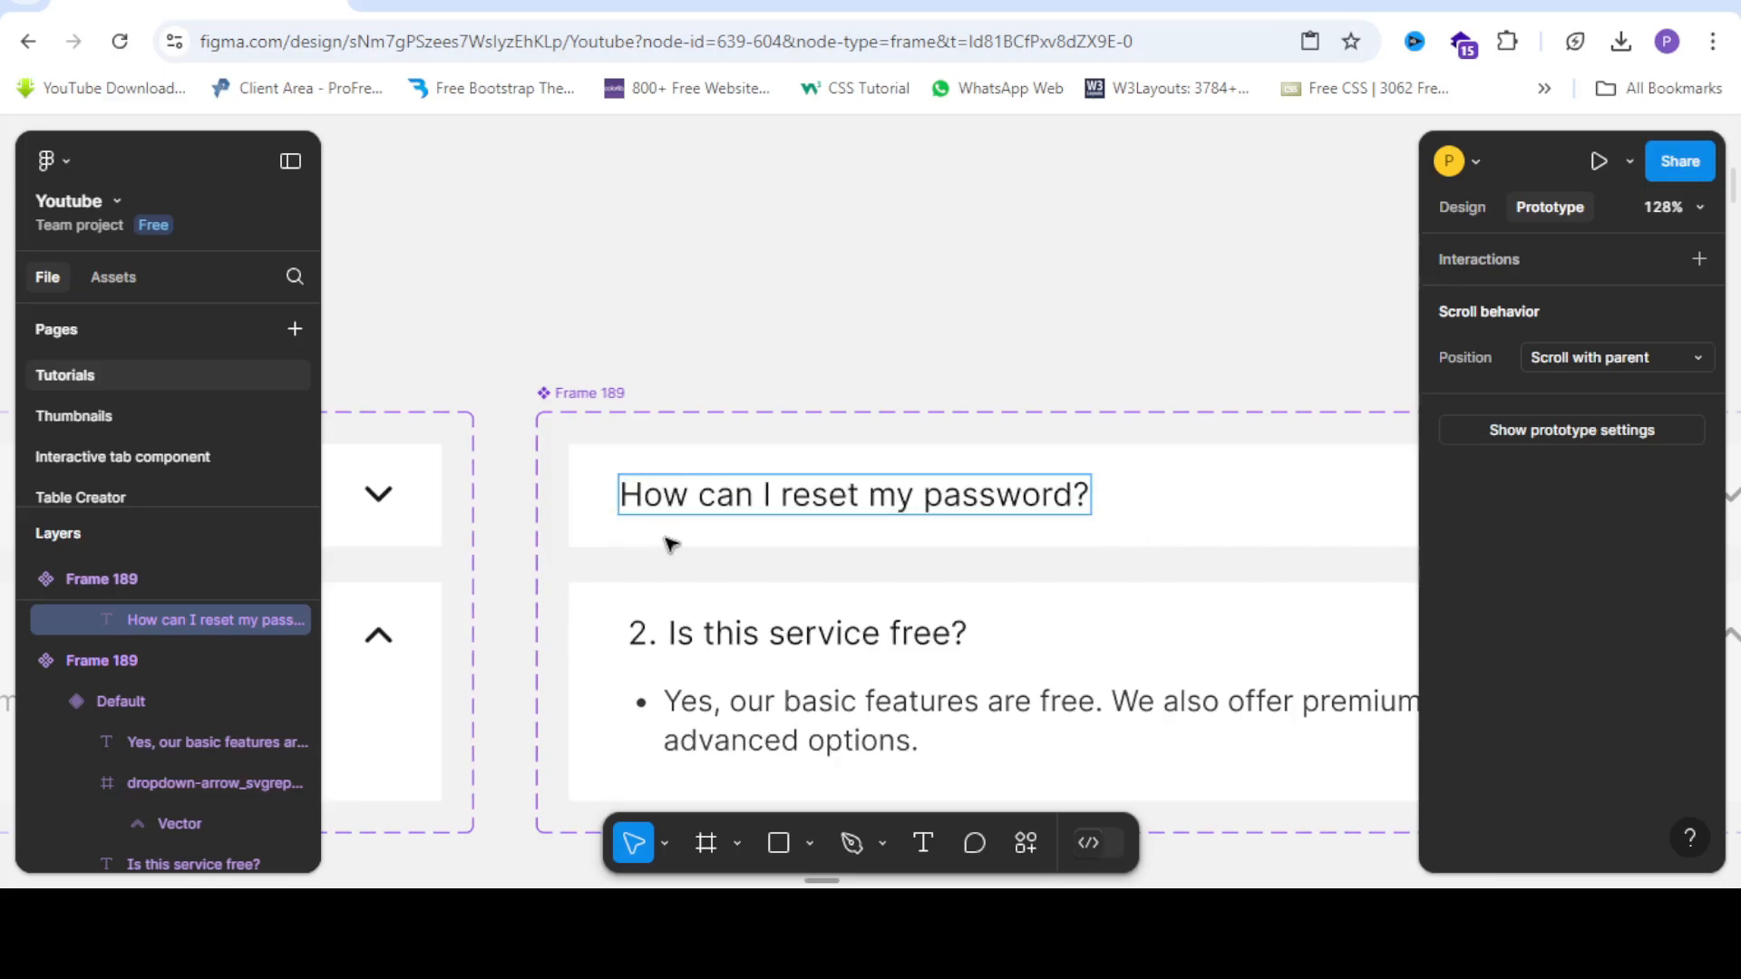
type("32.")
key("BackSpace")
key("BackSpace")
key("BackSpace")
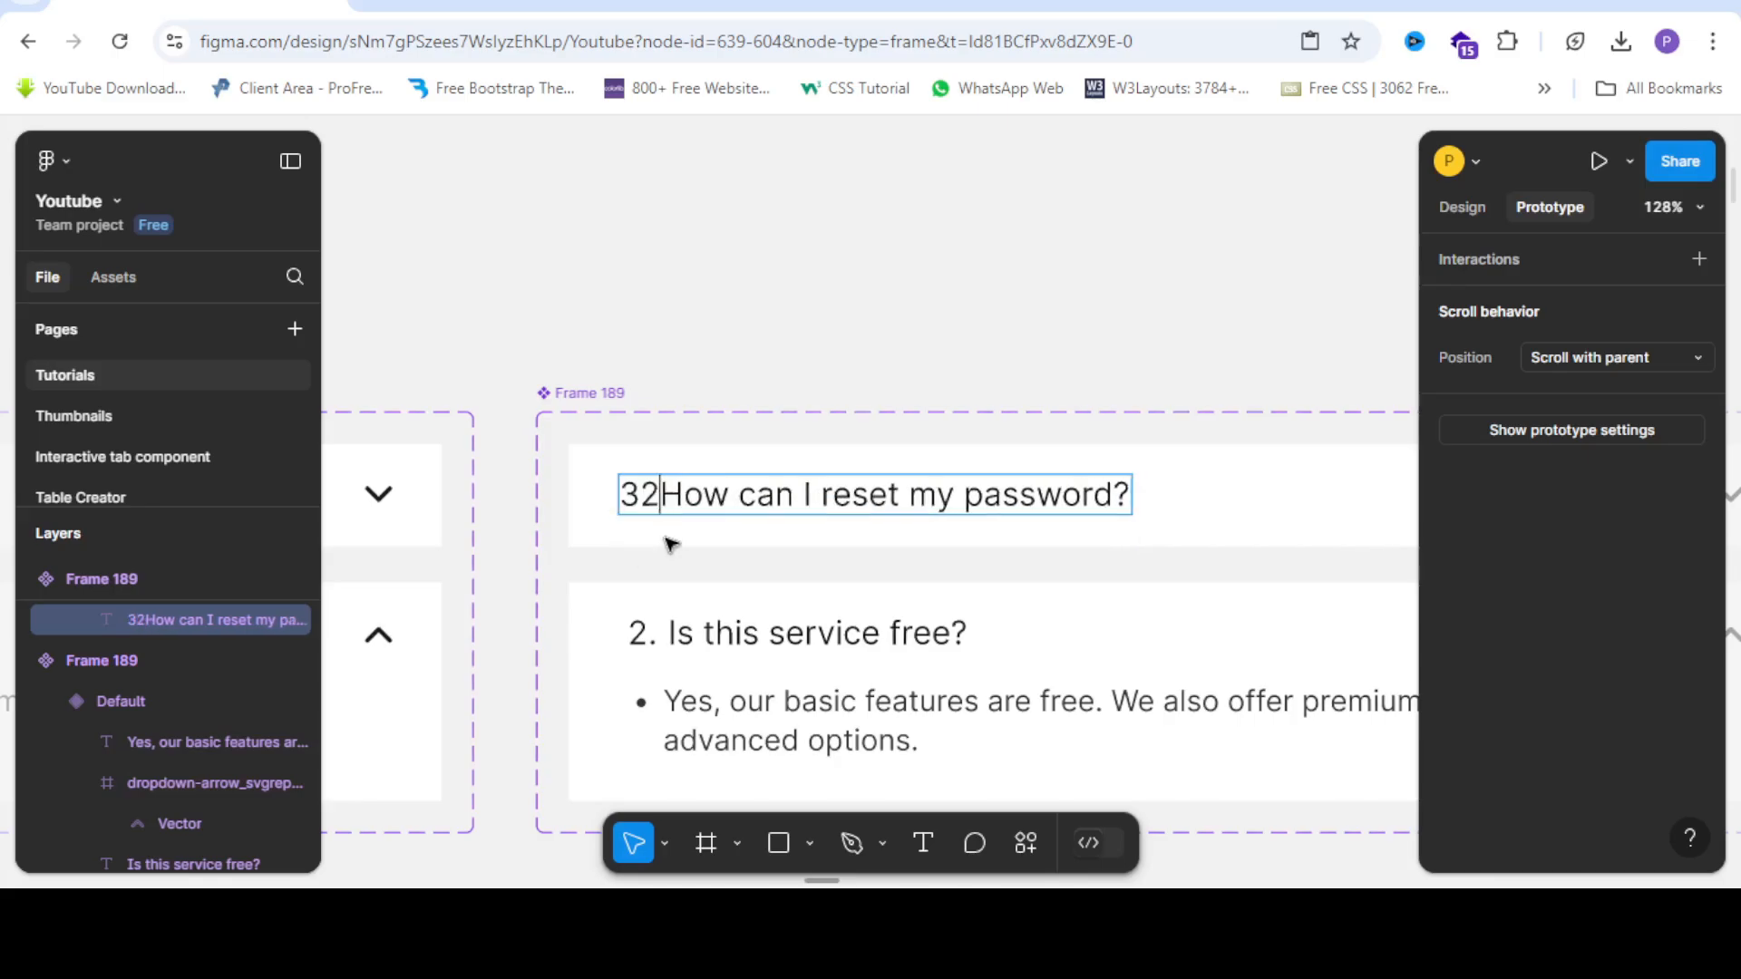
type(".")
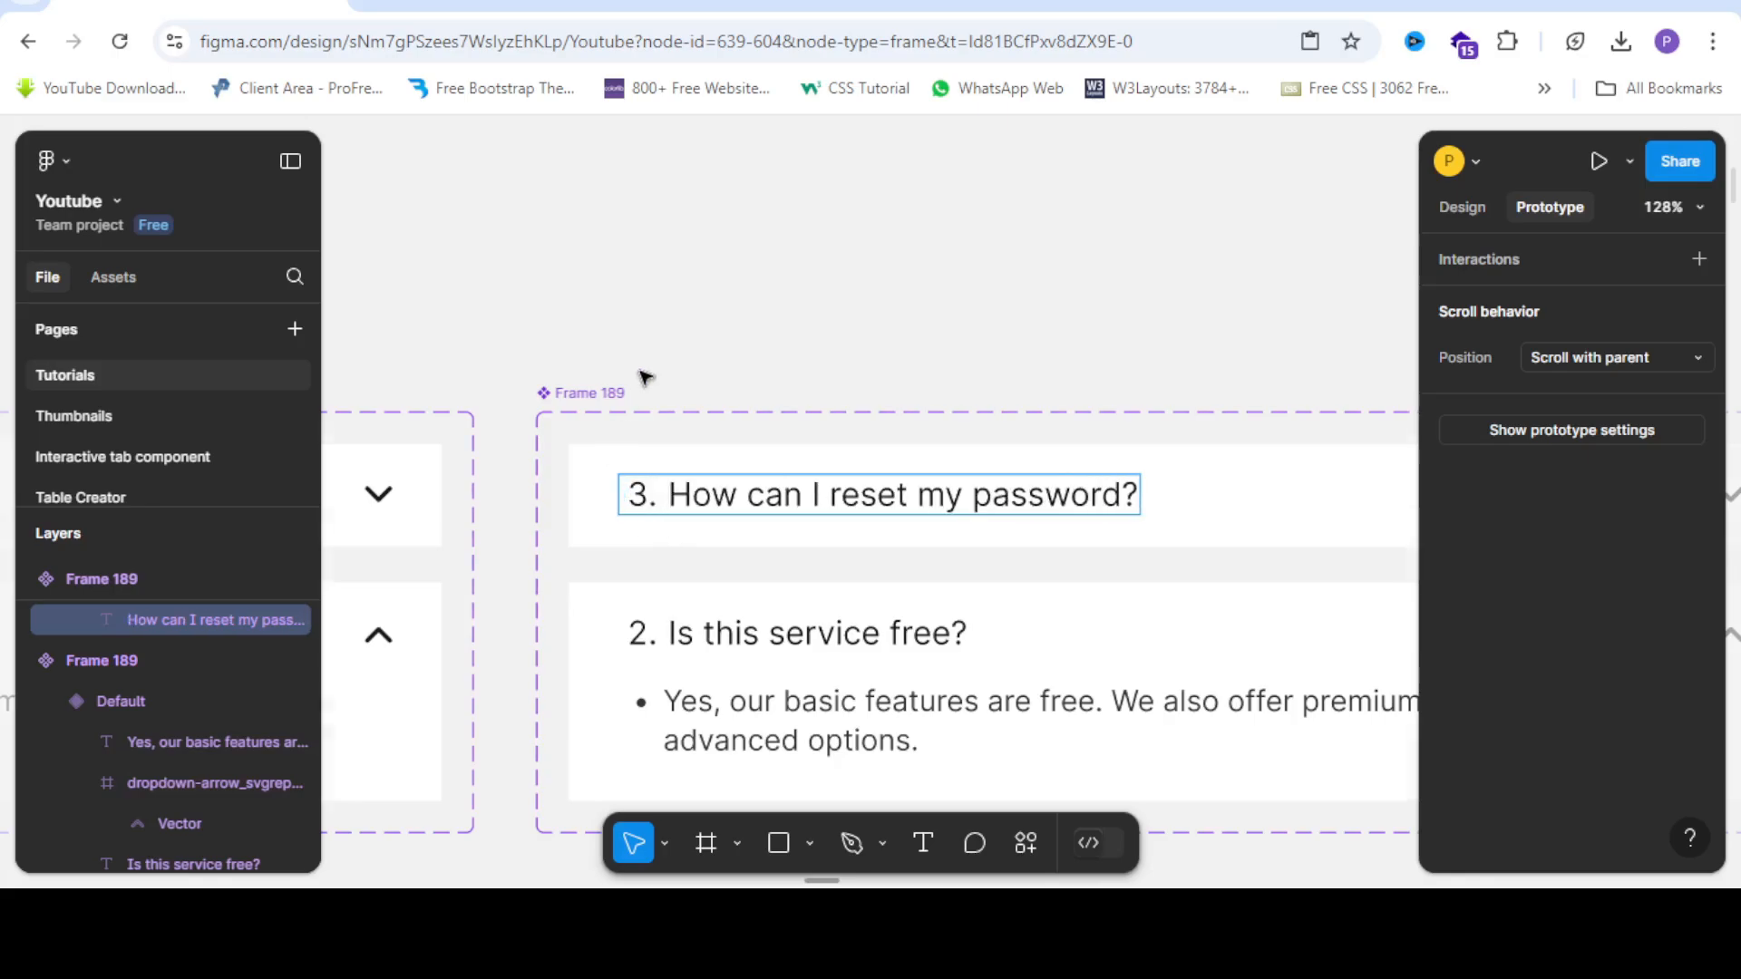
scroll(644, 372, "down", 5)
scroll(646, 462, "up", 3)
key("Escape")
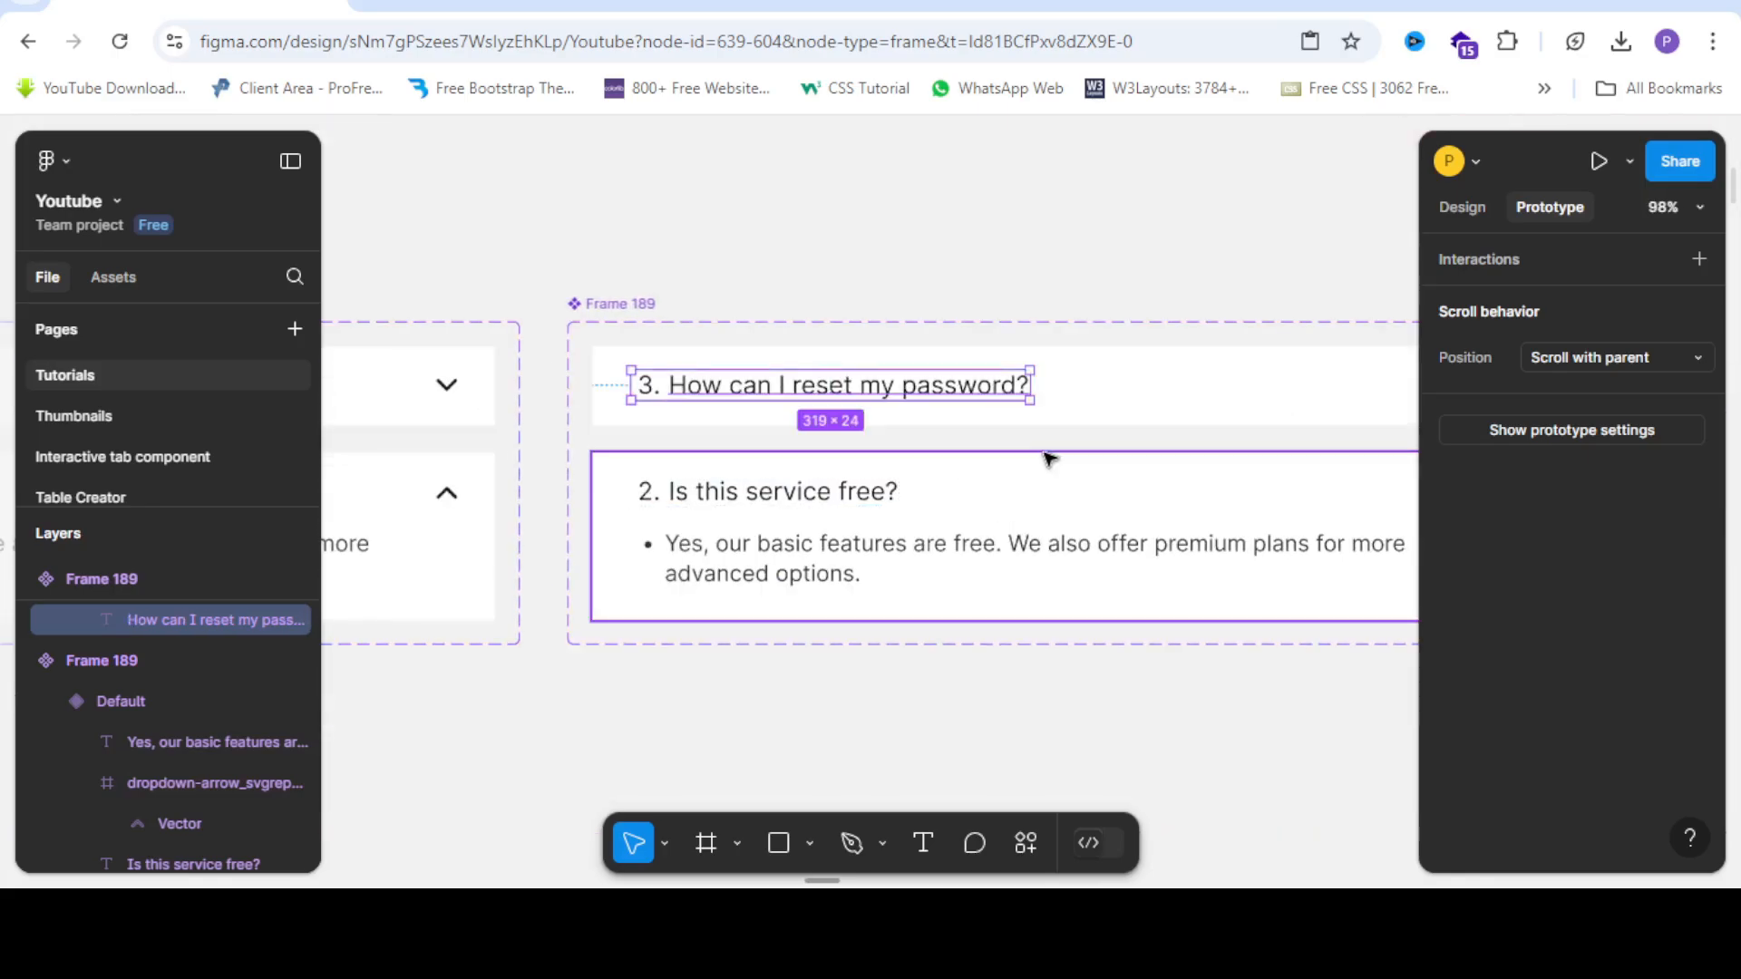
Replace the expanded variant's heading with the reset-password question.
left_click(868, 502, "ctrl")
right_click(866, 502)
left_click(1009, 287)
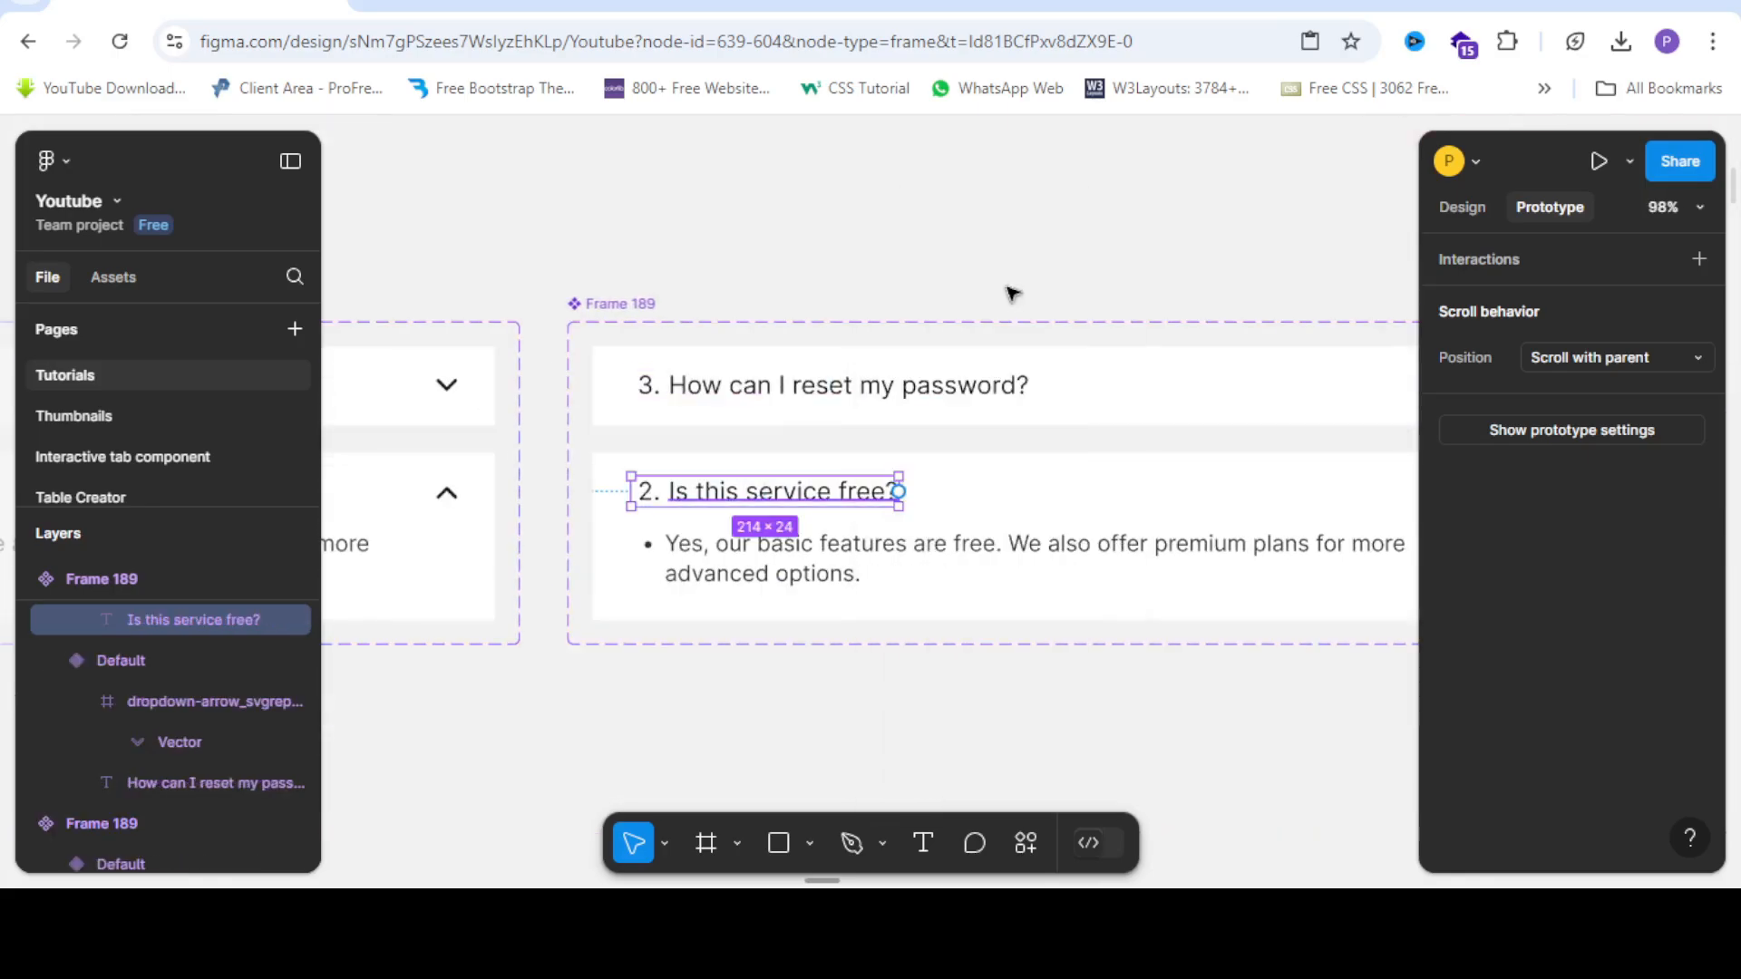
scroll(653, 381, "down", 4)
left_click(725, 499)
scroll(897, 345, "down", 5)
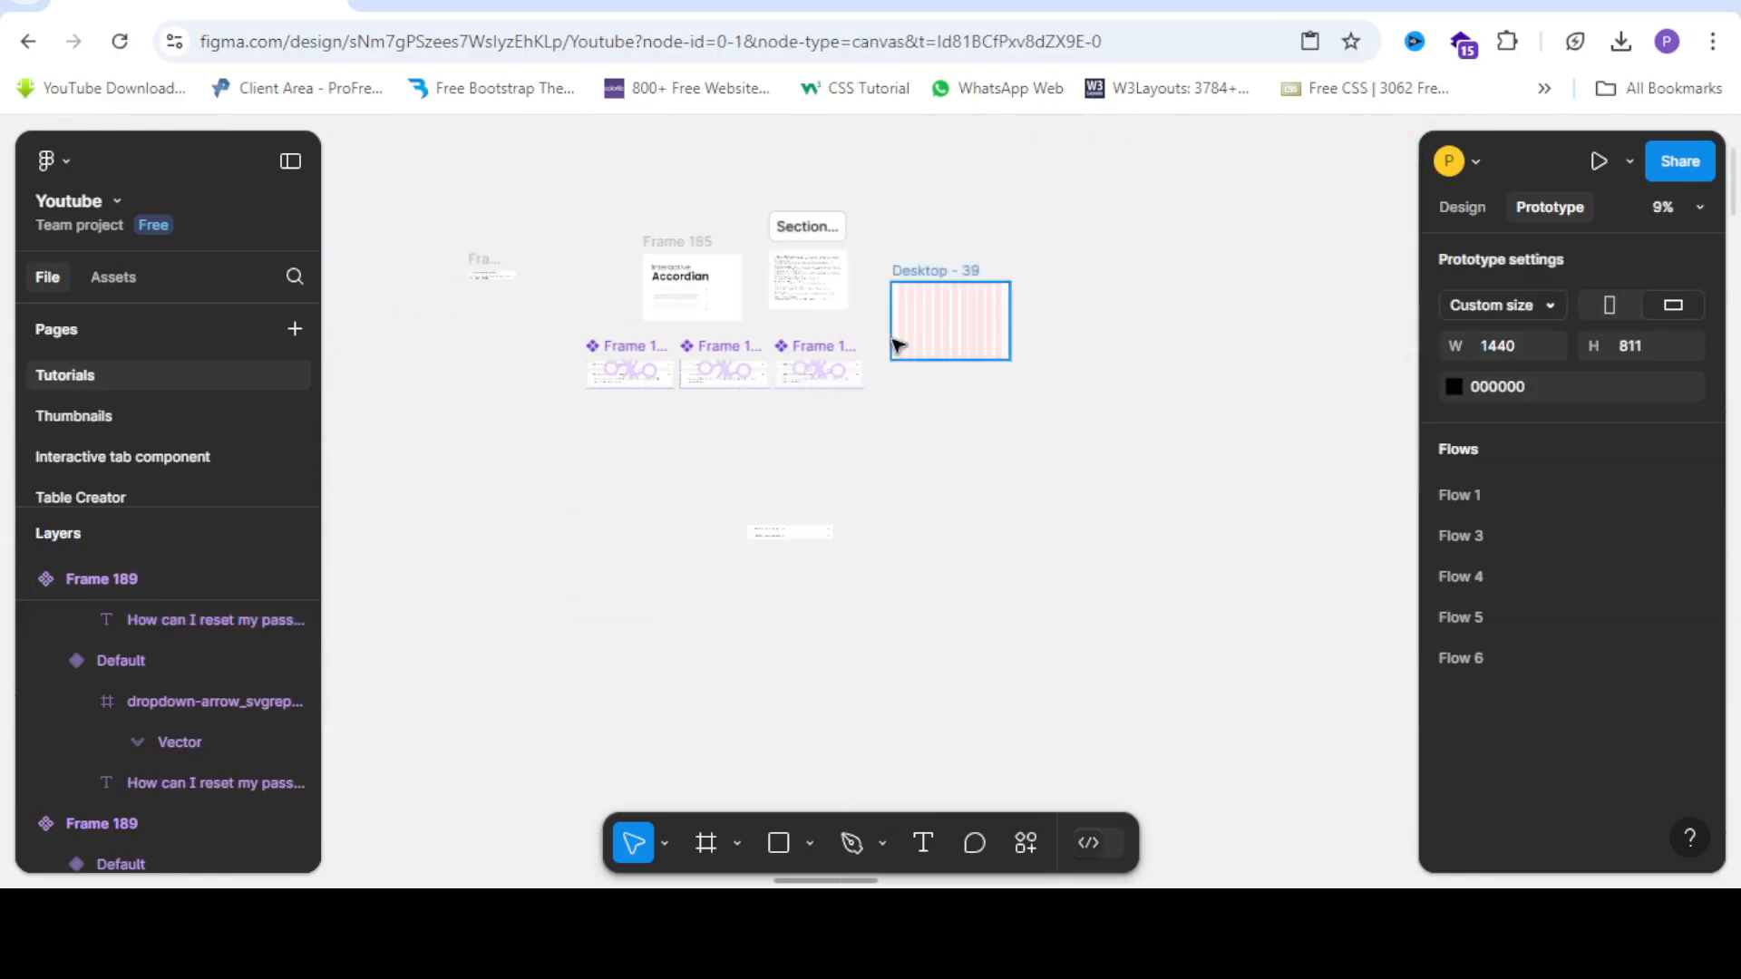
scroll(897, 345, "up", 3)
Duplicate the third accordion component set as a fourth copy to the lower right.
left_click(682, 367)
left_click_drag(681, 367, 934, 510)
scroll(1063, 580, "up", 5)
scroll(757, 438, "down", 3)
scroll(544, 454, "up", 3)
scroll(388, 544, "up", 4)
scroll(381, 349, "up", 3)
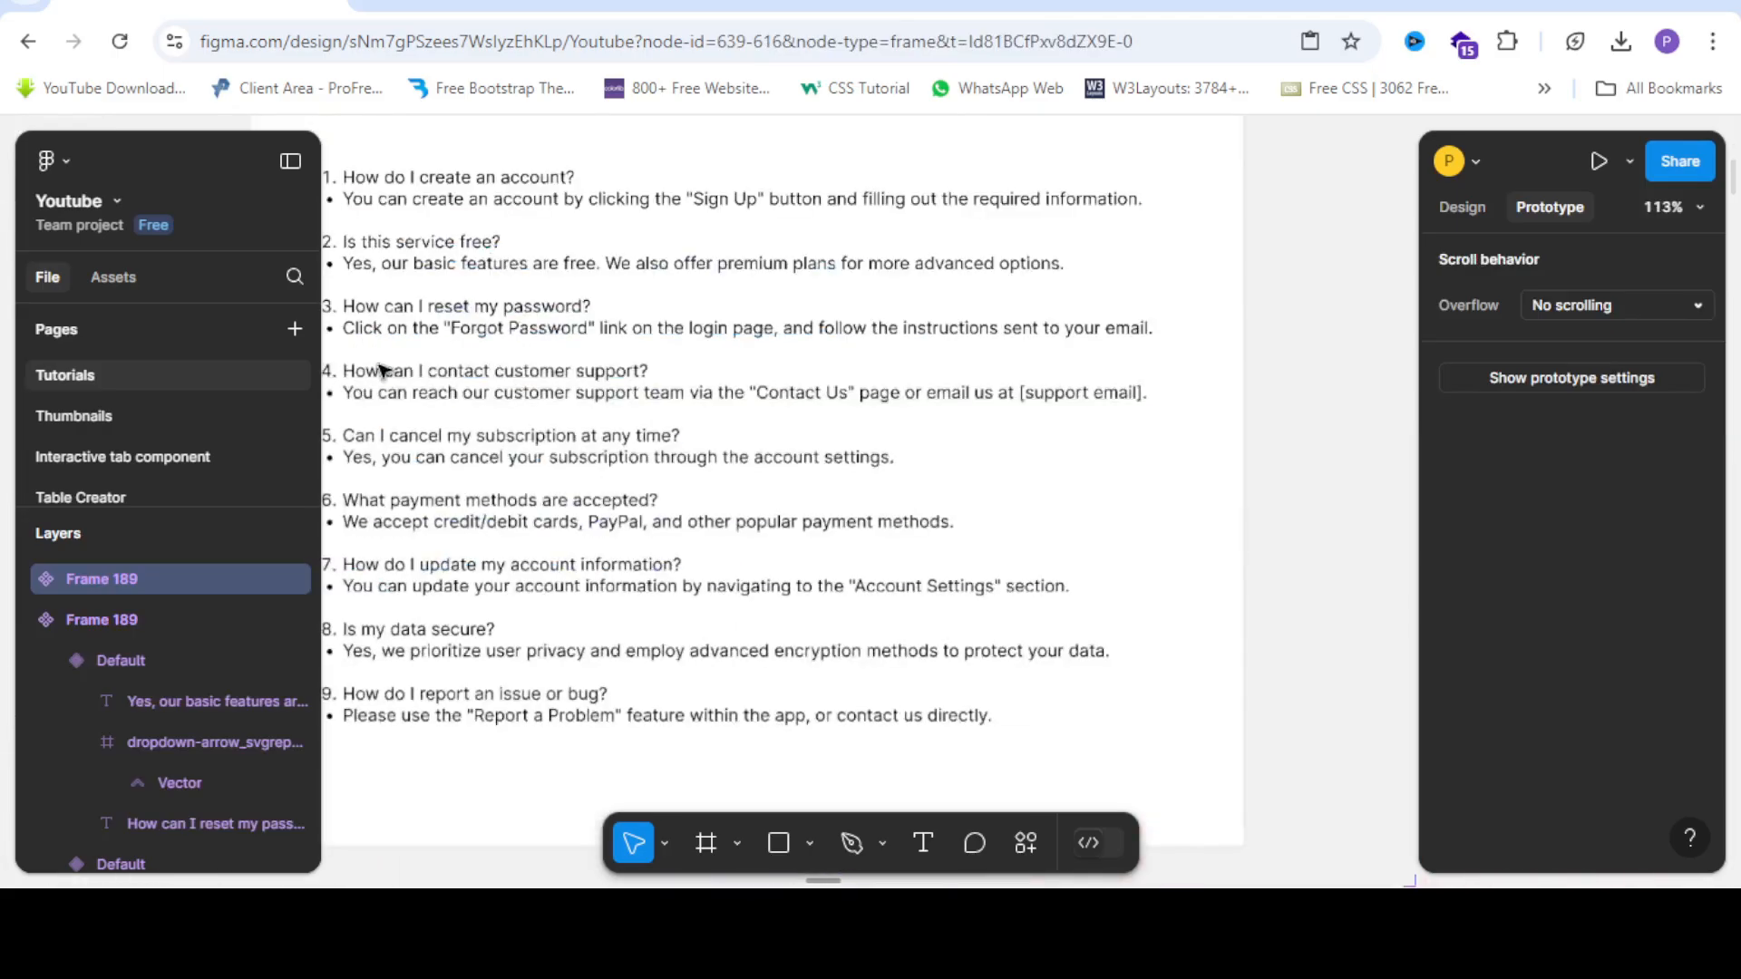
Make the fourth copy's collapsed heading read '4. How can I contact customer support?'.
left_click(368, 374)
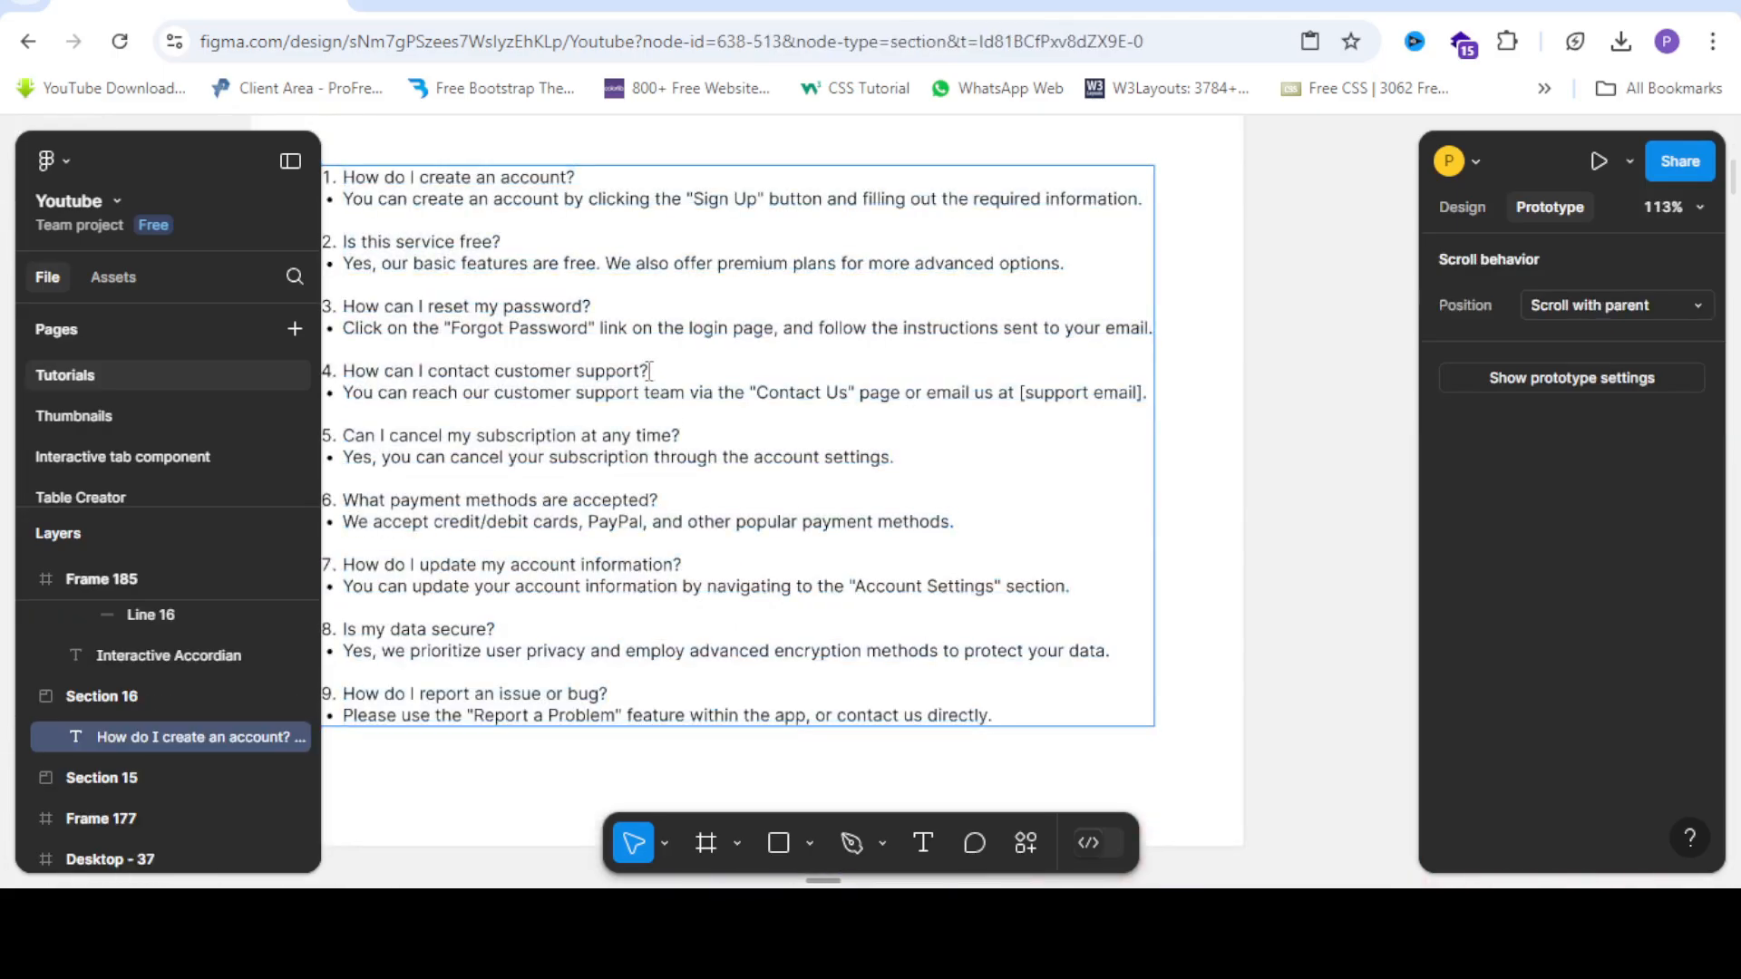
left_click_drag(649, 371, 351, 373)
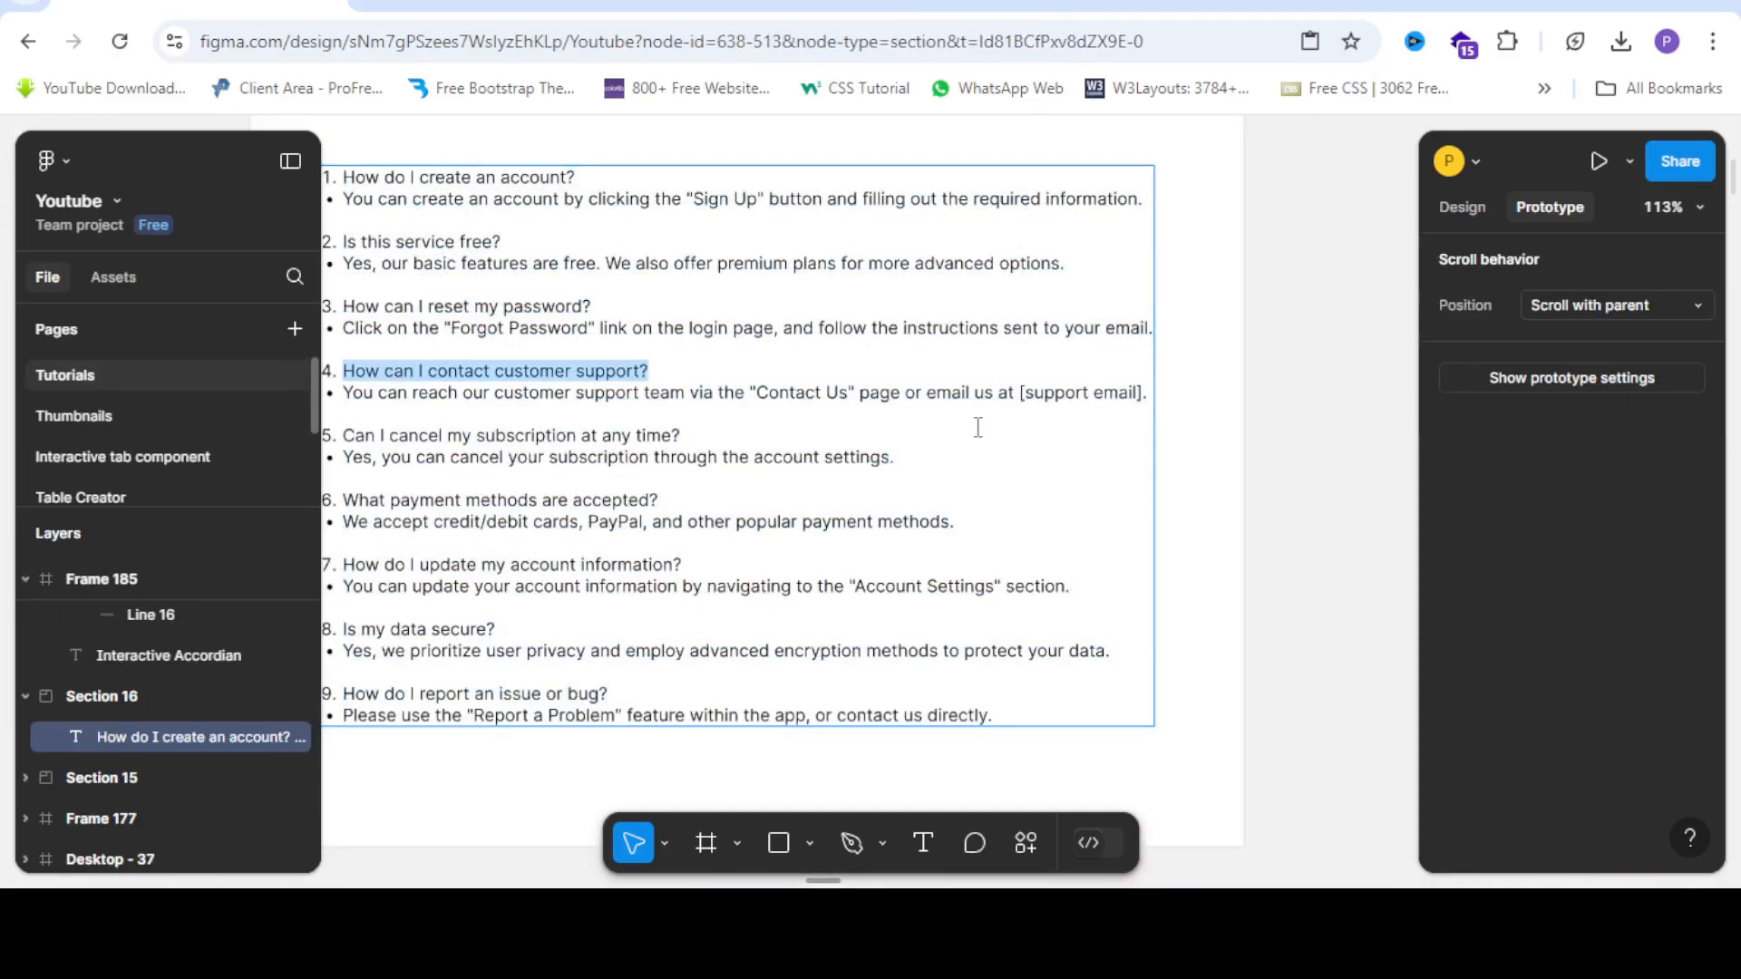
scroll(974, 426, "down", 5)
scroll(1030, 595, "down", 3)
scroll(1118, 481, "up", 5)
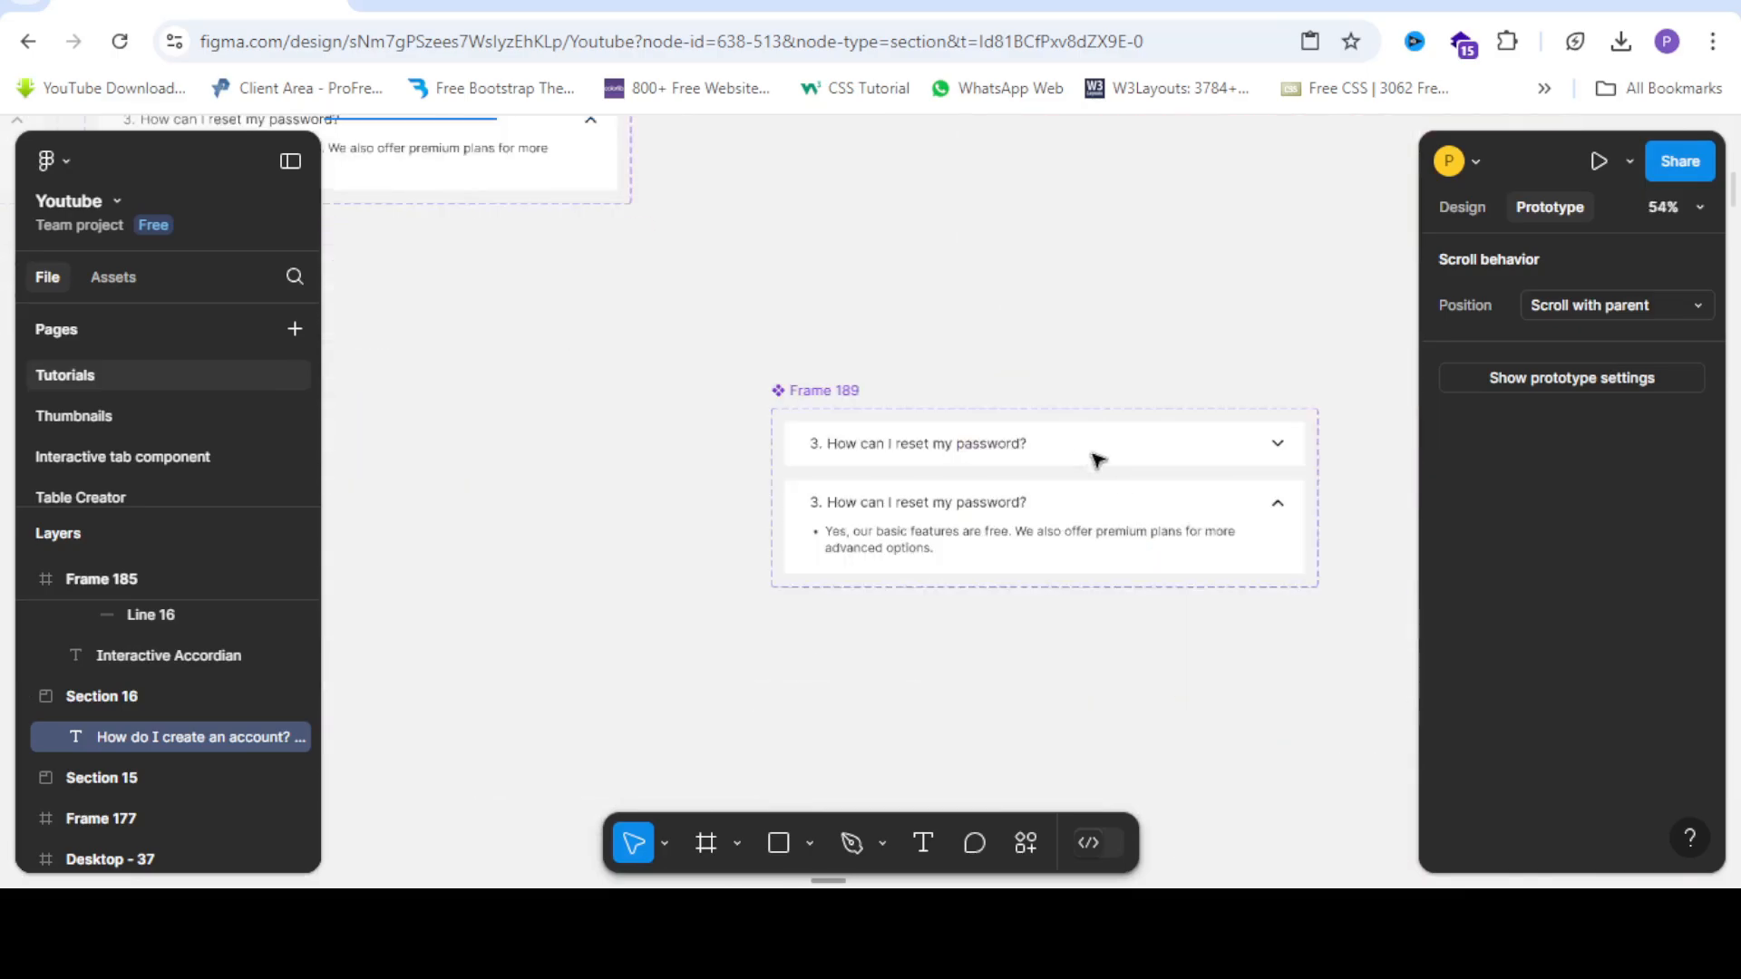
double_click(823, 426)
right_click(823, 426)
left_click(886, 471)
scroll(603, 445, "up", 2)
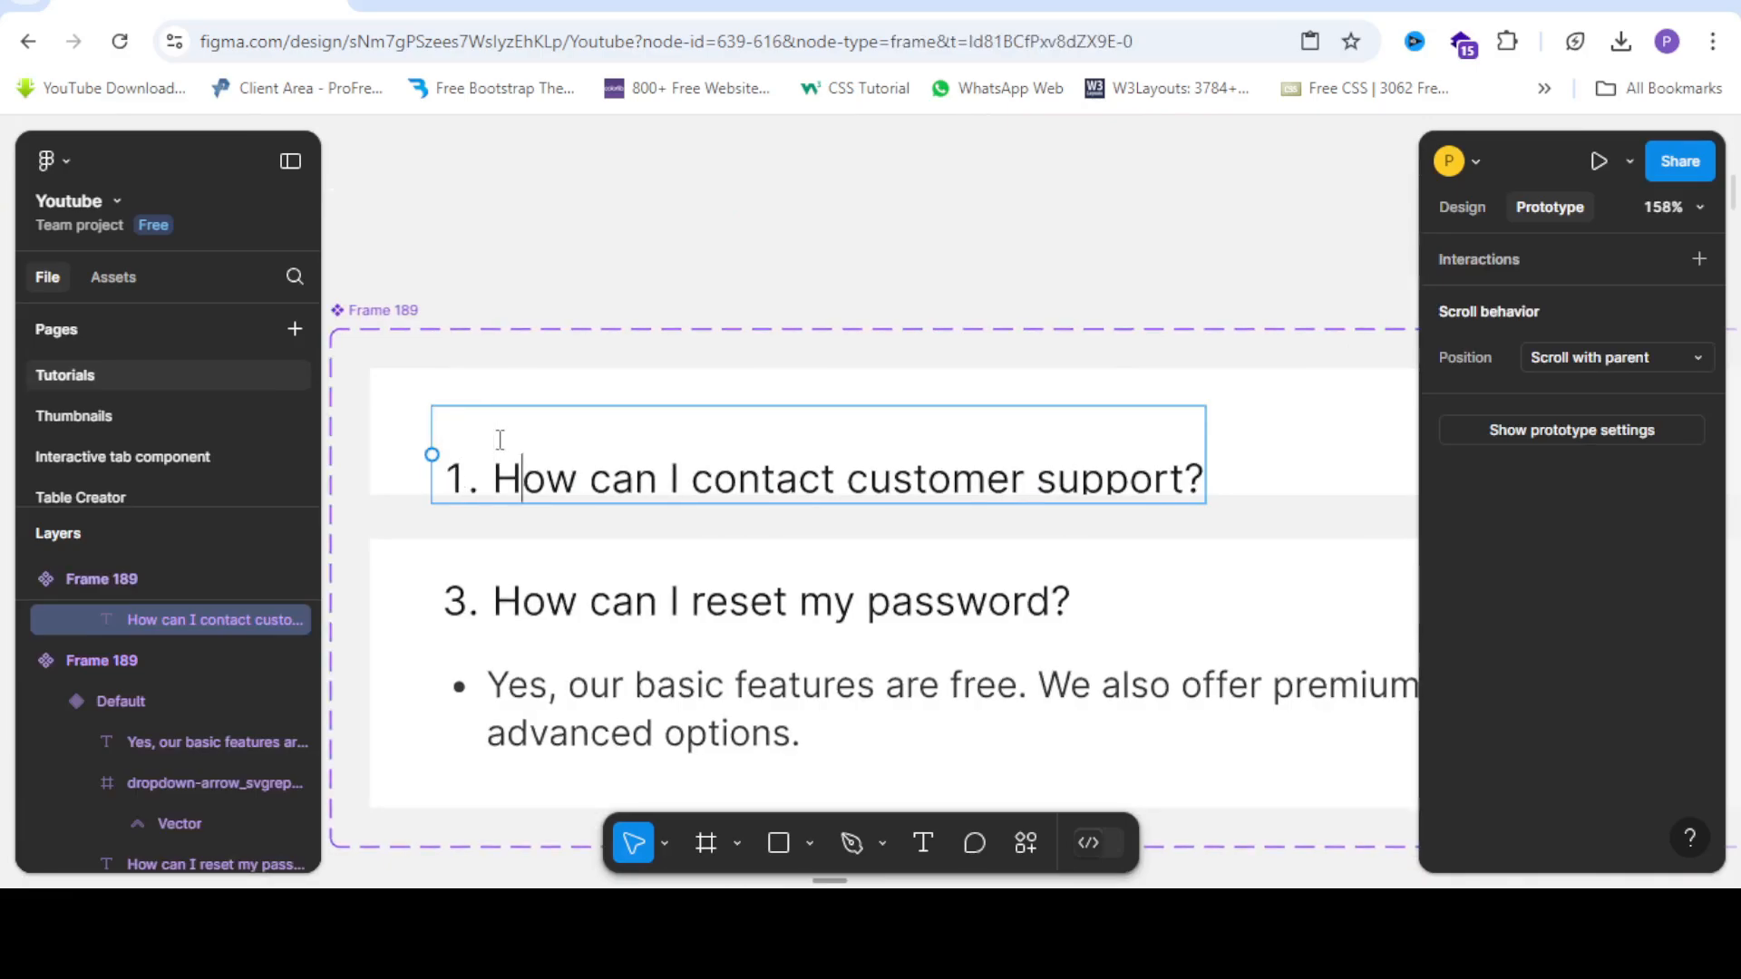
key("BackSpace")
key("BackSpace")
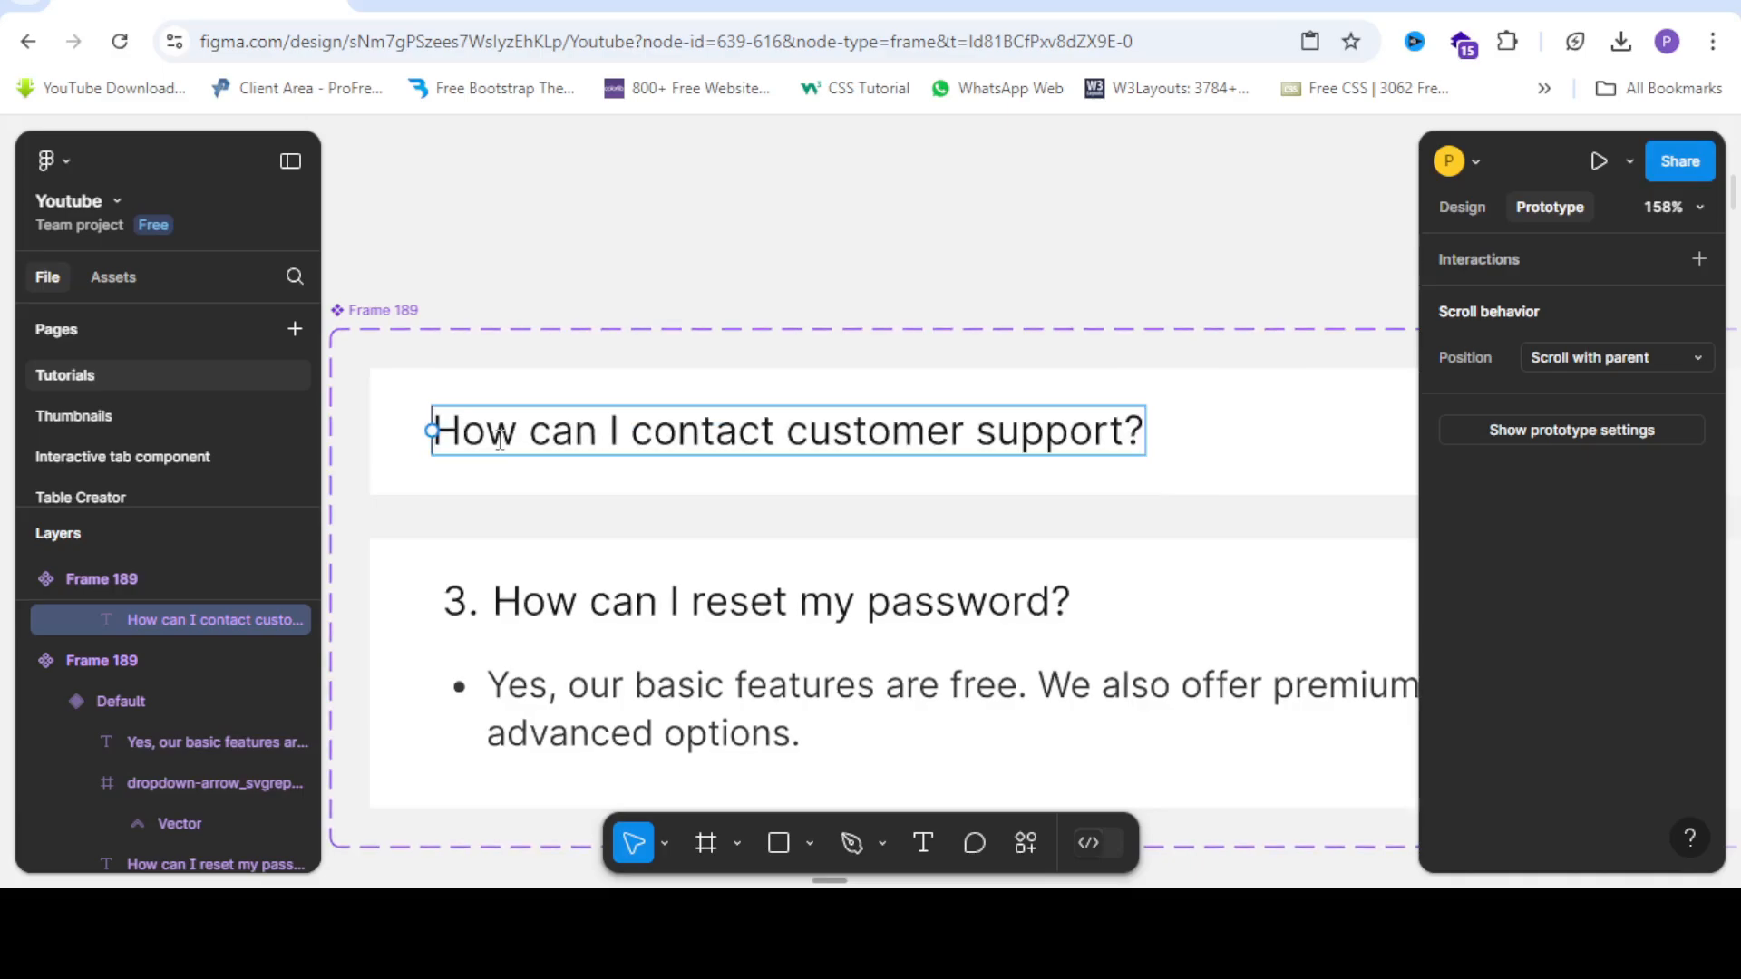
type("4.")
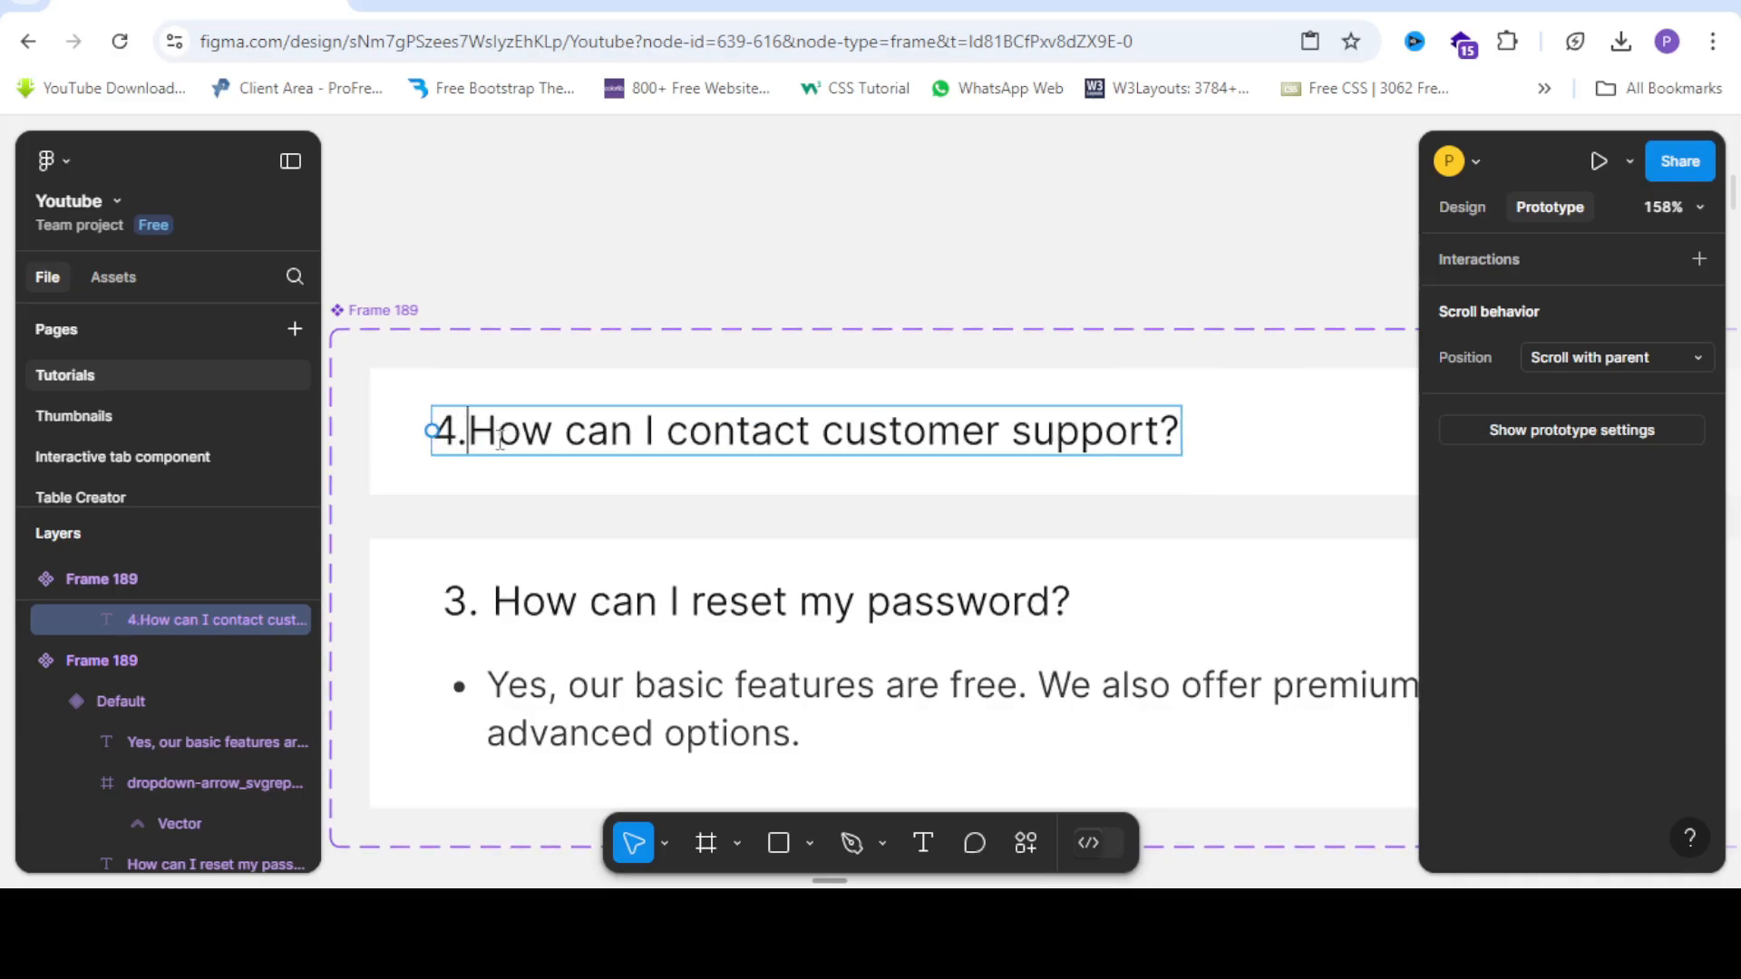
key("Escape")
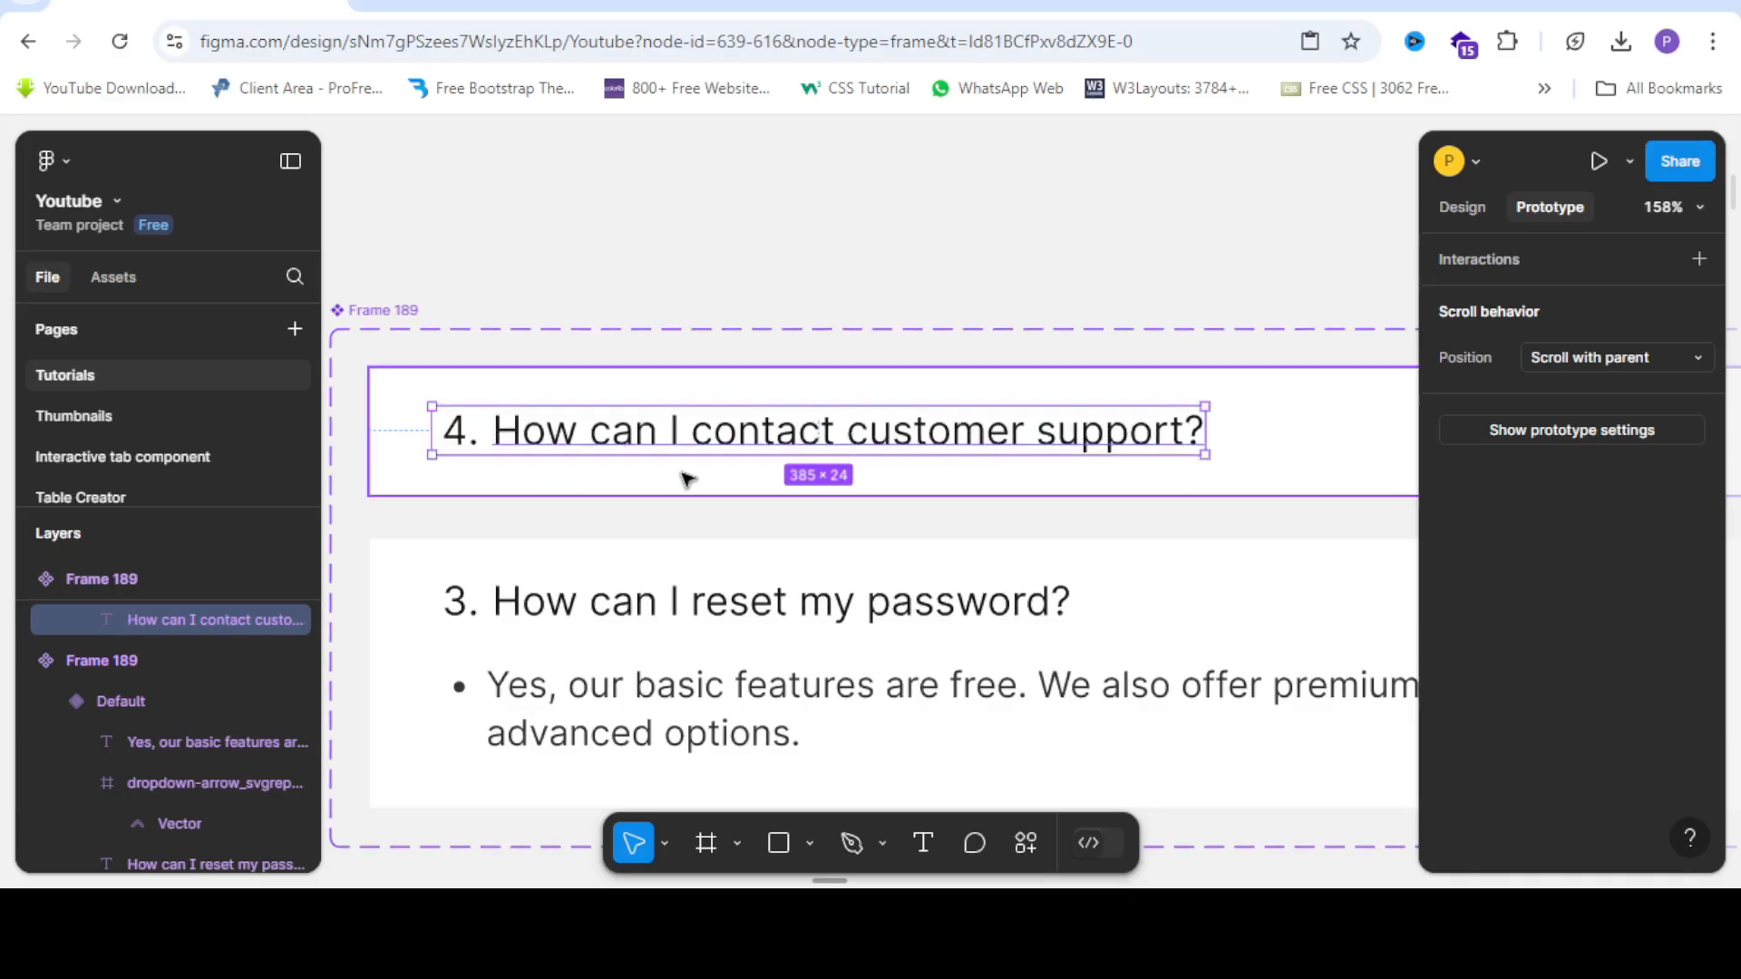
Paste the customer-support question into the fourth copy's expanded heading.
left_click(684, 602)
right_click(683, 624)
left_click(782, 283)
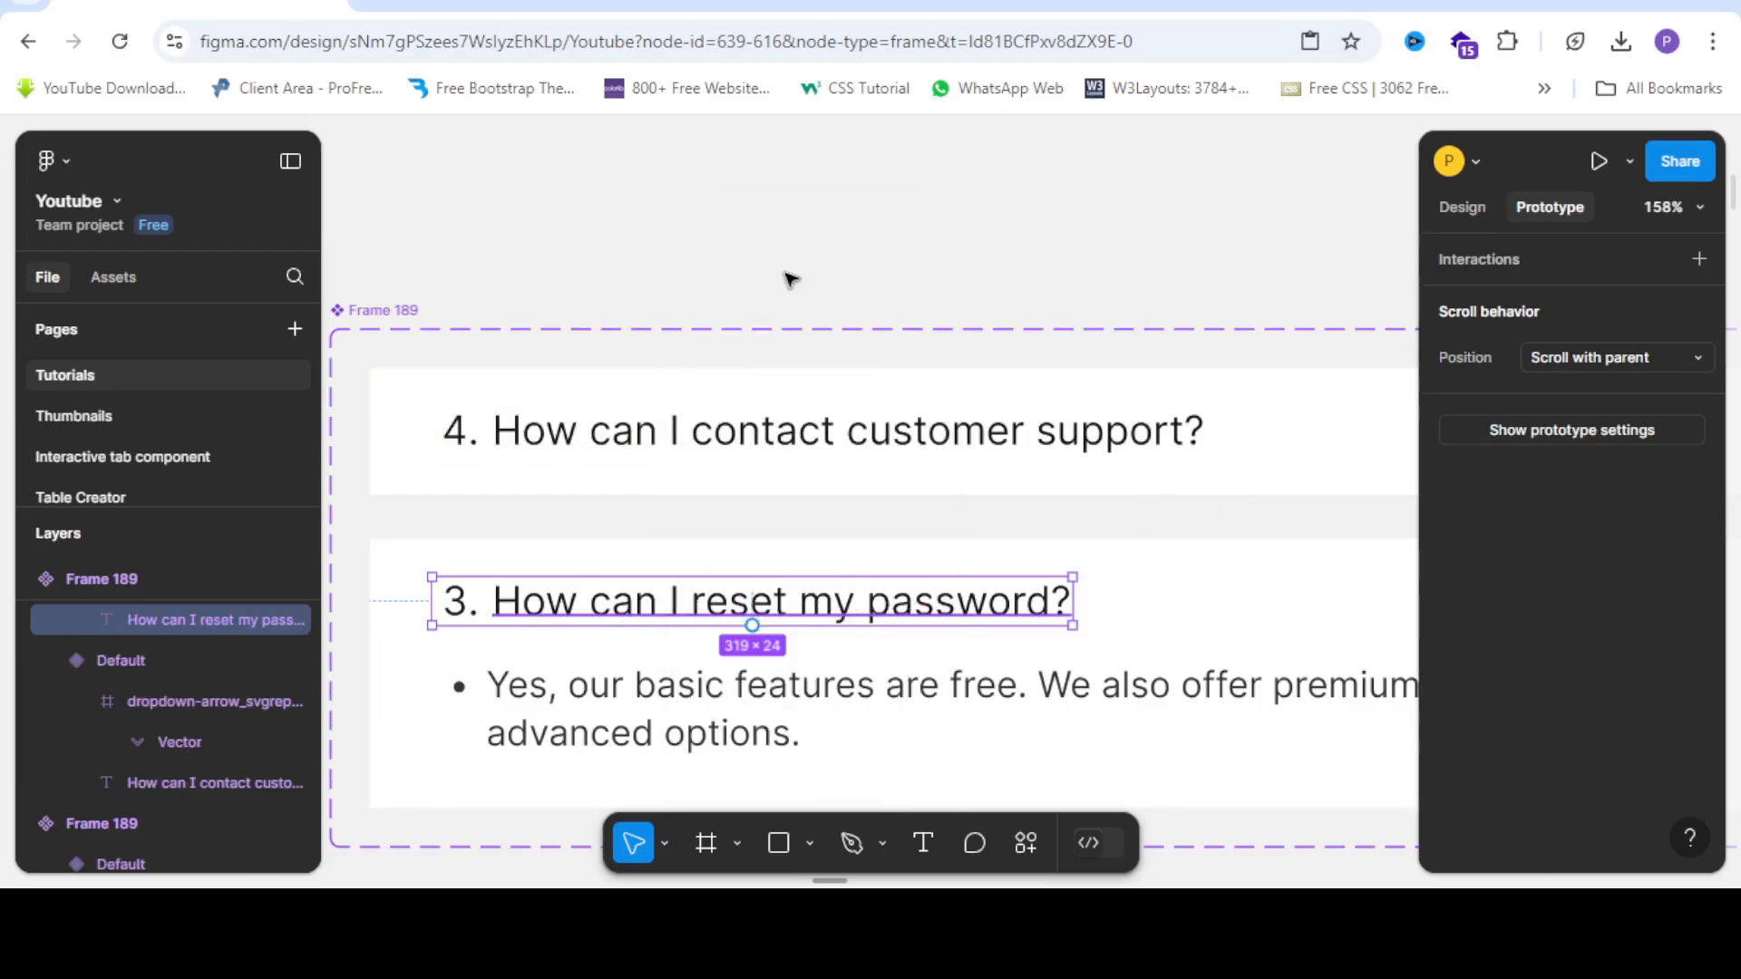
scroll(789, 290, "down", 4)
scroll(789, 292, "up", 5)
scroll(787, 292, "up", 3)
scroll(787, 292, "down", 2)
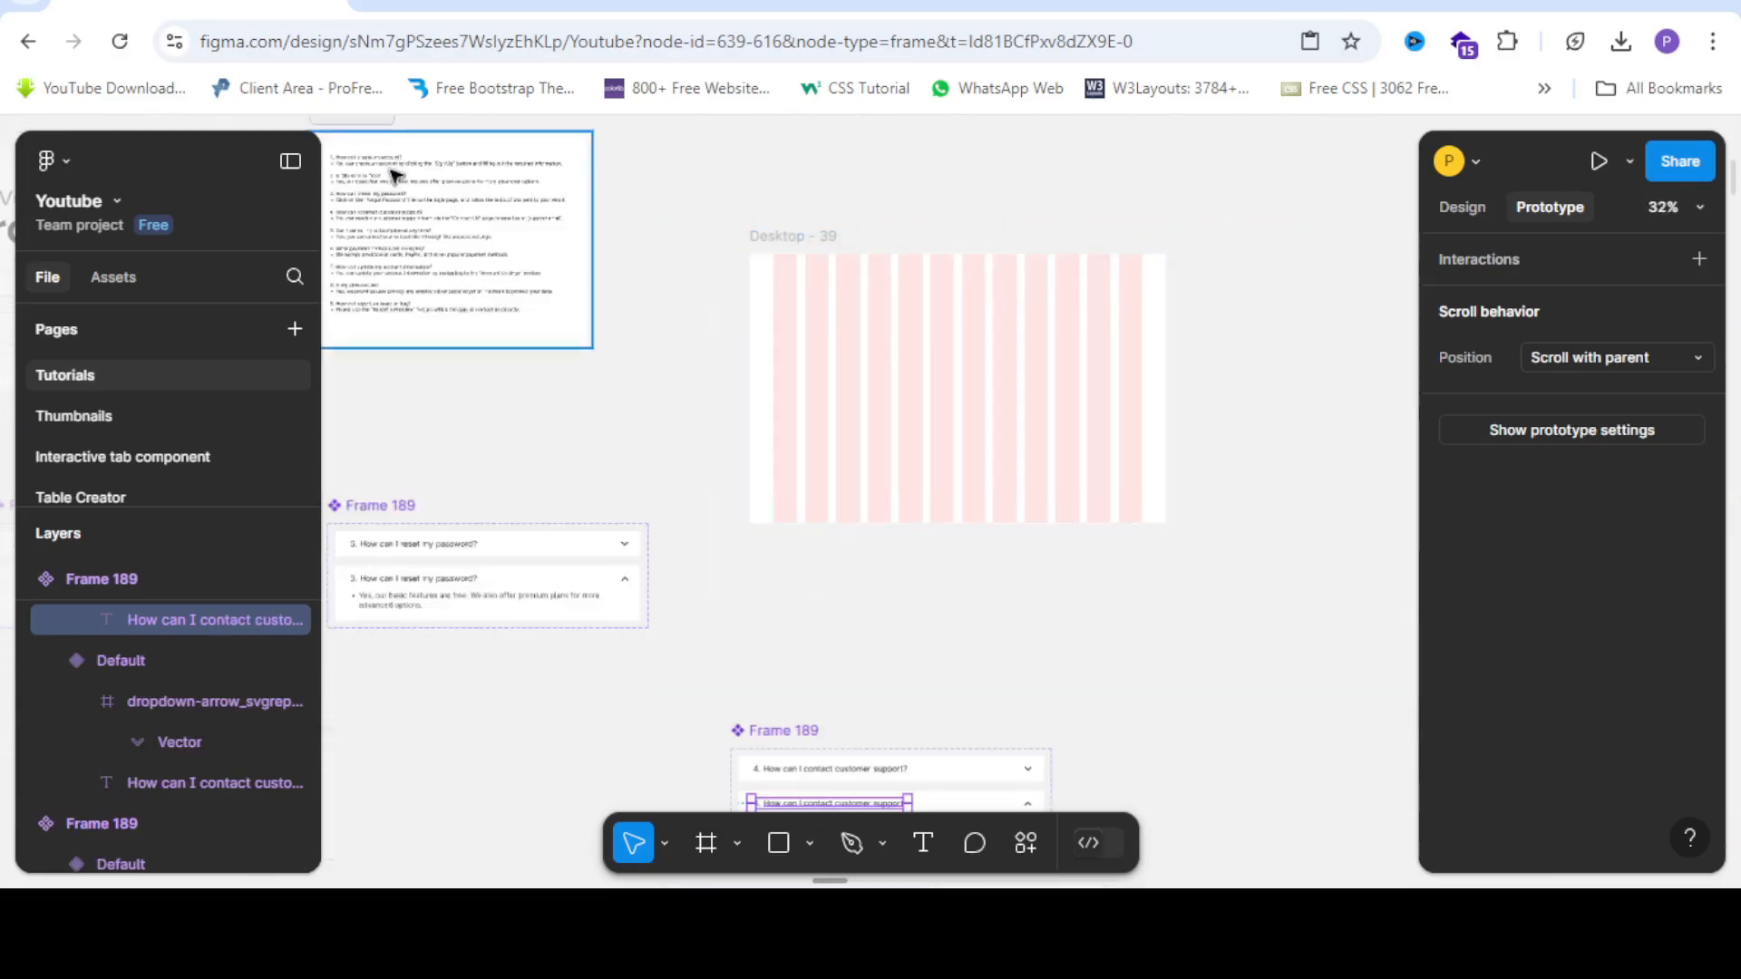
scroll(389, 172, "up", 3)
scroll(728, 279, "down", 1)
scroll(406, 234, "up", 5)
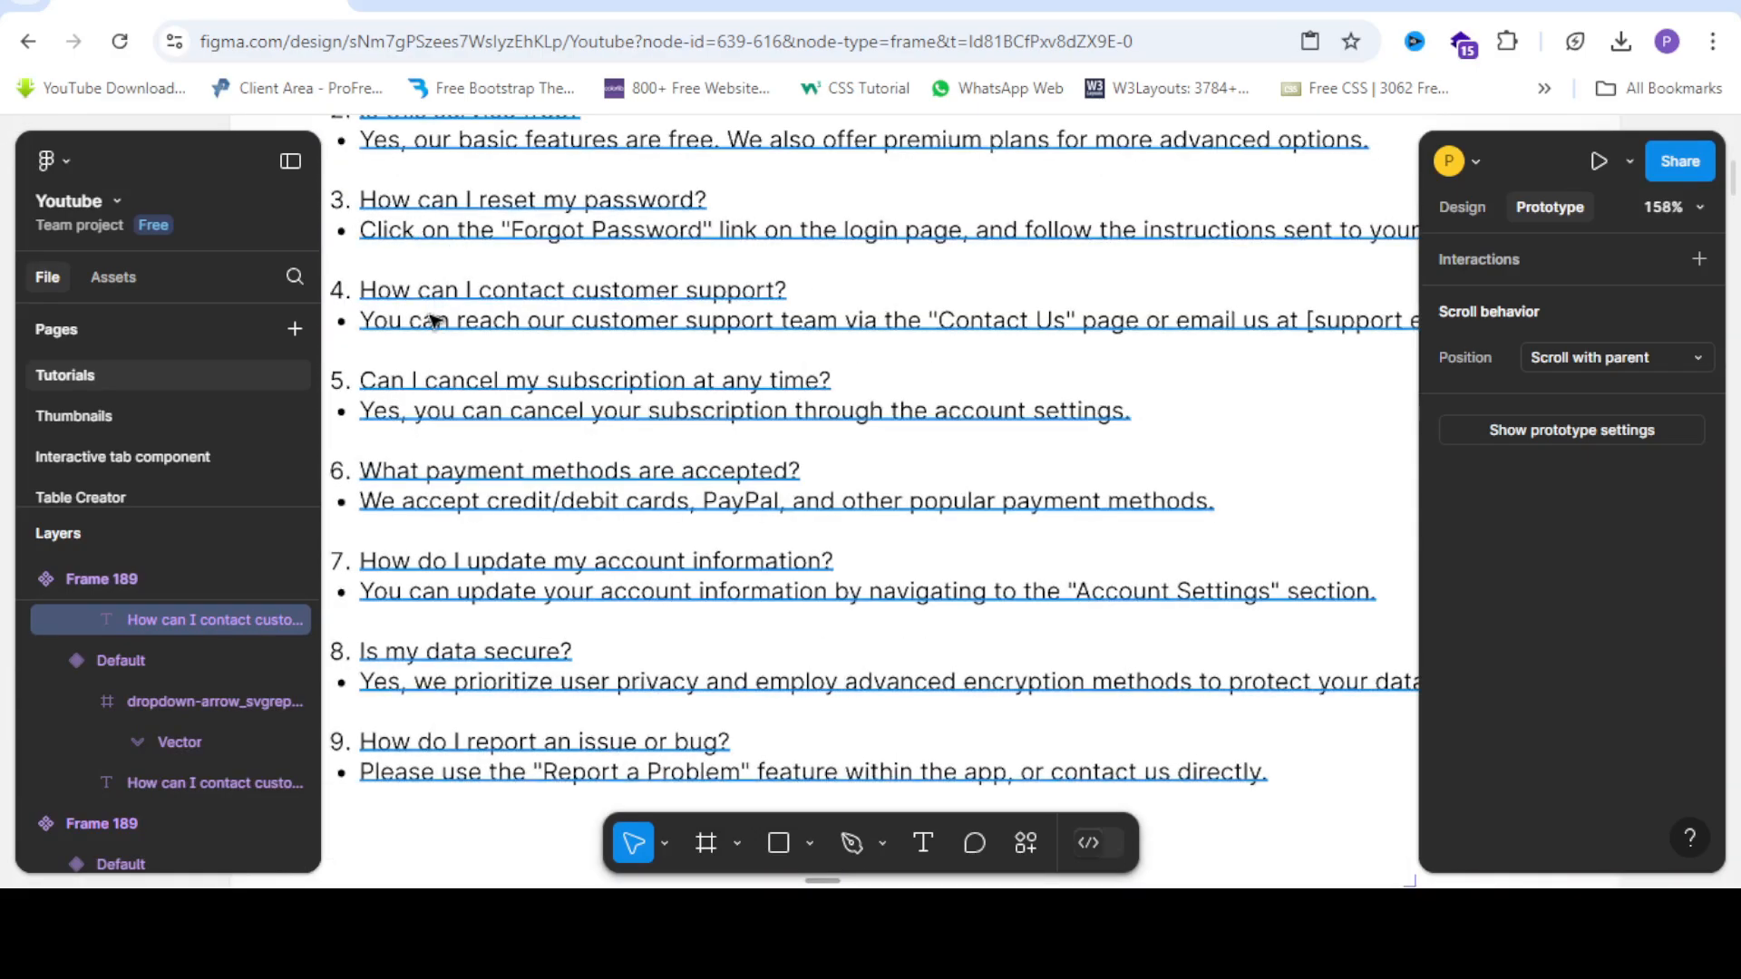
Replace the fourth copy's expanded answer with the customer-support answer sentence.
left_click(369, 328)
left_click(370, 326)
left_click_drag(360, 321, 1706, 344)
key("ctrl+c")
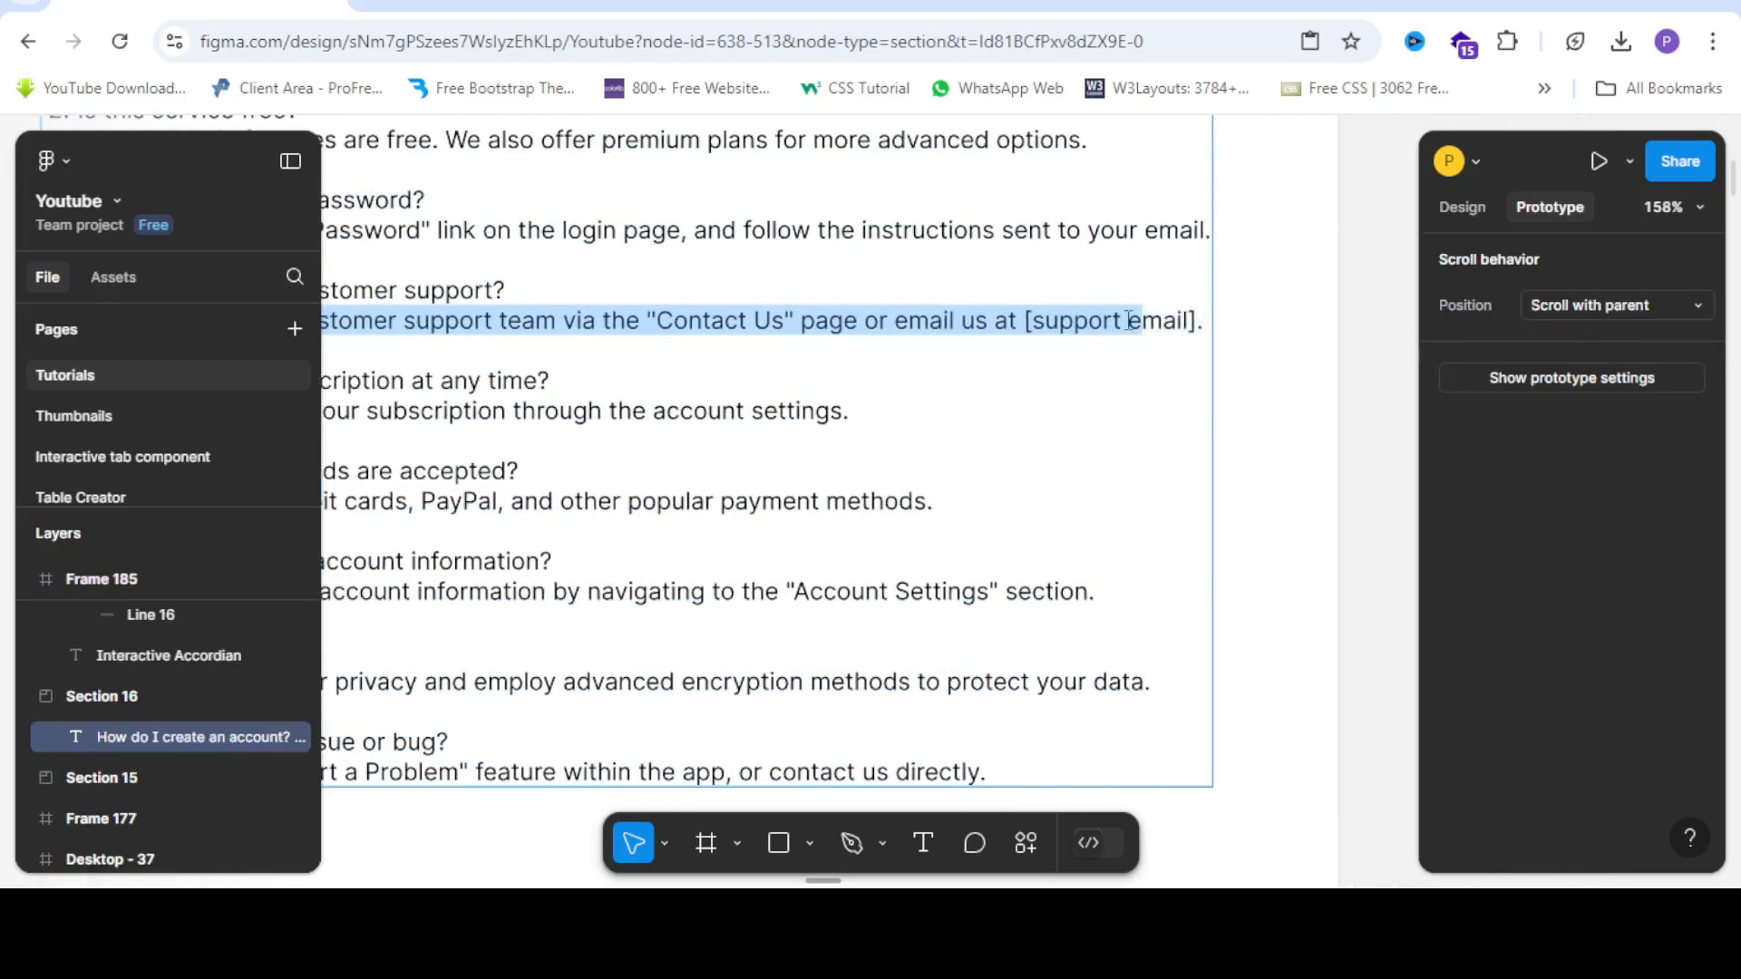
scroll(433, 121, "down", 5)
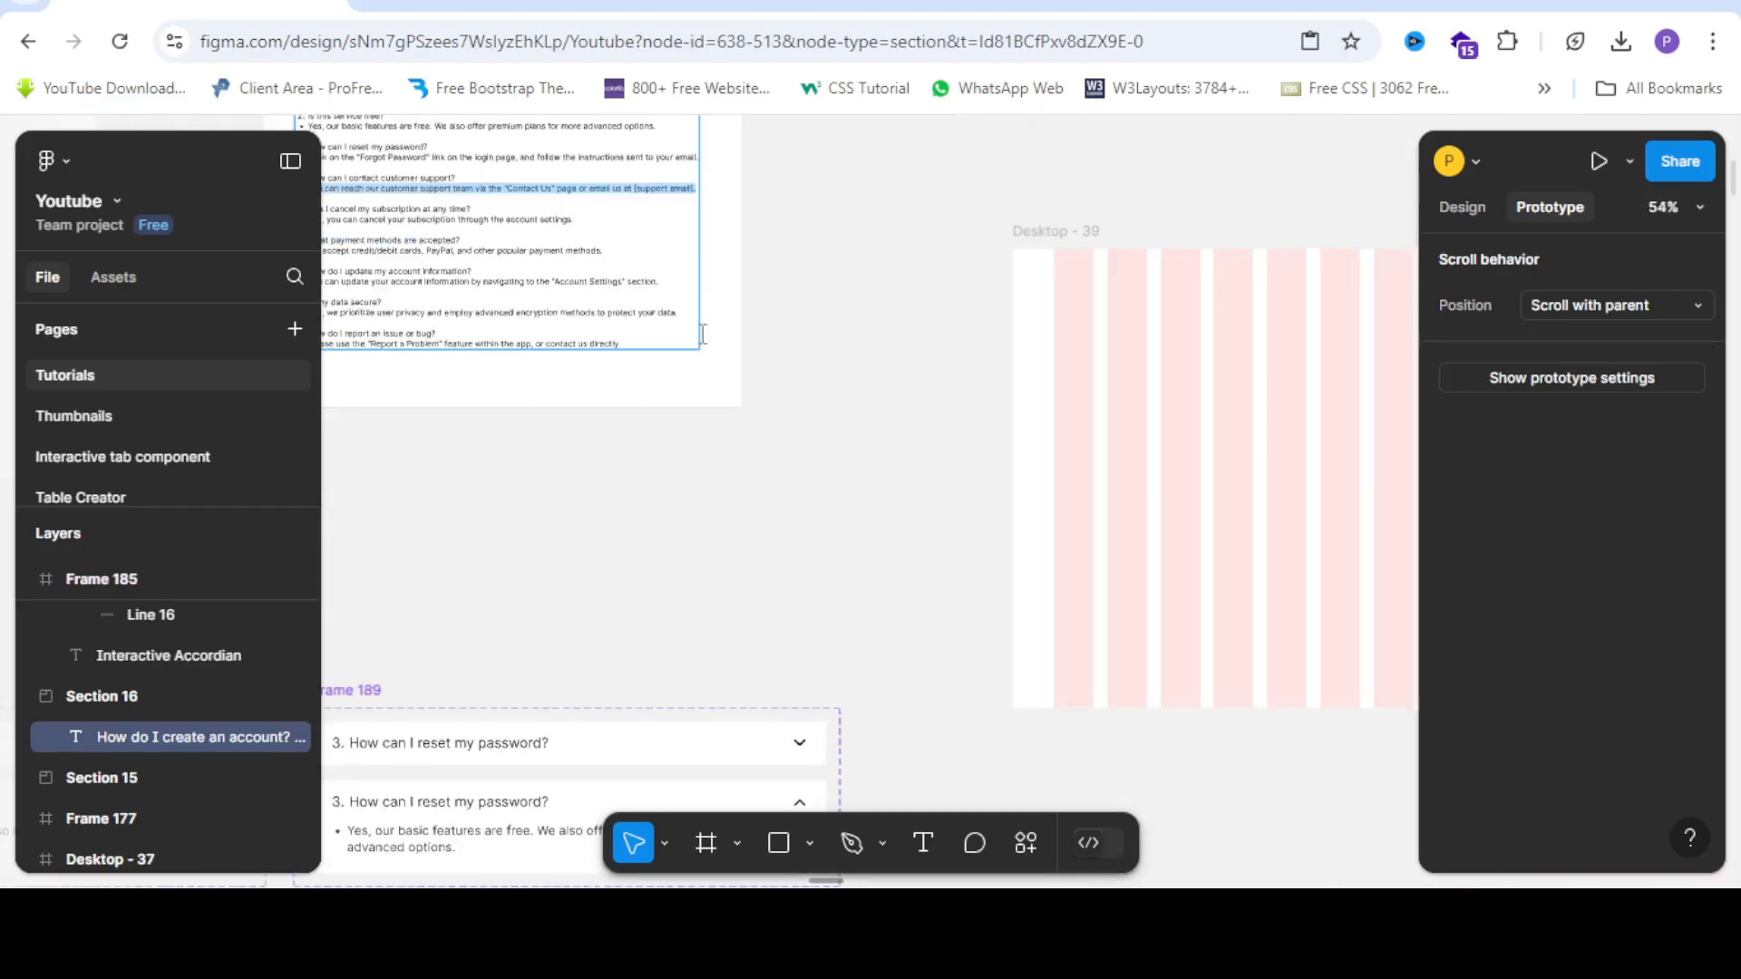
scroll(757, 362, "down", 5)
scroll(598, 612, "down", 1)
scroll(1133, 716, "up", 1)
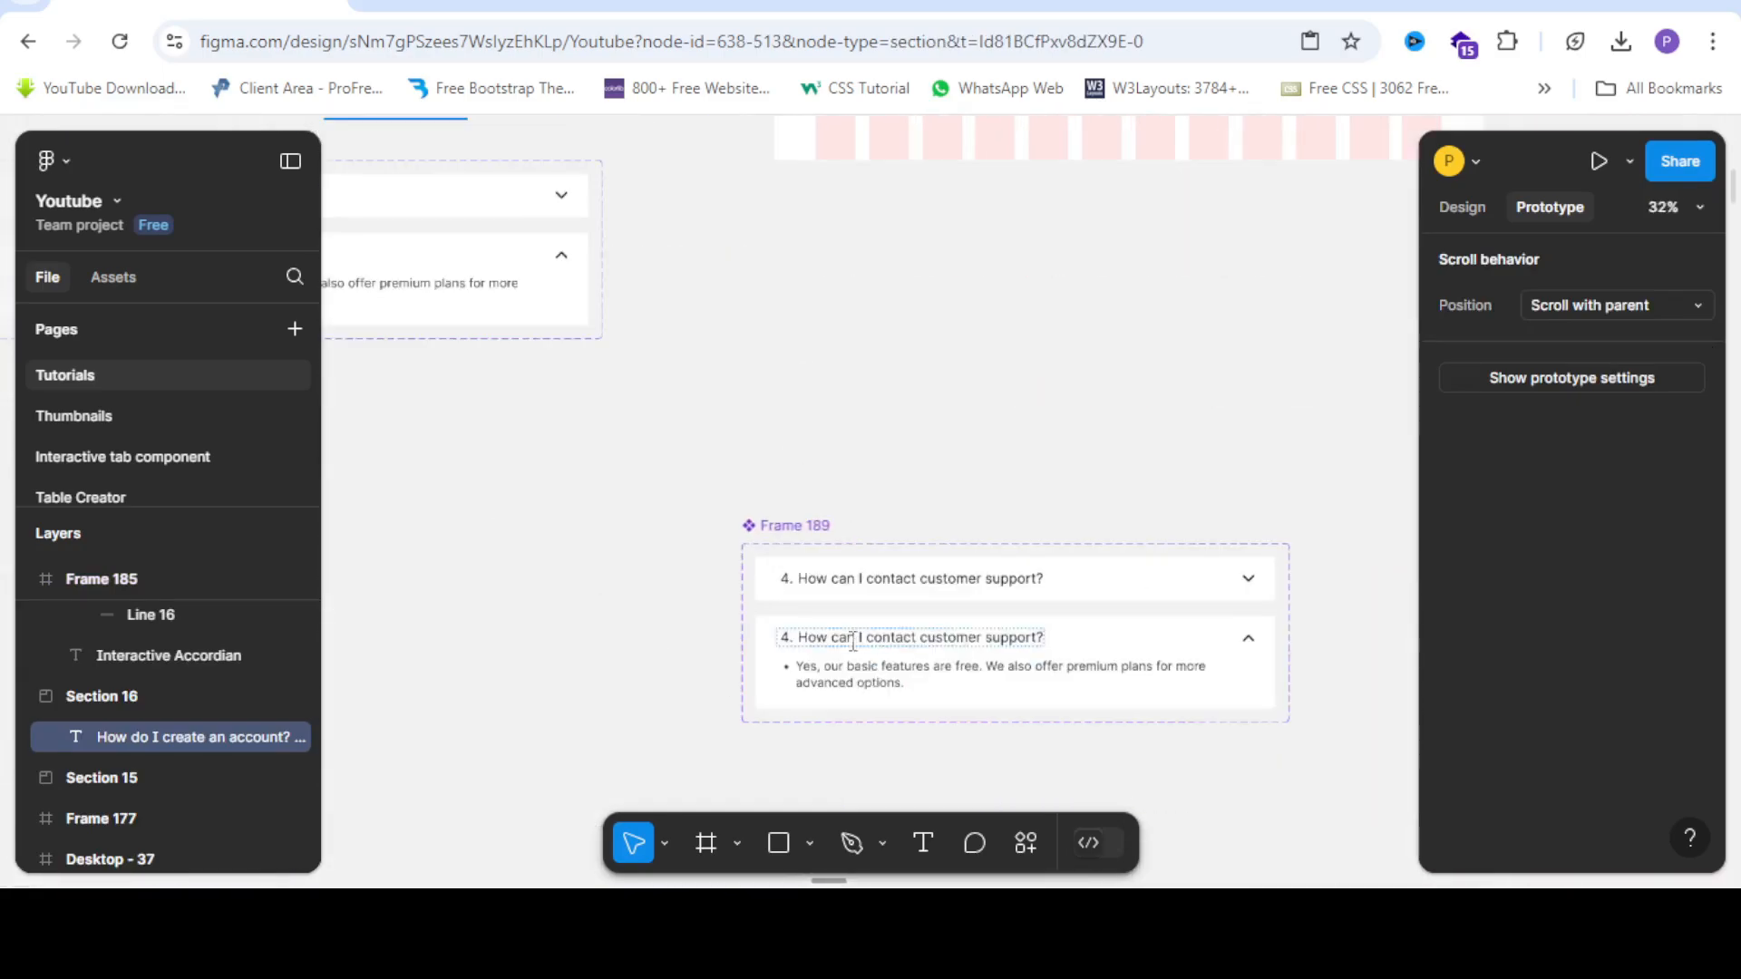
double_click(866, 678)
right_click(867, 678)
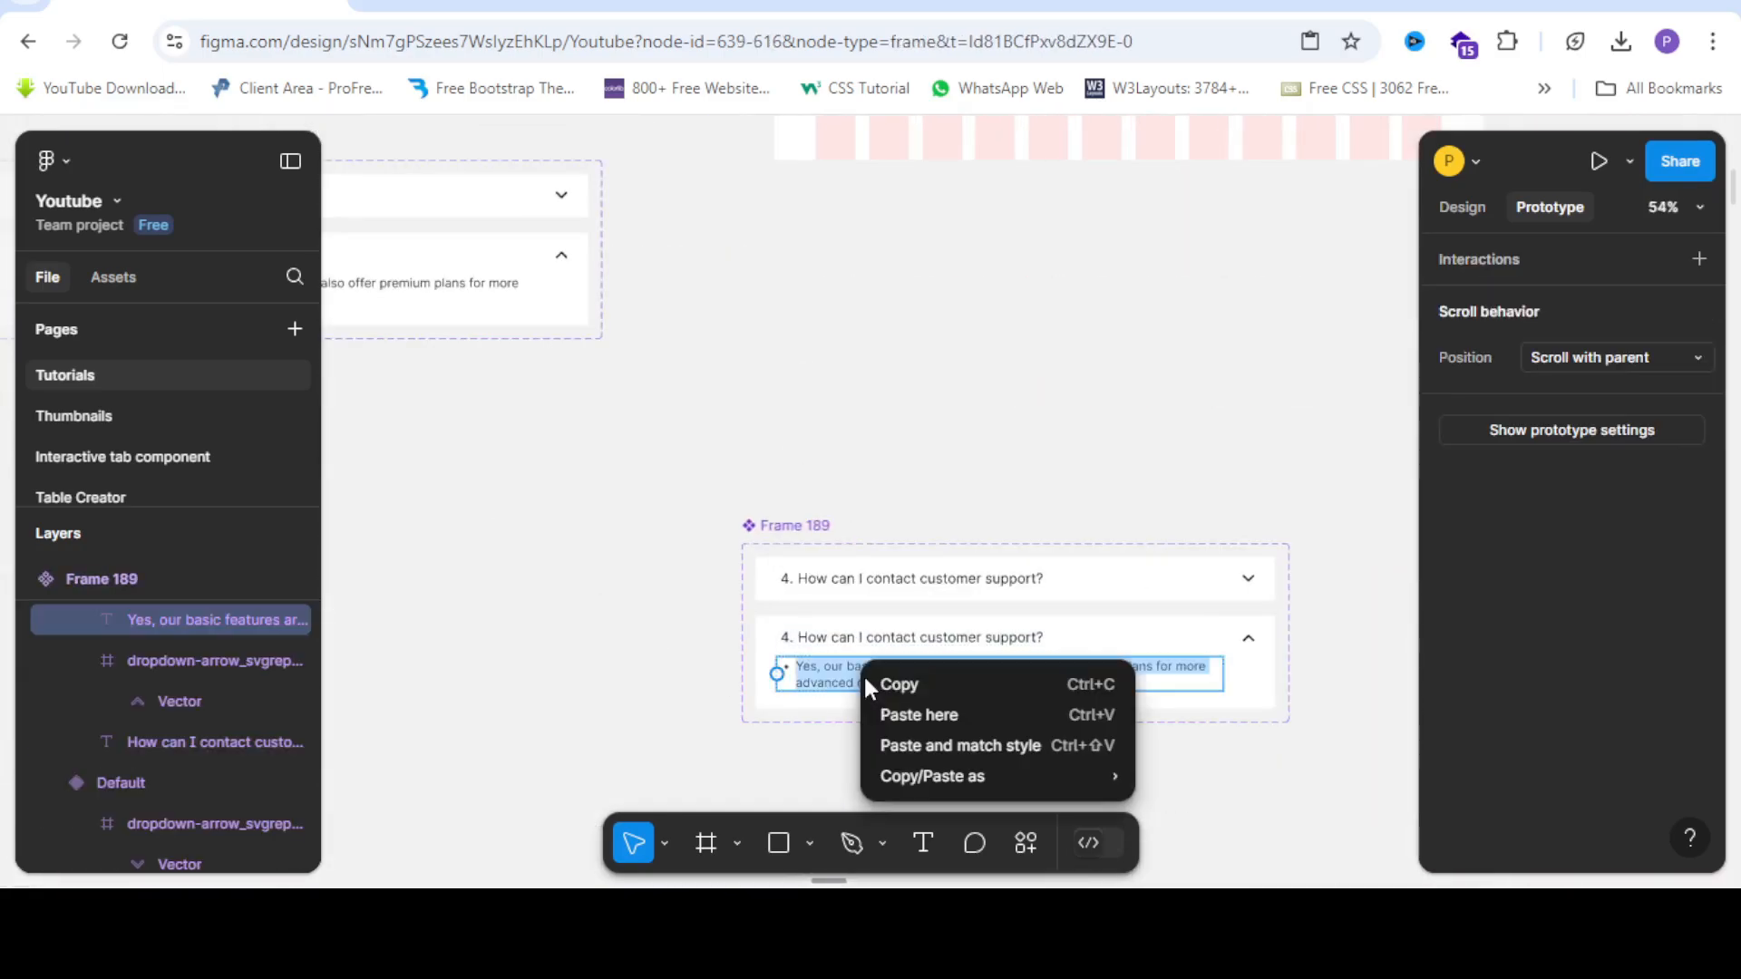
left_click(909, 714)
left_click(1073, 749)
Select the Forgot Password answer text in the FAQ list.
scroll(590, 318, "down", 3)
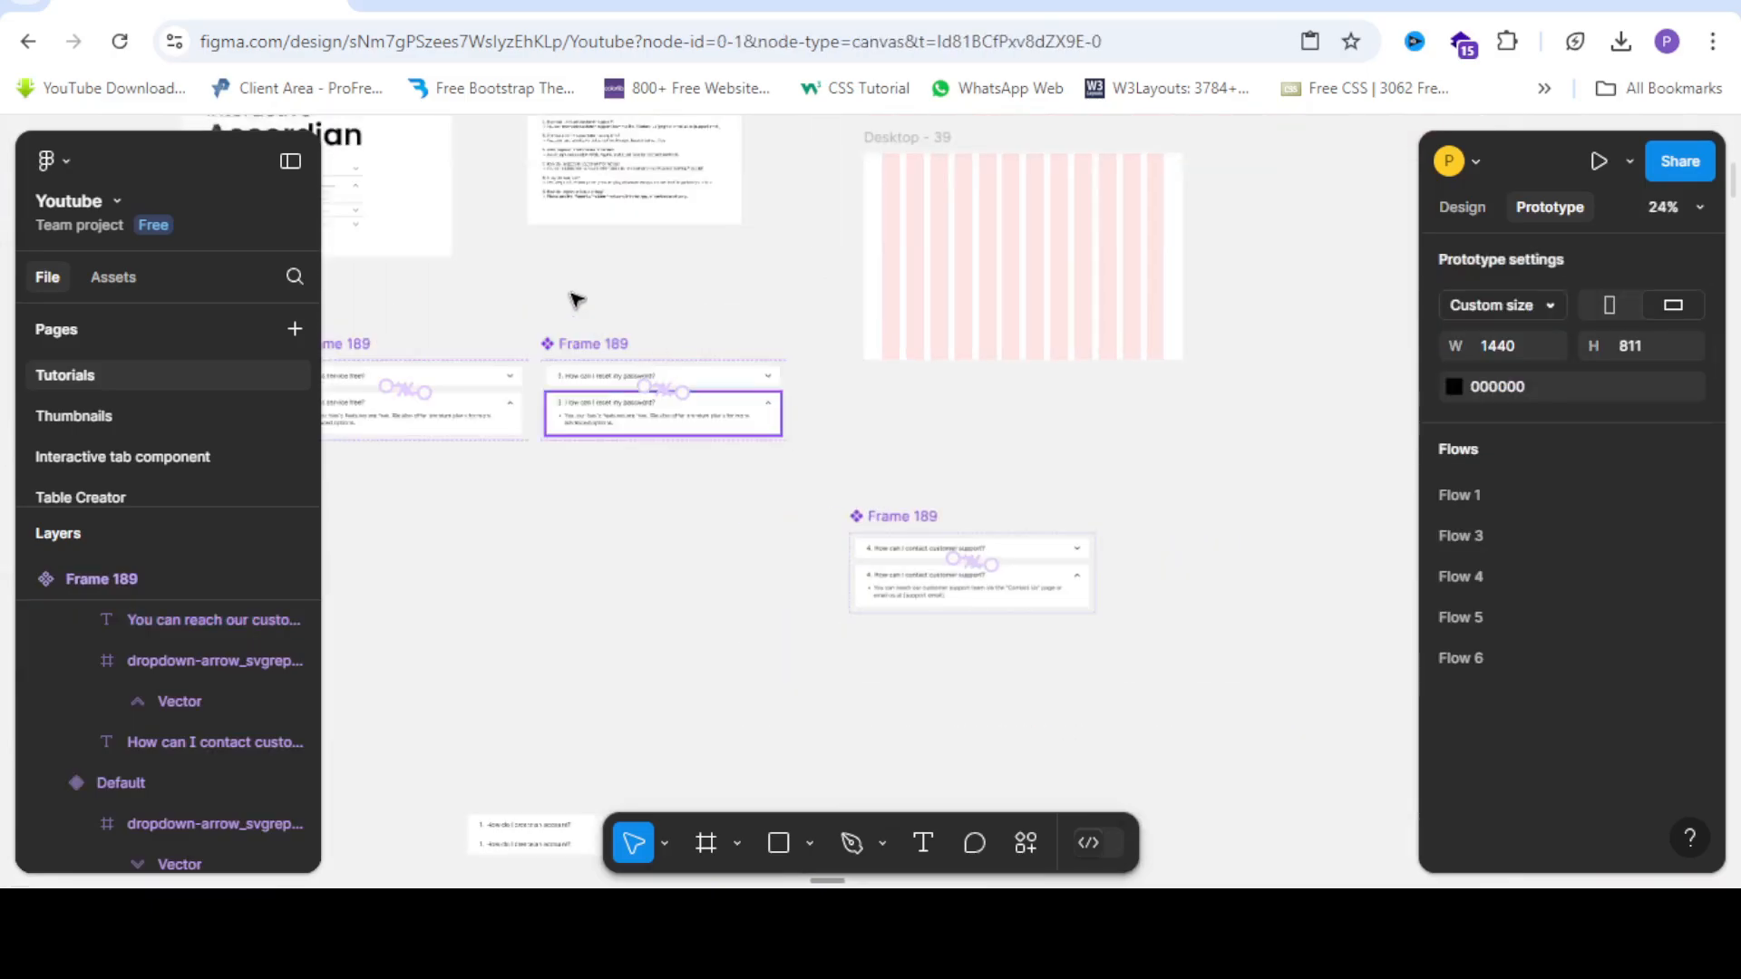
scroll(566, 319, "up", 3)
scroll(563, 319, "up", 3)
scroll(562, 176, "up", 3)
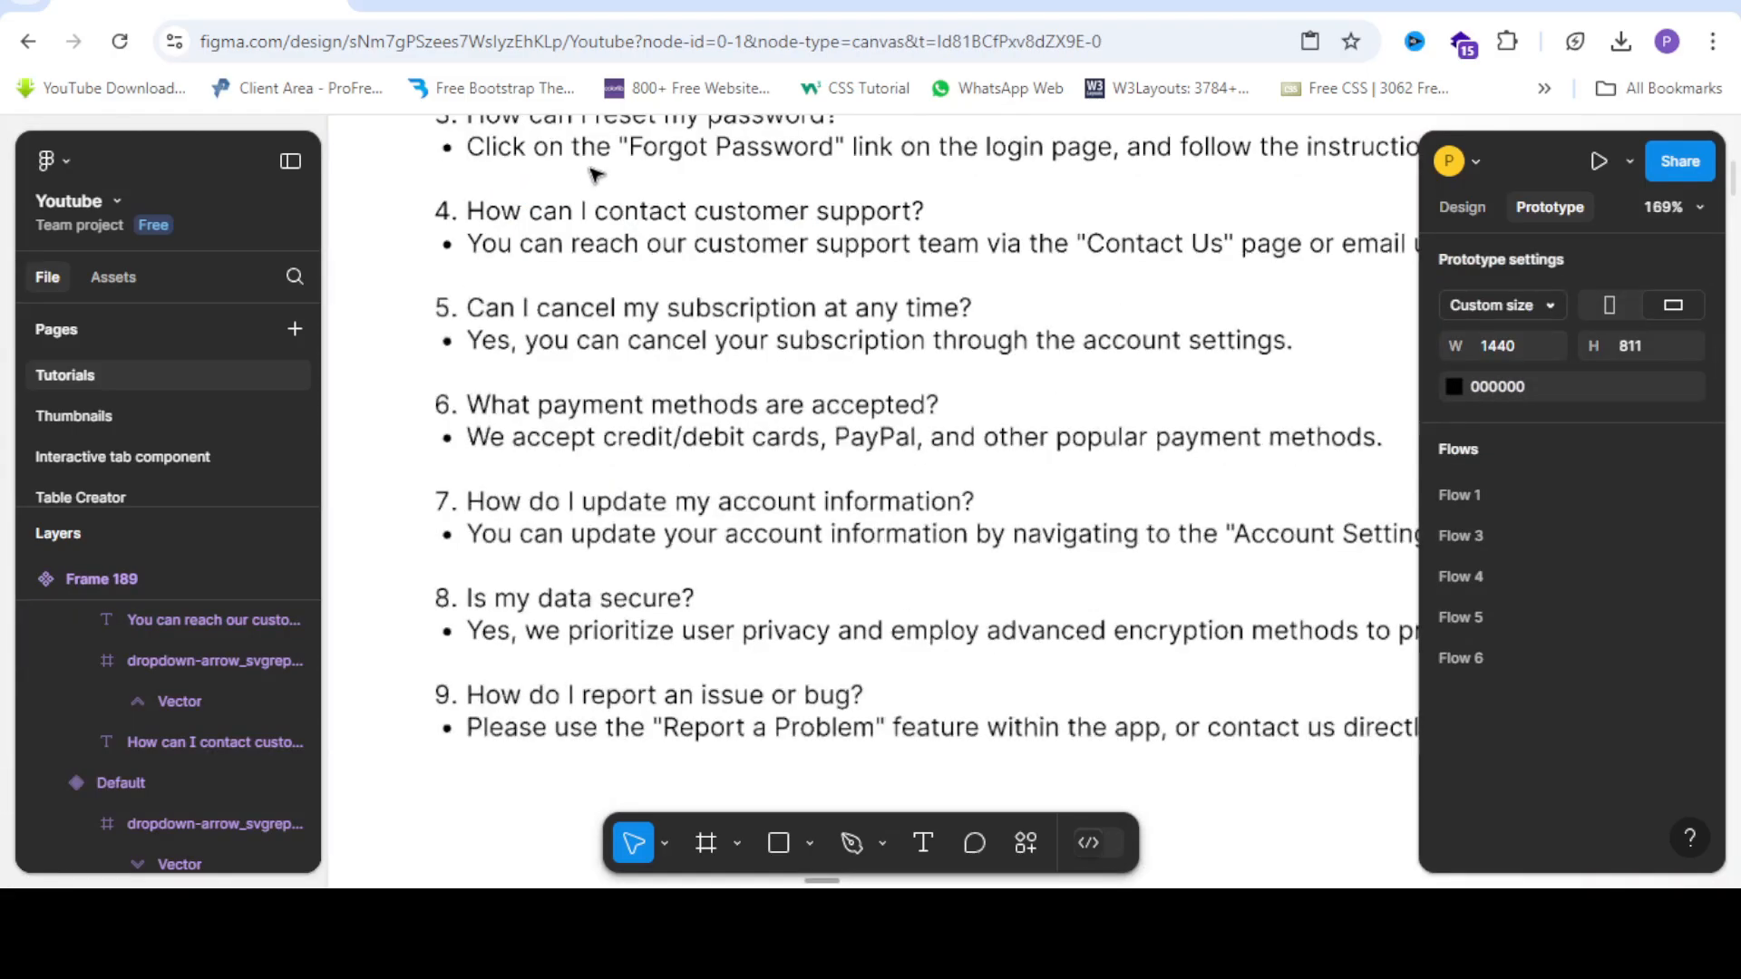
triple_click(627, 148)
key("Escape")
scroll(617, 152, "down", 3)
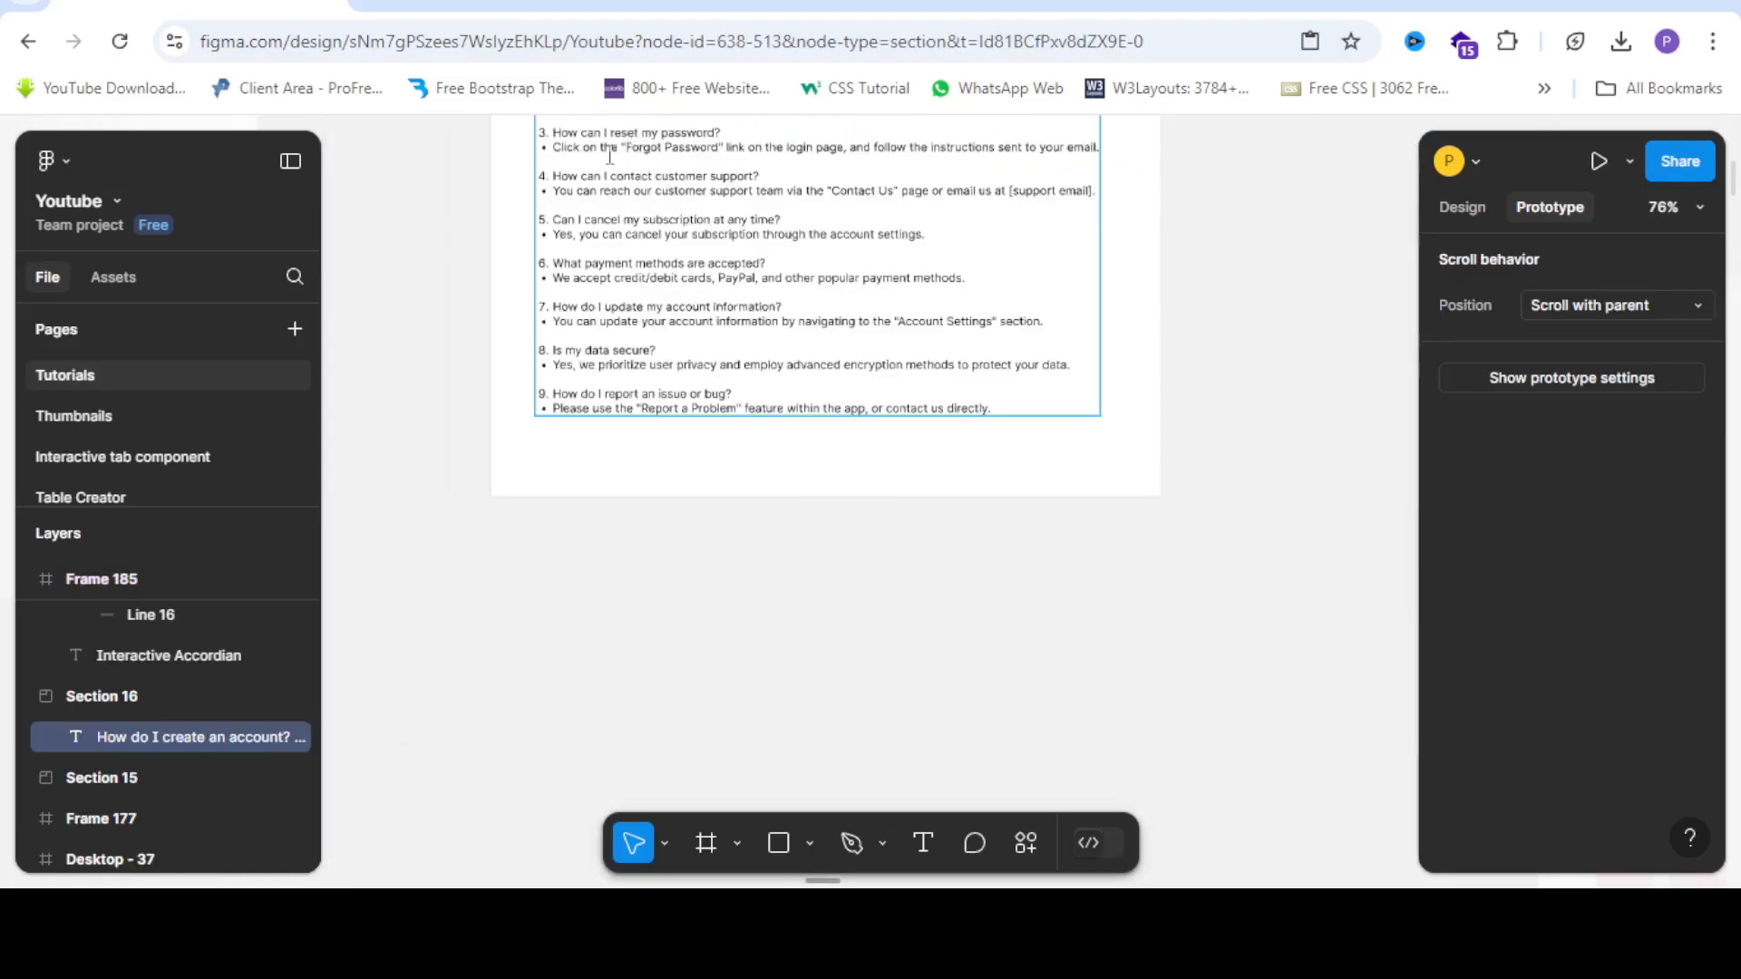
left_click_drag(710, 172, 1012, 175)
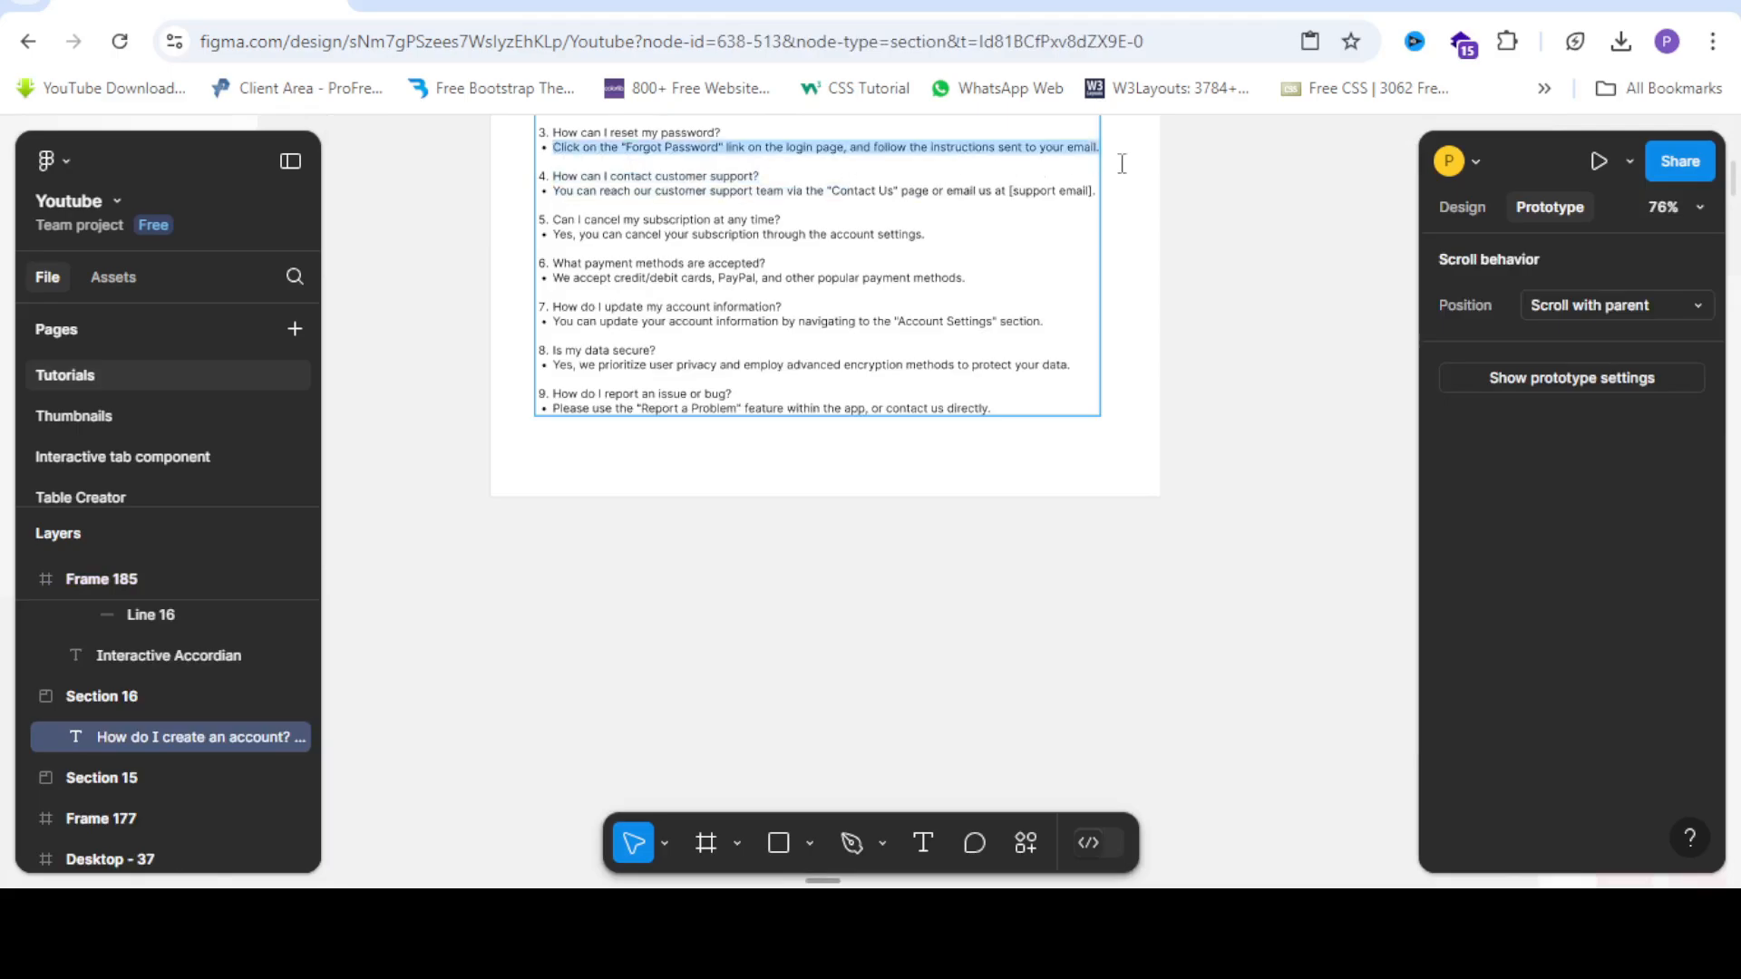
scroll(827, 196, "down", 3)
scroll(784, 671, "up", 4)
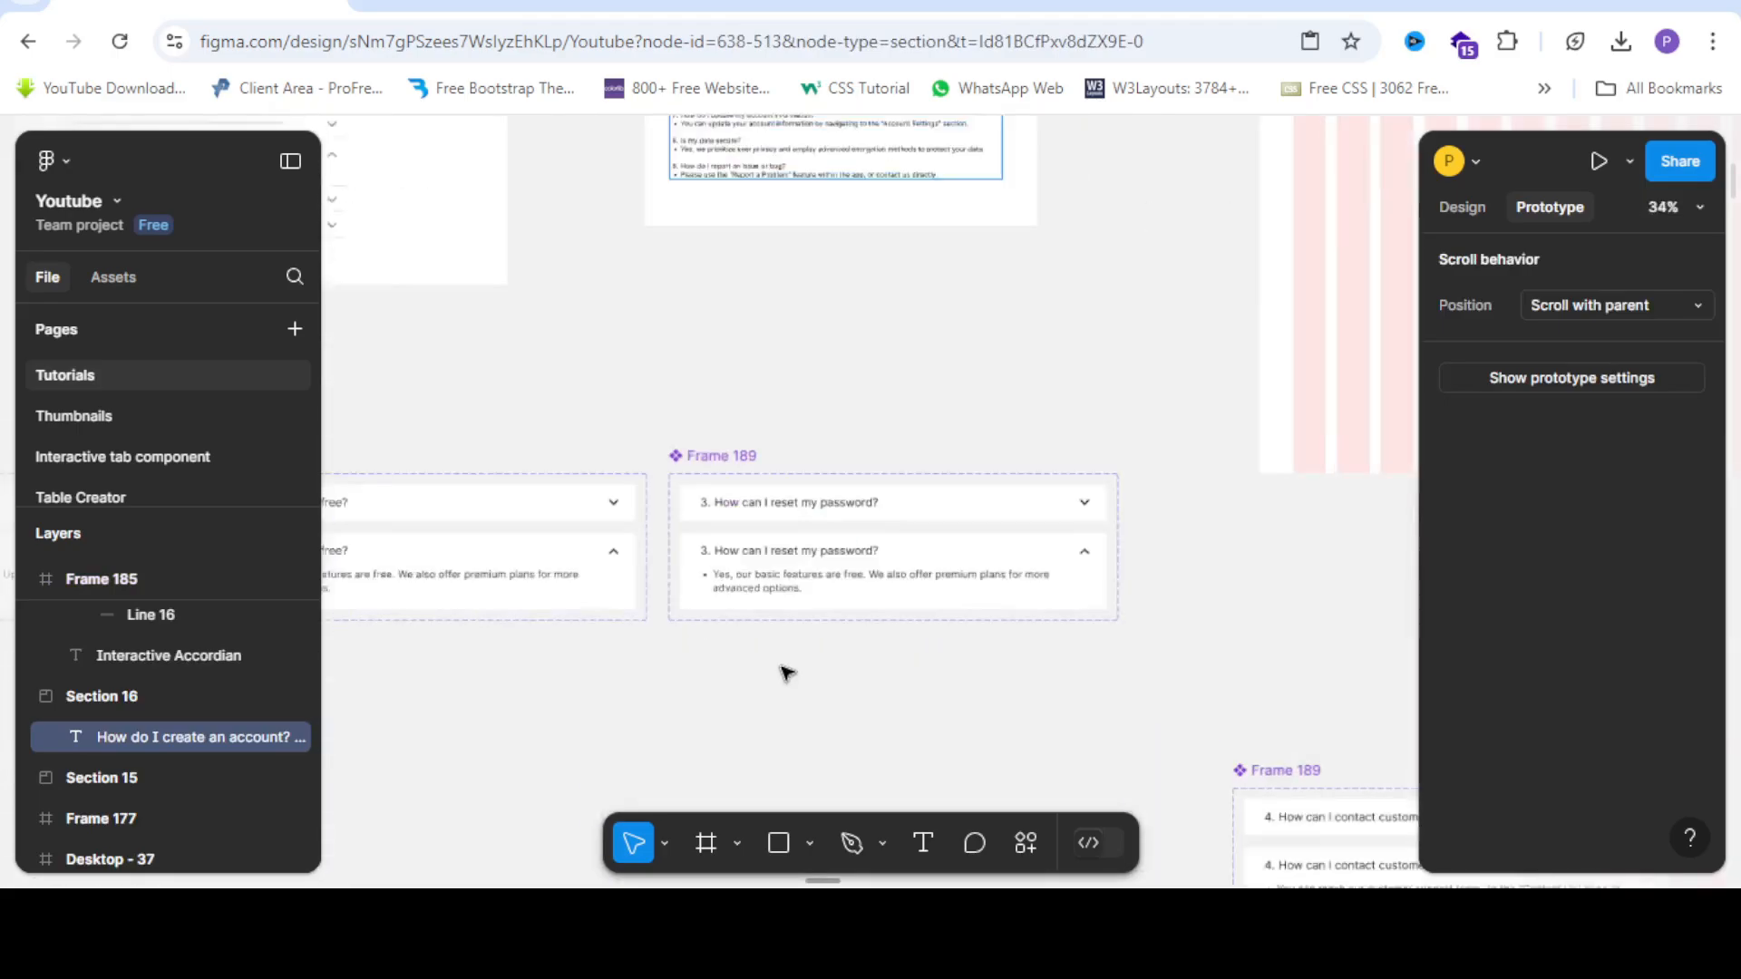
Paste the Forgot Password answer over question 3's placeholder answer.
left_click(748, 463)
triple_click(748, 465)
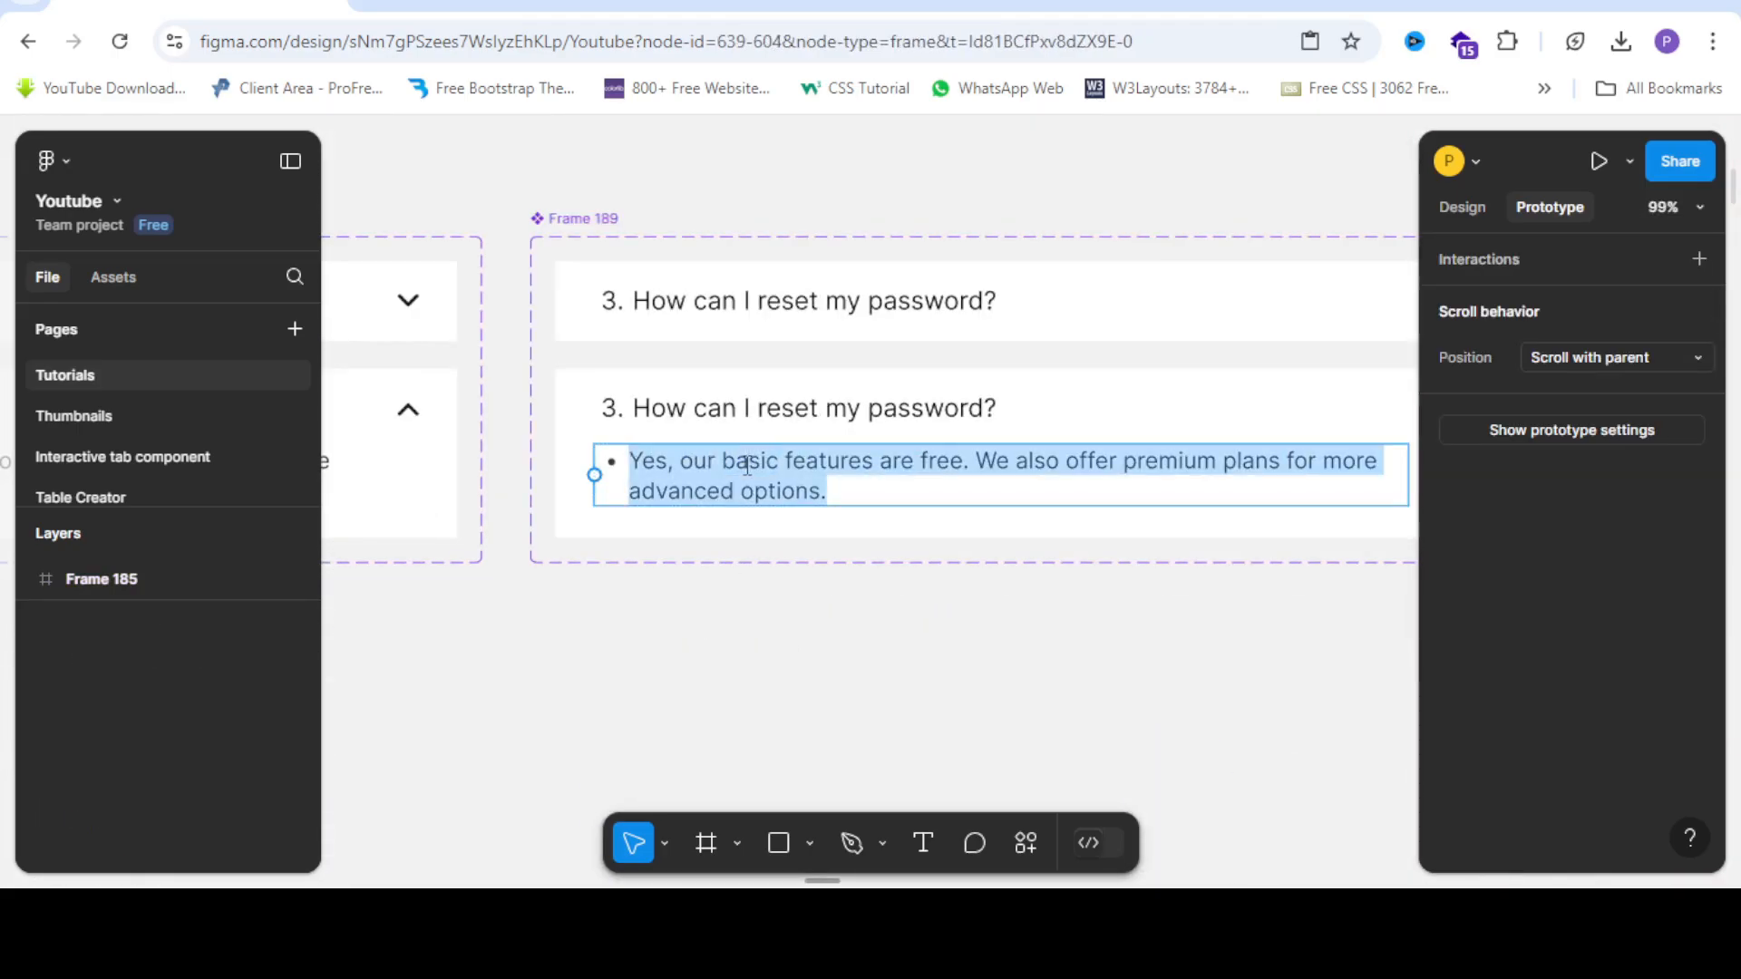
right_click(748, 464)
left_click(797, 523)
scroll(710, 410, "down", 4)
left_click(847, 622)
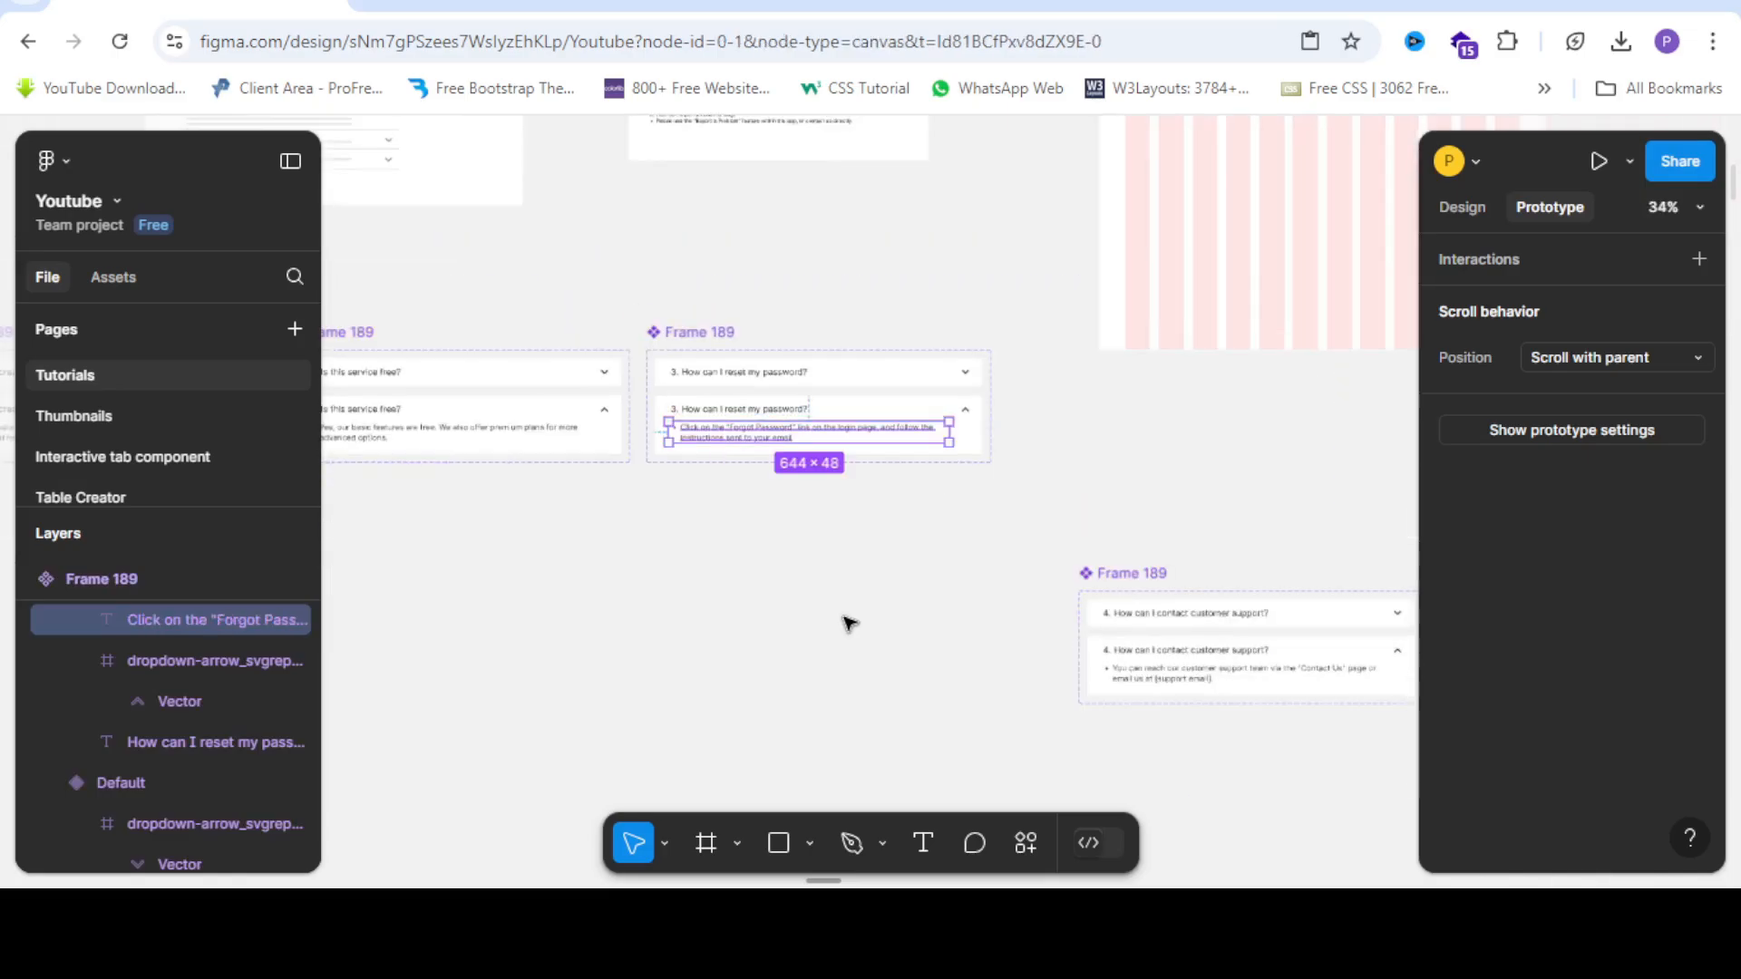
Delete the leftover 751×126 frame.
scroll(852, 495, "down", 3)
left_click(508, 431)
left_click_drag(612, 650, 897, 781)
key("Delete")
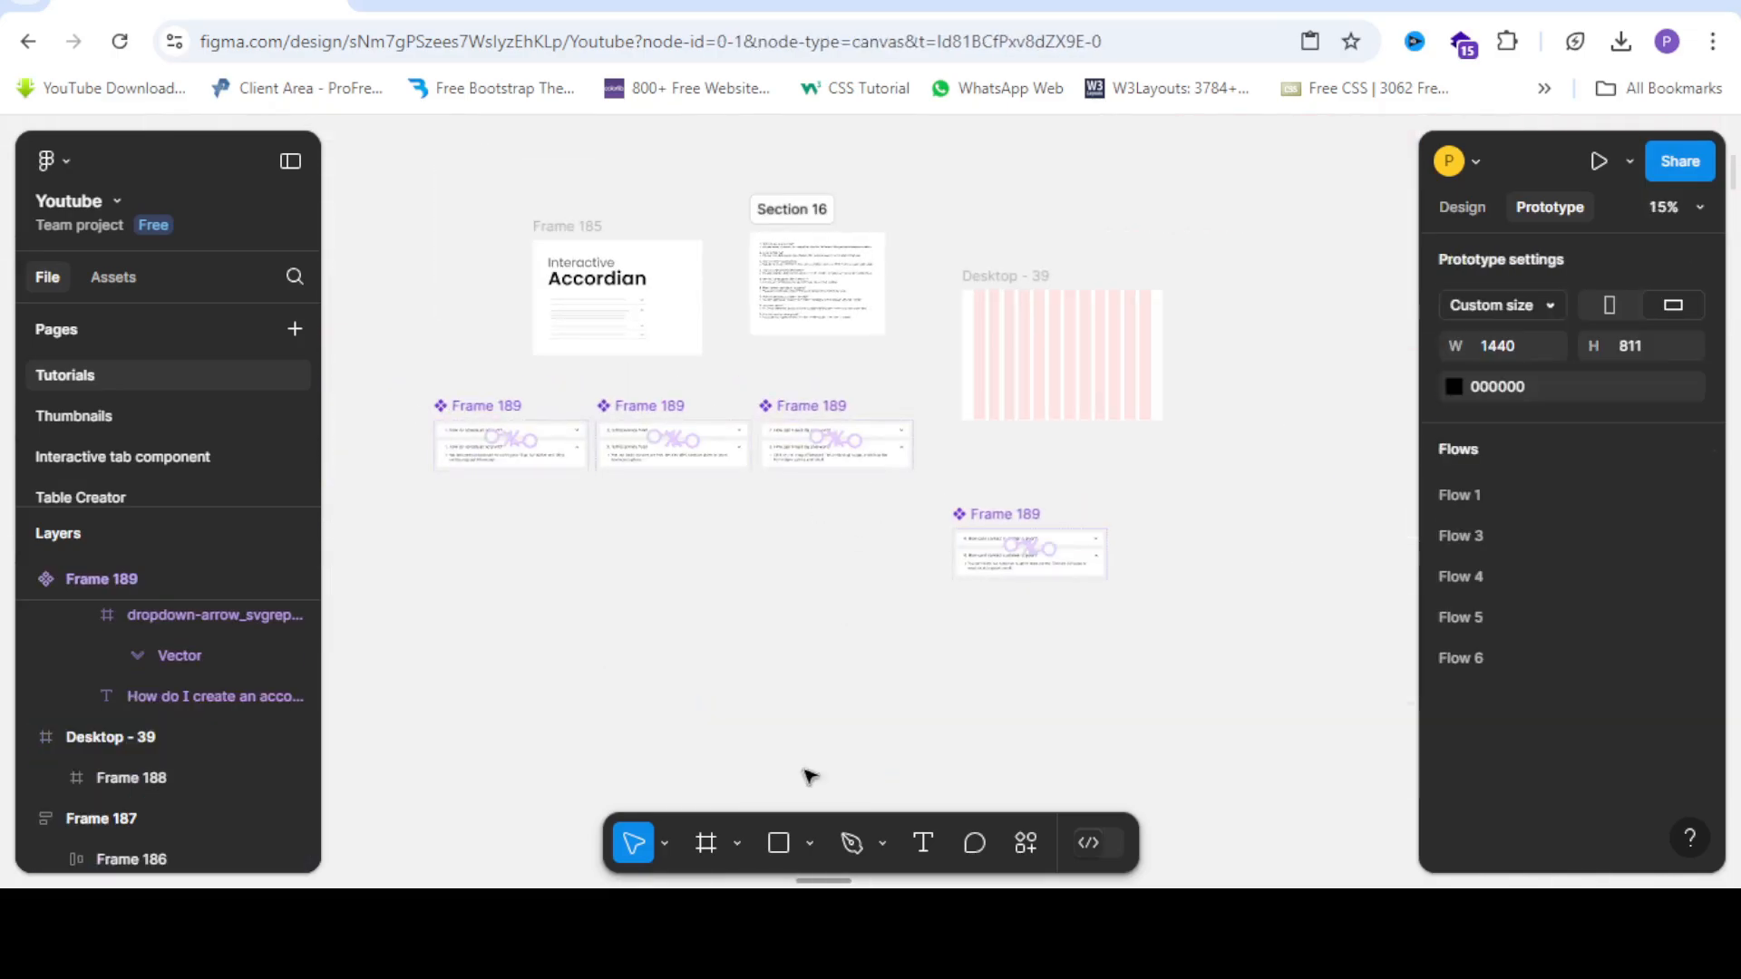
Drag a collapsed instance of question 1 below the components.
scroll(488, 445, "up", 3)
left_click(458, 425)
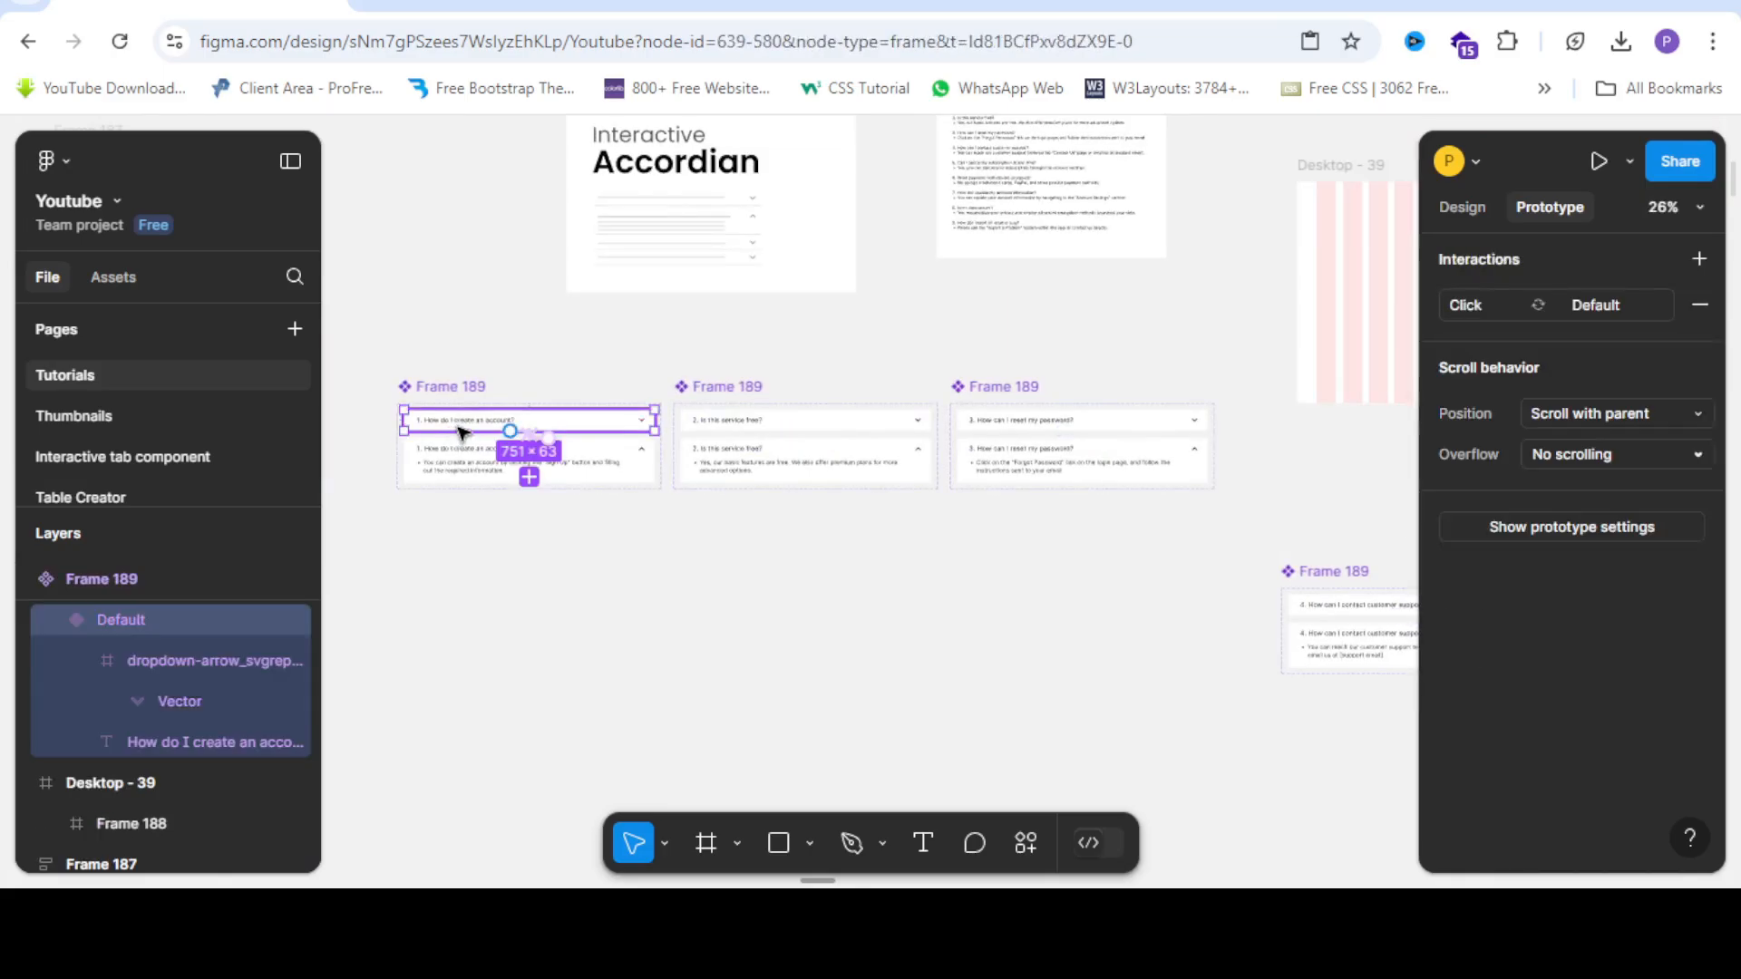
left_click_drag(465, 446, 687, 696)
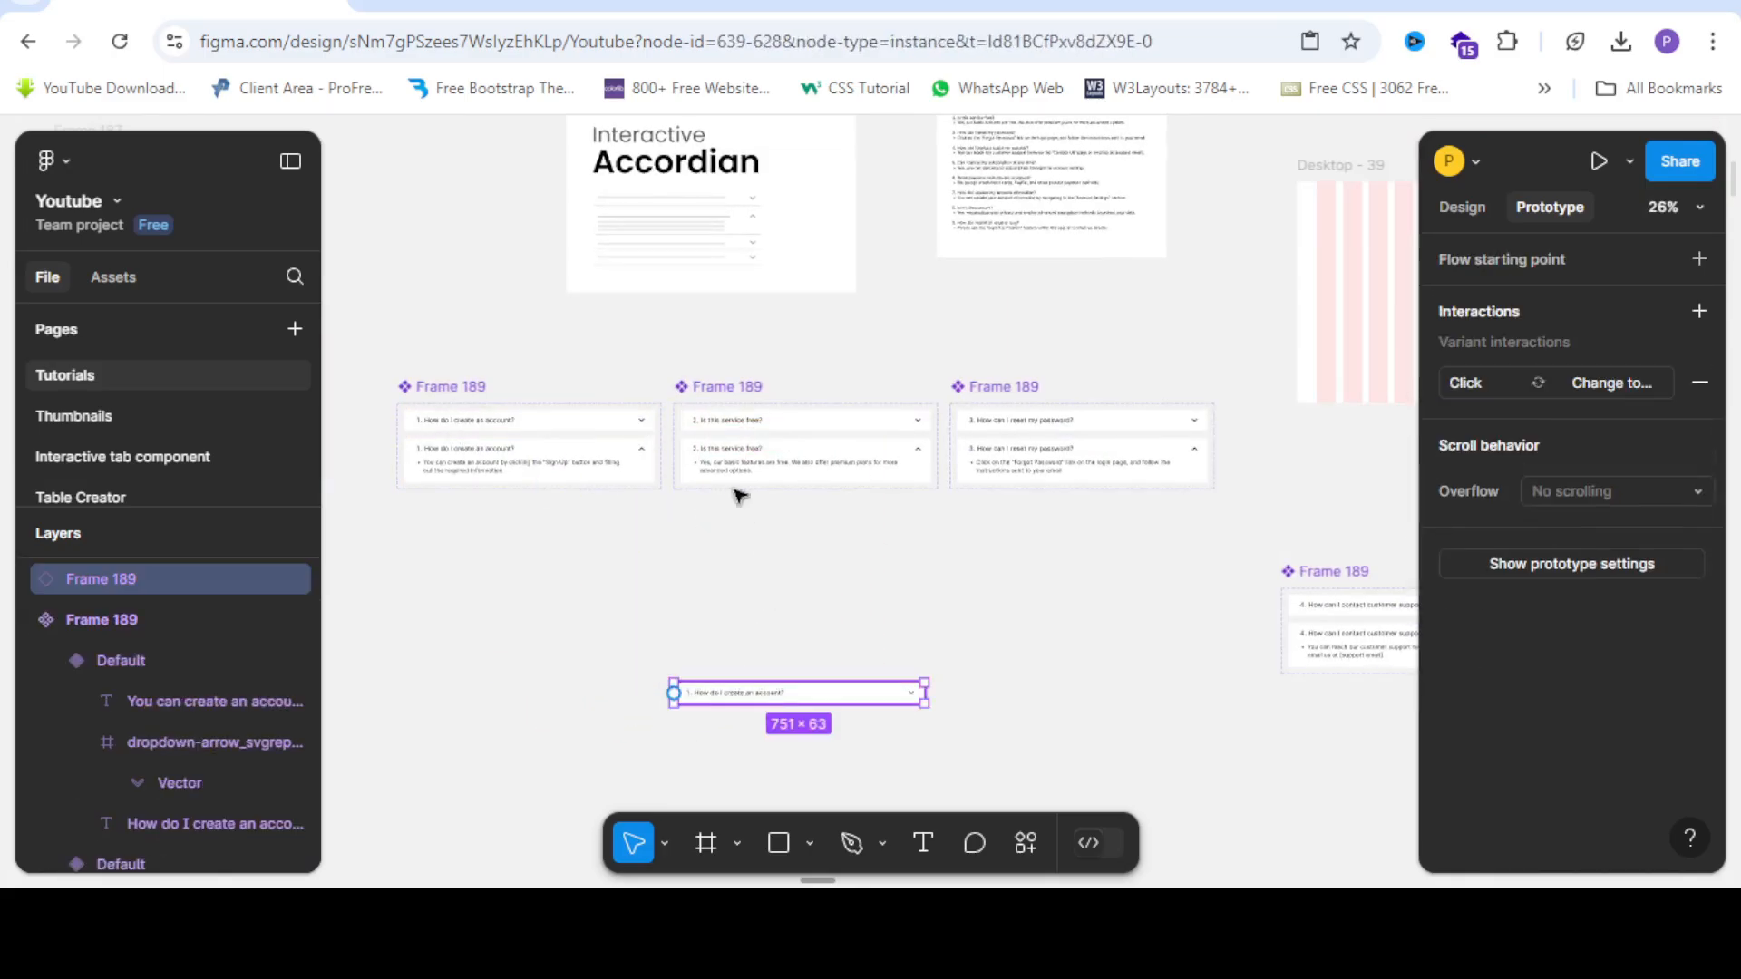
Drag collapsed instances of questions 2, 3 and 4 below the components.
left_click(758, 424)
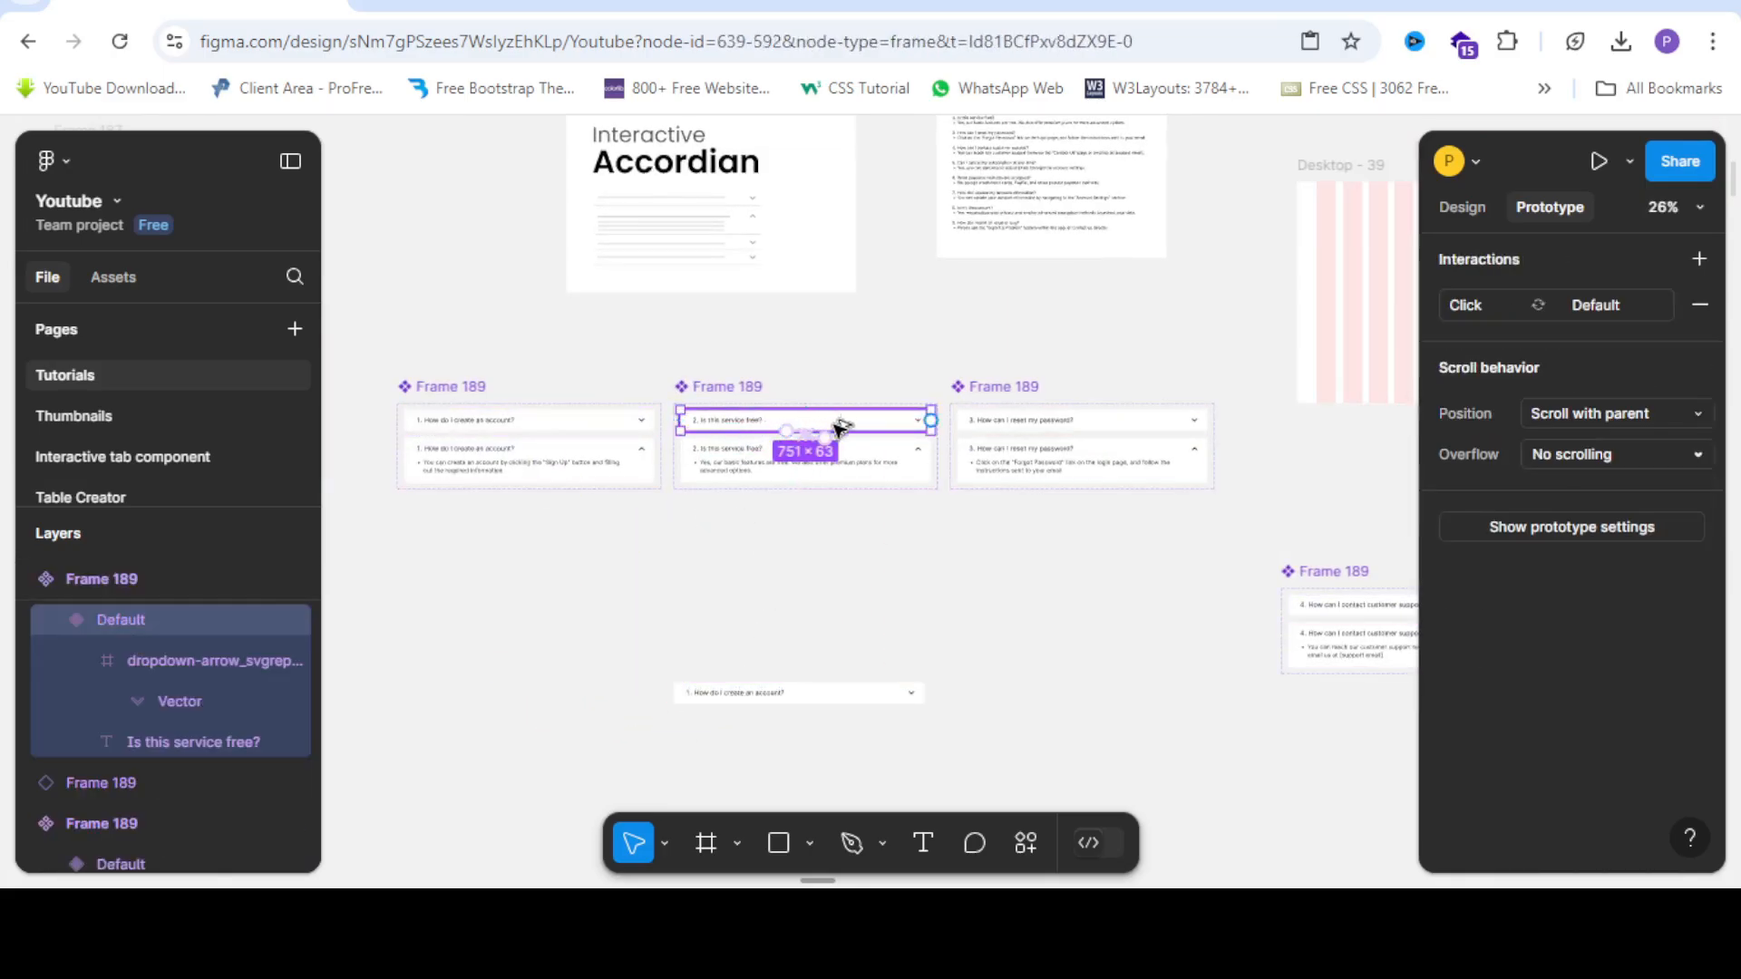
left_click_drag(848, 713, 855, 759)
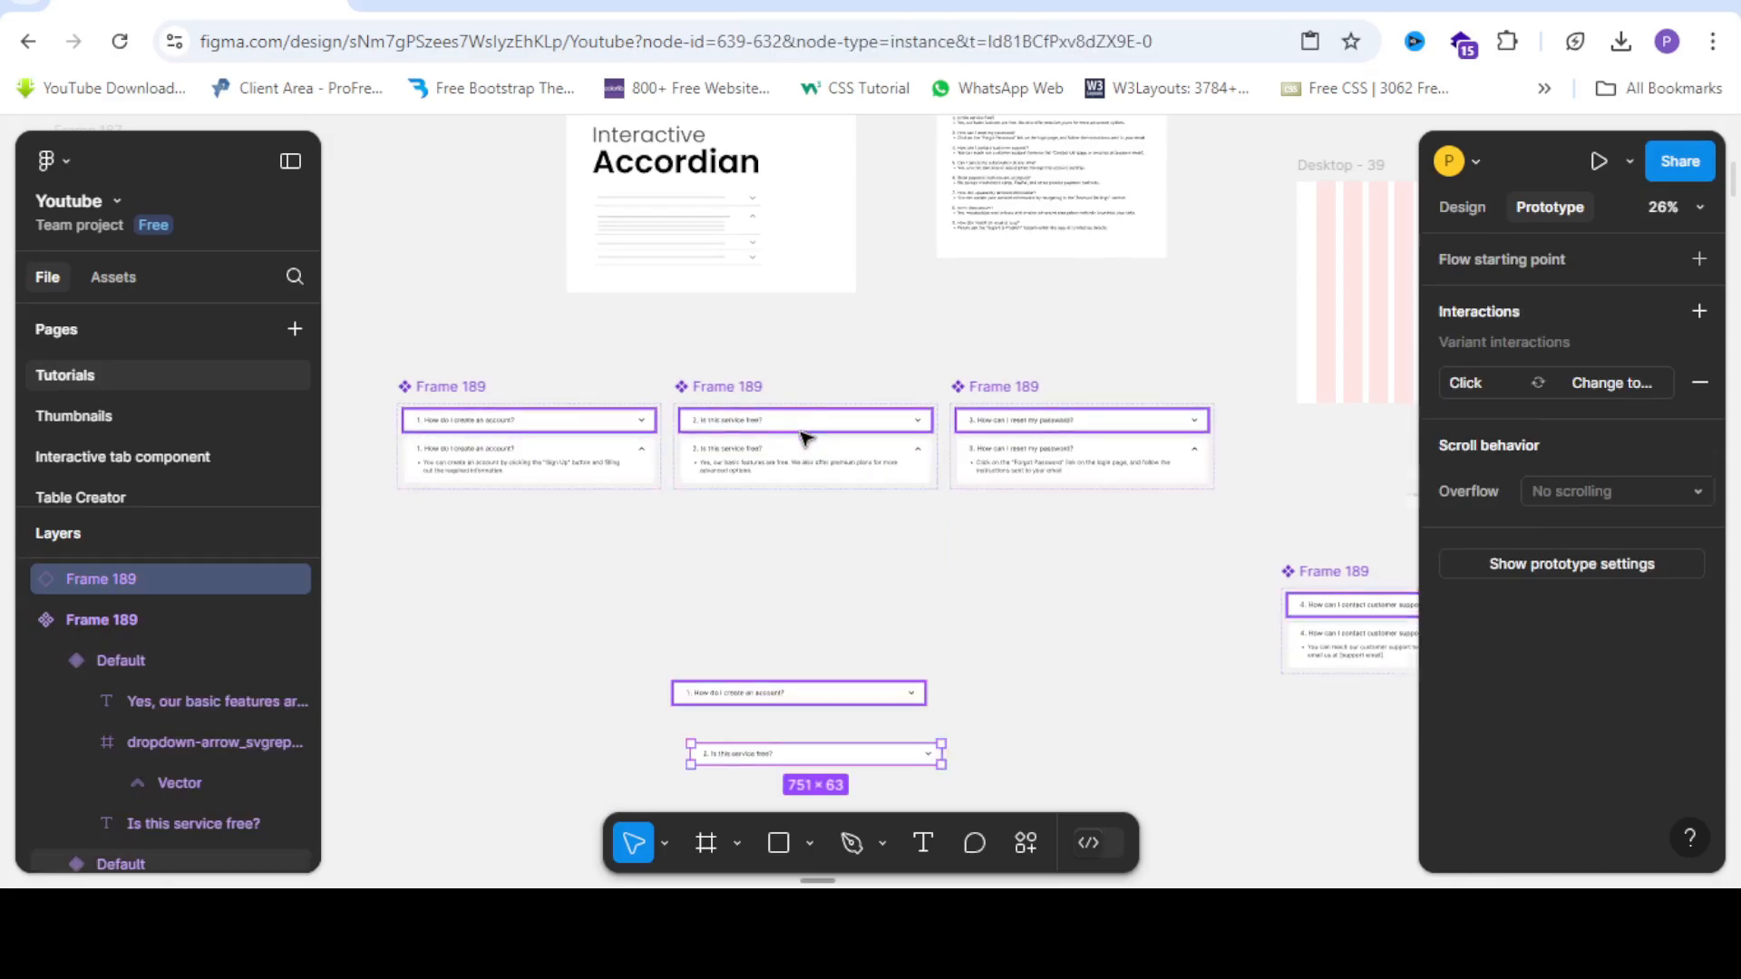
scroll(806, 438, "down", 1)
left_click(952, 266)
left_click_drag(1003, 272, 712, 668)
left_click(1317, 459)
left_click(1348, 454)
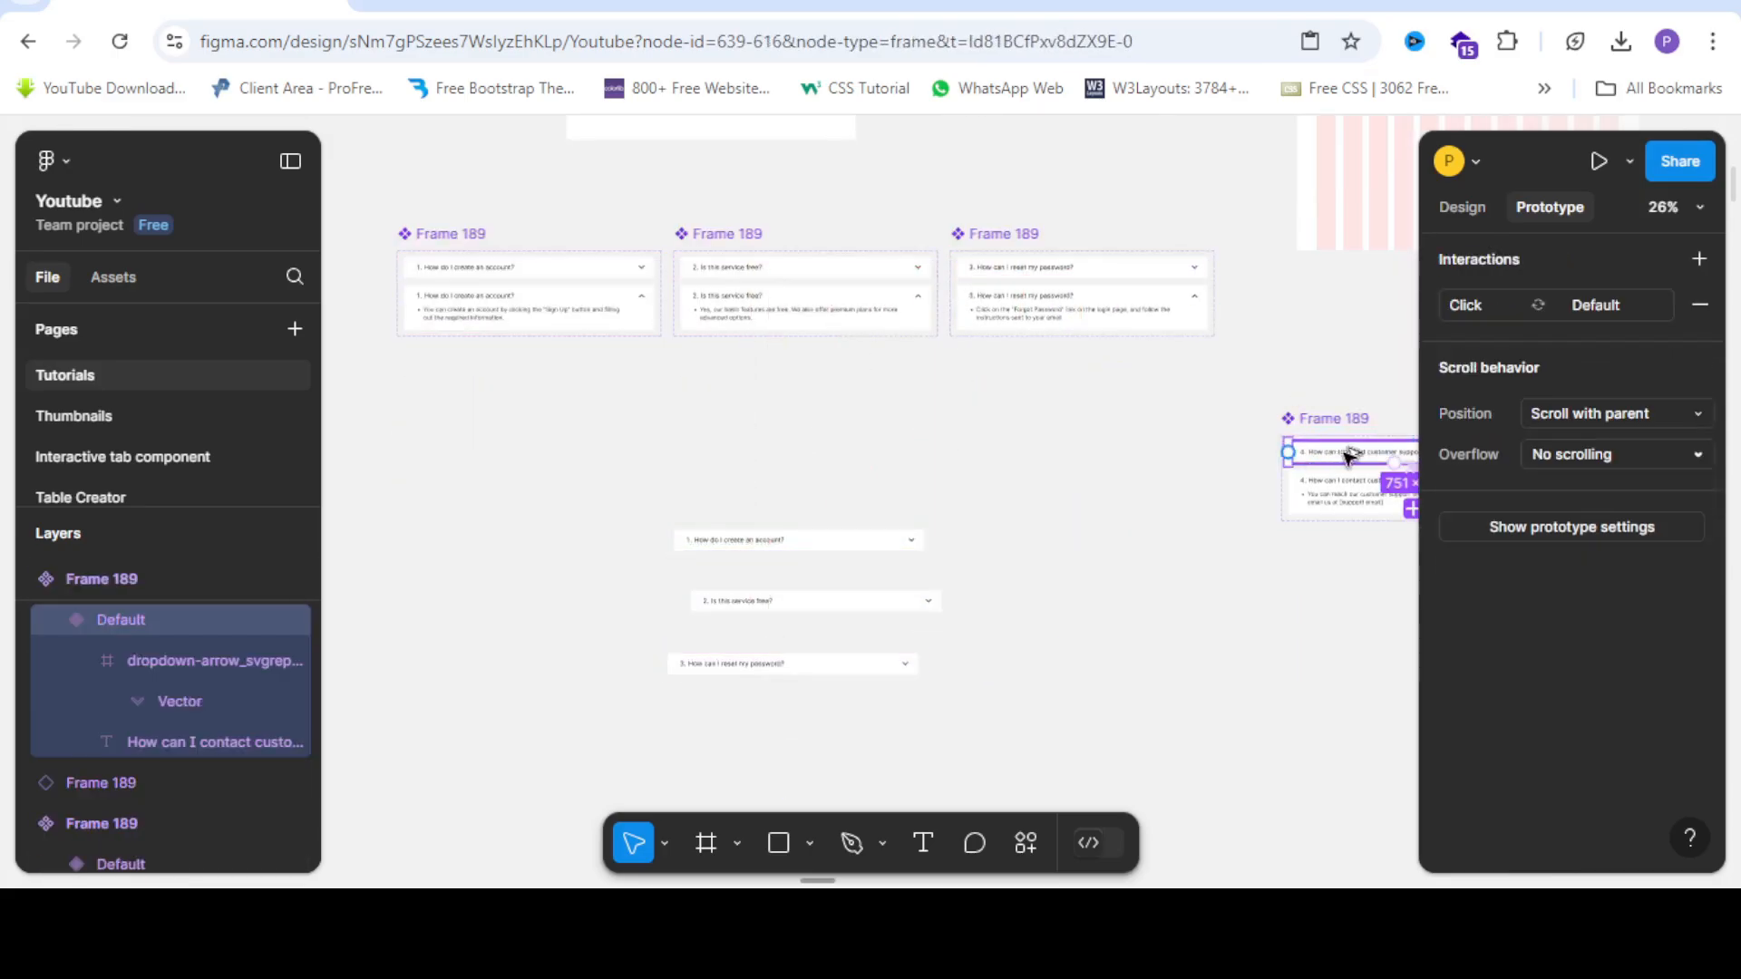
left_click_drag(1348, 454, 731, 738)
Stack questions 2–4 flush under question 1 in order and select all four rows.
scroll(879, 758, "up", 3)
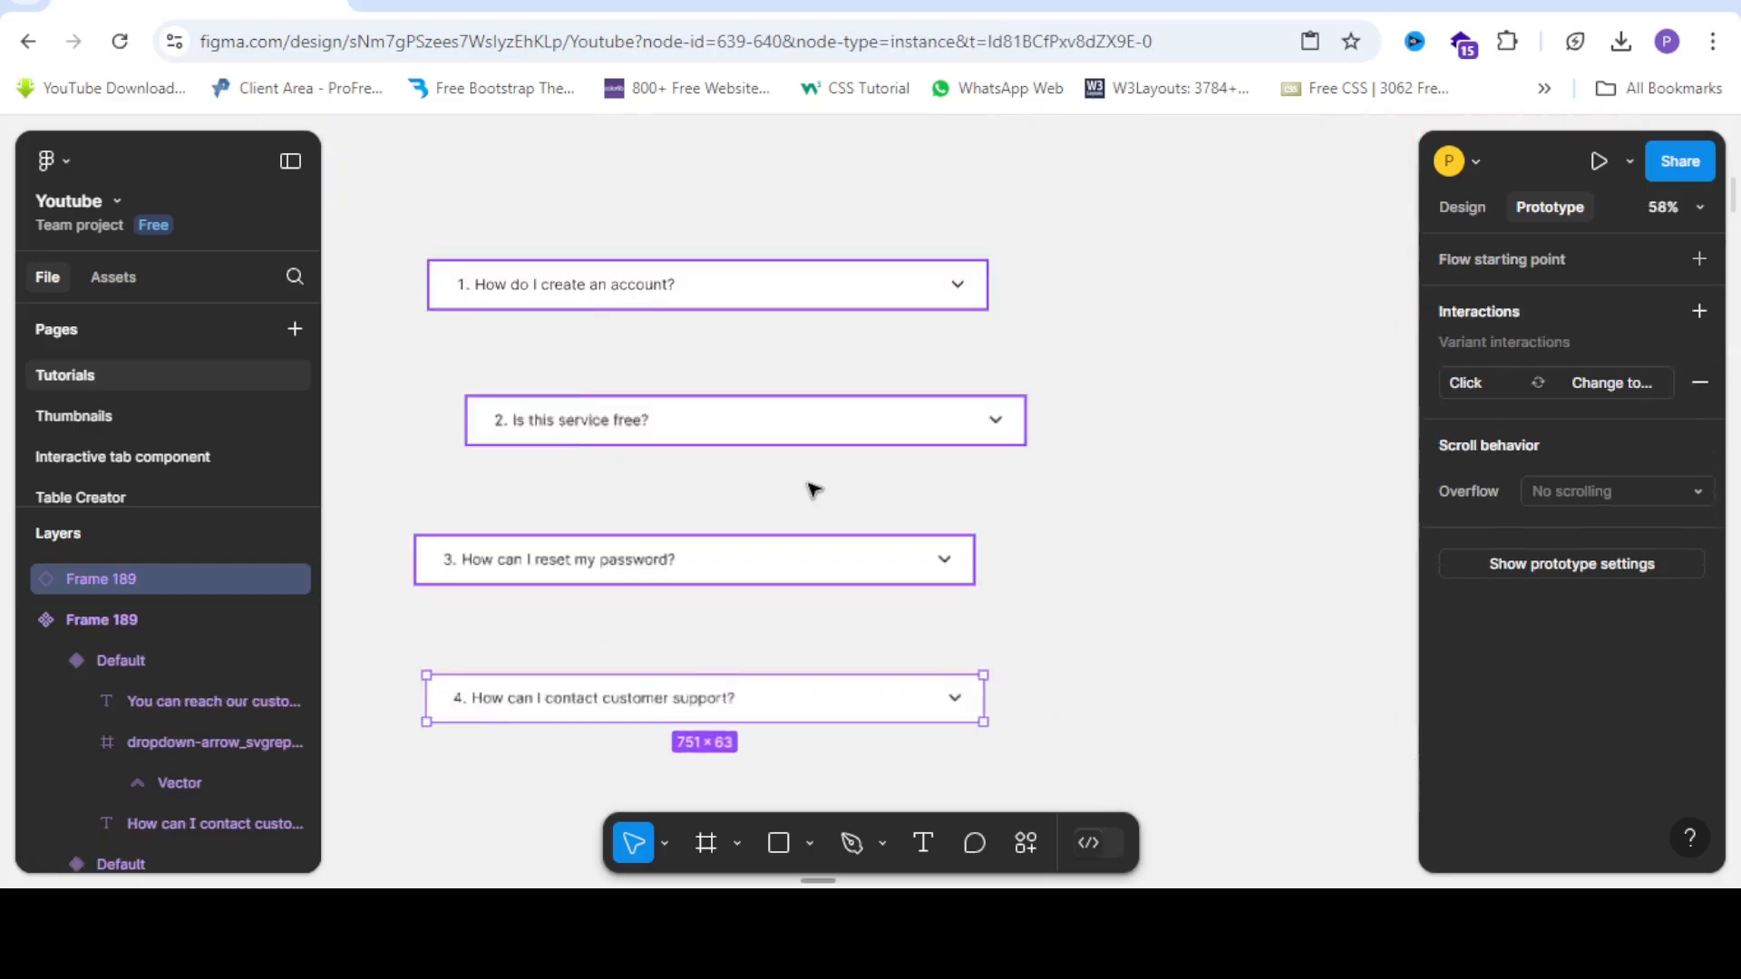
scroll(813, 490, "down", 2)
left_click(500, 390)
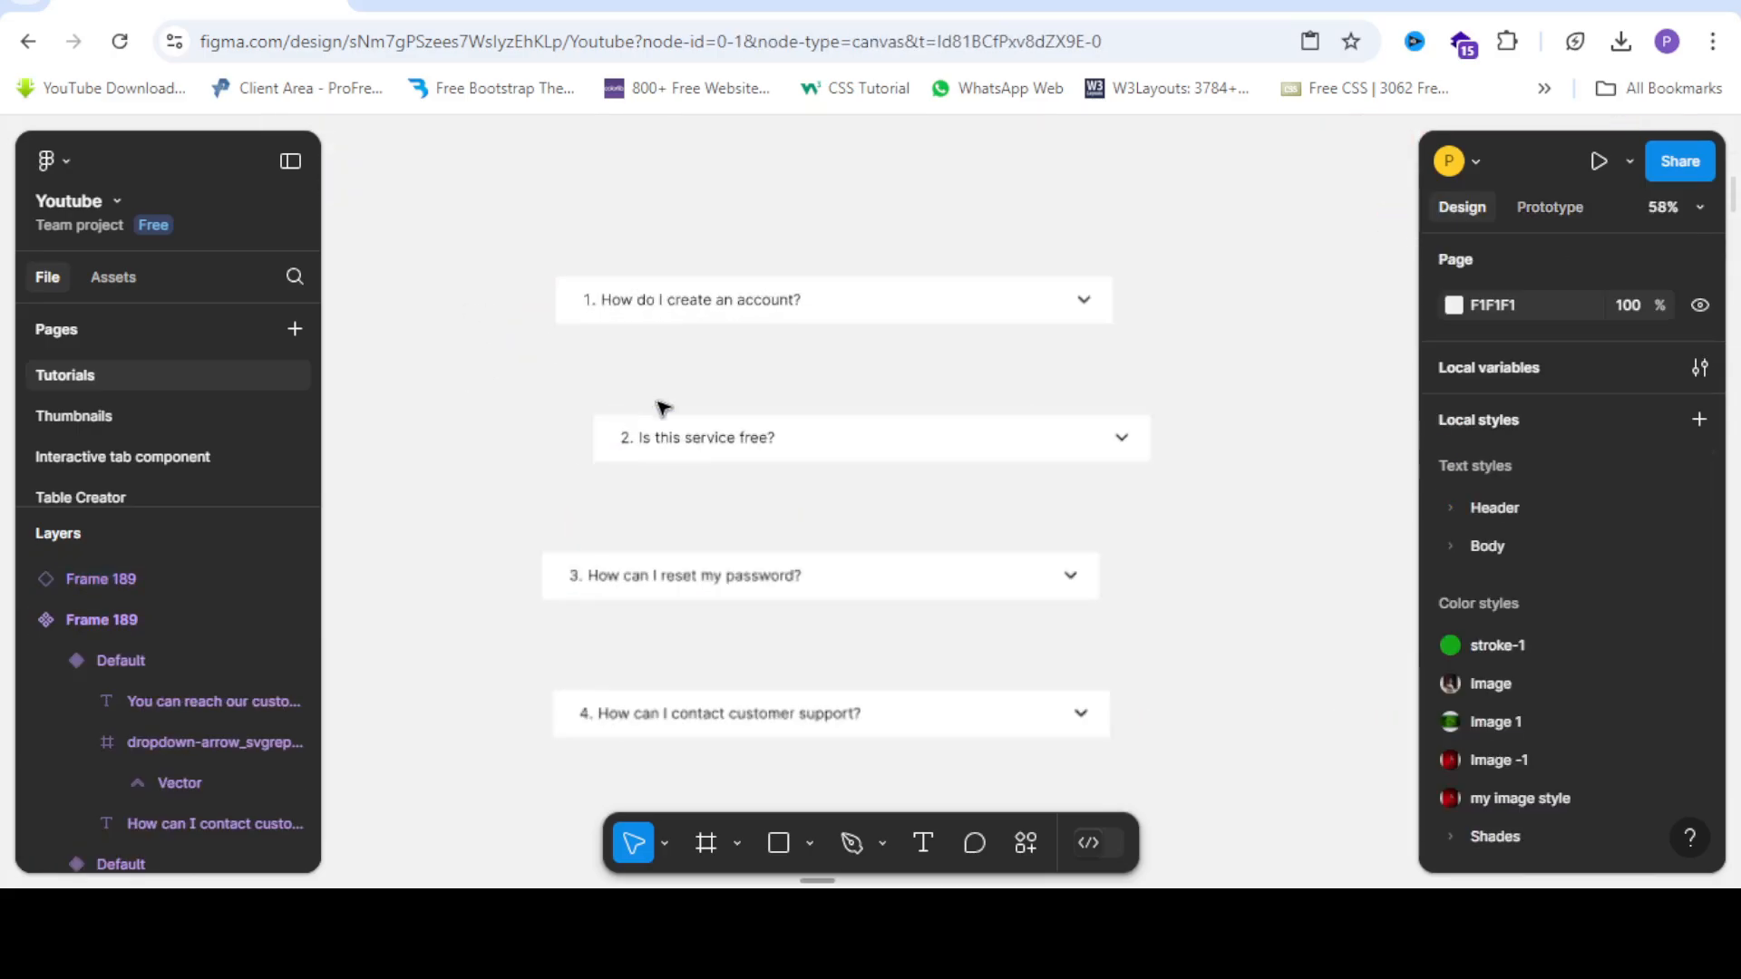
left_click(753, 437)
left_click_drag(752, 435, 719, 356)
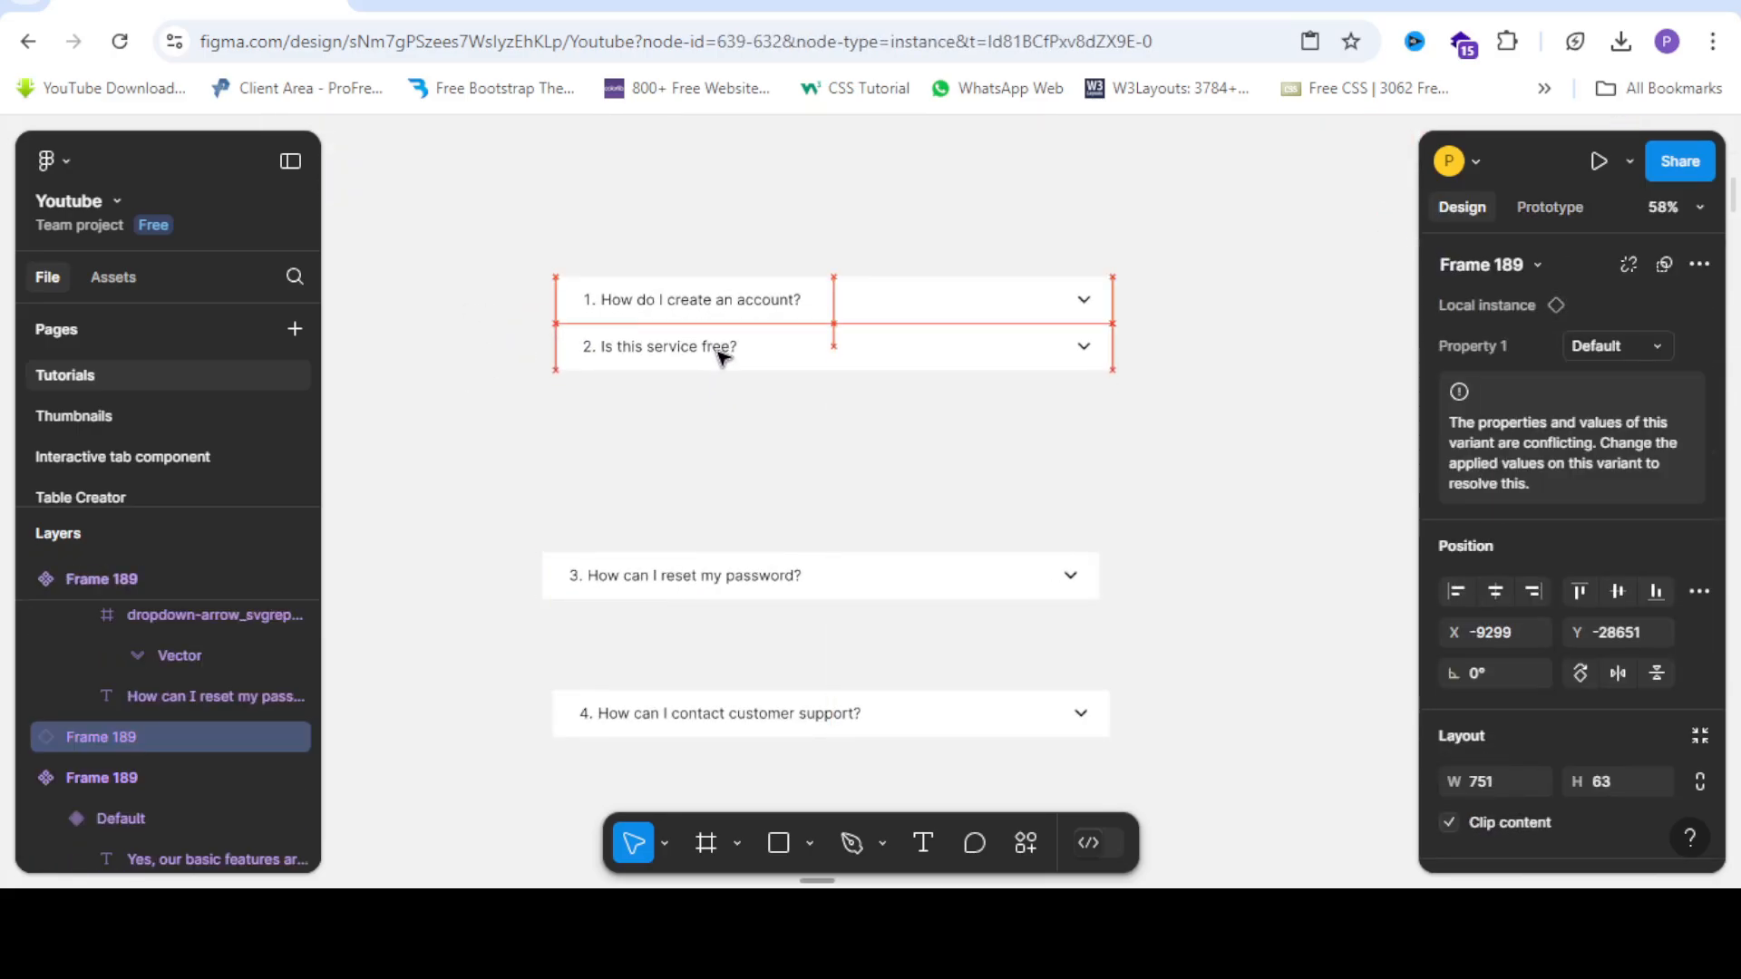
scroll(721, 349, "down", 2)
left_click(755, 531)
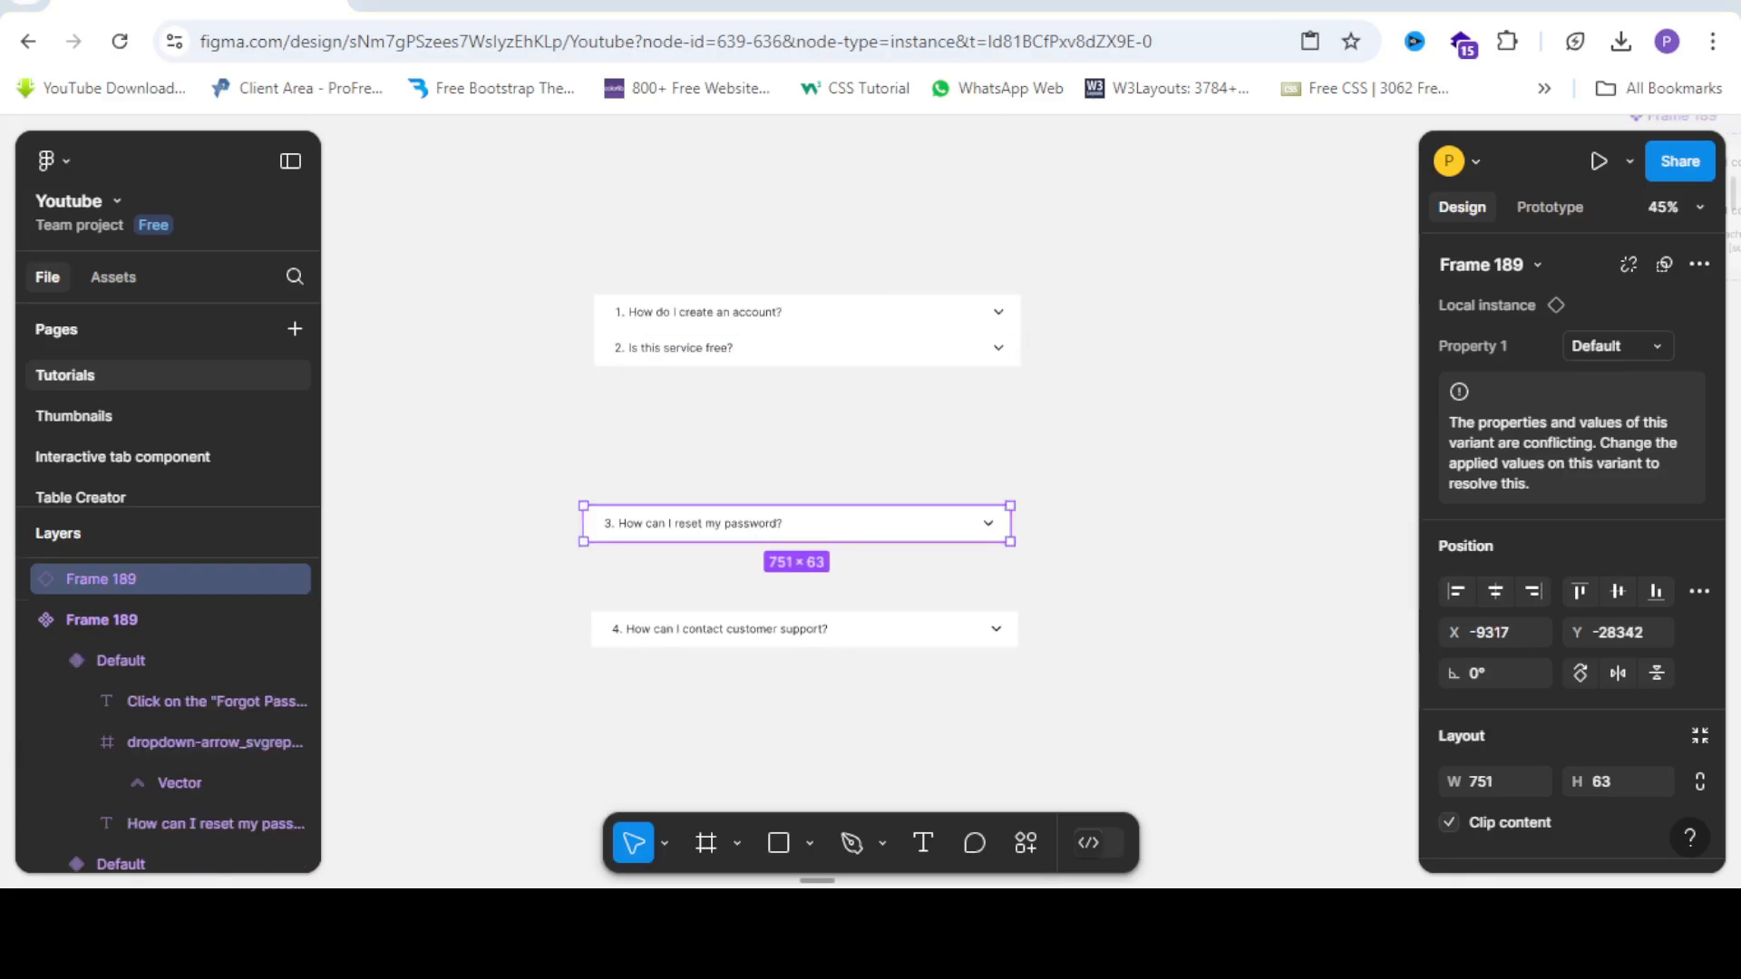
left_click_drag(854, 541, 862, 399)
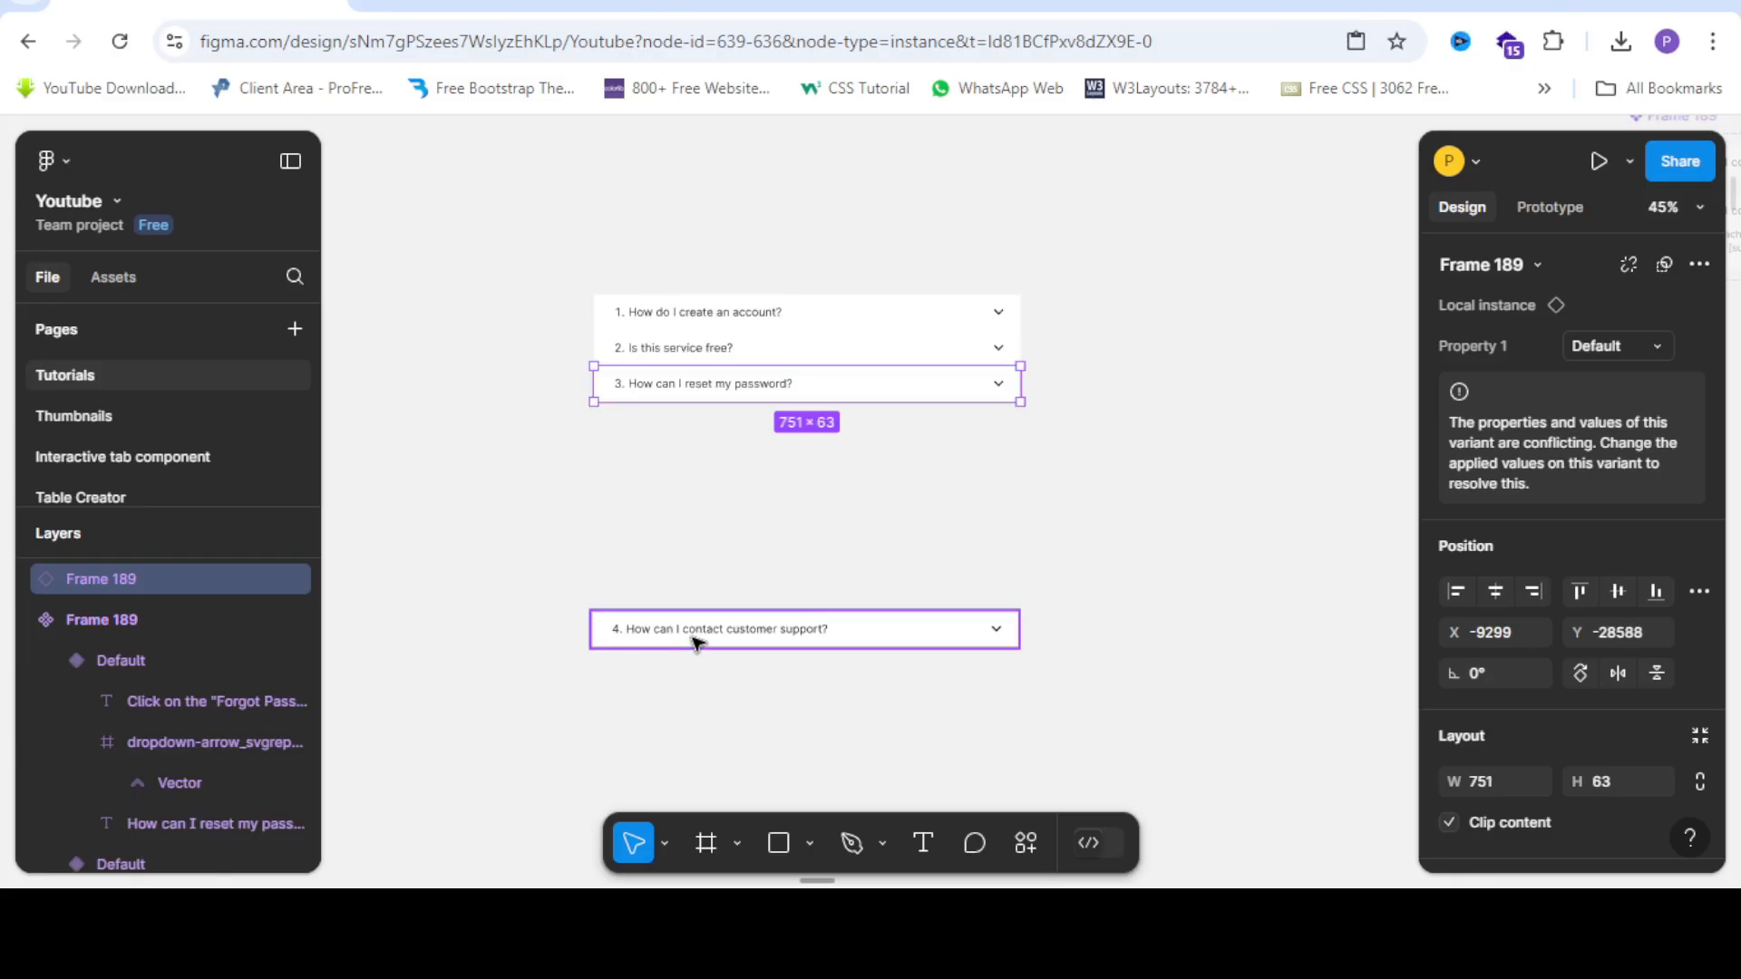
left_click(733, 635)
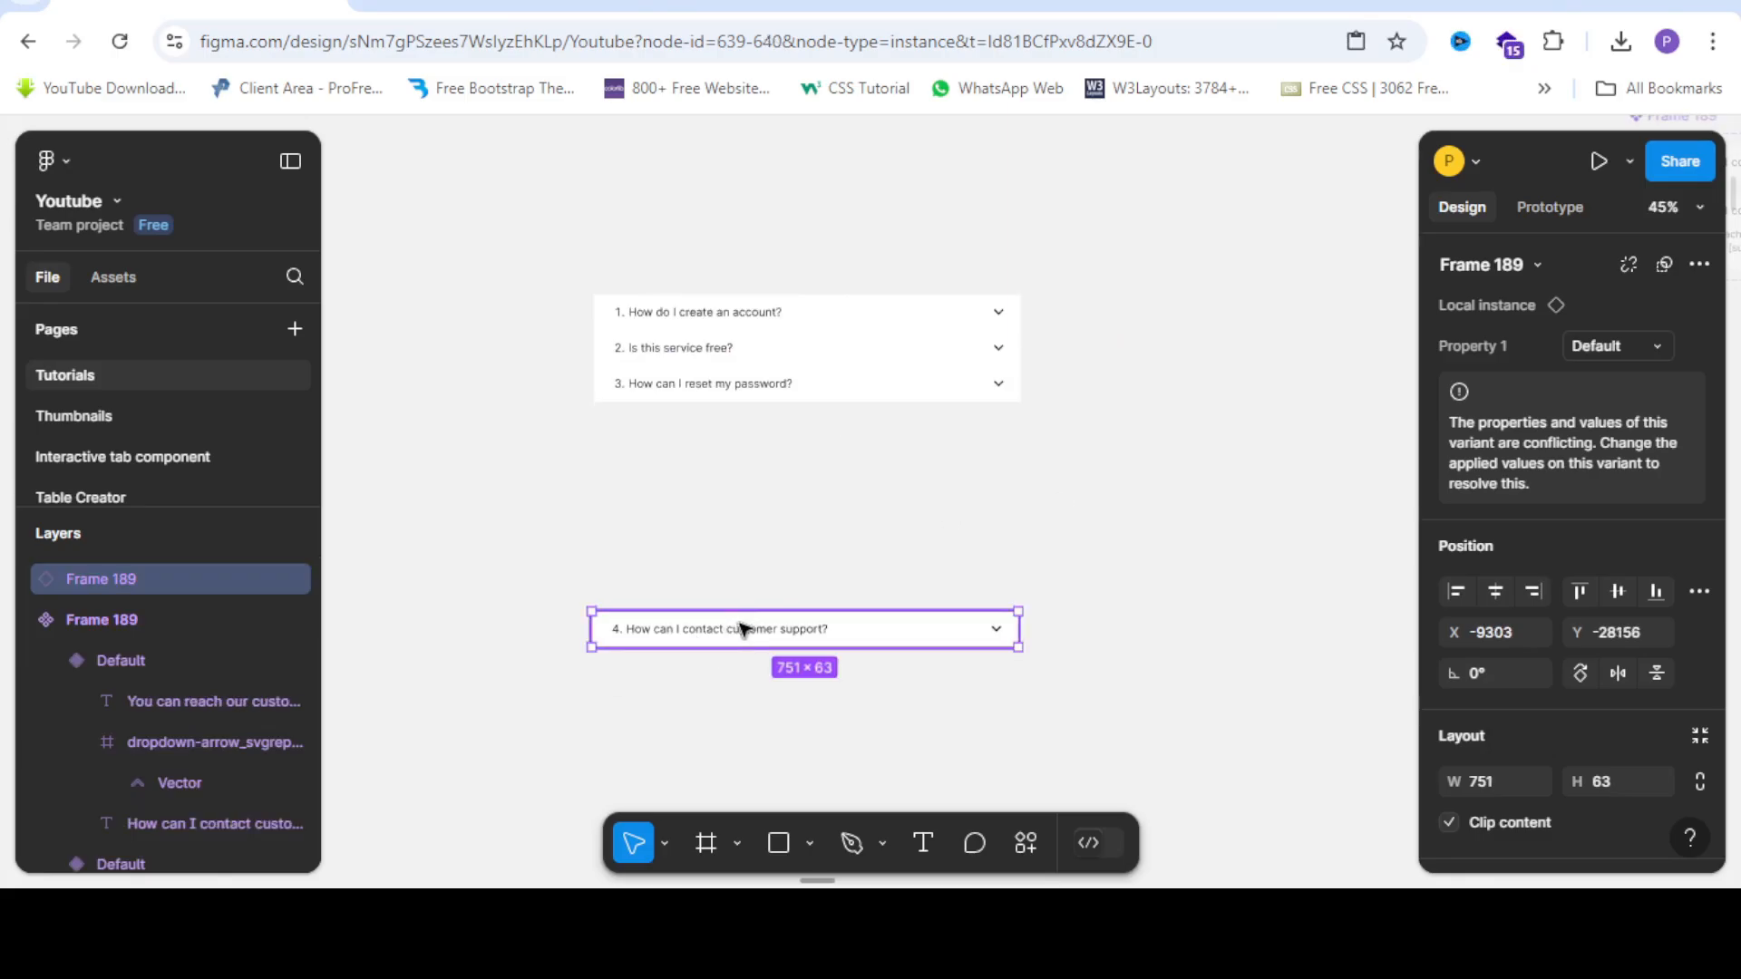
left_click_drag(765, 635, 763, 422)
left_click_drag(559, 263, 1049, 503)
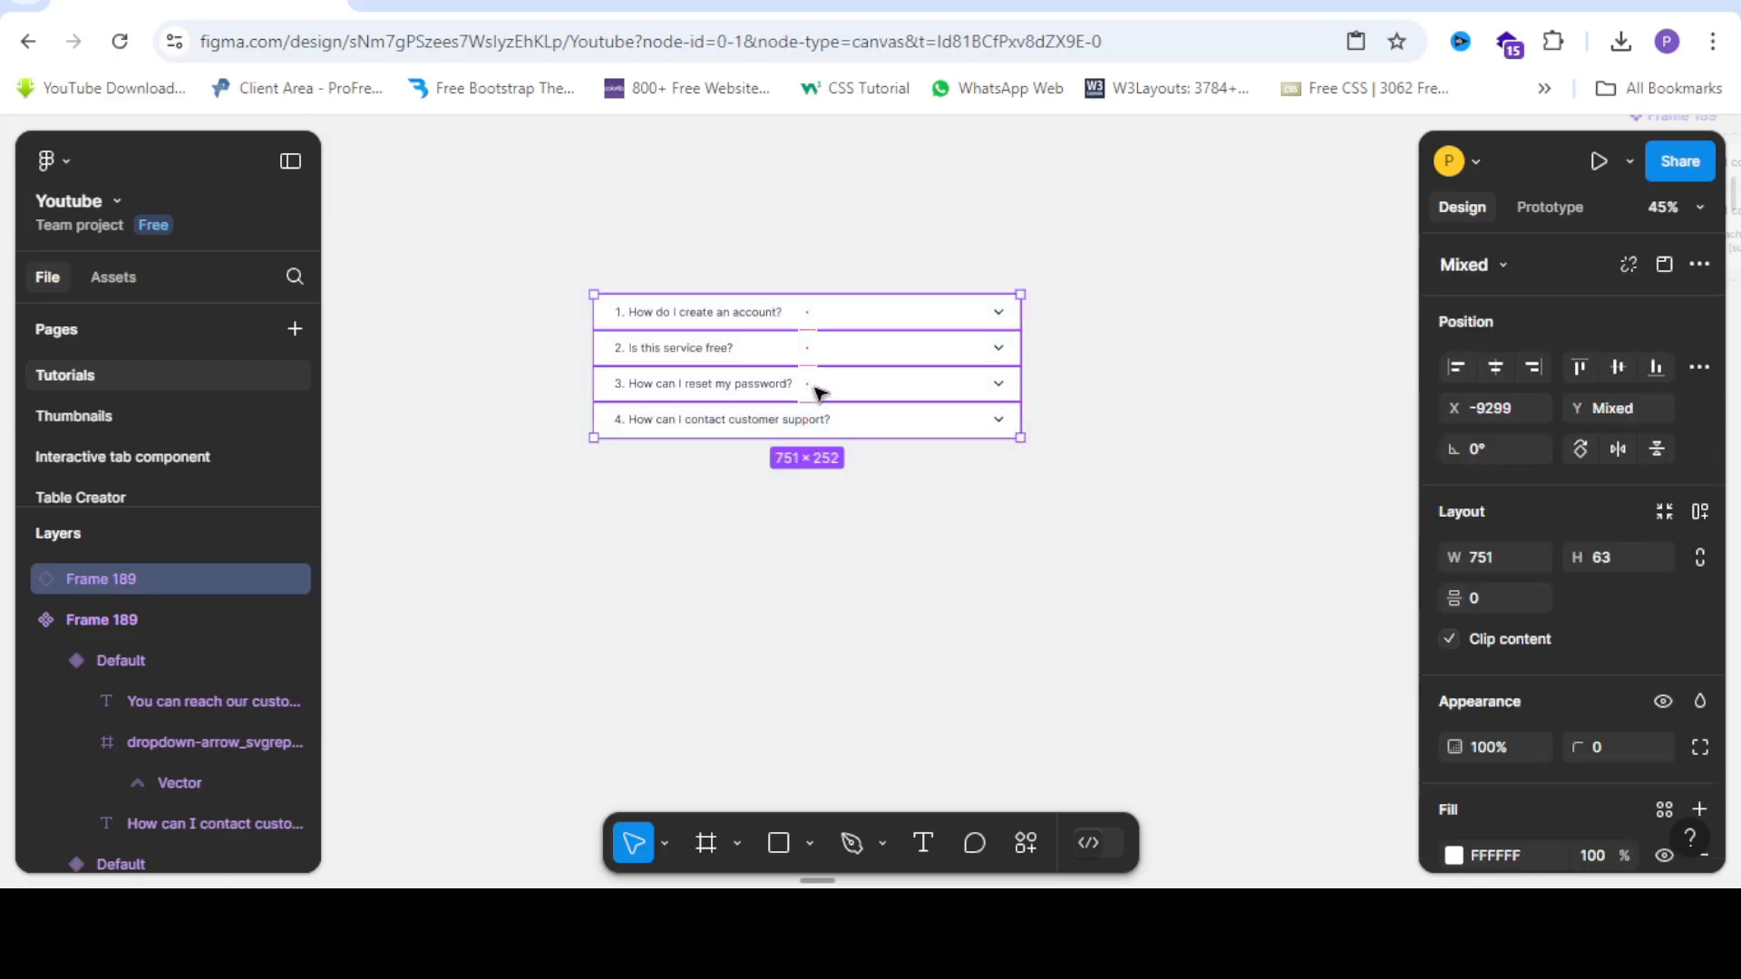
Wrap the four question rows in a vertical auto-layout frame, Frame 190.
scroll(541, 404, "up", 2)
scroll(540, 404, "down", 5)
scroll(540, 405, "up", 1)
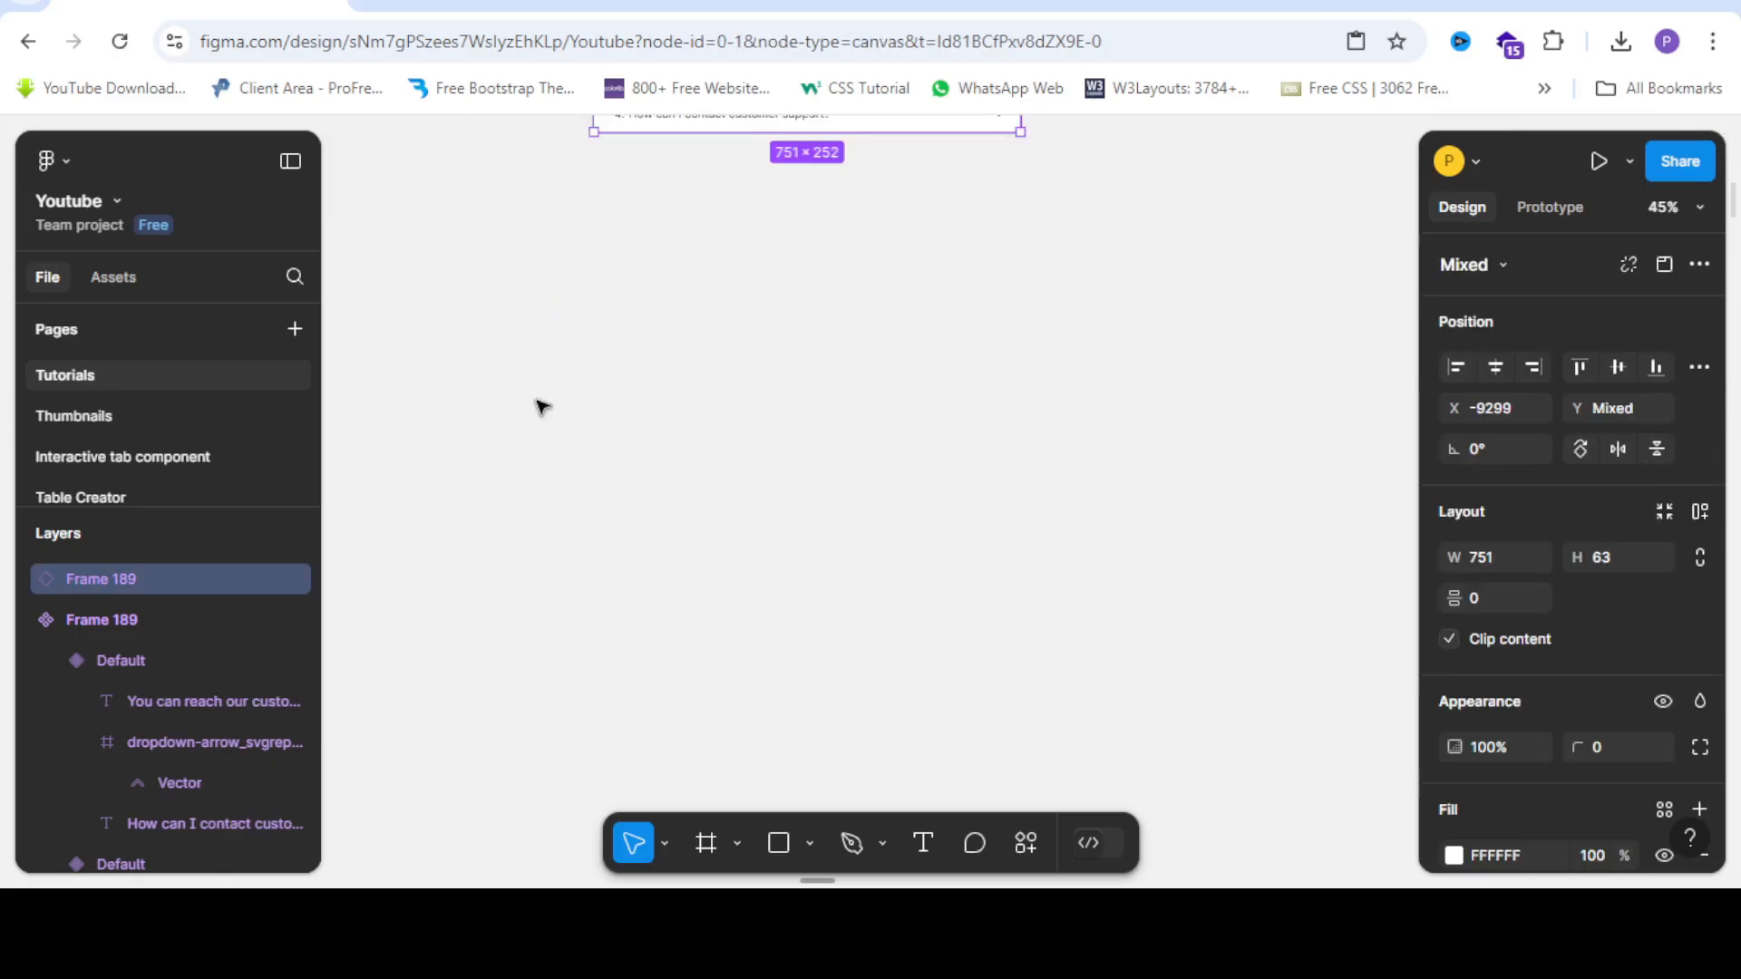
scroll(543, 397, "down", 1)
scroll(542, 396, "up", 1)
scroll(933, 459, "up", 3)
scroll(705, 399, "down", 3)
scroll(704, 399, "up", 3)
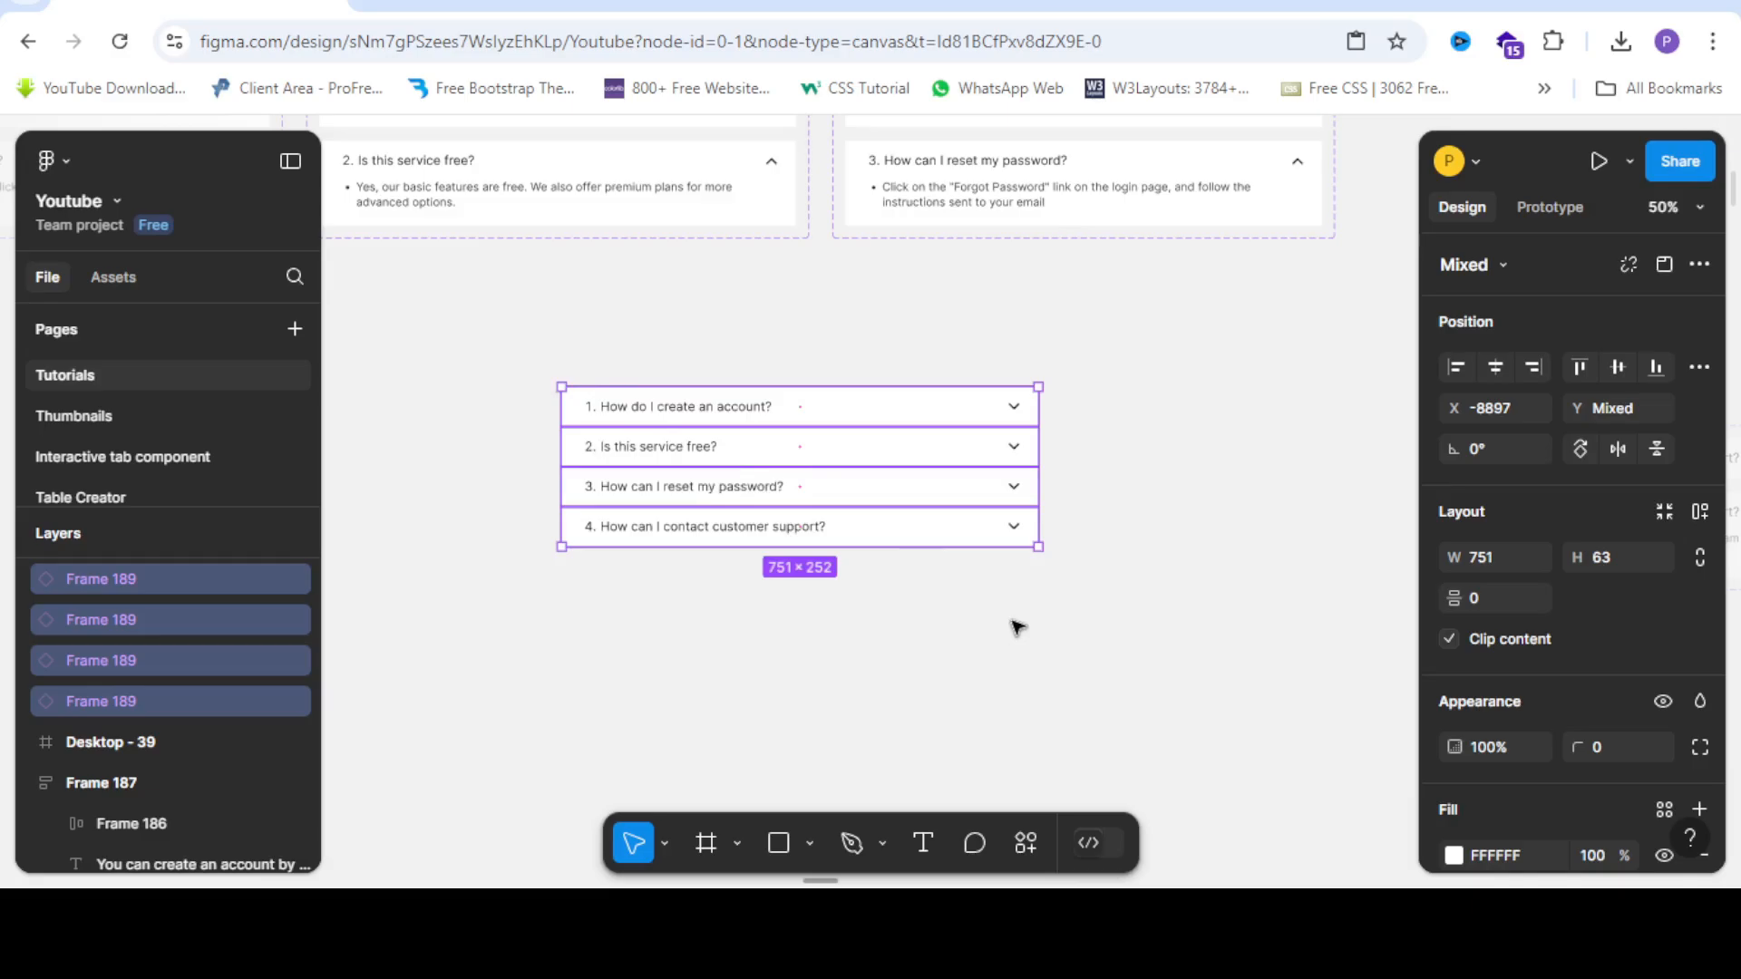
key("shift+a")
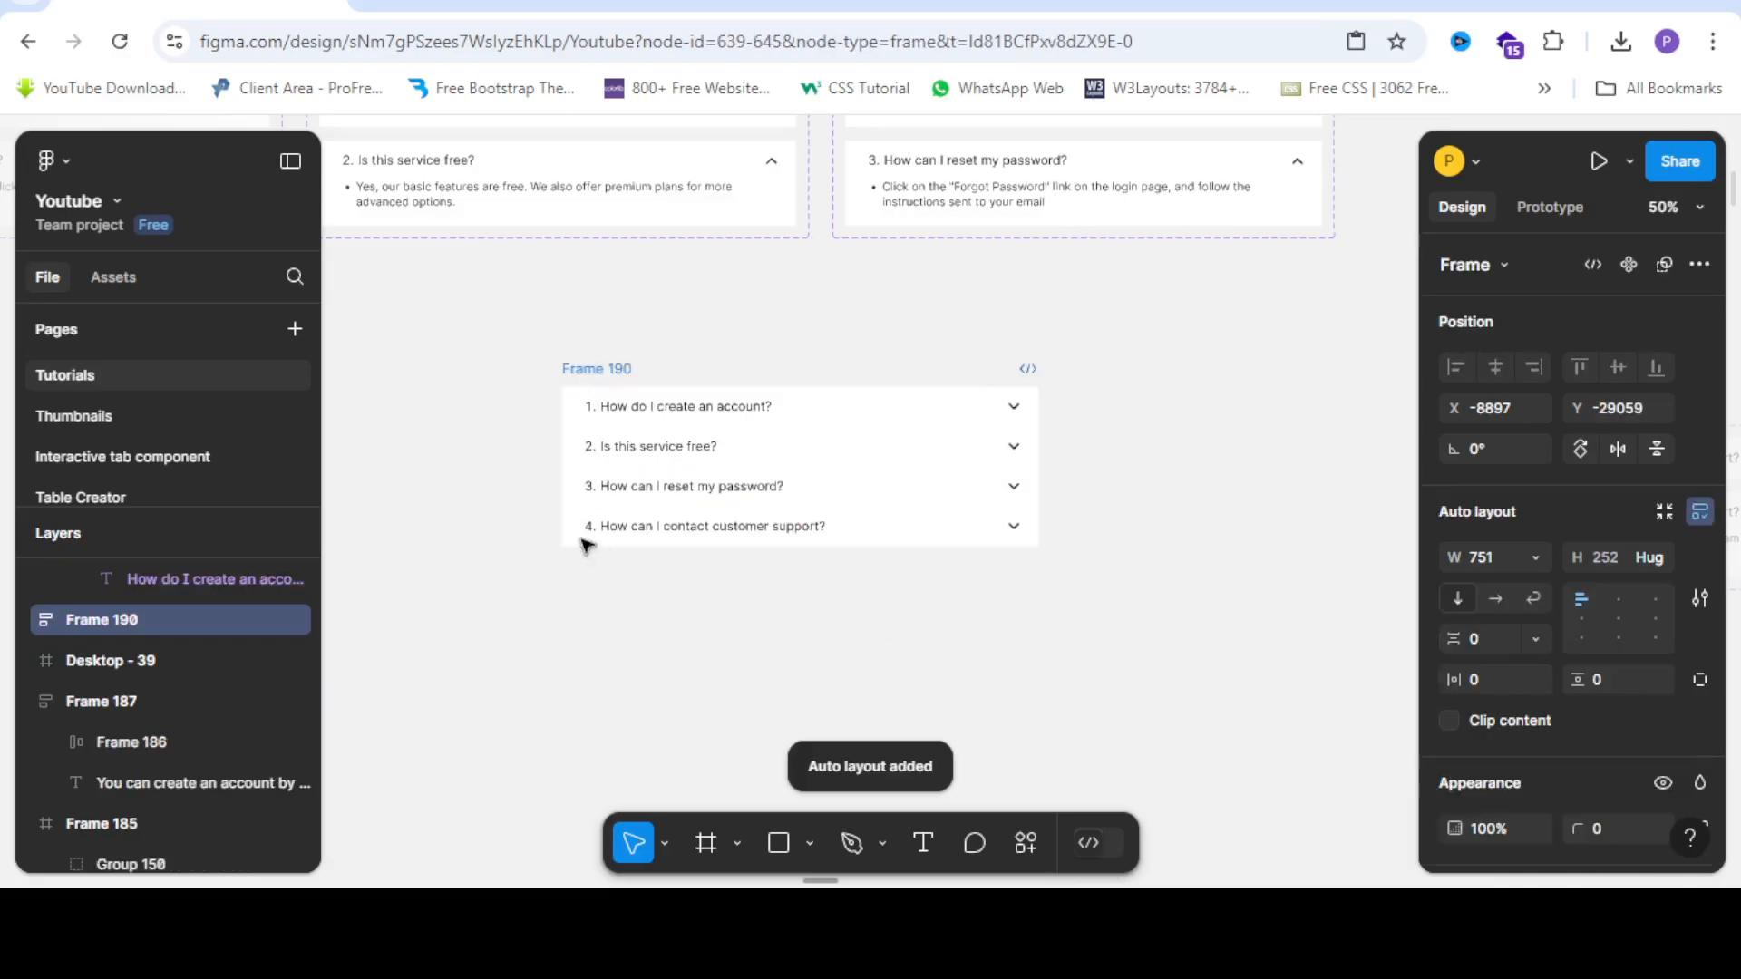
Move Frame 190 into Desktop - 39 and centre it horizontally.
scroll(416, 379, "down", 3)
scroll(416, 379, "down", 2)
scroll(502, 399, "up", 2)
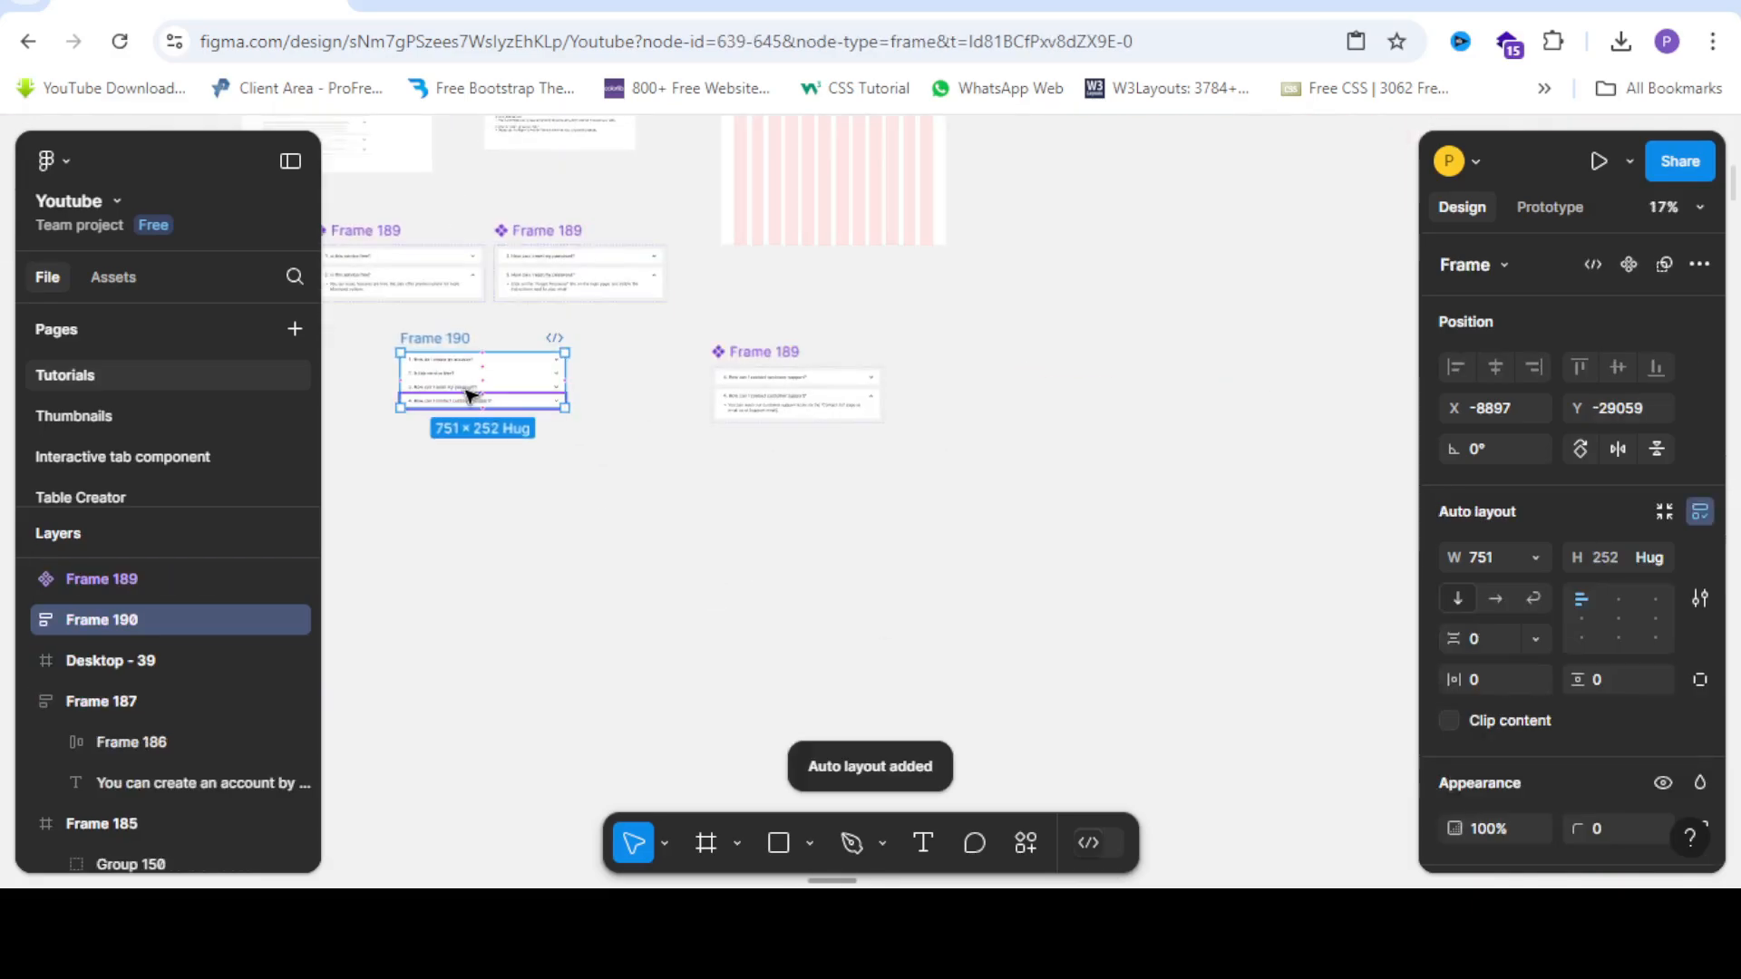
left_click_drag(471, 395, 812, 187)
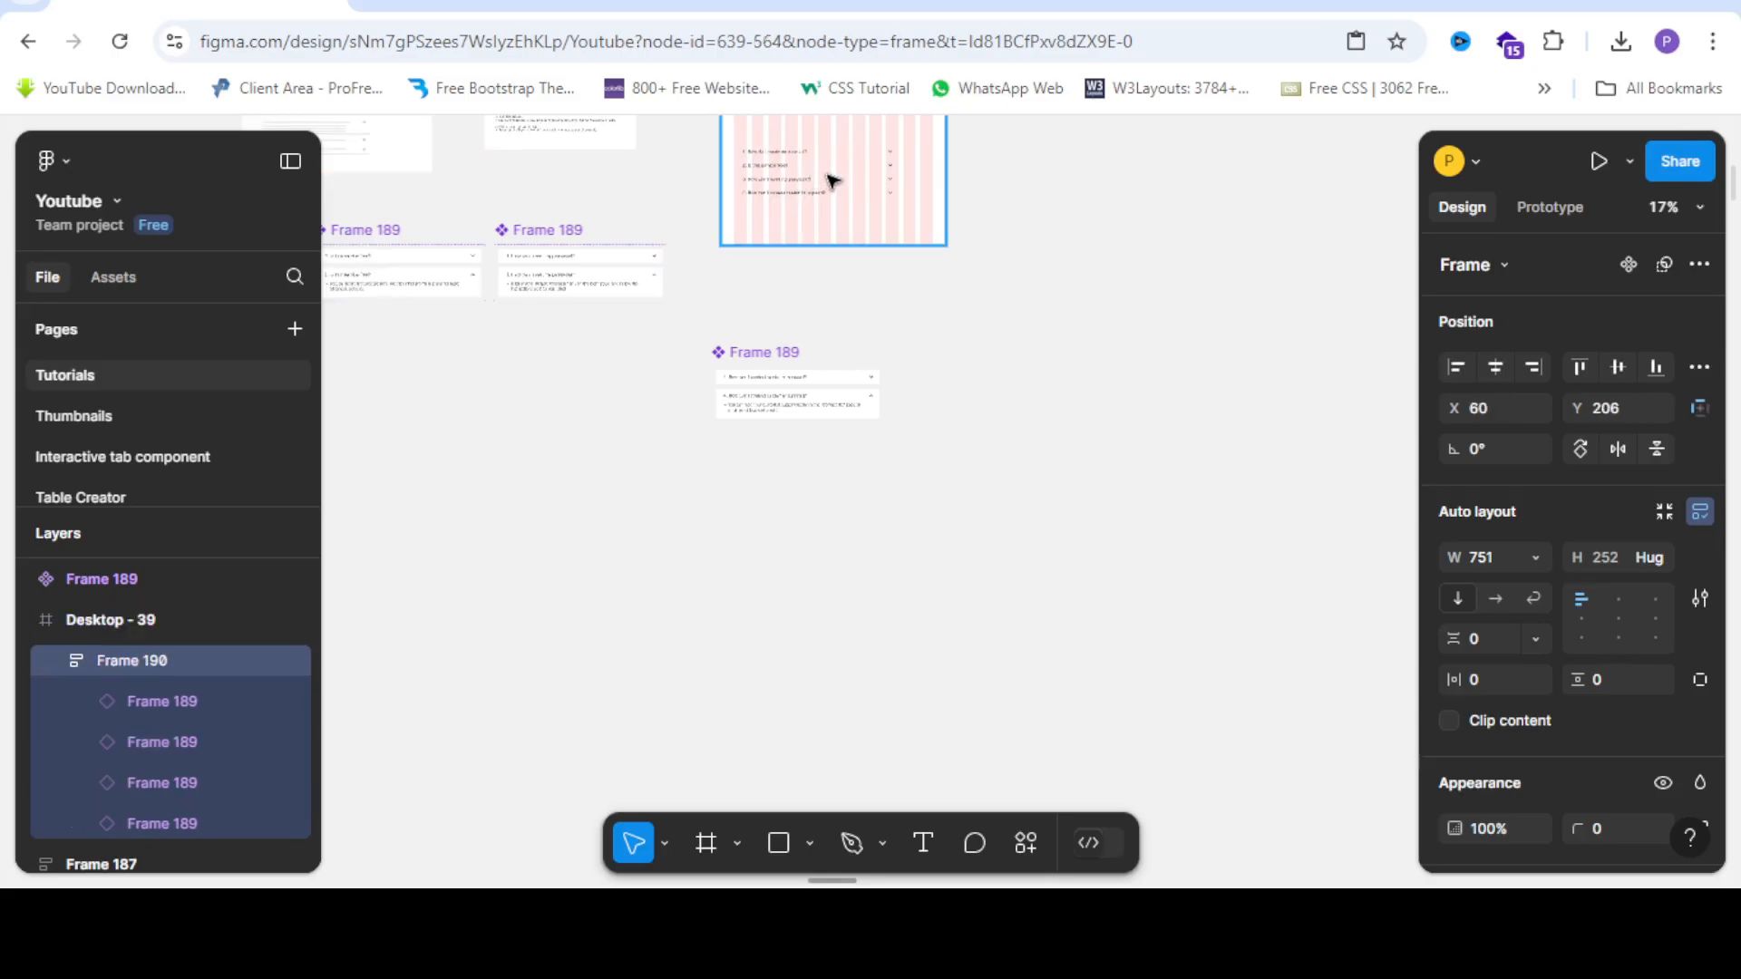
scroll(889, 182, "up", 3)
scroll(914, 403, "up", 1)
scroll(914, 404, "up", 3)
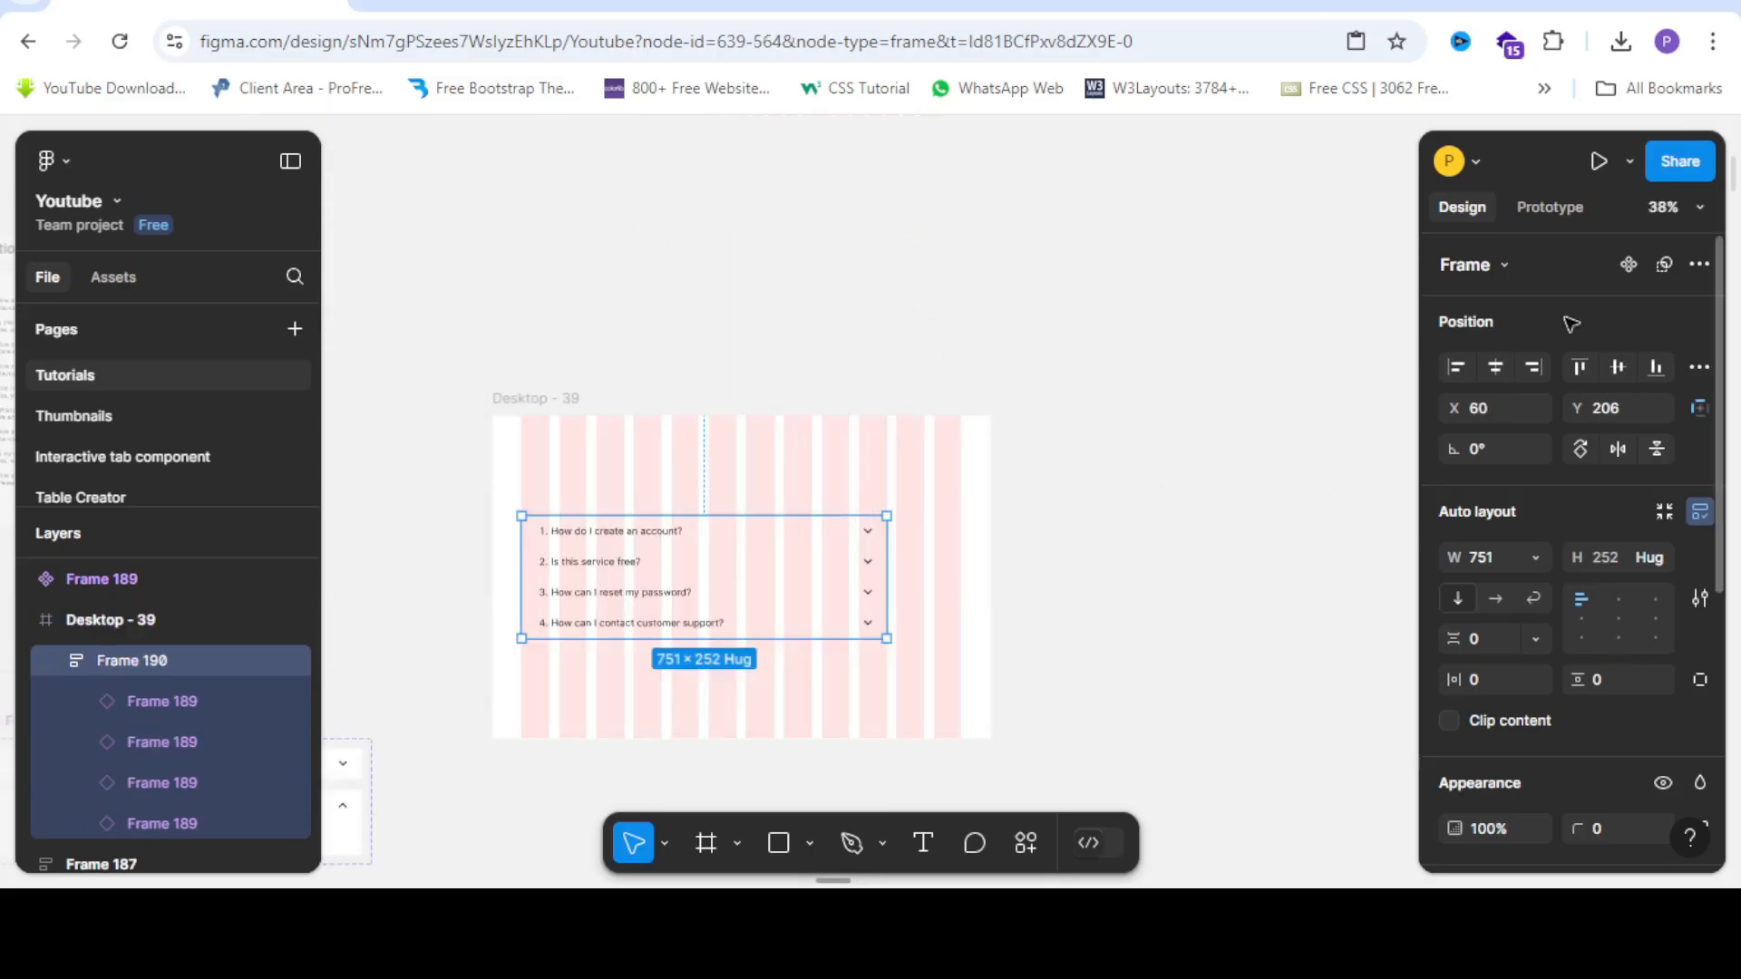
left_click(1495, 366)
Raise the FAQ stack to X 137, Y 161 and launch the prototype preview.
scroll(770, 580, "down", 3)
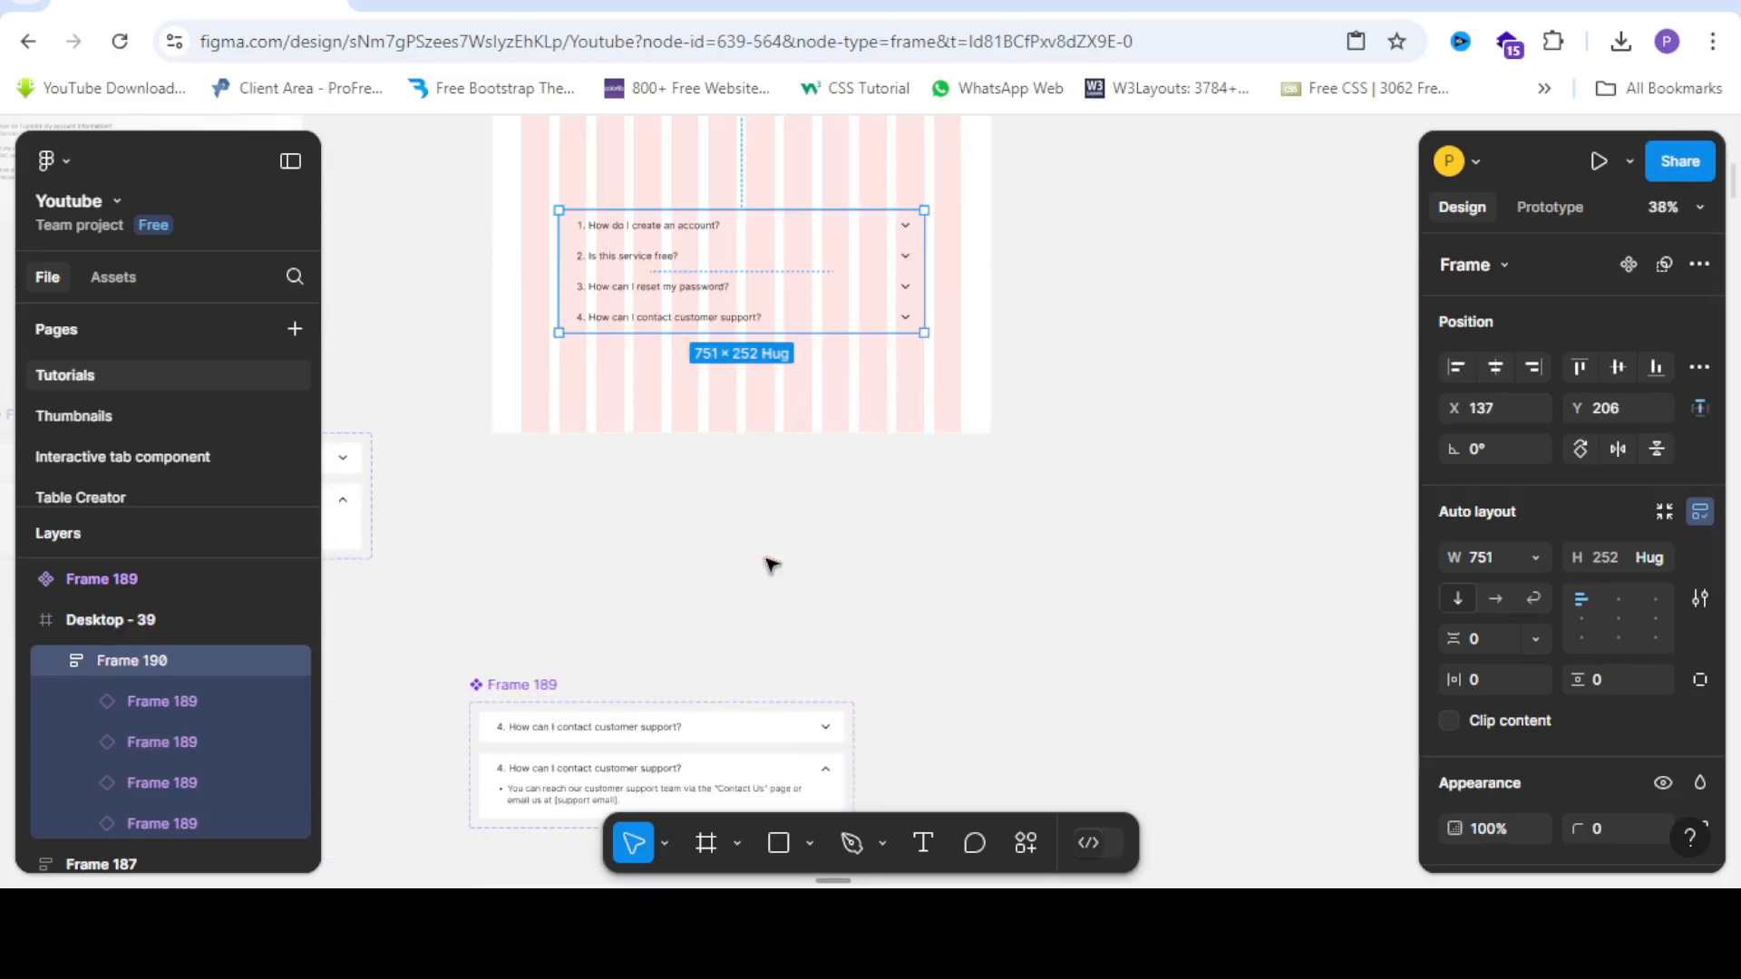
scroll(770, 564, "up", 2)
left_click_drag(734, 441, 725, 418)
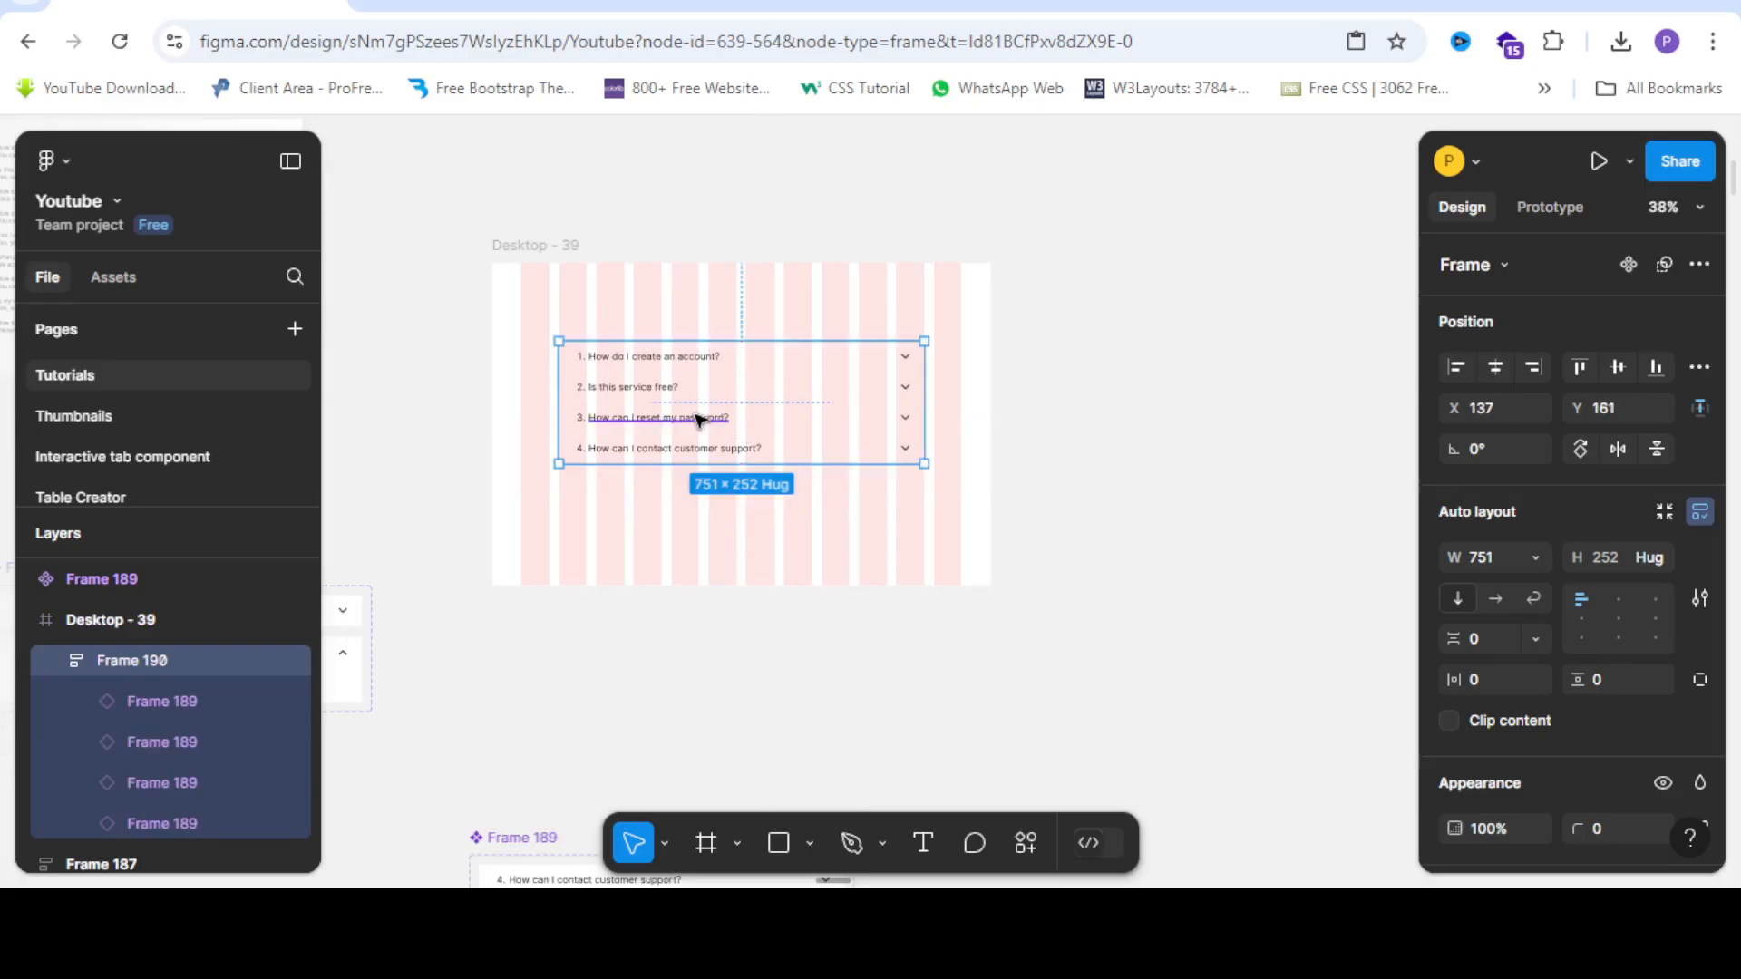
scroll(699, 415, "up", 3)
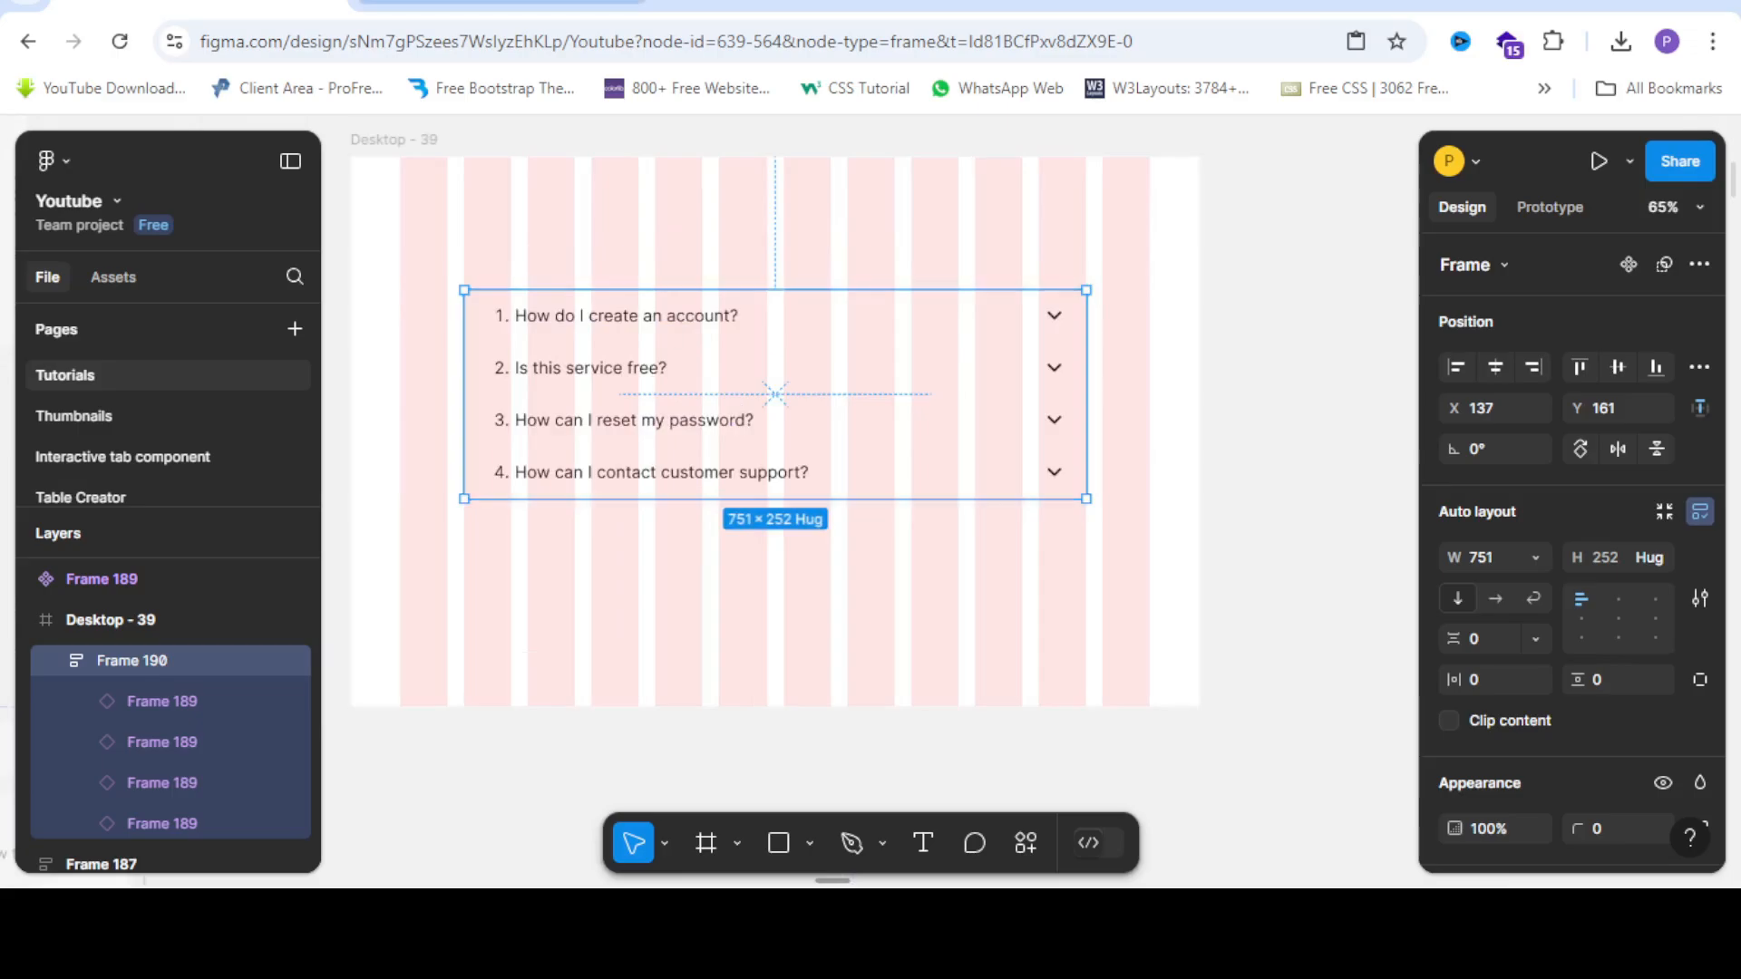
key("ctrl+alt+Return")
Expand and collapse each of the four FAQ questions in turn in the preview.
left_click(1177, 377)
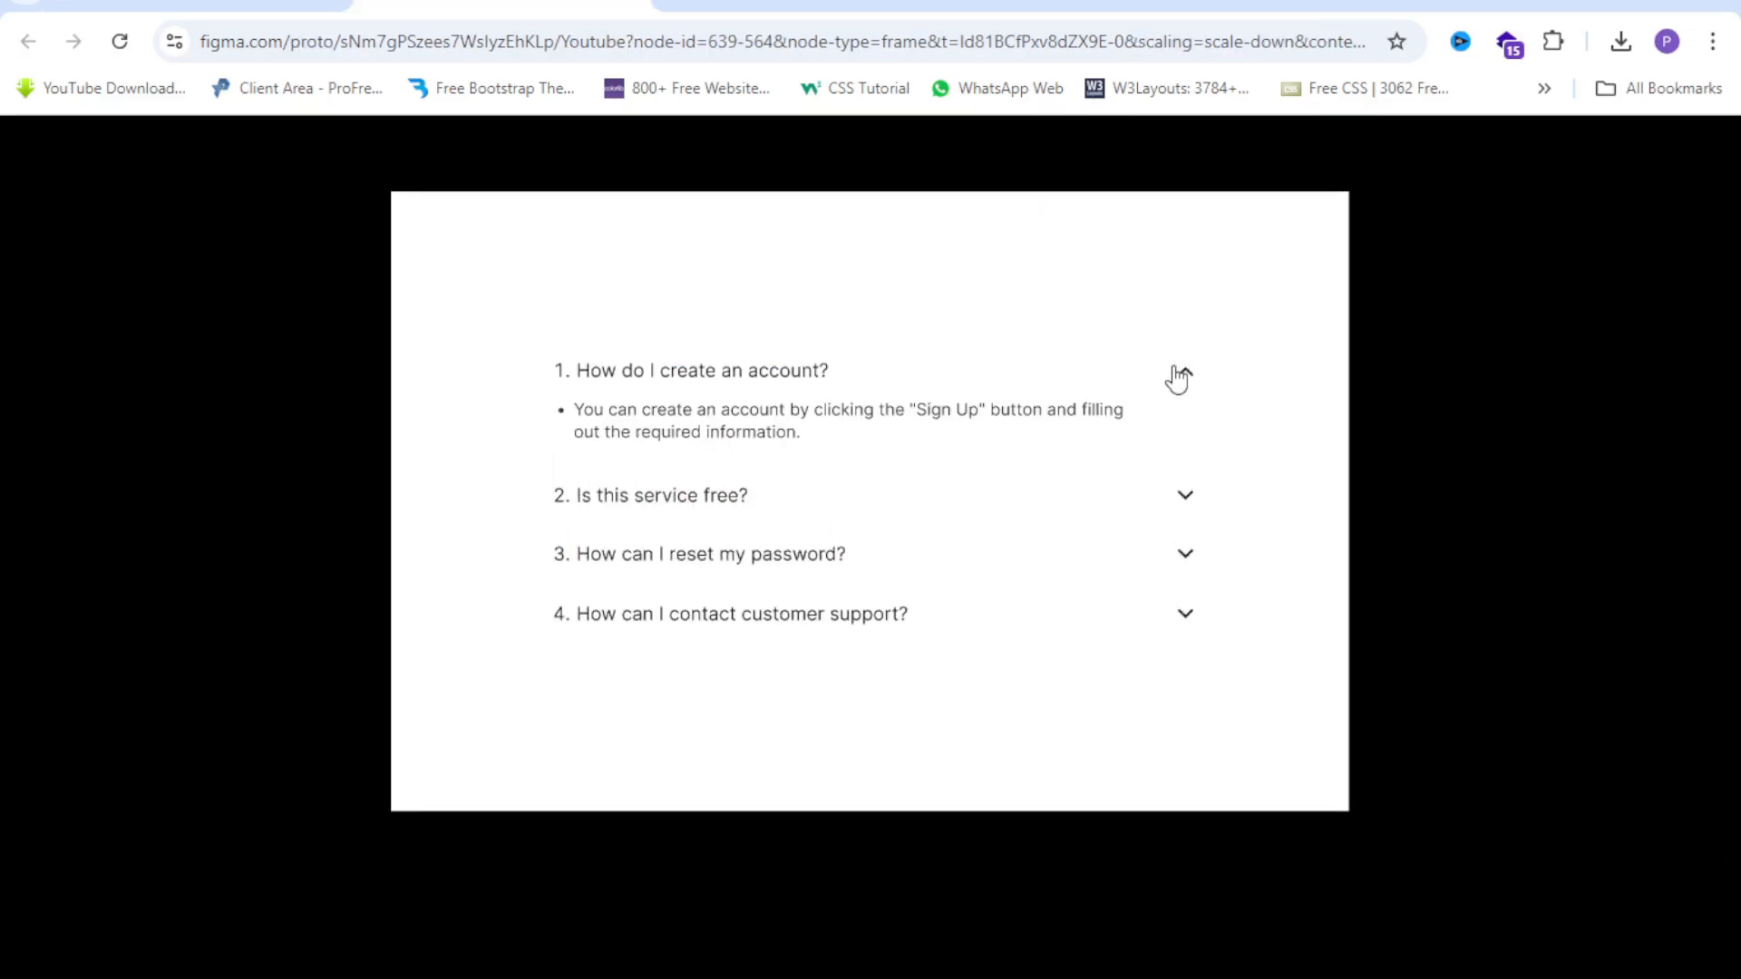
left_click(1178, 381)
left_click(1177, 444)
left_click(1173, 447)
left_click(1171, 506)
left_click(1177, 517)
left_click(1184, 544)
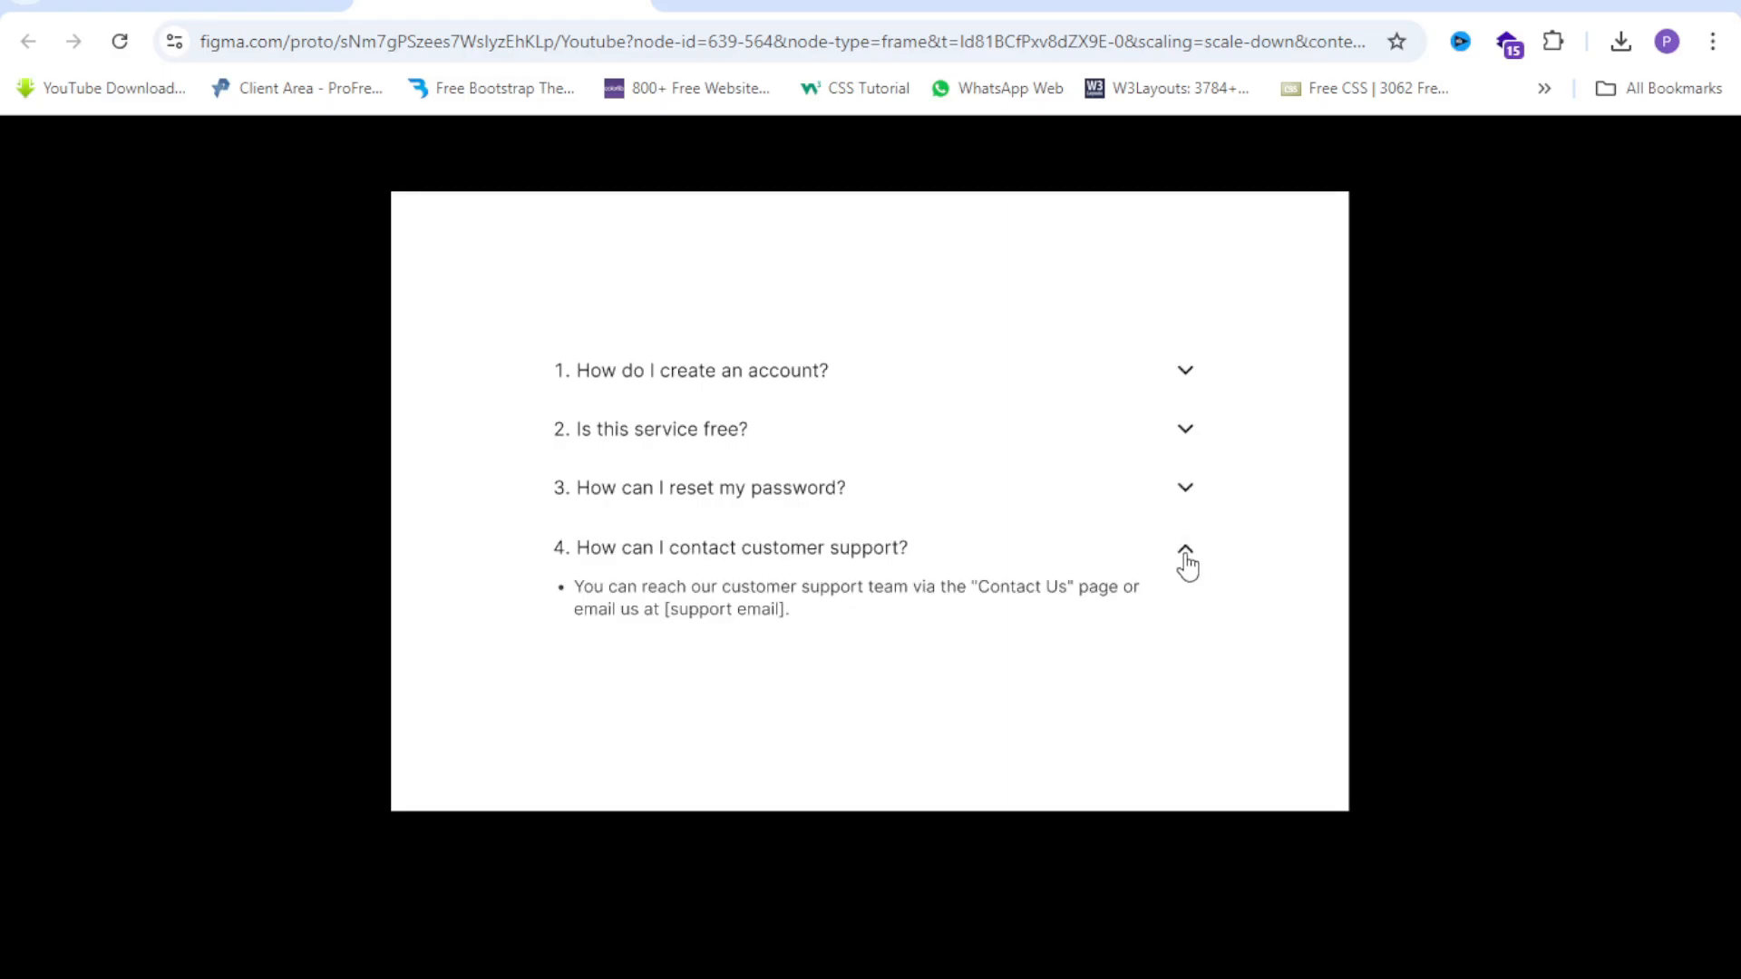
left_click(1186, 560)
Toggle the questions again, ending with questions 1 and 2 expanded.
left_click(1189, 431)
left_click(1189, 431)
left_click(1185, 376)
left_click(1185, 375)
left_click(1181, 435)
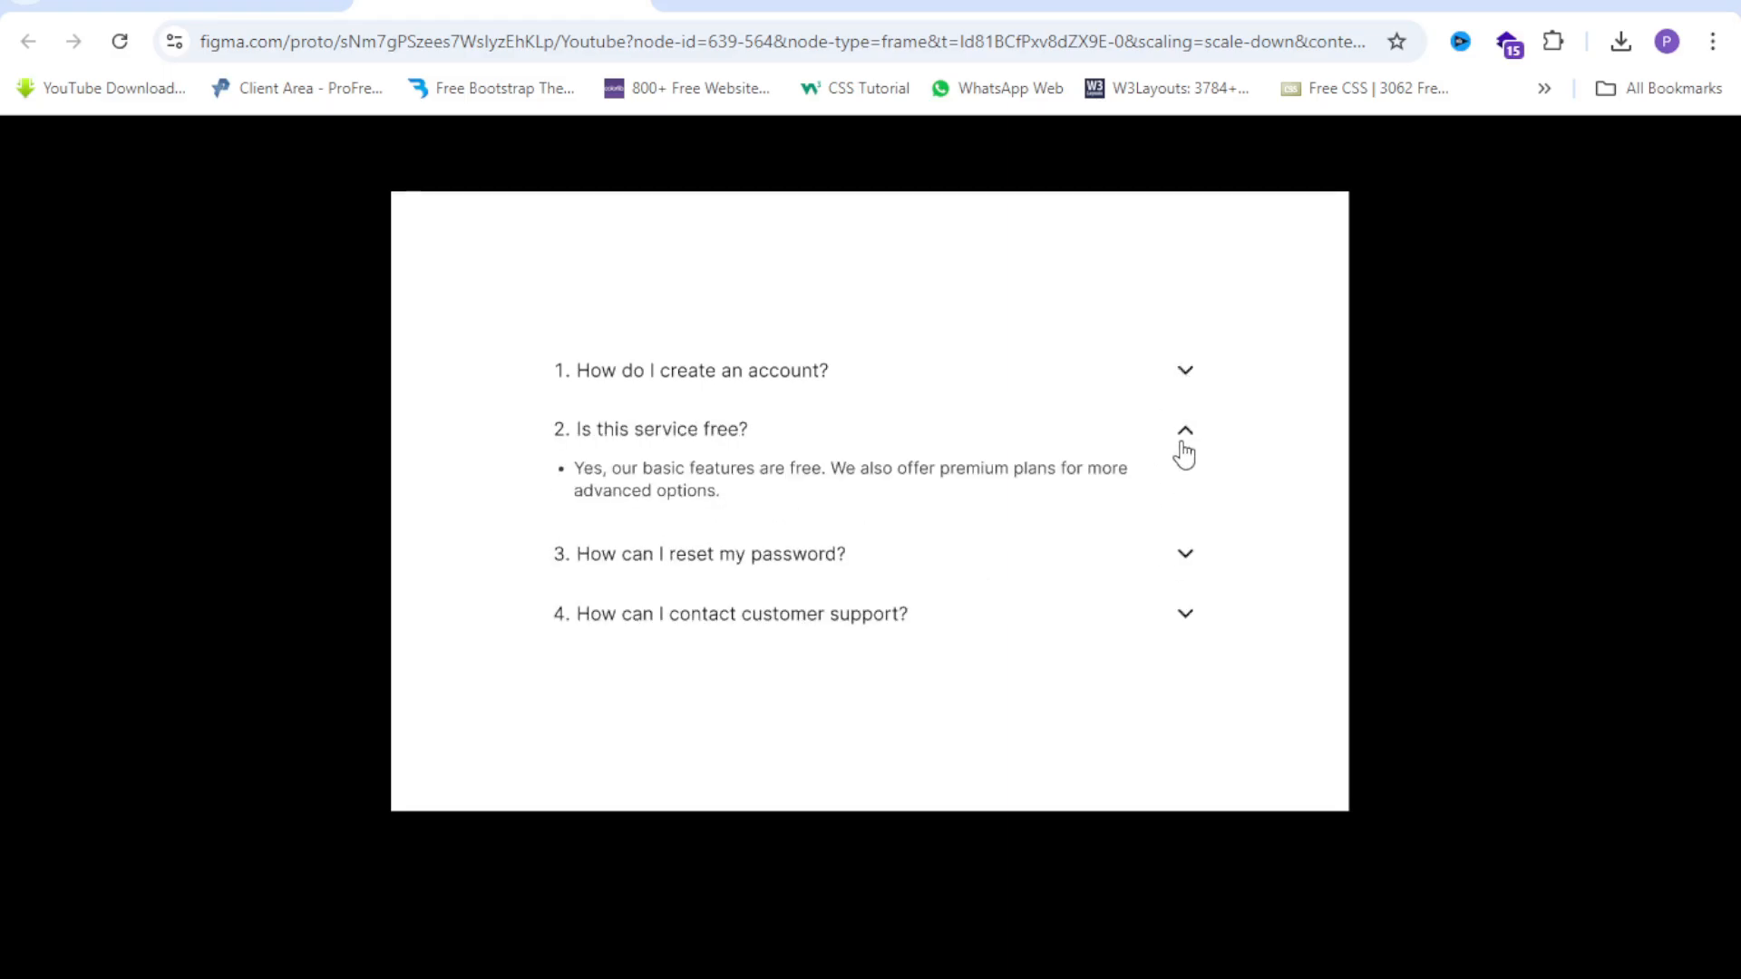
left_click(1190, 562)
left_click(1193, 689)
left_click(1191, 681)
left_click(1186, 559)
left_click(1176, 435)
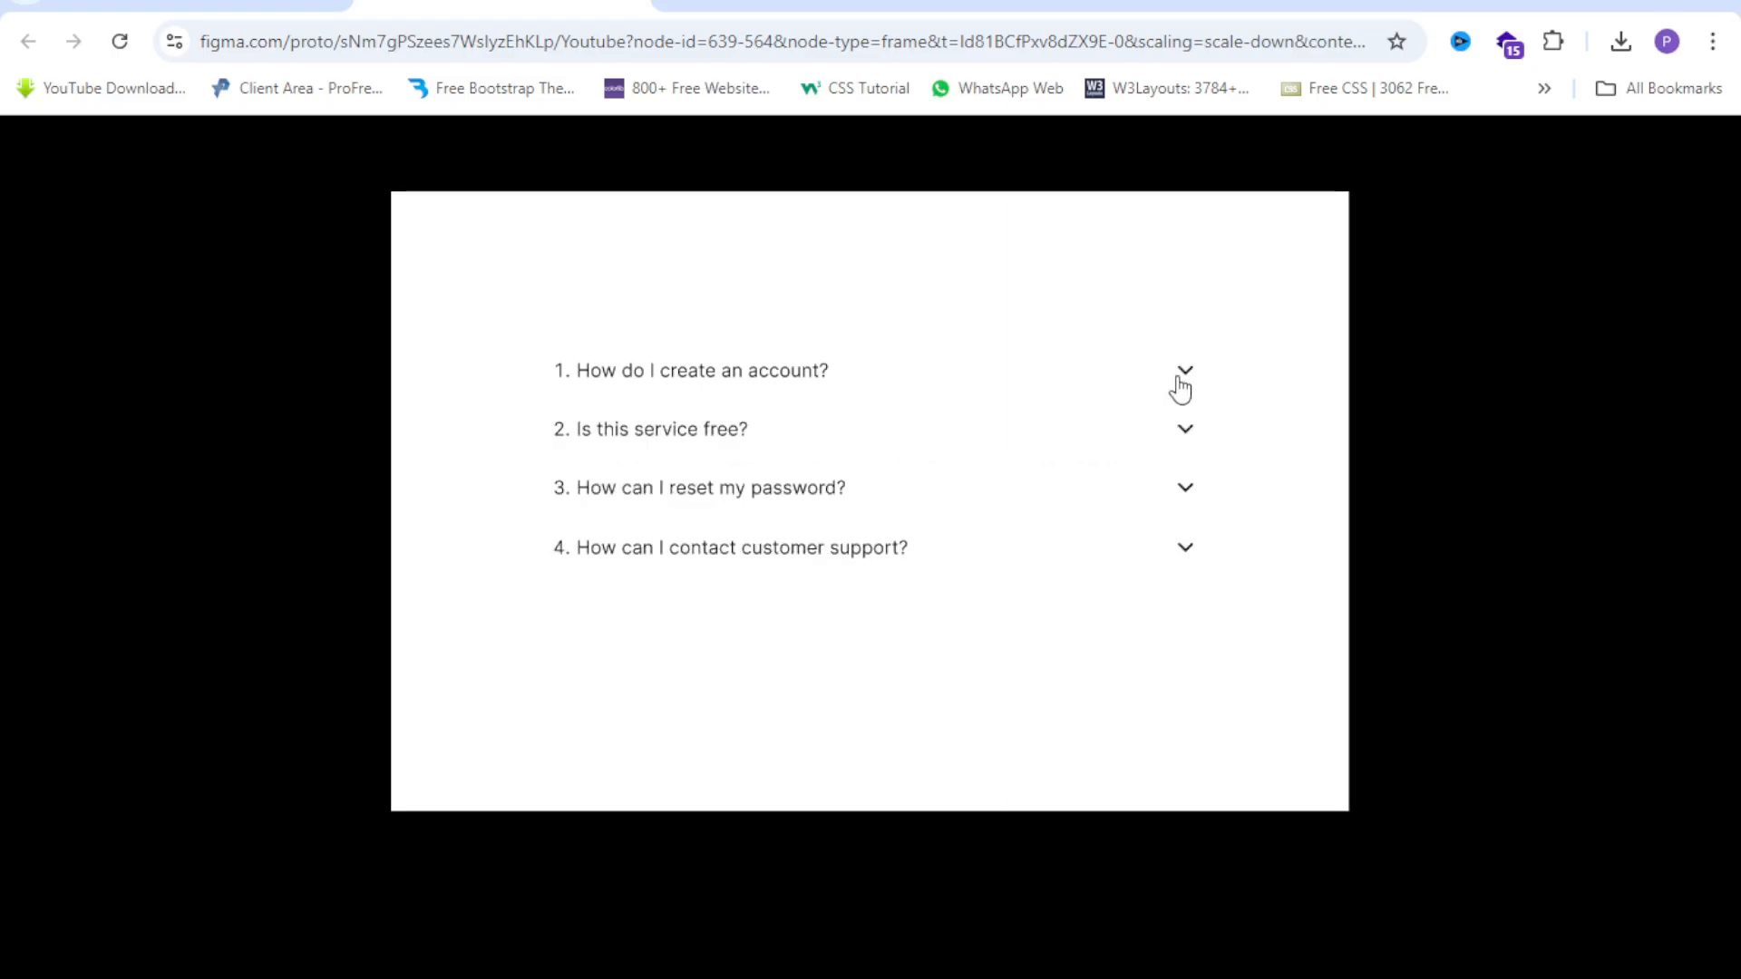
left_click(1179, 379)
left_click(1177, 508)
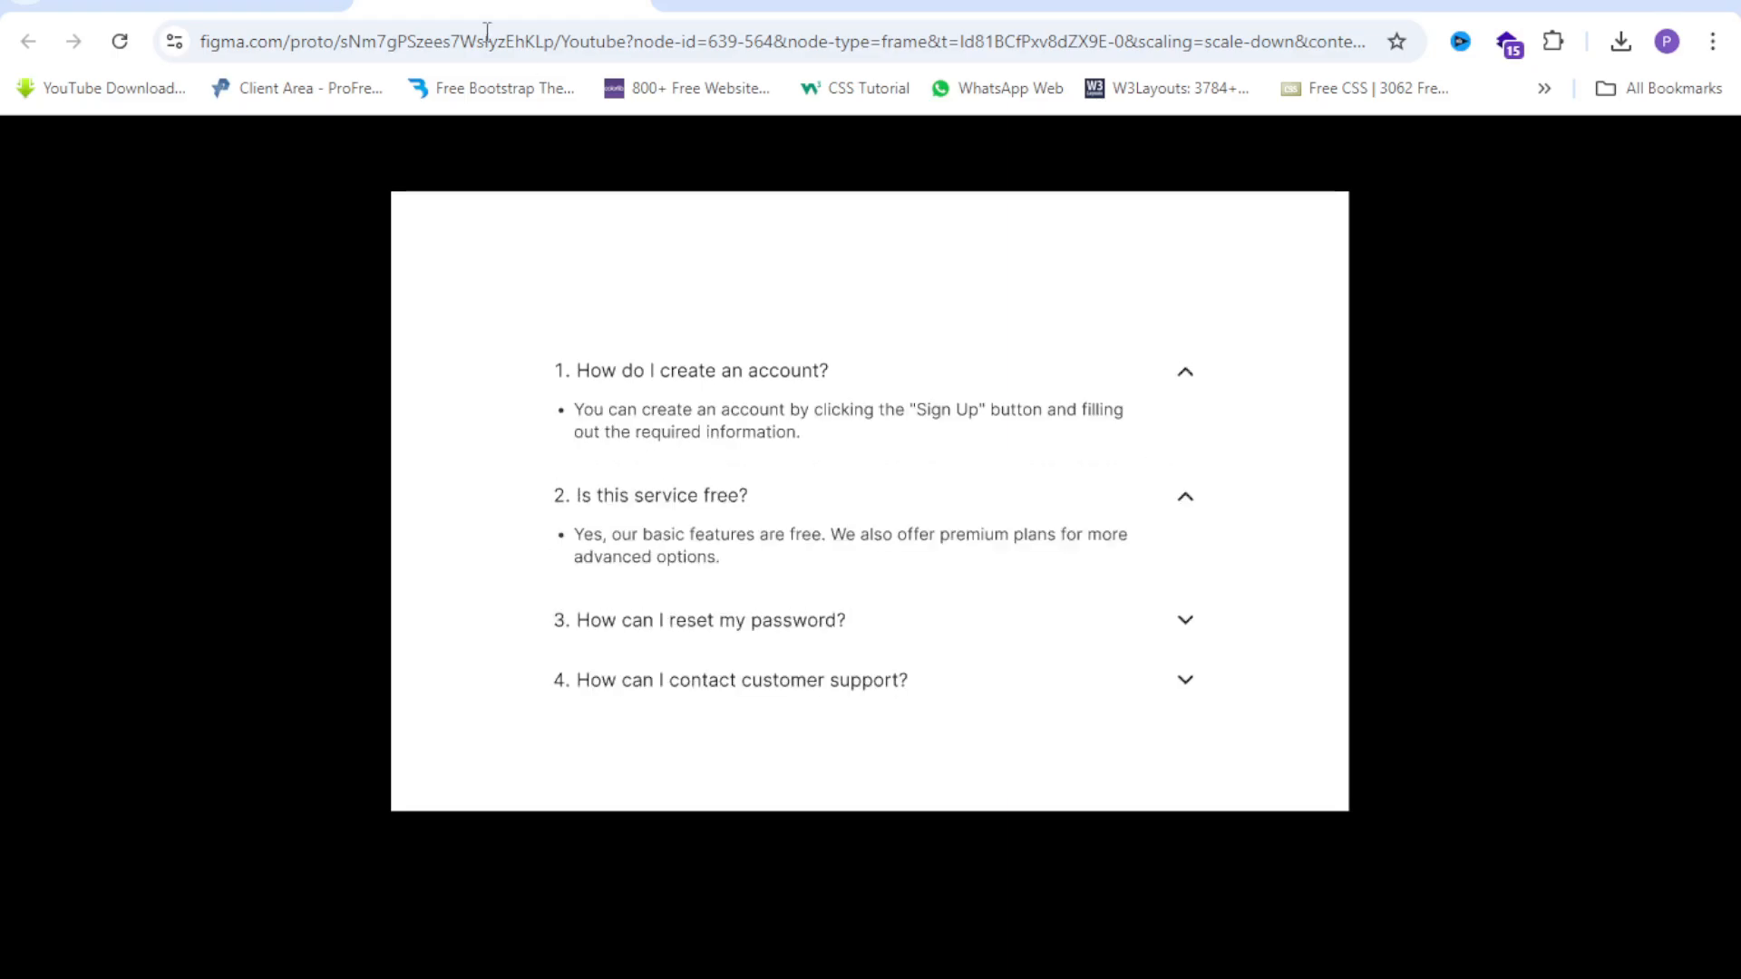
Return to the design file to view the Frame 189 question components.
left_click(232, 5)
scroll(897, 220, "down", 5)
scroll(653, 264, "up", 10)
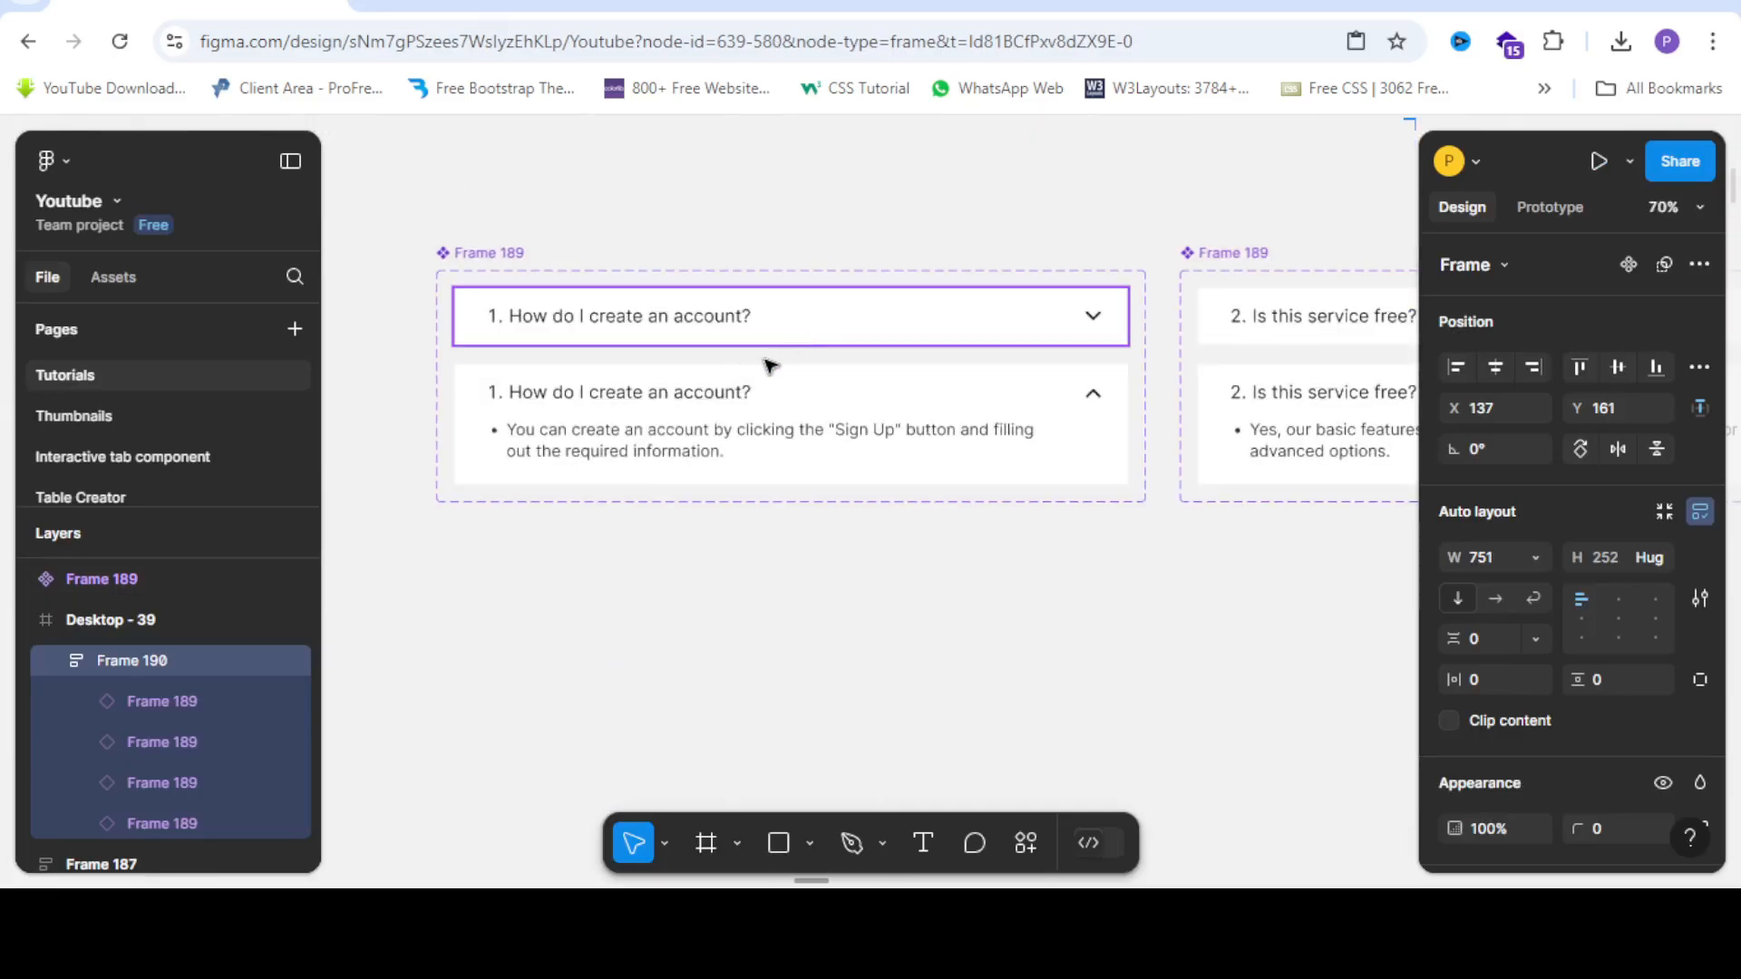
Set question 1's click and reverse interactions to Smart animate.
left_click(1629, 264)
left_click(1542, 207)
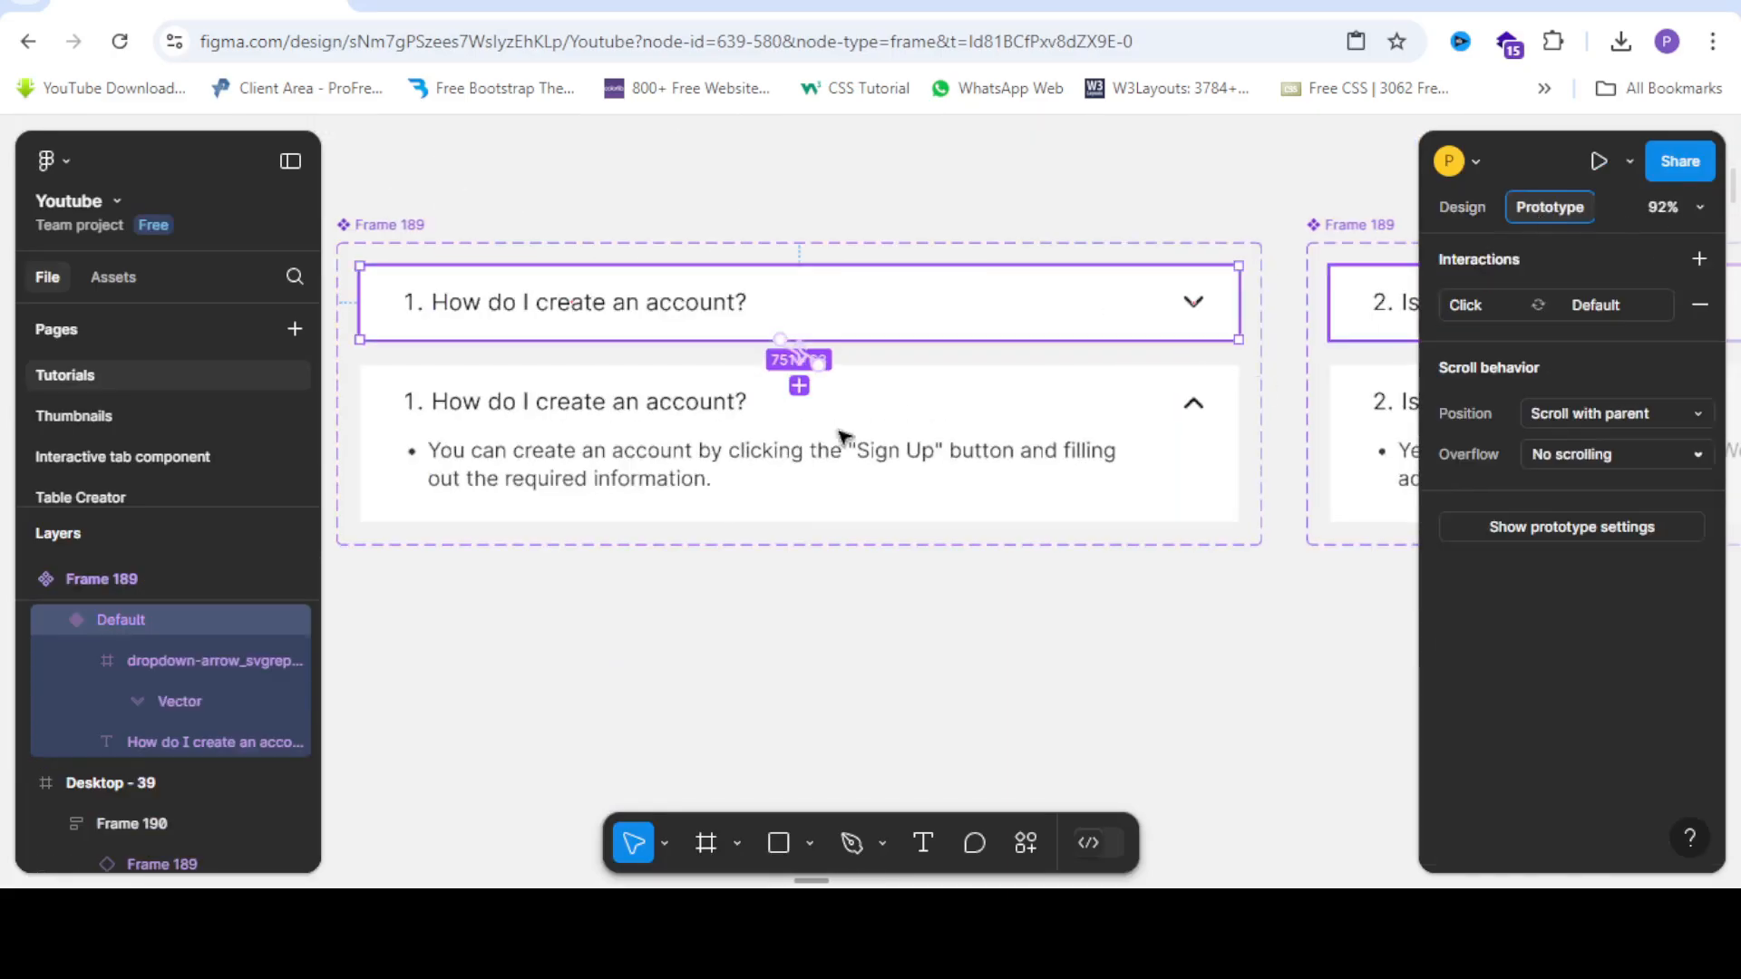
scroll(777, 359, "up", 5)
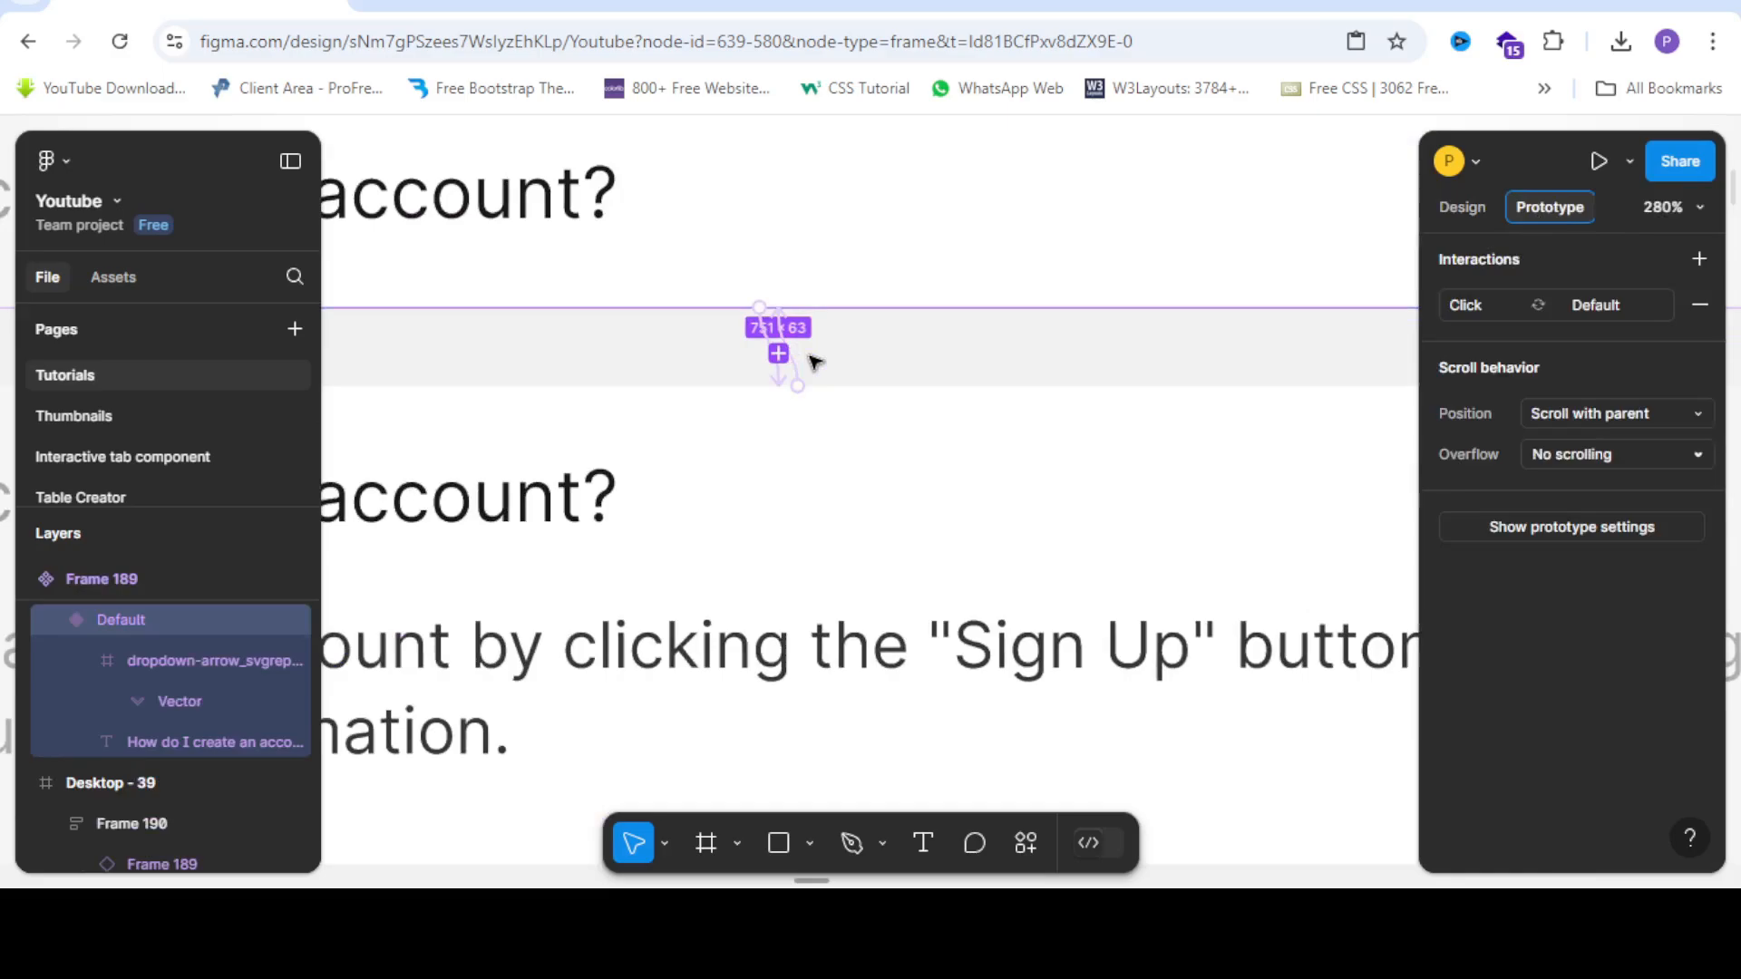
left_click(801, 375)
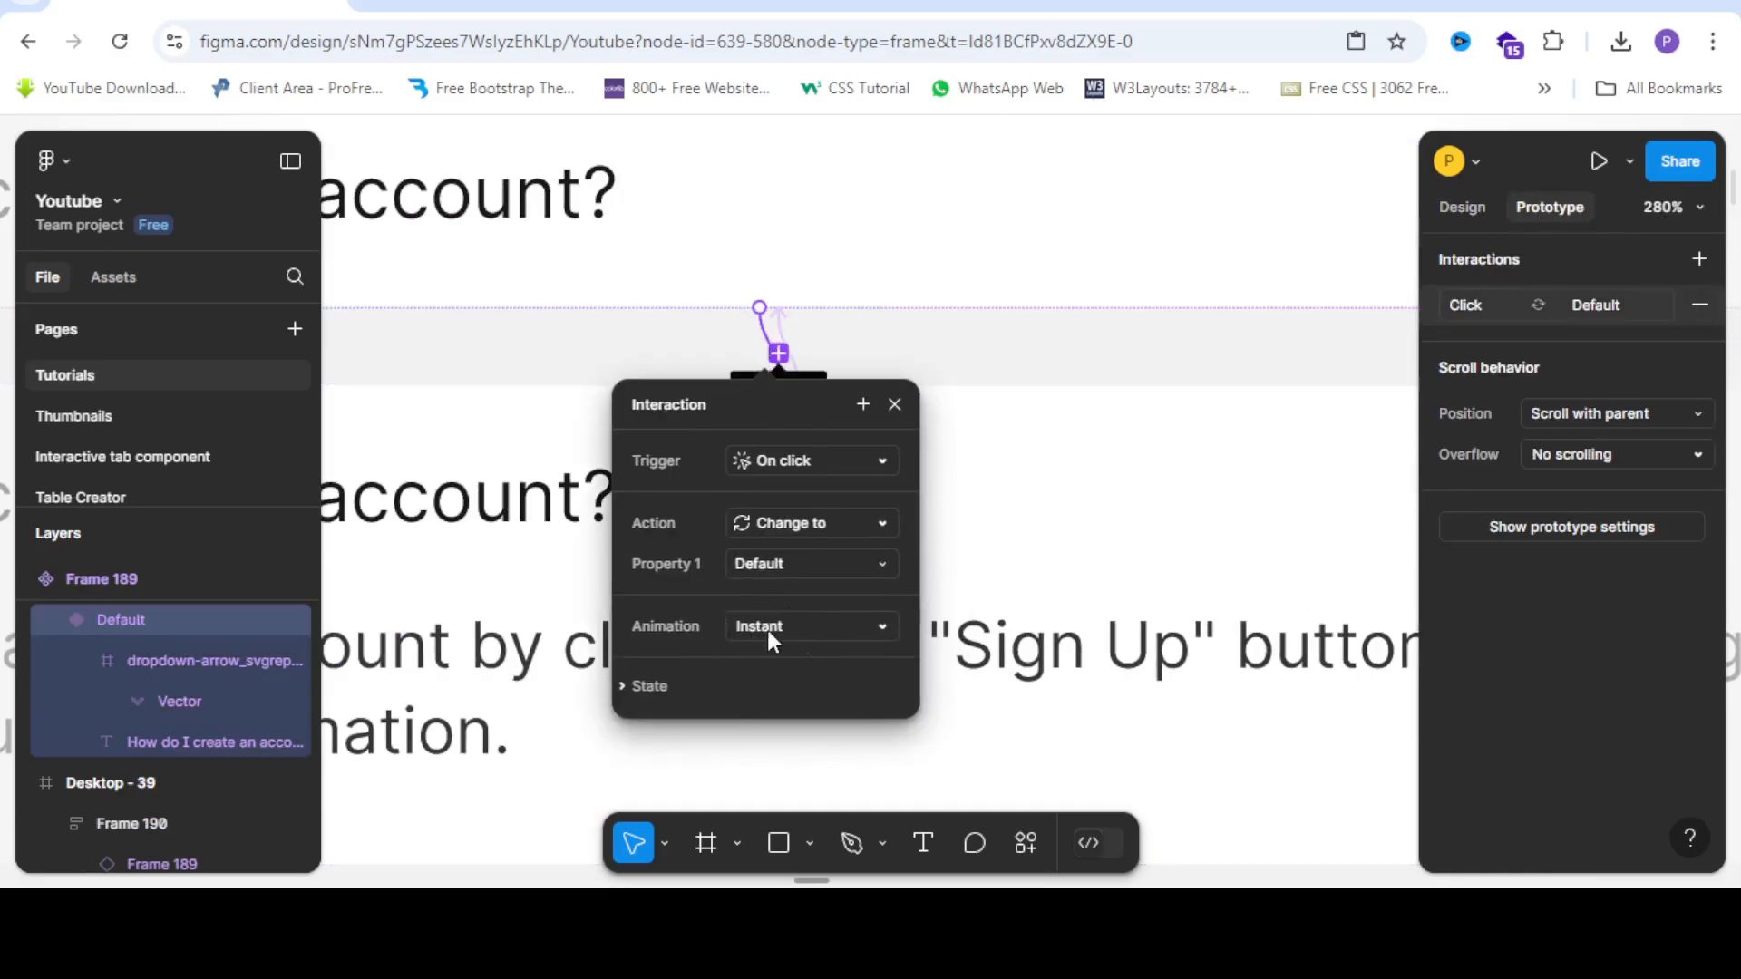
left_click(824, 624)
left_click(829, 673)
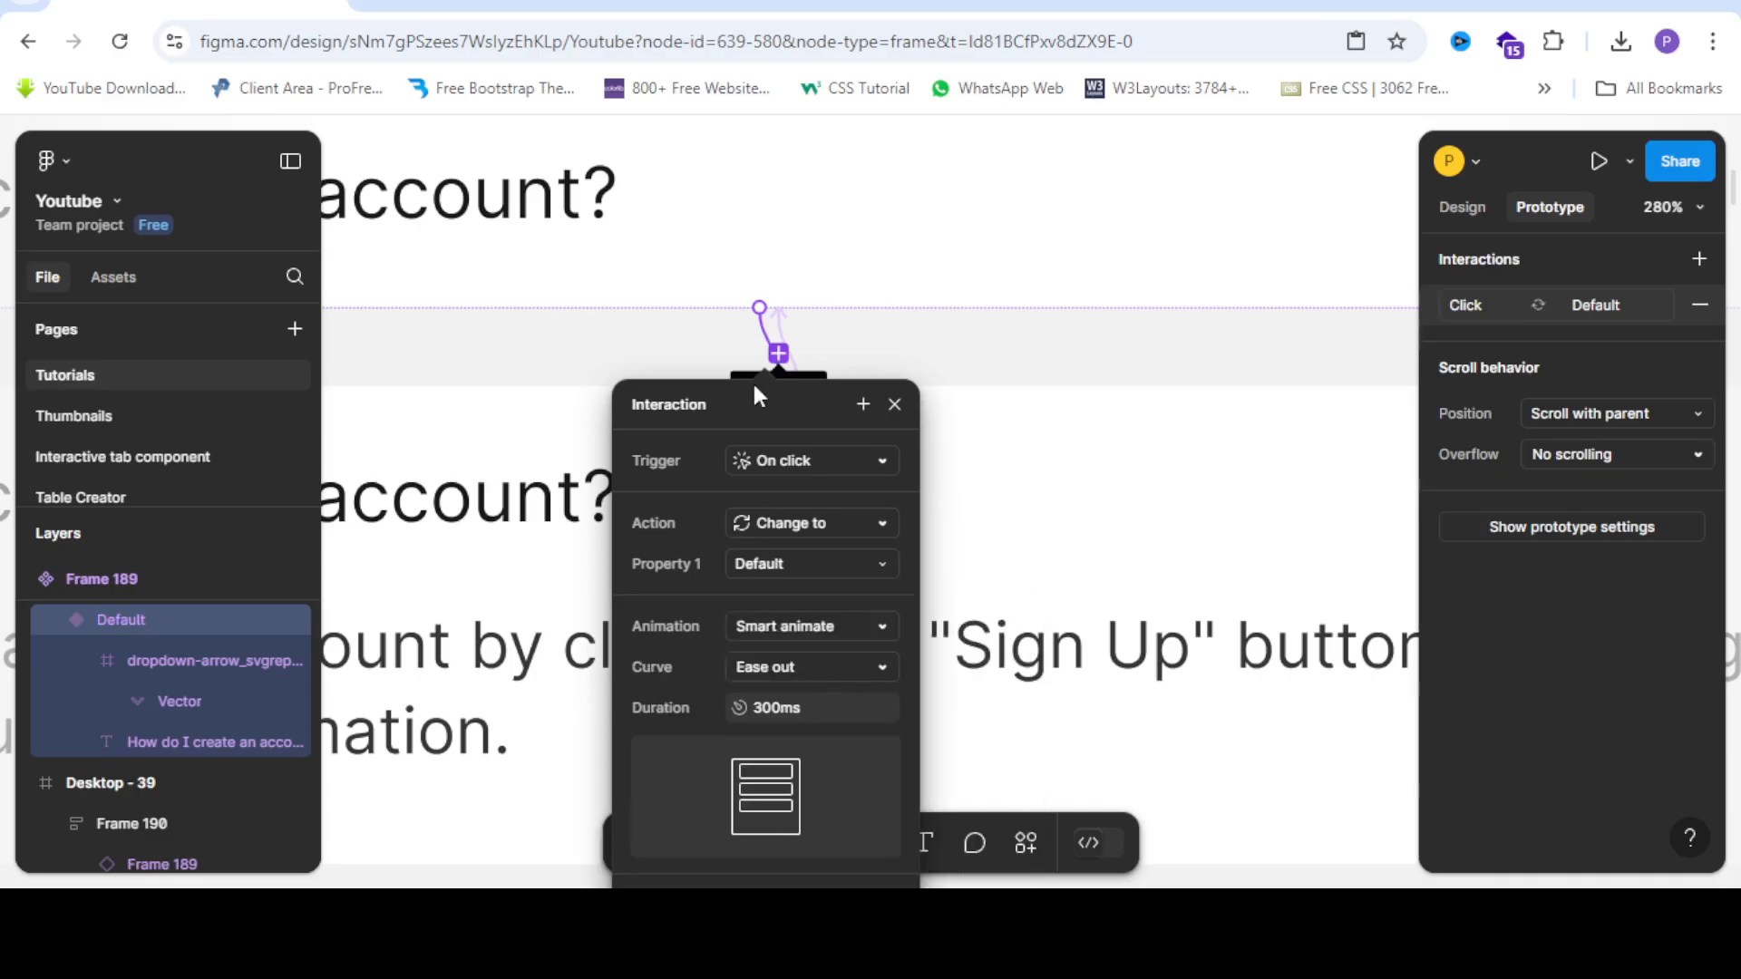
left_click(784, 328)
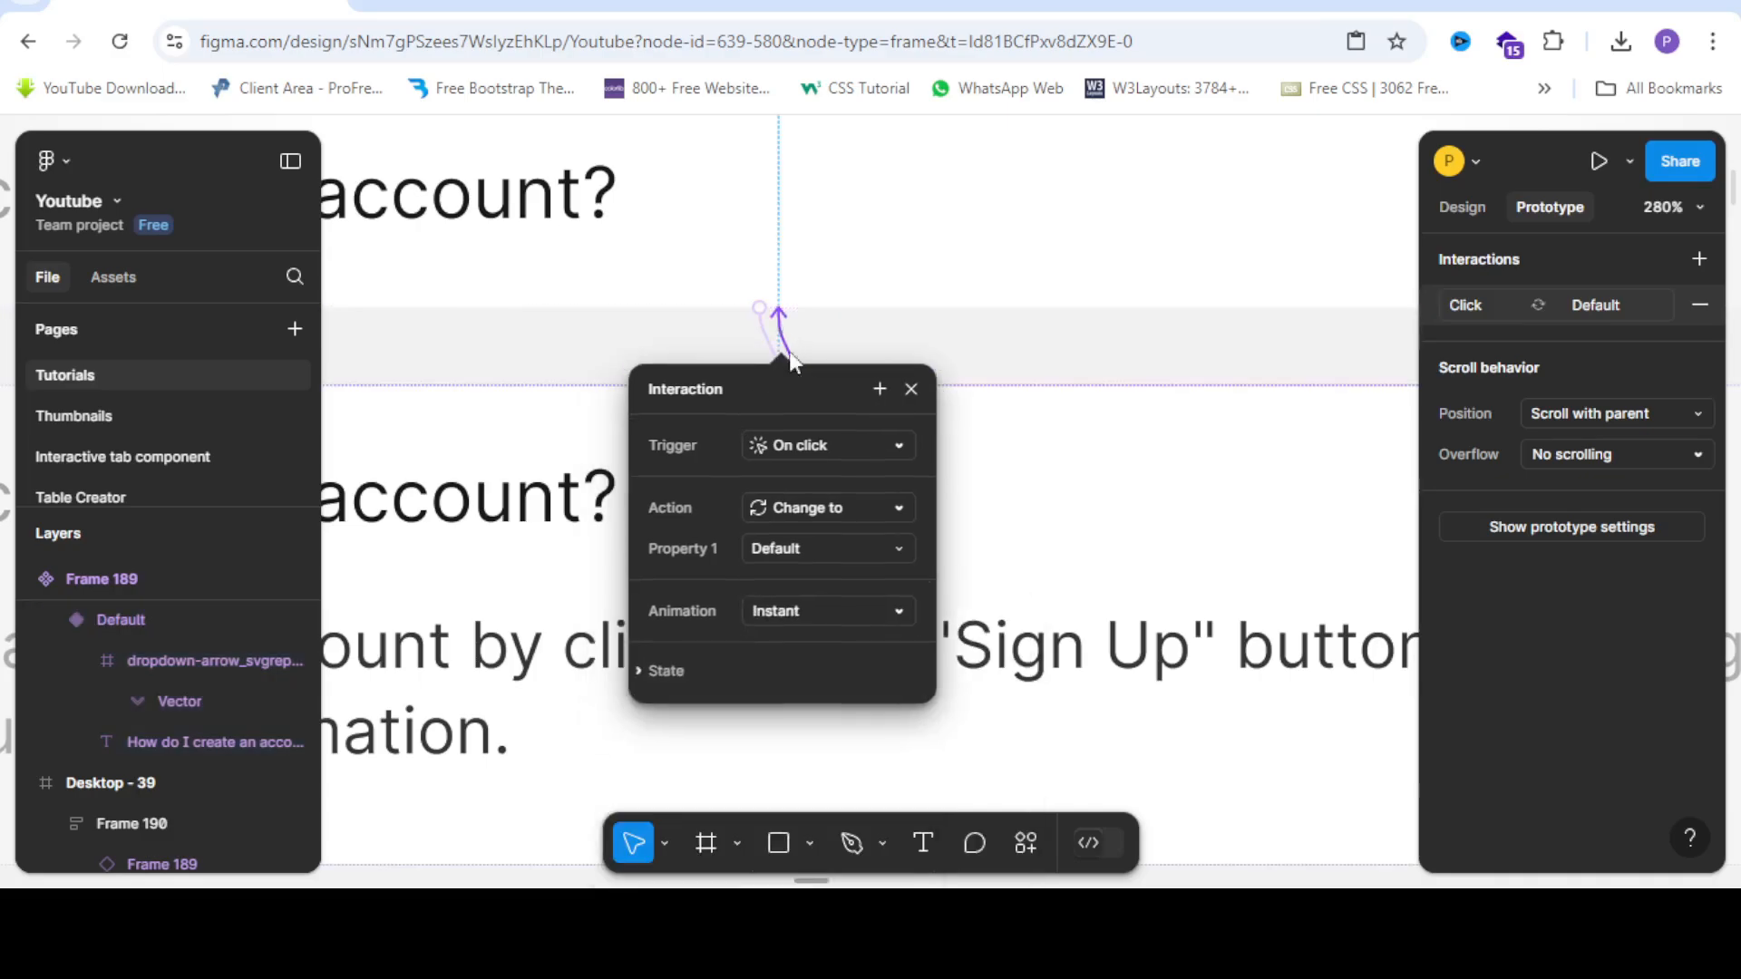
left_click(807, 606)
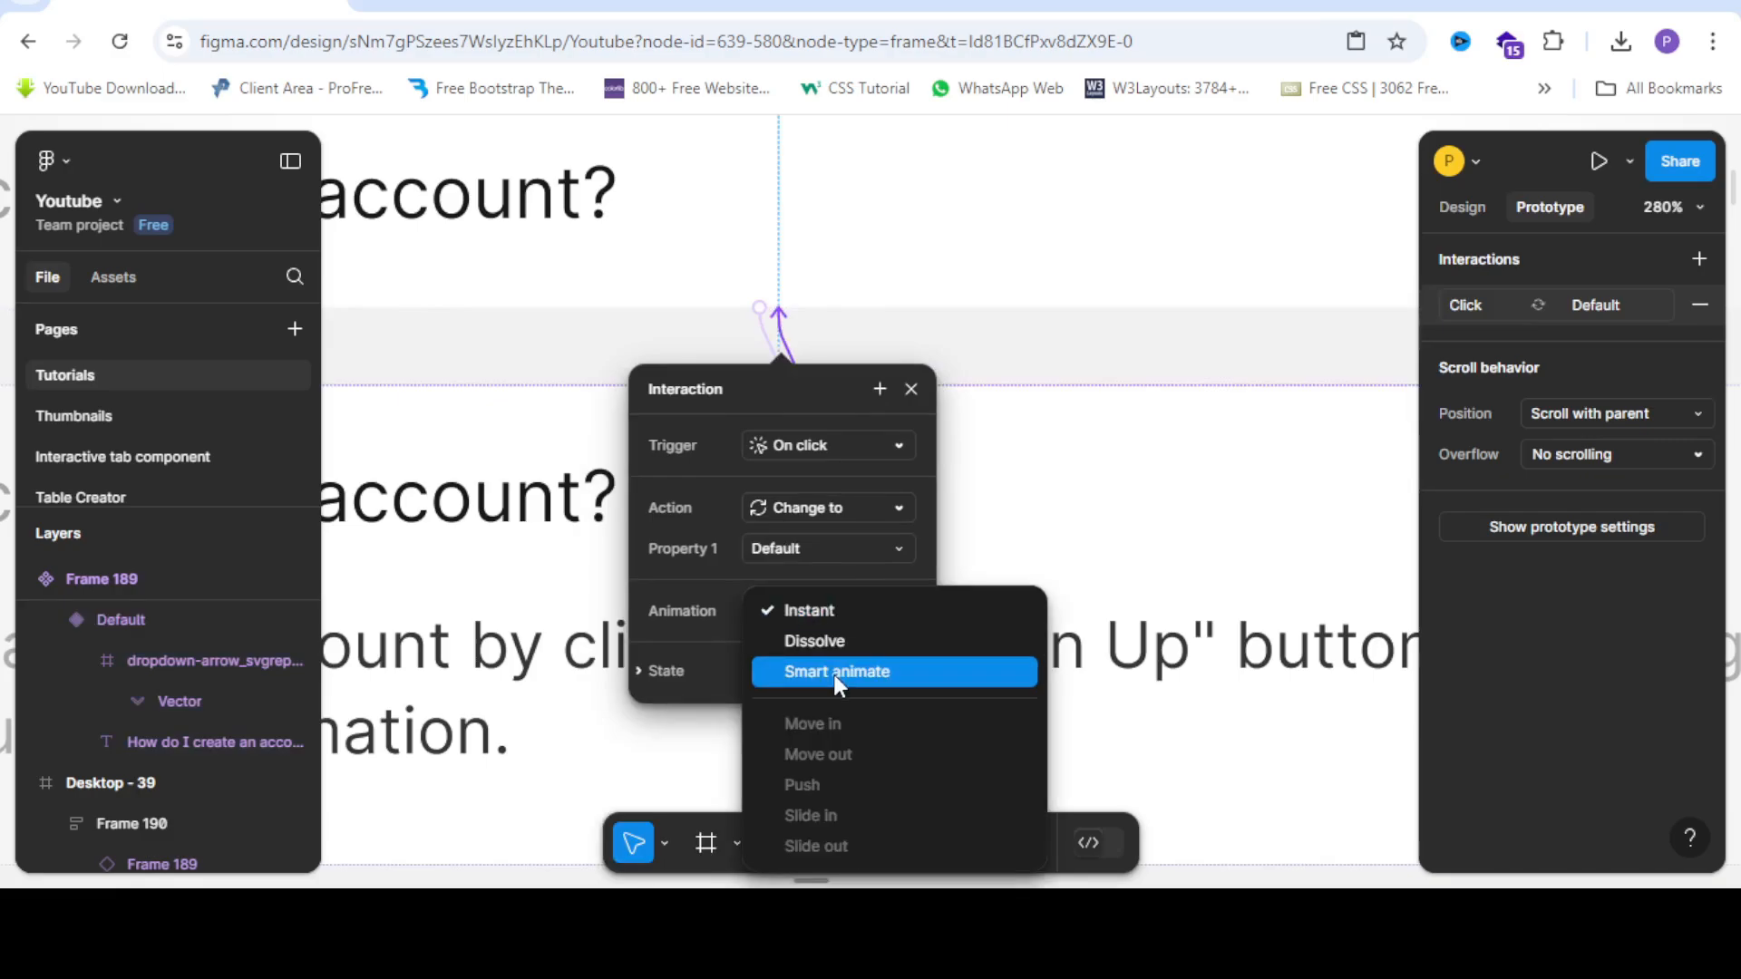
left_click(834, 674)
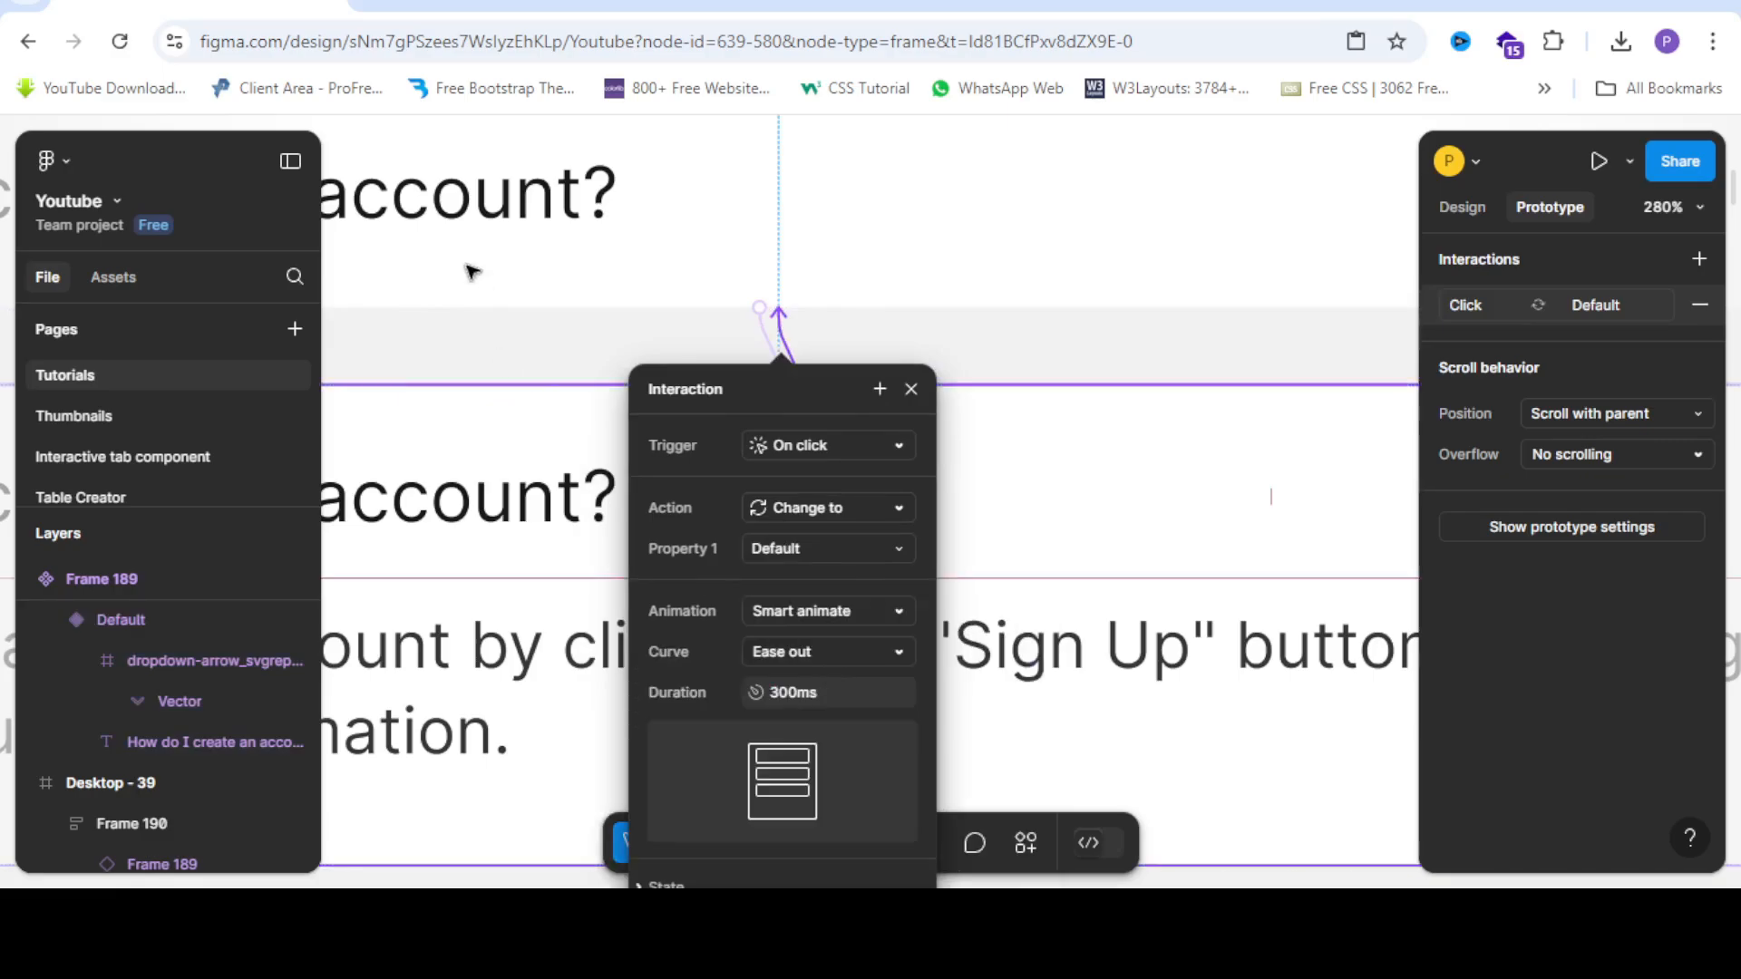
Set question 2's click transition to Smart animate.
scroll(602, 291, "down", 5)
scroll(816, 290, "right", 3)
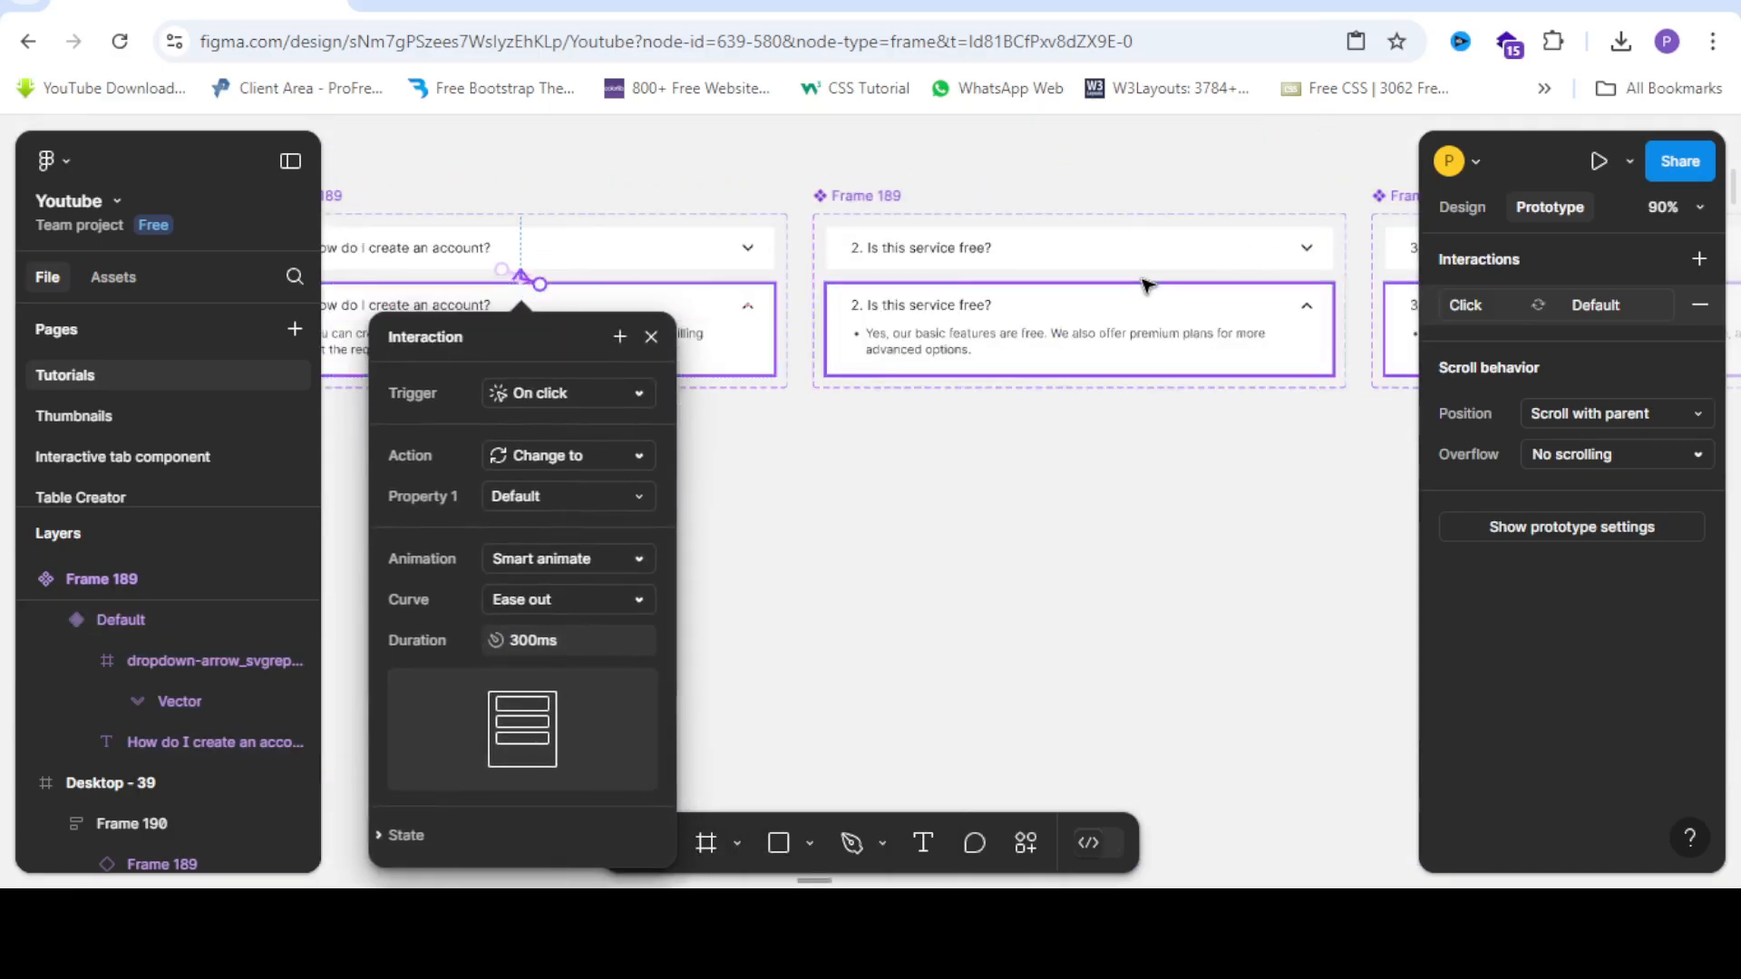
scroll(1178, 283, "up", 2)
left_click(1178, 237)
scroll(1197, 256, "up", 3)
scroll(820, 308, "up", 3)
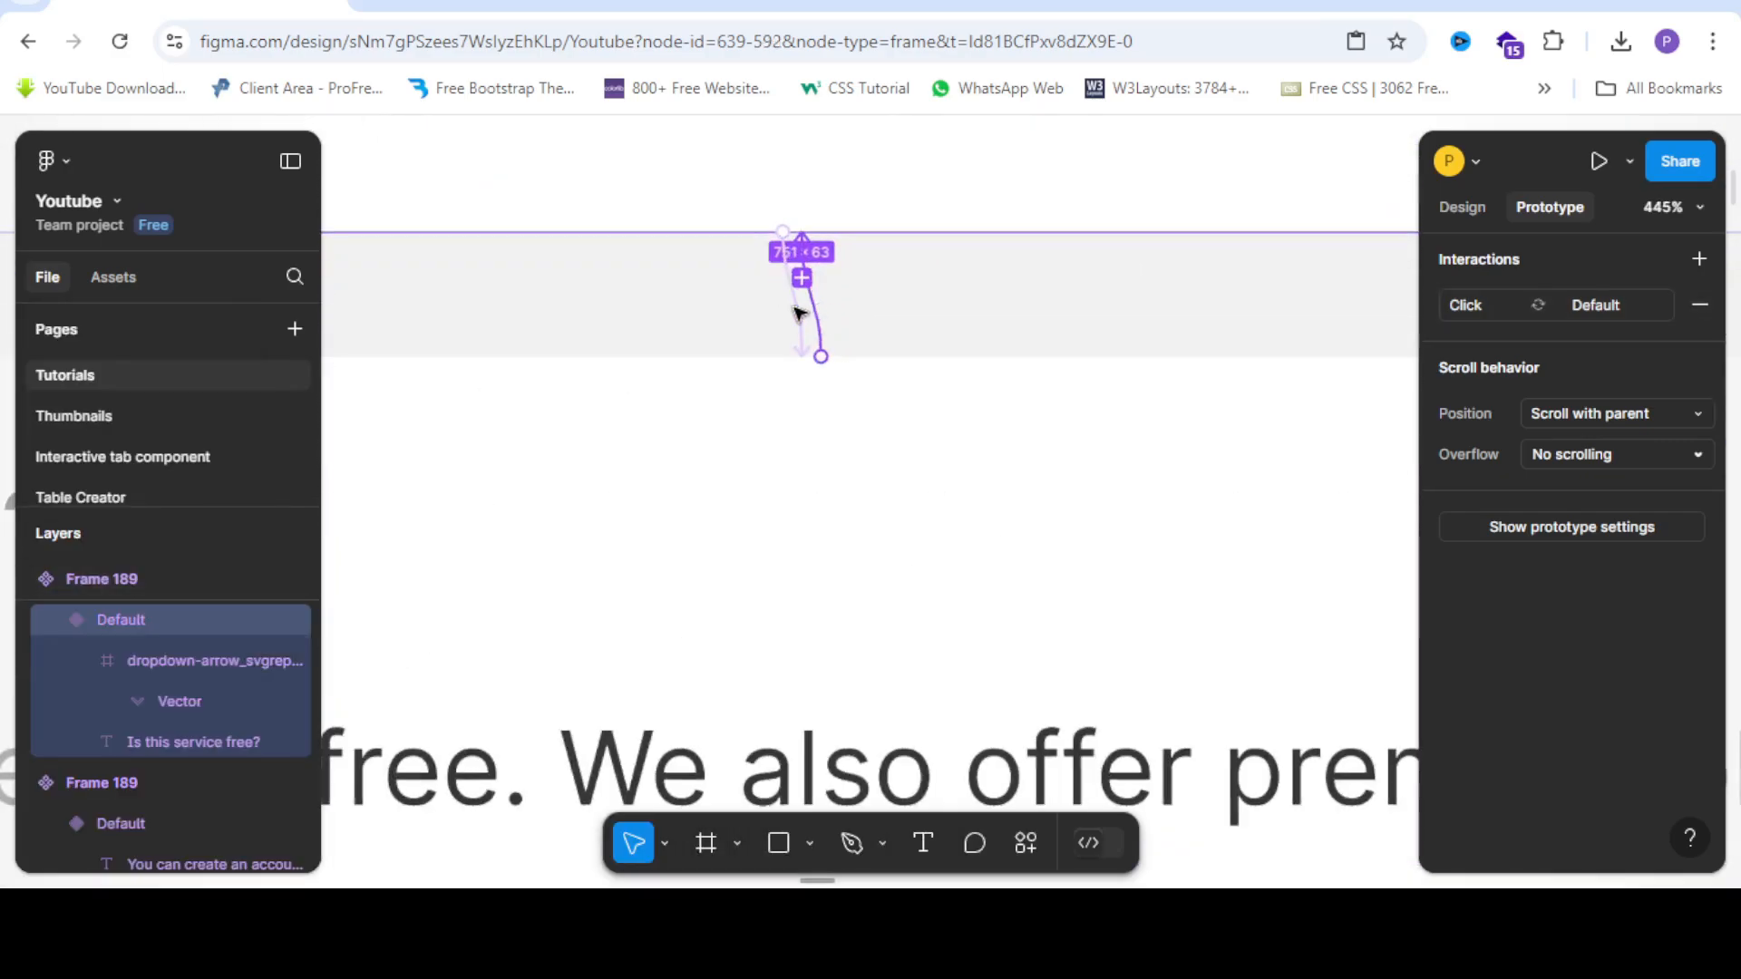
left_click(820, 355)
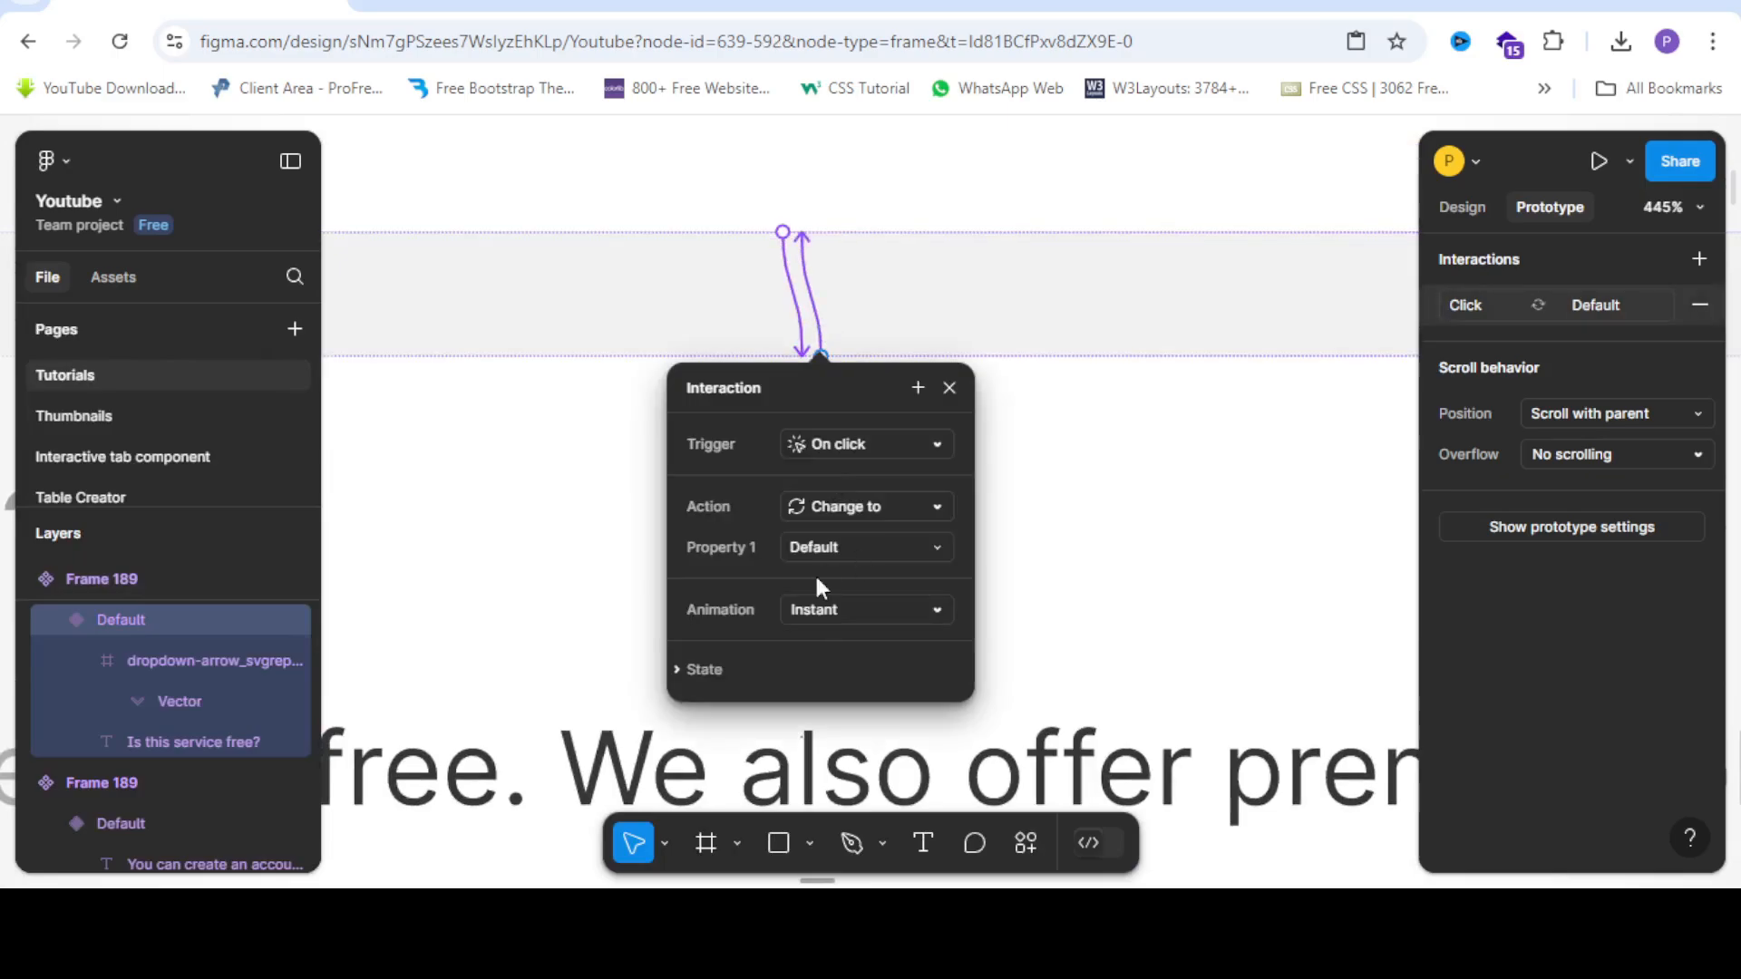
left_click(856, 609)
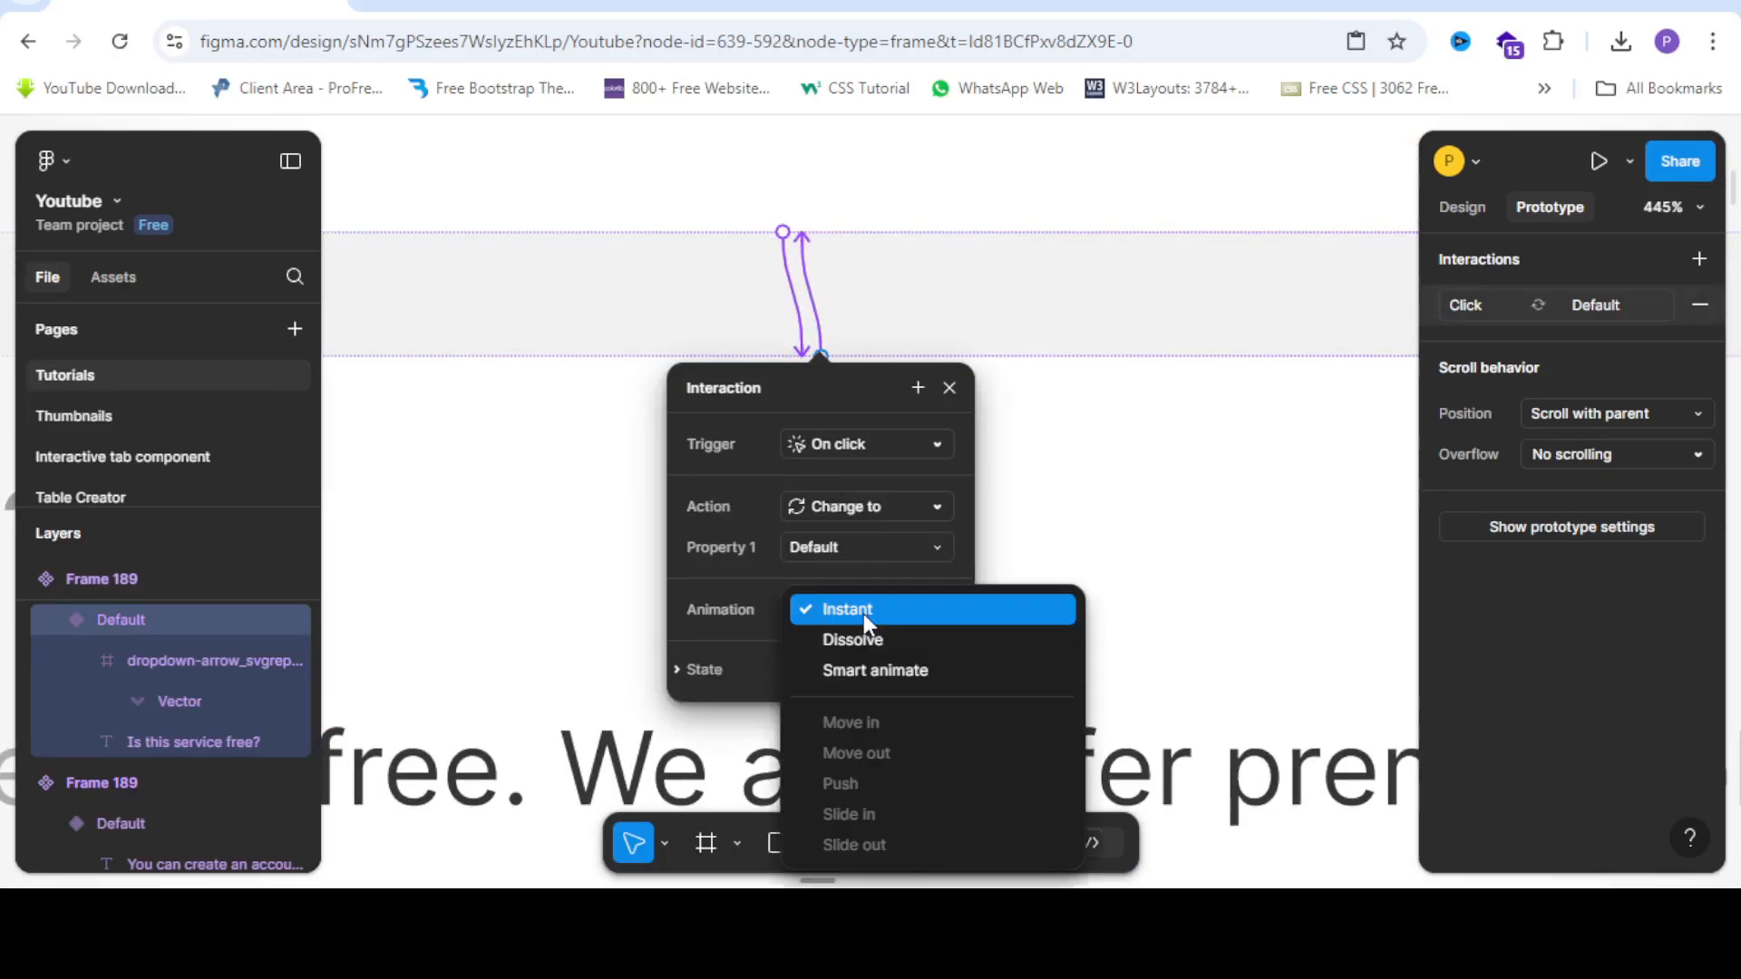
left_click(875, 667)
Set question 3's click transition to Smart animate.
scroll(498, 277, "down", 2)
scroll(499, 276, "down", 5)
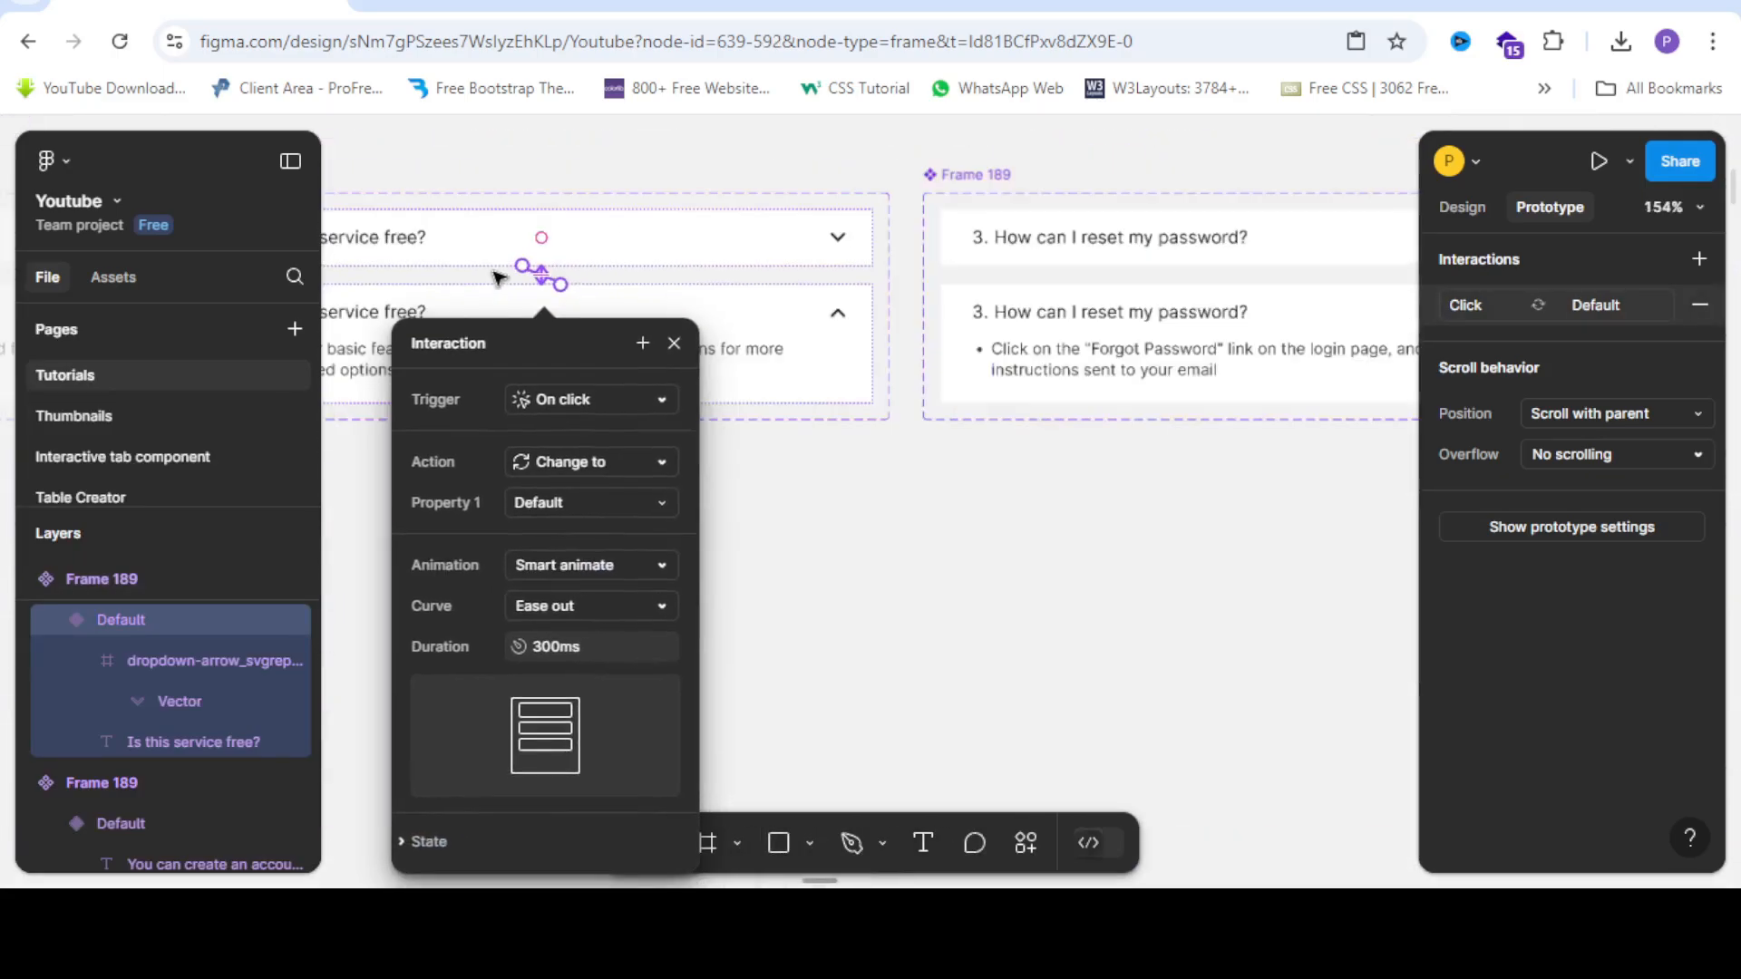
scroll(685, 245, "down", 2)
scroll(1053, 226, "up", 4)
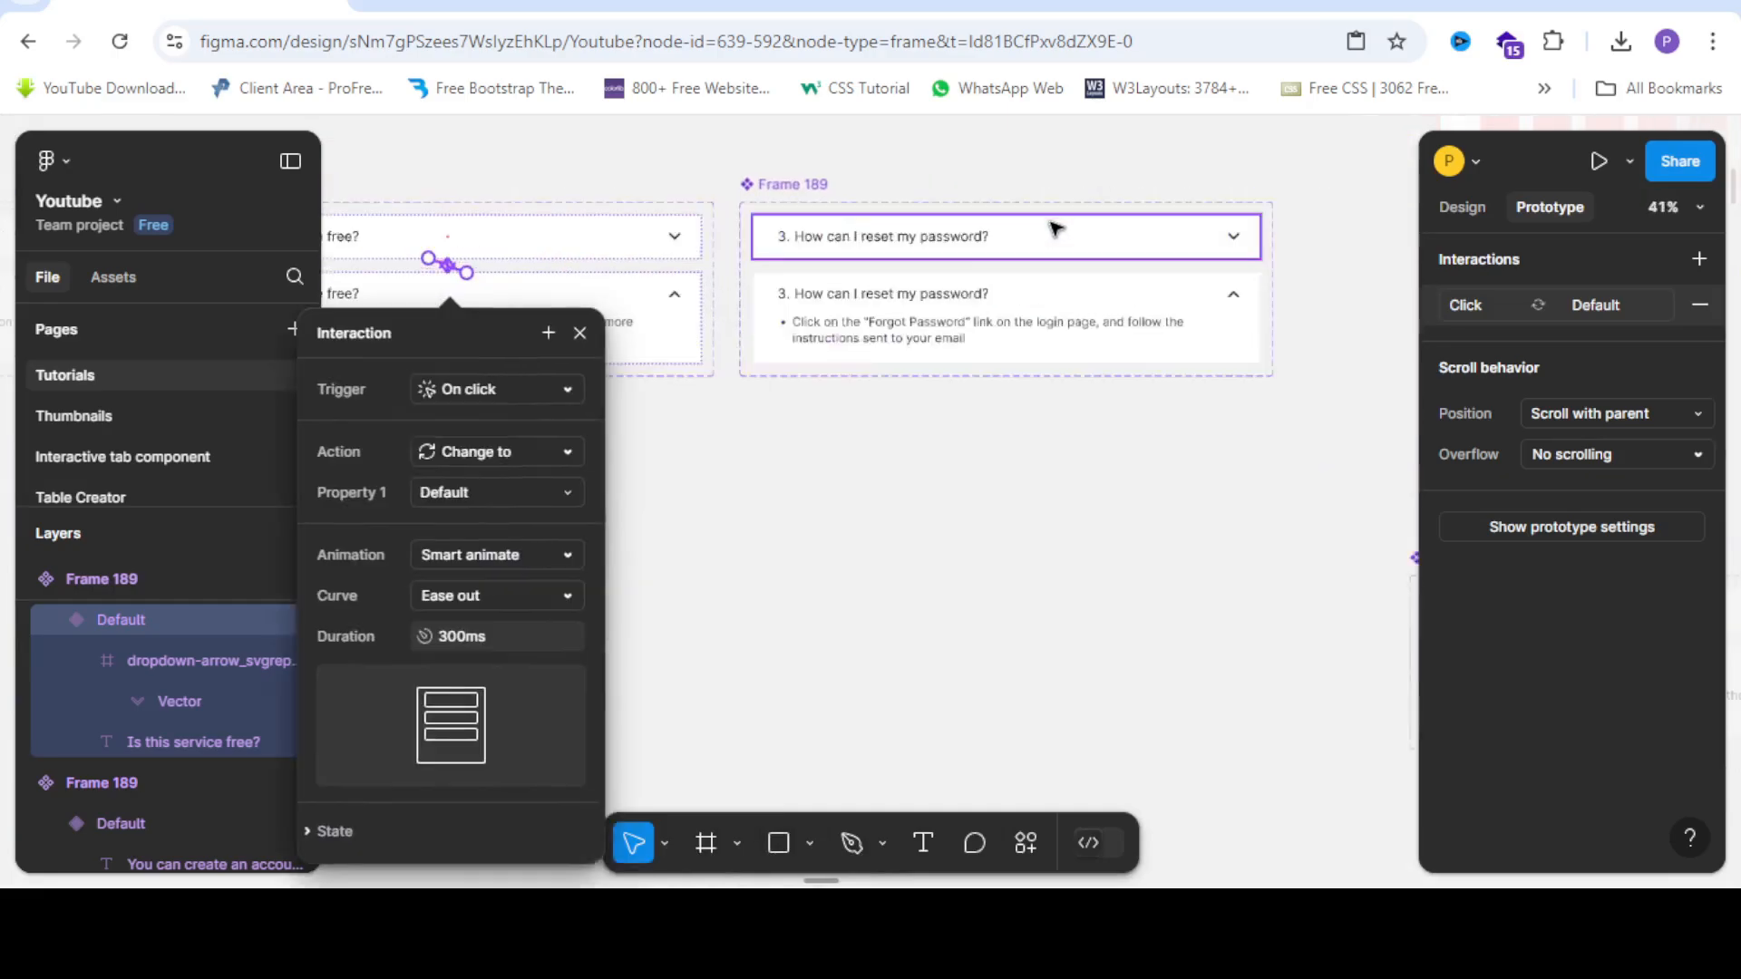
left_click(1057, 272)
scroll(1059, 360, "up", 2)
scroll(735, 245, "up", 5)
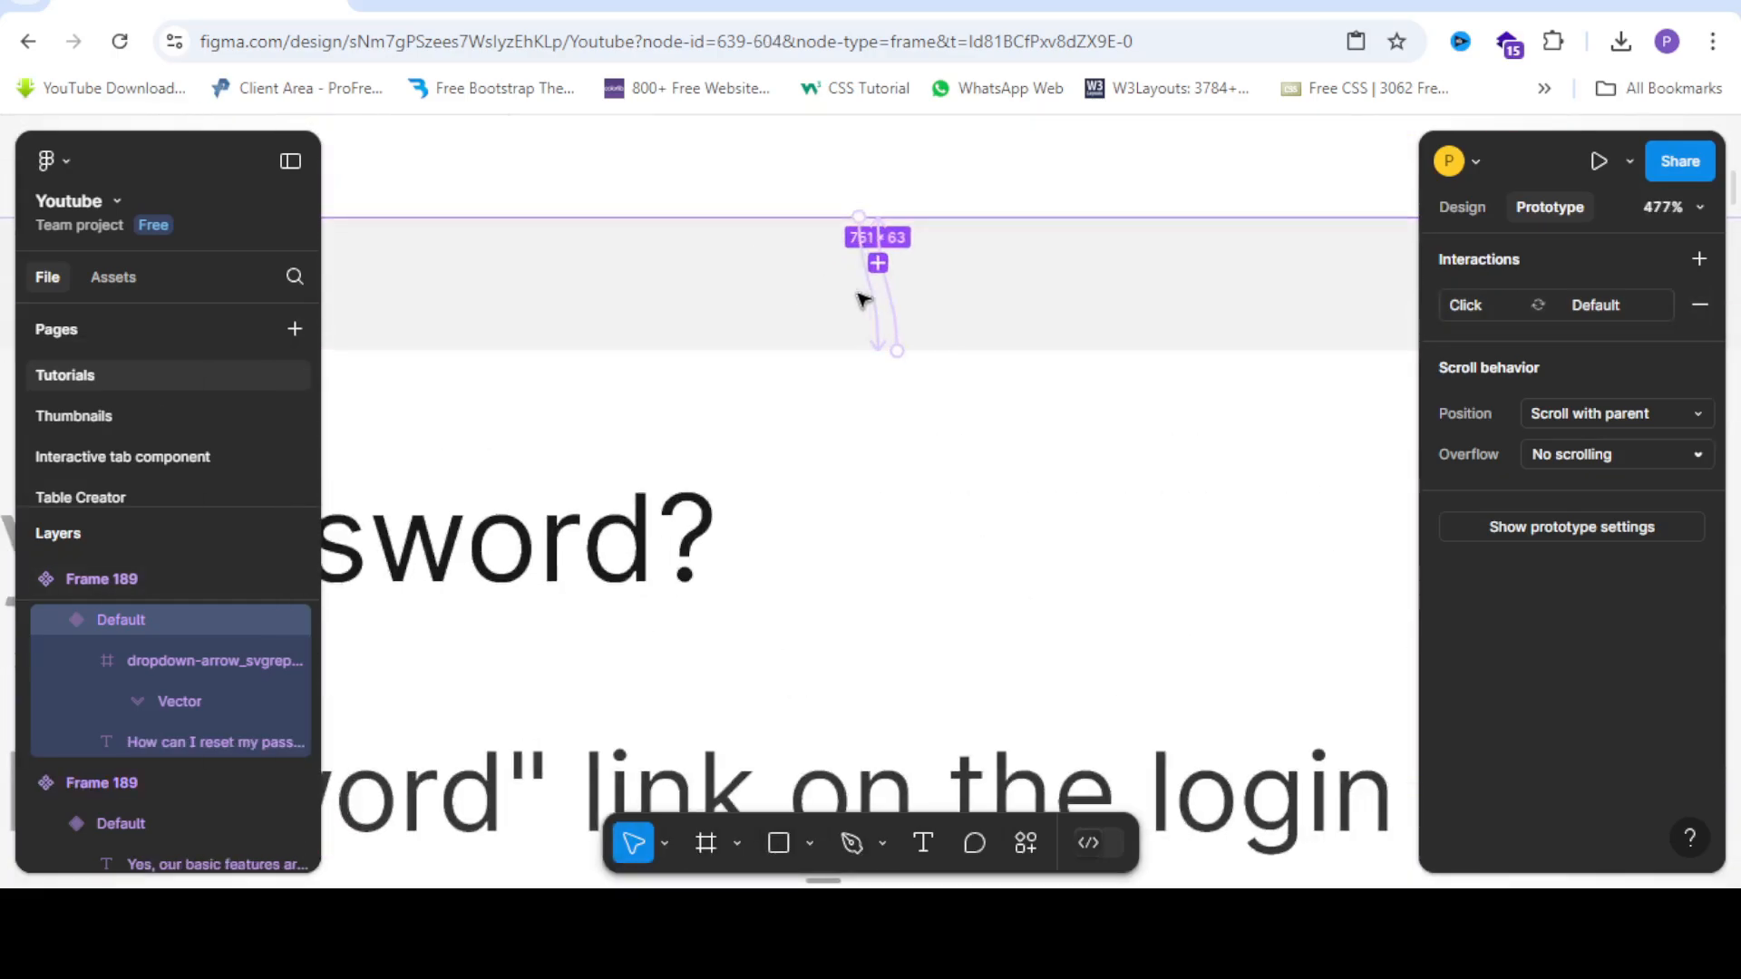
left_click(896, 351)
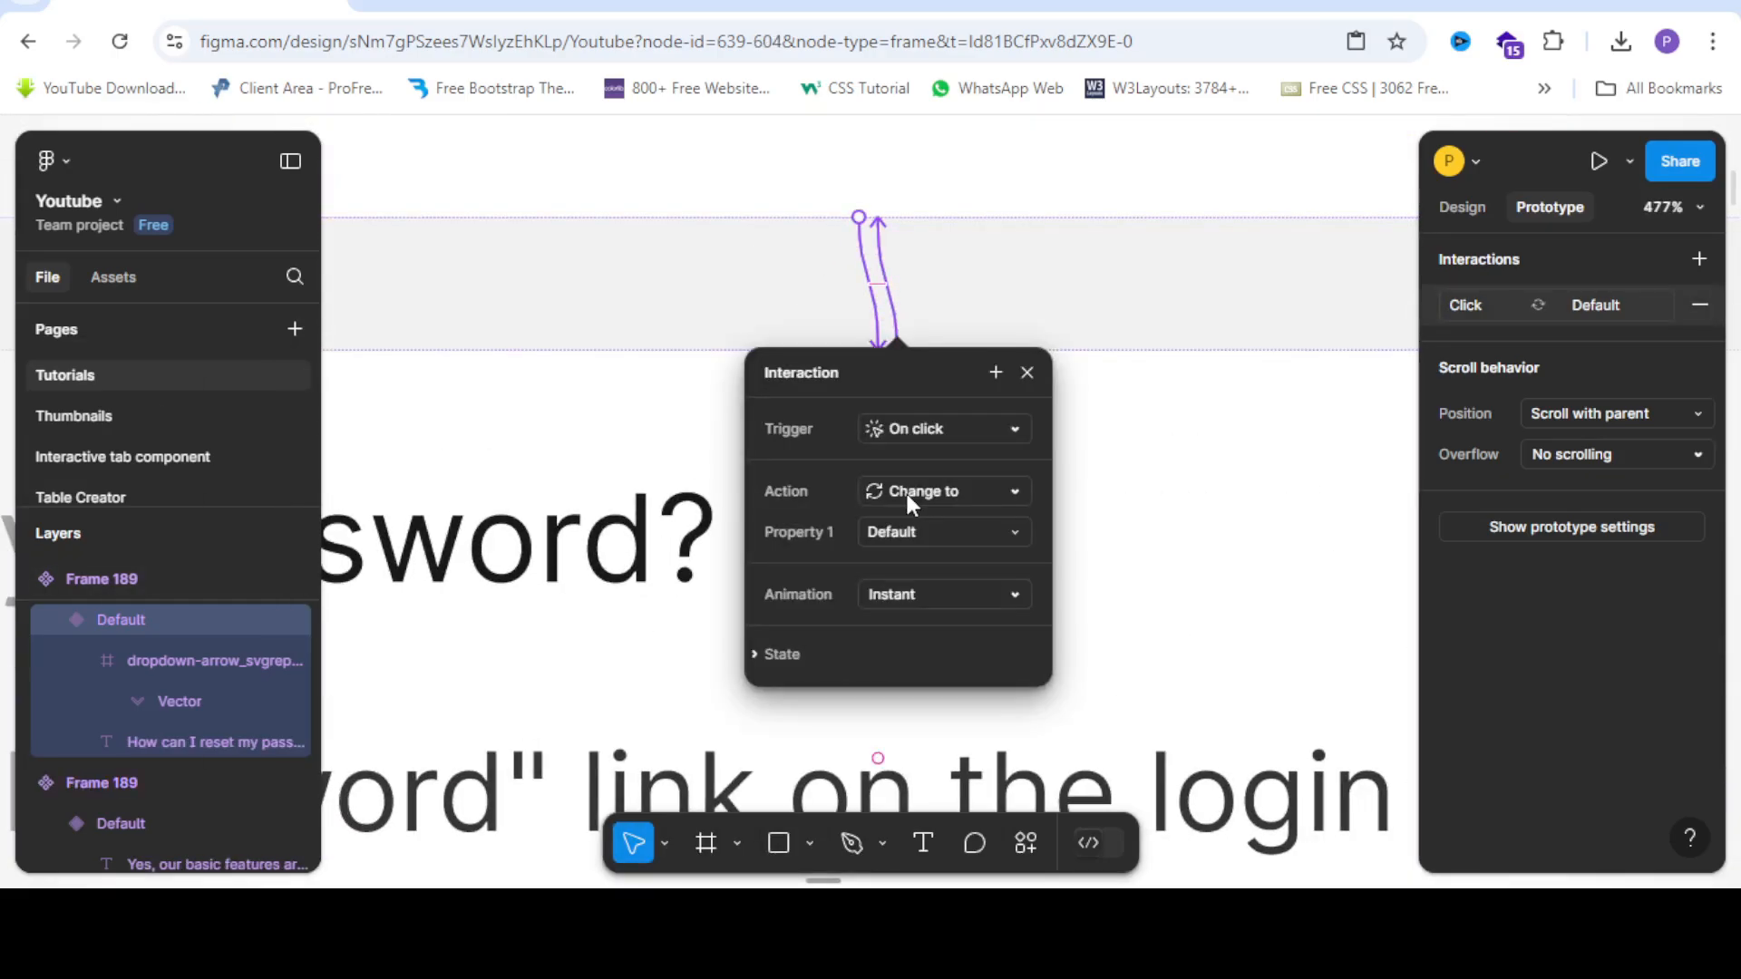
left_click(926, 594)
left_click(956, 652)
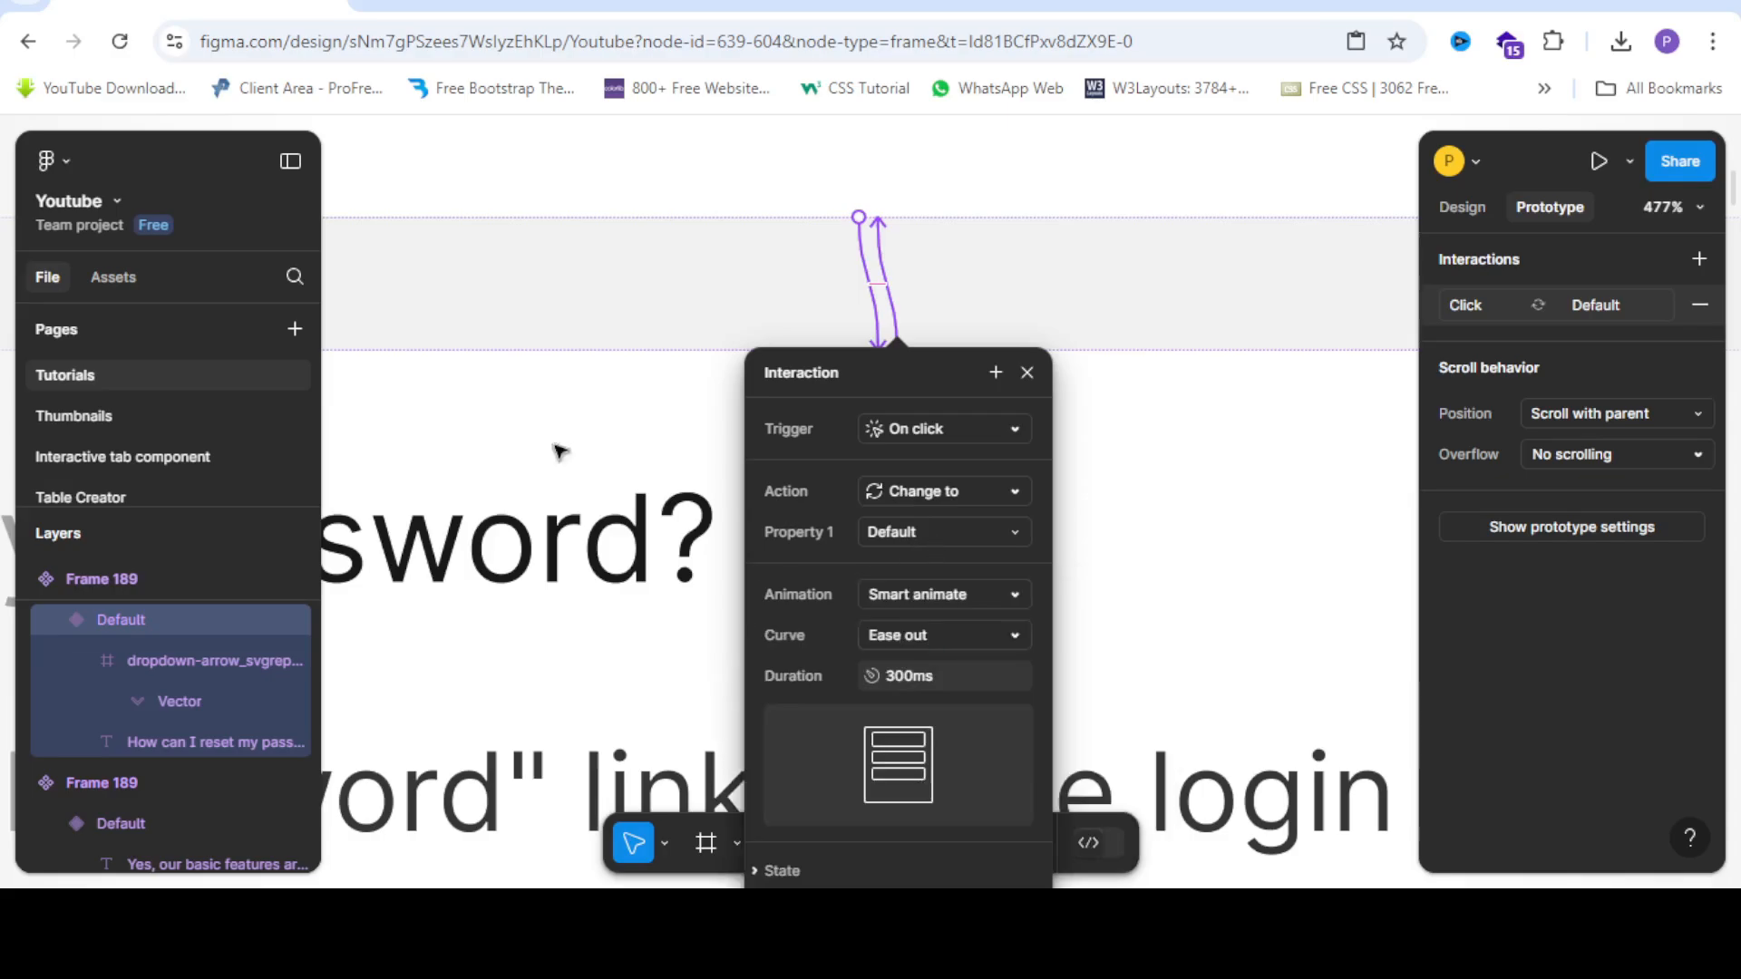
Set question 4's click transition to Smart animate.
scroll(343, 318, "down", 2)
scroll(342, 317, "down", 10)
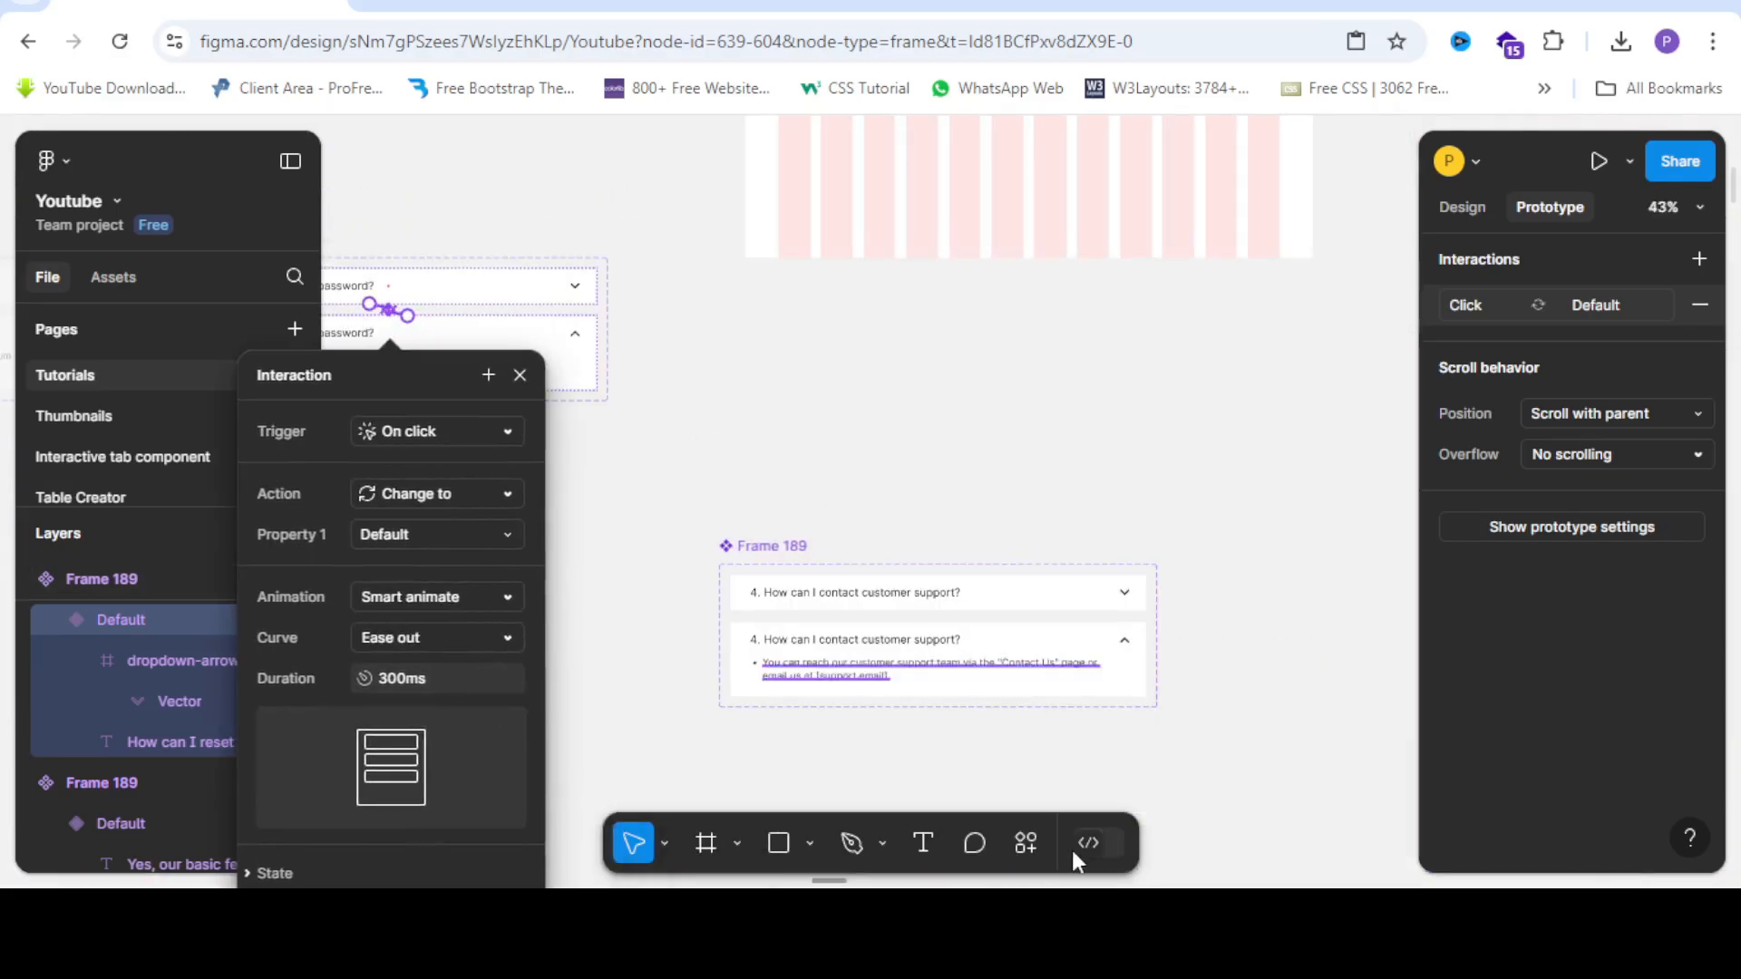
scroll(952, 408, "up", 7)
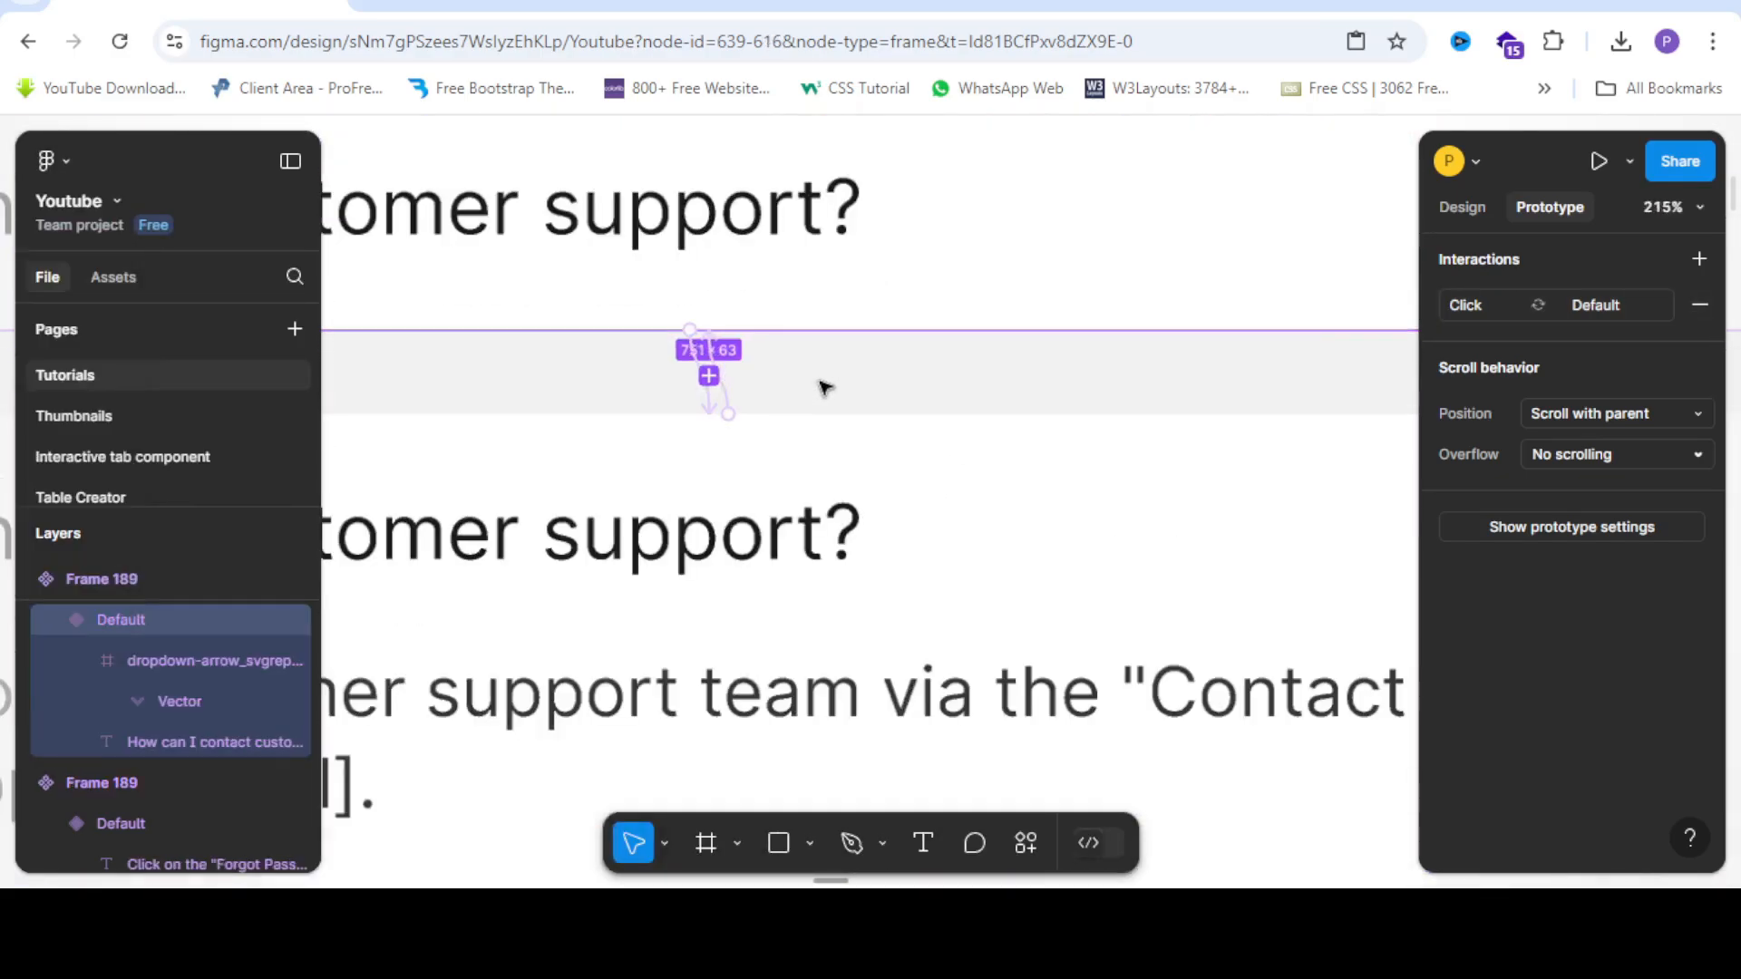
scroll(682, 355, "up", 3)
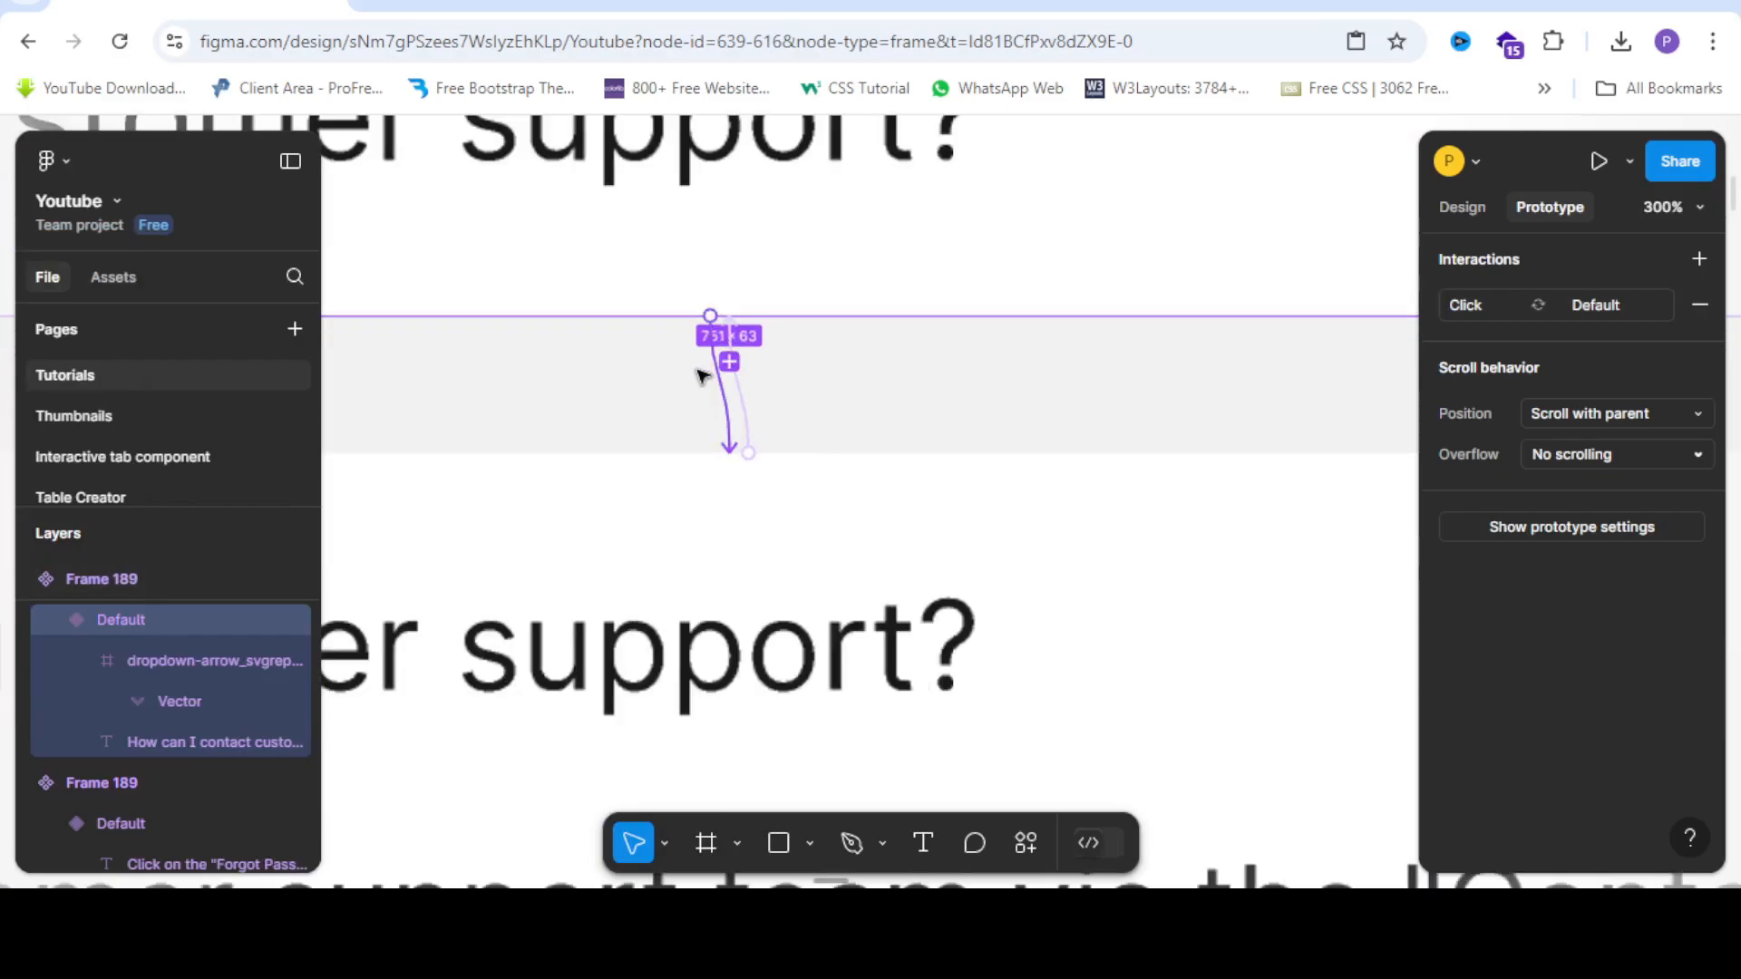
left_click(745, 410)
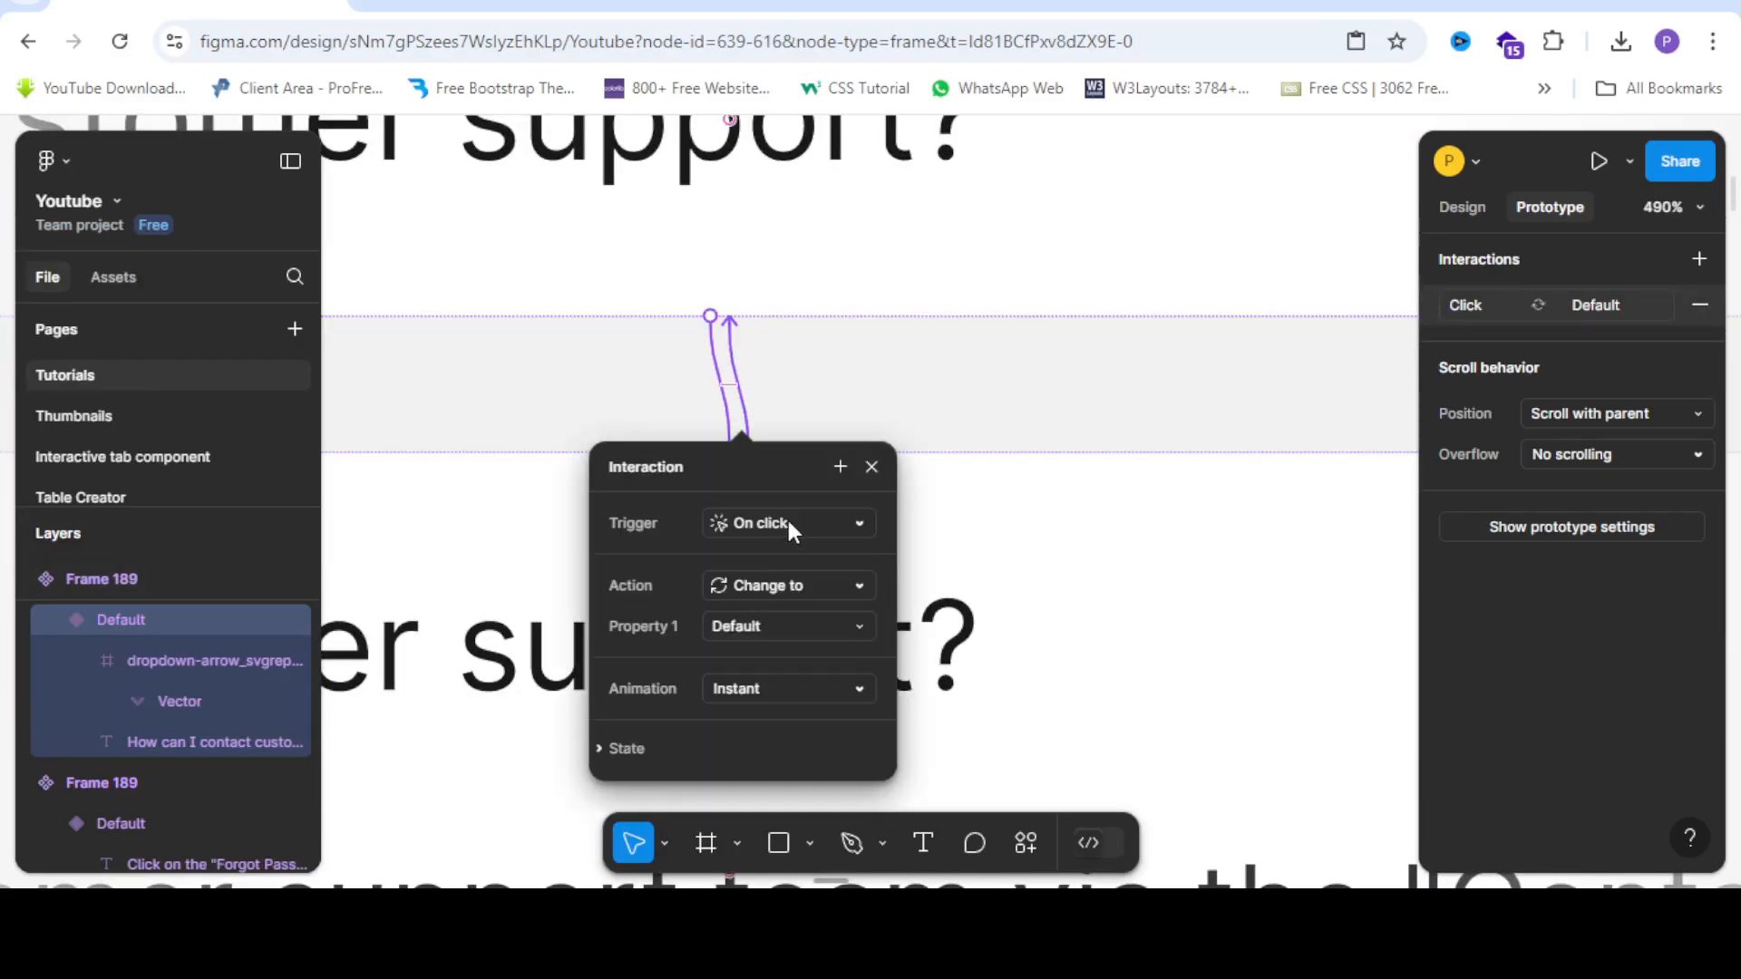
left_click(774, 684)
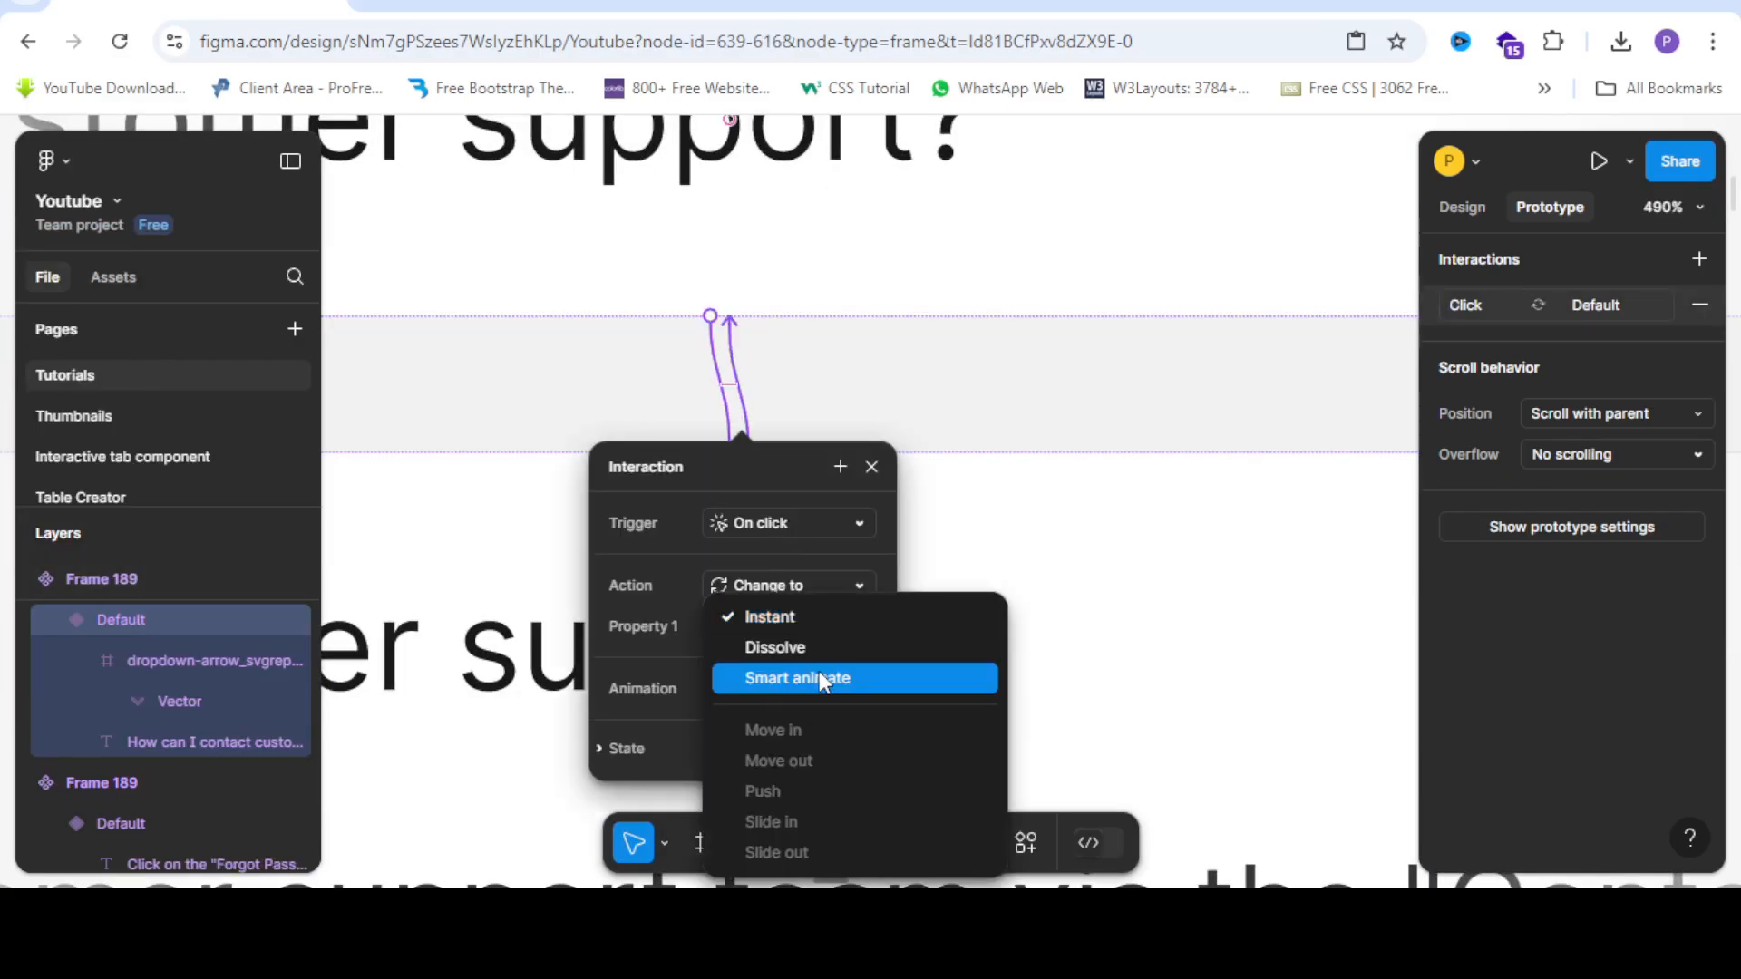
left_click(819, 678)
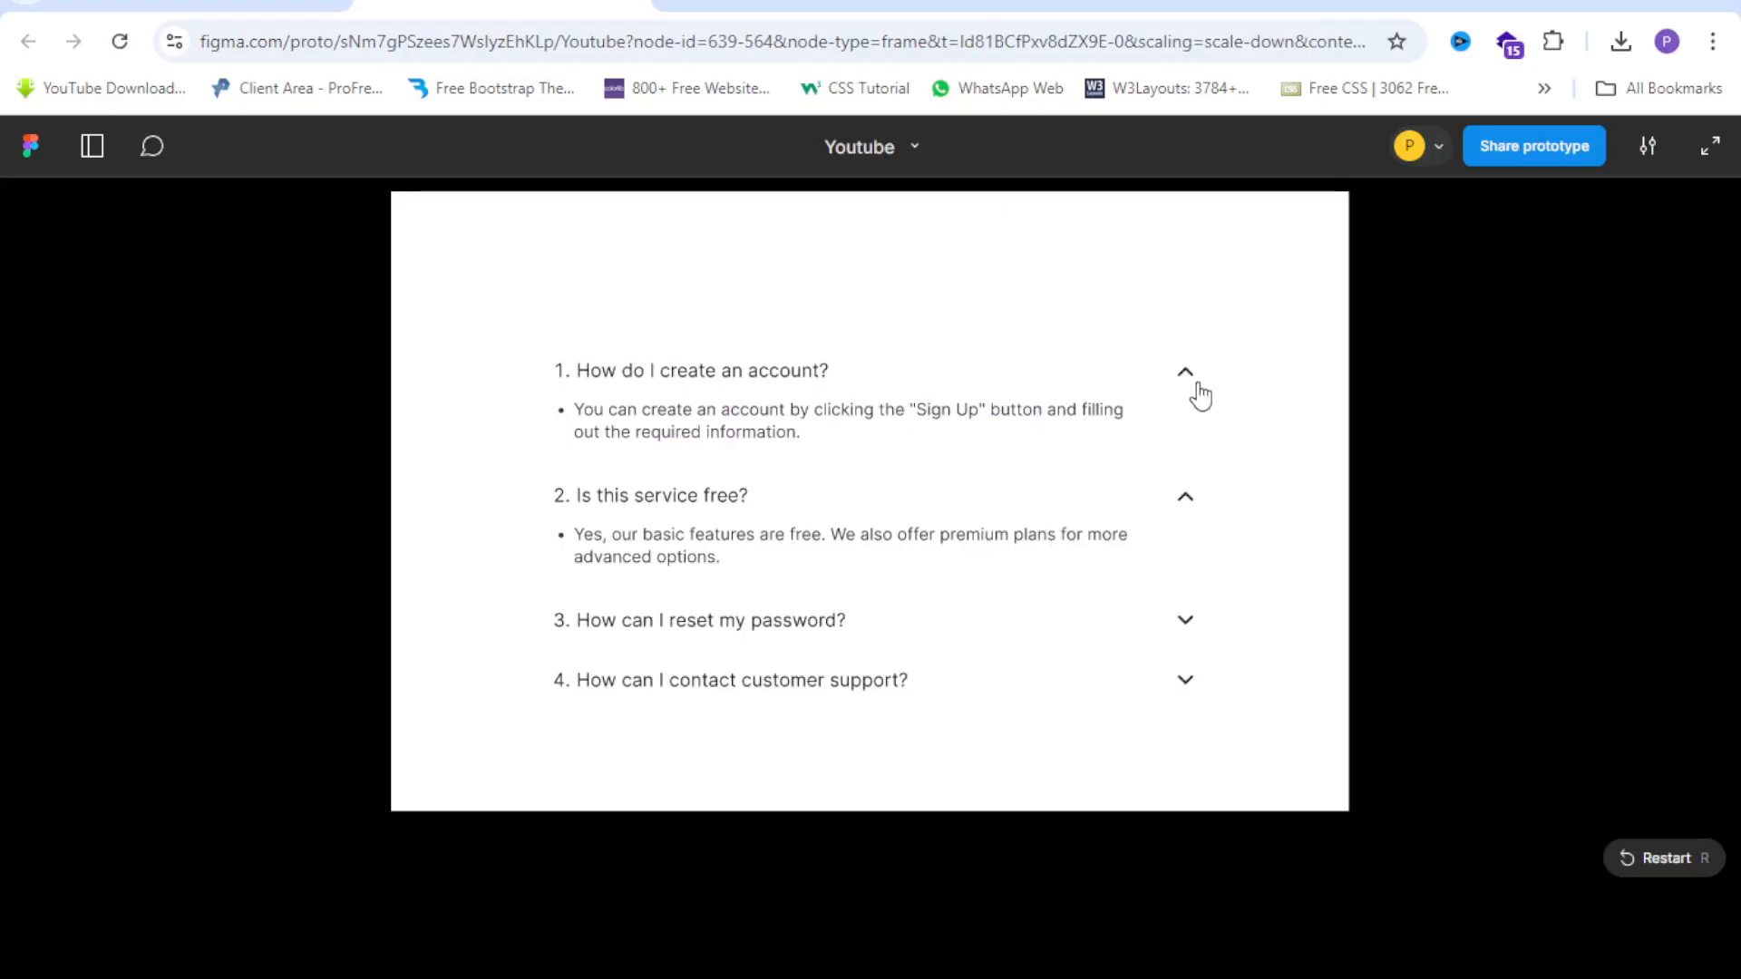
In the preview, collapse question 1 and expand question 2.
left_click(1195, 393)
left_click(1177, 443)
left_click(1179, 442)
Toggle questions 1 and 2 open and closed, ending with all four rows collapsed.
left_click(1177, 435)
left_click(1186, 385)
left_click(1187, 385)
left_click(1180, 428)
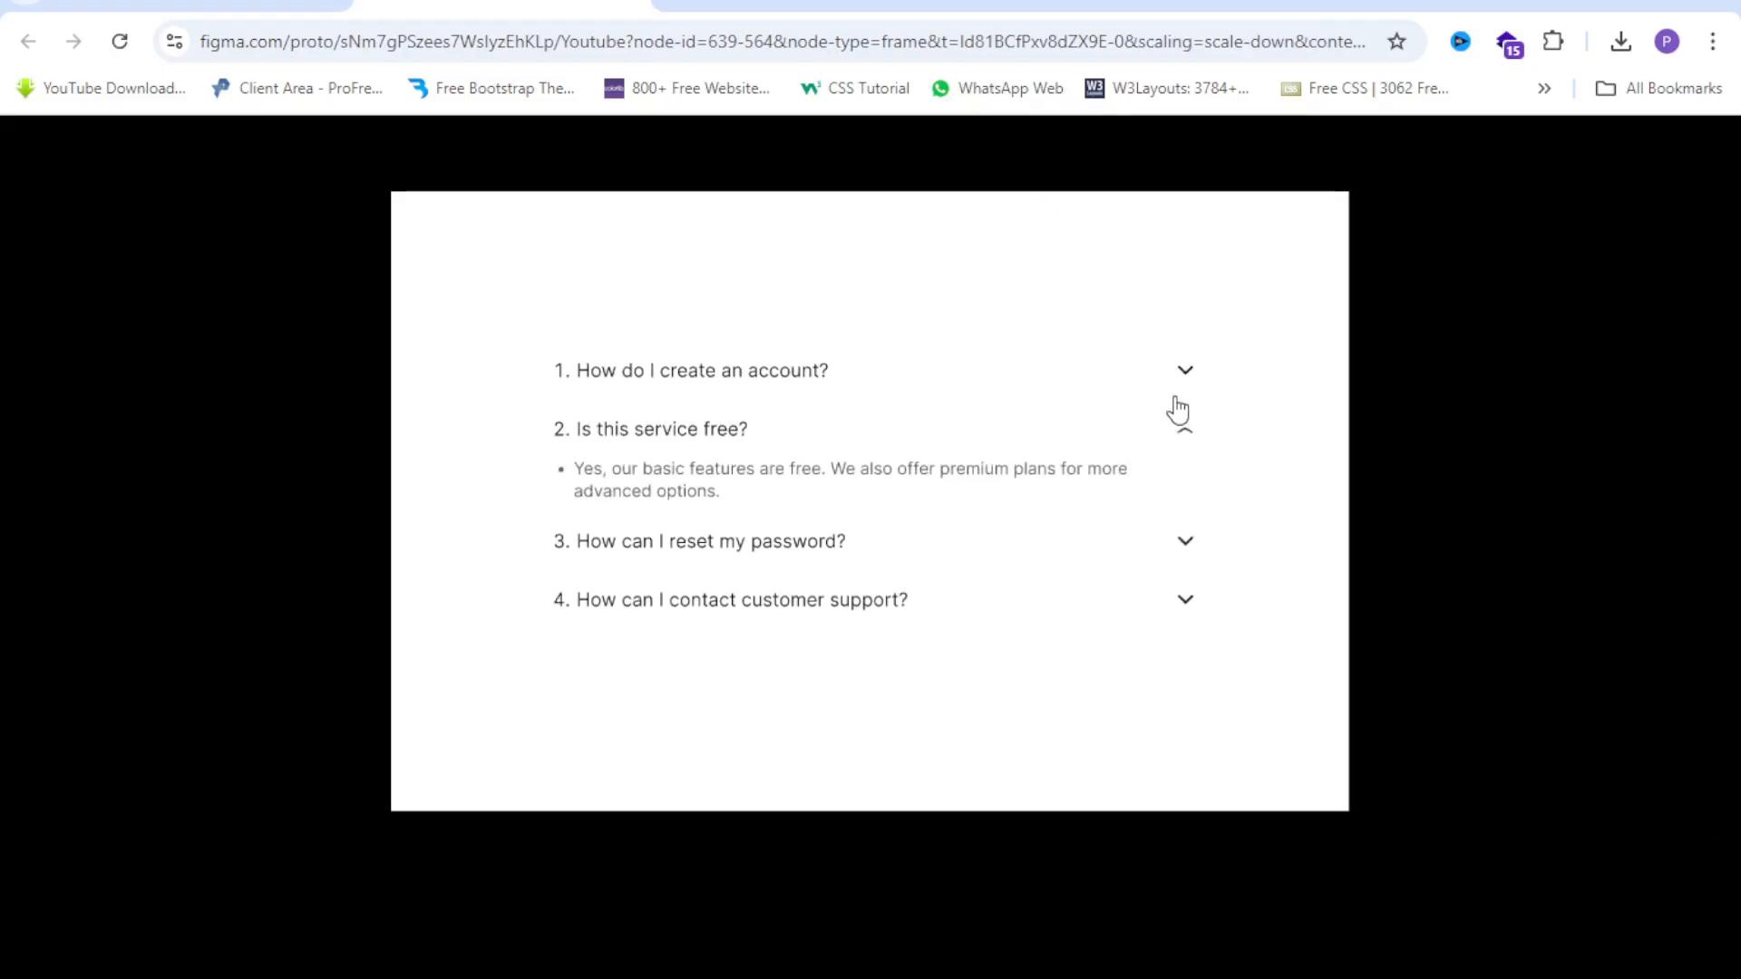
left_click(1185, 378)
left_click(1186, 381)
left_click(1178, 439)
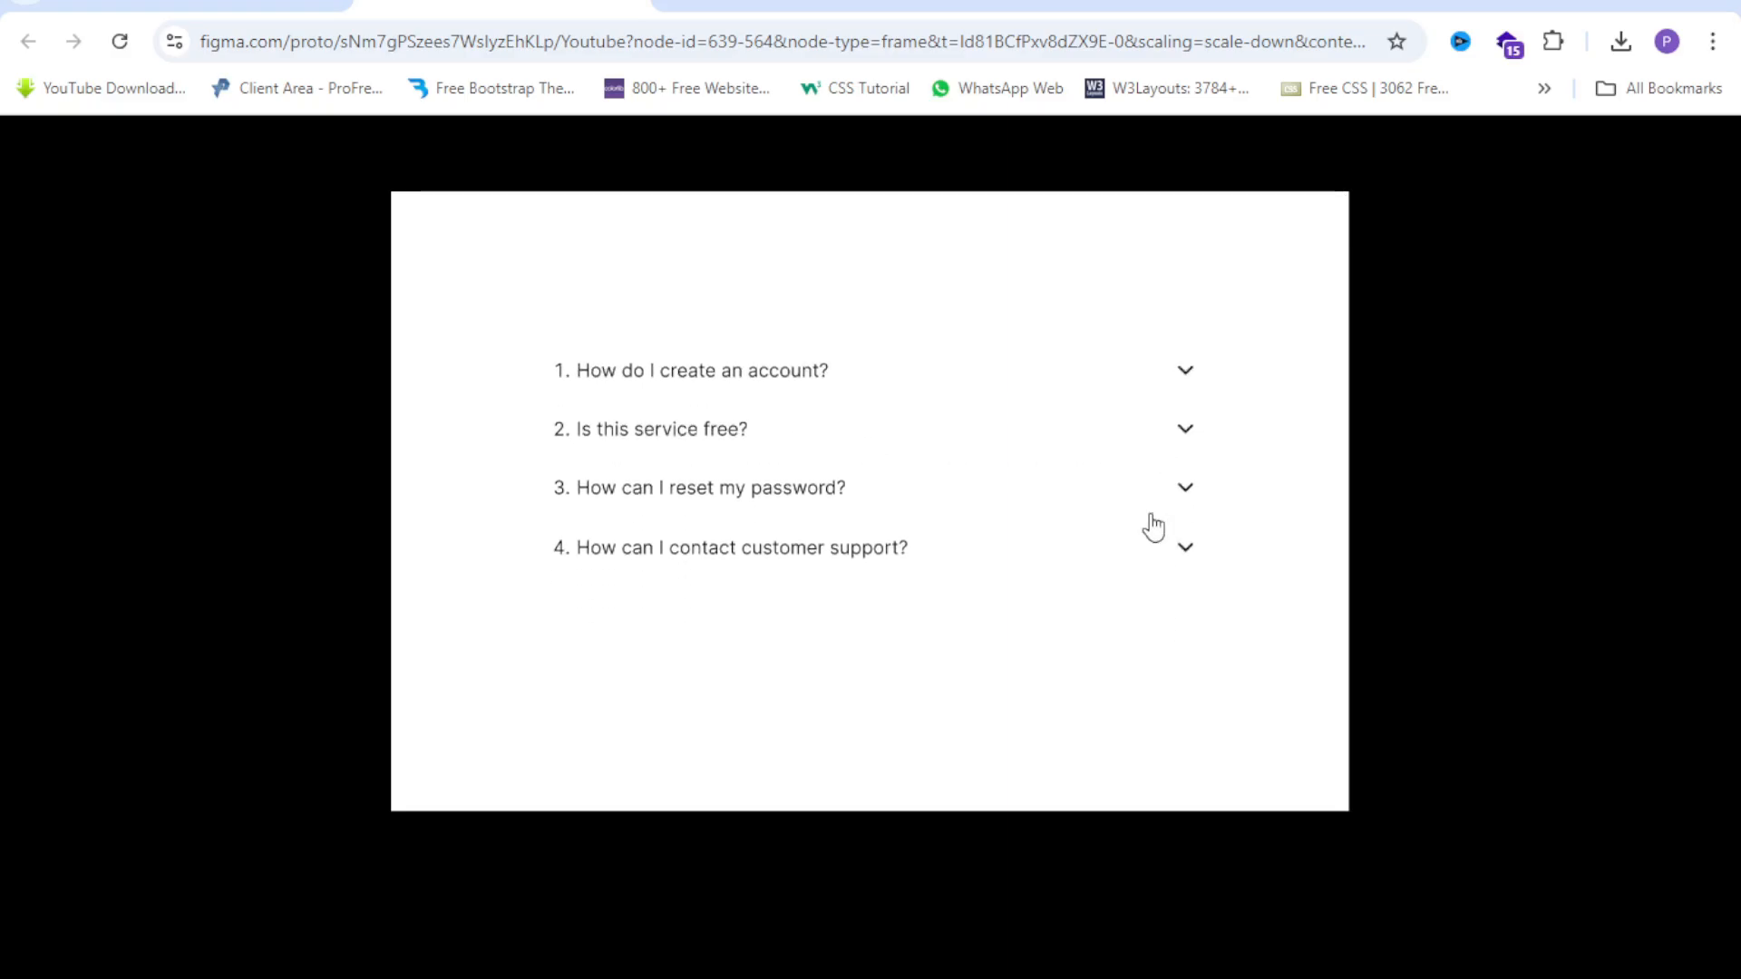